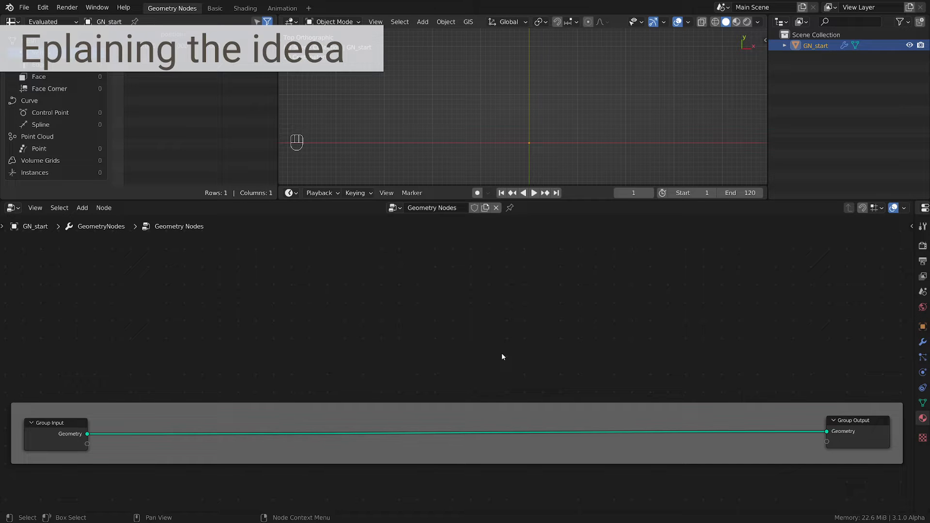
Step: Sketch rough freehand annotation lines in the empty area above the node frame and erase them
{"action": "left_click", "coordinate": [101, 162]}
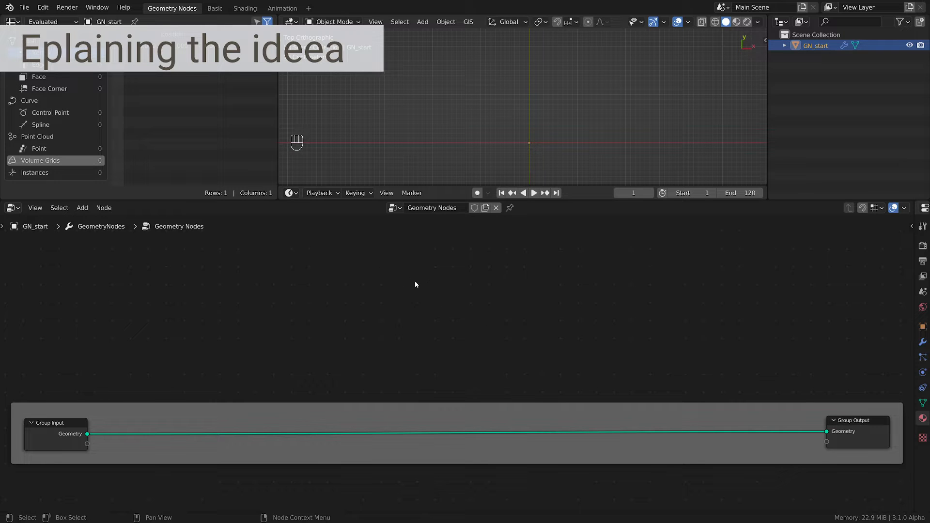
{"action": "left_click_drag", "start_coordinate": [419, 262], "coordinate": [408, 318]}
{"action": "left_click_drag", "start_coordinate": [381, 269], "coordinate": [451, 276]}
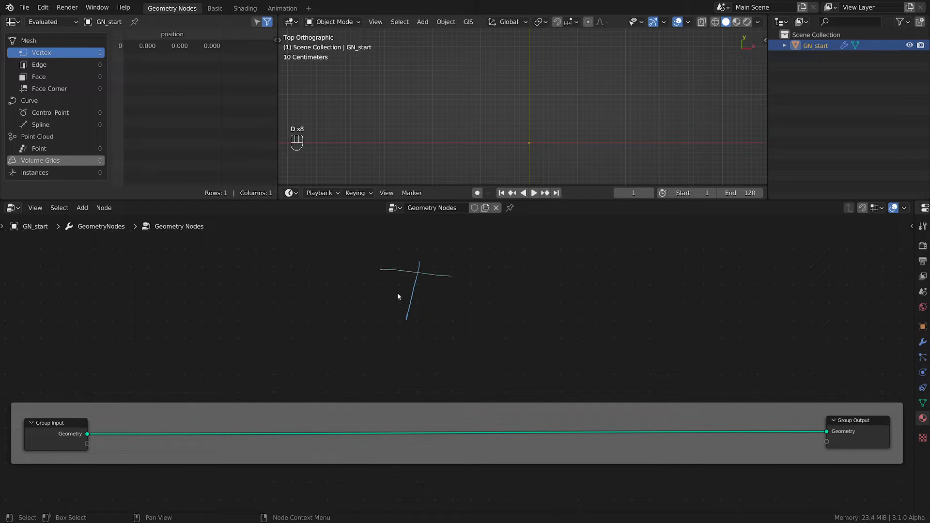
{"action": "left_click_drag", "start_coordinate": [382, 263], "coordinate": [447, 282]}
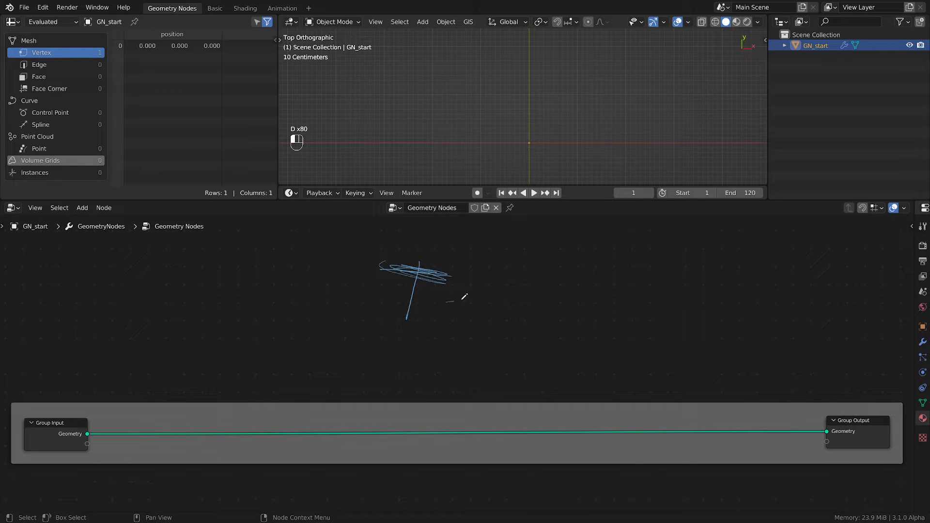
{"action": "left_click_drag", "start_coordinate": [445, 301], "coordinate": [483, 320]}
{"action": "mouse_move", "coordinate": [551, 291]}
{"action": "left_mouse_down"}
{"action": "mouse_move", "coordinate": [555, 324]}
{"action": "mouse_move", "coordinate": [567, 297]}
{"action": "left_mouse_up"}
{"action": "mouse_move", "coordinate": [610, 252]}
{"action": "left_mouse_down"}
{"action": "mouse_move", "coordinate": [647, 265]}
{"action": "mouse_move", "coordinate": [626, 283]}
{"action": "mouse_move", "coordinate": [607, 275]}
{"action": "mouse_move", "coordinate": [615, 254]}
{"action": "left_mouse_up"}
{"action": "mouse_move", "coordinate": [616, 314]}
{"action": "left_mouse_down"}
{"action": "mouse_move", "coordinate": [609, 333]}
{"action": "mouse_move", "coordinate": [626, 313]}
{"action": "mouse_move", "coordinate": [609, 332]}
{"action": "left_mouse_up"}
{"action": "mouse_move", "coordinate": [626, 334]}
{"action": "left_mouse_down"}
{"action": "mouse_move", "coordinate": [633, 319]}
{"action": "mouse_move", "coordinate": [645, 322]}
{"action": "mouse_move", "coordinate": [630, 333]}
{"action": "left_mouse_up"}
{"action": "left_click_drag", "start_coordinate": [659, 276], "coordinate": [689, 296]}
{"action": "left_click_drag", "start_coordinate": [696, 295], "coordinate": [649, 308]}
{"action": "mouse_move", "coordinate": [403, 286]}
{"action": "right_mouse_down"}
{"action": "mouse_move", "coordinate": [466, 266]}
{"action": "mouse_move", "coordinate": [740, 315]}
{"action": "mouse_move", "coordinate": [544, 272]}
{"action": "mouse_move", "coordinate": [550, 324]}
{"action": "mouse_move", "coordinate": [629, 322]}
{"action": "right_mouse_up"}
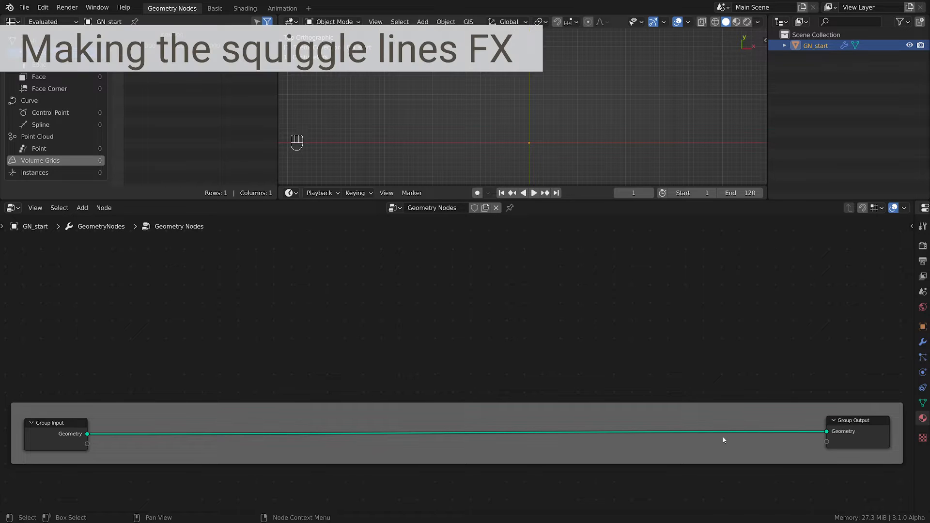
Step: Insert a String to Curves node on the link between Group Input and Group Output
{"action": "scroll", "coordinate": [212, 454], "scroll_direction": "up", "scroll_amount": 2}
{"action": "scroll", "coordinate": [225, 455], "scroll_direction": "down", "scroll_amount": 2}
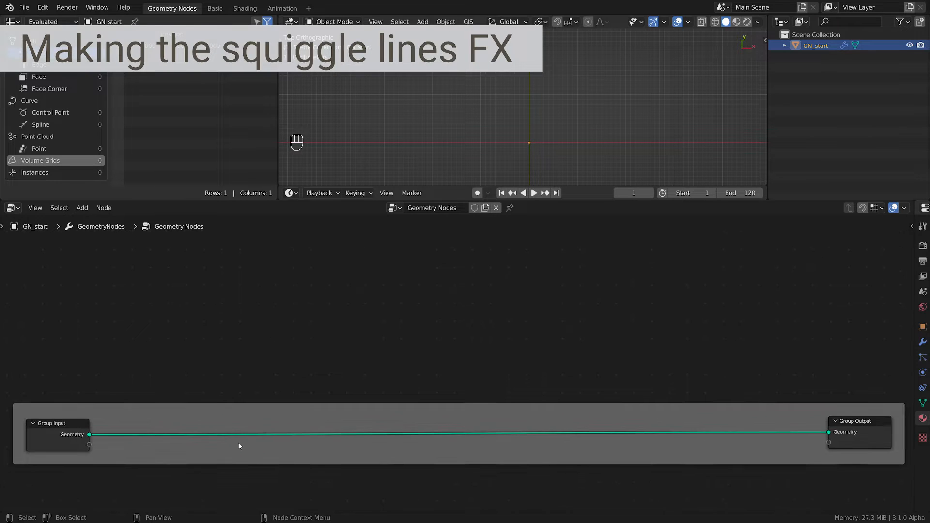
{"action": "middle_click_drag", "start_coordinate": [239, 443], "coordinate": [239, 442]}
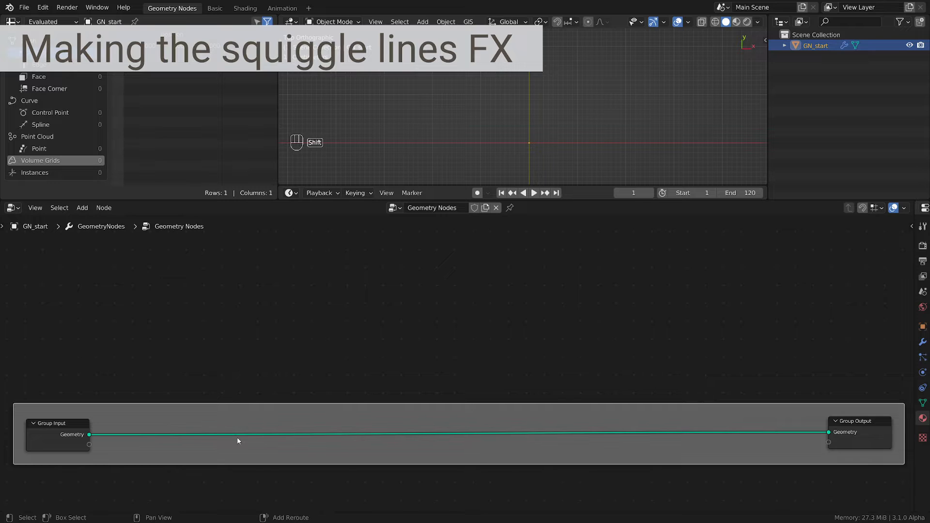
{"action": "key", "text": "shift+a"}
{"action": "mouse_move", "coordinate": [238, 441]}
{"action": "mouse_move", "coordinate": [206, 447]}
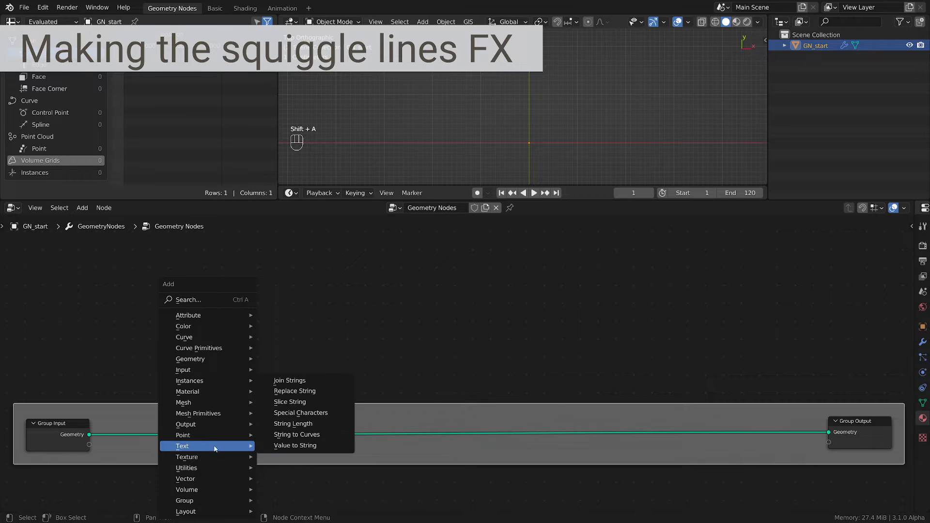
{"action": "left_click", "coordinate": [300, 435]}
{"action": "left_click", "coordinate": [300, 438]}
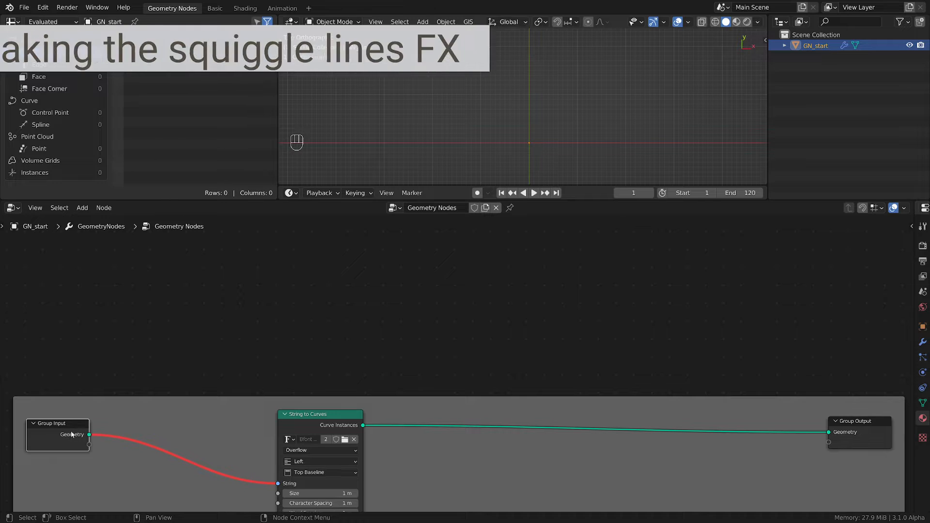
Step: Cut the link from Group Input to String to Curves and delete the Group Input node
{"action": "right_click_drag", "start_coordinate": [200, 439], "coordinate": [150, 486], "text": "ctrl"}
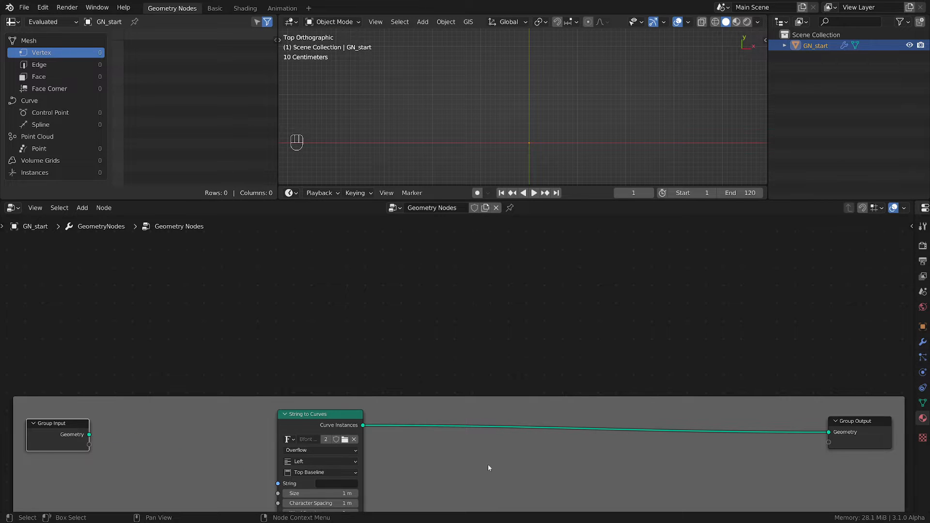
{"action": "middle_click_drag", "start_coordinate": [490, 469], "coordinate": [455, 382]}
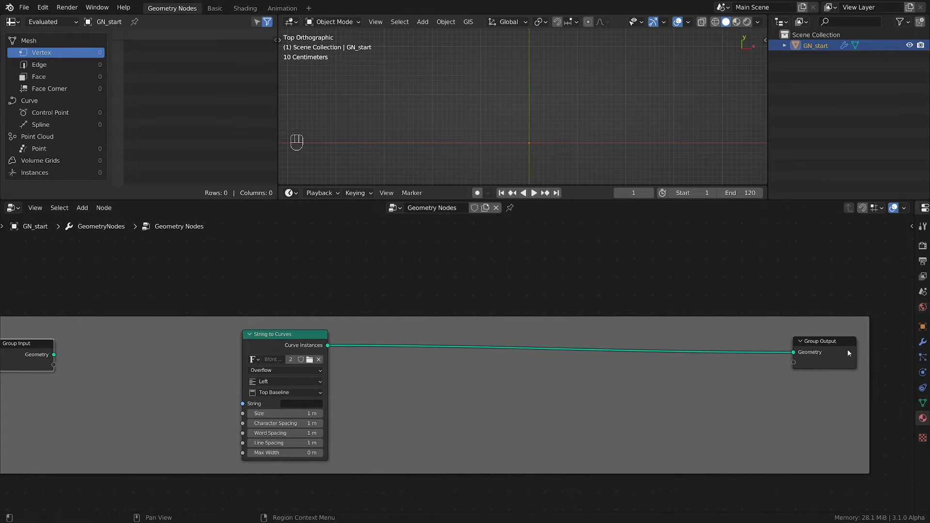
{"action": "mouse_move", "coordinate": [845, 334]}
{"action": "left_mouse_down"}
{"action": "mouse_move", "coordinate": [852, 328]}
{"action": "mouse_move", "coordinate": [841, 328]}
{"action": "left_mouse_up"}
{"action": "left_click", "coordinate": [838, 339]}
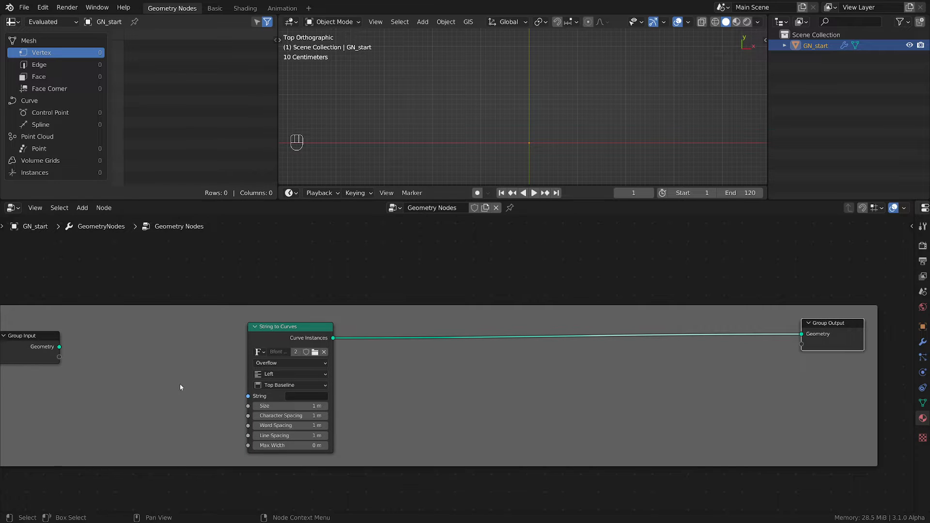
{"action": "left_click", "coordinate": [51, 345]}
{"action": "key", "text": "x"}
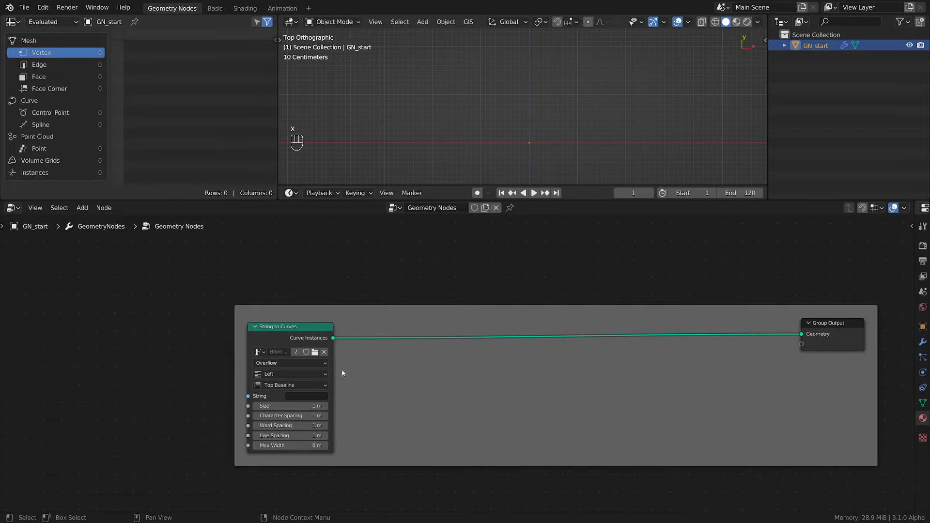
Step: Enter the letter O as the text string of the String to Curves node
{"action": "scroll", "coordinate": [343, 373], "scroll_direction": "down", "scroll_amount": 1}
{"action": "middle_click_drag", "start_coordinate": [394, 378], "coordinate": [369, 378]}
{"action": "scroll", "coordinate": [343, 382], "scroll_direction": "up", "scroll_amount": 2}
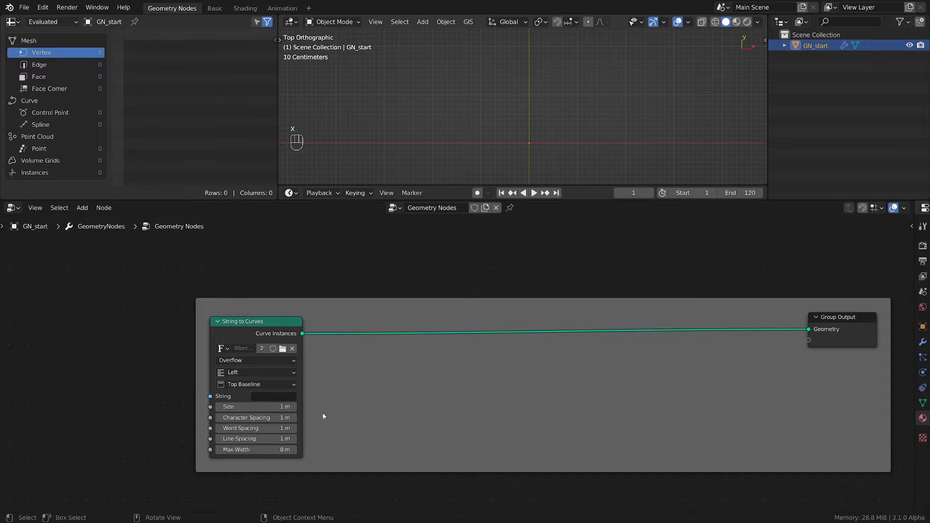
{"action": "left_click", "coordinate": [269, 398]}
{"action": "type", "text": "O"}
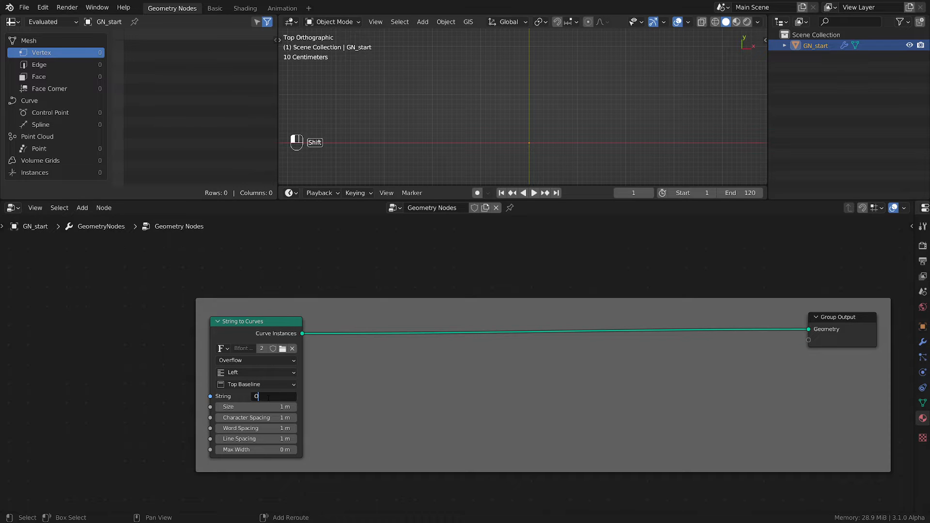
{"action": "key", "text": "Return"}
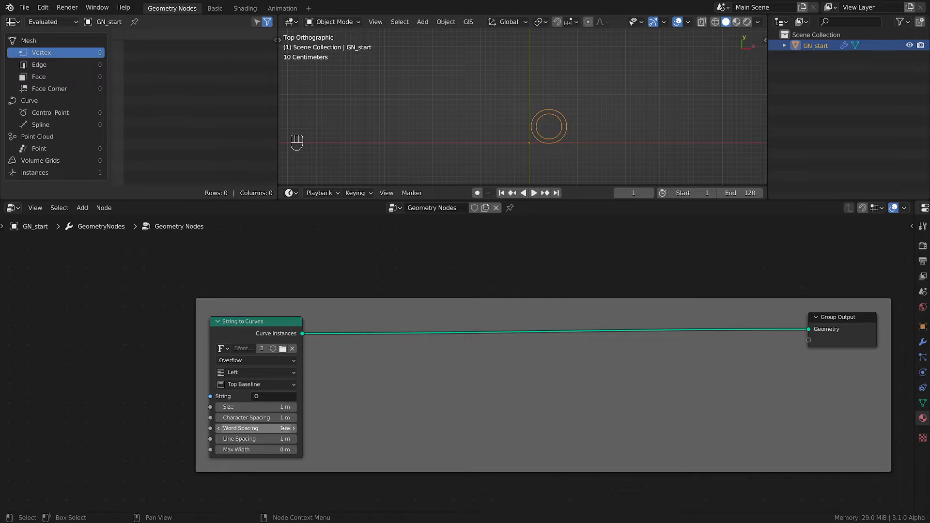
Step: Set the horizontal alignment of String to Curves to Center and move the node farther away from Group Output
{"action": "scroll", "coordinate": [286, 429], "scroll_direction": "up", "scroll_amount": 1}
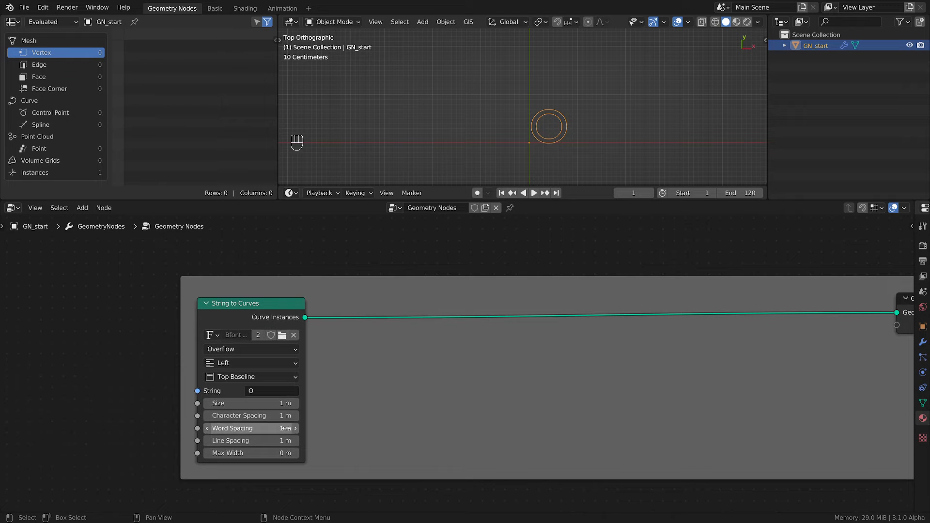
{"action": "left_click", "coordinate": [253, 363]}
{"action": "left_click", "coordinate": [251, 389]}
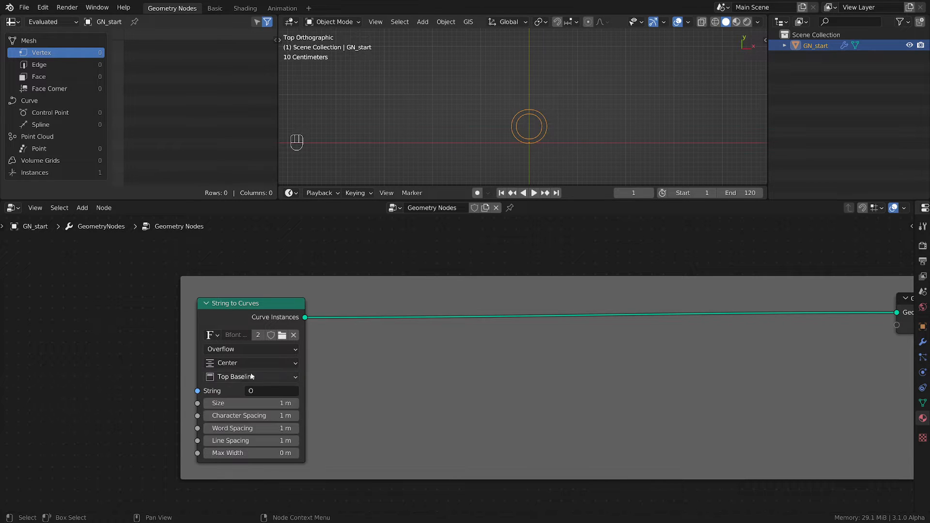
{"action": "left_click", "coordinate": [248, 377]}
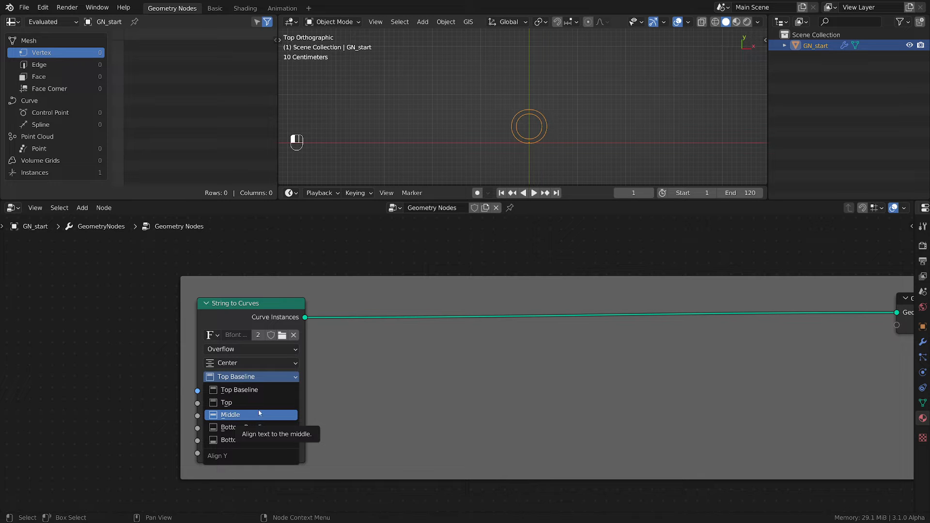
{"action": "scroll", "coordinate": [522, 108], "scroll_direction": "up", "scroll_amount": 1}
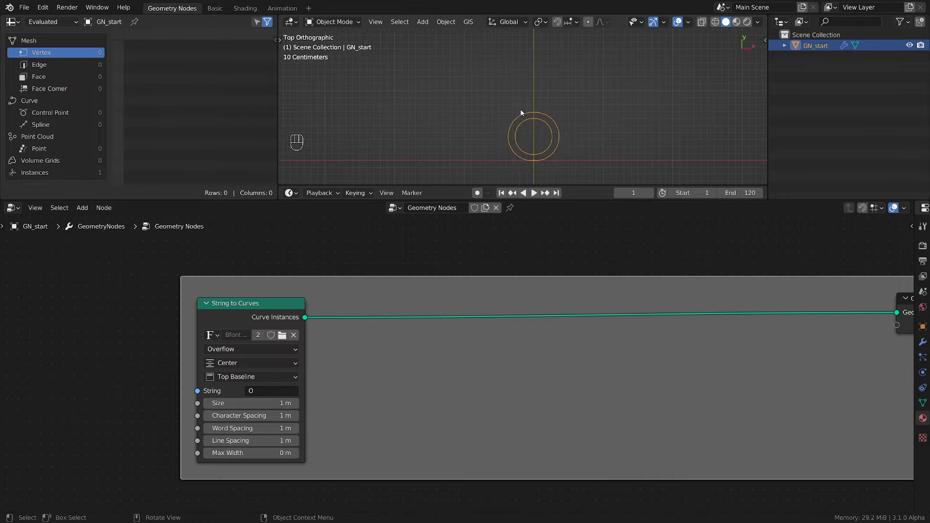
{"action": "left_click_drag", "start_coordinate": [272, 312], "coordinate": [160, 312]}
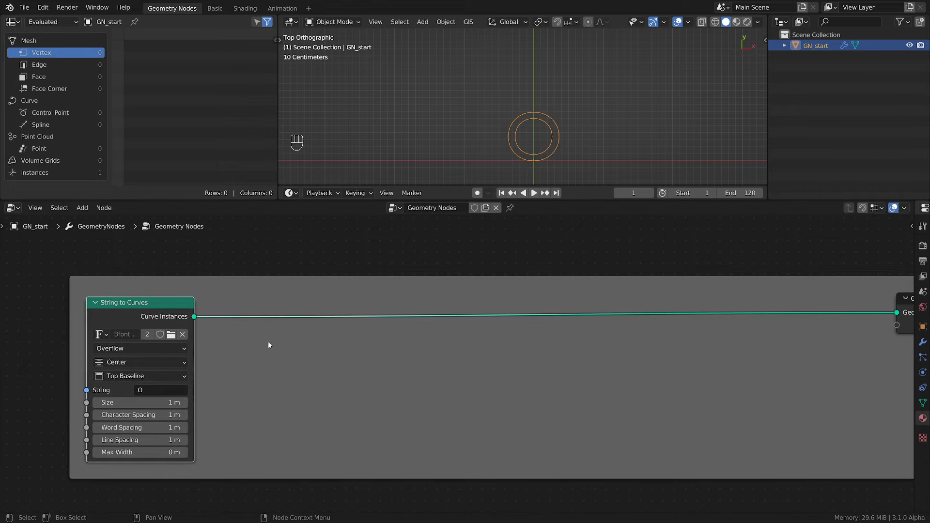
Step: Insert a Resample Curve node after String to Curves and set its mode to Length
{"action": "scroll", "coordinate": [277, 343], "scroll_direction": "down", "scroll_amount": 1}
{"action": "middle_click_drag", "start_coordinate": [522, 348], "coordinate": [529, 354]}
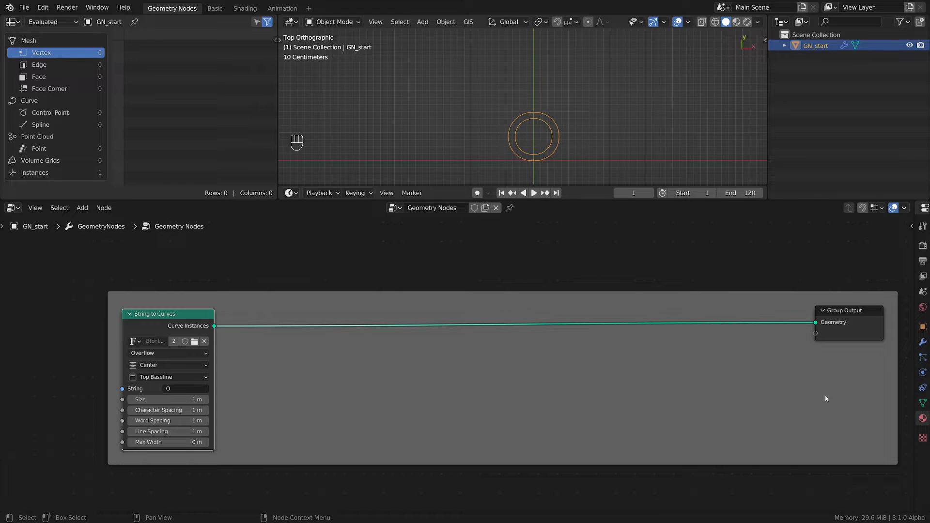
{"action": "key", "text": "shift+a"}
{"action": "mouse_move", "coordinate": [251, 259]}
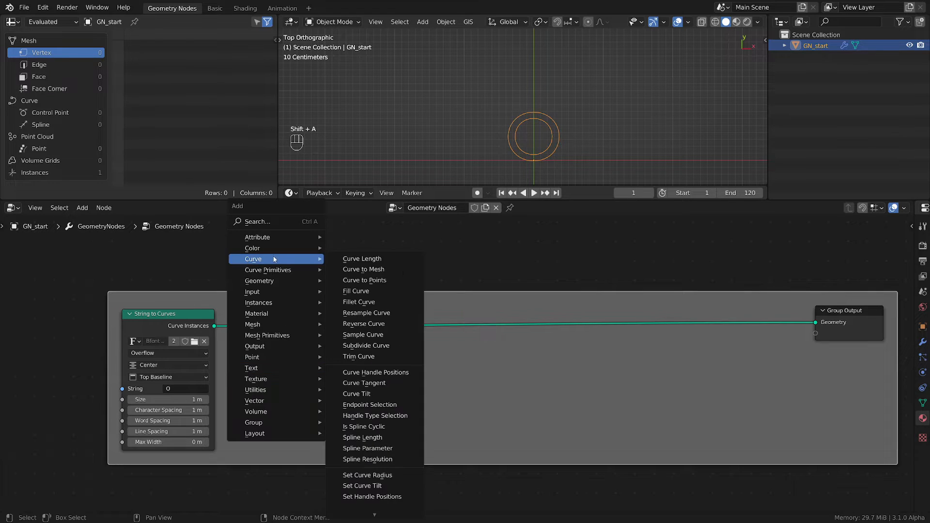
{"action": "left_click", "coordinate": [359, 314]}
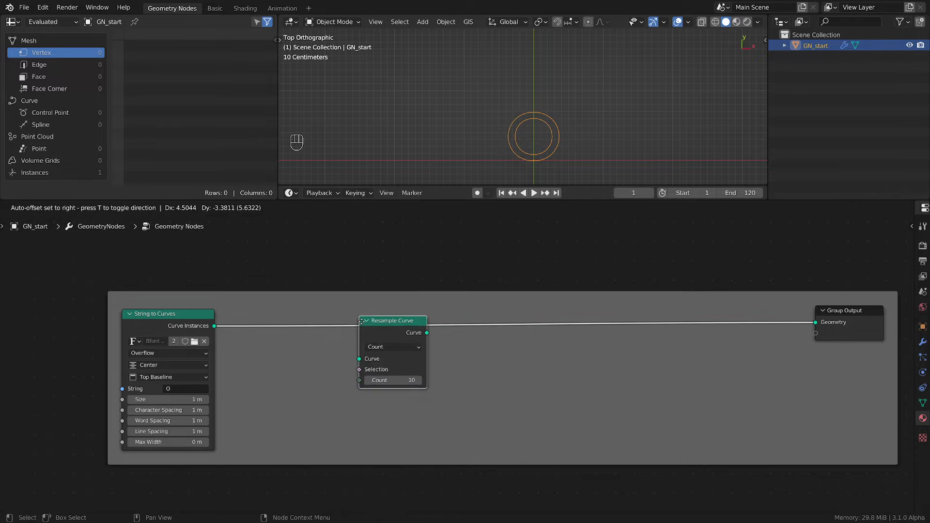
{"action": "left_click", "coordinate": [349, 315]}
{"action": "left_click", "coordinate": [373, 342]}
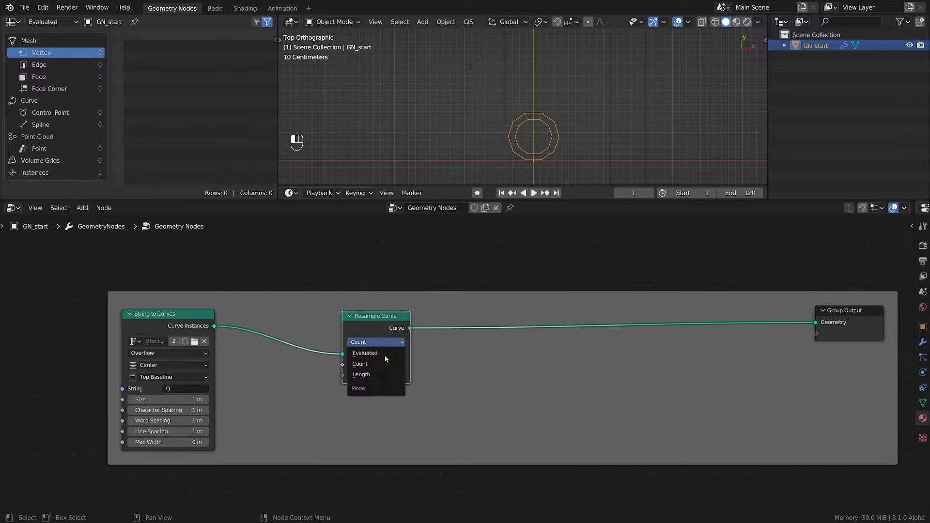
{"action": "left_click", "coordinate": [374, 378]}
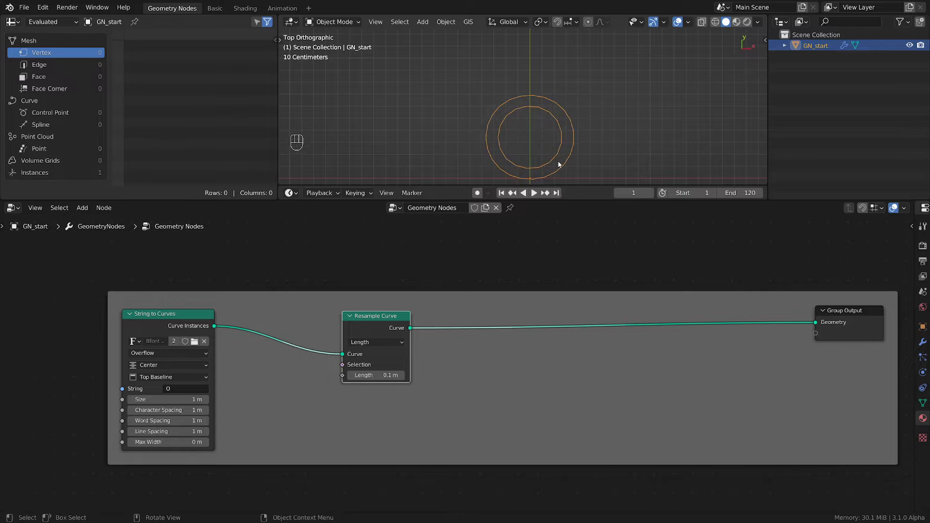
Step: Set the Resample Curve length to 0.001 m and move the node slightly closer to String to Curves
{"action": "middle_click_drag", "start_coordinate": [559, 165], "coordinate": [549, 153], "text": "shift"}
{"action": "scroll", "coordinate": [393, 359], "scroll_direction": "up", "scroll_amount": 1}
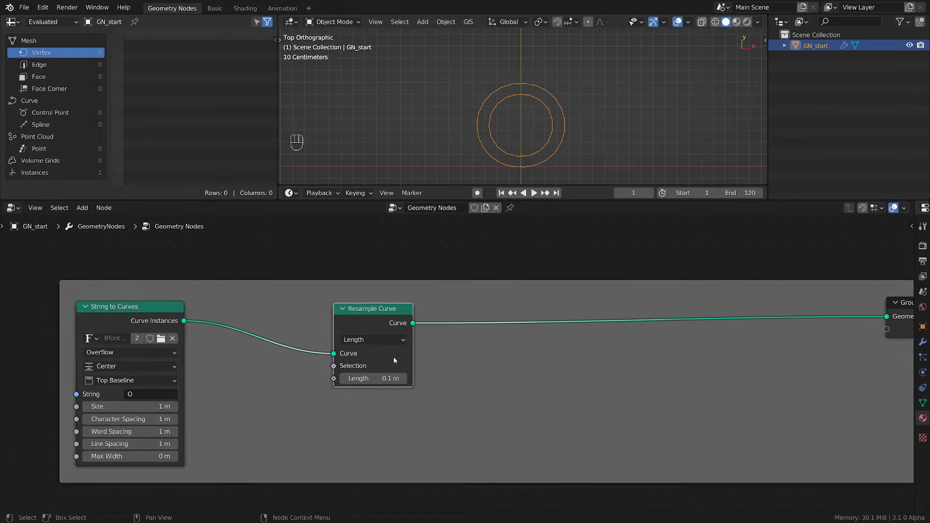
{"action": "left_click", "coordinate": [372, 379]}
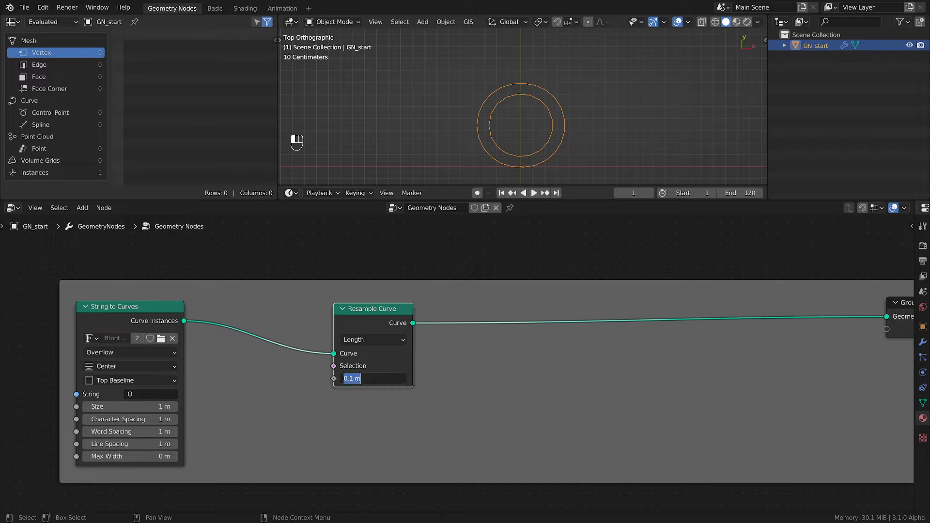
{"action": "left_click", "coordinate": [349, 378]}
{"action": "key", "text": "Right"}
{"action": "key", "text": "KP_0"}
{"action": "type", "text": "00"}
{"action": "left_click", "coordinate": [368, 390]}
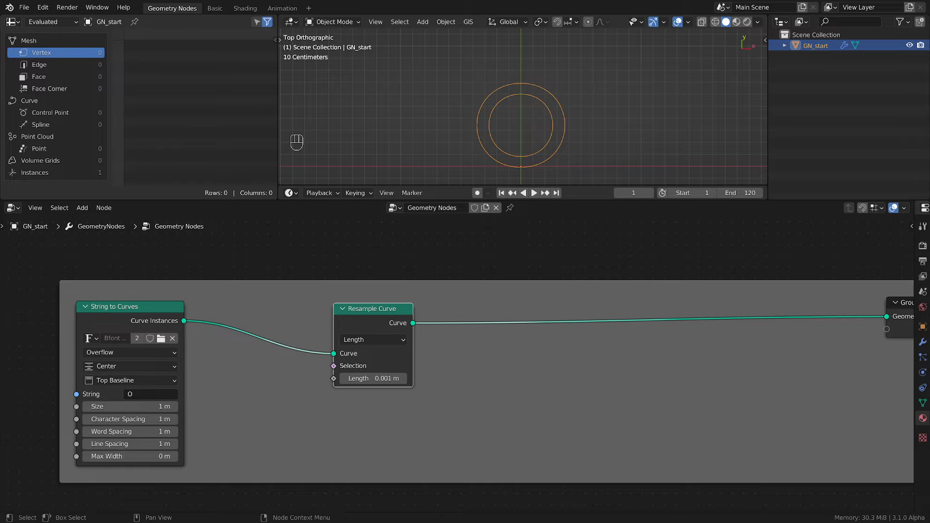
{"action": "left_click_drag", "start_coordinate": [374, 318], "coordinate": [359, 318]}
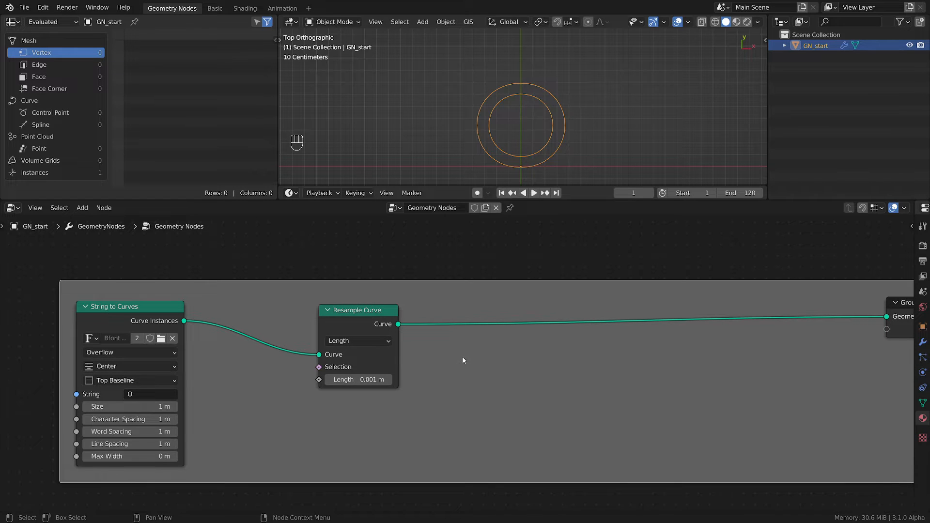
Step: Insert a Realize Instances node between Resample Curve and Group Output
{"action": "scroll", "coordinate": [463, 359], "scroll_direction": "down", "scroll_amount": 1}
{"action": "key", "text": "shift+a"}
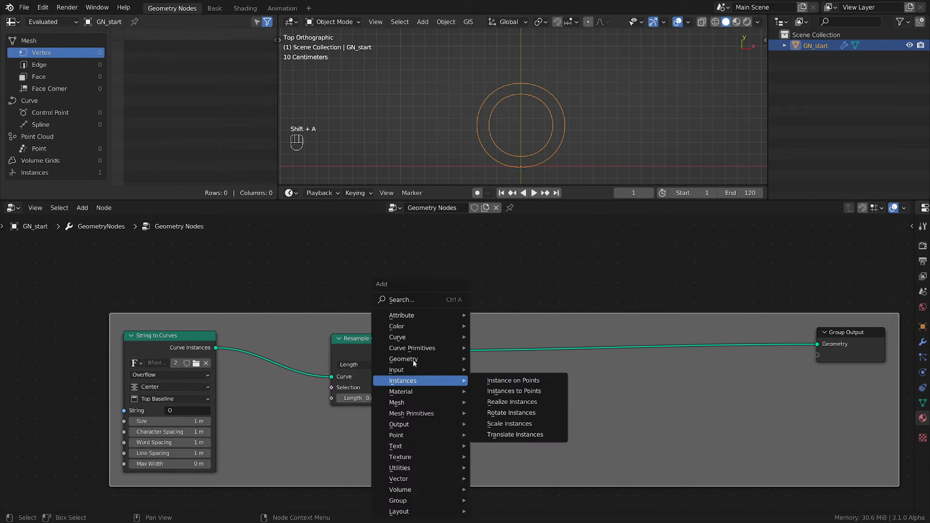
{"action": "mouse_move", "coordinate": [404, 368]}
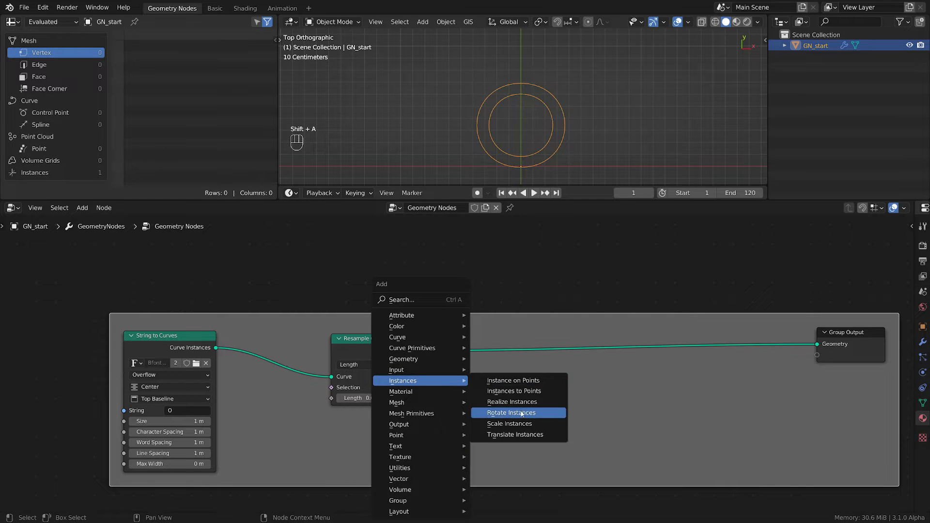
{"action": "left_click", "coordinate": [527, 402]}
{"action": "left_click", "coordinate": [424, 335]}
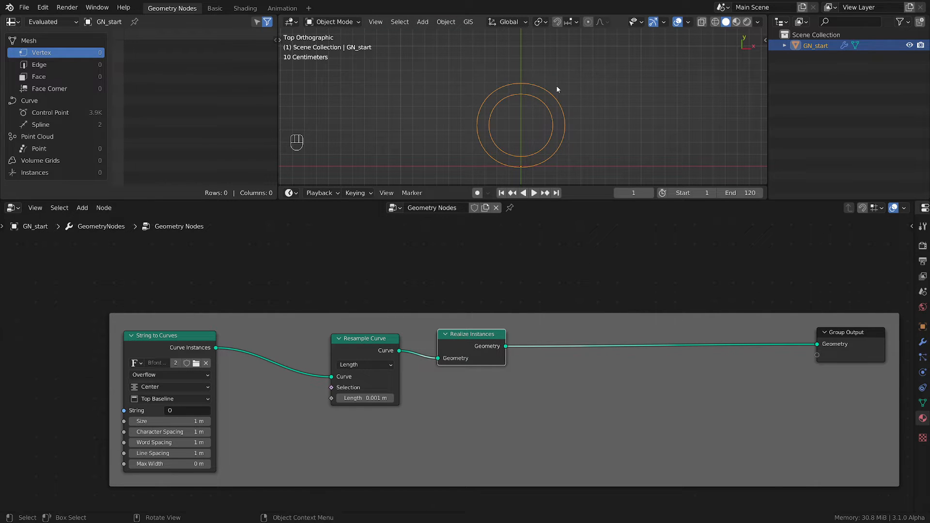
{"action": "left_click_drag", "start_coordinate": [562, 80], "coordinate": [557, 95]}
{"action": "right_click_drag", "start_coordinate": [559, 92], "coordinate": [565, 71]}
Step: Insert a Set Position node between Realize Instances and Group Output
{"action": "scroll", "coordinate": [542, 386], "scroll_direction": "up", "scroll_amount": 1}
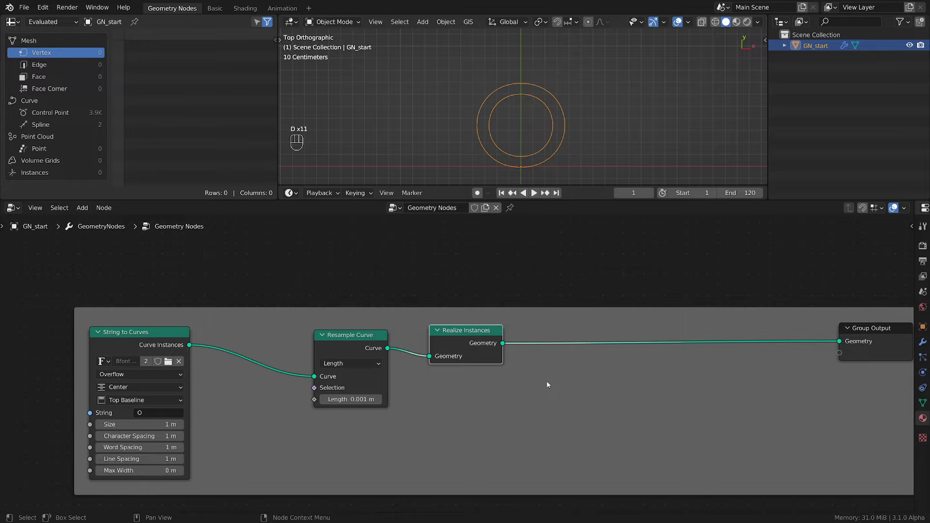
{"action": "key", "text": "shift+a"}
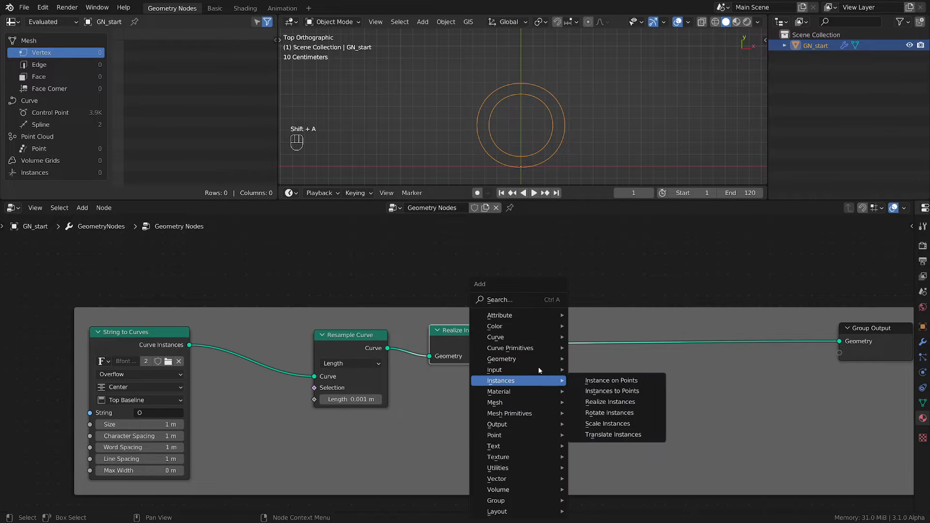
{"action": "mouse_move", "coordinate": [527, 364]}
{"action": "left_click", "coordinate": [602, 483]}
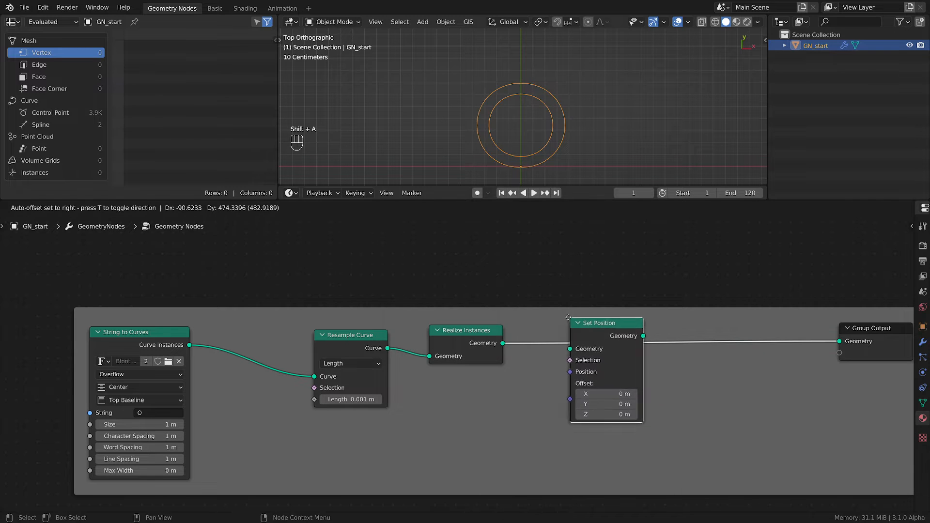
{"action": "left_click", "coordinate": [554, 315]}
{"action": "scroll", "coordinate": [524, 355], "scroll_direction": "down", "scroll_amount": 3}
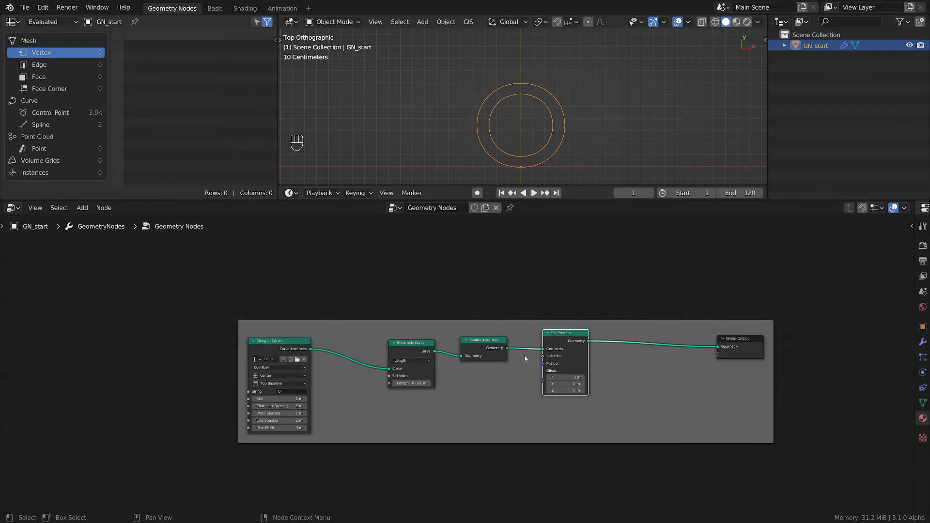
Step: Move String to Curves farther away from Resample Curve and add a Noise Texture node in the space between them
{"action": "left_click_drag", "start_coordinate": [318, 347], "coordinate": [162, 390]}
{"action": "scroll", "coordinate": [291, 388], "scroll_direction": "up", "scroll_amount": 1}
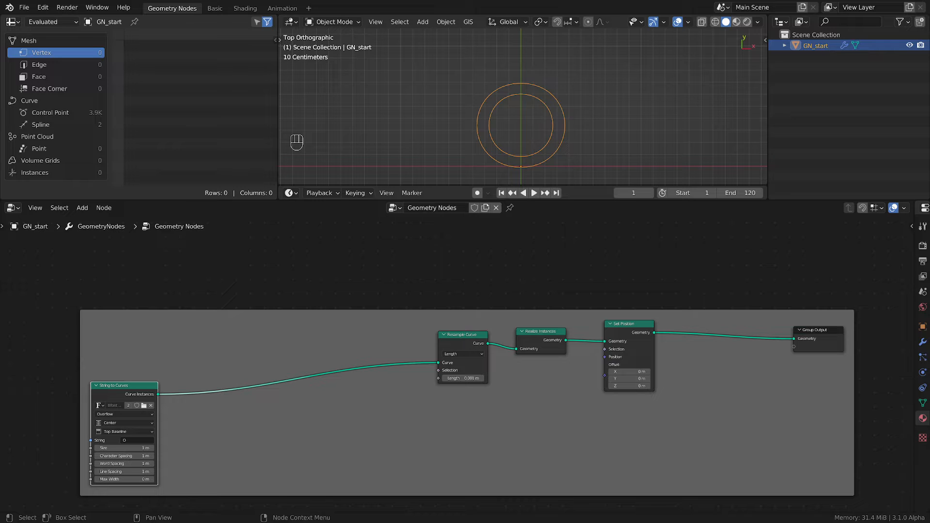
{"action": "key", "text": "shift+a"}
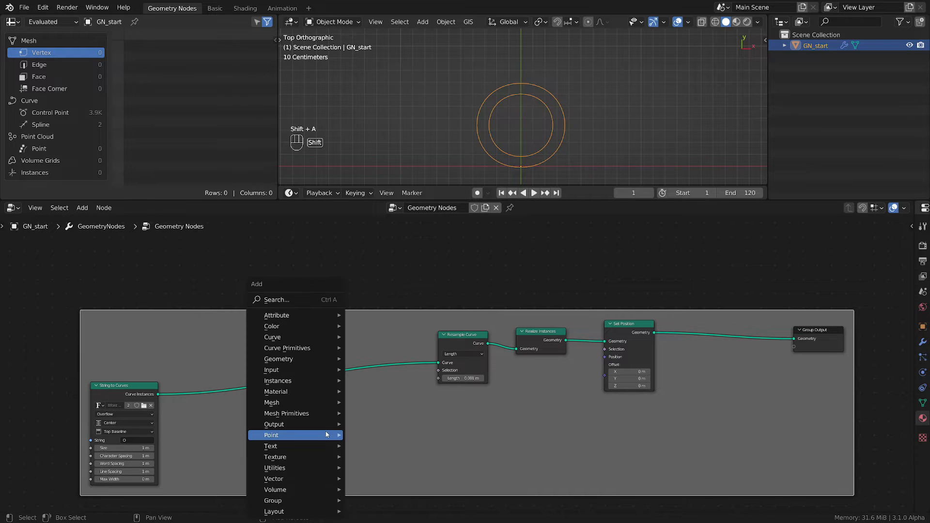
{"action": "mouse_move", "coordinate": [286, 457]}
{"action": "left_click", "coordinate": [382, 424]}
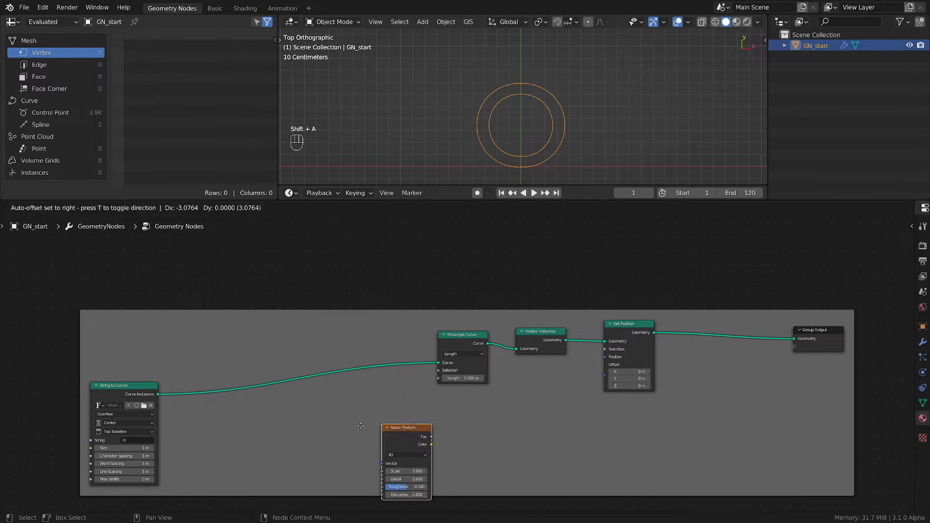
{"action": "left_click", "coordinate": [331, 419]}
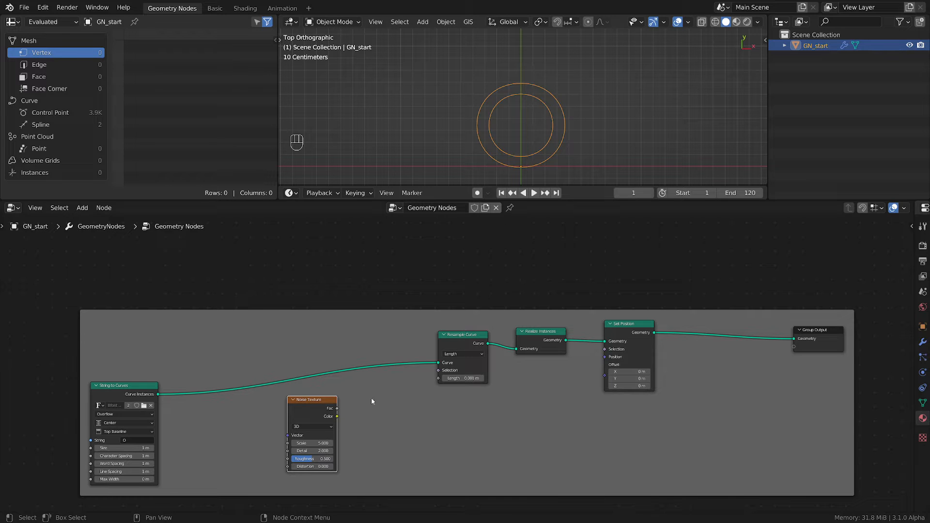
Step: Connect the Noise Texture's Color output to the Offset input of Set Position
{"action": "left_click_drag", "start_coordinate": [337, 417], "coordinate": [606, 378]}
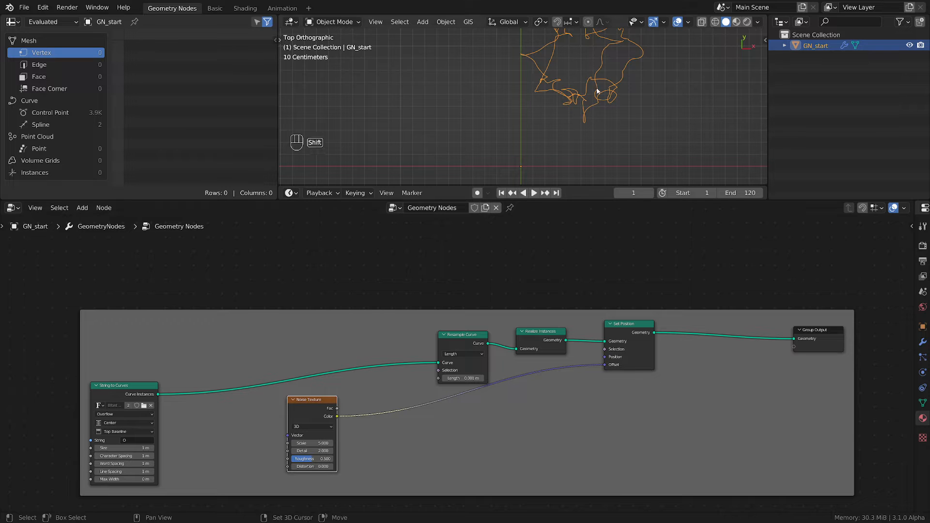
{"action": "middle_click_drag", "start_coordinate": [598, 92], "coordinate": [585, 131], "text": "shift"}
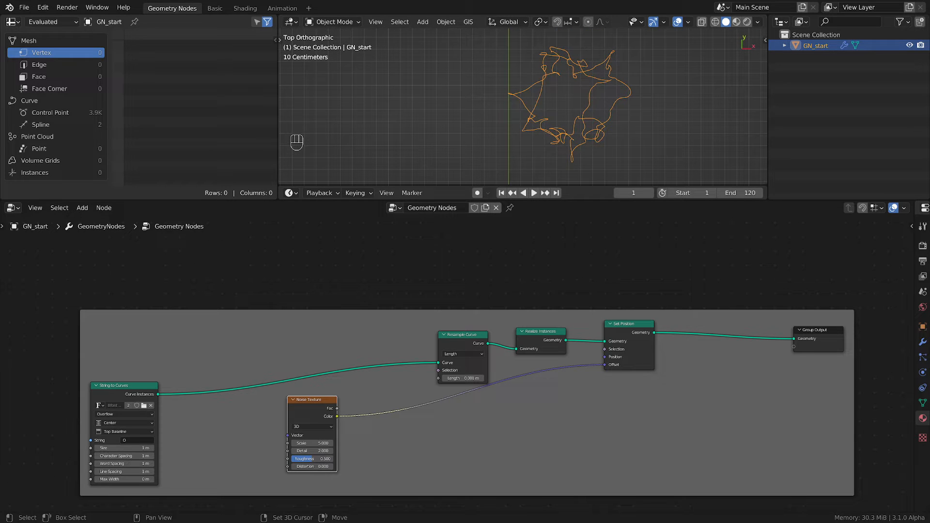
{"action": "scroll", "coordinate": [571, 130], "scroll_direction": "down", "scroll_amount": 2}
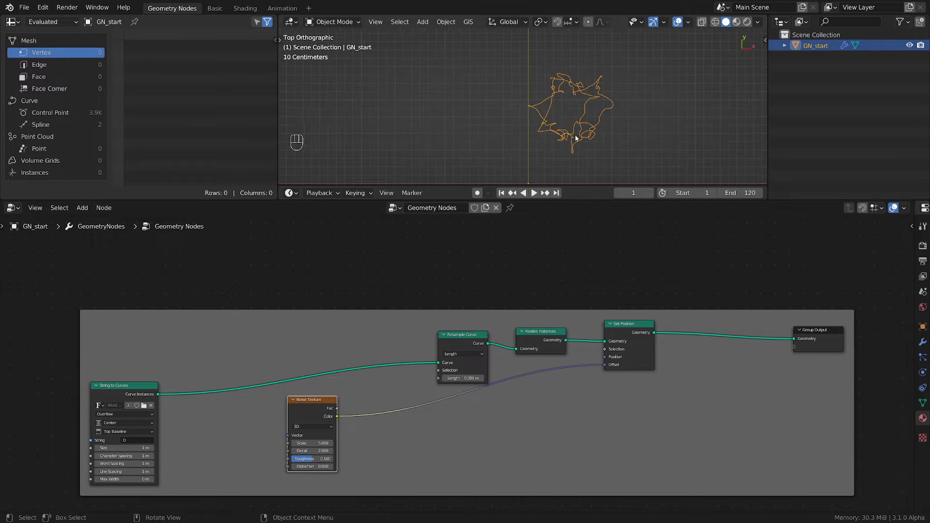
{"action": "middle_click_drag", "start_coordinate": [576, 138], "coordinate": [591, 97], "text": "shift"}
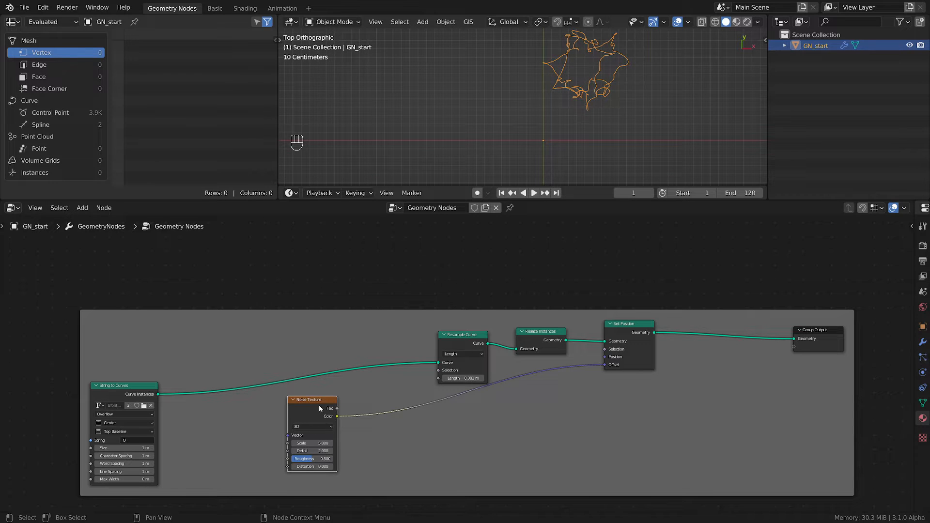
Step: Shift the Noise Texture aside and insert a Vector Math node on its link to the Set Position offset
{"action": "left_click_drag", "start_coordinate": [319, 408], "coordinate": [294, 412]}
{"action": "key", "text": "shift+a"}
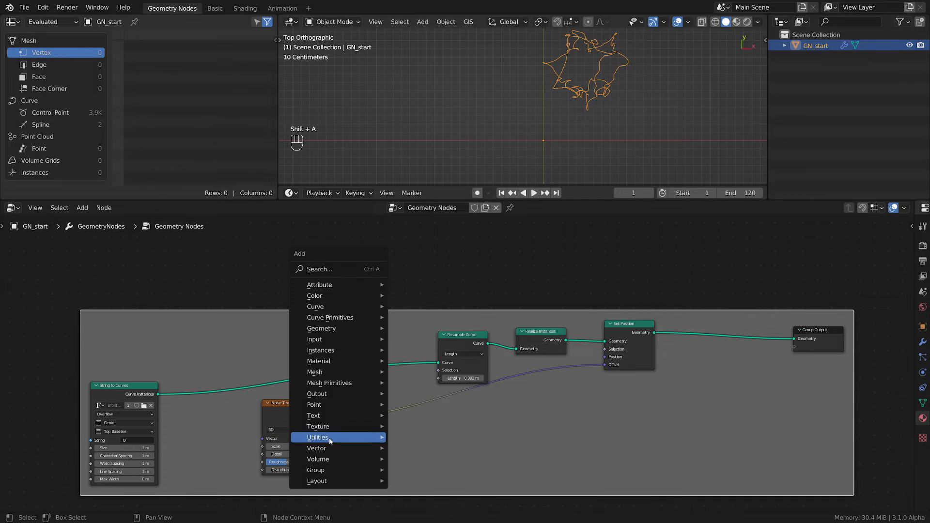
{"action": "mouse_move", "coordinate": [331, 440]}
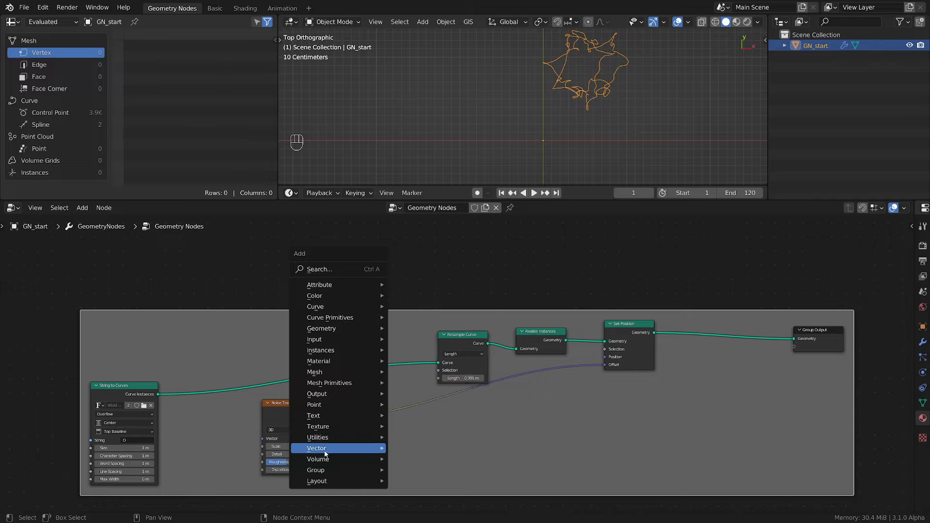
{"action": "mouse_move", "coordinate": [381, 449]}
{"action": "left_click", "coordinate": [430, 481]}
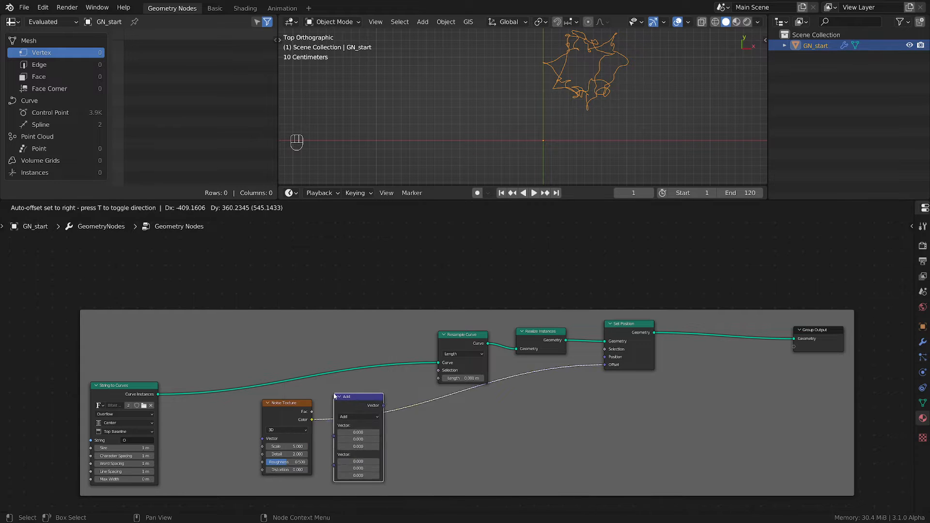
{"action": "left_click", "coordinate": [410, 435]}
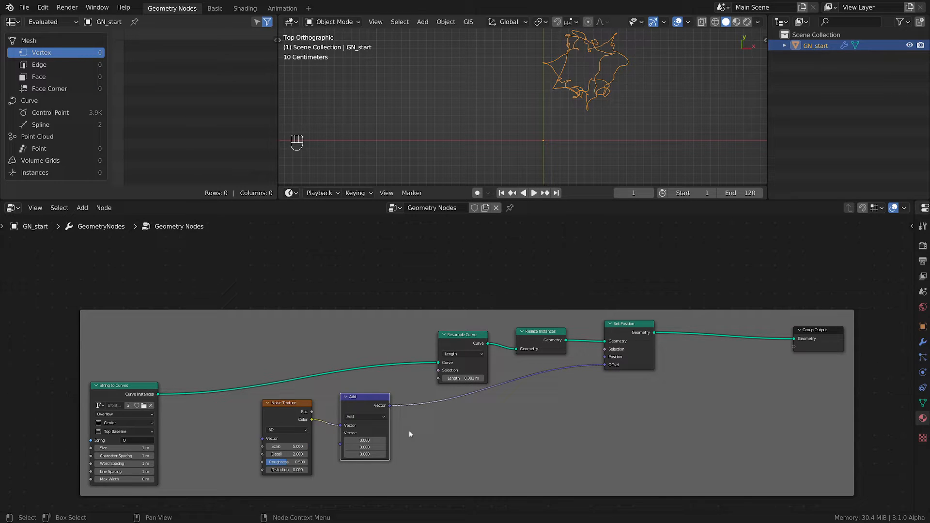
Step: Set the Vector Math node to Subtract with 0.5 in all three components of its second vector
{"action": "left_click", "coordinate": [366, 416]}
{"action": "left_click", "coordinate": [367, 408]}
{"action": "scroll", "coordinate": [363, 424], "scroll_direction": "up", "scroll_amount": 3}
{"action": "left_click_drag", "start_coordinate": [404, 432], "coordinate": [404, 455]}
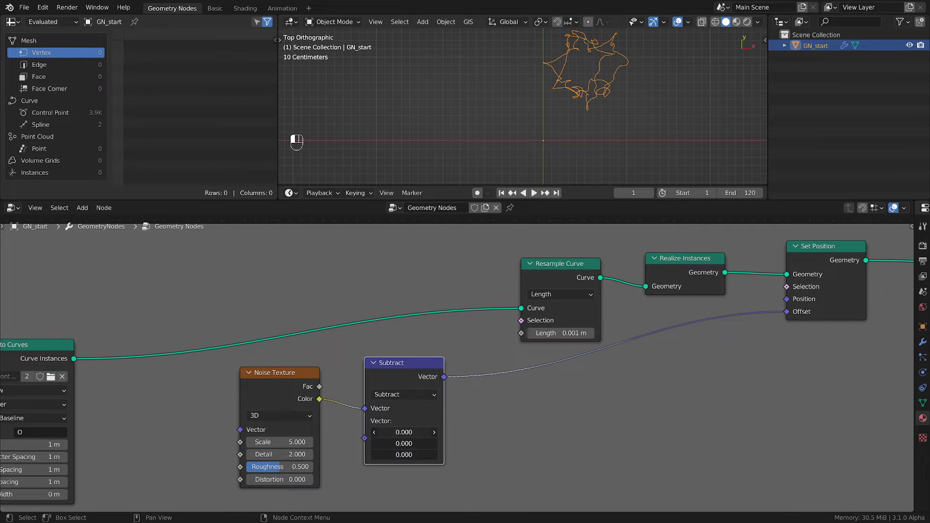
{"action": "type", "text": ".5"}
{"action": "key", "text": "Return"}
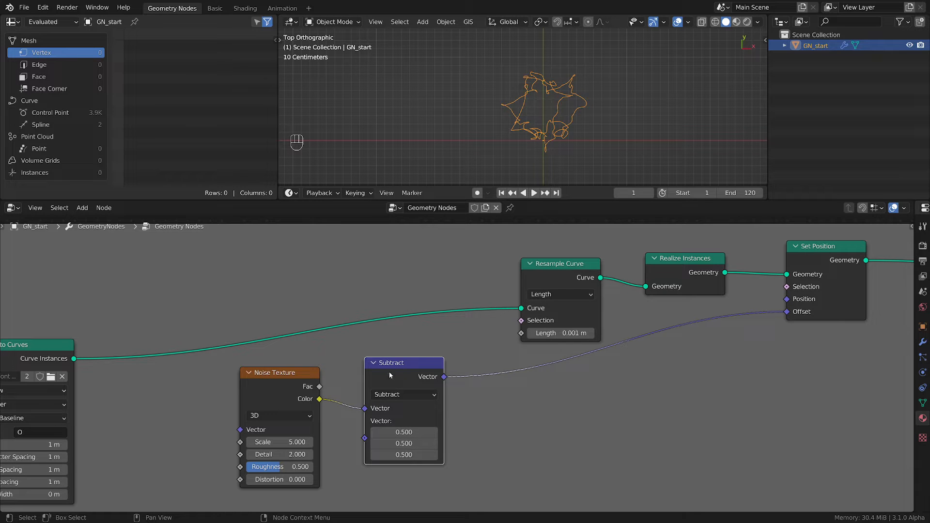
Step: Mute and unmute the Set Position node repeatedly to compare the displaced curve with the original outline
{"action": "left_click", "coordinate": [300, 383]}
{"action": "scroll", "coordinate": [707, 356], "scroll_direction": "down", "scroll_amount": 2}
{"action": "left_click", "coordinate": [794, 291]}
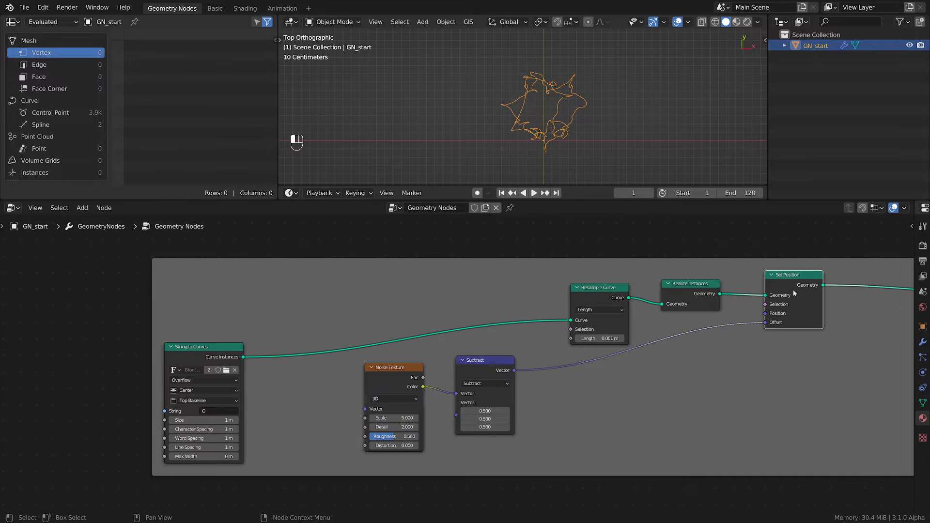
{"action": "key", "text": "m"}
{"action": "key", "text": "m"}
{"action": "key", "text": "m"}
{"action": "key", "text": "m"}
{"action": "key", "text": "m"}
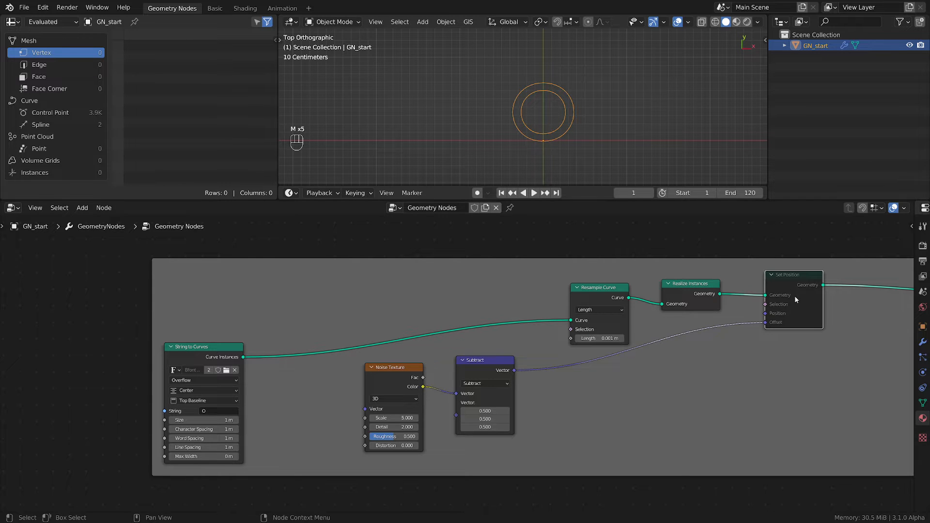
{"action": "key", "text": "m"}
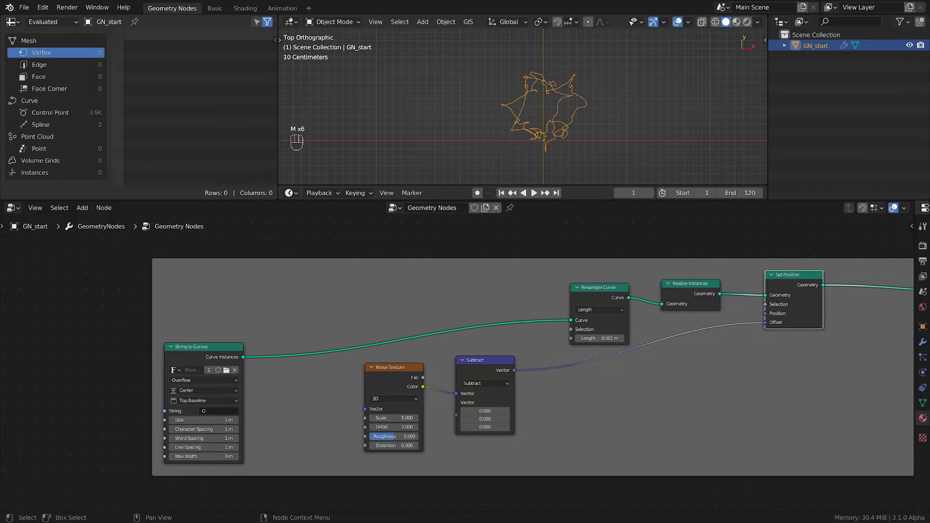
{"action": "scroll", "coordinate": [557, 104], "scroll_direction": "up", "scroll_amount": 3}
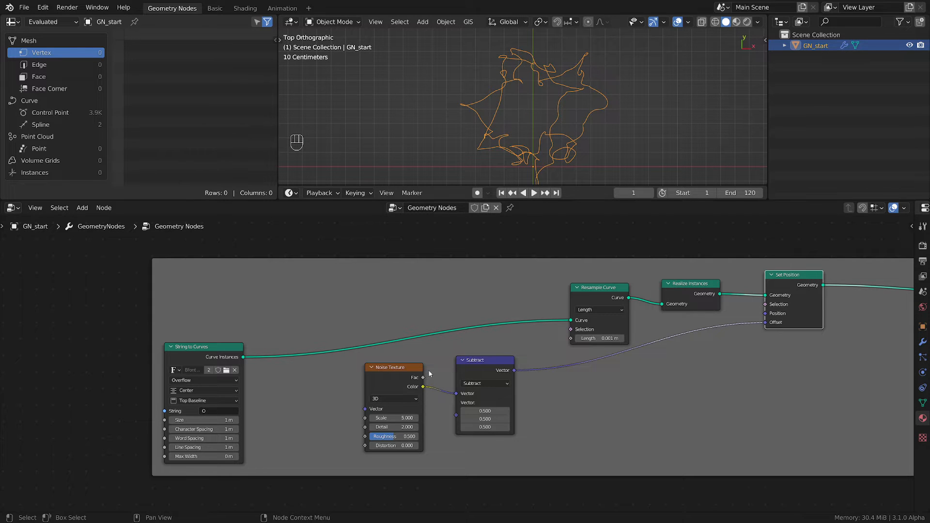
Step: Move the Noise Texture and Subtract nodes aside and insert another Vector Math node between Subtract and Set Position
{"action": "left_click_drag", "start_coordinate": [393, 380], "coordinate": [376, 409]}
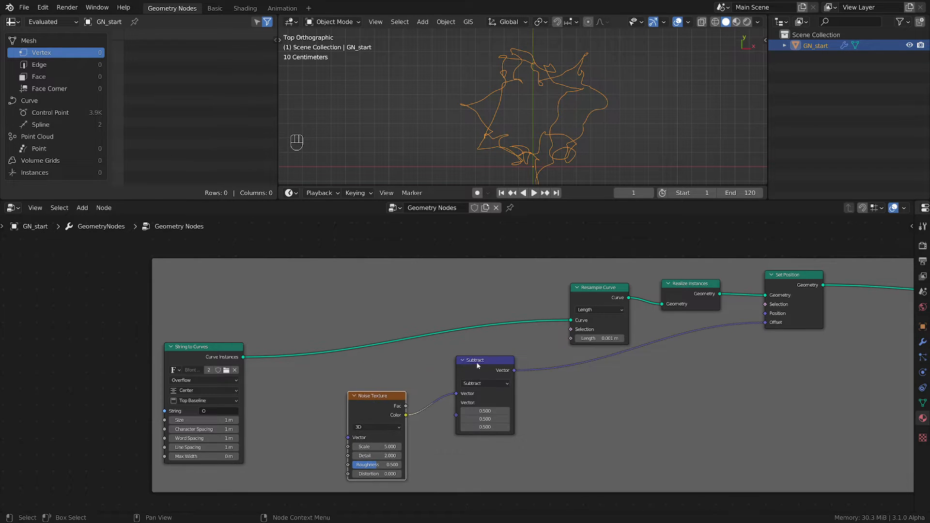
{"action": "left_click_drag", "start_coordinate": [476, 361], "coordinate": [453, 388]}
{"action": "left_click", "coordinate": [537, 363]}
{"action": "key", "text": "shift+a"}
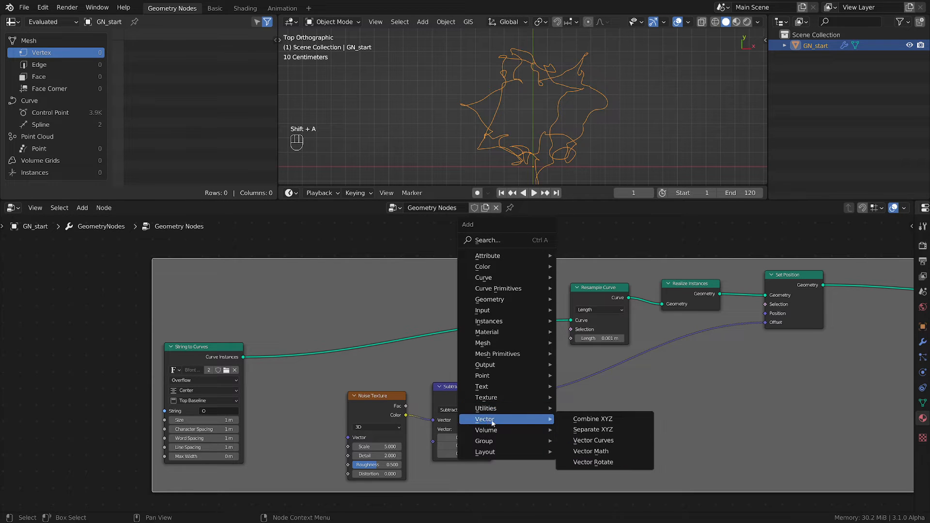
{"action": "left_click", "coordinate": [592, 456]}
{"action": "left_click", "coordinate": [533, 359]}
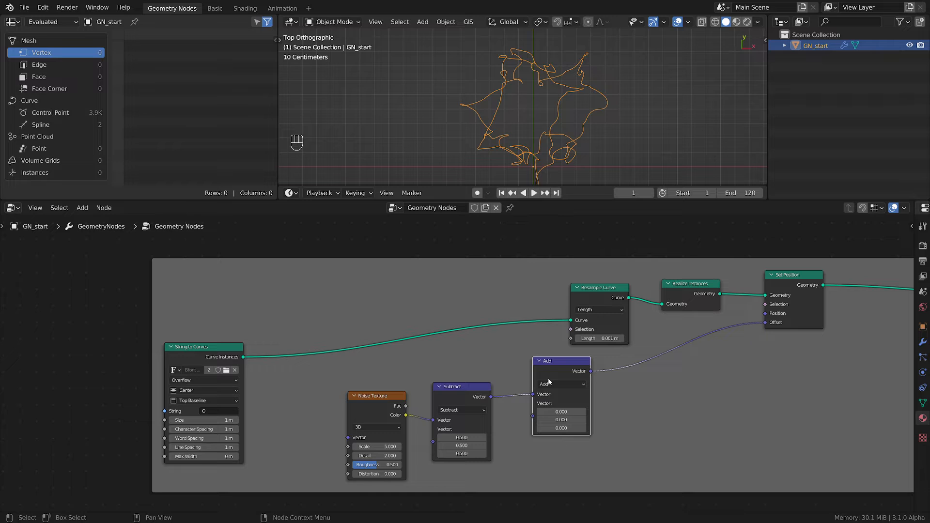
Step: Set the new Vector Math node to Multiply and move the Subtract link to its second vector input
{"action": "left_click", "coordinate": [551, 382]}
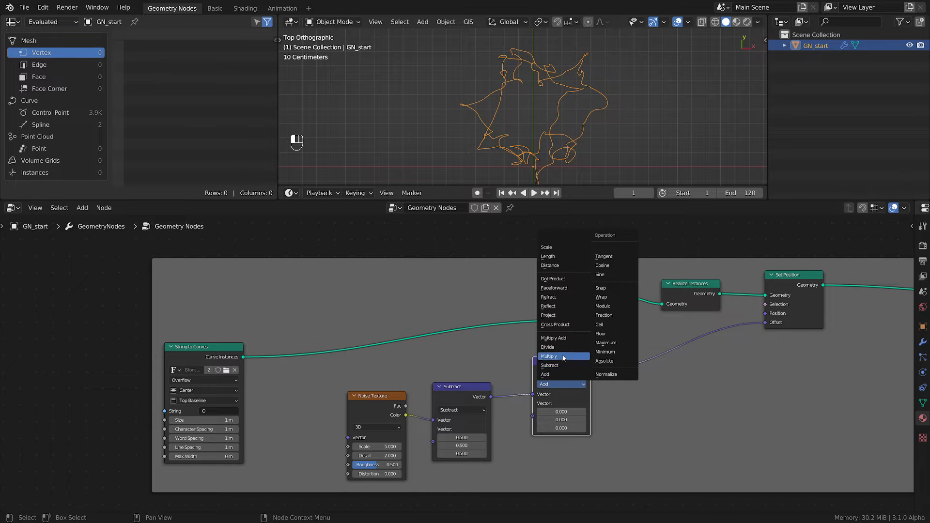
{"action": "left_click", "coordinate": [552, 362]}
{"action": "left_click_drag", "start_coordinate": [533, 395], "coordinate": [533, 419]}
Step: Add a Normal input node above Subtract and connect it to the first vector input of Multiply
{"action": "key", "text": "shift+a"}
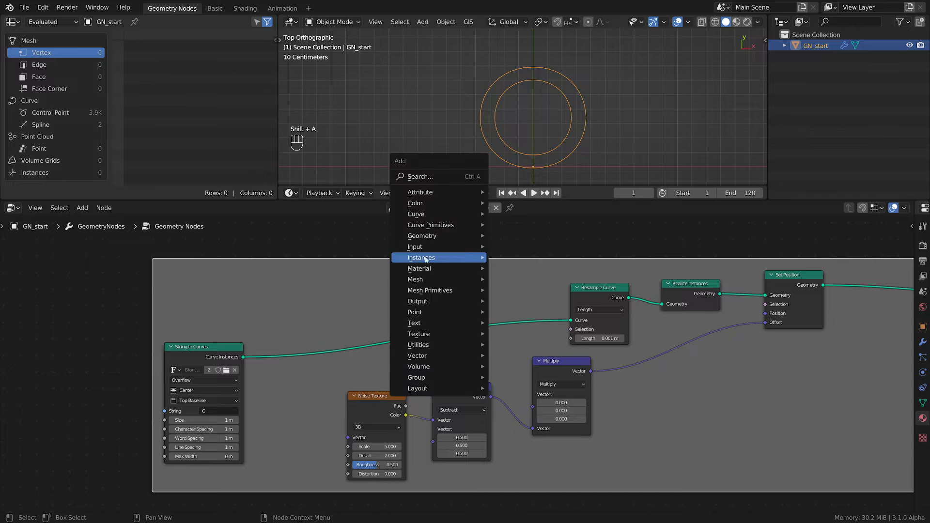
{"action": "mouse_move", "coordinate": [419, 247]}
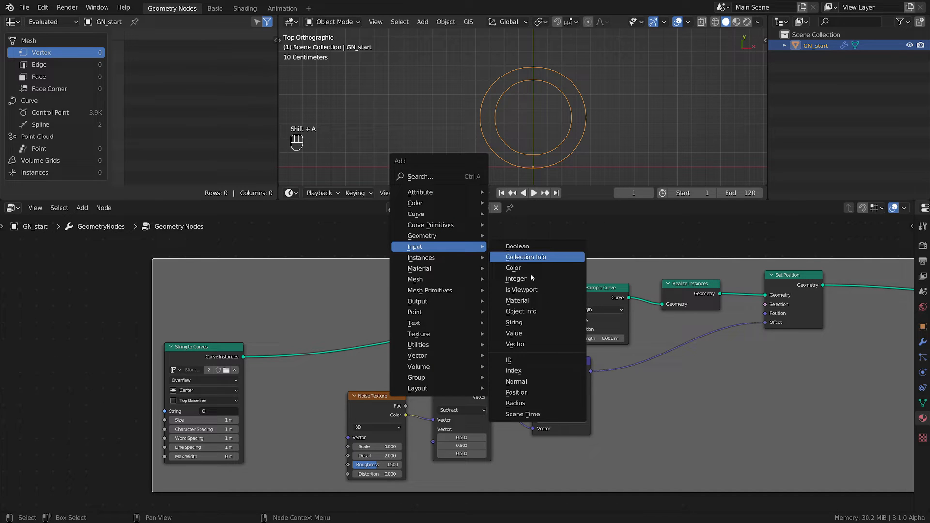
{"action": "left_click", "coordinate": [531, 383]}
{"action": "left_click", "coordinate": [435, 346]}
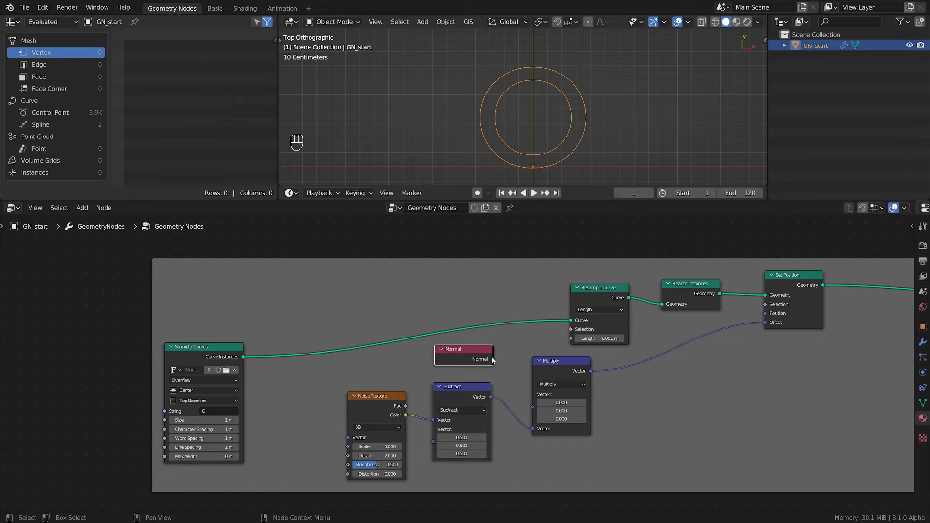
{"action": "left_click_drag", "start_coordinate": [492, 359], "coordinate": [533, 407]}
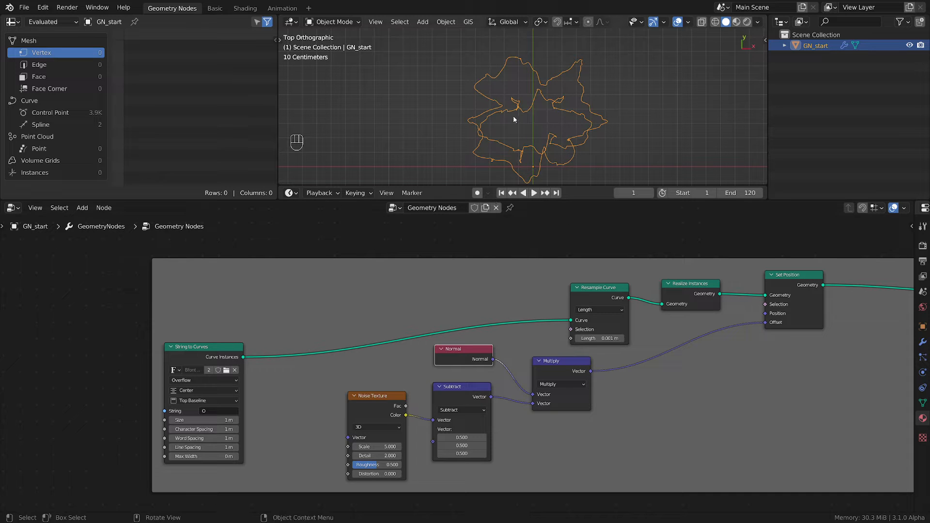
Step: Duplicate the Multiply node, insert the copy between Multiply and Set Position, and set its operation to Scale
{"action": "scroll", "coordinate": [697, 406], "scroll_direction": "down", "scroll_amount": 3}
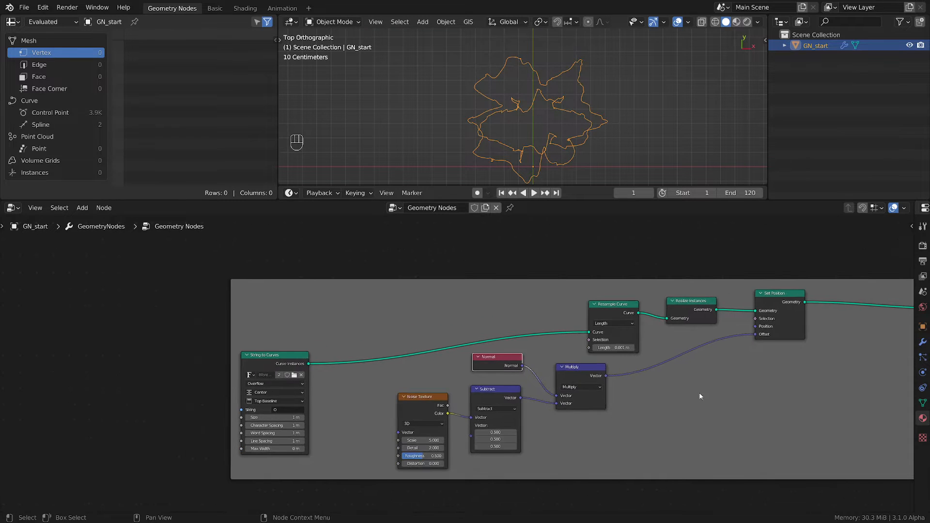
{"action": "key", "text": "shift+a"}
{"action": "mouse_move", "coordinate": [589, 388]}
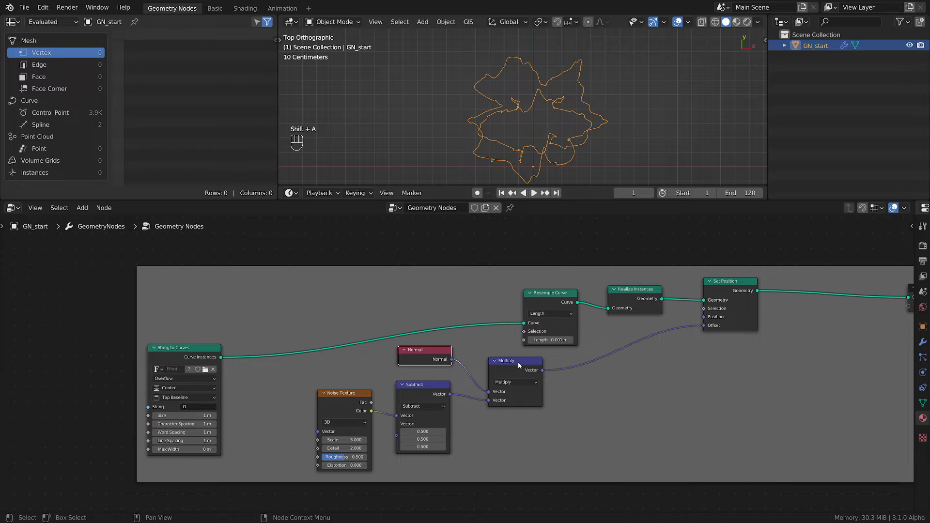
{"action": "left_click", "coordinate": [517, 366]}
{"action": "key", "text": "shift+d"}
{"action": "left_click", "coordinate": [620, 349]}
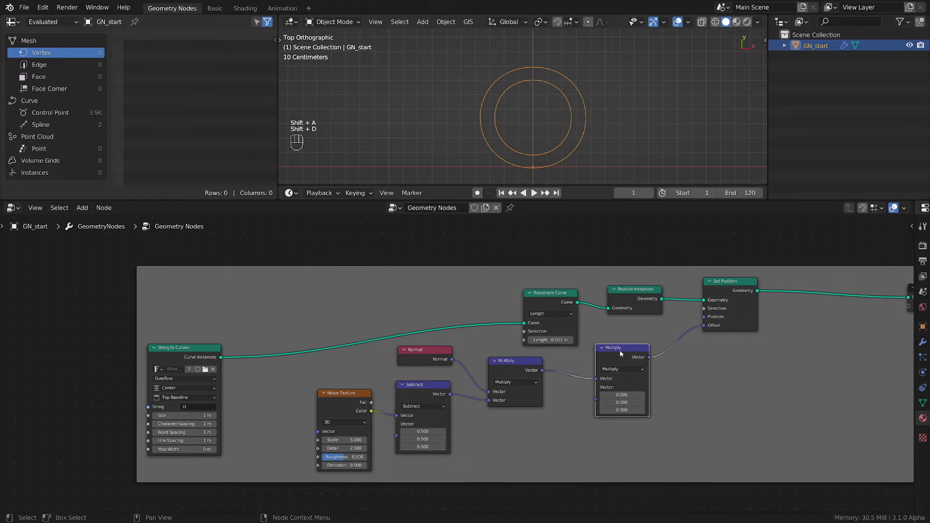
{"action": "left_click", "coordinate": [623, 369]}
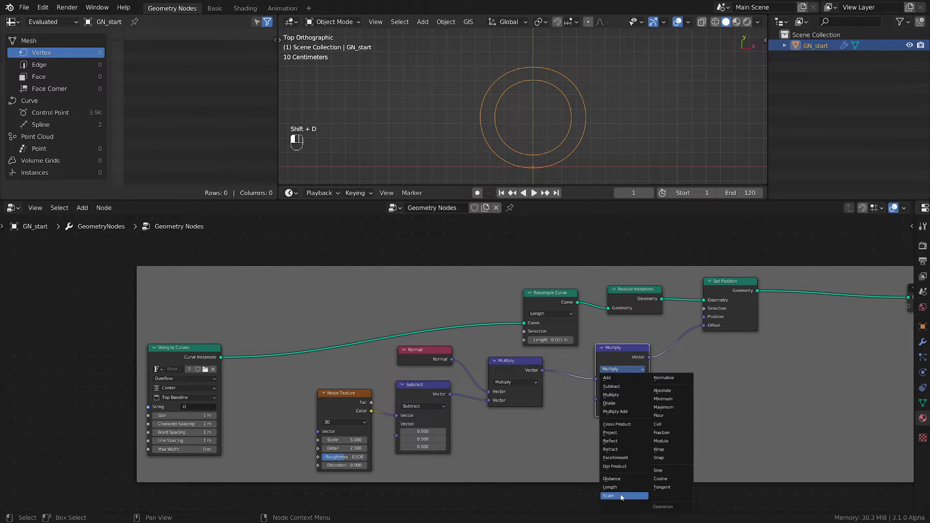
{"action": "left_click", "coordinate": [609, 495]}
{"action": "scroll", "coordinate": [608, 439], "scroll_direction": "up", "scroll_amount": 2}
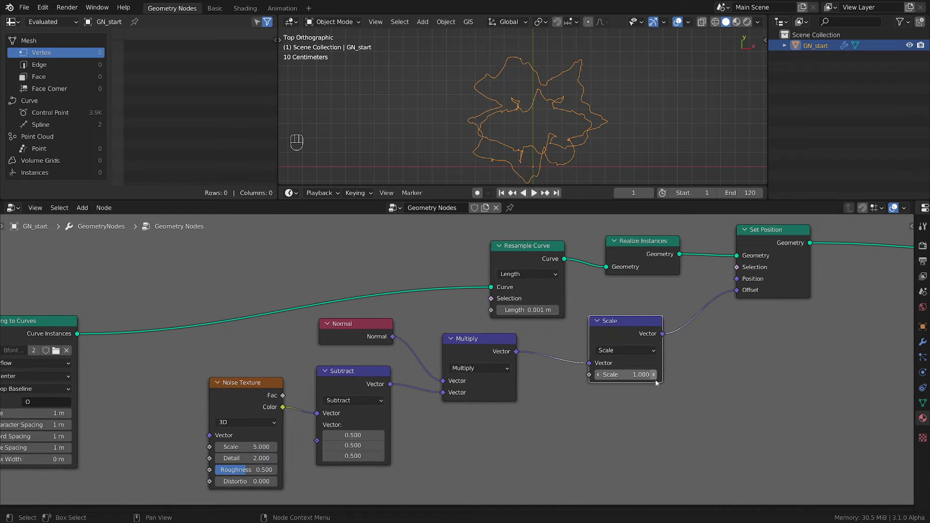
Step: Set the Scale node's factor to 0.080 and the Noise Texture's scale to 80
{"action": "left_click_drag", "start_coordinate": [644, 375], "coordinate": [627, 397], "text": "shift"}
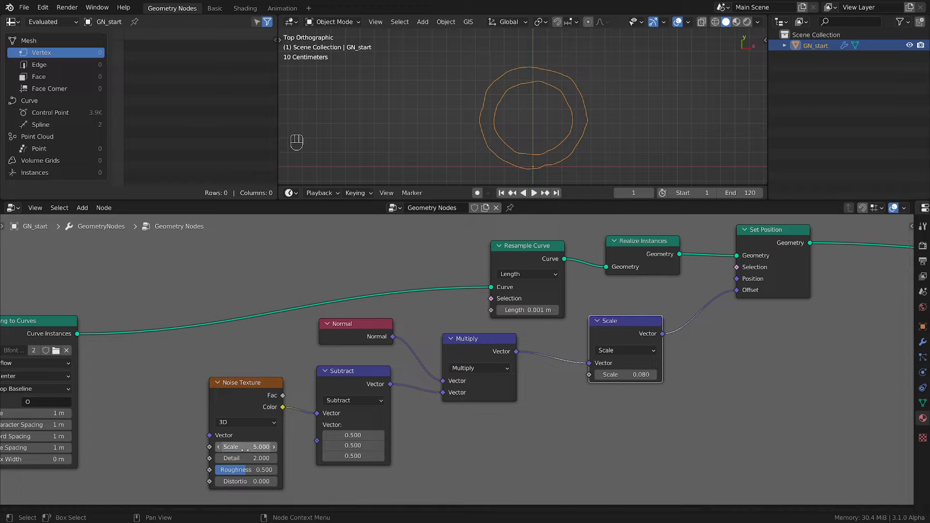
{"action": "left_click_drag", "start_coordinate": [244, 447], "coordinate": [291, 447]}
{"action": "middle_click_drag", "start_coordinate": [480, 462], "coordinate": [657, 409]}
{"action": "scroll", "coordinate": [527, 428], "scroll_direction": "up", "scroll_amount": 4}
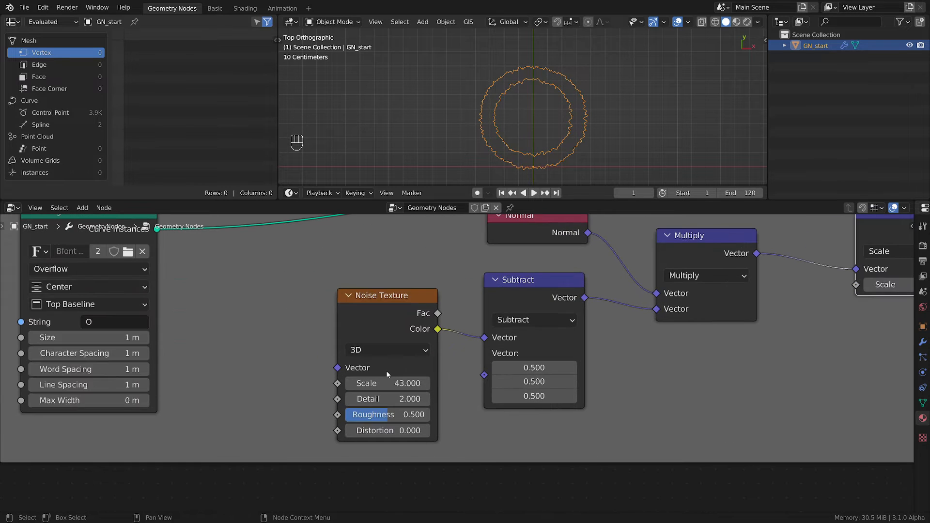
{"action": "left_click", "coordinate": [388, 382]}
{"action": "type", "text": "80"}
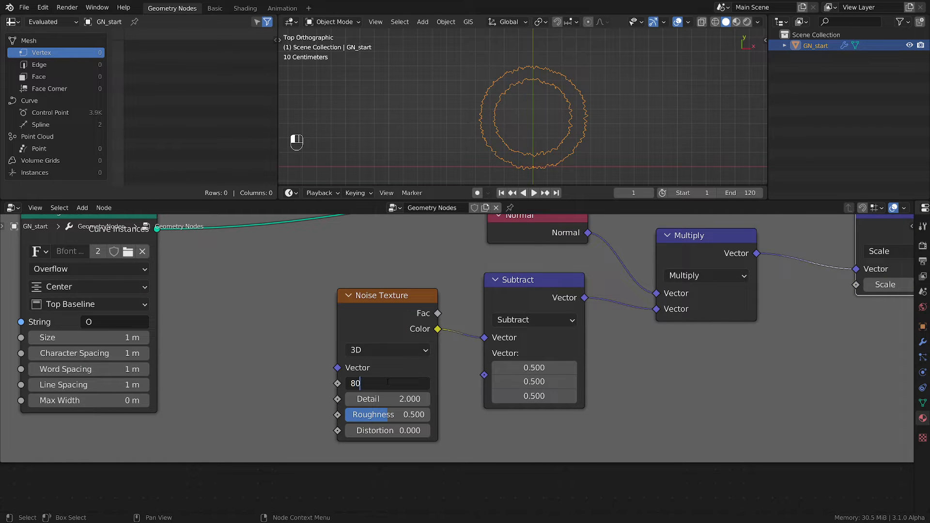
{"action": "key", "text": "Return"}
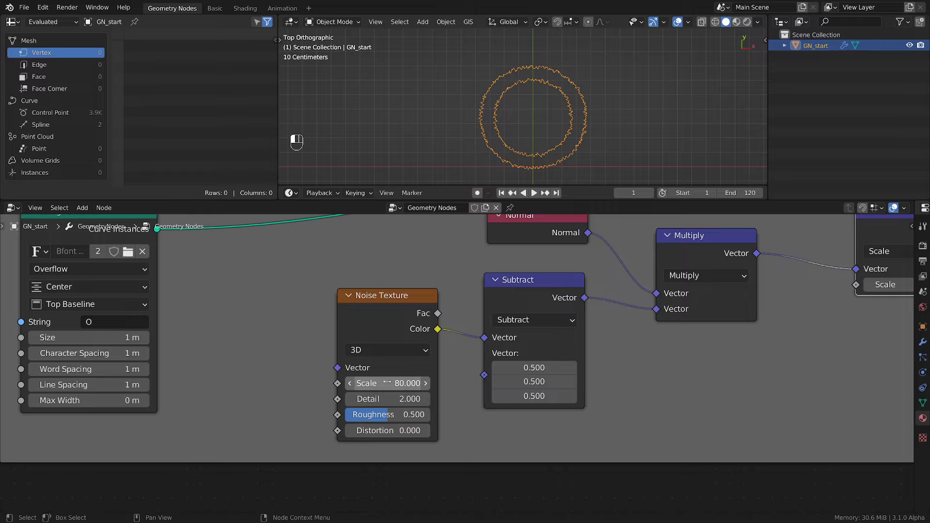
Step: Move the Noise Texture node slightly and switch its dimensions to 4D
{"action": "scroll", "coordinate": [417, 335], "scroll_direction": "down", "scroll_amount": 2}
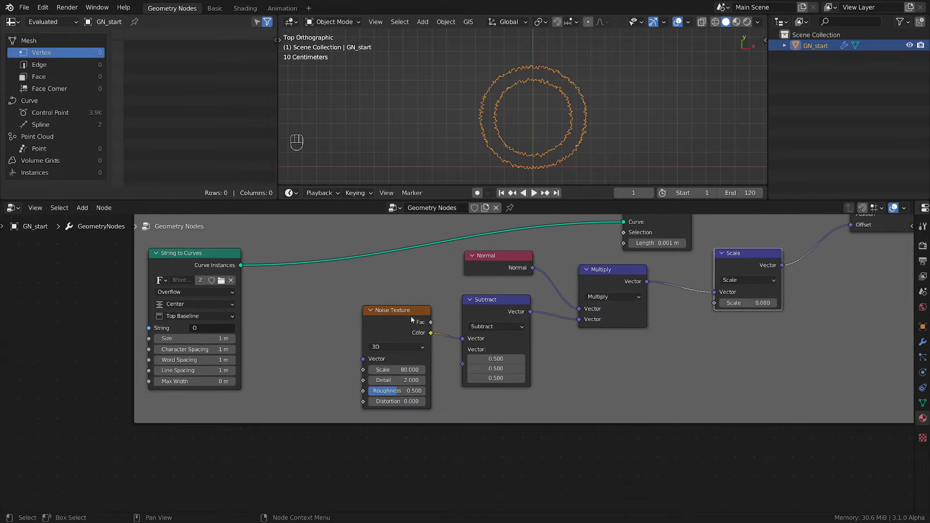
{"action": "left_click_drag", "start_coordinate": [415, 311], "coordinate": [419, 322]}
{"action": "left_click", "coordinate": [406, 355]}
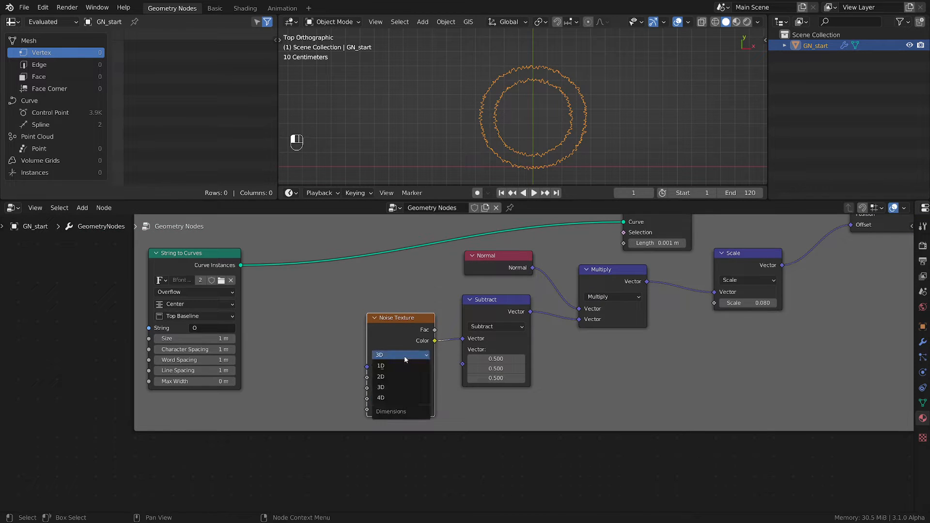
{"action": "left_click", "coordinate": [401, 385]}
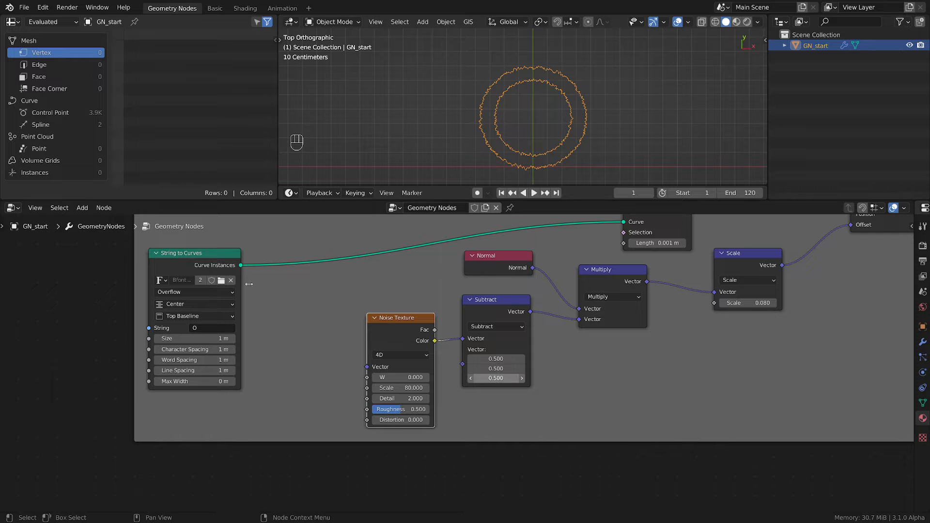
Step: Move String to Curves aside, add a Scene Time node with Frame linked to the Noise Texture's W input, and preview the animation
{"action": "left_click_drag", "start_coordinate": [168, 253], "coordinate": [66, 246]}
{"action": "key", "text": "shift+a"}
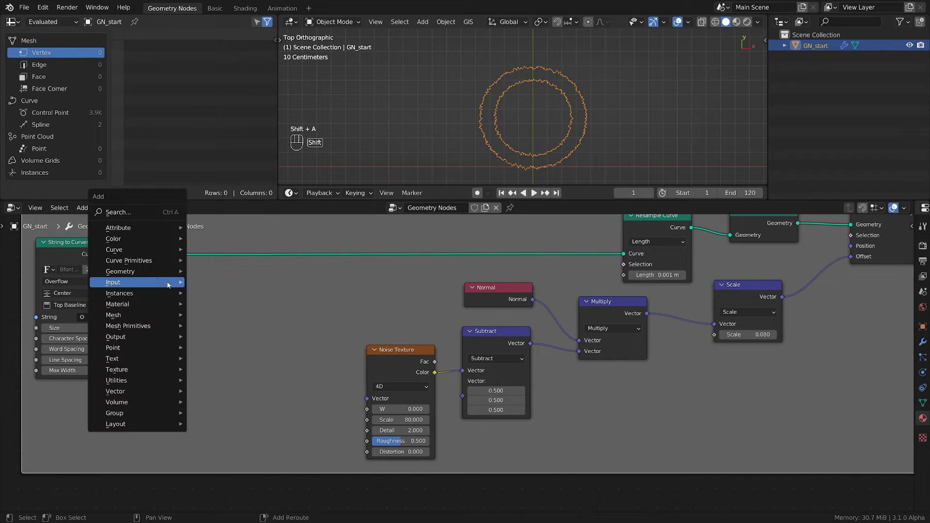
{"action": "mouse_move", "coordinate": [160, 281]}
{"action": "left_click", "coordinate": [248, 455]}
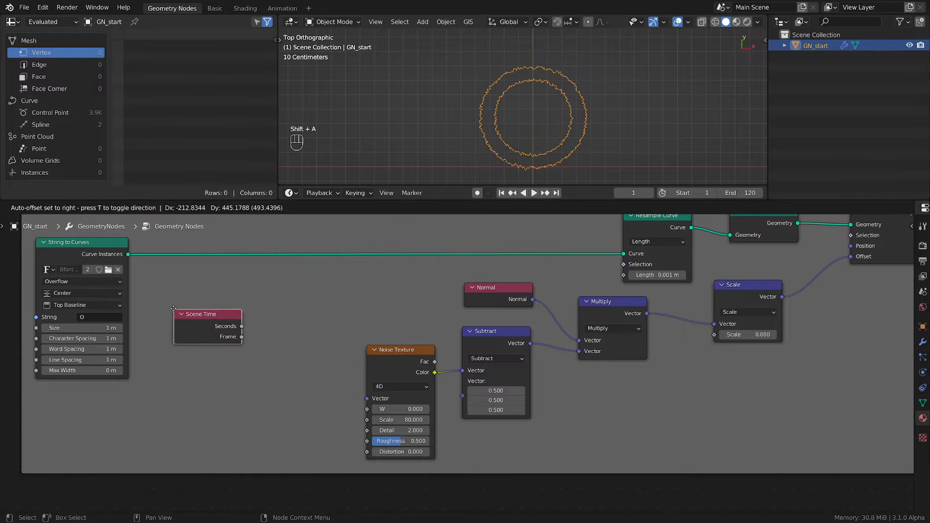
{"action": "left_click", "coordinate": [179, 312]}
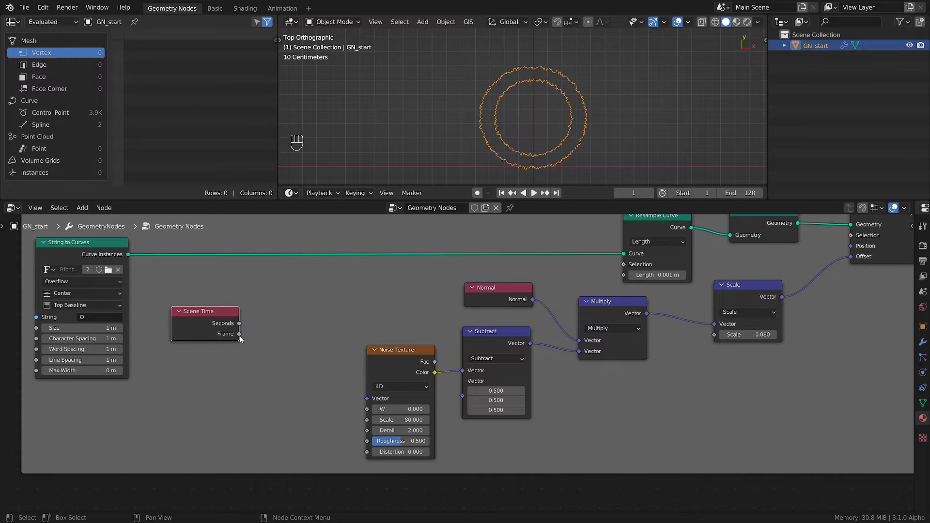
{"action": "left_click_drag", "start_coordinate": [240, 337], "coordinate": [368, 410]}
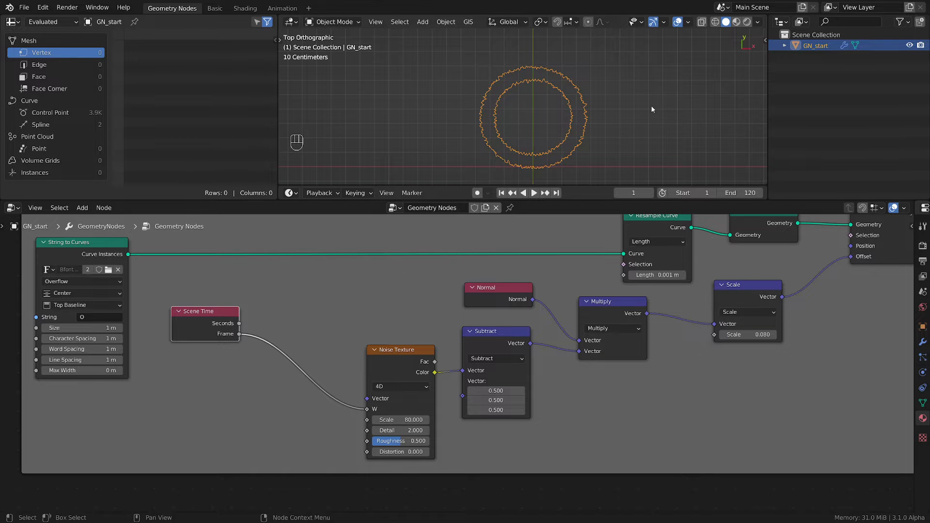
{"action": "key", "text": "space"}
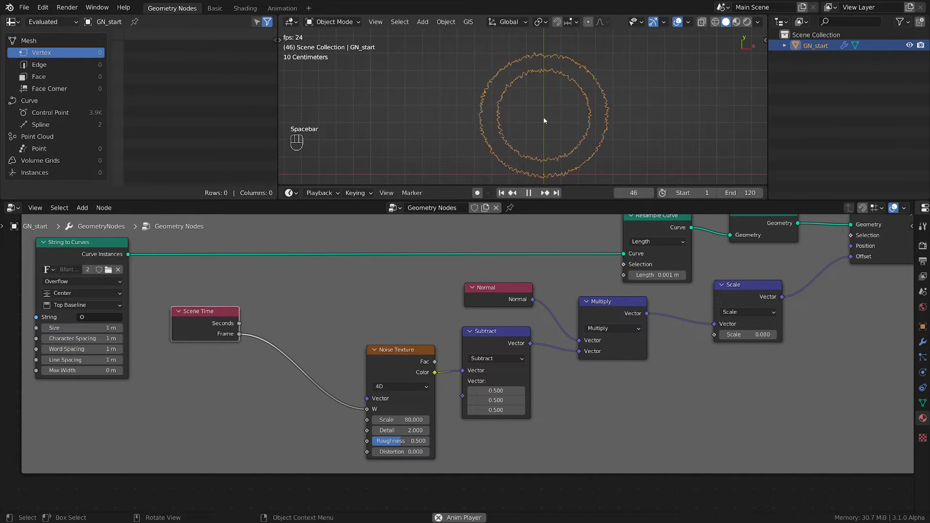
{"action": "key", "text": "space"}
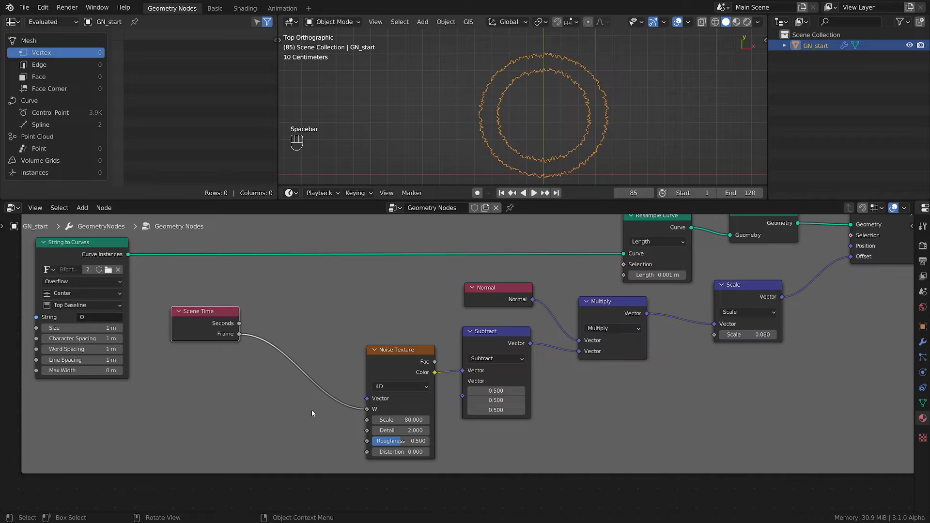
Step: Insert a Math node between Scene Time and Noise Texture and set its operation to Multiply
{"action": "middle_click_drag", "start_coordinate": [313, 413], "coordinate": [396, 366]}
{"action": "scroll", "coordinate": [395, 366], "scroll_direction": "up", "scroll_amount": 1}
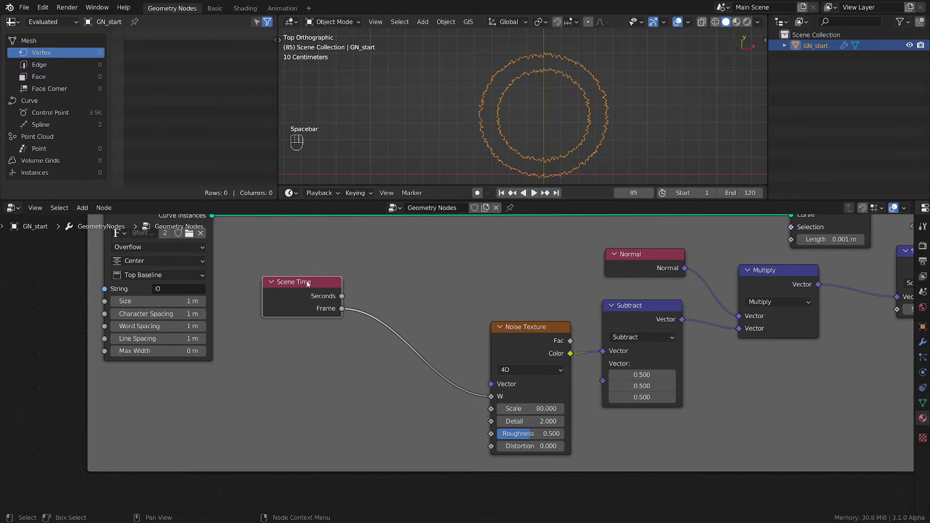
{"action": "left_click_drag", "start_coordinate": [307, 285], "coordinate": [307, 304]}
{"action": "middle_click_drag", "start_coordinate": [350, 367], "coordinate": [384, 353]}
{"action": "key", "text": "shift+a"}
{"action": "mouse_move", "coordinate": [383, 354]}
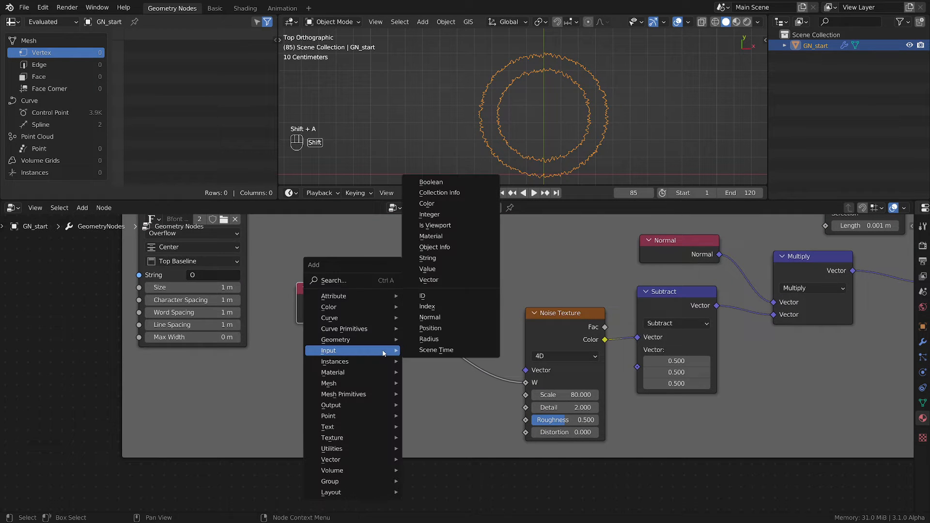
{"action": "mouse_move", "coordinate": [341, 450]}
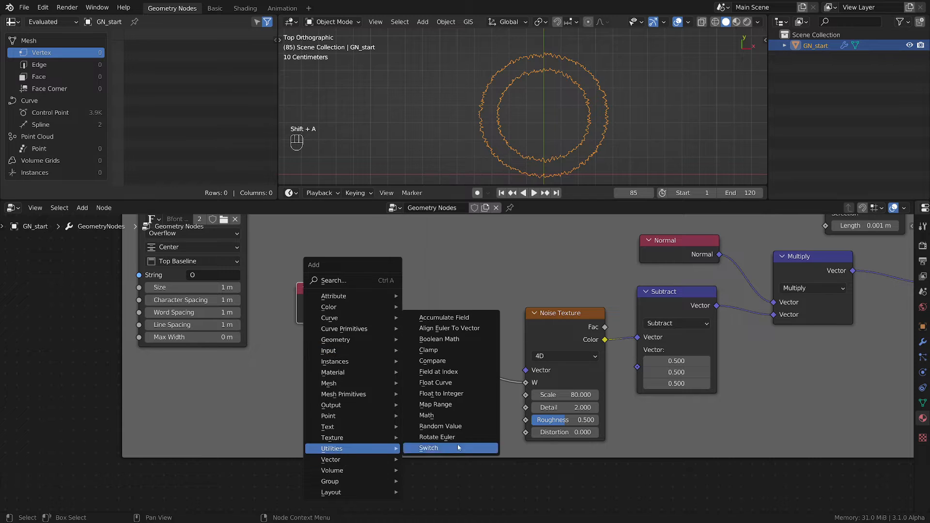
{"action": "left_click", "coordinate": [429, 416]}
{"action": "left_click", "coordinate": [453, 334]}
{"action": "left_click", "coordinate": [446, 327]}
{"action": "left_click", "coordinate": [439, 361]}
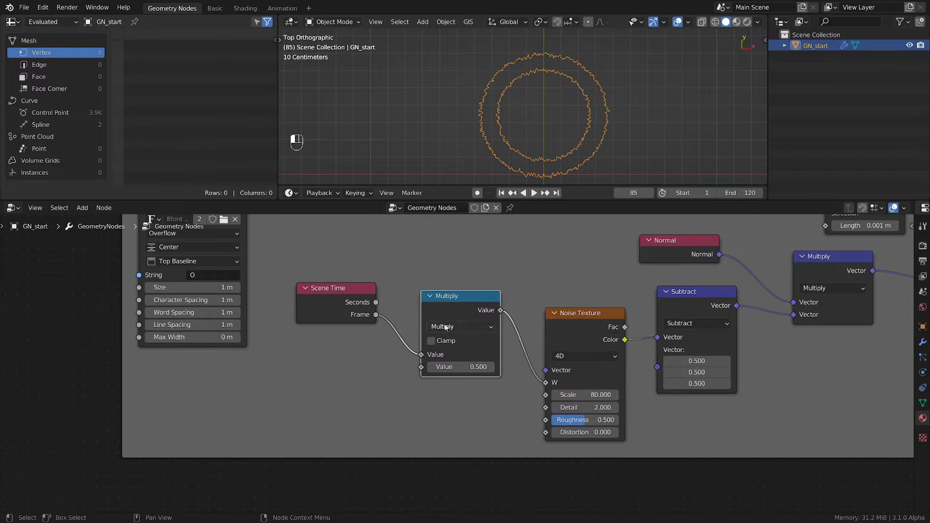
Step: Try a value of 0.1 in the Math Multiply node and preview the animation
{"action": "left_click", "coordinate": [471, 367]}
{"action": "key", "text": "BackSpace"}
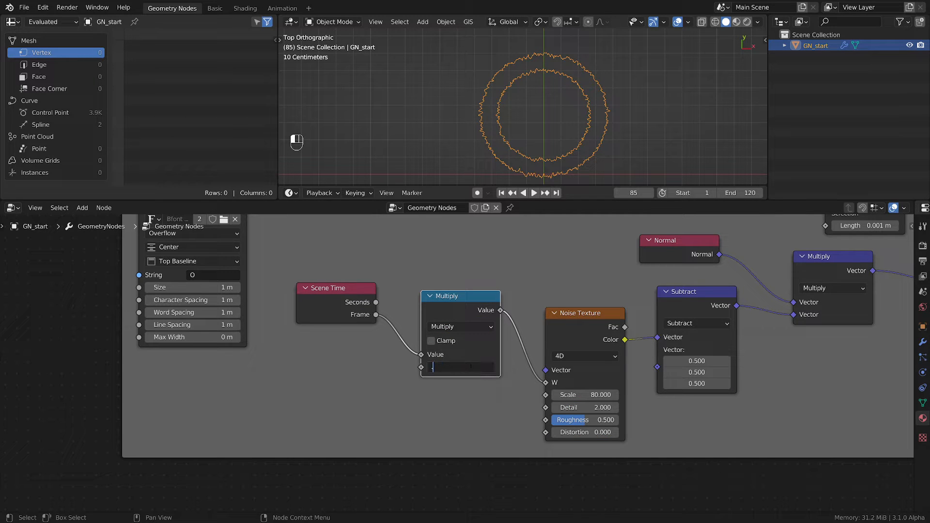
{"action": "type", "text": "0.1"}
{"action": "key", "text": "Return"}
{"action": "key", "text": "space"}
{"action": "key", "text": "space"}
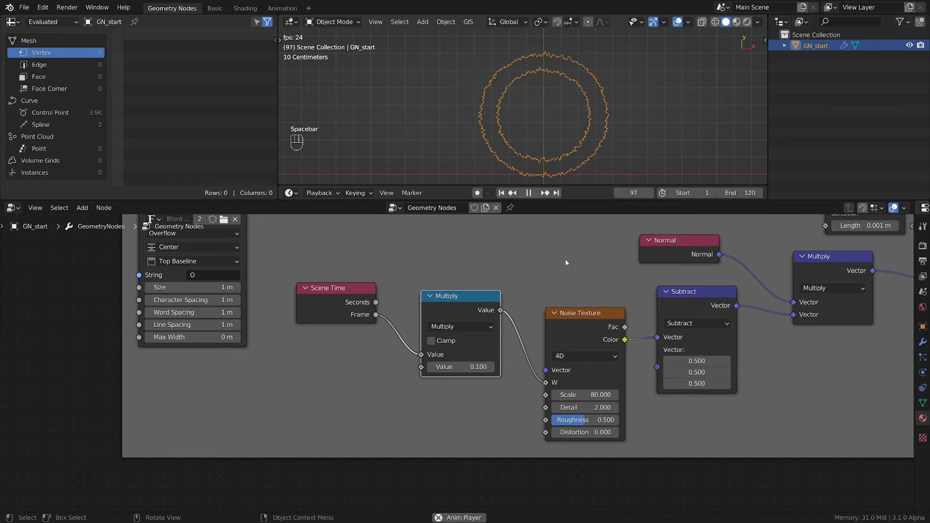
Step: Try a value of 0.01 in the Math Multiply node and play the animation again
{"action": "left_click", "coordinate": [472, 367]}
{"action": "type", "text": "0.01"}
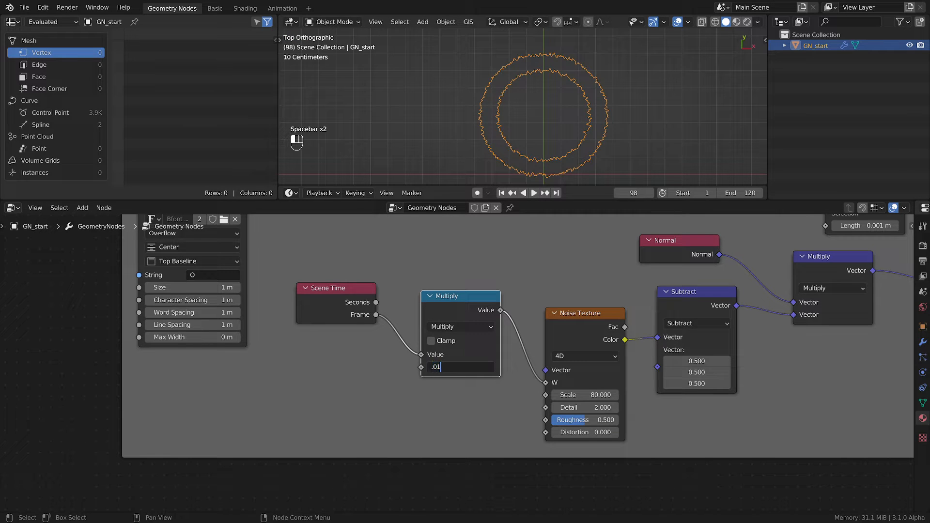
{"action": "key", "text": "Return"}
{"action": "key", "text": "space"}
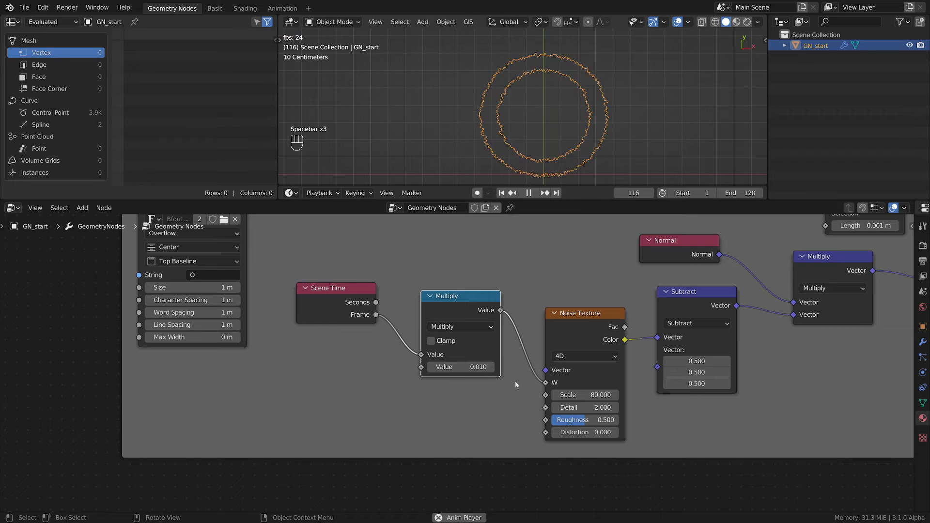
{"action": "key", "text": "space"}
Step: Set the Math Multiply node's value to 0.001 and check the slower noise motion in playback
{"action": "left_click", "coordinate": [453, 367]}
{"action": "left_click", "coordinate": [441, 367]}
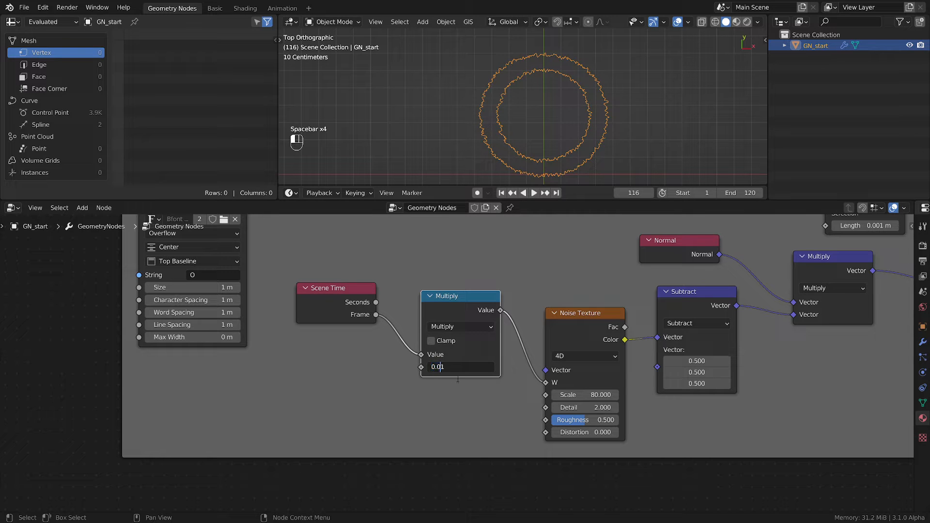
{"action": "type", "text": "0"}
{"action": "key", "text": "Return"}
{"action": "key", "text": "space"}
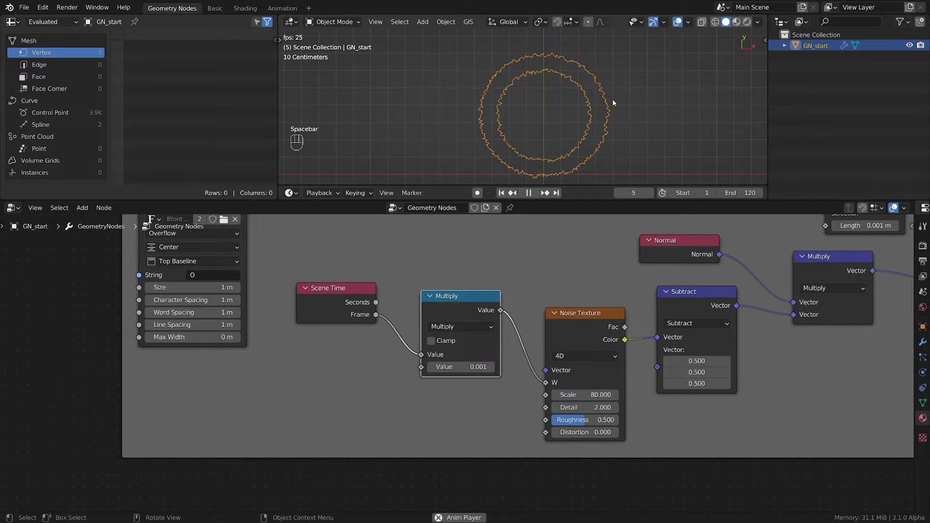
{"action": "scroll", "coordinate": [597, 110], "scroll_direction": "up", "scroll_amount": 2}
{"action": "key", "text": "space"}
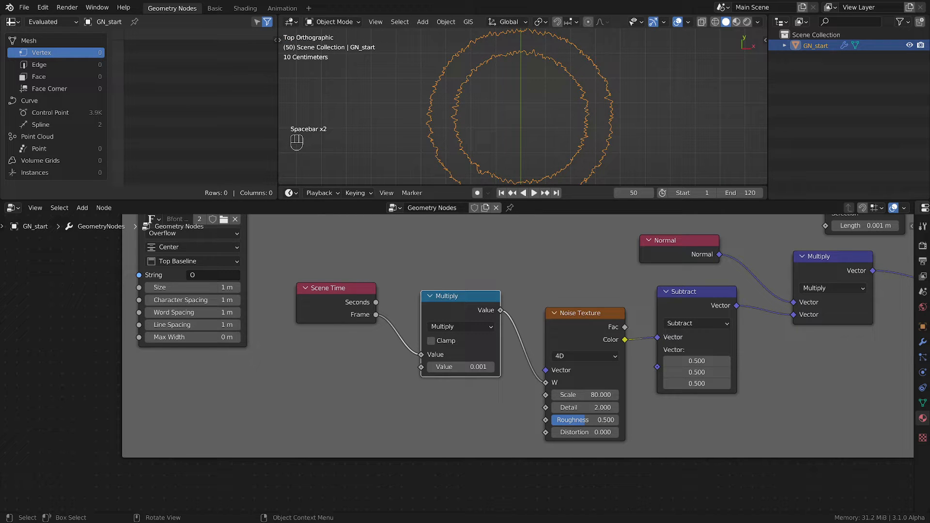
Step: Set the Noise Texture's detail to 15 and its roughness to 0.606
{"action": "scroll", "coordinate": [617, 112], "scroll_direction": "up", "scroll_amount": 4}
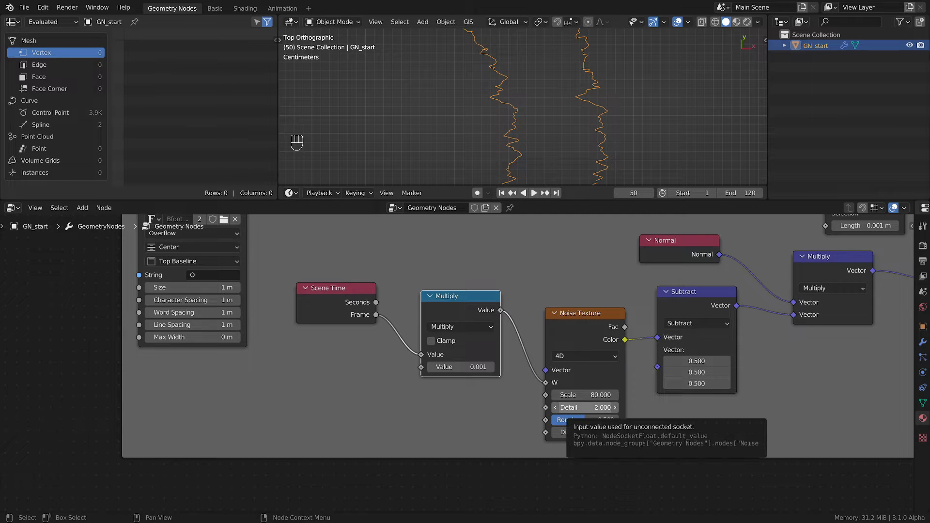
{"action": "left_click_drag", "start_coordinate": [576, 408], "coordinate": [594, 420]}
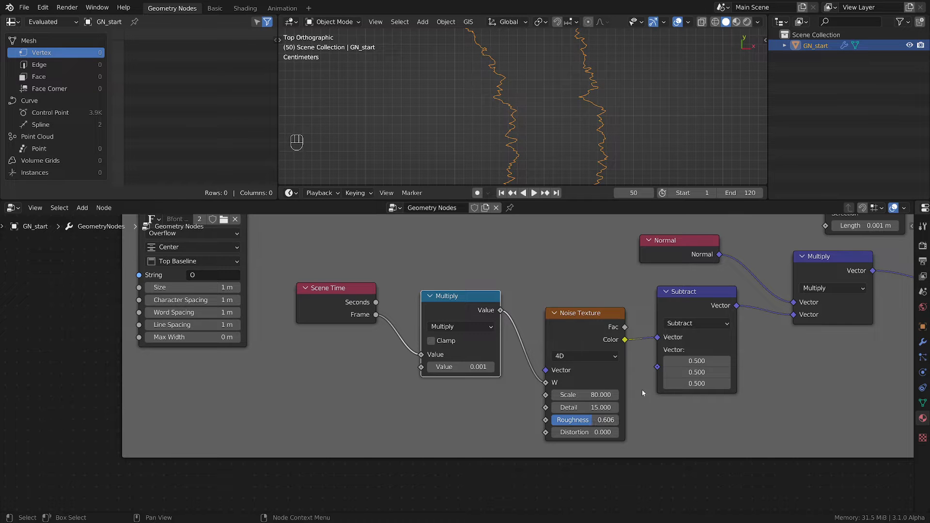
{"action": "scroll", "coordinate": [641, 389], "scroll_direction": "down", "scroll_amount": 4}
{"action": "scroll", "coordinate": [588, 79], "scroll_direction": "down", "scroll_amount": 3}
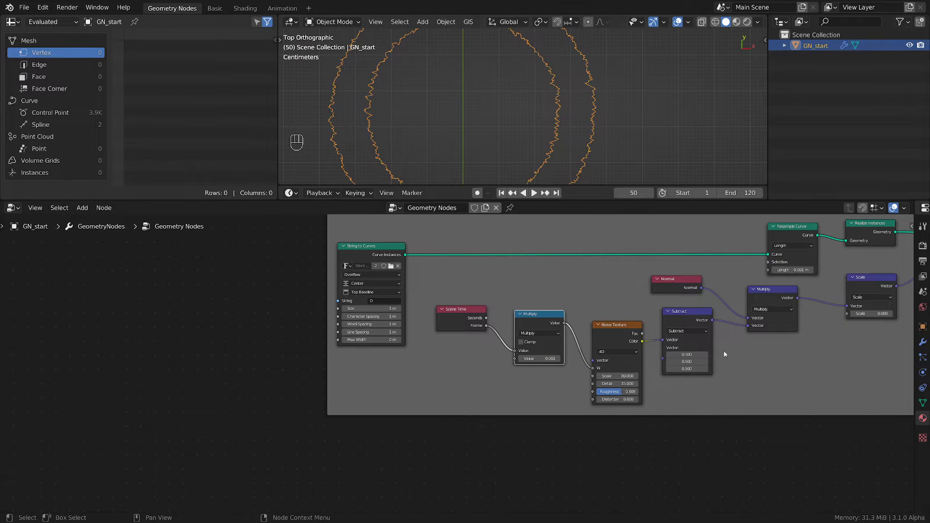
Step: Move the Group Output node farther away from Set Position to make room, and save the file
{"action": "middle_click_drag", "start_coordinate": [727, 342], "coordinate": [497, 360]}
{"action": "middle_click_drag", "start_coordinate": [796, 288], "coordinate": [516, 378]}
{"action": "left_click_drag", "start_coordinate": [654, 331], "coordinate": [768, 315]}
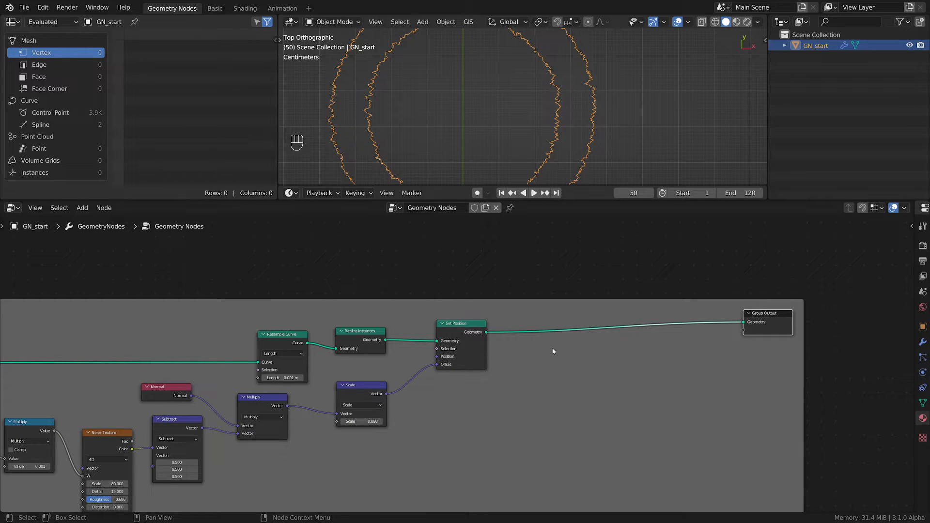
{"action": "left_click", "coordinate": [555, 365]}
{"action": "key", "text": "ctrl+s"}
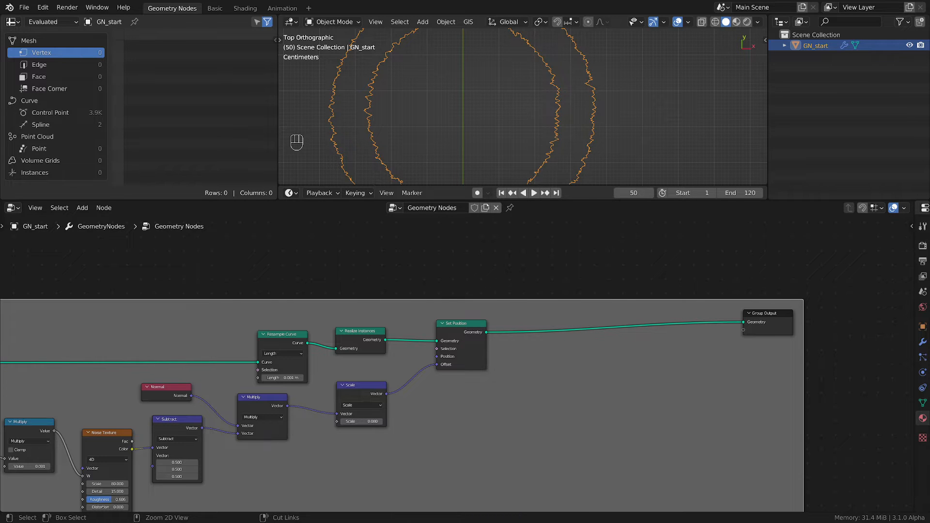
Step: Insert a Set Handle Type node between Set Position and Group Output and shift it slightly toward the output
{"action": "scroll", "coordinate": [618, 368], "scroll_direction": "up", "scroll_amount": 4}
{"action": "middle_click_drag", "start_coordinate": [619, 365], "coordinate": [561, 370]}
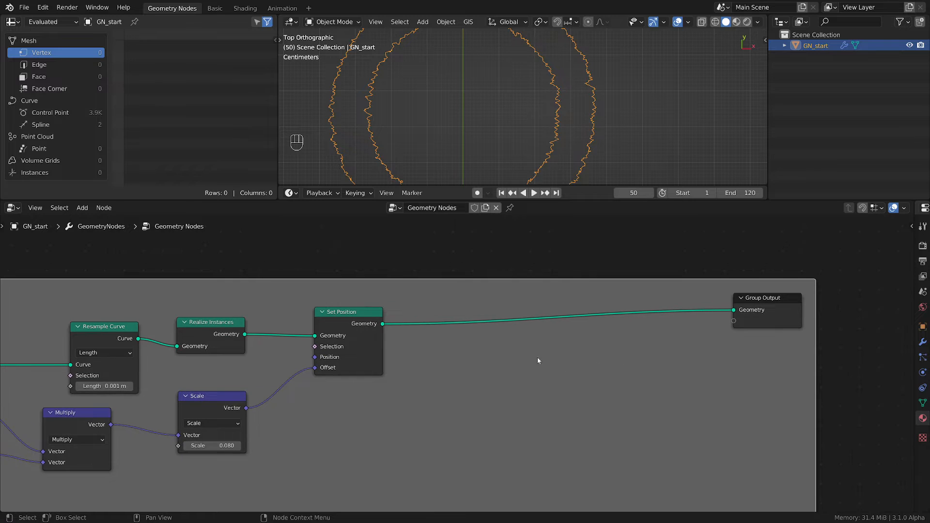
{"action": "key", "text": "shift+a"}
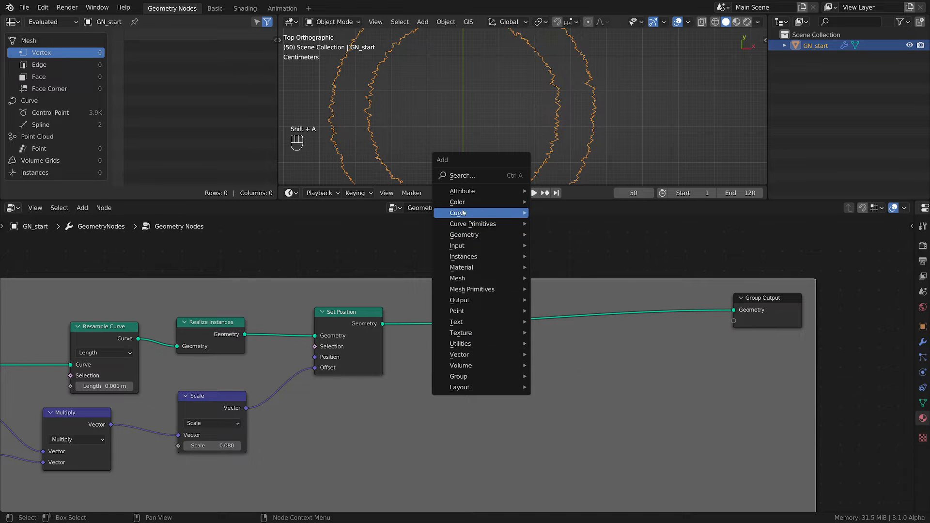
{"action": "mouse_move", "coordinate": [464, 213]}
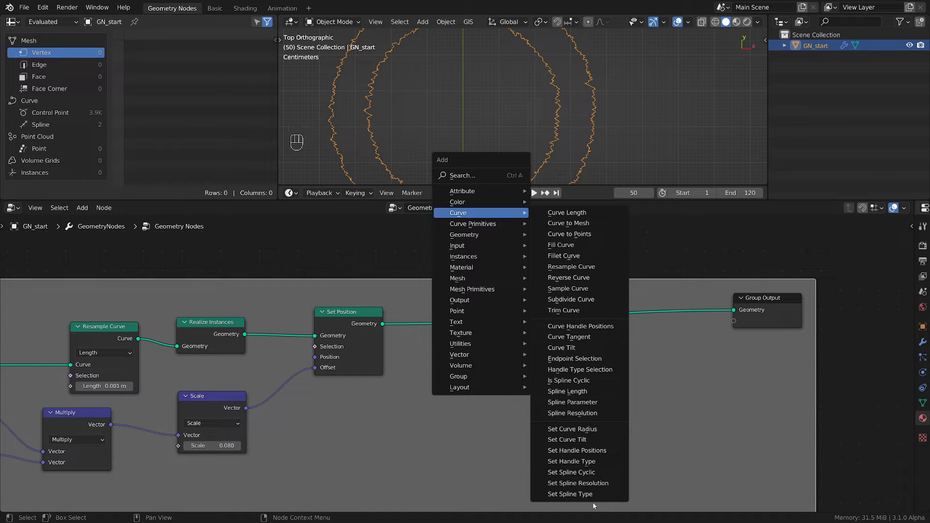
{"action": "left_click", "coordinate": [593, 464]}
{"action": "left_click", "coordinate": [474, 338]}
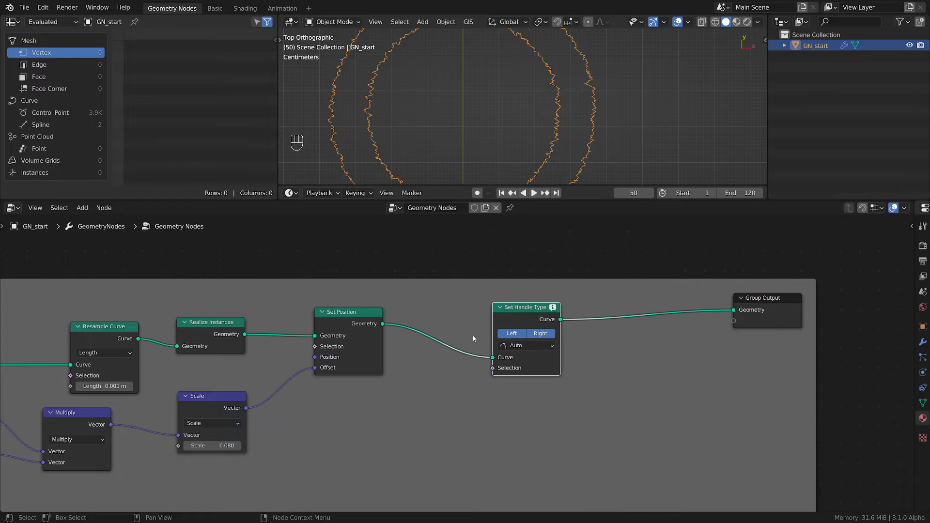
{"action": "scroll", "coordinate": [504, 361], "scroll_direction": "up", "scroll_amount": 2}
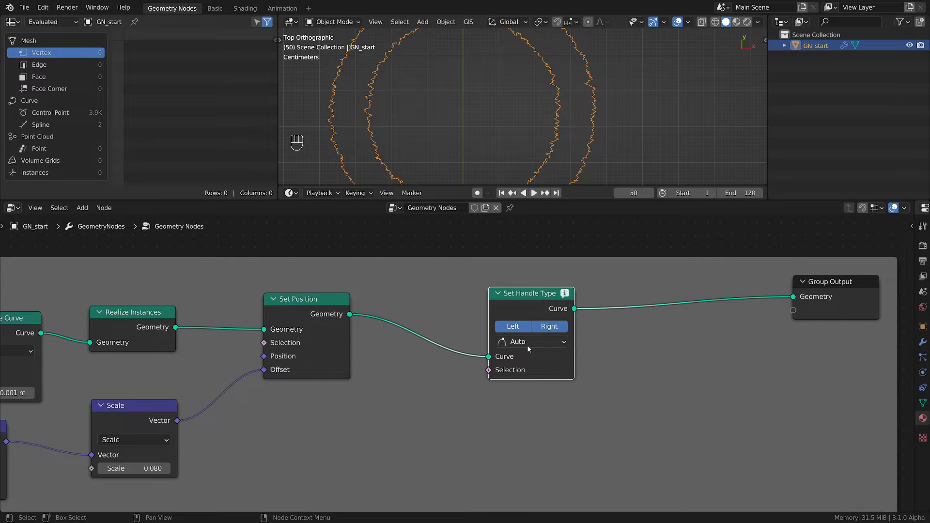
{"action": "mouse_move", "coordinate": [565, 298]}
{"action": "left_click_drag", "start_coordinate": [541, 296], "coordinate": [564, 294]}
Step: Insert a Set Spline Type node between Set Position and Set Handle Type and set its spline type to Bezier
{"action": "key", "text": "shift+a"}
{"action": "mouse_move", "coordinate": [471, 370]}
{"action": "mouse_move", "coordinate": [429, 341]}
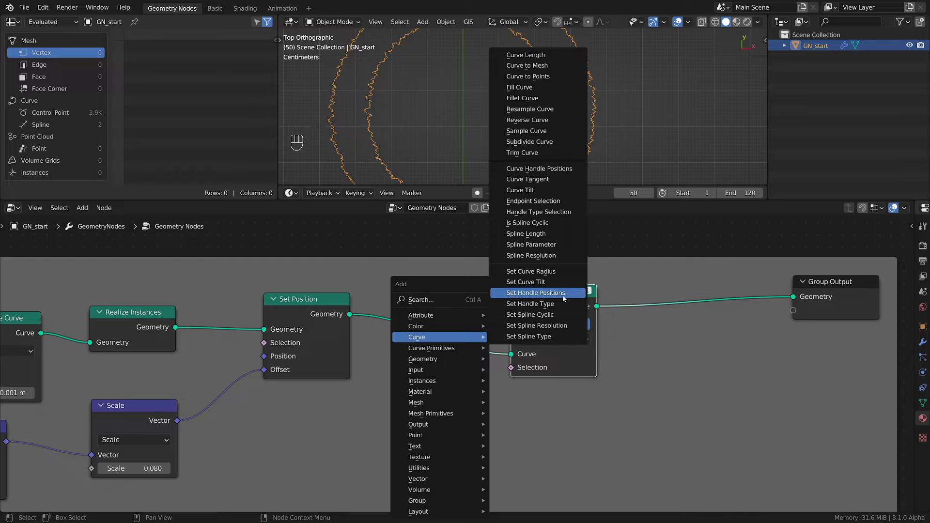
{"action": "left_click", "coordinate": [533, 336]}
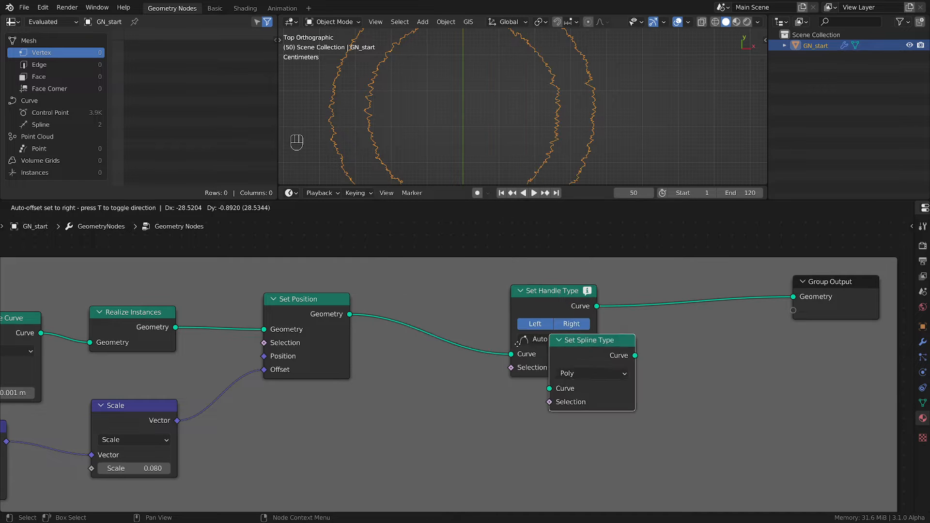
{"action": "left_click", "coordinate": [389, 294]}
{"action": "left_click", "coordinate": [433, 328]}
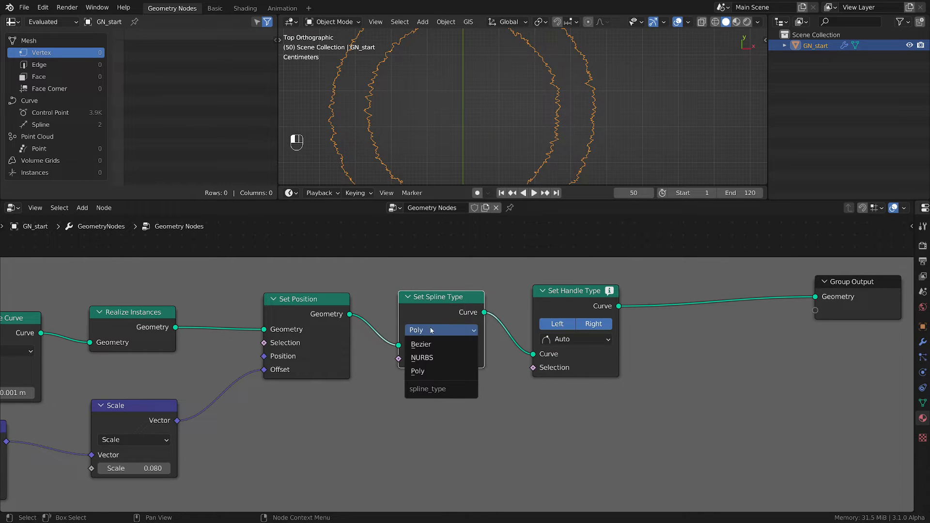
{"action": "left_click", "coordinate": [426, 345]}
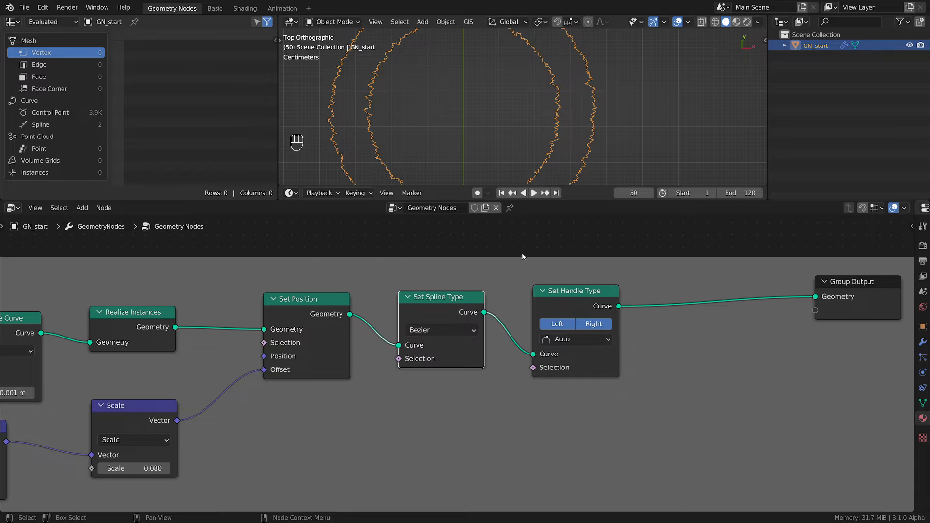
Step: Compare the outline up close with the Set Handle Type node muted and unmuted, leave it enabled, and nudge the node slightly
{"action": "left_click", "coordinate": [565, 297]}
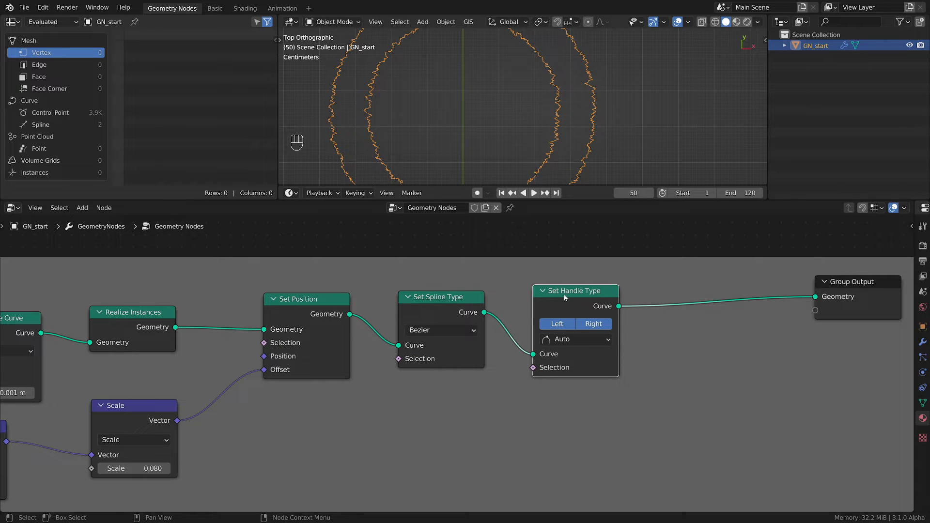
{"action": "key", "text": "m"}
{"action": "key", "text": "m"}
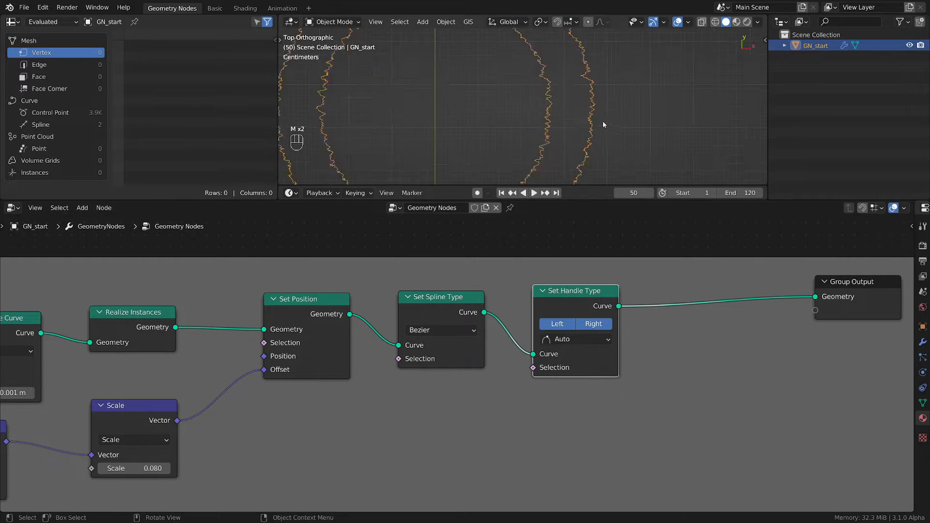
{"action": "scroll", "coordinate": [596, 118], "scroll_direction": "up", "scroll_amount": 6}
{"action": "left_click", "coordinate": [577, 295]}
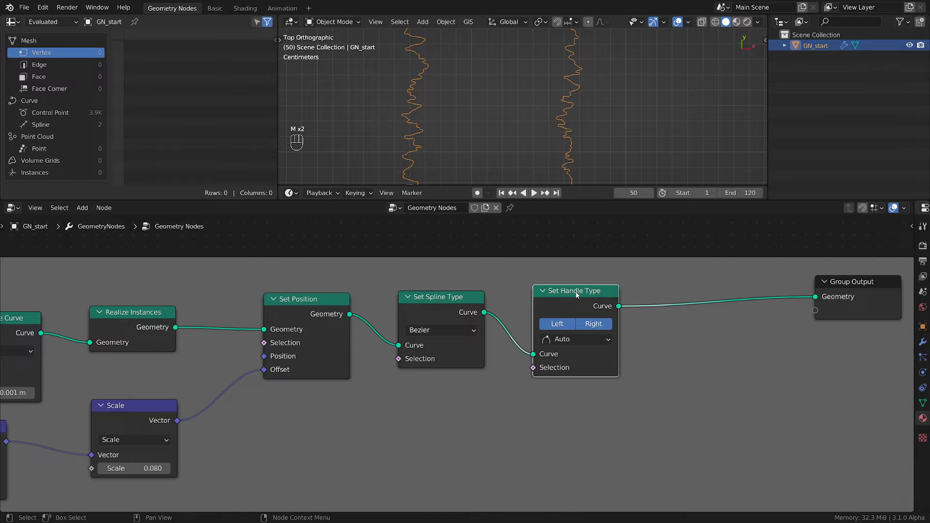
{"action": "key", "text": "m"}
{"action": "key", "text": "m"}
{"action": "key", "text": "m"}
{"action": "key", "text": "m"}
{"action": "scroll", "coordinate": [562, 129], "scroll_direction": "up", "scroll_amount": 4}
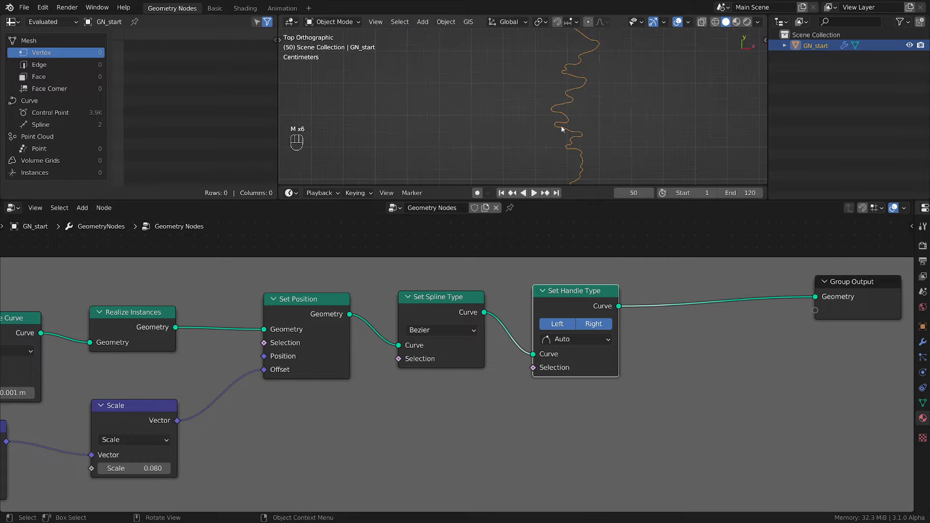
{"action": "scroll", "coordinate": [562, 129], "scroll_direction": "up", "scroll_amount": 3}
{"action": "key", "text": "m"}
{"action": "key", "text": "m"}
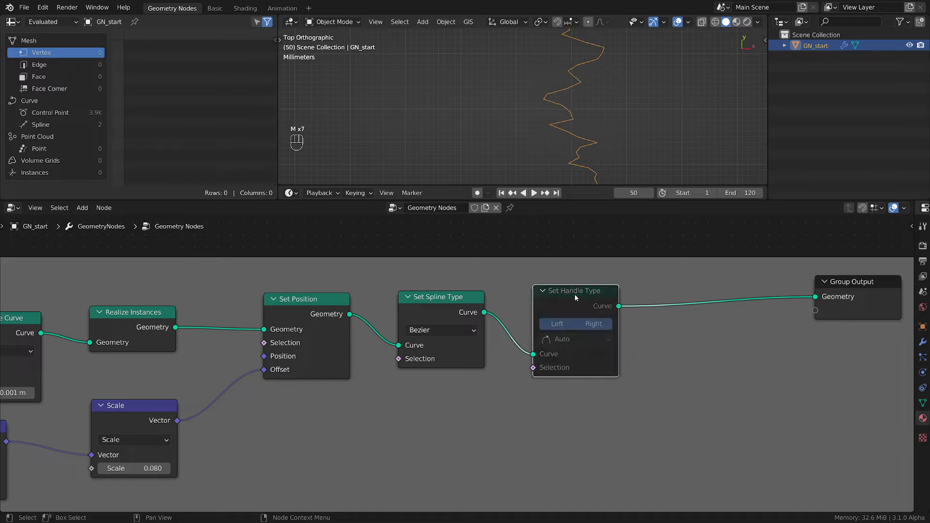
{"action": "scroll", "coordinate": [563, 86], "scroll_direction": "down", "scroll_amount": 10}
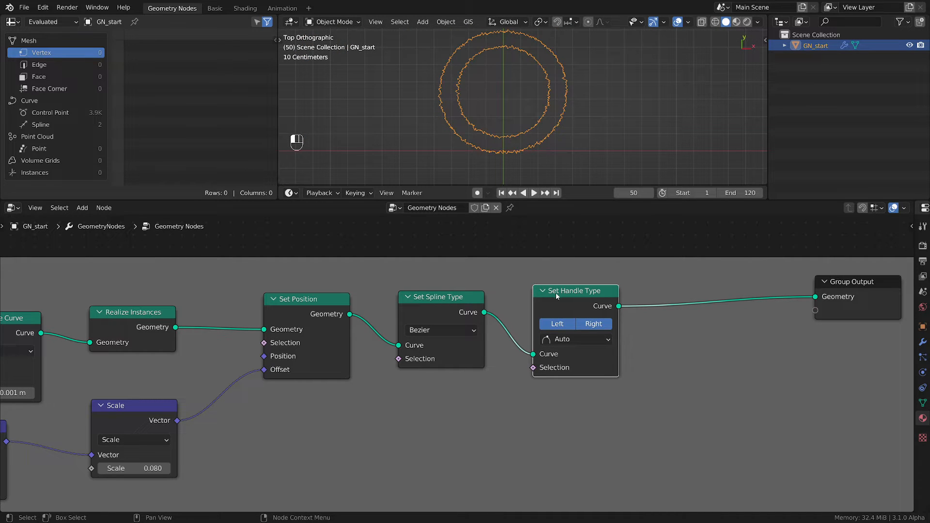
{"action": "left_click_drag", "start_coordinate": [556, 293], "coordinate": [550, 296]}
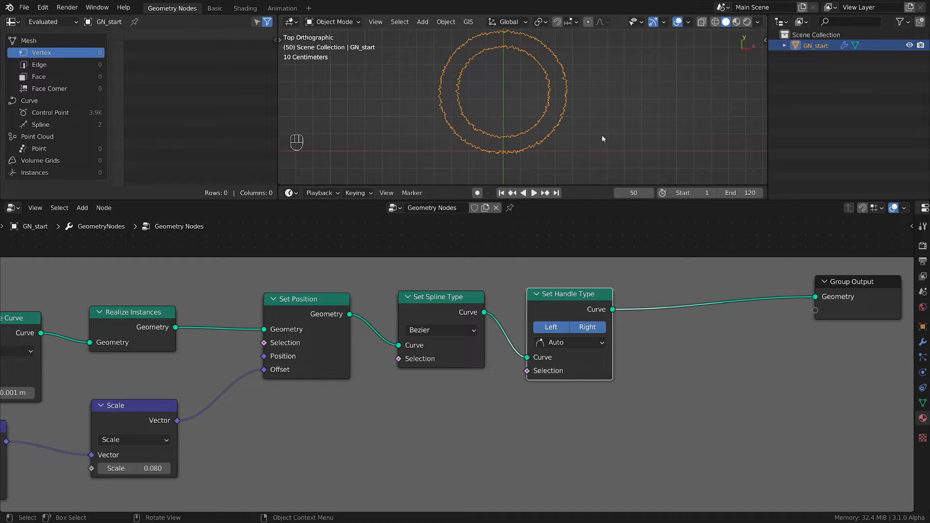
Step: Draw a short vertical annotation stroke above the rings in perspective view and erase it
{"action": "middle_click_drag", "start_coordinate": [602, 135], "coordinate": [547, 89]}
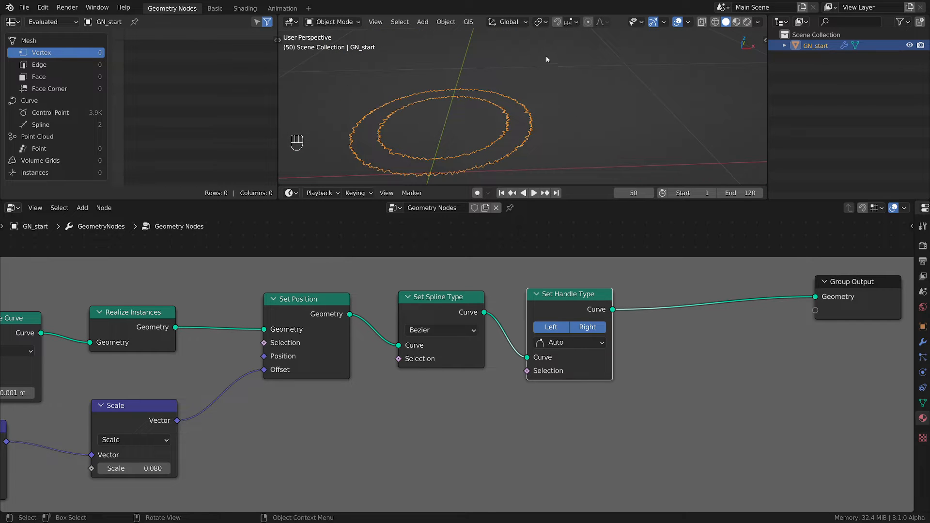
{"action": "left_click_drag", "start_coordinate": [540, 33], "coordinate": [543, 96]}
{"action": "middle_click_drag", "start_coordinate": [549, 111], "coordinate": [554, 99]}
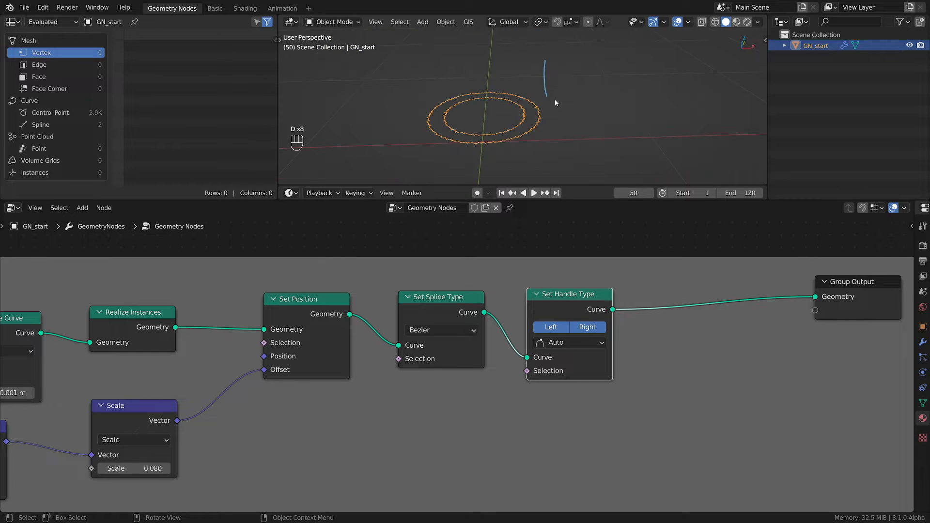
{"action": "right_click", "coordinate": [554, 99]}
{"action": "right_click_drag", "start_coordinate": [550, 55], "coordinate": [553, 73]}
{"action": "scroll", "coordinate": [669, 322], "scroll_direction": "up", "scroll_amount": 2}
{"action": "scroll", "coordinate": [596, 314], "scroll_direction": "down", "scroll_amount": 2}
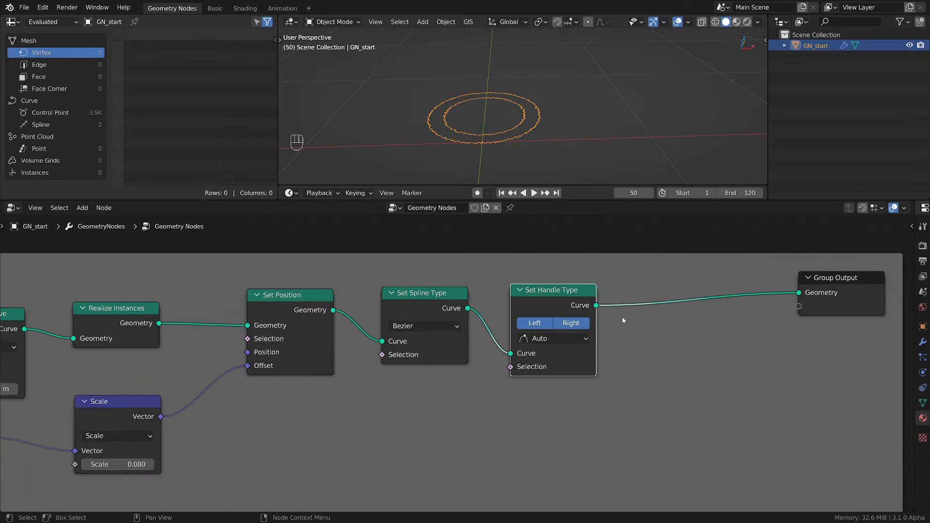
Step: Insert a Curve to Mesh node between Set Handle Type and Group Output
{"action": "middle_click_drag", "start_coordinate": [622, 316], "coordinate": [603, 315]}
{"action": "key", "text": "shift+a"}
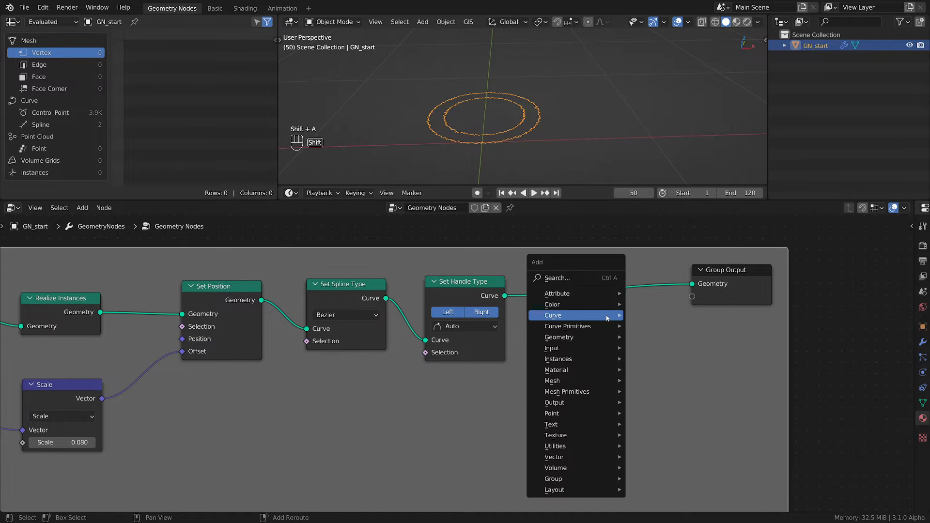
{"action": "mouse_move", "coordinate": [589, 316]}
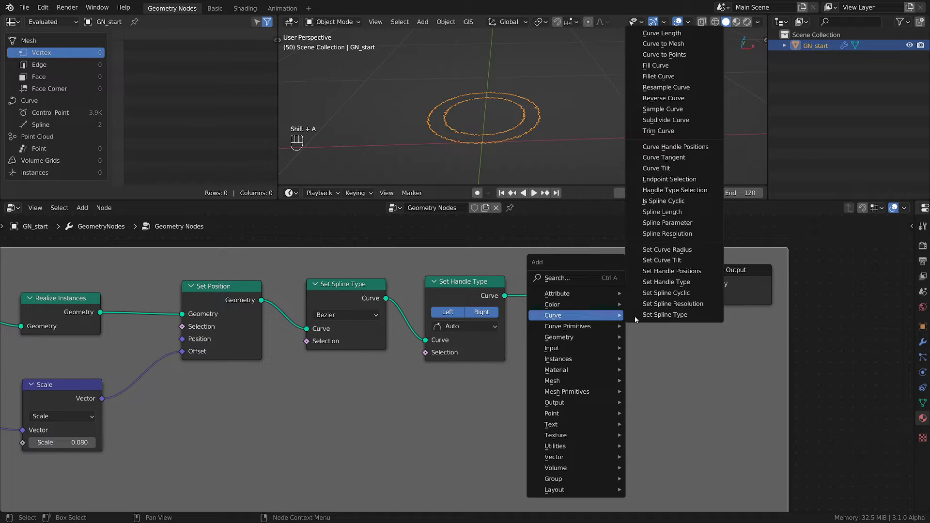
{"action": "left_click", "coordinate": [663, 44]}
{"action": "left_click", "coordinate": [601, 268]}
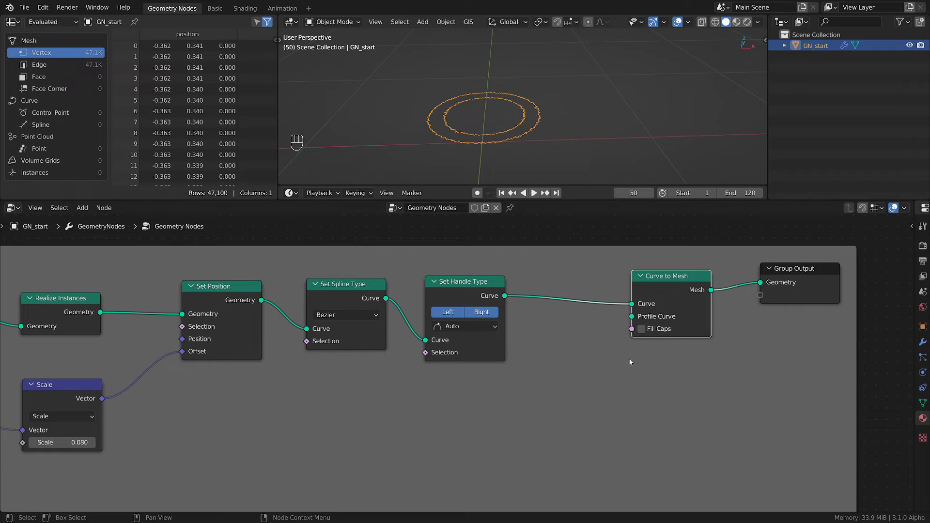
Step: Add a Quadrilateral curve node and connect its Curve output to the Profile Curve input of Curve to Mesh
{"action": "scroll", "coordinate": [630, 362], "scroll_direction": "up", "scroll_amount": 1}
{"action": "key", "text": "shift+a"}
{"action": "mouse_move", "coordinate": [629, 361]}
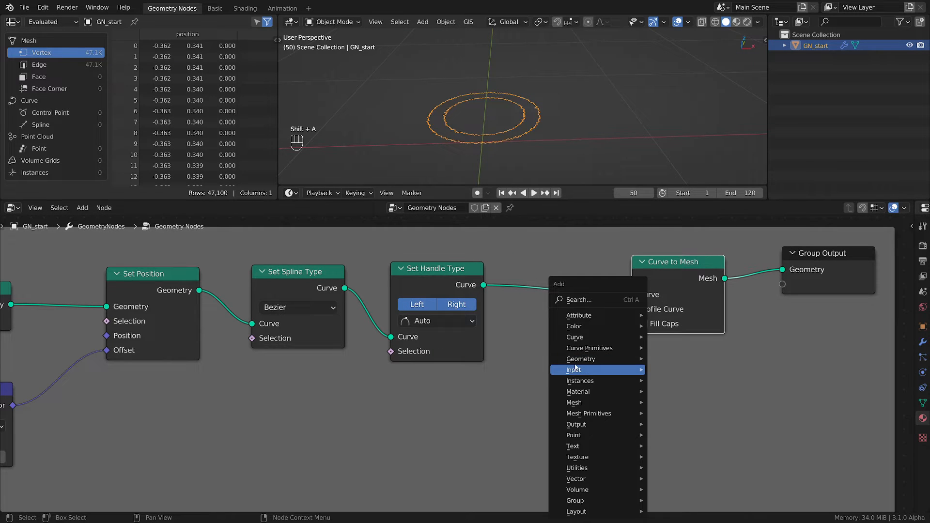
{"action": "mouse_move", "coordinate": [574, 371]}
{"action": "mouse_move", "coordinate": [588, 350]}
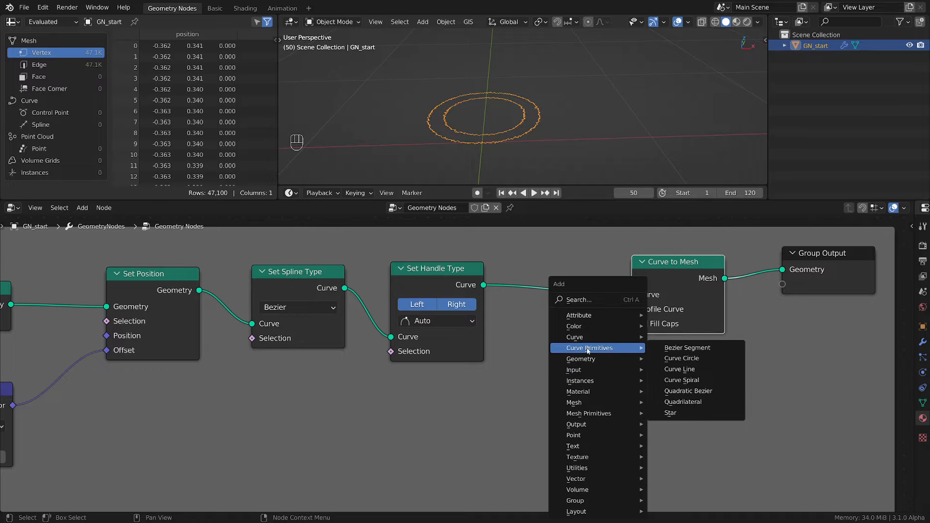
{"action": "left_click", "coordinate": [688, 402]}
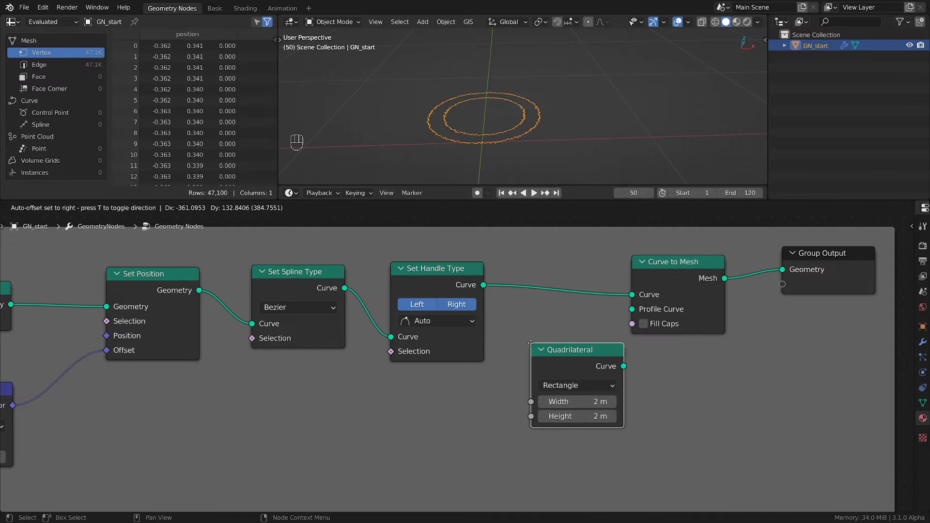
{"action": "left_click", "coordinate": [531, 343]}
{"action": "scroll", "coordinate": [576, 354], "scroll_direction": "up", "scroll_amount": 2}
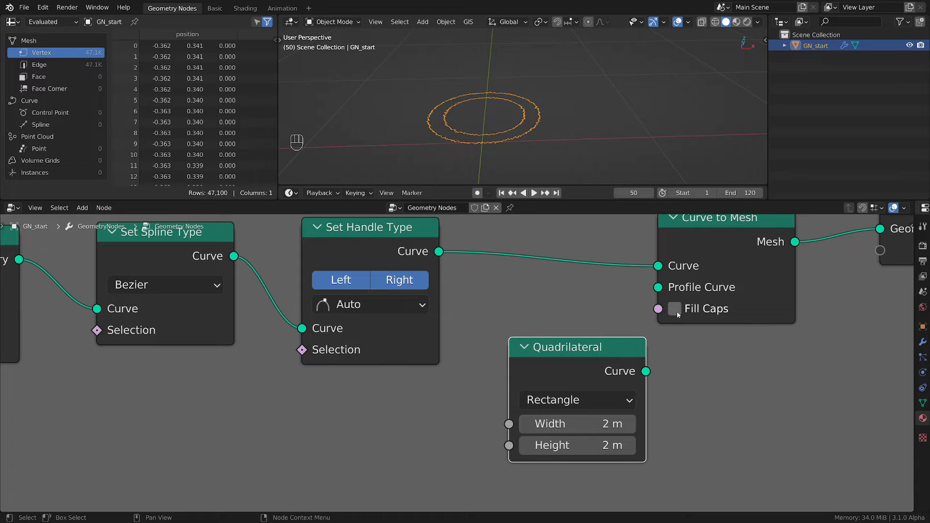
{"action": "left_click_drag", "start_coordinate": [647, 371], "coordinate": [630, 320]}
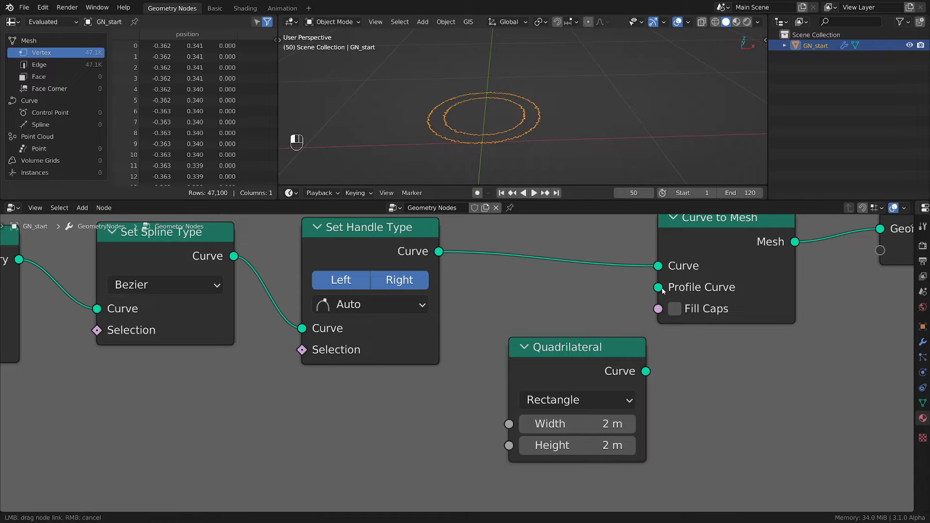
{"action": "left_click_drag", "start_coordinate": [663, 290], "coordinate": [660, 289]}
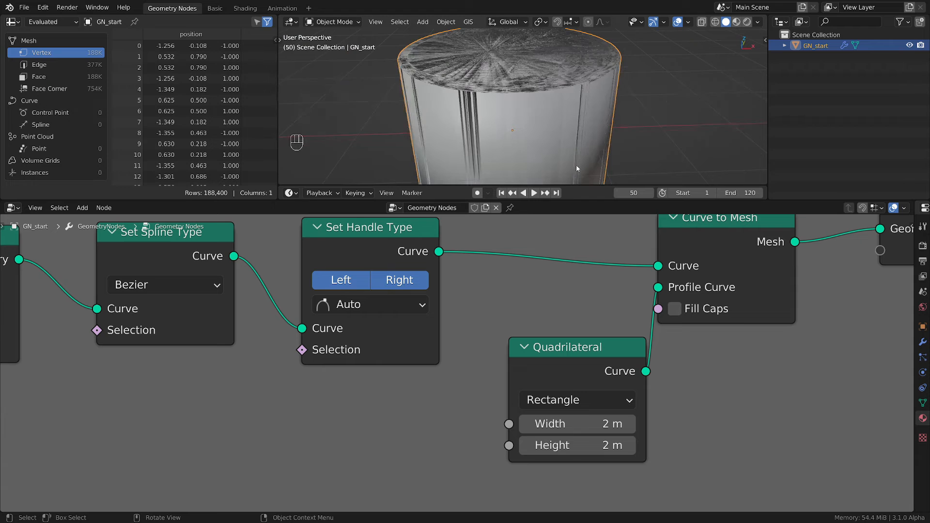
{"action": "left_click_drag", "start_coordinate": [576, 358], "coordinate": [568, 336]}
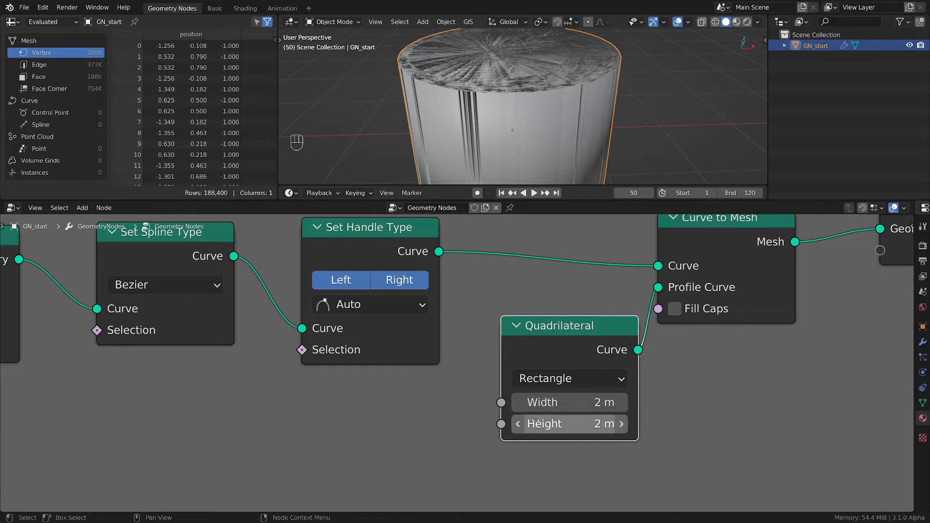
Step: Set the Quadrilateral node's width to 0.0005 m
{"action": "left_click", "coordinate": [563, 402]}
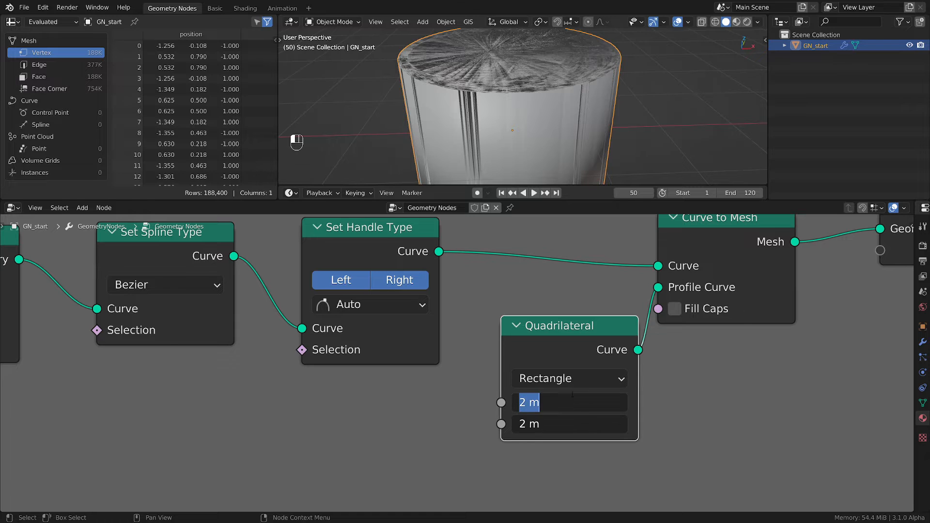
{"action": "key", "text": "Escape"}
{"action": "left_click", "coordinate": [571, 400]}
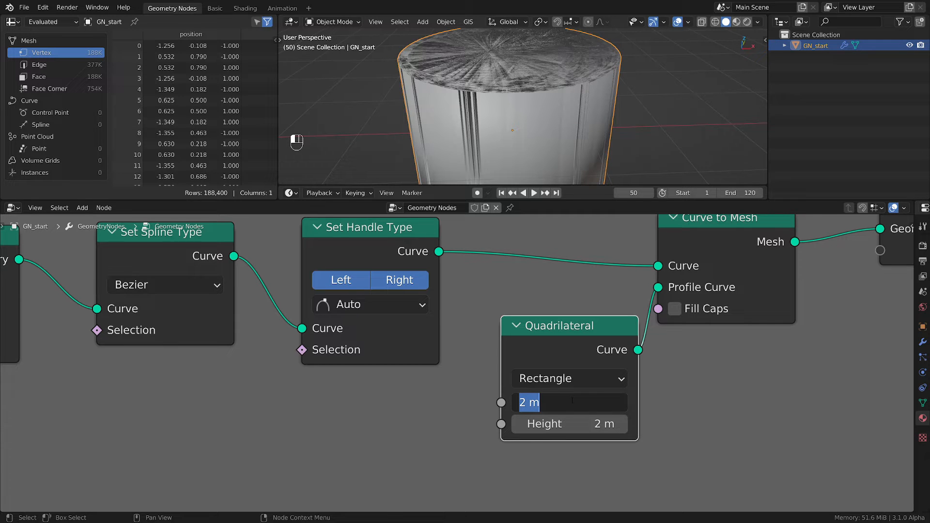
{"action": "type", "text": ".0005"}
{"action": "key", "text": "Return"}
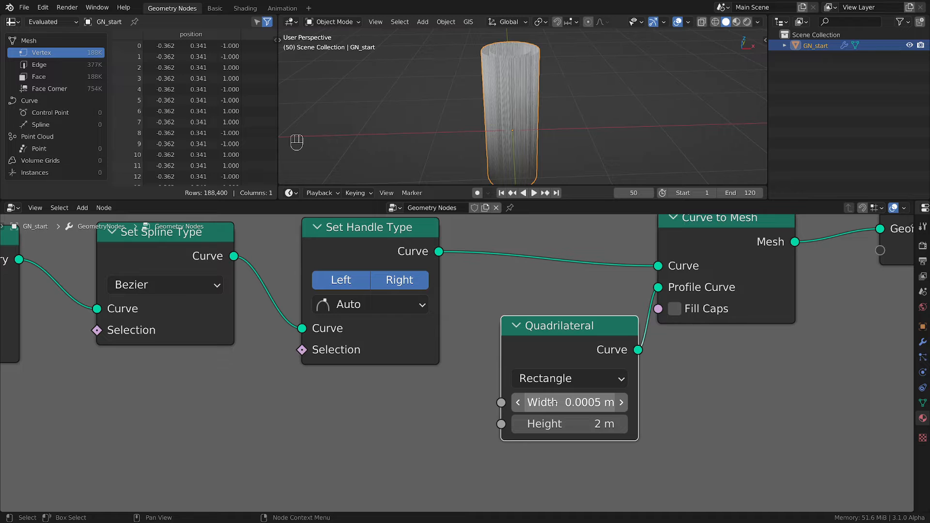
Step: Copy the Quadrilateral's width value of 0.0005 m into its height
{"action": "left_click", "coordinate": [571, 425]}
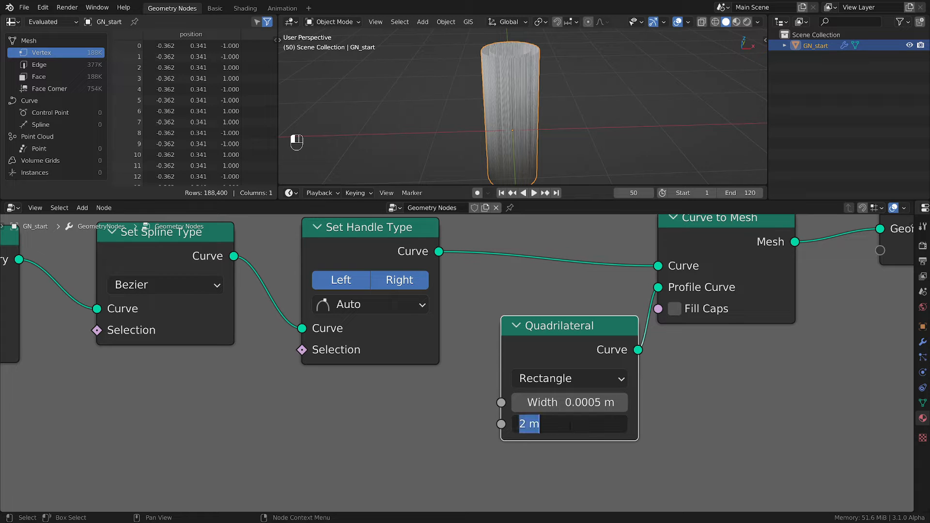
{"action": "left_click", "coordinate": [633, 422]}
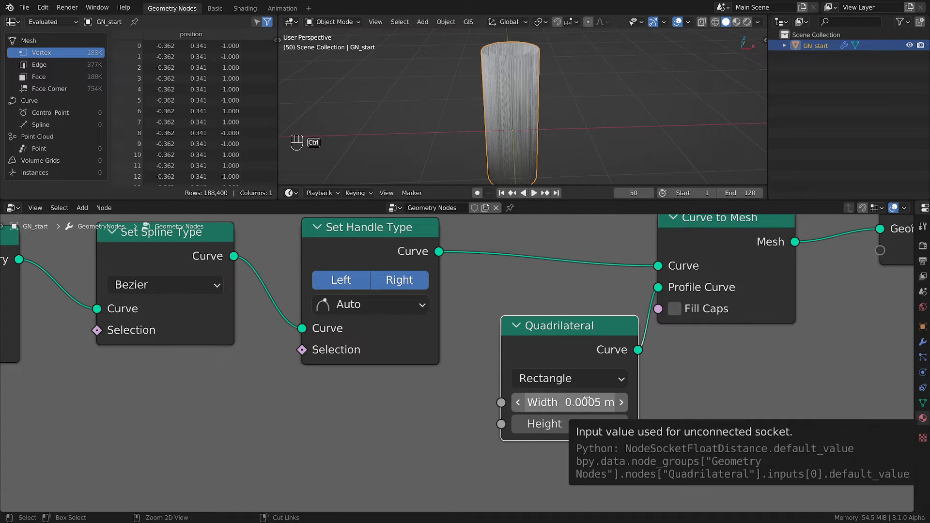
{"action": "key", "text": "ctrl+c"}
{"action": "key", "text": "ctrl+v"}
{"action": "scroll", "coordinate": [511, 131], "scroll_direction": "up", "scroll_amount": 7}
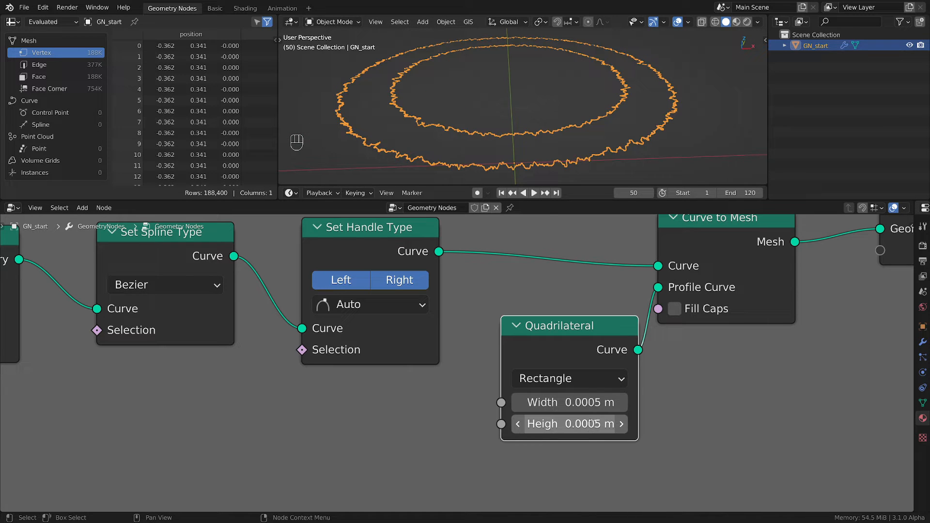
Step: Set the Quadrilateral node's height to 0.1 m
{"action": "left_click", "coordinate": [565, 422]}
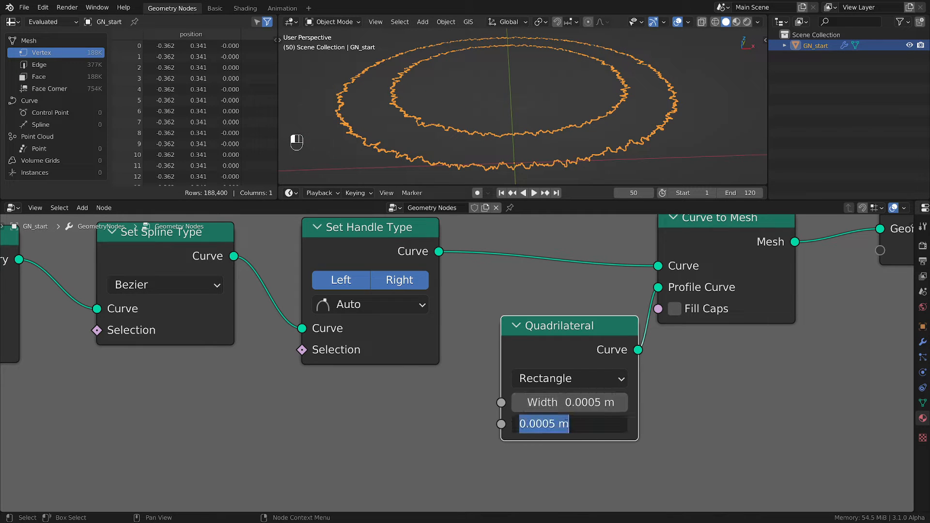
{"action": "type", "text": "0.1"}
{"action": "key", "text": "Return"}
{"action": "scroll", "coordinate": [503, 104], "scroll_direction": "up", "scroll_amount": 5}
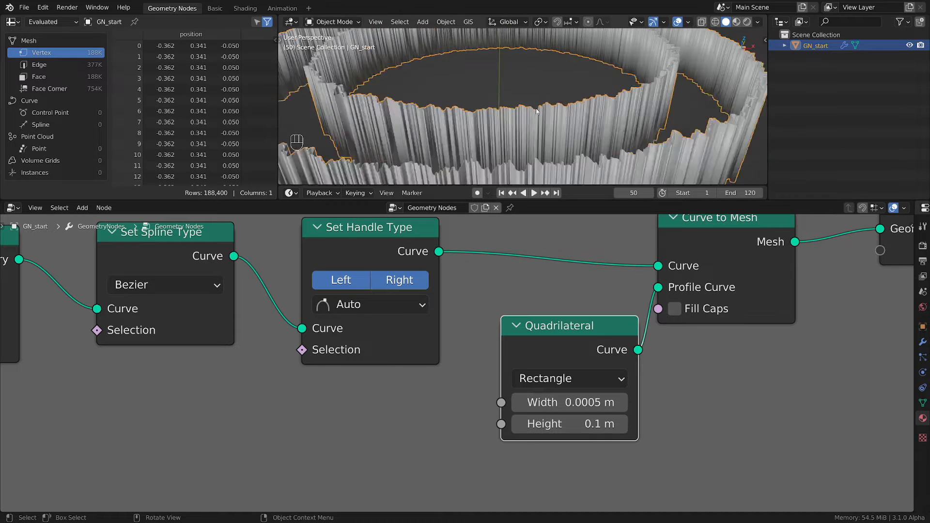
Step: Inspect the edge of the extruded rings up close and enable Fill Caps on the Curve to Mesh node
{"action": "middle_click_drag", "start_coordinate": [503, 104], "coordinate": [581, 121]}
{"action": "scroll", "coordinate": [613, 157], "scroll_direction": "up", "scroll_amount": 9}
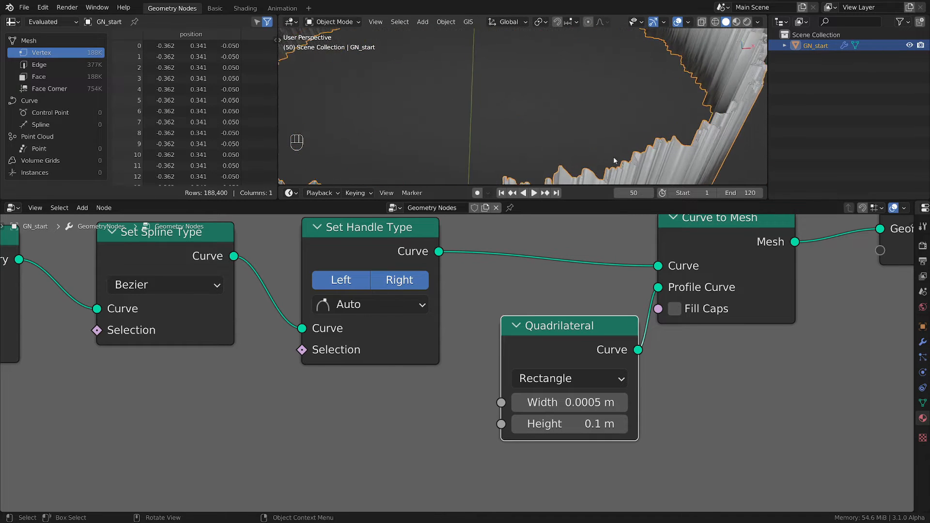
{"action": "scroll", "coordinate": [606, 134], "scroll_direction": "up", "scroll_amount": 3}
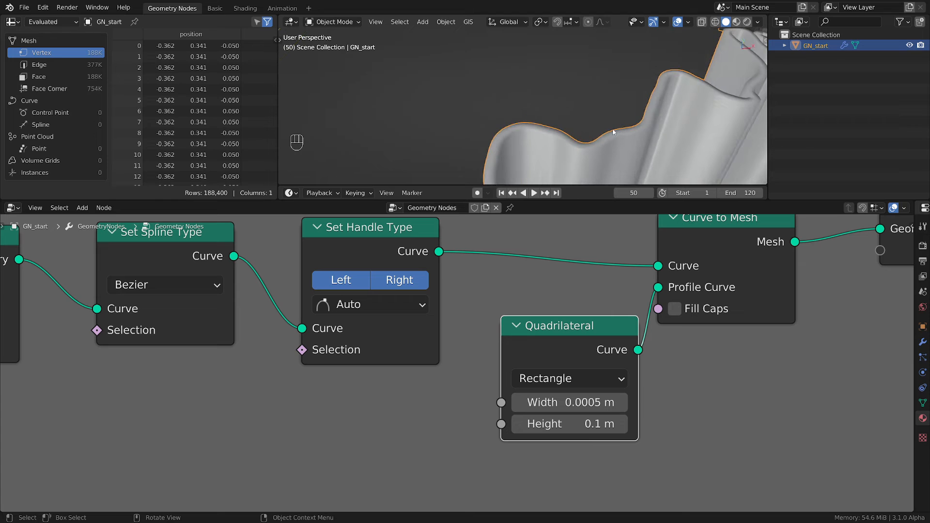
{"action": "left_click", "coordinate": [675, 309]}
{"action": "scroll", "coordinate": [631, 110], "scroll_direction": "down", "scroll_amount": 10}
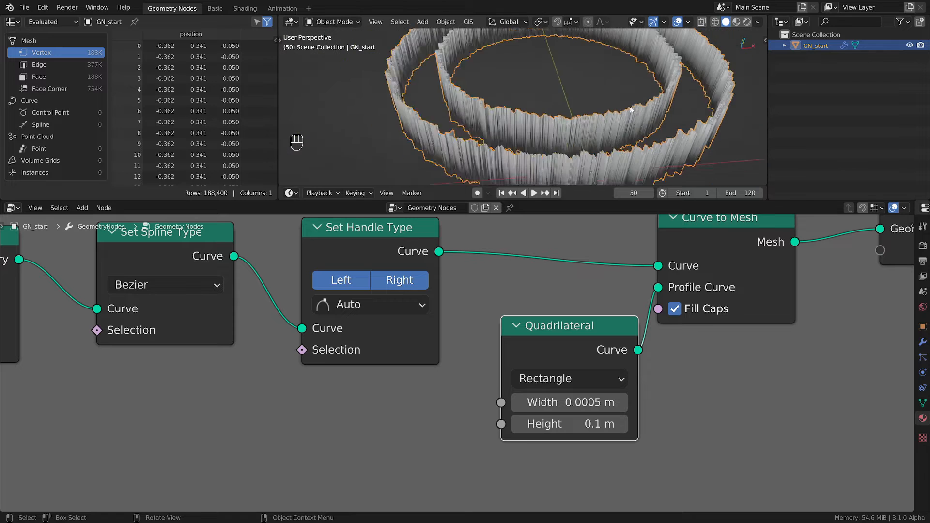
Step: Move the Group Output node away from Curve to Mesh and show the Face Corner domain in the spreadsheet
{"action": "scroll", "coordinate": [632, 110], "scroll_direction": "down", "scroll_amount": 8}
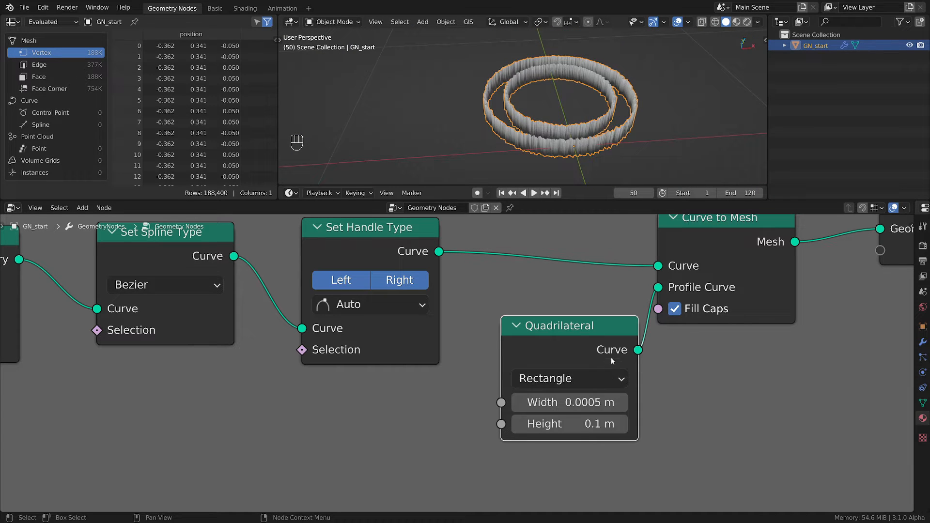
{"action": "scroll", "coordinate": [551, 152], "scroll_direction": "down", "scroll_amount": 2}
{"action": "middle_click_drag", "start_coordinate": [746, 373], "coordinate": [464, 436]}
{"action": "left_click_drag", "start_coordinate": [680, 314], "coordinate": [853, 325]}
{"action": "scroll", "coordinate": [614, 135], "scroll_direction": "up", "scroll_amount": 3}
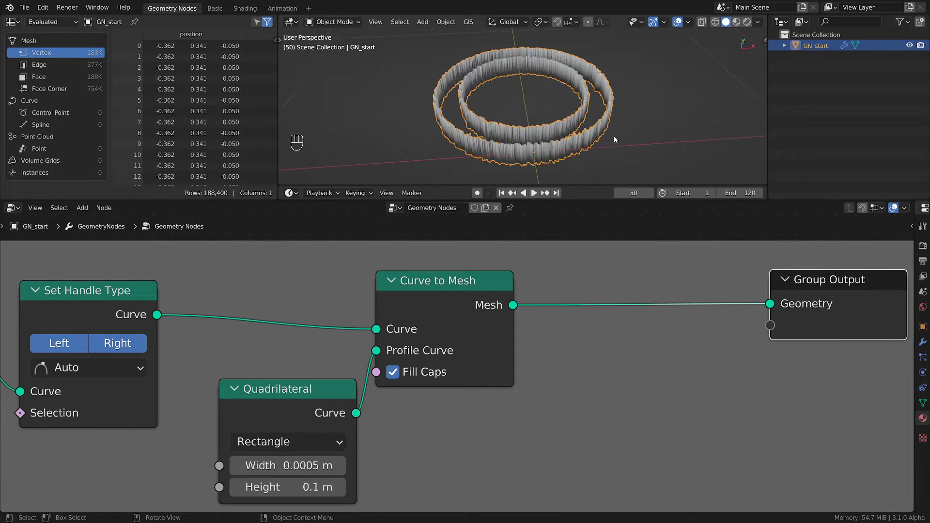
{"action": "middle_click_drag", "start_coordinate": [611, 130], "coordinate": [519, 106]}
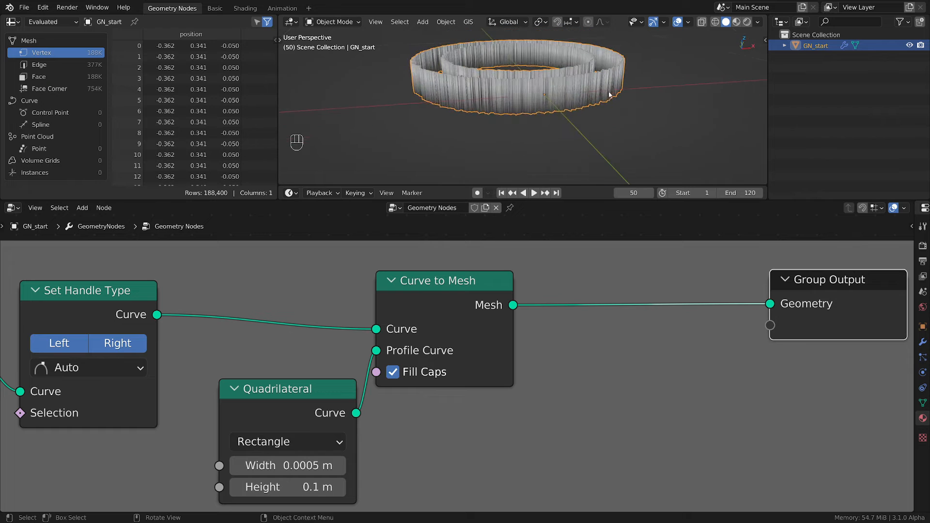
{"action": "left_click", "coordinate": [65, 91]}
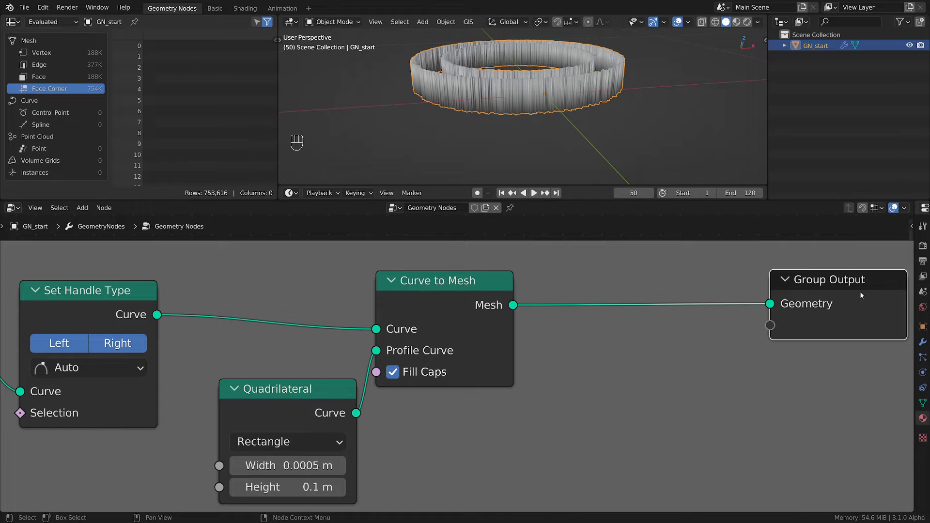
Step: Move the Group Output node even farther away to widen the gap after Curve to Mesh
{"action": "left_click_drag", "start_coordinate": [861, 293], "coordinate": [870, 291]}
{"action": "scroll", "coordinate": [743, 331], "scroll_direction": "down", "scroll_amount": 1}
{"action": "middle_click_drag", "start_coordinate": [743, 331], "coordinate": [582, 341]}
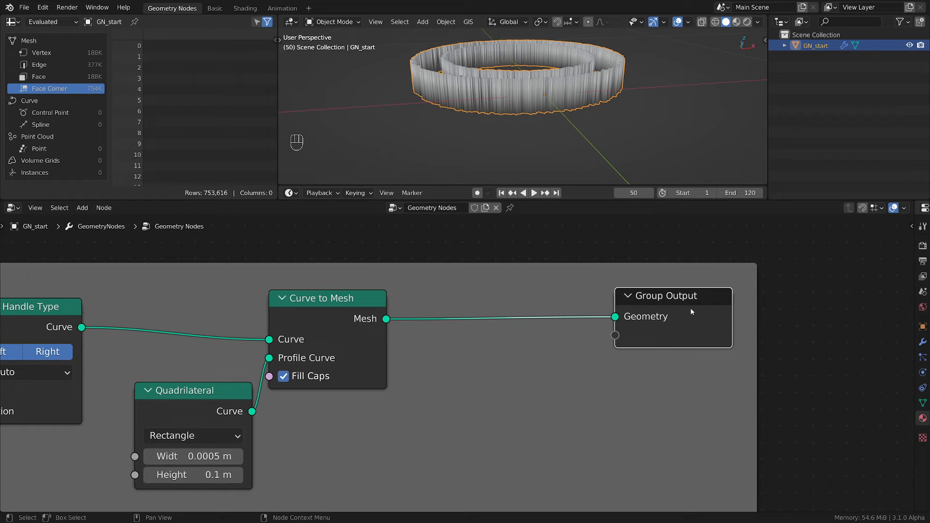
{"action": "left_click_drag", "start_coordinate": [690, 309], "coordinate": [776, 312]}
{"action": "middle_click_drag", "start_coordinate": [515, 352], "coordinate": [605, 348]}
{"action": "scroll", "coordinate": [609, 349], "scroll_direction": "down", "scroll_amount": 3}
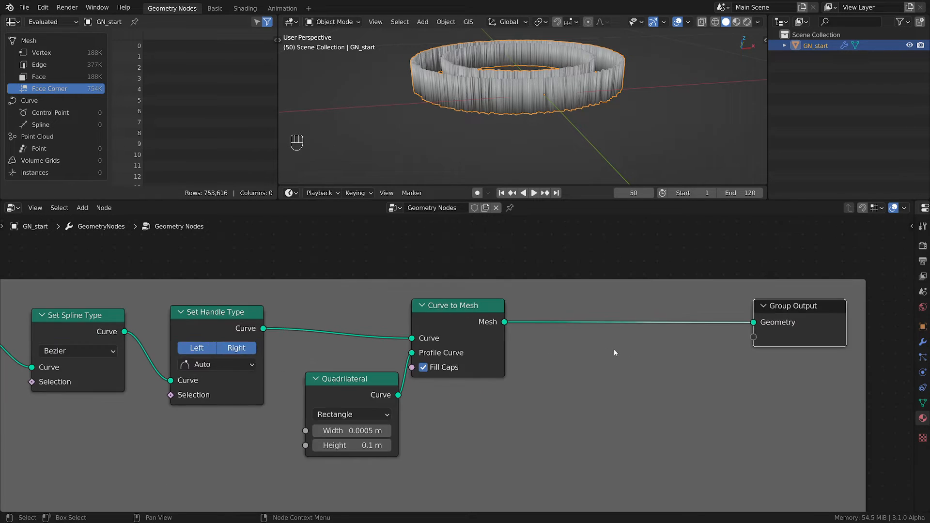
Step: Insert a Capture Attribute node between Set Handle Type and Curve to Mesh, and place the Quadrilateral node below it
{"action": "scroll", "coordinate": [614, 352], "scroll_direction": "down", "scroll_amount": 2}
{"action": "key", "text": "shift+a"}
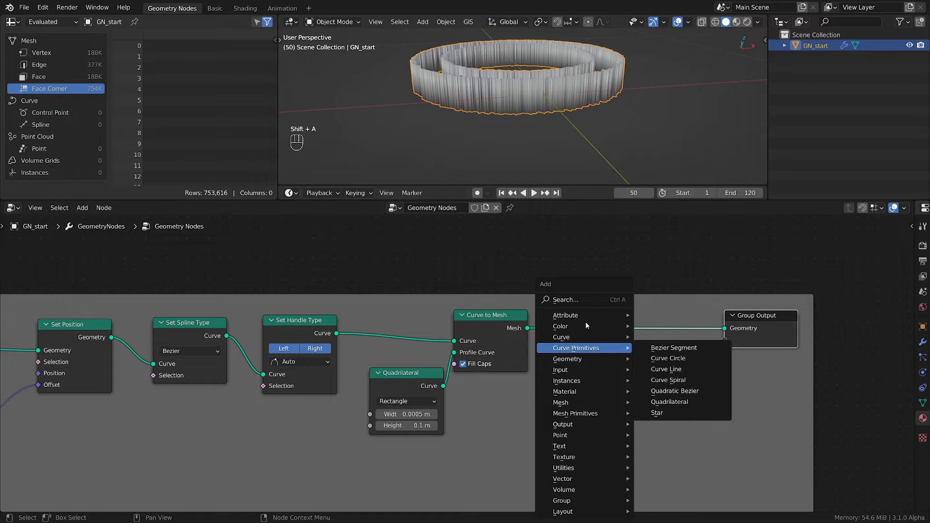
{"action": "mouse_move", "coordinate": [613, 315]}
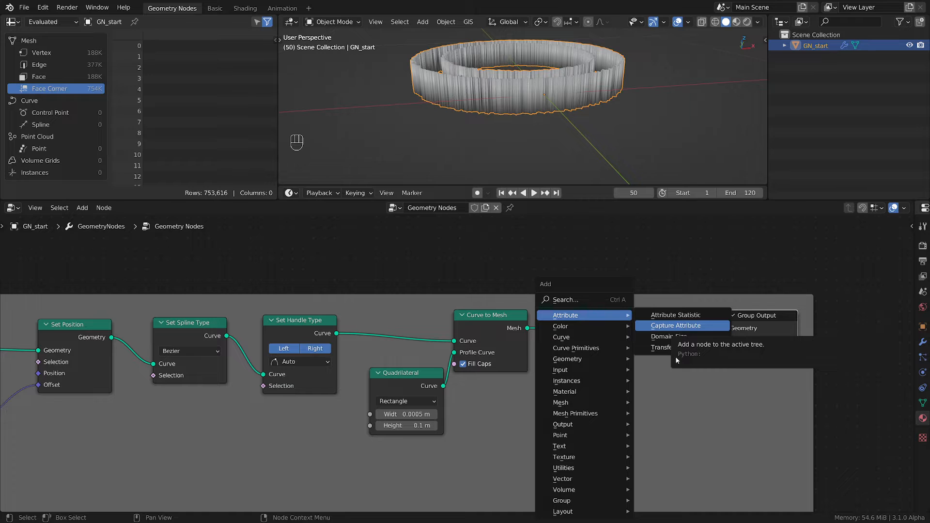
{"action": "left_click", "coordinate": [679, 328]}
{"action": "left_click", "coordinate": [404, 374]}
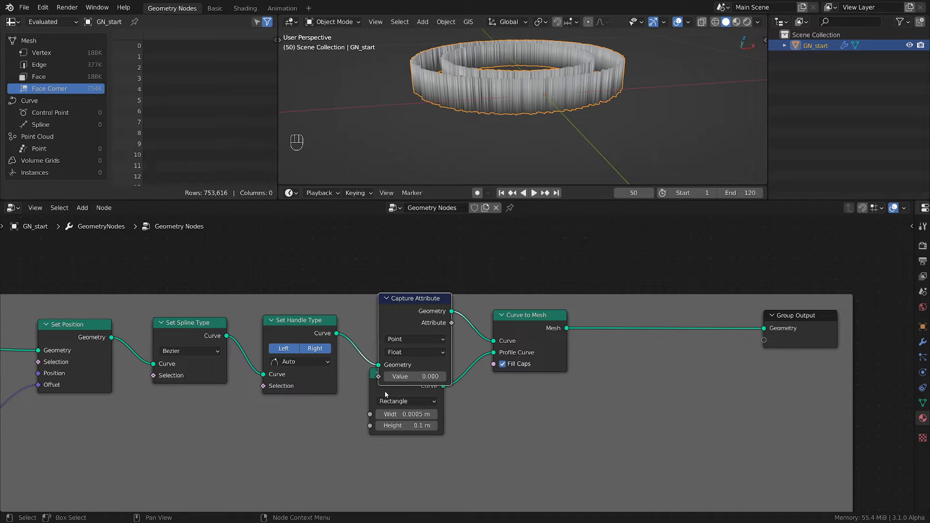
{"action": "key", "text": "g"}
{"action": "left_click", "coordinate": [386, 426]}
Step: Add a Spline Parameter node below Set Handle Type and connect its Factor to the Capture Attribute's Value
{"action": "key", "text": "shift+a"}
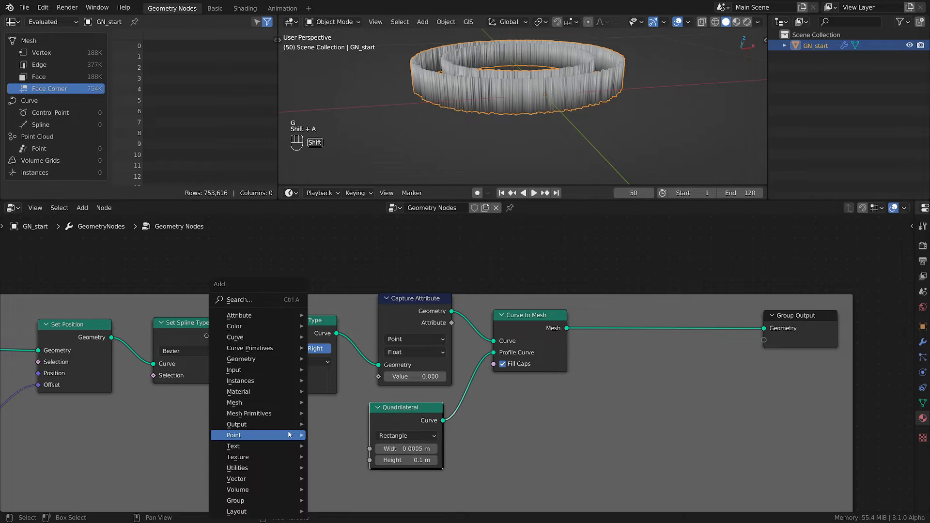
{"action": "mouse_move", "coordinate": [289, 434]}
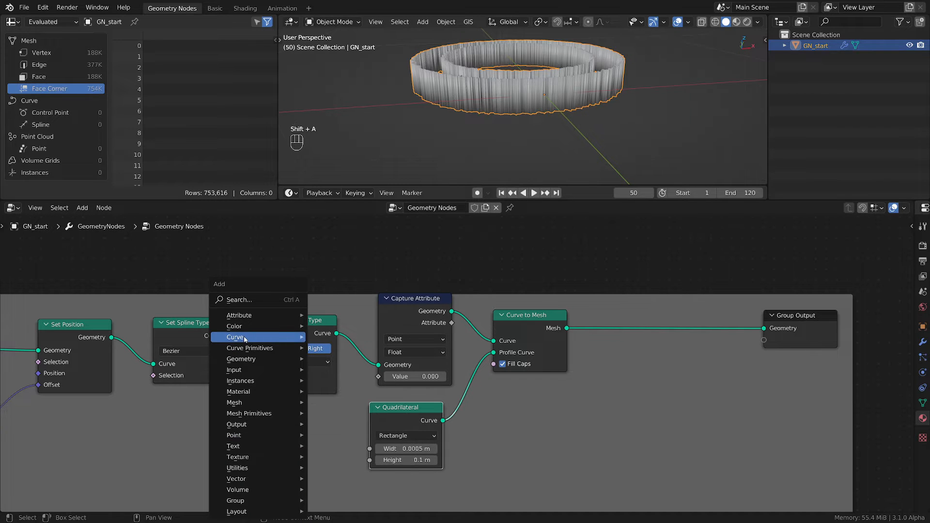
{"action": "mouse_move", "coordinate": [261, 337]}
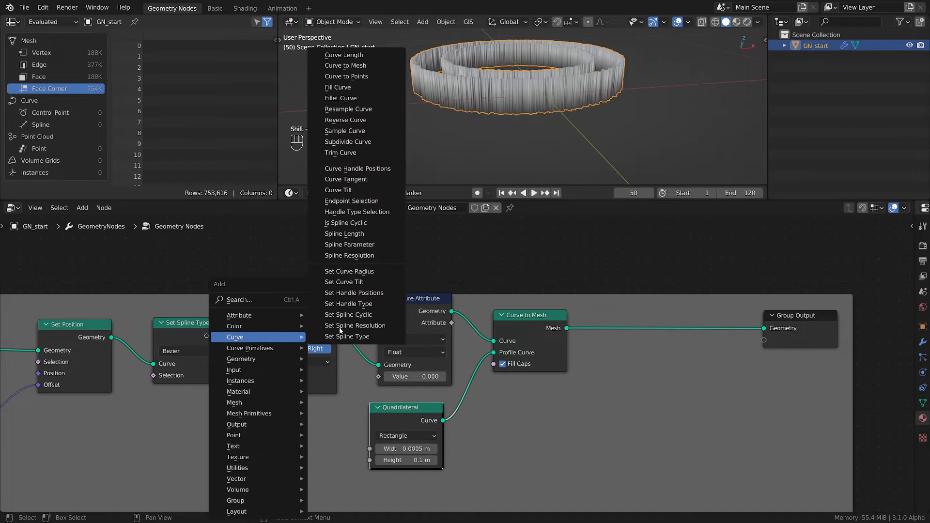
{"action": "left_click", "coordinate": [383, 245]}
{"action": "left_click", "coordinate": [250, 408]}
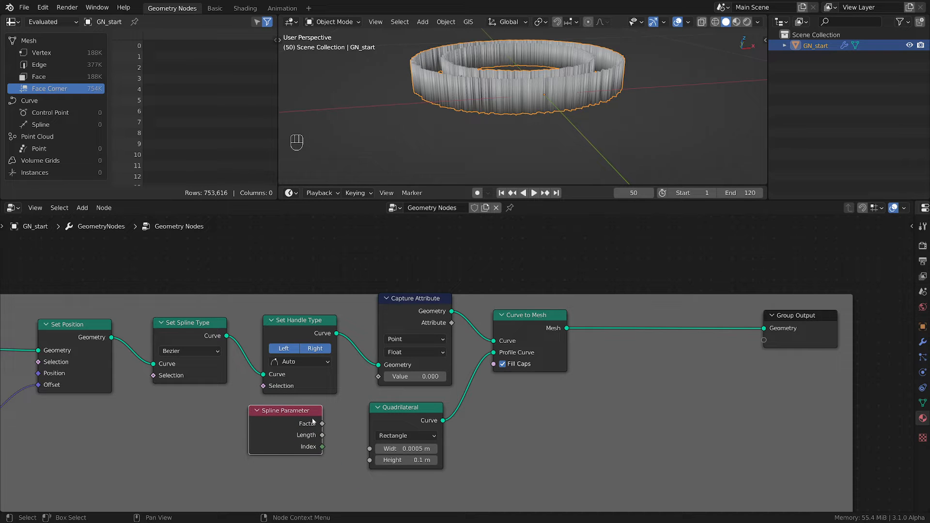
{"action": "left_click_drag", "start_coordinate": [322, 424], "coordinate": [380, 378]}
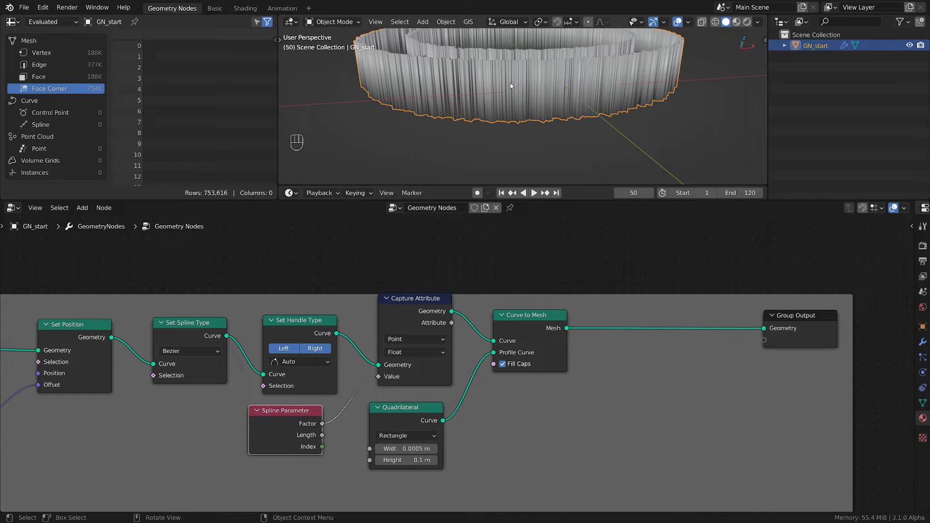
{"action": "left_click_drag", "start_coordinate": [490, 81], "coordinate": [568, 87]}
{"action": "right_click_drag", "start_coordinate": [597, 89], "coordinate": [492, 83]}
Step: Duplicate the Capture Attribute node with its input links kept and place the copy beside the Quadrilateral node
{"action": "scroll", "coordinate": [538, 409], "scroll_direction": "down", "scroll_amount": 5}
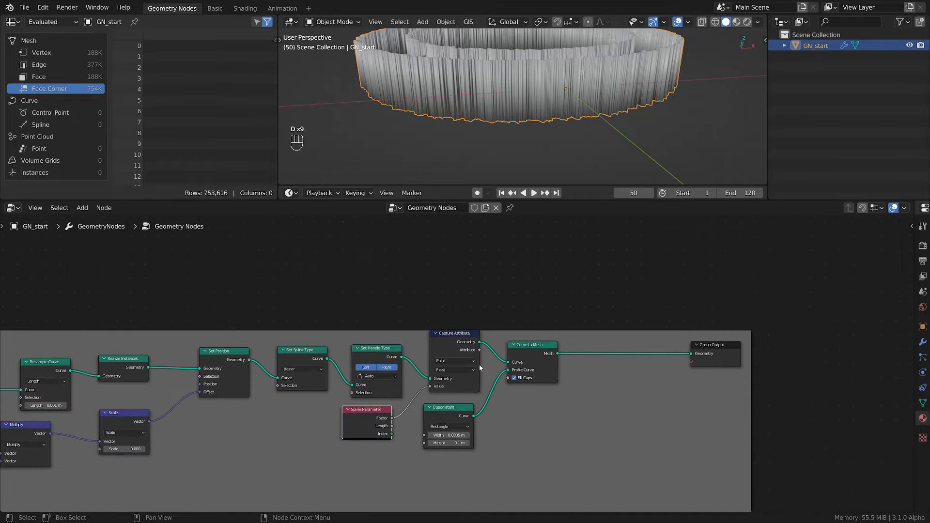
{"action": "left_click", "coordinate": [477, 364]}
{"action": "key", "text": "ctrl+shift+d"}
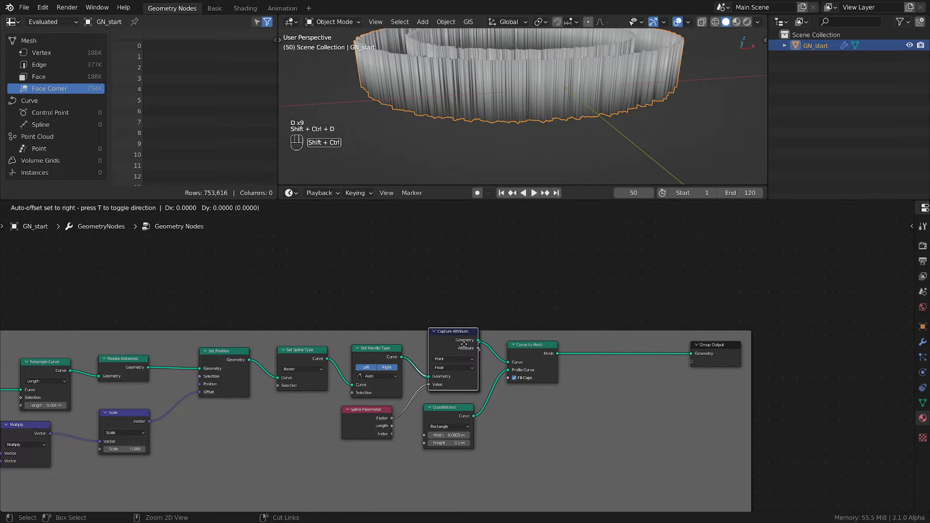
{"action": "left_click", "coordinate": [509, 423]}
{"action": "scroll", "coordinate": [509, 423], "scroll_direction": "up", "scroll_amount": 2}
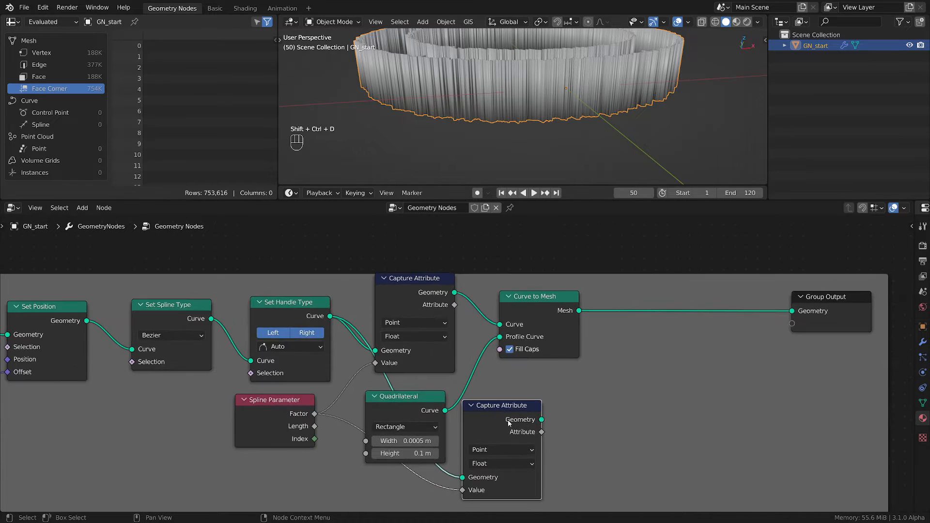
{"action": "right_click_drag", "start_coordinate": [457, 466], "coordinate": [445, 492], "text": "ctrl"}
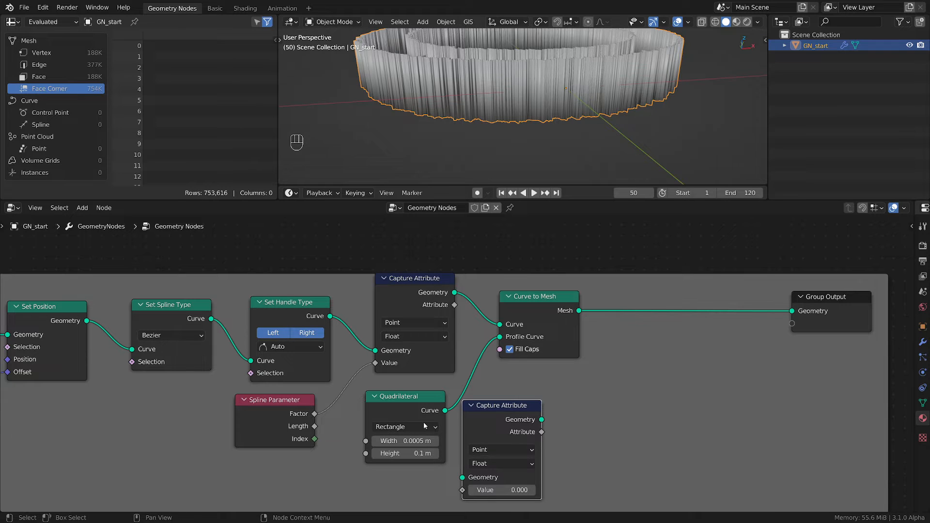
{"action": "key", "text": "ctrl+z"}
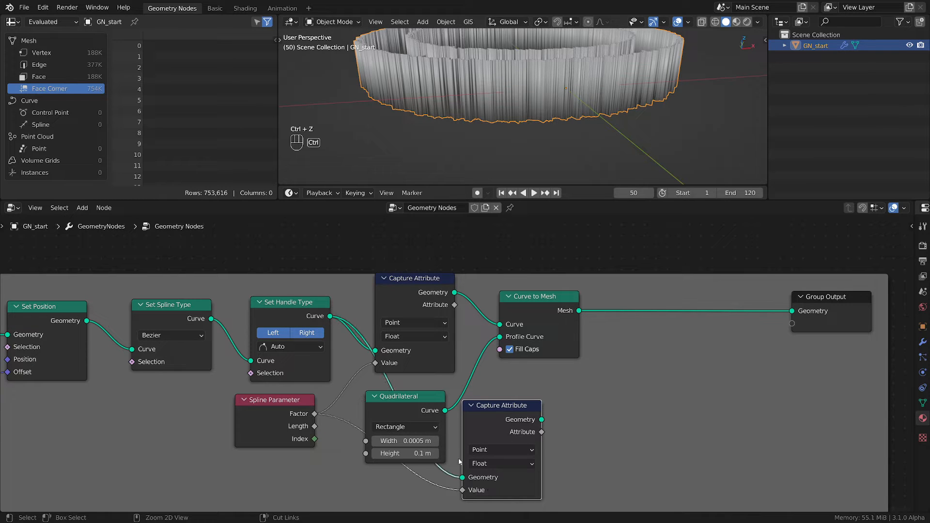
{"action": "left_click_drag", "start_coordinate": [444, 411], "coordinate": [465, 388]}
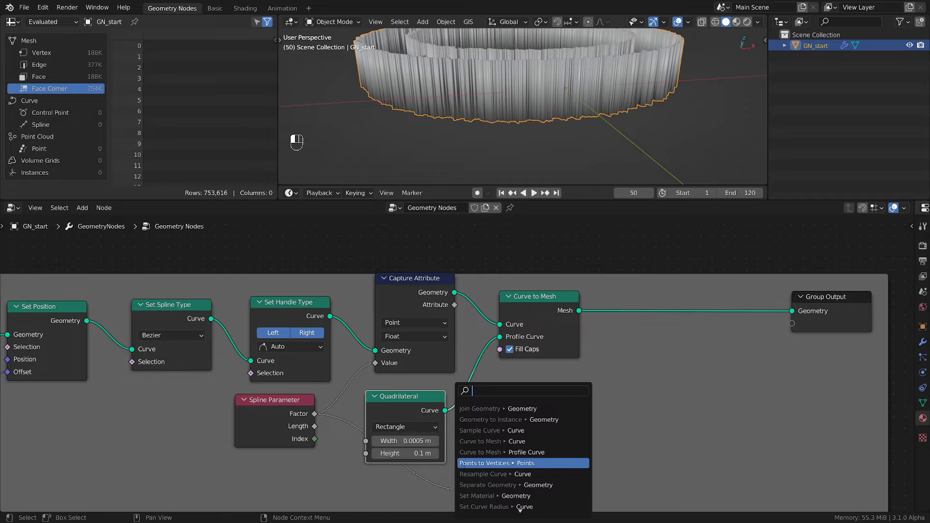
{"action": "left_click", "coordinate": [488, 423]}
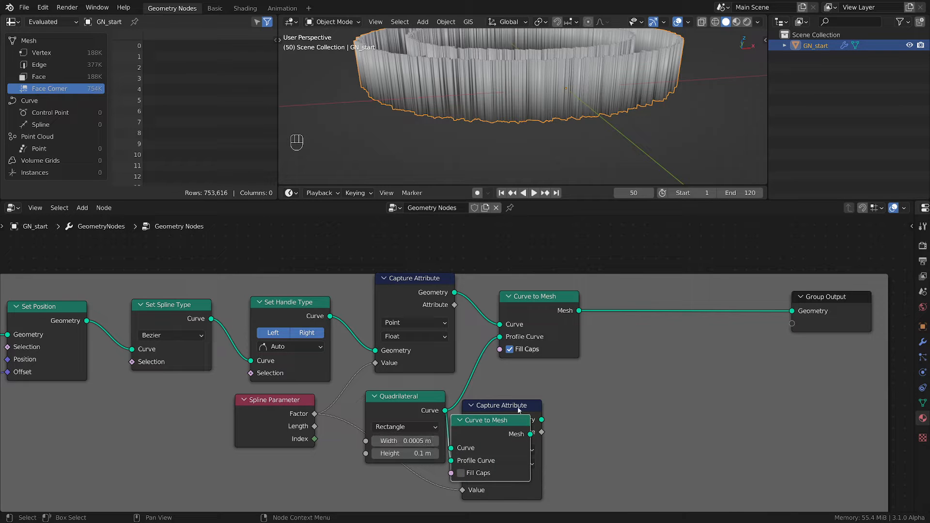
{"action": "left_click", "coordinate": [525, 390]}
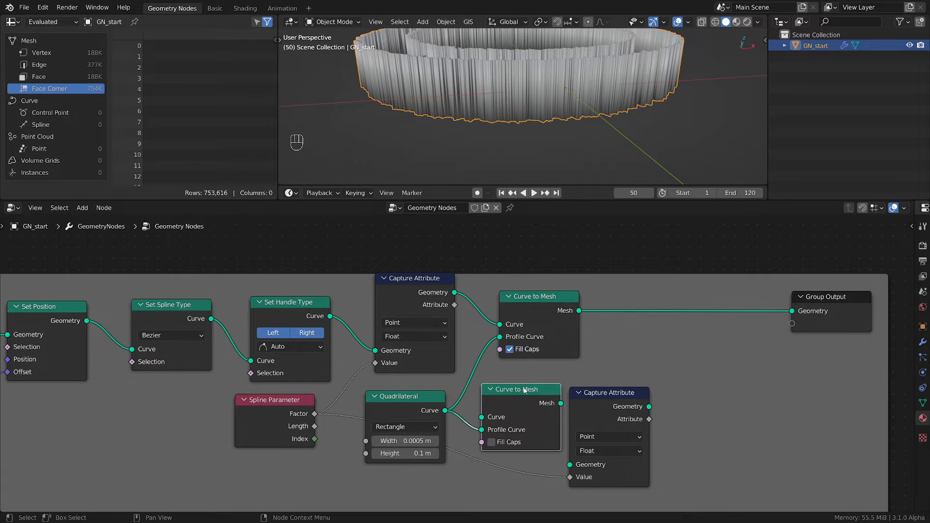
{"action": "left_click", "coordinate": [519, 389]}
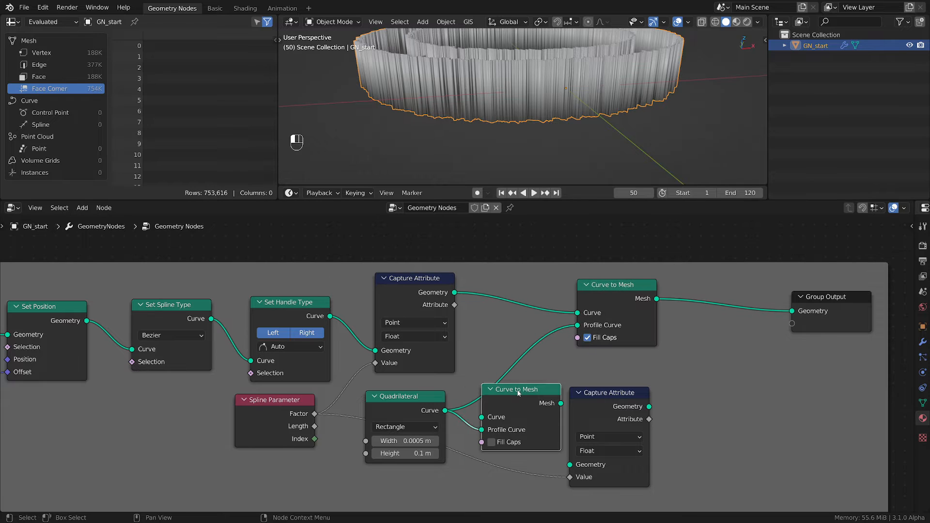
{"action": "key", "text": "x"}
Step: Route the Quadrilateral's curve through the second Capture Attribute node's geometry into Curve to Mesh's Profile Curve
{"action": "left_click_drag", "start_coordinate": [446, 416], "coordinate": [570, 465]}
{"action": "left_click_drag", "start_coordinate": [645, 407], "coordinate": [578, 326]}
{"action": "left_click_drag", "start_coordinate": [563, 375], "coordinate": [522, 345]}
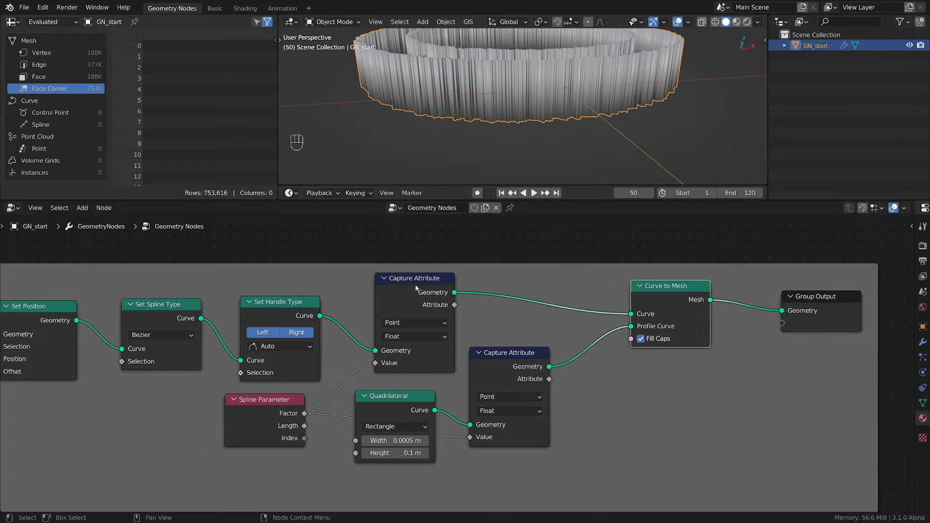
{"action": "left_click_drag", "start_coordinate": [413, 278], "coordinate": [409, 273]}
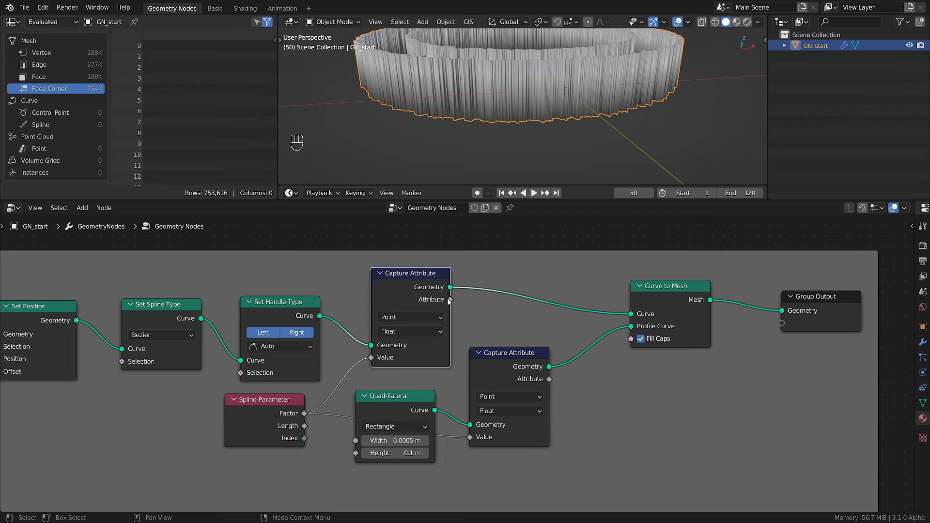
{"action": "left_click_drag", "start_coordinate": [452, 301], "coordinate": [565, 307]}
{"action": "left_click_drag", "start_coordinate": [561, 342], "coordinate": [562, 342]}
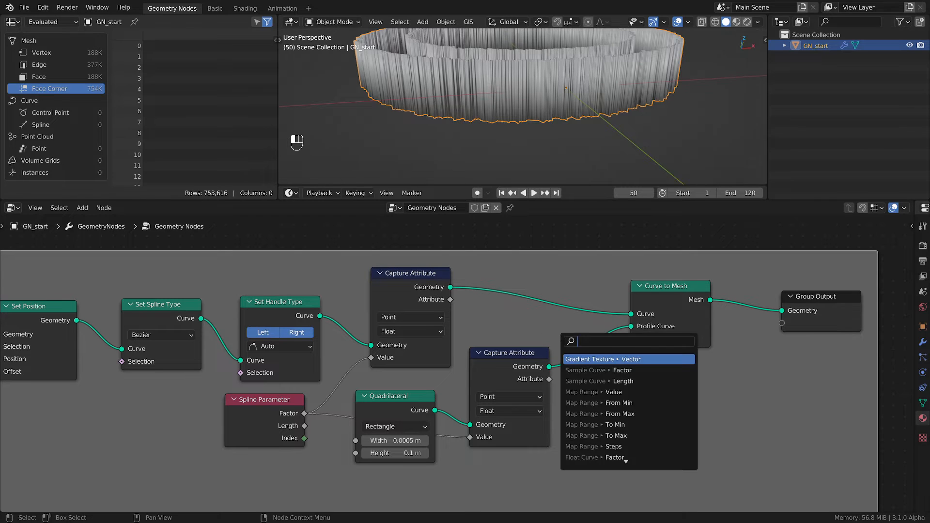
{"action": "left_click", "coordinate": [729, 412]}
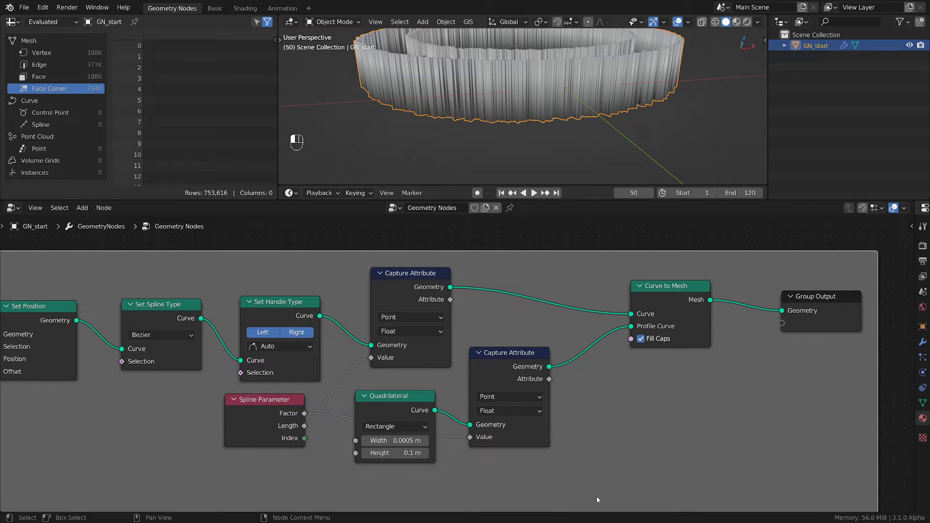
Step: Stack the second Capture Attribute node directly below the first and place the Quadrilateral below the Spline Parameter node
{"action": "scroll", "coordinate": [572, 402], "scroll_direction": "down", "scroll_amount": 2}
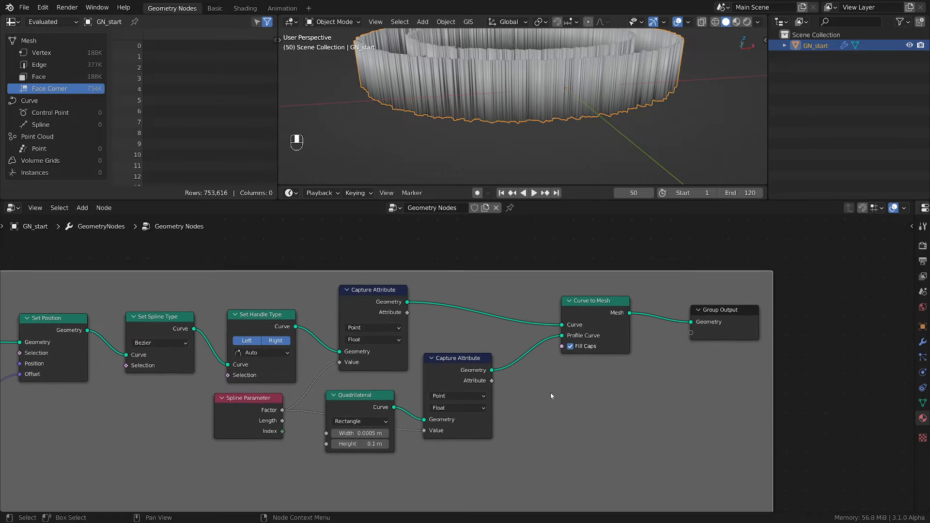
{"action": "left_click_drag", "start_coordinate": [480, 368], "coordinate": [469, 383]}
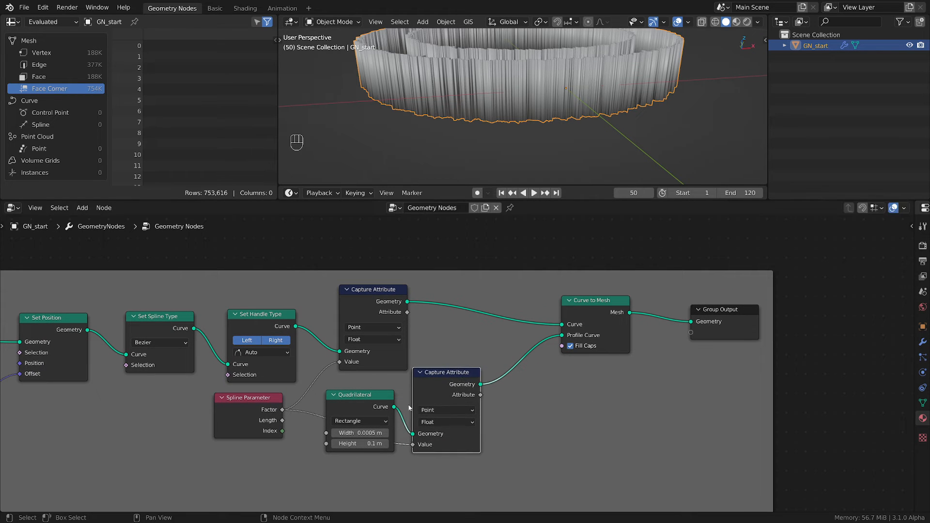
{"action": "left_click_drag", "start_coordinate": [361, 394], "coordinate": [314, 470]}
{"action": "left_click_drag", "start_coordinate": [435, 377], "coordinate": [364, 384]}
{"action": "left_click_drag", "start_coordinate": [282, 471], "coordinate": [233, 462]}
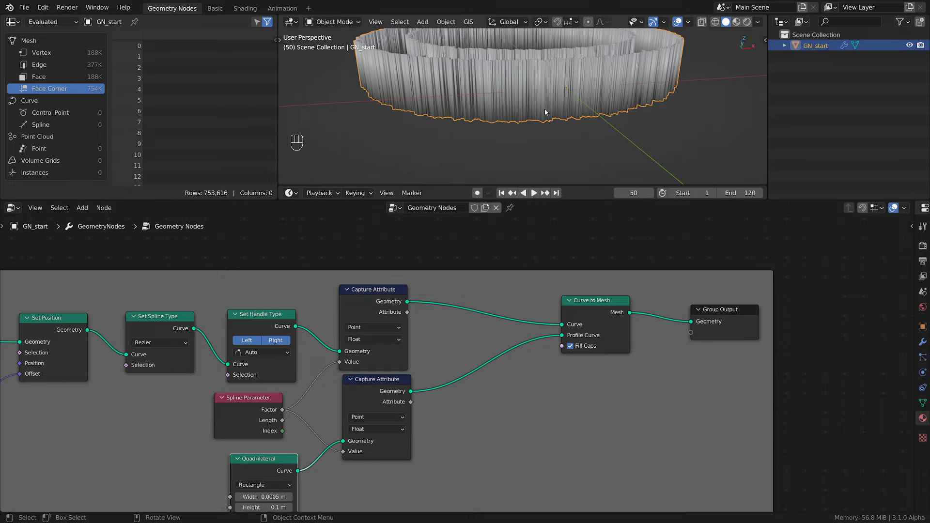
{"action": "mouse_move", "coordinate": [542, 117]}
{"action": "left_mouse_down"}
{"action": "mouse_move", "coordinate": [539, 64]}
{"action": "mouse_move", "coordinate": [537, 127]}
{"action": "left_mouse_up"}
{"action": "right_click_drag", "start_coordinate": [546, 67], "coordinate": [546, 111]}
Step: Add a Combine XYZ node below the Curve to Mesh node
{"action": "scroll", "coordinate": [455, 432], "scroll_direction": "up", "scroll_amount": 1}
{"action": "middle_click_drag", "start_coordinate": [486, 397], "coordinate": [461, 391]}
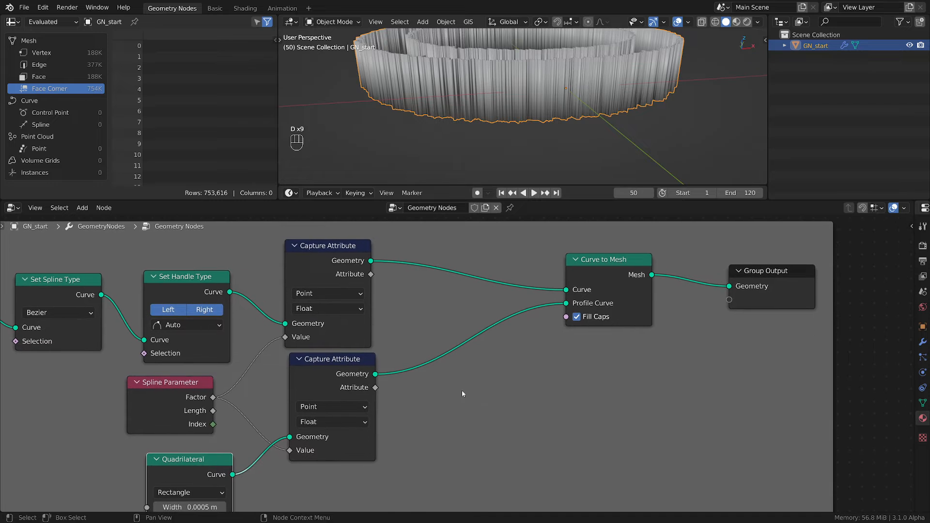
{"action": "key", "text": "shift+a"}
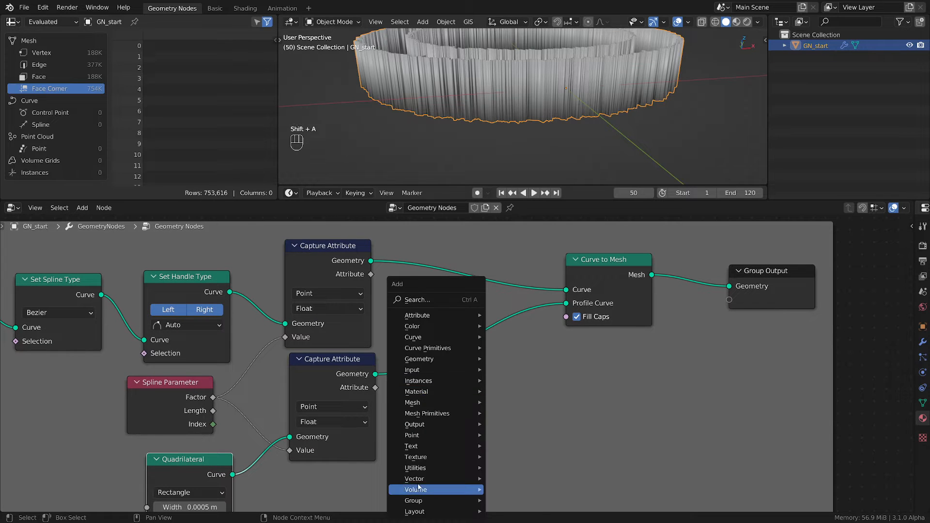
{"action": "mouse_move", "coordinate": [420, 481]}
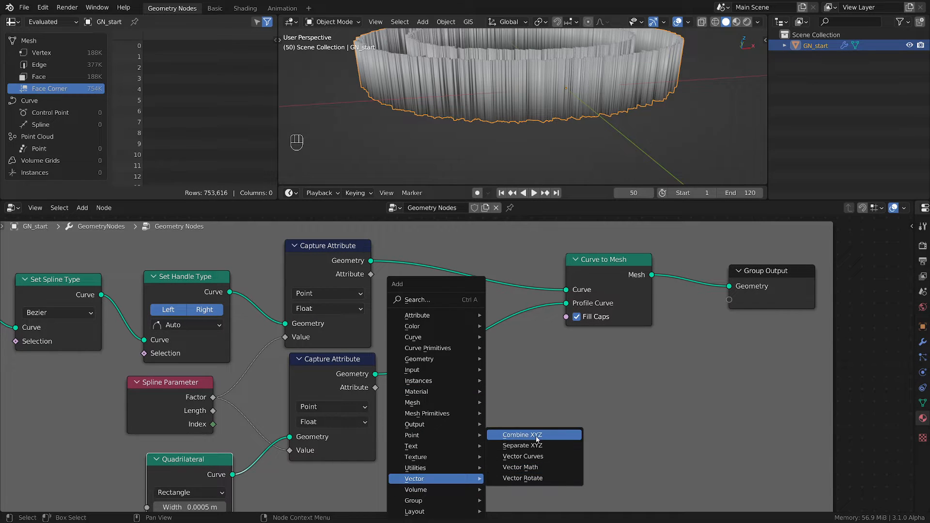
{"action": "left_click", "coordinate": [522, 435]}
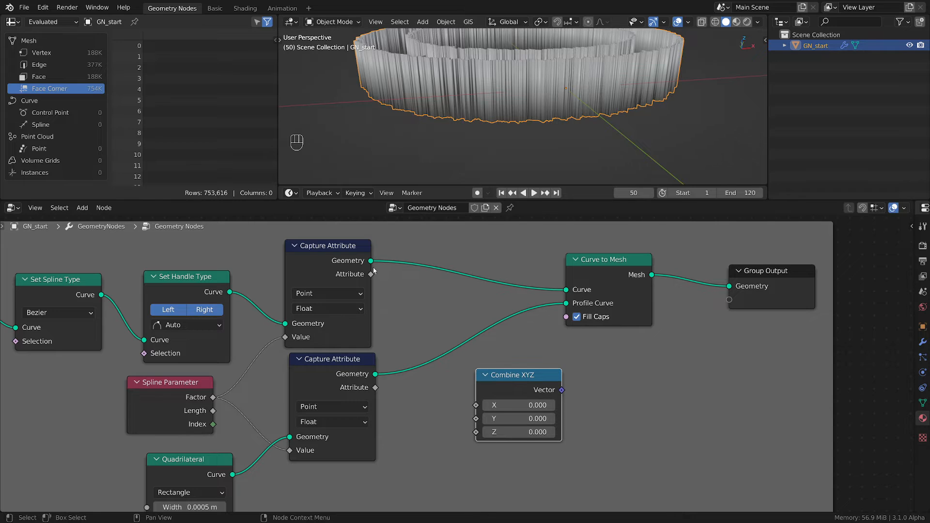
Step: Connect the upper captured Attribute to Combine XYZ's X, the lower one to Y, and the Vector to a new Group Output socket
{"action": "left_click_drag", "start_coordinate": [372, 274], "coordinate": [476, 405]}
{"action": "left_click_drag", "start_coordinate": [376, 387], "coordinate": [479, 420]}
{"action": "left_click_drag", "start_coordinate": [562, 390], "coordinate": [730, 300]}
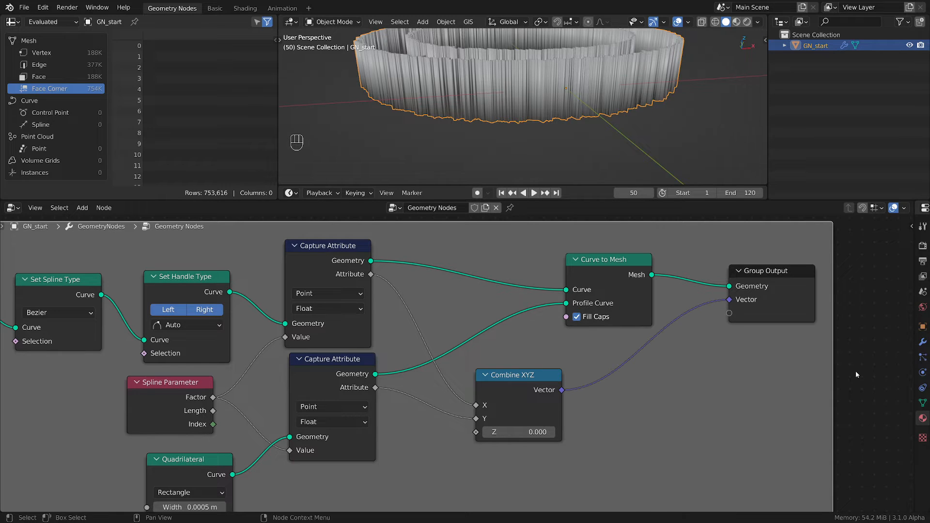
Step: Save the file and rename the node group's Vector output to Squiggle_UVAC
{"action": "key", "text": "n"}
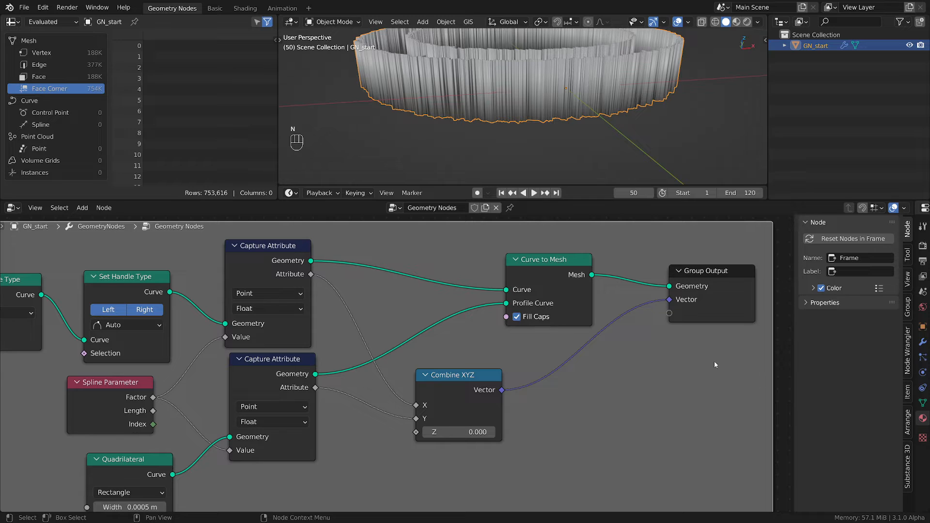
{"action": "key", "text": "ctrl+s"}
{"action": "left_click", "coordinate": [907, 306]}
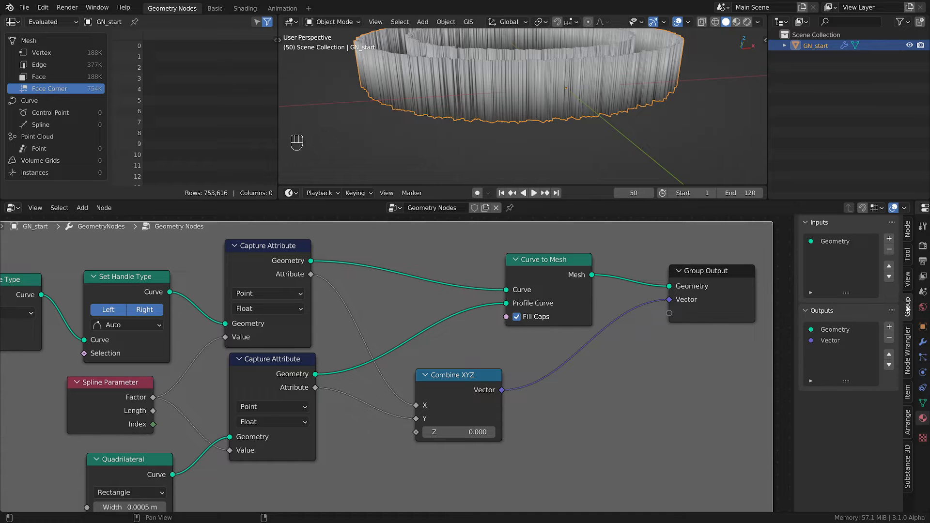
{"action": "double_click", "coordinate": [828, 342]}
{"action": "type", "text": "S"}
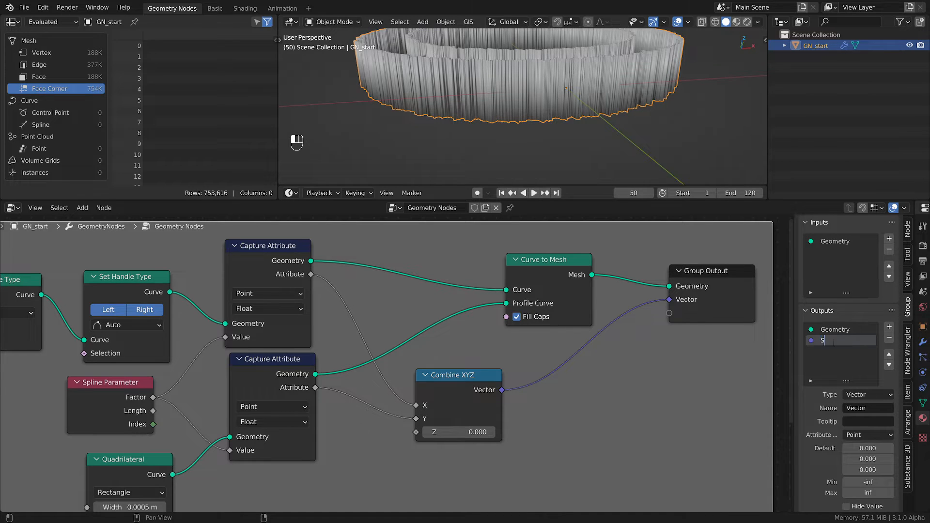
{"action": "type", "text": "quiggle_UVAC"}
{"action": "key", "text": "Return"}
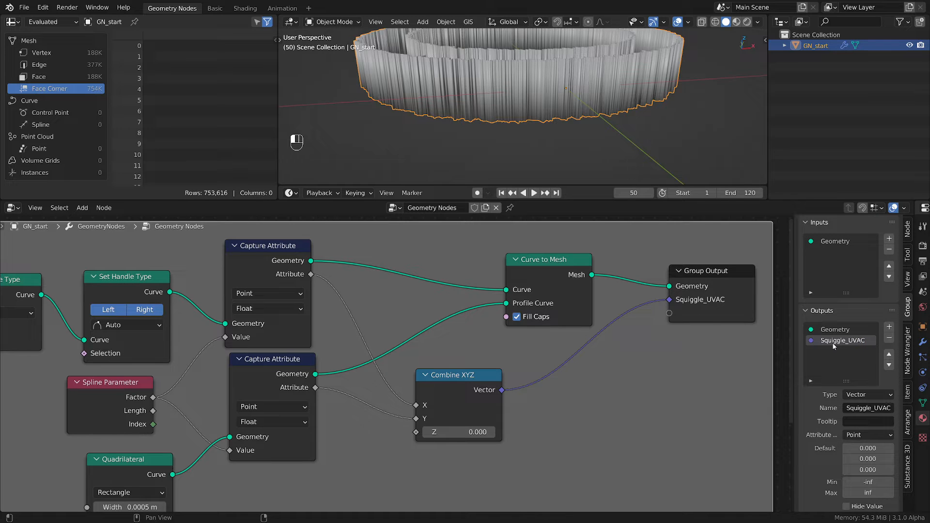
Step: Correct the group output's name to Squiggle_UV and copy that name
{"action": "double_click", "coordinate": [859, 341]}
{"action": "left_click", "coordinate": [859, 341]}
{"action": "key", "text": "Delete"}
{"action": "key", "text": "Delete"}
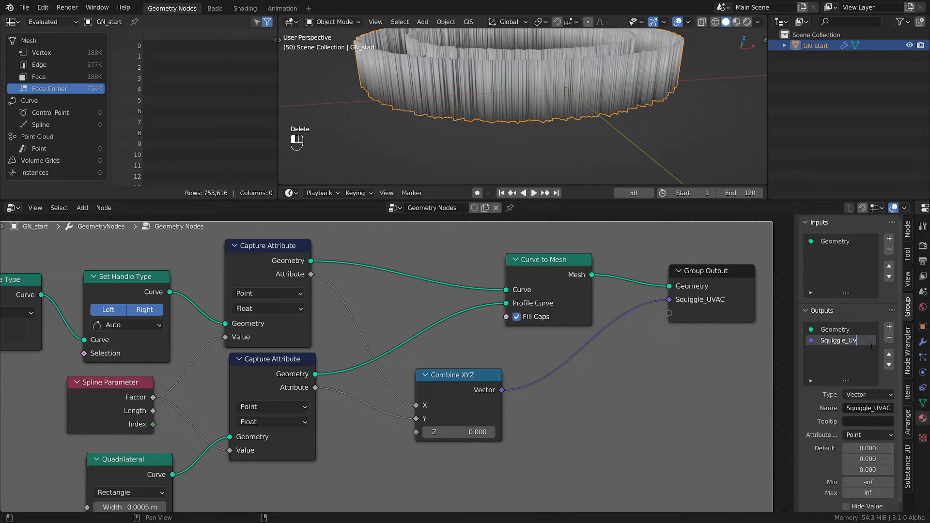
{"action": "key", "text": "ctrl+a"}
{"action": "key", "text": "ctrl+c"}
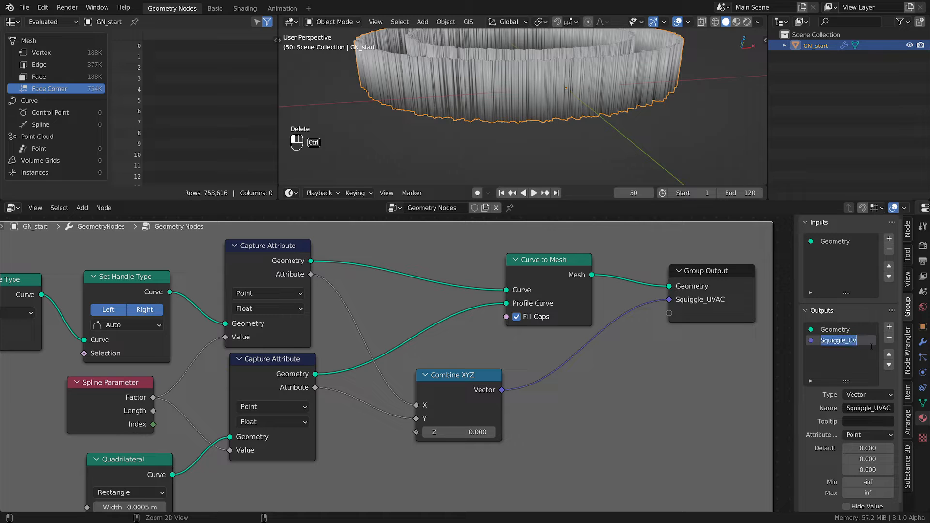
{"action": "key", "text": "Return"}
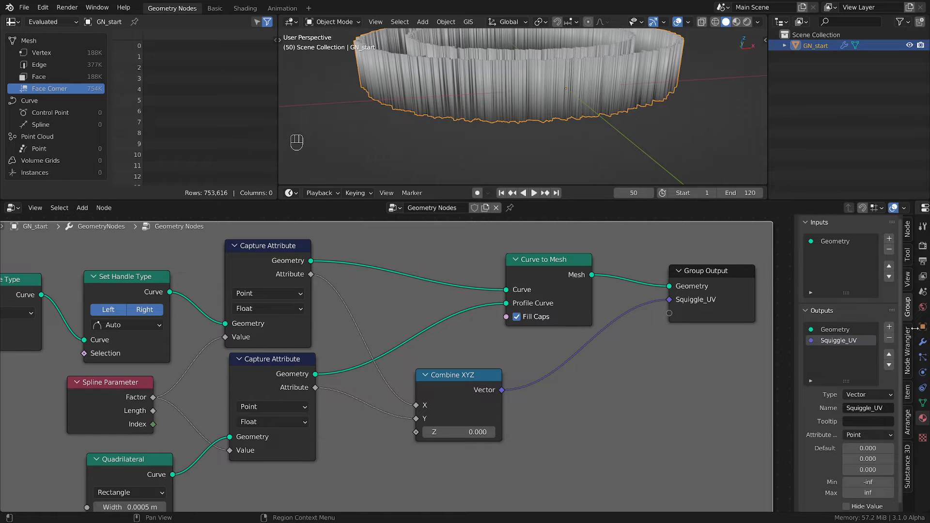
Step: Widen the Properties editor and paste Squiggle_UV as the output attribute name in the GeometryNodes modifier
{"action": "left_click_drag", "start_coordinate": [915, 345], "coordinate": [587, 357]}
{"action": "left_click", "coordinate": [599, 343]}
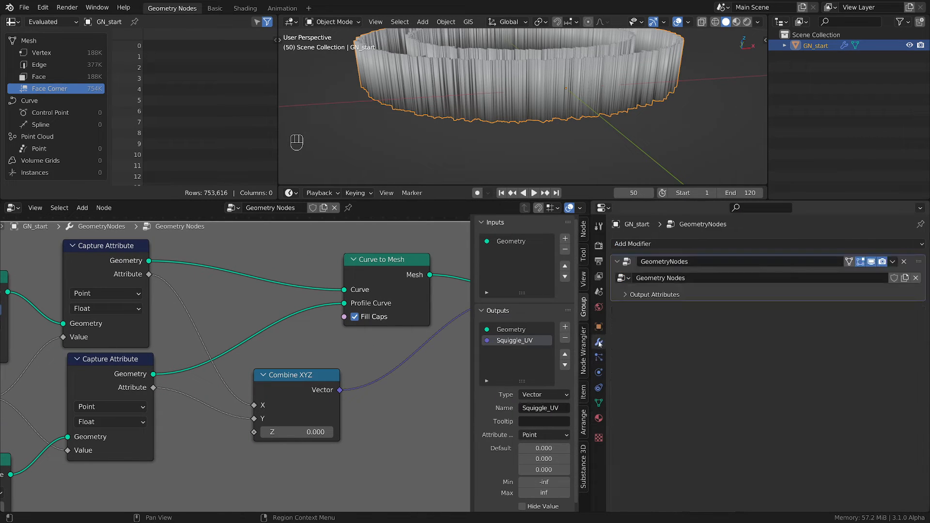
{"action": "left_click", "coordinate": [636, 295]}
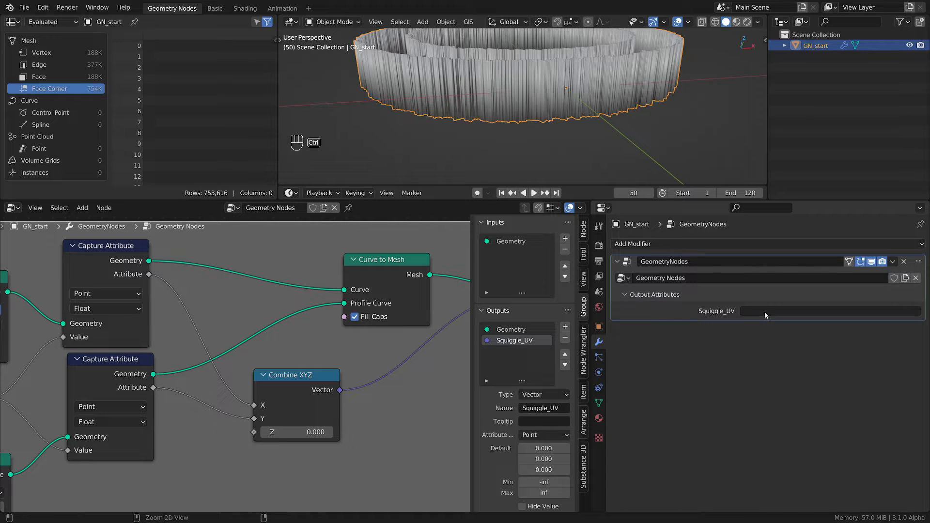
{"action": "key", "text": "ctrl+v"}
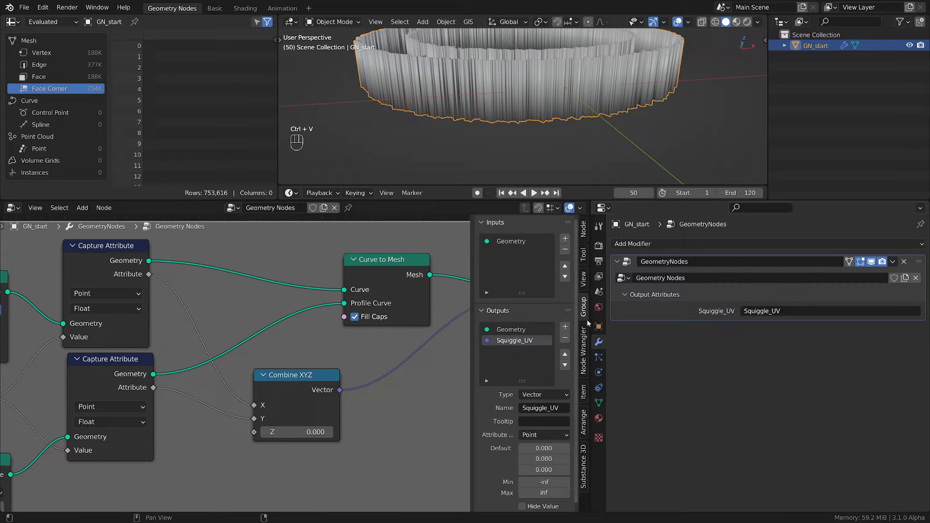
Step: Examine the material slots assigned to the GN_start object, then shrink the Properties editor again
{"action": "left_click_drag", "start_coordinate": [589, 321], "coordinate": [592, 342]}
{"action": "left_click", "coordinate": [600, 419]}
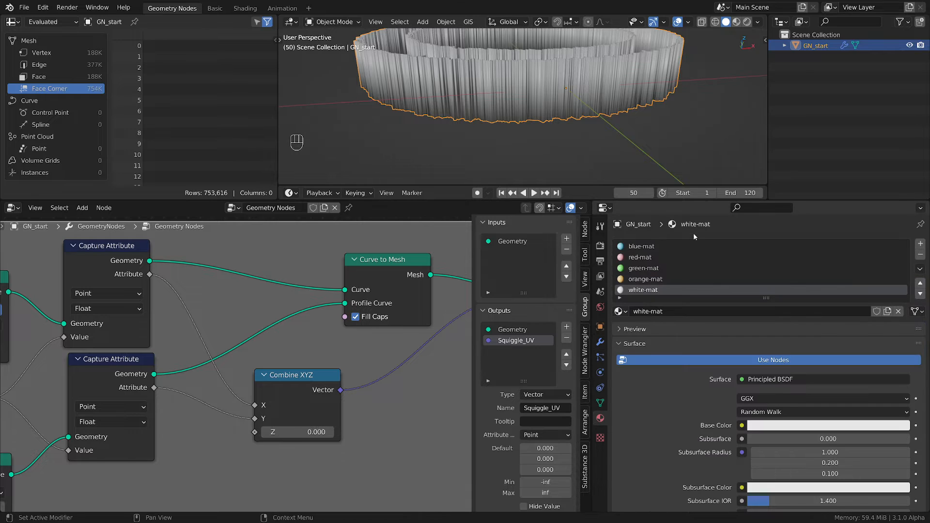
{"action": "scroll", "coordinate": [667, 269], "scroll_direction": "down", "scroll_amount": 1}
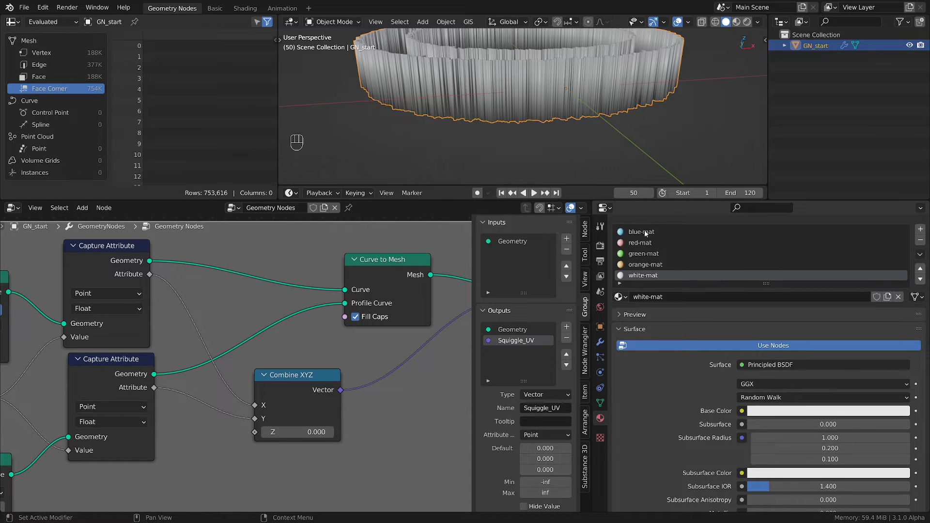
{"action": "left_click", "coordinate": [588, 327]}
{"action": "left_click_drag", "start_coordinate": [592, 322], "coordinate": [916, 335]}
Step: Move the Group Output and Curve to Mesh nodes apart to make room between them
{"action": "scroll", "coordinate": [708, 356], "scroll_direction": "down", "scroll_amount": 7}
{"action": "middle_click_drag", "start_coordinate": [705, 359], "coordinate": [524, 367]}
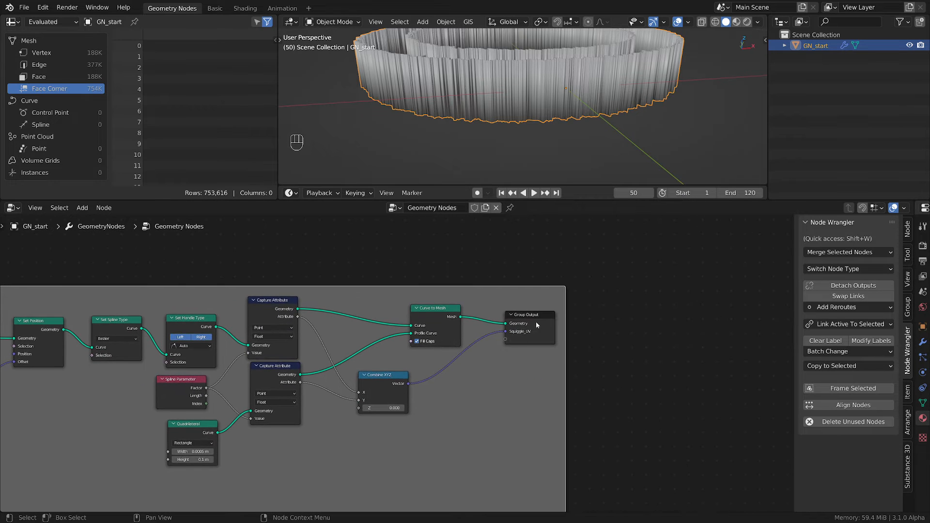
{"action": "left_click_drag", "start_coordinate": [536, 322], "coordinate": [643, 319]}
{"action": "middle_click_drag", "start_coordinate": [484, 329], "coordinate": [521, 316]}
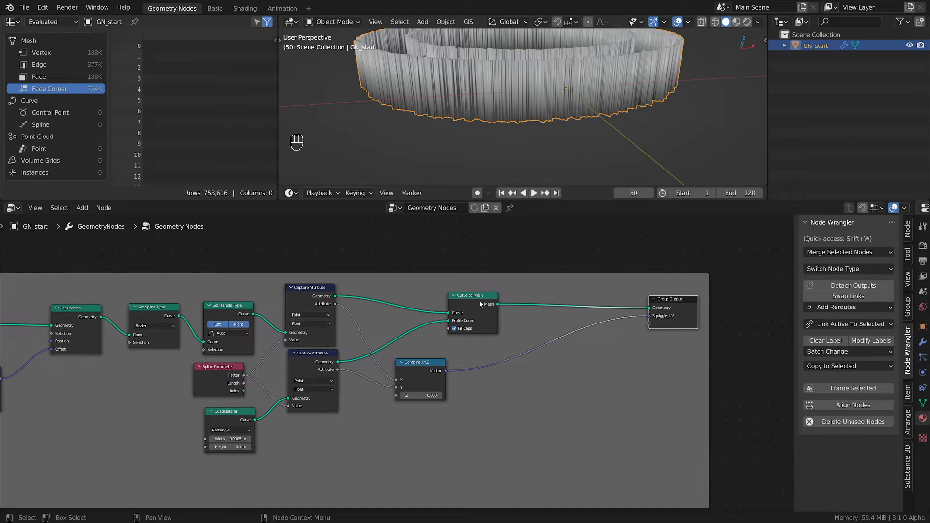
{"action": "left_click_drag", "start_coordinate": [481, 303], "coordinate": [431, 307]}
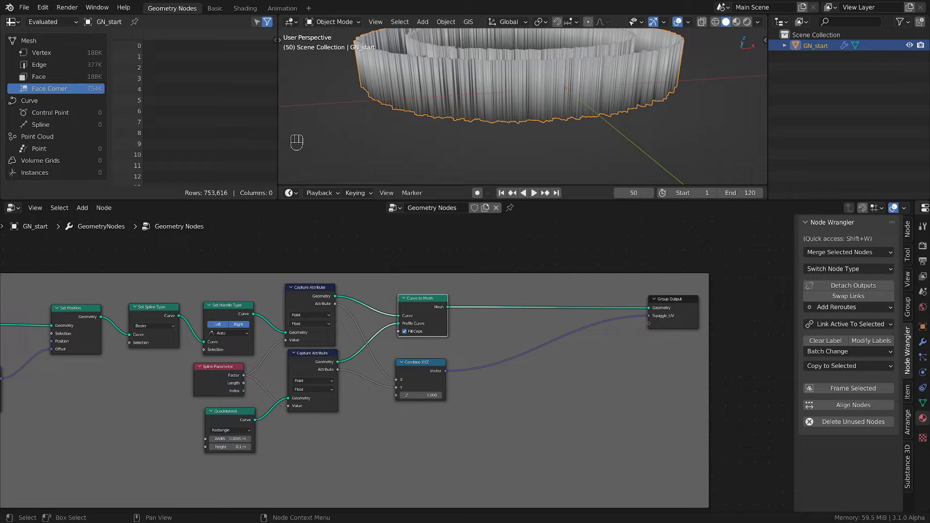
Step: Insert a Set Material node between Curve to Mesh and Group Output and assign blue-mat to it
{"action": "left_click", "coordinate": [569, 398]}
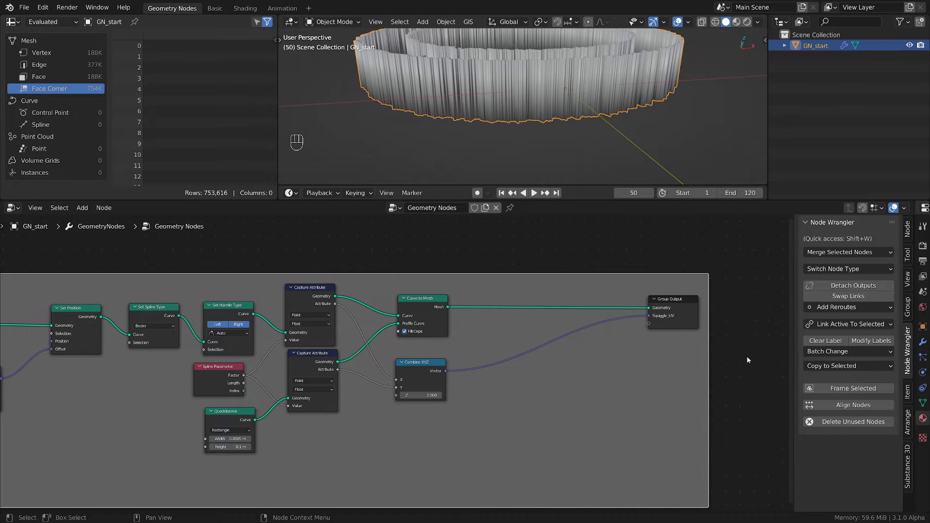
{"action": "key", "text": "n"}
{"action": "scroll", "coordinate": [720, 365], "scroll_direction": "up", "scroll_amount": 1}
{"action": "key", "text": "shift+a"}
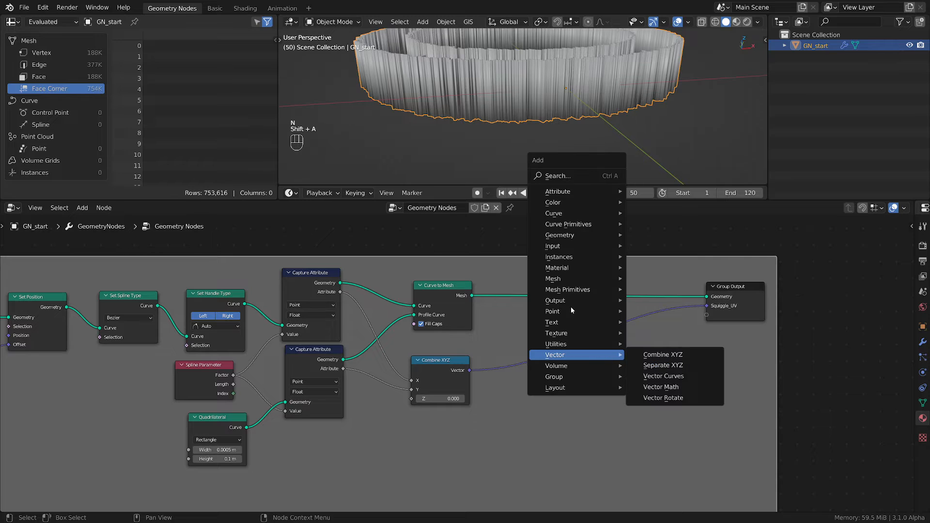
{"action": "mouse_move", "coordinate": [555, 270]}
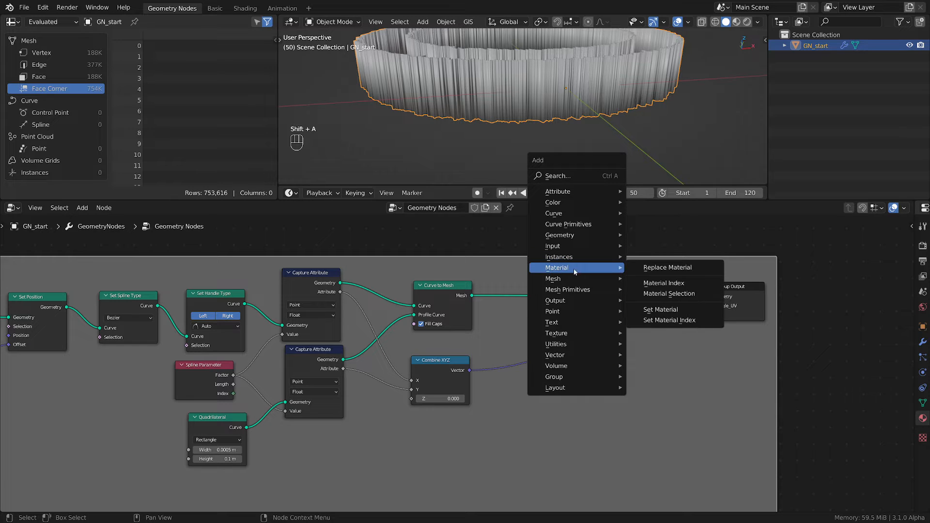
{"action": "left_click", "coordinate": [679, 309]}
{"action": "left_click", "coordinate": [520, 282]}
{"action": "left_click", "coordinate": [550, 325]}
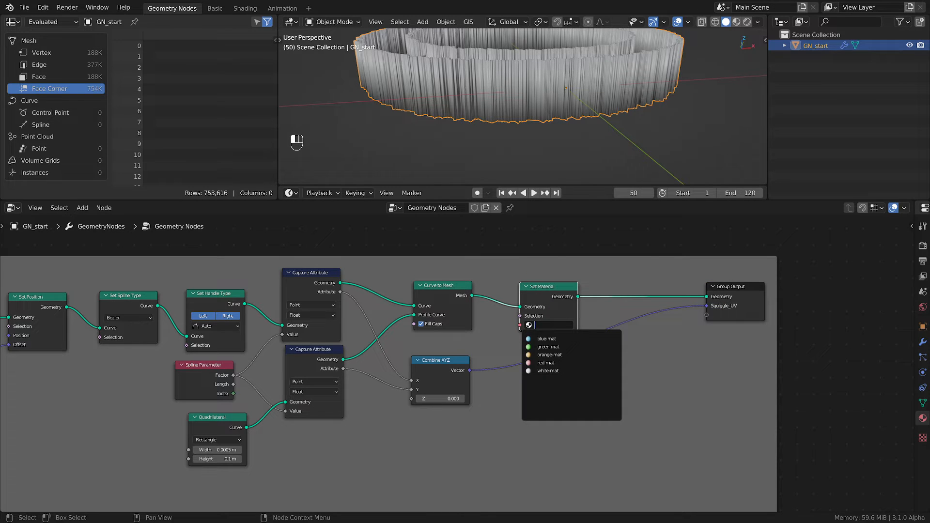
{"action": "left_click", "coordinate": [547, 339]}
Step: Switch the 3D view to Material Preview and move the Group Output node farther from Set Material
{"action": "key", "text": "z"}
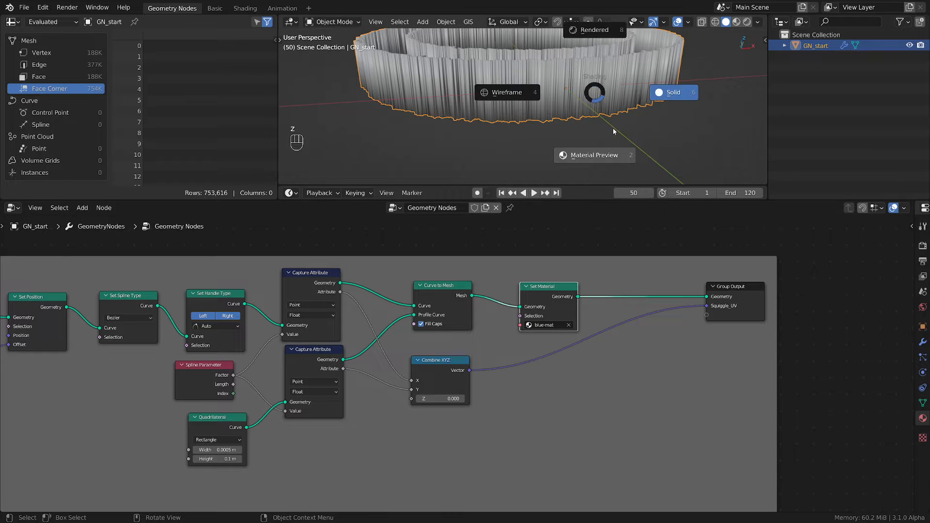
{"action": "left_click", "coordinate": [599, 155]}
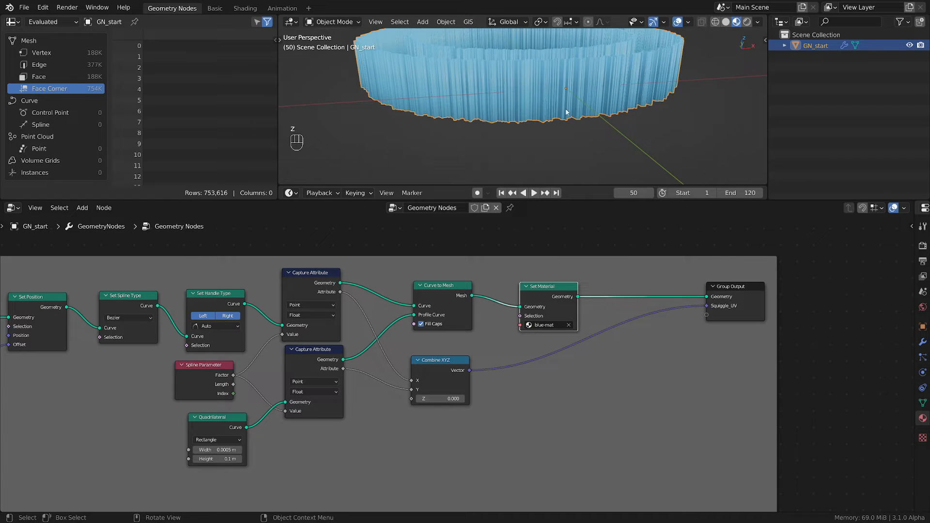
{"action": "middle_click_drag", "start_coordinate": [600, 138], "coordinate": [557, 133], "text": "shift"}
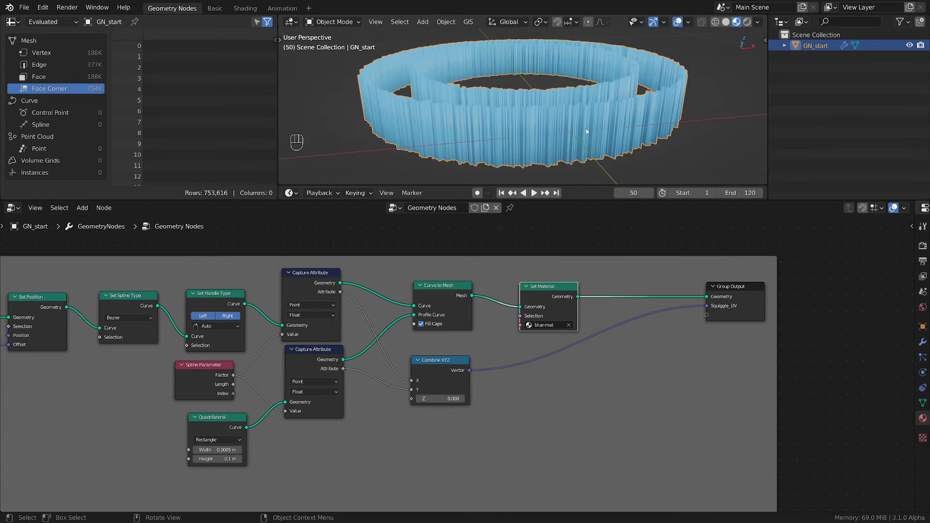
{"action": "left_click_drag", "start_coordinate": [744, 290], "coordinate": [804, 288]}
{"action": "middle_click_drag", "start_coordinate": [613, 299], "coordinate": [625, 369]}
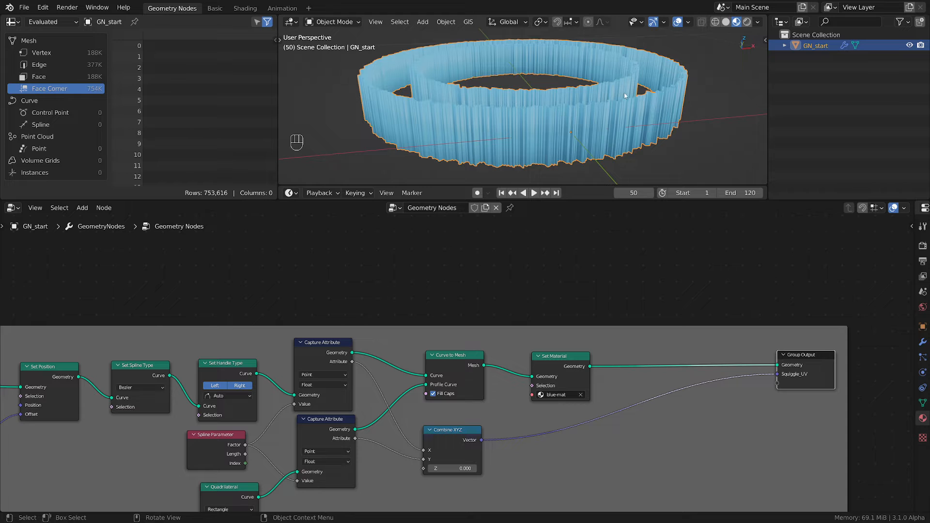
Step: Draw annotation strokes over the blue ribbon mesh in the 3D view
{"action": "key", "text": "d"}
{"action": "key", "text": "d"}
{"action": "key", "text": "d"}
{"action": "key", "text": "d"}
{"action": "scroll", "coordinate": [617, 98], "scroll_direction": "up", "scroll_amount": 6}
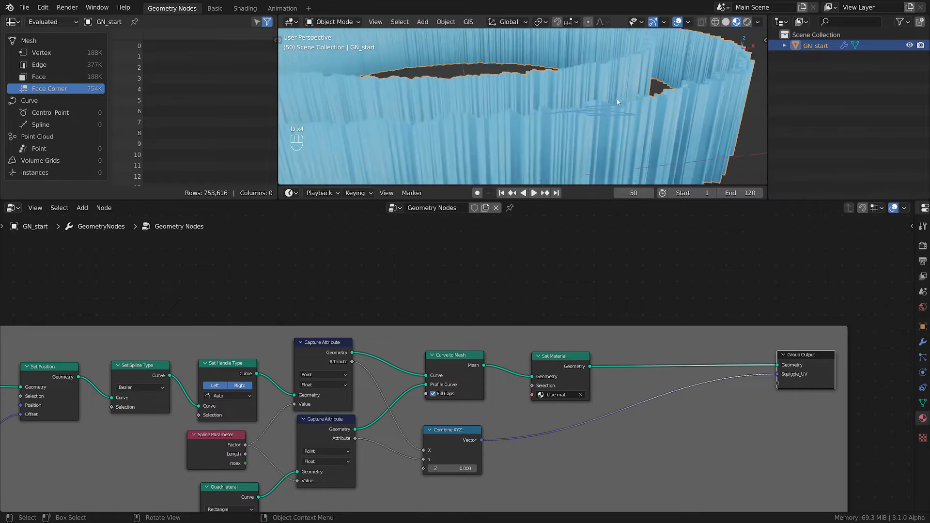
{"action": "scroll", "coordinate": [617, 101], "scroll_direction": "down", "scroll_amount": 3}
{"action": "scroll", "coordinate": [554, 90], "scroll_direction": "down", "scroll_amount": 2}
{"action": "middle_click_drag", "start_coordinate": [553, 92], "coordinate": [558, 147]}
{"action": "key", "text": "d"}
{"action": "key", "text": "d"}
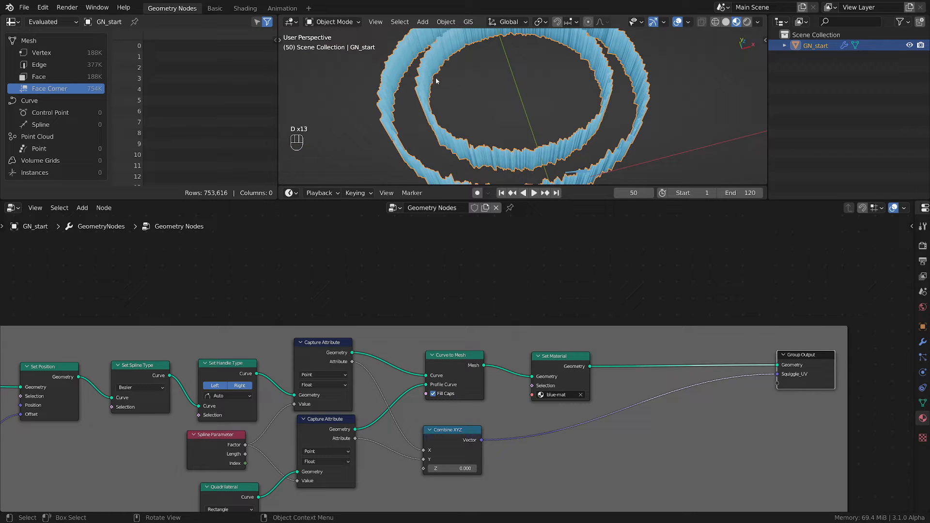
{"action": "left_click_drag", "start_coordinate": [495, 34], "coordinate": [593, 62]}
{"action": "middle_click_drag", "start_coordinate": [652, 105], "coordinate": [639, 73]}
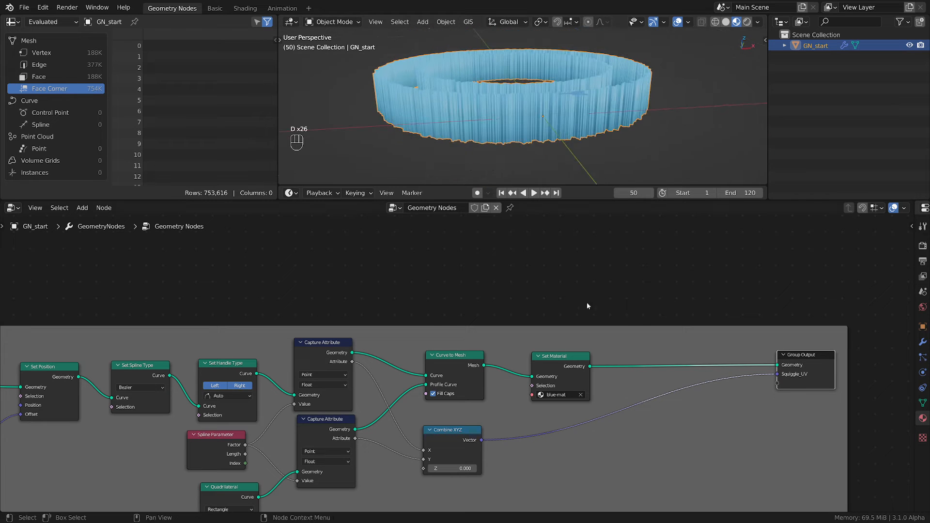
Step: Change the Set Material node's material to red-mat
{"action": "left_click", "coordinate": [557, 395]}
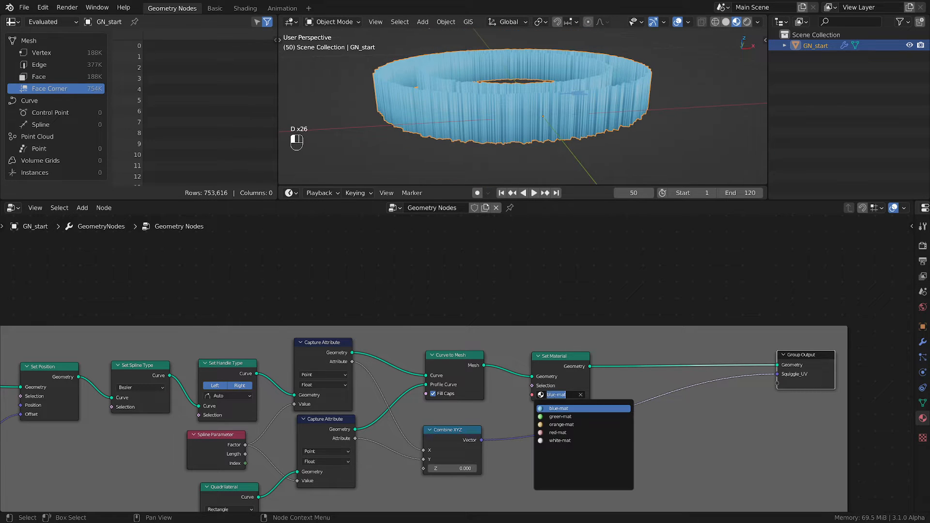
{"action": "left_click", "coordinate": [560, 433]}
{"action": "mouse_move", "coordinate": [532, 107]}
{"action": "middle_mouse_down"}
{"action": "mouse_move", "coordinate": [540, 121]}
{"action": "mouse_move", "coordinate": [544, 107]}
{"action": "middle_mouse_up"}
{"action": "scroll", "coordinate": [544, 107], "scroll_direction": "down", "scroll_amount": 3}
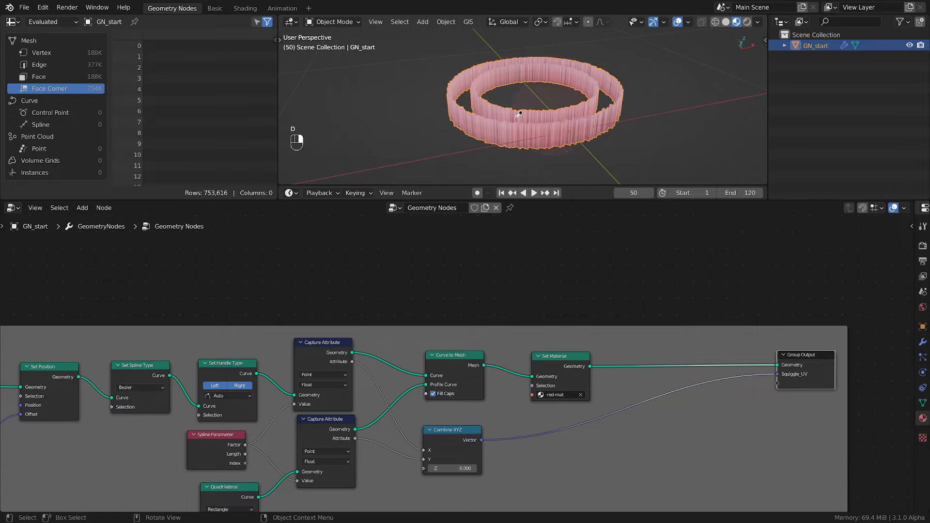
{"action": "scroll", "coordinate": [591, 132], "scroll_direction": "up", "scroll_amount": 5}
Step: Annotate the red ribbon mesh with freehand strokes and erase them again
{"action": "key", "text": "d"}
{"action": "left_click_drag", "start_coordinate": [547, 104], "coordinate": [577, 101]}
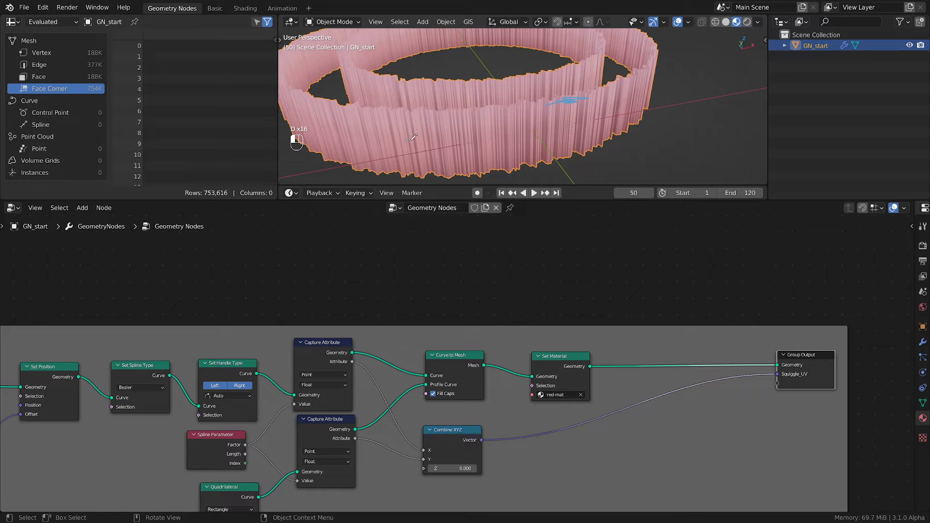
{"action": "mouse_move", "coordinate": [525, 126]}
{"action": "left_mouse_down"}
{"action": "mouse_move", "coordinate": [601, 110]}
{"action": "mouse_move", "coordinate": [647, 88]}
{"action": "mouse_move", "coordinate": [642, 96]}
{"action": "left_mouse_up"}
{"action": "mouse_move", "coordinate": [640, 97]}
{"action": "right_mouse_down"}
{"action": "mouse_move", "coordinate": [628, 93]}
{"action": "mouse_move", "coordinate": [399, 180]}
{"action": "mouse_move", "coordinate": [406, 134]}
{"action": "mouse_move", "coordinate": [564, 140]}
{"action": "right_mouse_up"}
{"action": "scroll", "coordinate": [563, 139], "scroll_direction": "down", "scroll_amount": 5}
{"action": "middle_click_drag", "start_coordinate": [561, 137], "coordinate": [562, 157]}
{"action": "scroll", "coordinate": [597, 406], "scroll_direction": "down", "scroll_amount": 3}
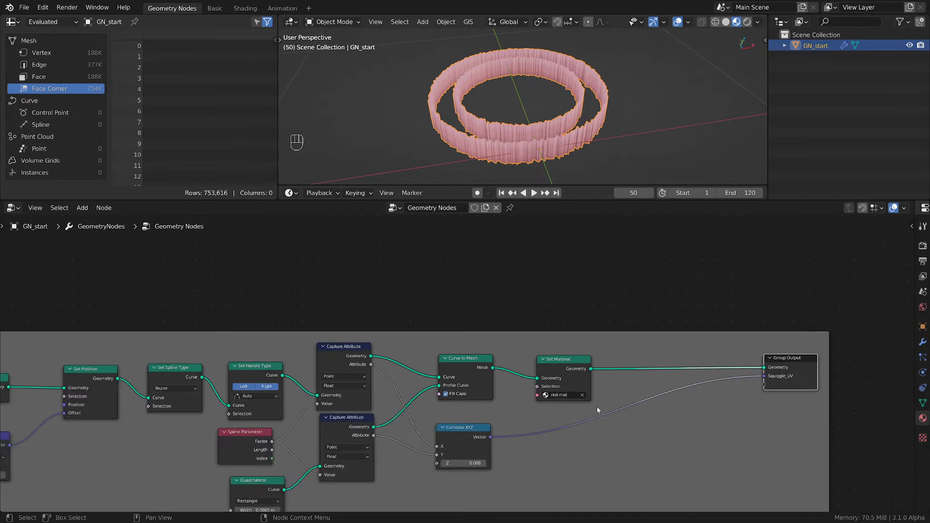
Step: Move the Group Output node farther away from Set Material and save the file
{"action": "left_click_drag", "start_coordinate": [771, 377], "coordinate": [842, 380]}
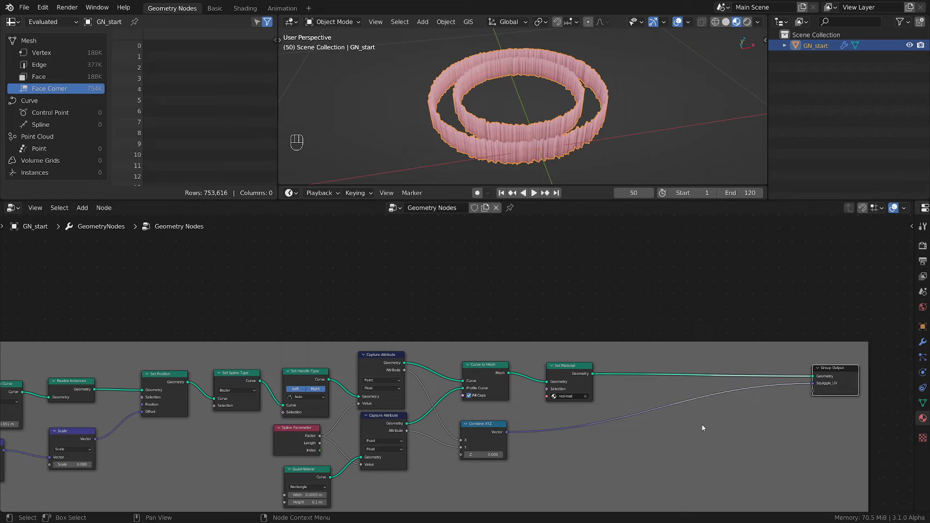
{"action": "key", "text": "ctrl+s"}
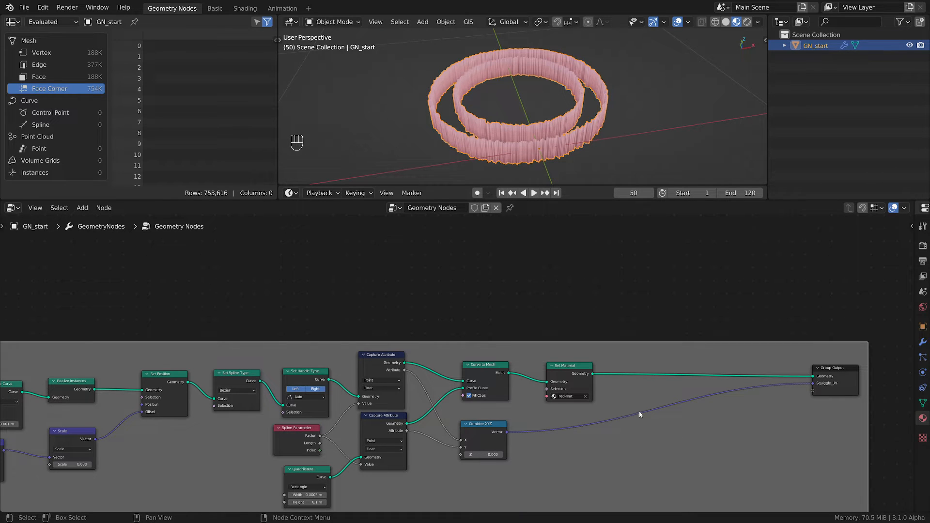
Step: Add a Position input node in the free space above the first Capture Attribute node
{"action": "scroll", "coordinate": [521, 415], "scroll_direction": "up", "scroll_amount": 3}
{"action": "middle_click_drag", "start_coordinate": [522, 415], "coordinate": [571, 487]}
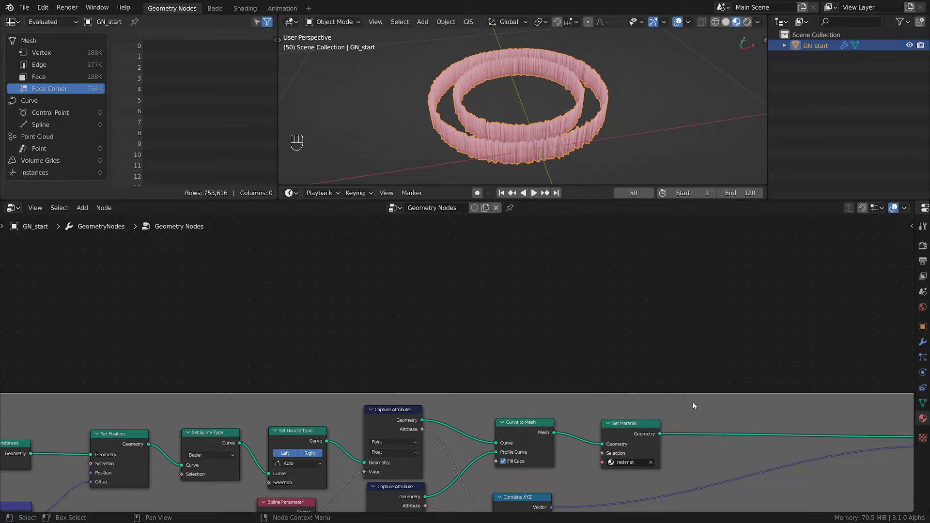
{"action": "key", "text": "shift"}
{"action": "key", "text": "shift+a"}
{"action": "mouse_move", "coordinate": [688, 406]}
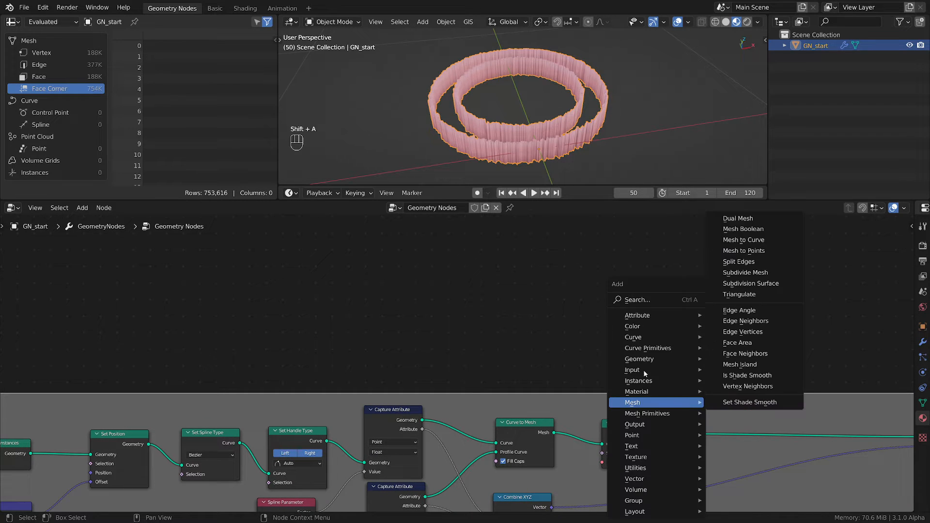
{"action": "mouse_move", "coordinate": [643, 370]}
{"action": "left_click", "coordinate": [741, 347]}
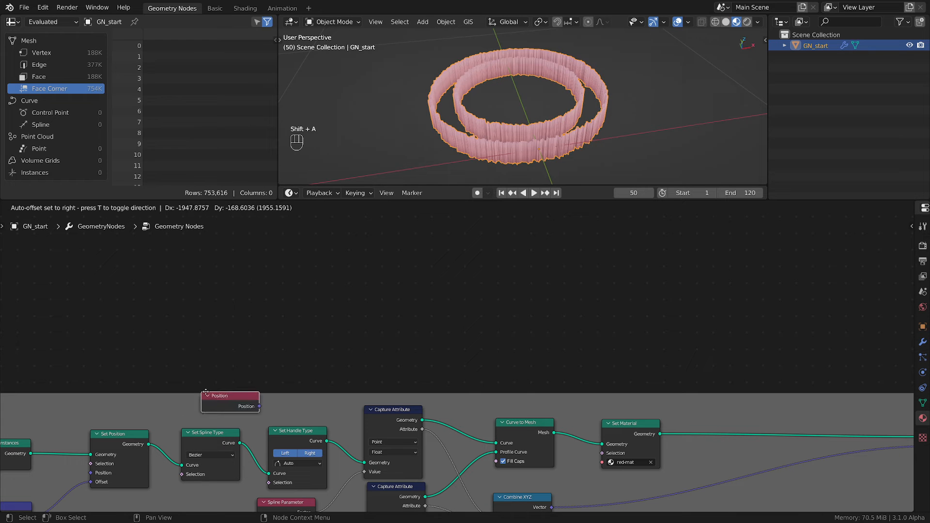
{"action": "left_click", "coordinate": [343, 334]}
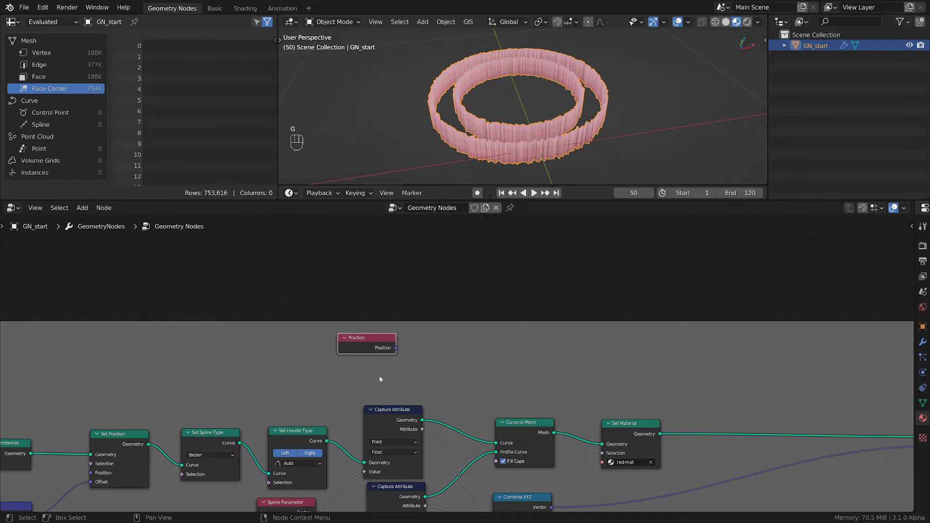
{"action": "scroll", "coordinate": [380, 379], "scroll_direction": "up", "scroll_amount": 1}
Step: Connect the Position output to a new Separate XYZ node's Vector input and place that node beside the Position node
{"action": "mouse_move", "coordinate": [401, 342]}
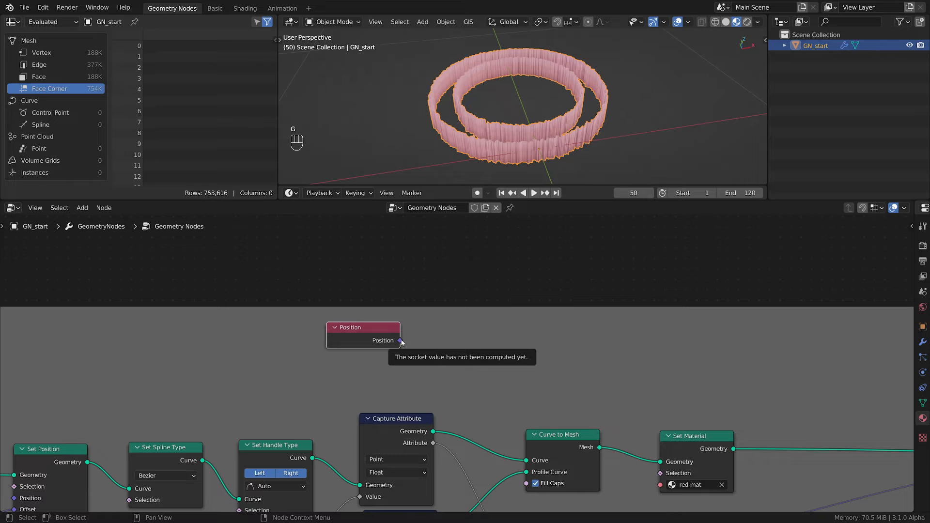
{"action": "left_click_drag", "start_coordinate": [400, 340], "coordinate": [481, 368]}
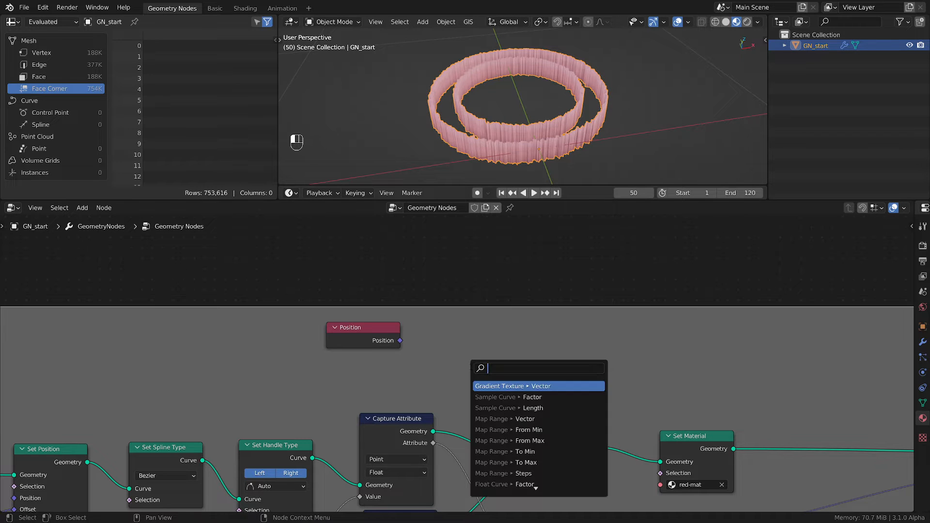
{"action": "type", "text": "SEPE"}
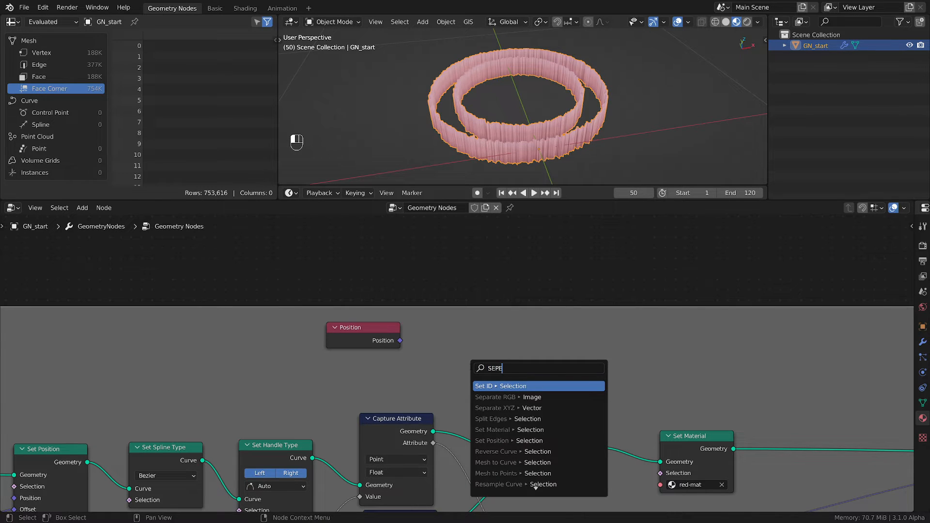
{"action": "key", "text": "BackSpace"}
{"action": "type", "text": "ARA"}
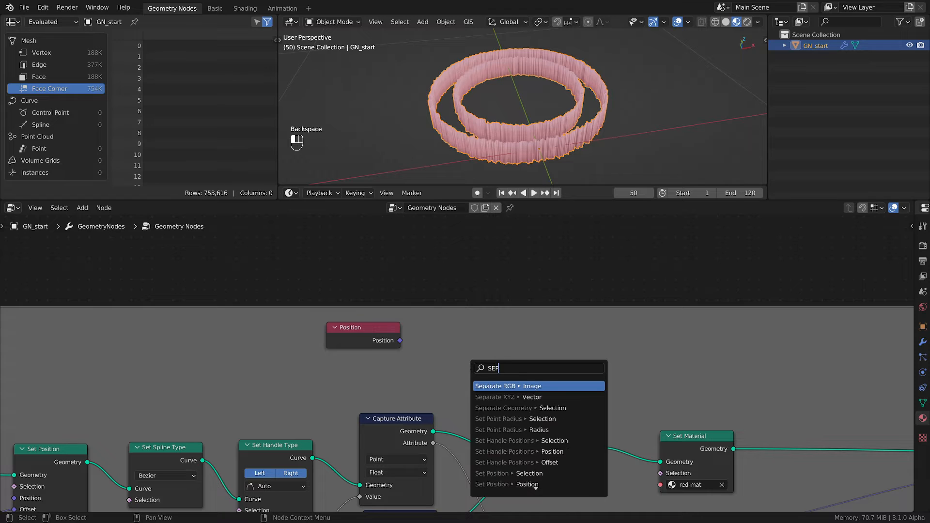
{"action": "key", "text": "Down"}
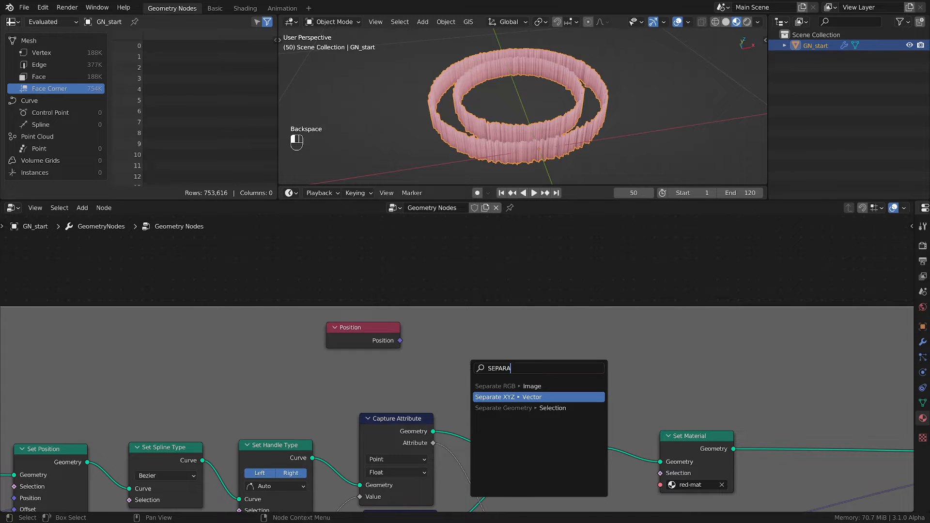
{"action": "key", "text": "Return"}
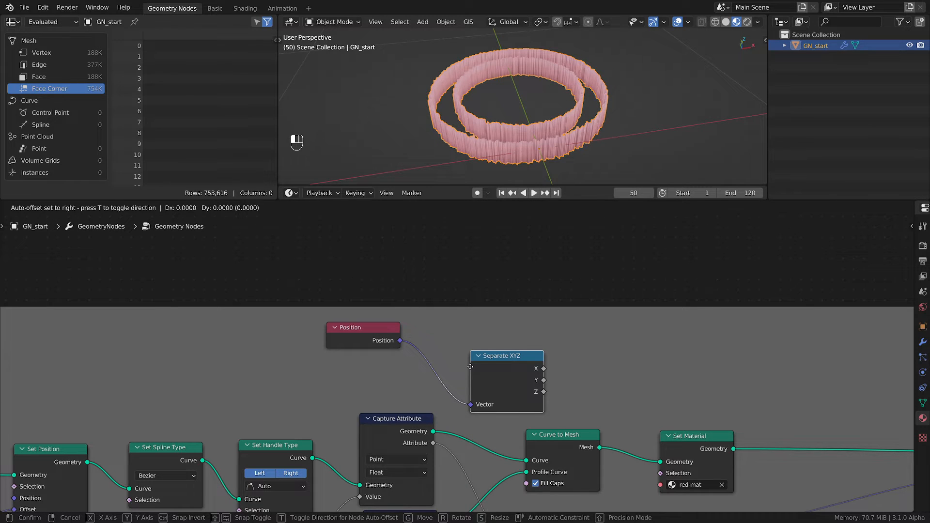
{"action": "left_click", "coordinate": [451, 349]}
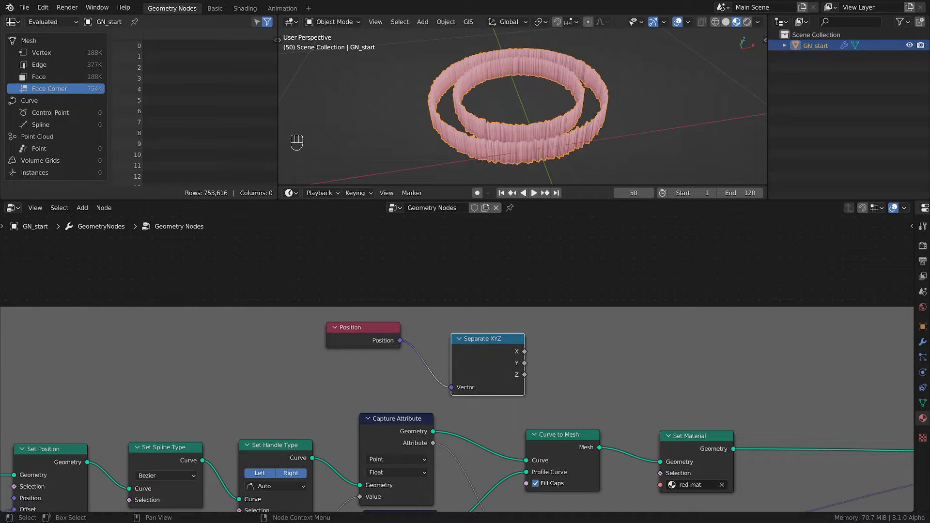
Step: Add a Compare node beside Separate XYZ, then space out Set Material and bring Separate XYZ closer to Position
{"action": "key", "text": "shift+a"}
{"action": "mouse_move", "coordinate": [581, 450]}
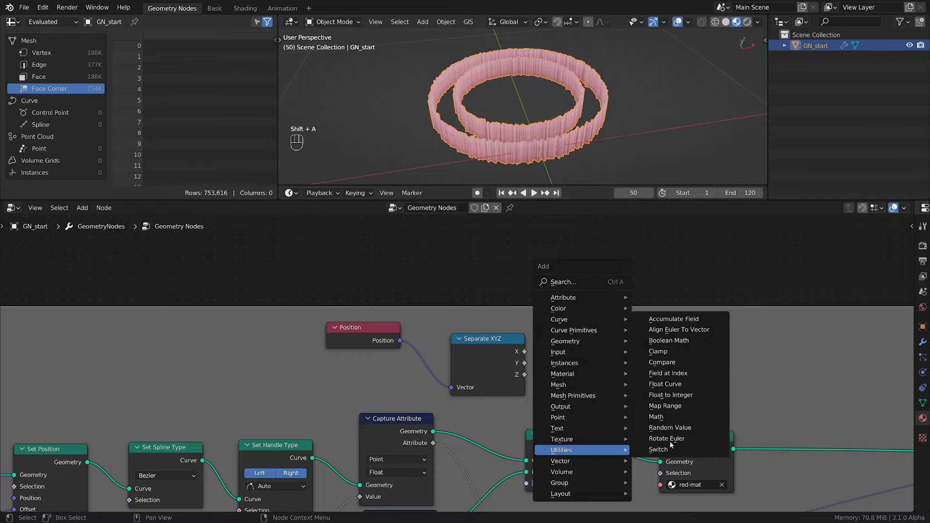
{"action": "left_click", "coordinate": [662, 362]}
{"action": "left_click", "coordinate": [567, 343]}
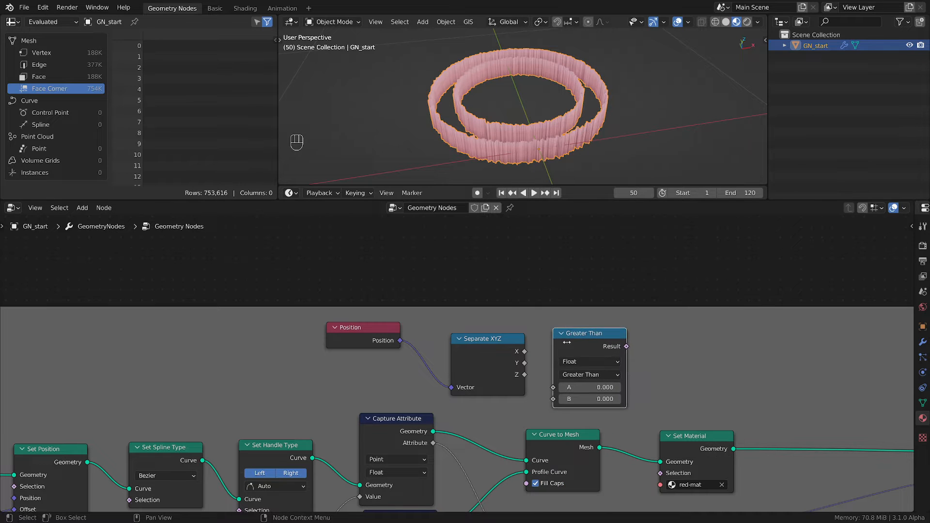
{"action": "left_click_drag", "start_coordinate": [695, 433], "coordinate": [781, 425]}
{"action": "scroll", "coordinate": [683, 410], "scroll_direction": "up", "scroll_amount": 1}
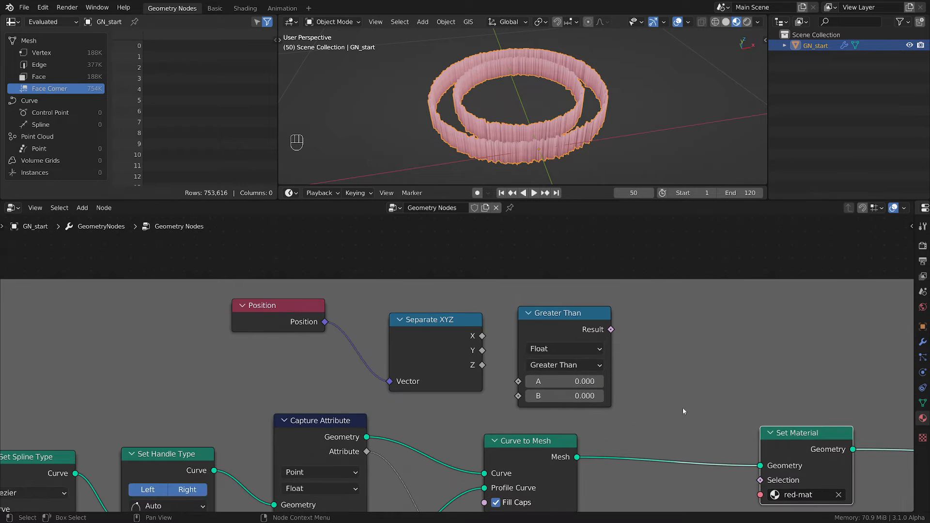
{"action": "left_click_drag", "start_coordinate": [453, 320], "coordinate": [400, 311]}
Step: View the mesh from the left side and connect Separate XYZ's Z output to input A of the Greater Than node
{"action": "scroll", "coordinate": [514, 163], "scroll_direction": "up", "scroll_amount": 3}
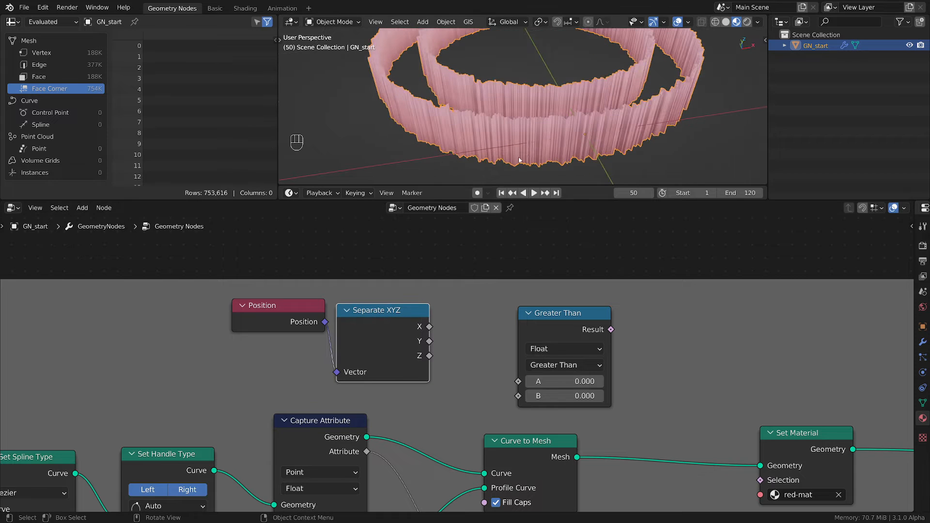
{"action": "middle_click_drag", "start_coordinate": [519, 160], "coordinate": [572, 135]}
{"action": "key", "text": "grave"}
{"action": "left_click", "coordinate": [504, 70]}
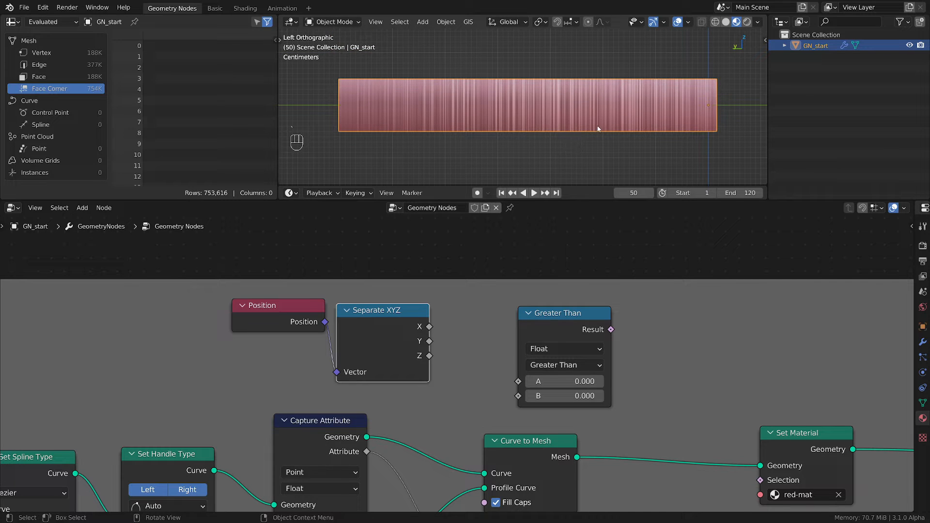
{"action": "scroll", "coordinate": [629, 137], "scroll_direction": "down", "scroll_amount": 5}
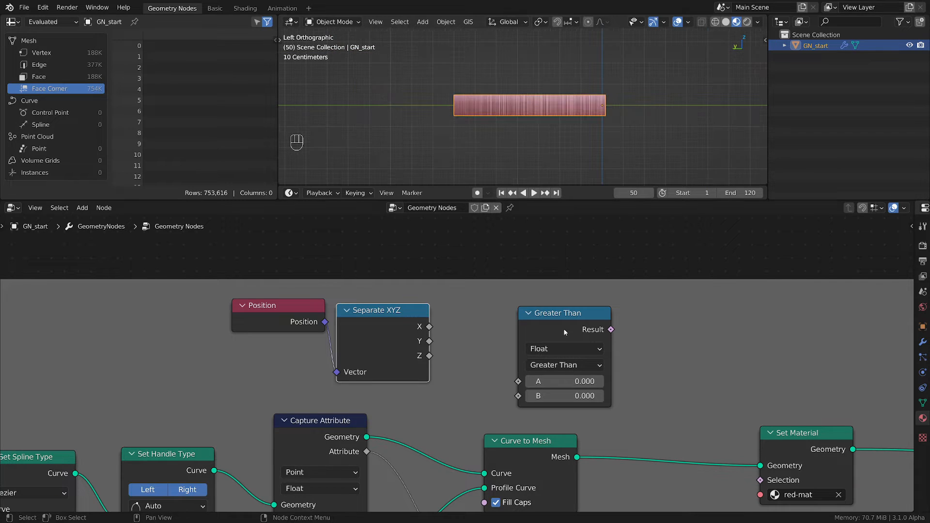
{"action": "scroll", "coordinate": [562, 83], "scroll_direction": "up", "scroll_amount": 4}
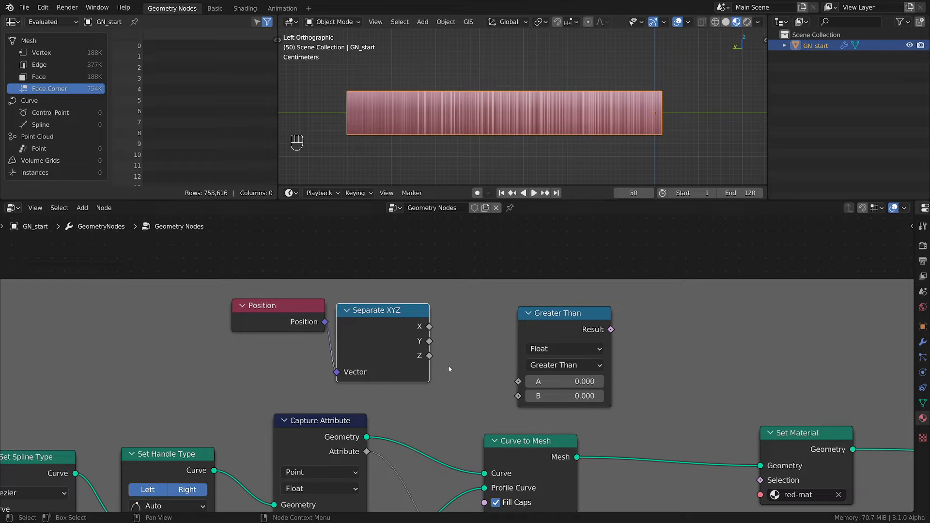
{"action": "left_click_drag", "start_coordinate": [430, 357], "coordinate": [519, 382]}
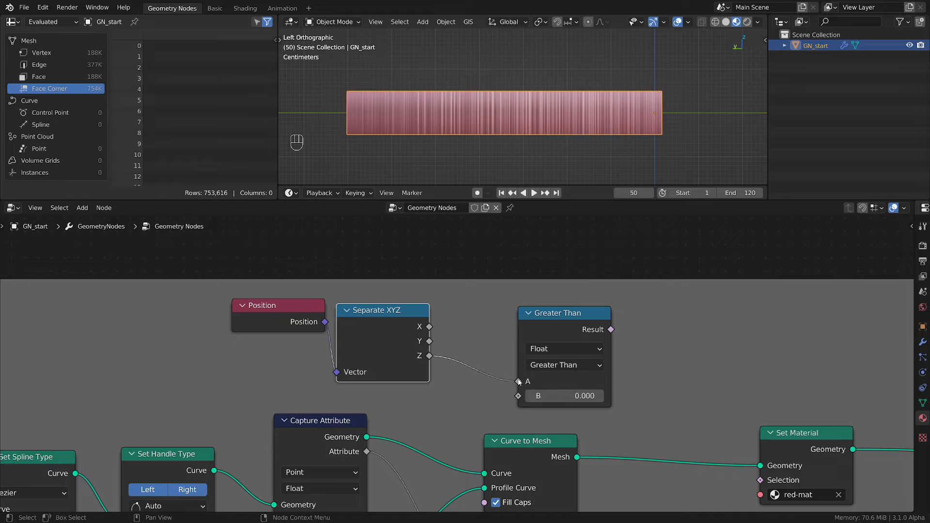
{"action": "left_click_drag", "start_coordinate": [571, 318], "coordinate": [572, 315]}
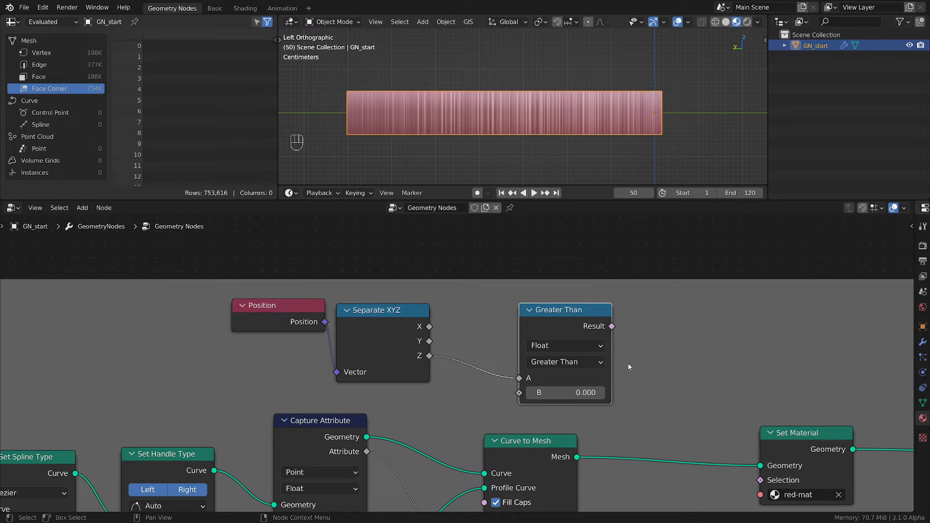
Step: Connect the Greater Than node's Result to the Selection input of the Set Material node
{"action": "scroll", "coordinate": [656, 372], "scroll_direction": "down", "scroll_amount": 2}
{"action": "middle_click_drag", "start_coordinate": [657, 371], "coordinate": [594, 336]}
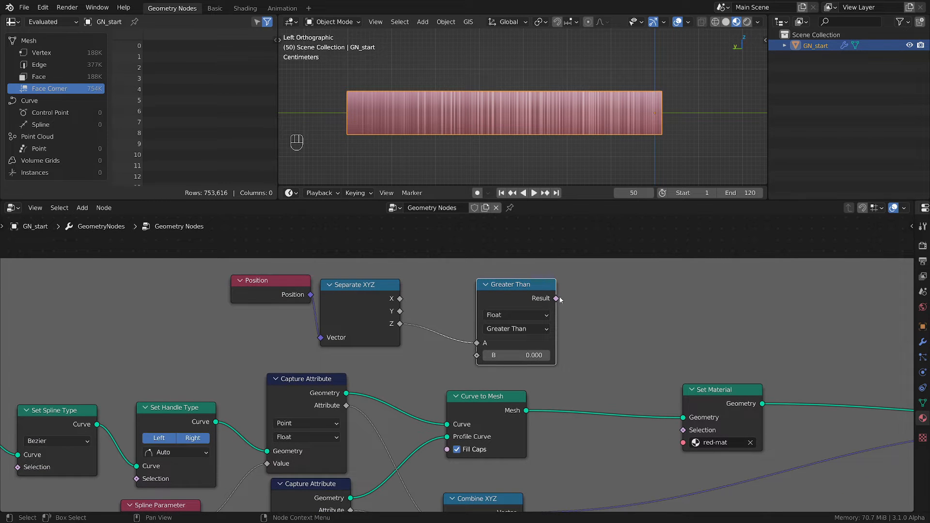
{"action": "left_click_drag", "start_coordinate": [559, 299], "coordinate": [564, 300]}
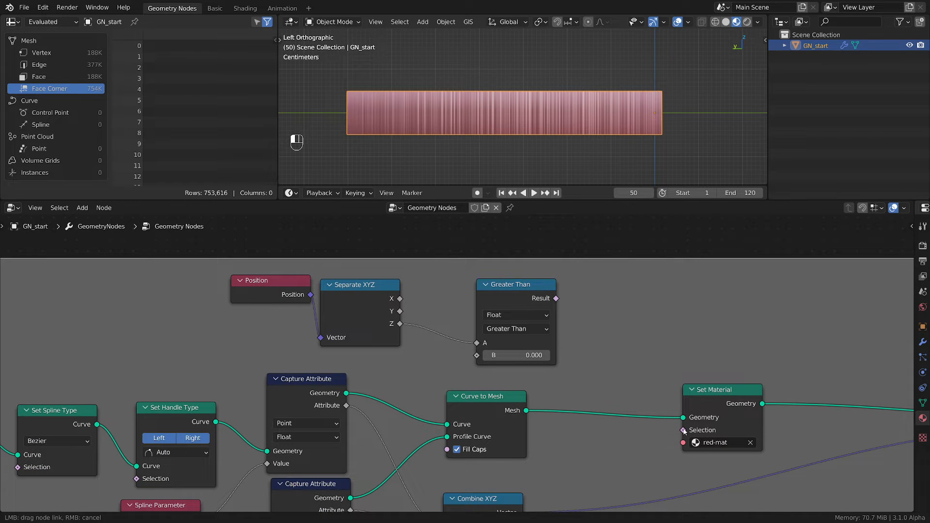
{"action": "left_click_drag", "start_coordinate": [684, 431], "coordinate": [684, 430]}
Step: Examine the material along the upper rim of the ribbon mesh up close in the 3D view
{"action": "mouse_move", "coordinate": [548, 136]}
{"action": "middle_mouse_down"}
{"action": "mouse_move", "coordinate": [510, 102]}
{"action": "mouse_move", "coordinate": [521, 127]}
{"action": "mouse_move", "coordinate": [549, 129]}
{"action": "middle_mouse_up"}
{"action": "scroll", "coordinate": [523, 127], "scroll_direction": "up", "scroll_amount": 4}
{"action": "scroll", "coordinate": [544, 126], "scroll_direction": "down", "scroll_amount": 3}
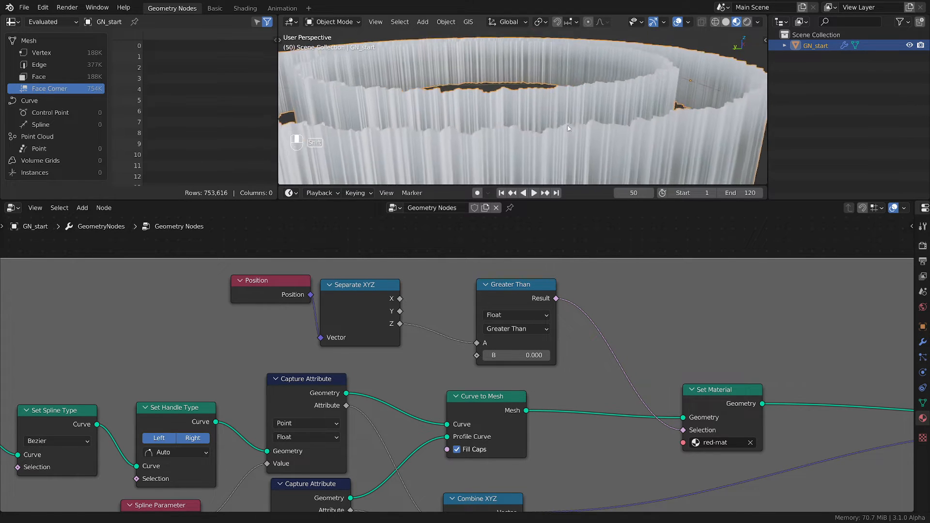
{"action": "scroll", "coordinate": [550, 130], "scroll_direction": "up", "scroll_amount": 4}
{"action": "scroll", "coordinate": [550, 130], "scroll_direction": "up", "scroll_amount": 2}
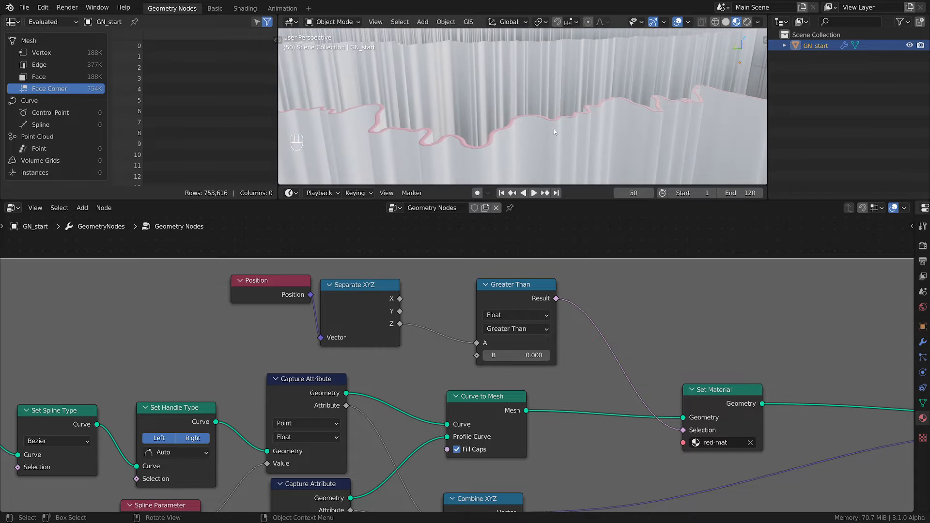
{"action": "scroll", "coordinate": [501, 121], "scroll_direction": "up", "scroll_amount": 3}
{"action": "scroll", "coordinate": [509, 131], "scroll_direction": "down", "scroll_amount": 2}
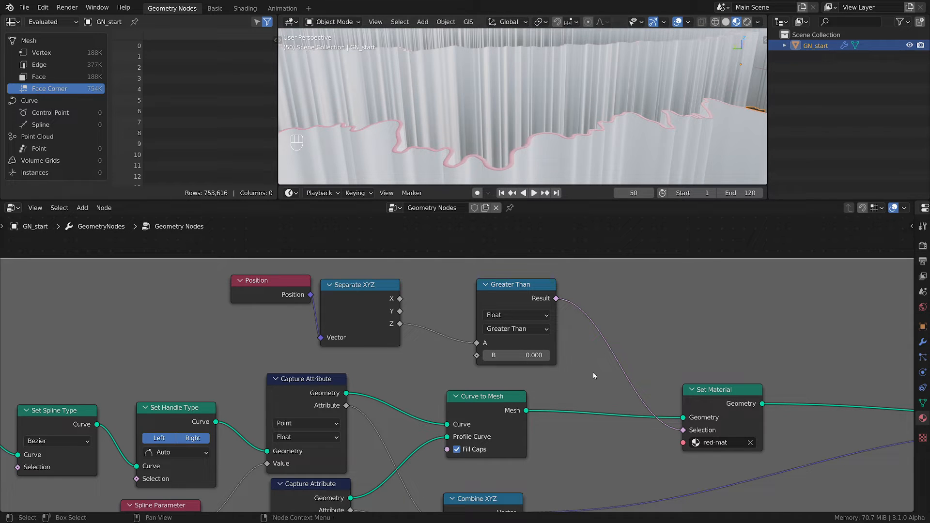
Step: Group the Position, Separate XYZ and Greater Than nodes in a frame and place it above the Capture Attribute nodes
{"action": "left_click_drag", "start_coordinate": [510, 309], "coordinate": [486, 302]}
{"action": "scroll", "coordinate": [486, 303], "scroll_direction": "down", "scroll_amount": 2}
{"action": "scroll", "coordinate": [475, 306], "scroll_direction": "down", "scroll_amount": 1}
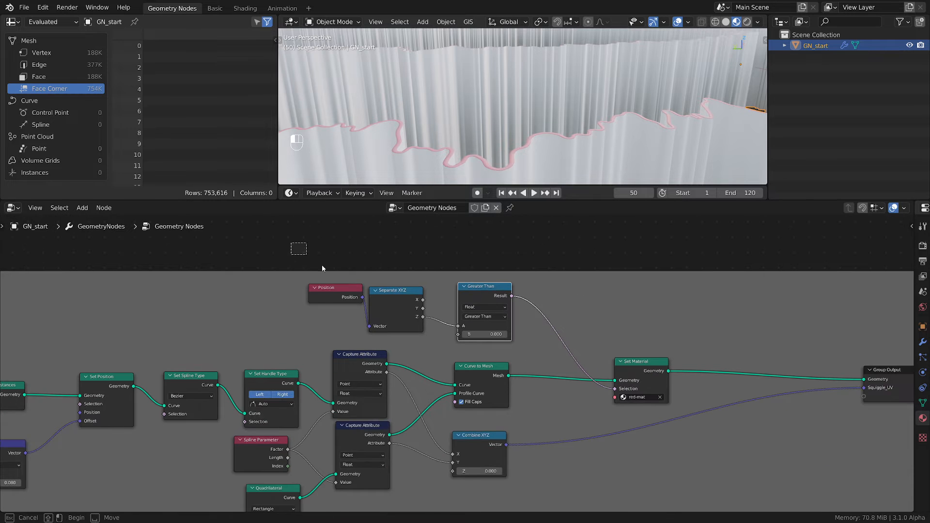
{"action": "left_click_drag", "start_coordinate": [292, 243], "coordinate": [511, 330]}
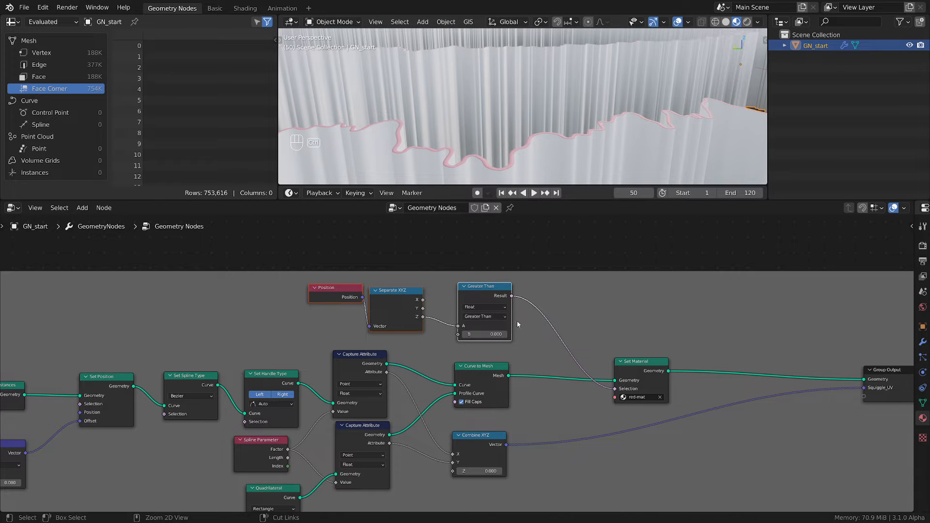
{"action": "key", "text": "ctrl+j"}
{"action": "key", "text": "g"}
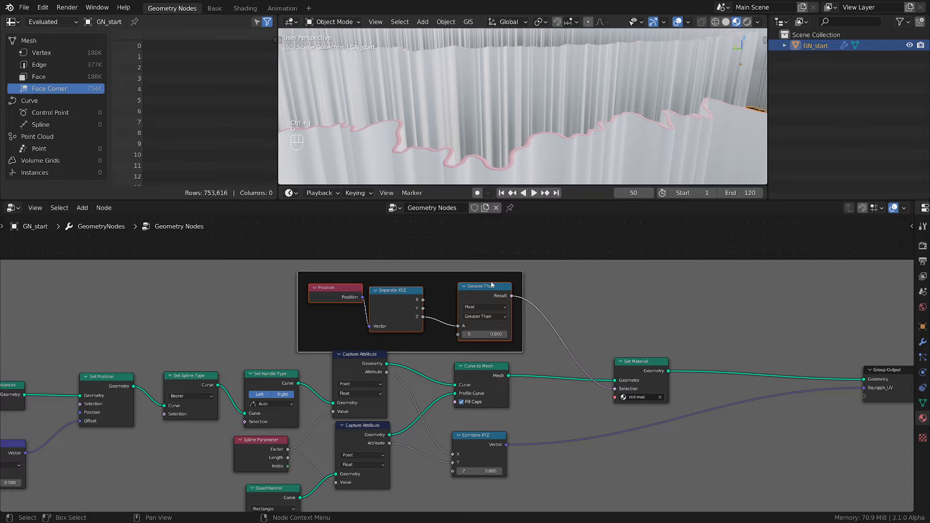
{"action": "left_click", "coordinate": [500, 273]}
Step: Move Set Material closer to Group Output and insert a duplicate of it on the link from Curve to Mesh
{"action": "middle_click_drag", "start_coordinate": [519, 164], "coordinate": [560, 114]}
{"action": "scroll", "coordinate": [572, 140], "scroll_direction": "down", "scroll_amount": 4}
{"action": "scroll", "coordinate": [532, 132], "scroll_direction": "up", "scroll_amount": 3}
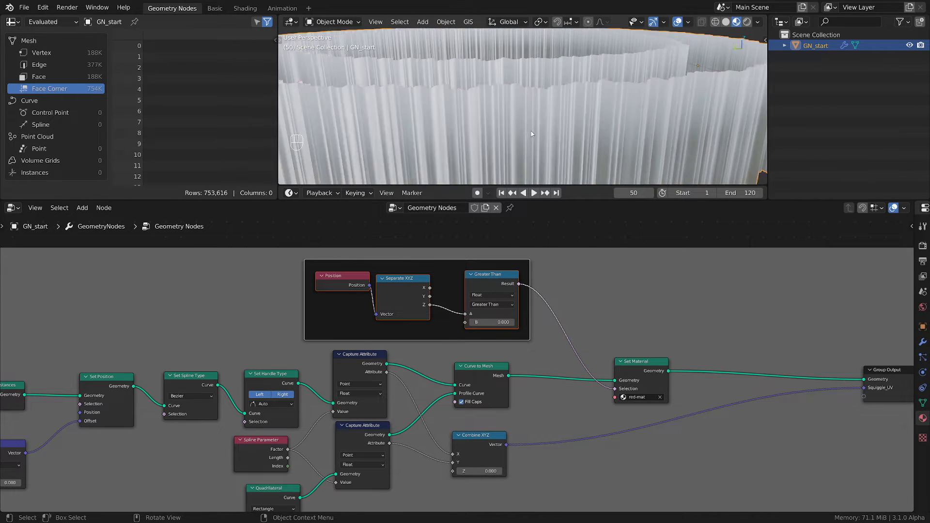
{"action": "middle_click_drag", "start_coordinate": [716, 402], "coordinate": [606, 398]}
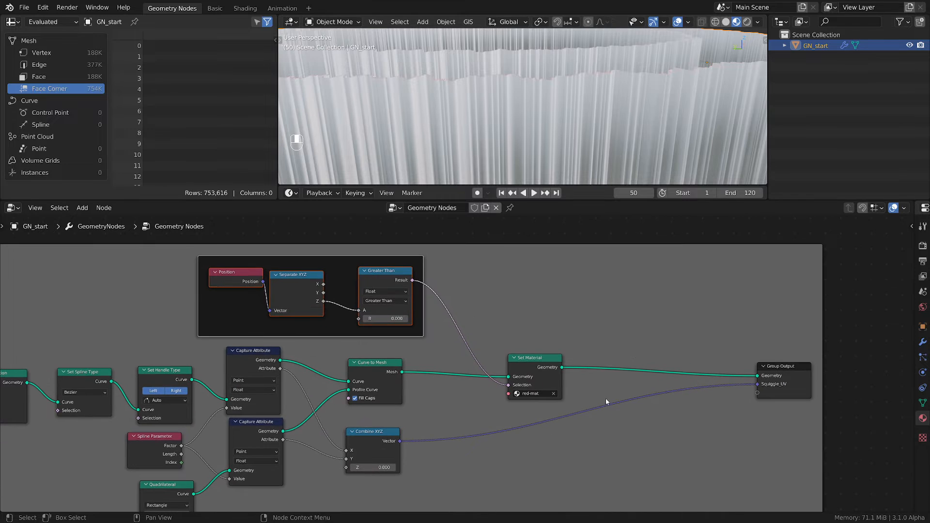
{"action": "left_click", "coordinate": [547, 366]}
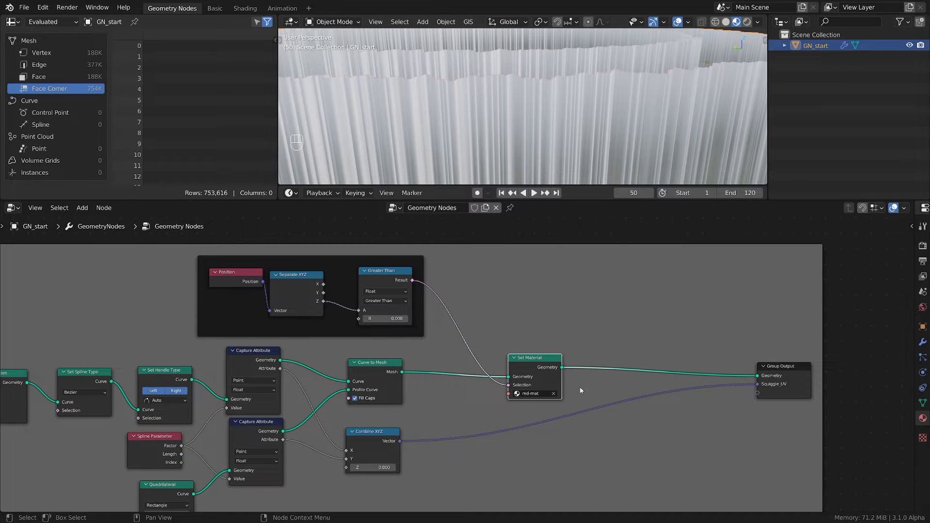
{"action": "left_click_drag", "start_coordinate": [533, 358], "coordinate": [617, 352]}
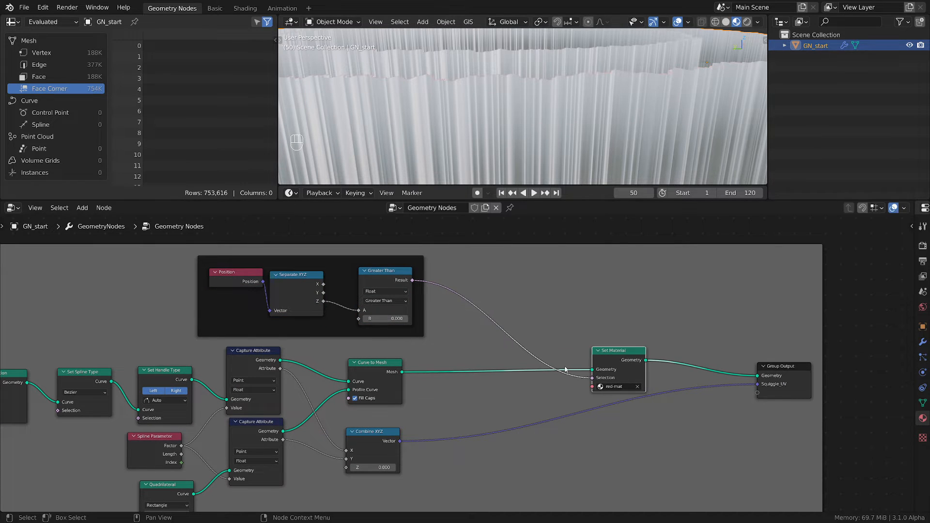
{"action": "key", "text": "shift+d"}
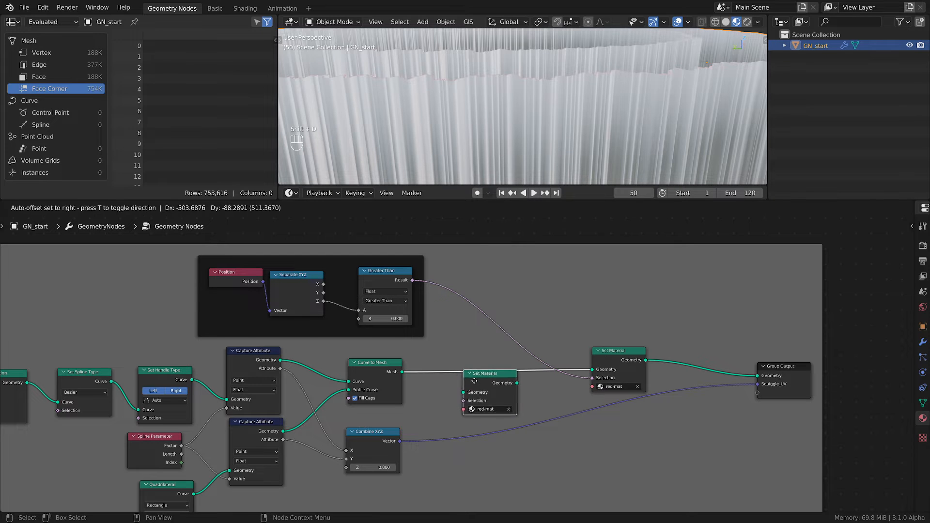
{"action": "left_click", "coordinate": [471, 372]}
Step: Set the duplicated Set Material node's material to blue-mat
{"action": "scroll", "coordinate": [480, 383], "scroll_direction": "up", "scroll_amount": 2}
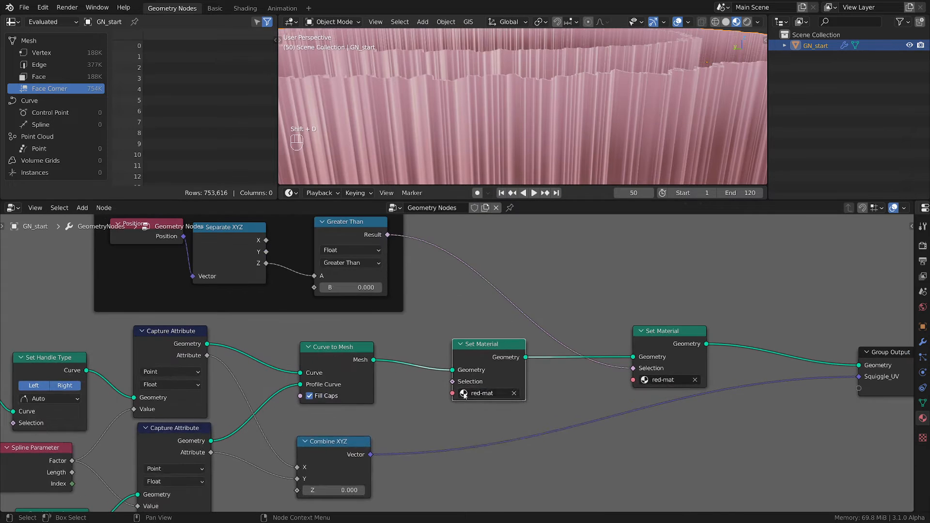
{"action": "left_click", "coordinate": [483, 393]}
{"action": "scroll", "coordinate": [492, 173], "scroll_direction": "down", "scroll_amount": 5}
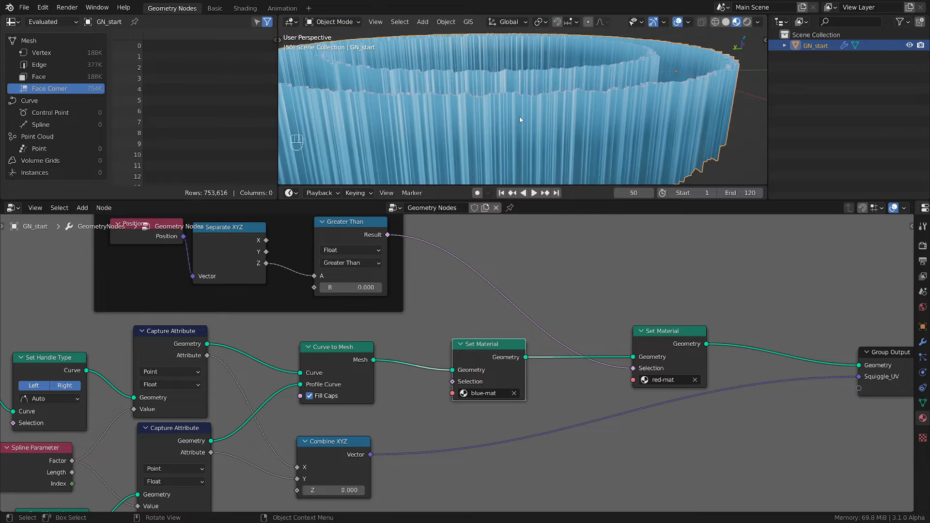
Step: Move the red-mat Set Material node, and slightly the blue-mat one, closer to Curve to Mesh
{"action": "middle_click_drag", "start_coordinate": [492, 173], "coordinate": [586, 175]}
{"action": "scroll", "coordinate": [587, 175], "scroll_direction": "up", "scroll_amount": 8}
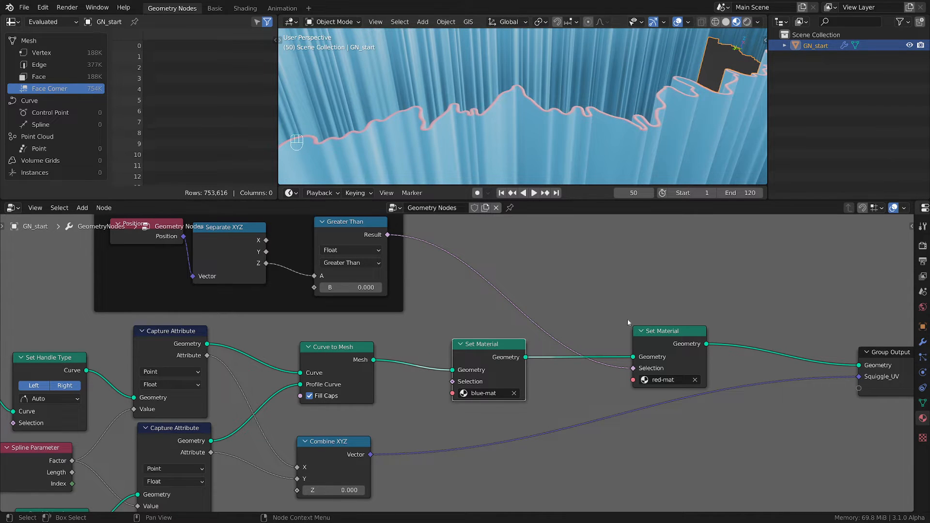
{"action": "left_click_drag", "start_coordinate": [660, 341], "coordinate": [633, 326]}
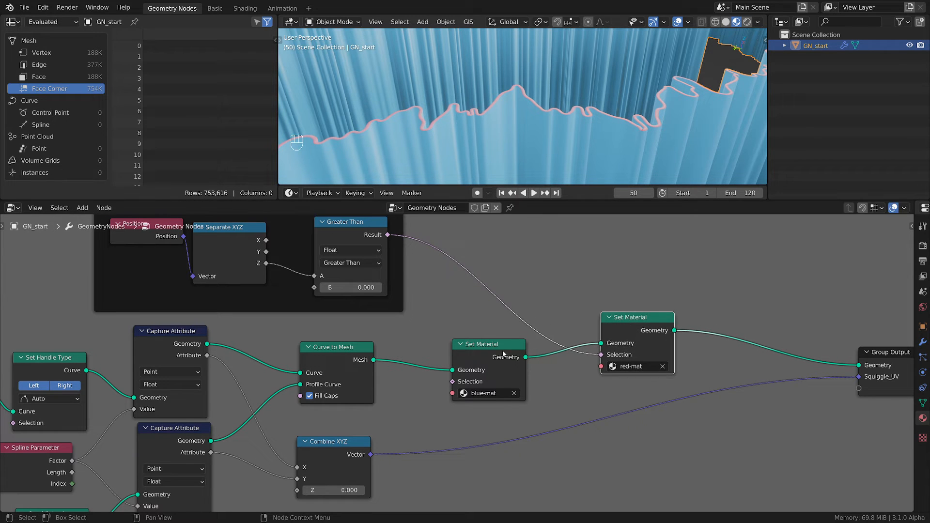
{"action": "mouse_move", "coordinate": [504, 350]}
{"action": "left_mouse_down"}
{"action": "mouse_move", "coordinate": [477, 339]}
{"action": "mouse_move", "coordinate": [491, 348]}
{"action": "left_mouse_up"}
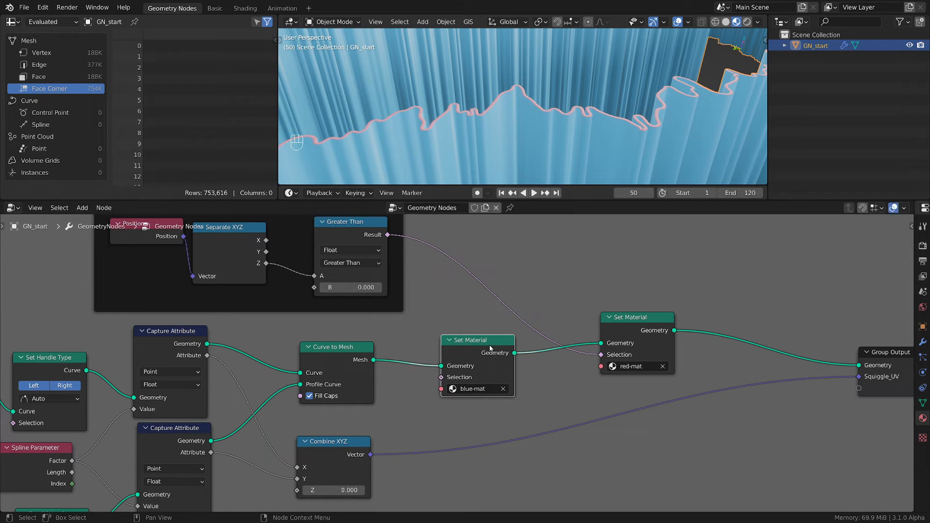
{"action": "left_click_drag", "start_coordinate": [619, 357], "coordinate": [601, 366]}
{"action": "scroll", "coordinate": [408, 273], "scroll_direction": "down", "scroll_amount": 4}
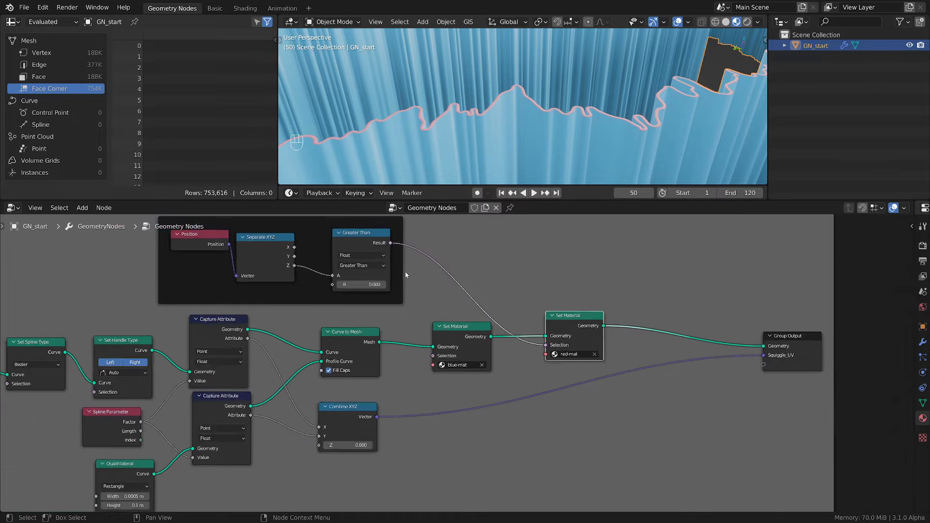
{"action": "scroll", "coordinate": [315, 359], "scroll_direction": "down", "scroll_amount": 2}
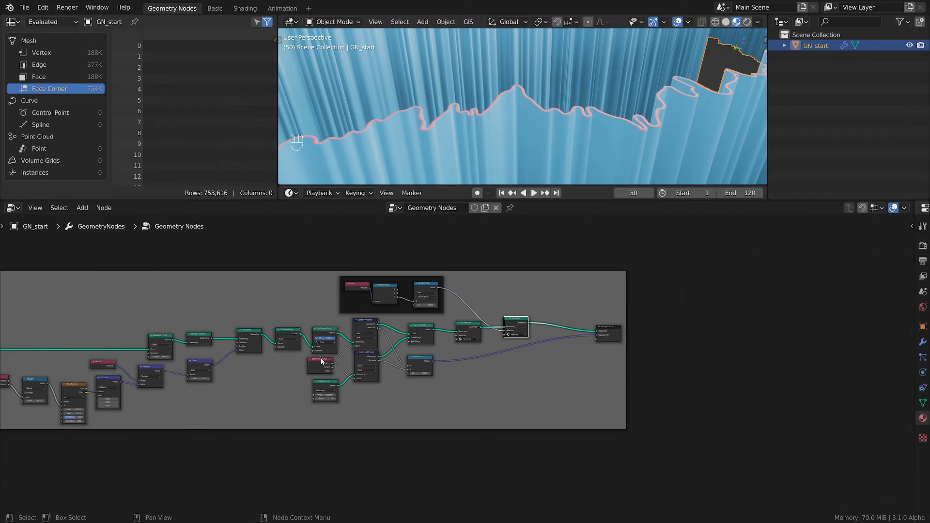
{"action": "scroll", "coordinate": [327, 360], "scroll_direction": "up", "scroll_amount": 3}
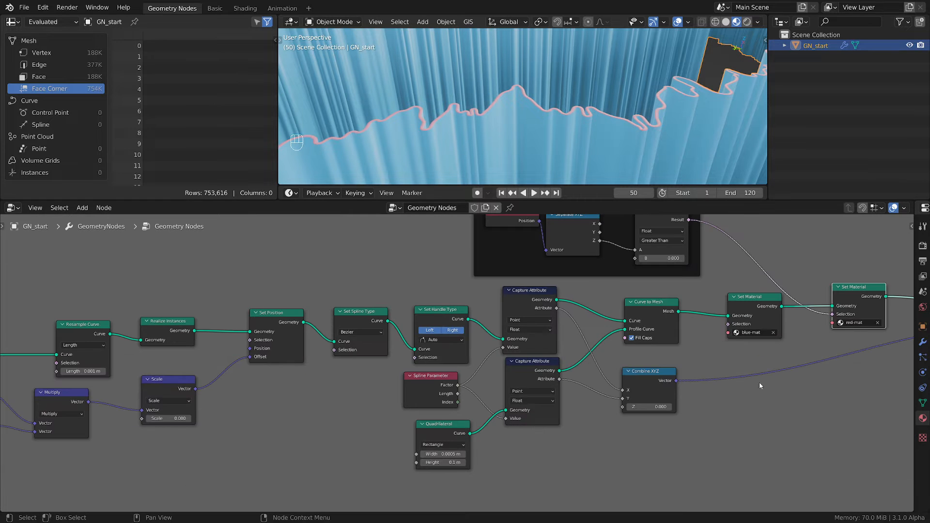
{"action": "scroll", "coordinate": [794, 382], "scroll_direction": "up", "scroll_amount": 2}
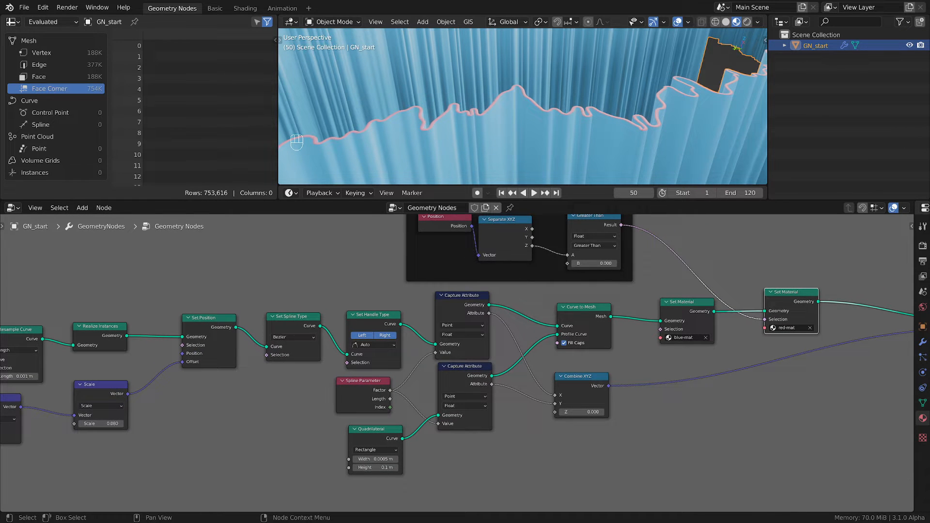
Step: Draw an annotation stroke across the outer wall of the ribbon ring in the 3D view and erase it
{"action": "scroll", "coordinate": [559, 104], "scroll_direction": "down", "scroll_amount": 6}
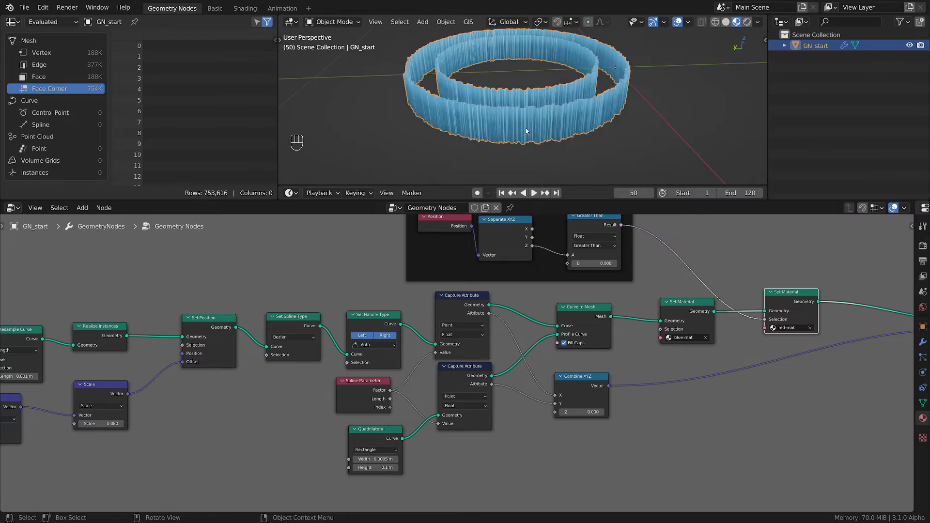
{"action": "scroll", "coordinate": [502, 121], "scroll_direction": "up", "scroll_amount": 2}
{"action": "key", "text": "d"}
{"action": "key", "text": "d"}
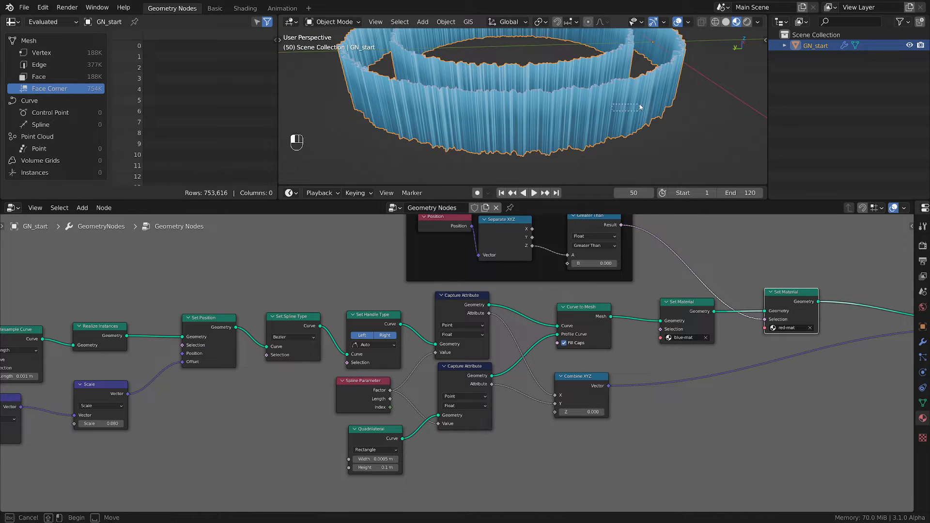
{"action": "left_click_drag", "start_coordinate": [601, 113], "coordinate": [682, 102]}
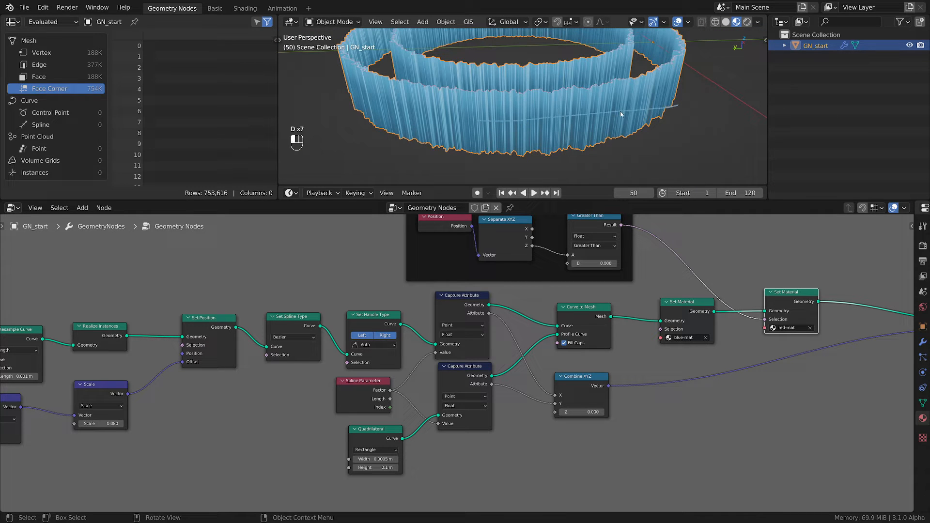
{"action": "mouse_move", "coordinate": [621, 111]}
{"action": "left_mouse_down"}
{"action": "mouse_move", "coordinate": [710, 92]}
{"action": "mouse_move", "coordinate": [589, 124]}
{"action": "left_mouse_up"}
{"action": "mouse_move", "coordinate": [589, 124]}
{"action": "right_mouse_down"}
{"action": "mouse_move", "coordinate": [754, 129]}
{"action": "mouse_move", "coordinate": [544, 100]}
{"action": "right_mouse_up"}
Step: Move the Combine XYZ node closer to the two Capture Attribute nodes
{"action": "scroll", "coordinate": [620, 450], "scroll_direction": "up", "scroll_amount": 3}
{"action": "middle_click_drag", "start_coordinate": [620, 451], "coordinate": [583, 422]}
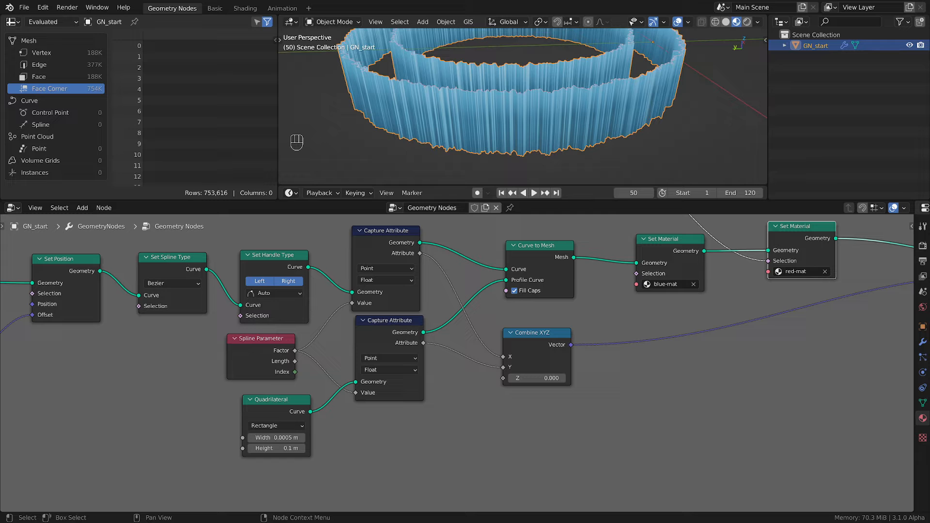
{"action": "middle_click_drag", "start_coordinate": [498, 422], "coordinate": [466, 429]}
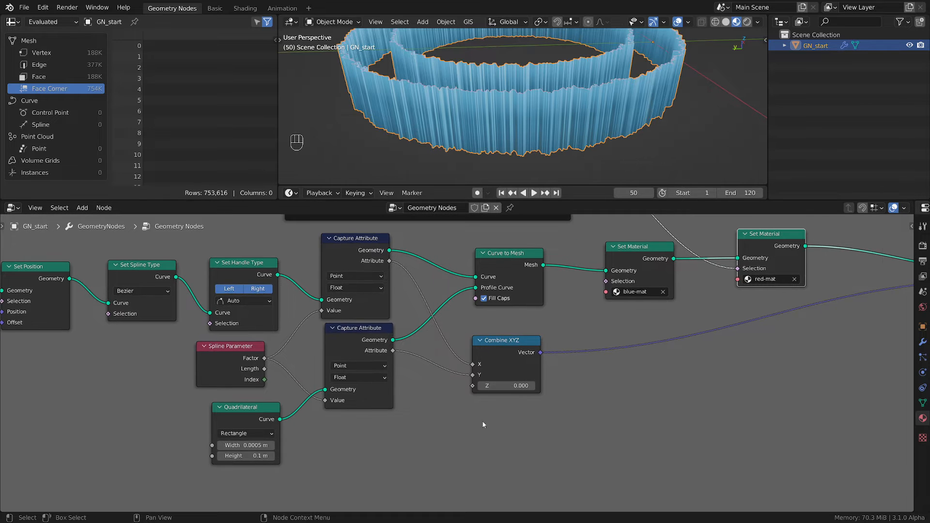
{"action": "scroll", "coordinate": [540, 405], "scroll_direction": "down", "scroll_amount": 1}
{"action": "middle_click_drag", "start_coordinate": [538, 398], "coordinate": [507, 401]}
{"action": "left_click_drag", "start_coordinate": [478, 354], "coordinate": [450, 365]}
{"action": "middle_click_drag", "start_coordinate": [588, 374], "coordinate": [528, 380]}
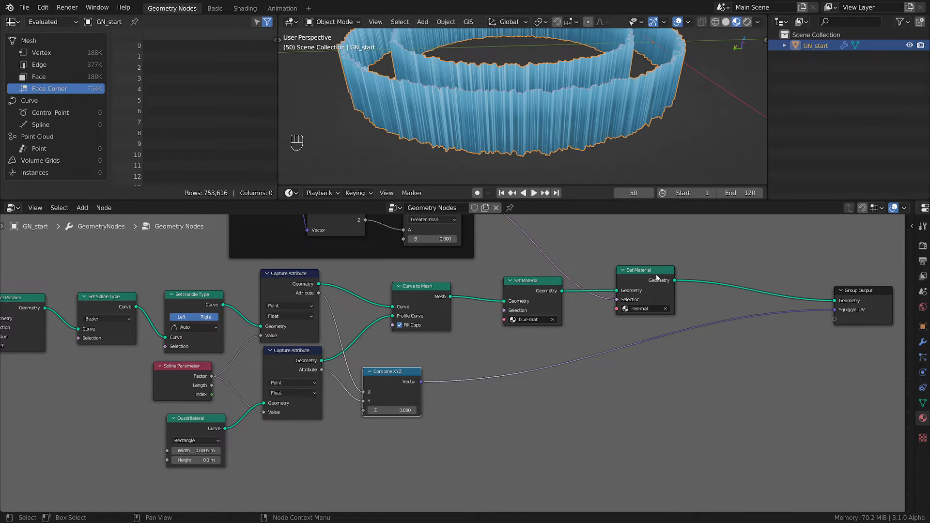
Step: Shift the red-mat Set Material toward Group Output and insert a Boolean Math node set to Or on its Selection link
{"action": "left_click_drag", "start_coordinate": [657, 278], "coordinate": [705, 270]}
{"action": "key", "text": "shift+a"}
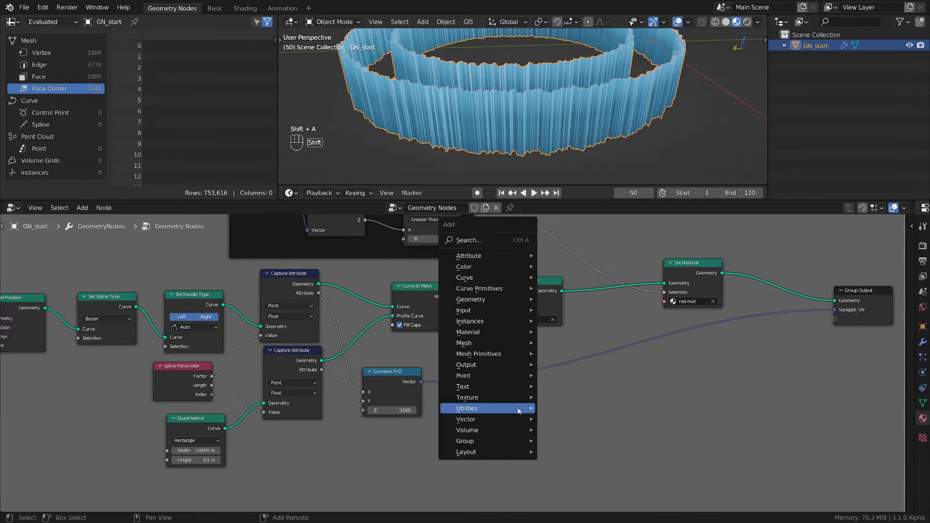
{"action": "mouse_move", "coordinate": [519, 409]}
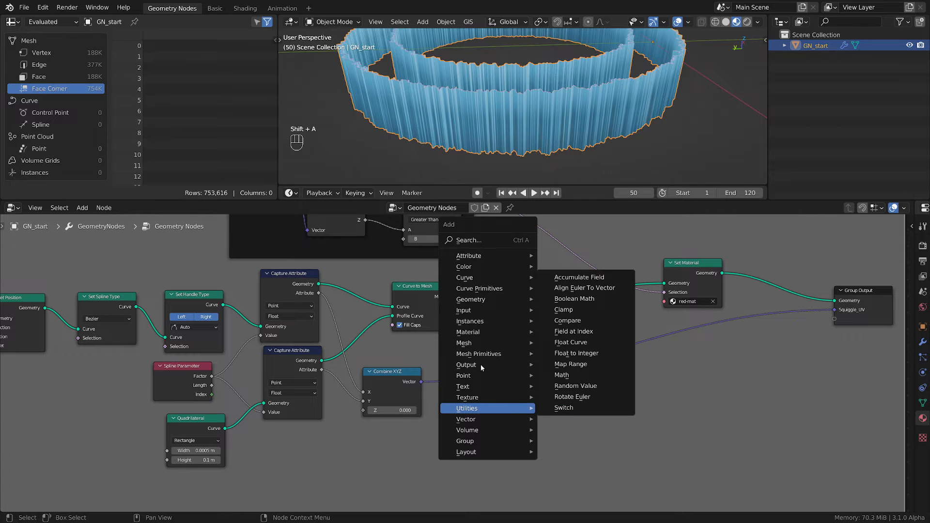
{"action": "left_click", "coordinate": [582, 299]}
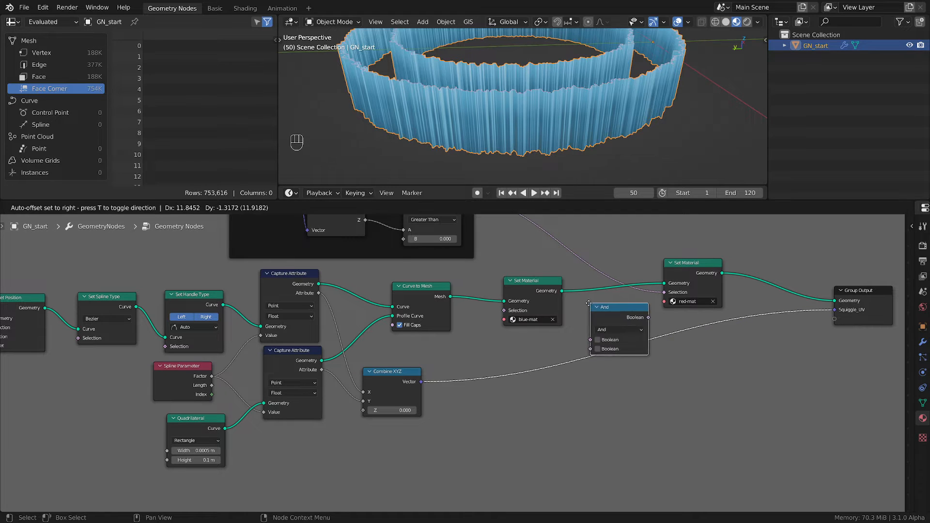
{"action": "left_click", "coordinate": [574, 242]}
{"action": "left_click", "coordinate": [605, 269]}
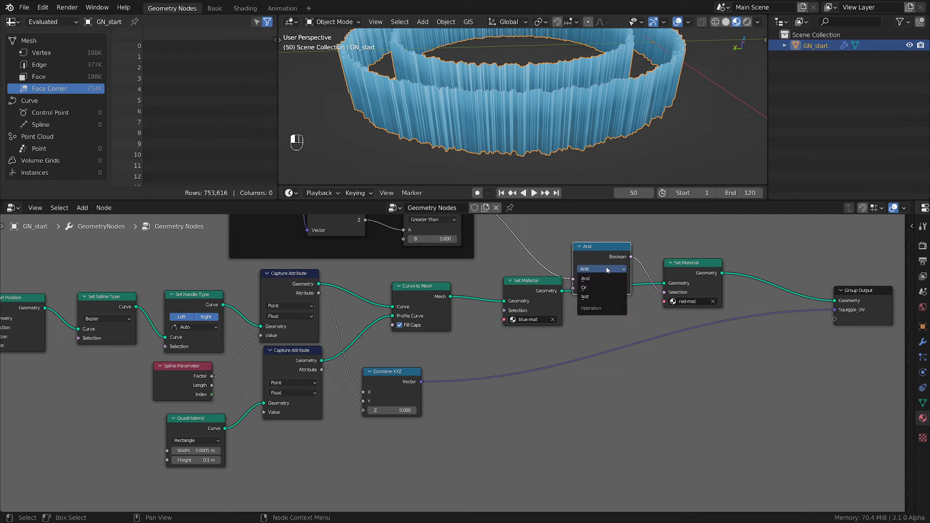
{"action": "left_click", "coordinate": [603, 280]}
{"action": "left_click_drag", "start_coordinate": [616, 258], "coordinate": [617, 249]}
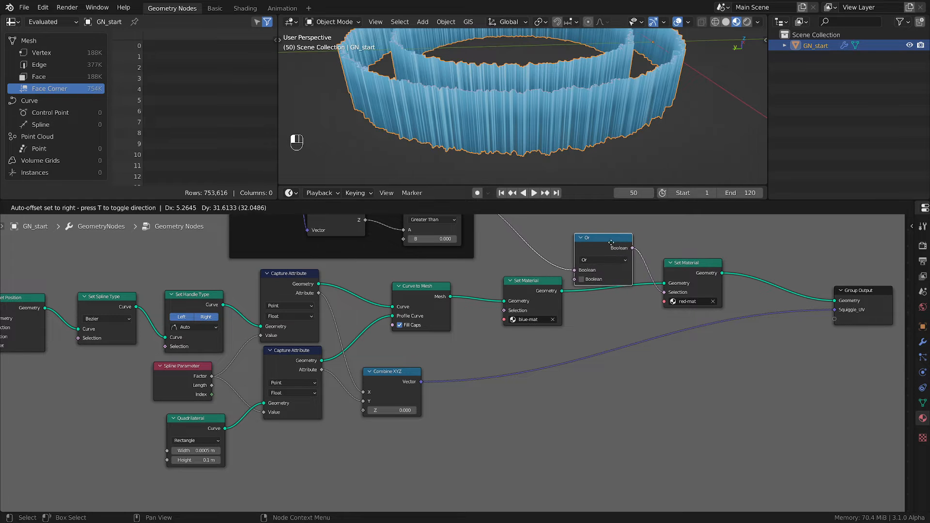
{"action": "scroll", "coordinate": [605, 293], "scroll_direction": "up", "scroll_amount": 1}
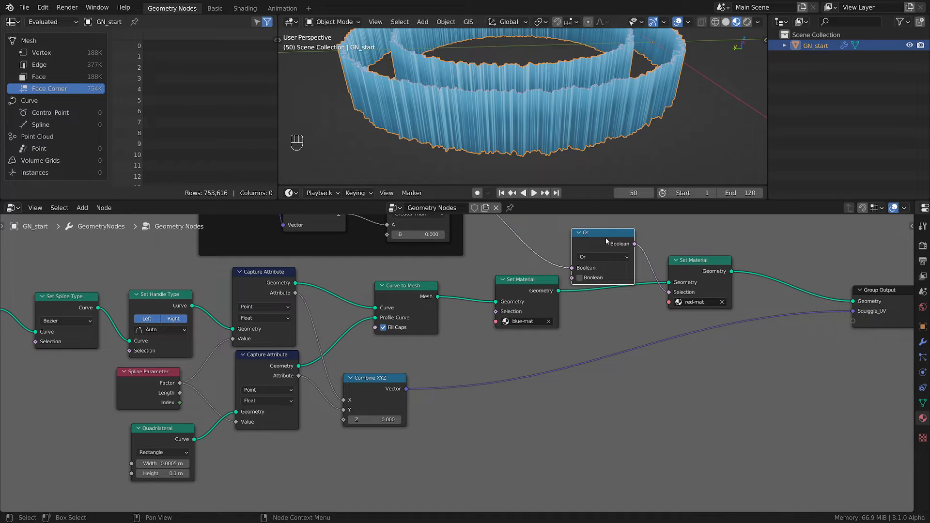
{"action": "left_click_drag", "start_coordinate": [606, 237], "coordinate": [614, 238]}
Step: Add an Index input node between Combine XYZ and the blue-mat Set Material node
{"action": "middle_click_drag", "start_coordinate": [563, 100], "coordinate": [568, 112]}
{"action": "scroll", "coordinate": [568, 110], "scroll_direction": "up", "scroll_amount": 2}
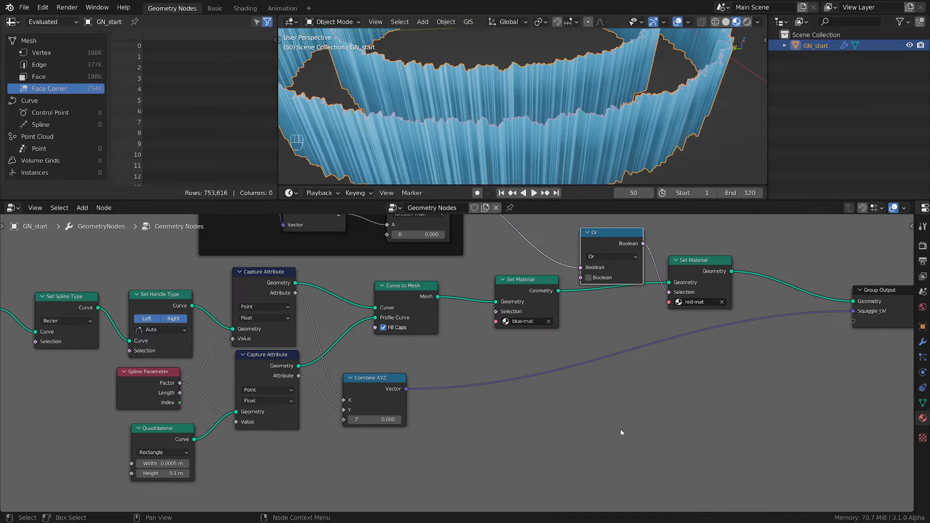
{"action": "middle_click_drag", "start_coordinate": [542, 416], "coordinate": [554, 389]}
{"action": "scroll", "coordinate": [492, 386], "scroll_direction": "up", "scroll_amount": 3}
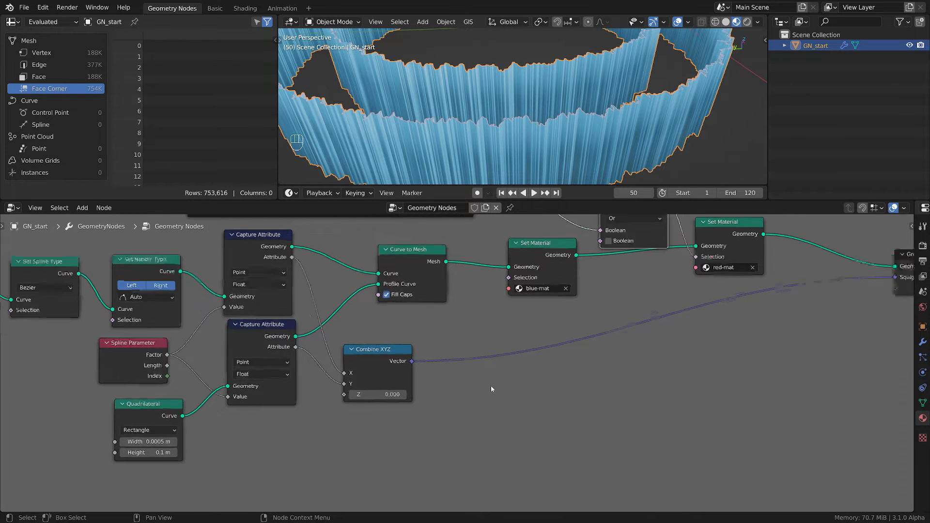
{"action": "key", "text": "shift+a"}
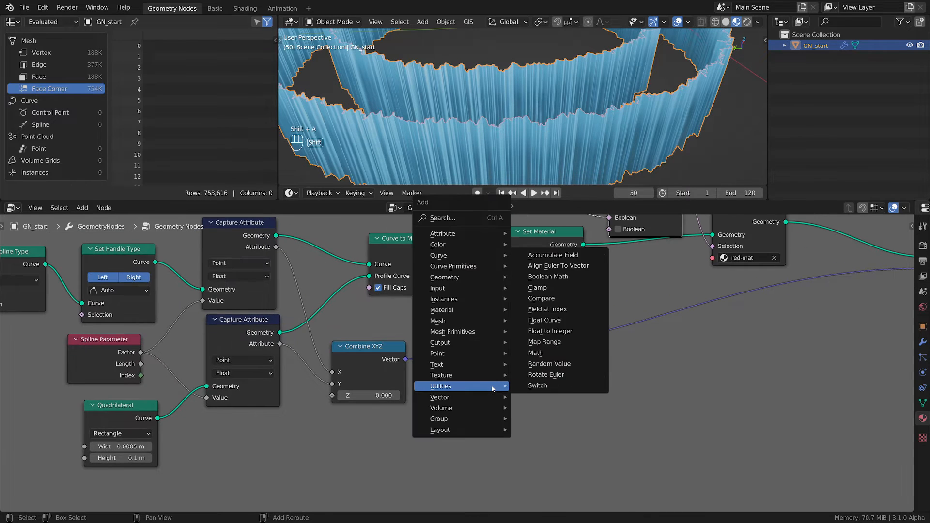
{"action": "mouse_move", "coordinate": [456, 291]}
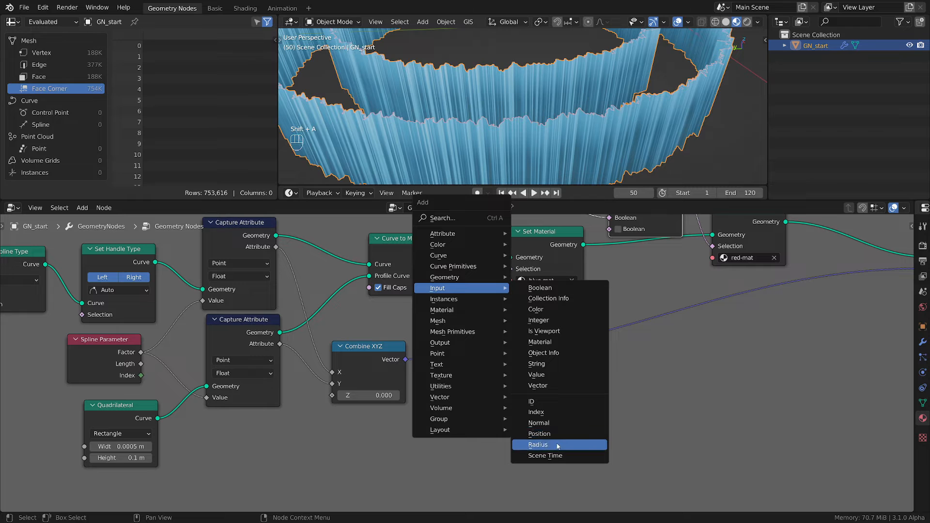
{"action": "left_click", "coordinate": [533, 412]}
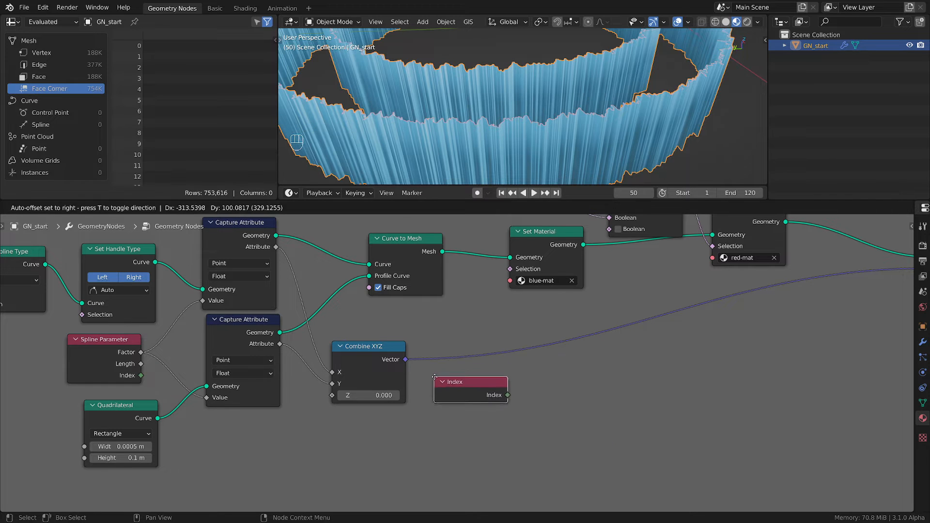
{"action": "left_click", "coordinate": [439, 315]}
Step: Wrap the Index node in a frame, arrange it beneath a raised Combine XYZ node, and save the file
{"action": "scroll", "coordinate": [527, 371], "scroll_direction": "down", "scroll_amount": 2}
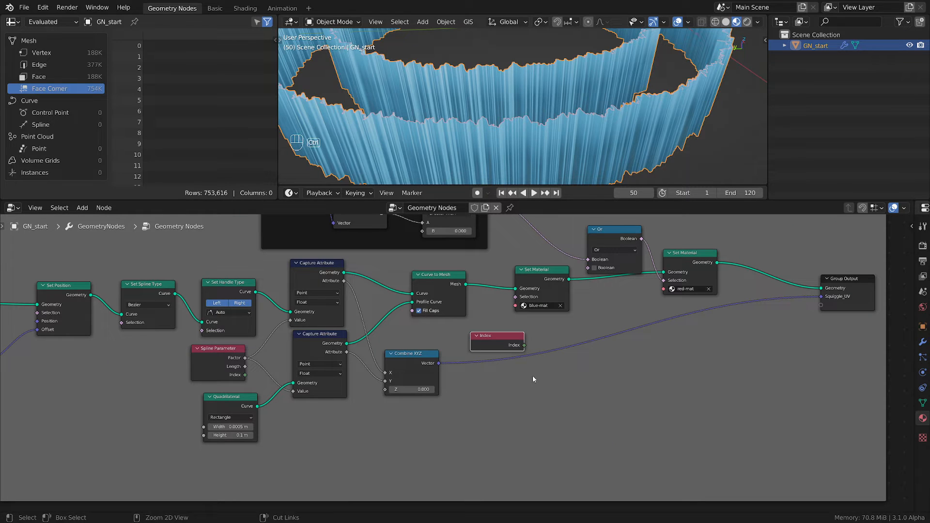
{"action": "key", "text": "ctrl+j"}
{"action": "scroll", "coordinate": [512, 359], "scroll_direction": "up", "scroll_amount": 3}
{"action": "left_click_drag", "start_coordinate": [508, 332], "coordinate": [482, 410]}
{"action": "left_click_drag", "start_coordinate": [374, 340], "coordinate": [418, 306]}
{"action": "left_click_drag", "start_coordinate": [473, 387], "coordinate": [431, 387]}
{"action": "scroll", "coordinate": [542, 369], "scroll_direction": "down", "scroll_amount": 1}
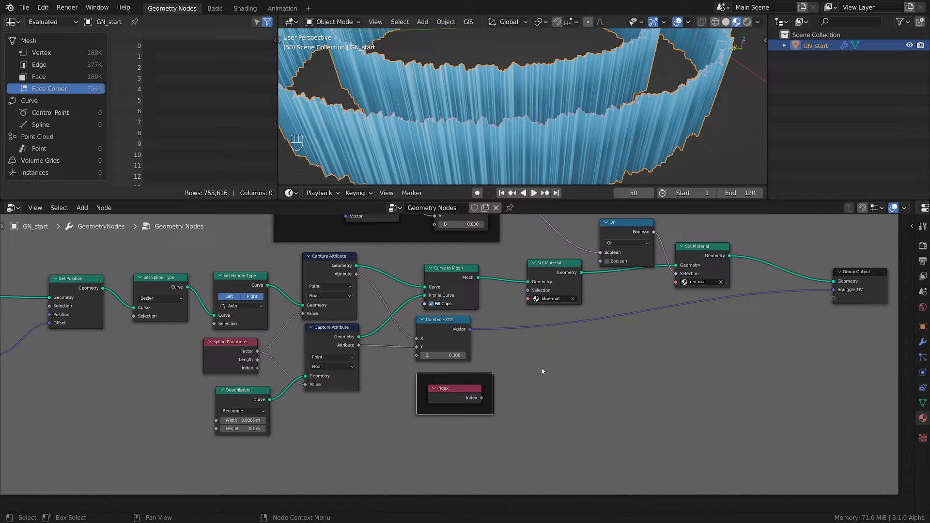
{"action": "key", "text": "ctrl"}
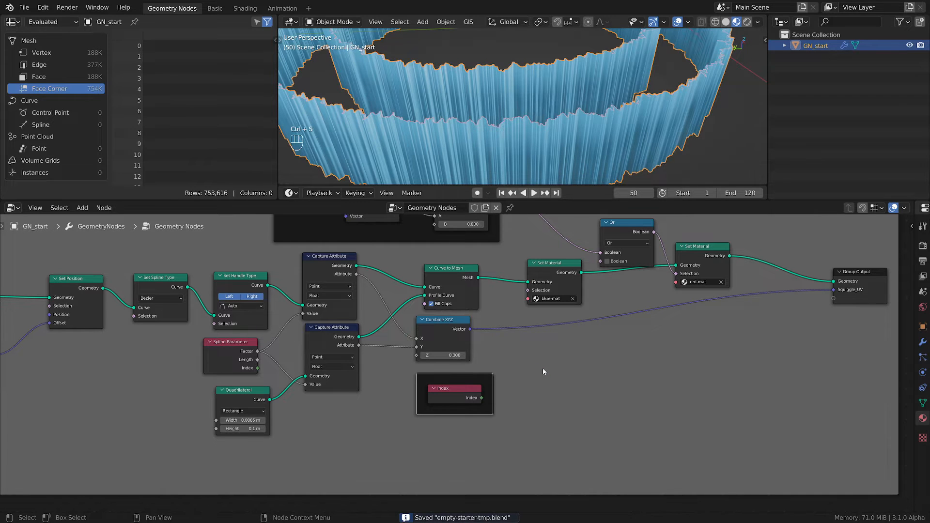
Step: Add a Compare node beside the Index frame and link its Result to the second Boolean input of the Or node
{"action": "scroll", "coordinate": [542, 368], "scroll_direction": "up", "scroll_amount": 1}
{"action": "left_click", "coordinate": [543, 371]}
{"action": "key", "text": "shift+a"}
{"action": "mouse_move", "coordinate": [543, 370]}
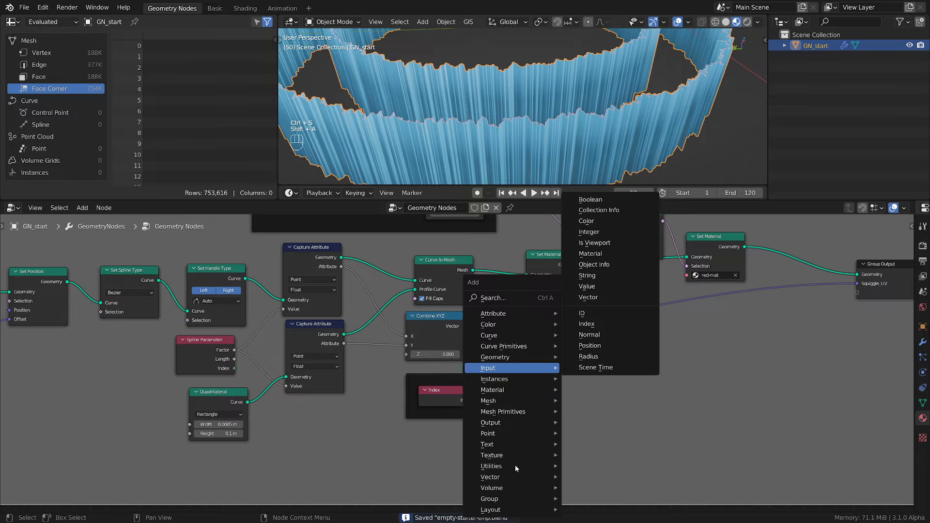
{"action": "mouse_move", "coordinate": [514, 466]}
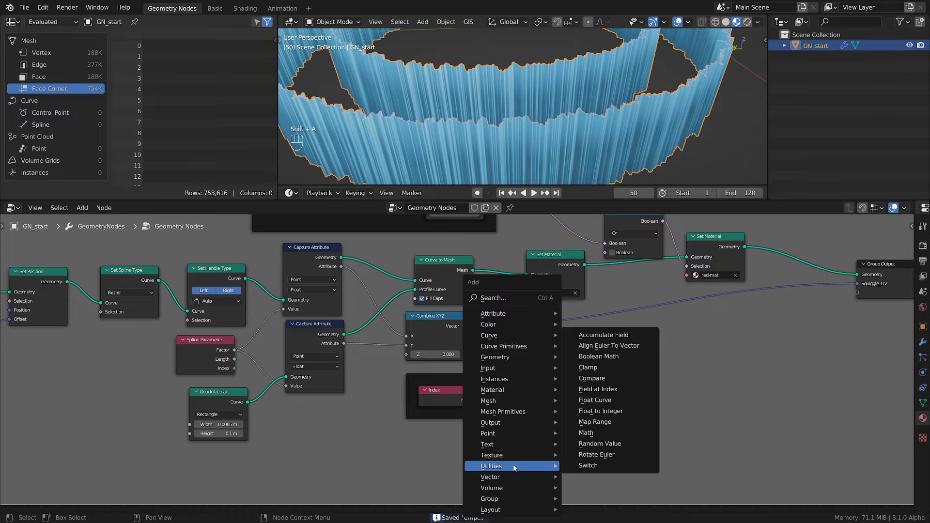
{"action": "left_click", "coordinate": [604, 378]}
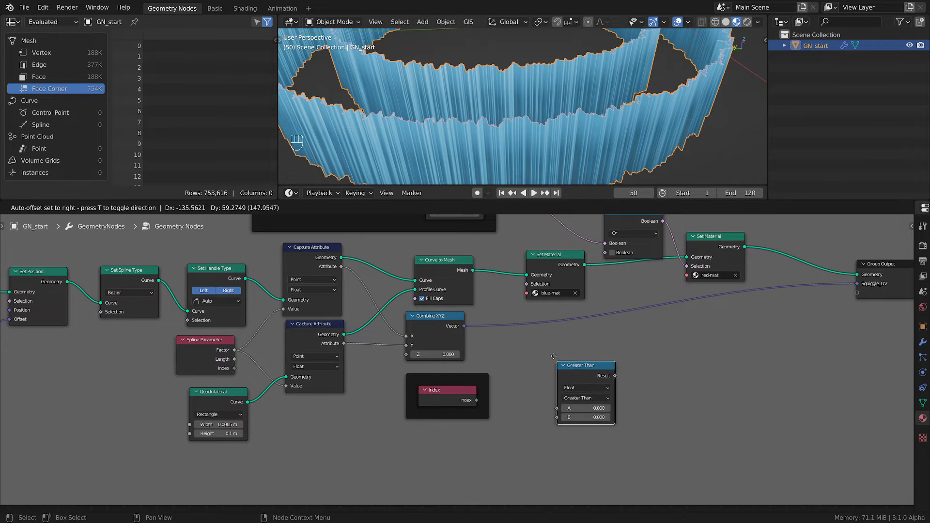
{"action": "left_click", "coordinate": [526, 348]}
{"action": "left_click_drag", "start_coordinate": [588, 368], "coordinate": [592, 360]}
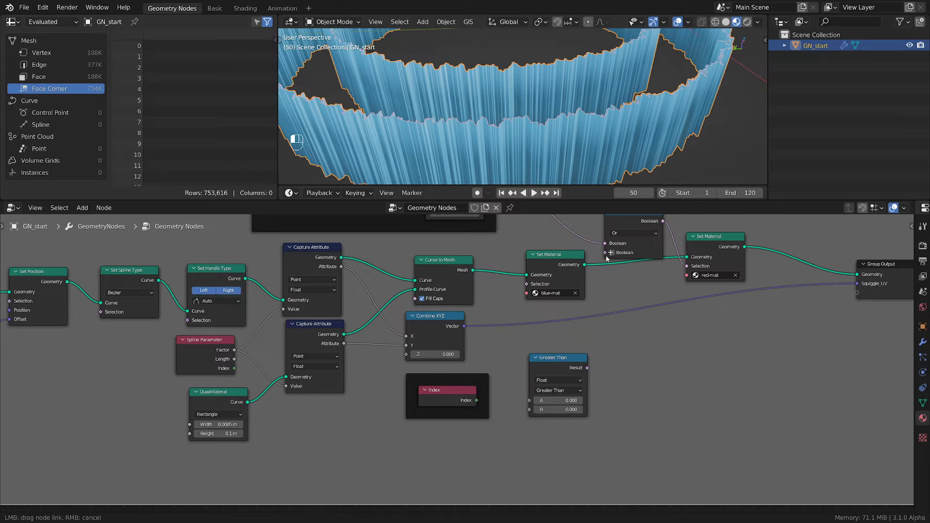
Step: Connect the Greater Than result to the Or node's second Boolean input and place Greater Than inside the Index node's frame
{"action": "left_click_drag", "start_coordinate": [606, 254], "coordinate": [606, 253]}
{"action": "scroll", "coordinate": [570, 426], "scroll_direction": "up", "scroll_amount": 2}
{"action": "left_click_drag", "start_coordinate": [428, 367], "coordinate": [437, 373]}
{"action": "left_click_drag", "start_coordinate": [543, 353], "coordinate": [551, 345]}
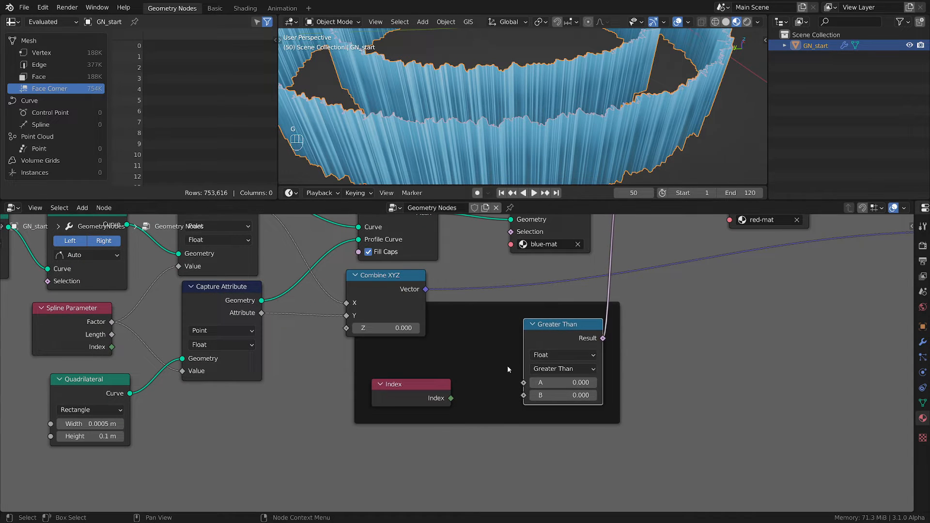
Step: Move the frame holding the Index and Greater Than nodes below the Combine XYZ node
{"action": "left_click", "coordinate": [502, 350]}
{"action": "key", "text": "g"}
{"action": "left_click", "coordinate": [469, 412]}
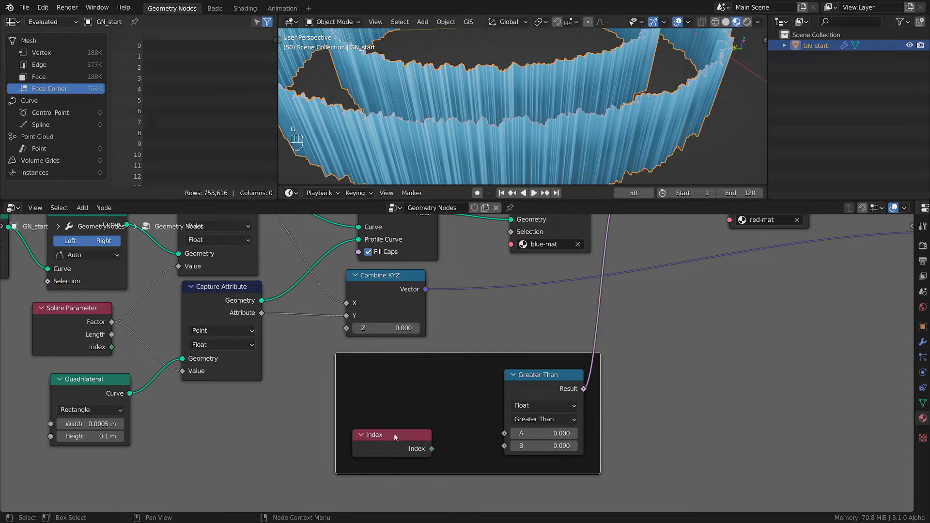
Step: Feed Index into the A input of the comparison node and change its operation to Less Than
{"action": "left_click_drag", "start_coordinate": [395, 437], "coordinate": [504, 433]}
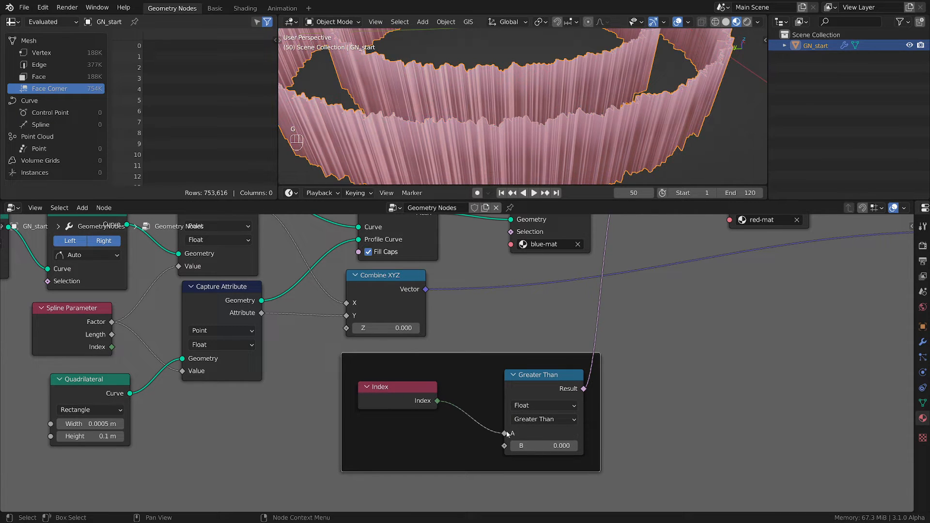
{"action": "left_click", "coordinate": [556, 419]}
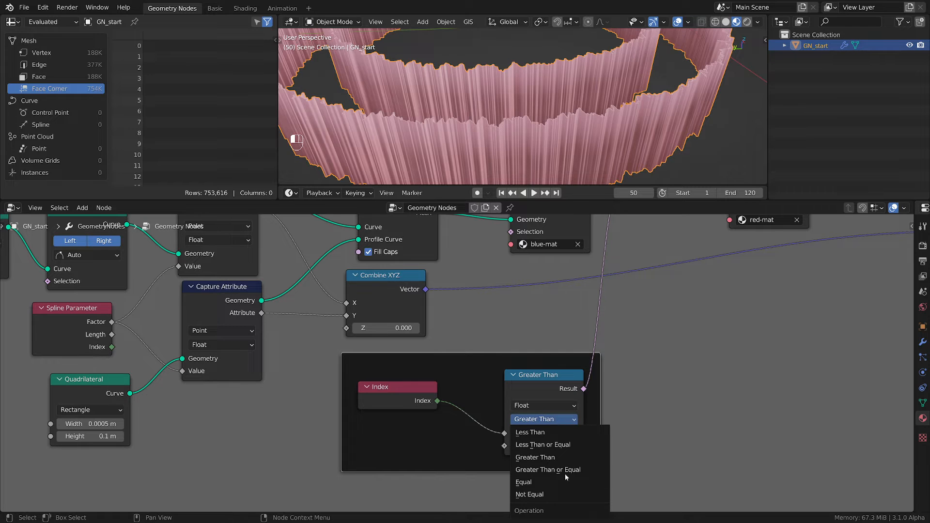
{"action": "left_click", "coordinate": [542, 434]}
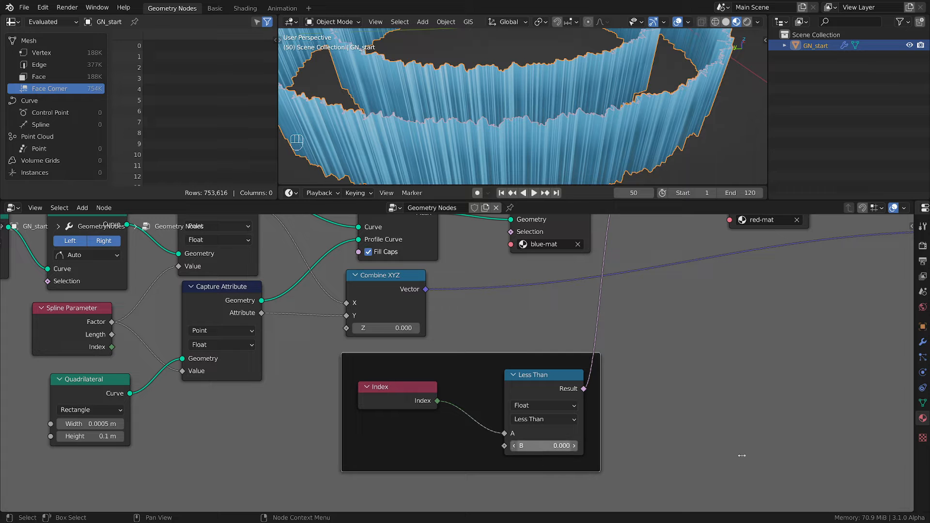
Step: Raise the Less Than node's B value to about 3470.7 and inspect the red-mat region on the rings
{"action": "left_click", "coordinate": [552, 446]}
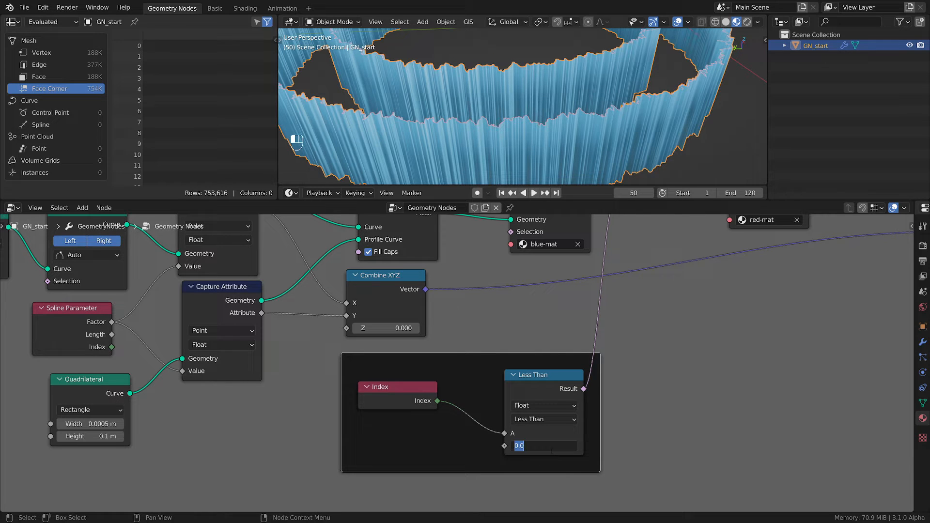
{"action": "left_click", "coordinate": [552, 452]}
{"action": "left_click_drag", "start_coordinate": [546, 446], "coordinate": [1, 199]}
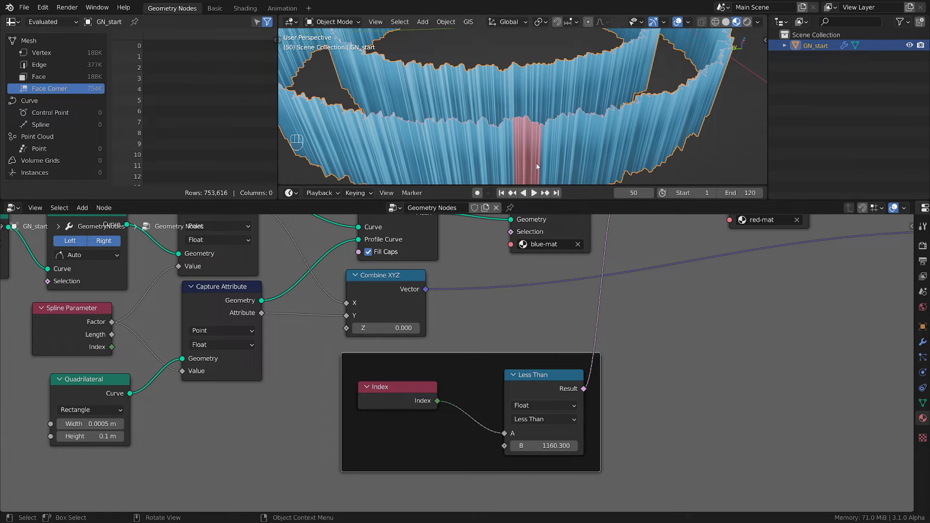
{"action": "scroll", "coordinate": [551, 154], "scroll_direction": "down", "scroll_amount": 5}
{"action": "left_click_drag", "start_coordinate": [545, 446], "coordinate": [568, 473]}
{"action": "left_click", "coordinate": [539, 394]}
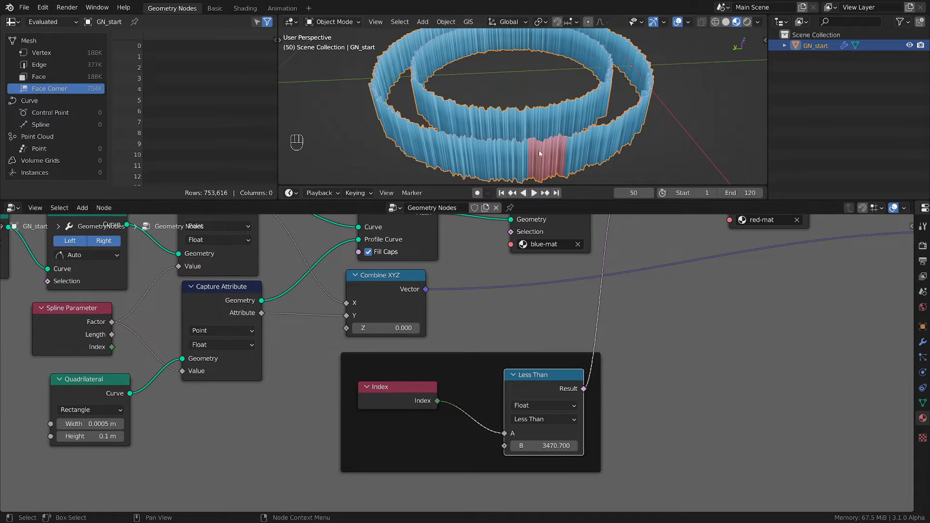
{"action": "scroll", "coordinate": [539, 153], "scroll_direction": "down", "scroll_amount": 3}
{"action": "mouse_move", "coordinate": [539, 145]}
{"action": "middle_mouse_down"}
{"action": "mouse_move", "coordinate": [540, 169]}
{"action": "mouse_move", "coordinate": [523, 138]}
{"action": "mouse_move", "coordinate": [526, 121]}
{"action": "mouse_move", "coordinate": [529, 132]}
{"action": "middle_mouse_up"}
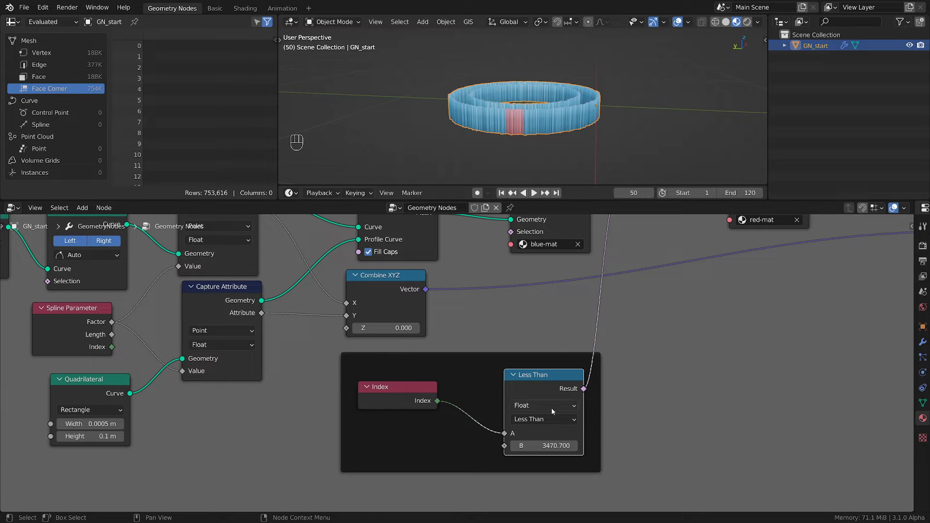
Step: Spread the Index and Less Than nodes apart inside their frame to open space between them
{"action": "left_click_drag", "start_coordinate": [553, 381], "coordinate": [558, 374]}
{"action": "left_click_drag", "start_coordinate": [426, 404], "coordinate": [435, 399]}
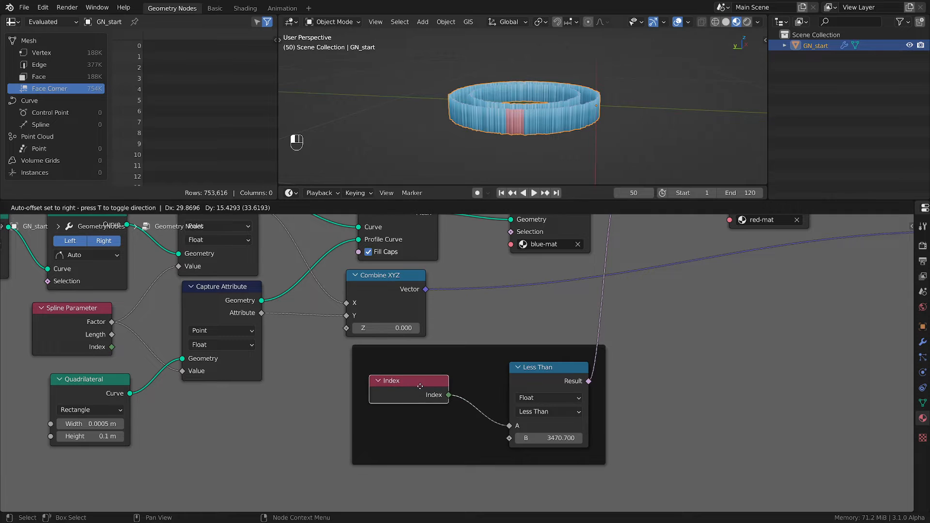
{"action": "left_click_drag", "start_coordinate": [545, 376], "coordinate": [565, 374]}
{"action": "left_click_drag", "start_coordinate": [410, 383], "coordinate": [354, 377]}
{"action": "scroll", "coordinate": [437, 440], "scroll_direction": "up", "scroll_amount": 1}
{"action": "middle_click_drag", "start_coordinate": [364, 391], "coordinate": [405, 384]}
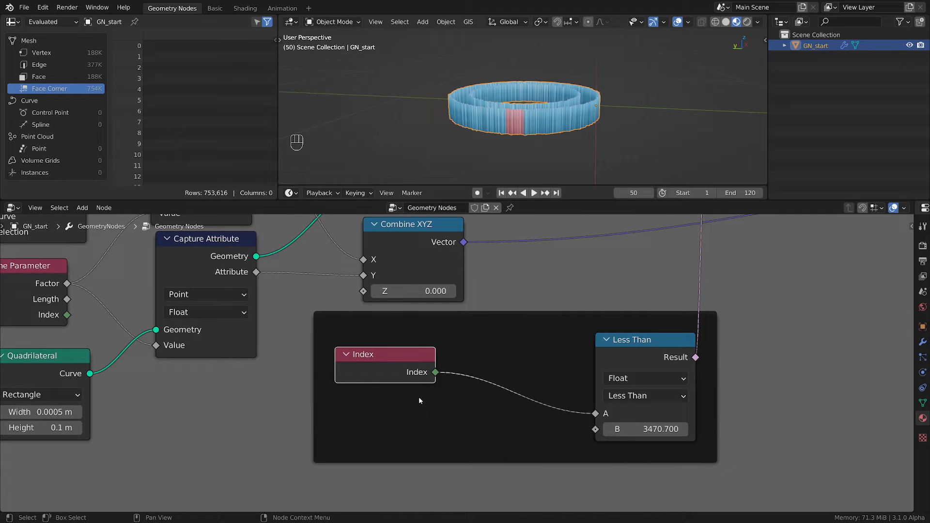
Step: Move the Curve to Mesh and Combine XYZ nodes closer to the two Capture Attribute nodes
{"action": "scroll", "coordinate": [414, 395], "scroll_direction": "down", "scroll_amount": 2}
{"action": "middle_click_drag", "start_coordinate": [395, 392], "coordinate": [482, 414]}
{"action": "scroll", "coordinate": [481, 414], "scroll_direction": "down", "scroll_amount": 1}
{"action": "left_click_drag", "start_coordinate": [403, 261], "coordinate": [405, 263]}
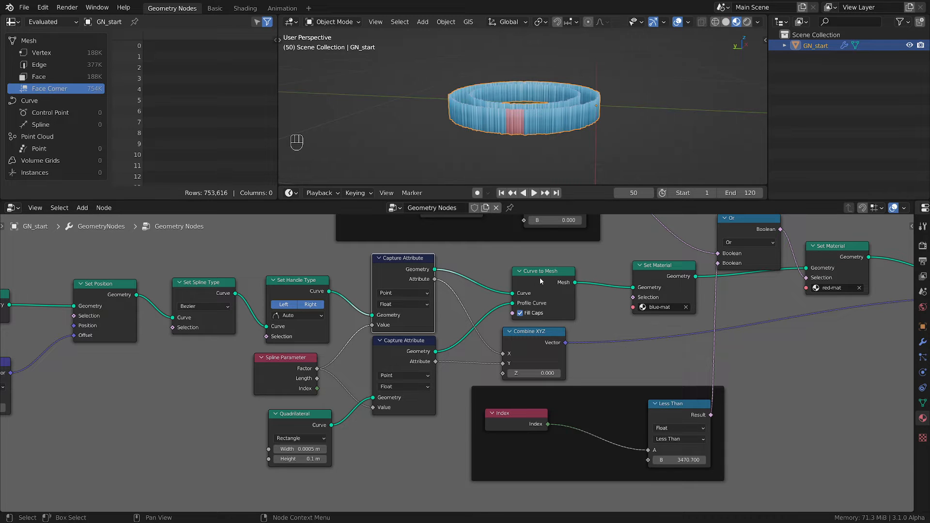
{"action": "left_click_drag", "start_coordinate": [540, 278], "coordinate": [495, 274]}
{"action": "left_click_drag", "start_coordinate": [533, 328], "coordinate": [485, 327]}
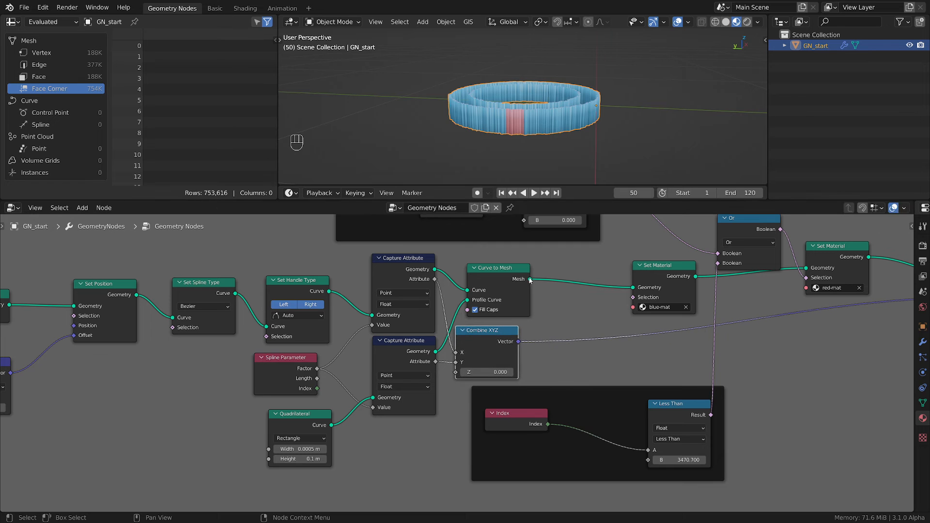
{"action": "mouse_move", "coordinate": [530, 280]}
{"action": "middle_click_drag", "start_coordinate": [560, 363], "coordinate": [487, 343]}
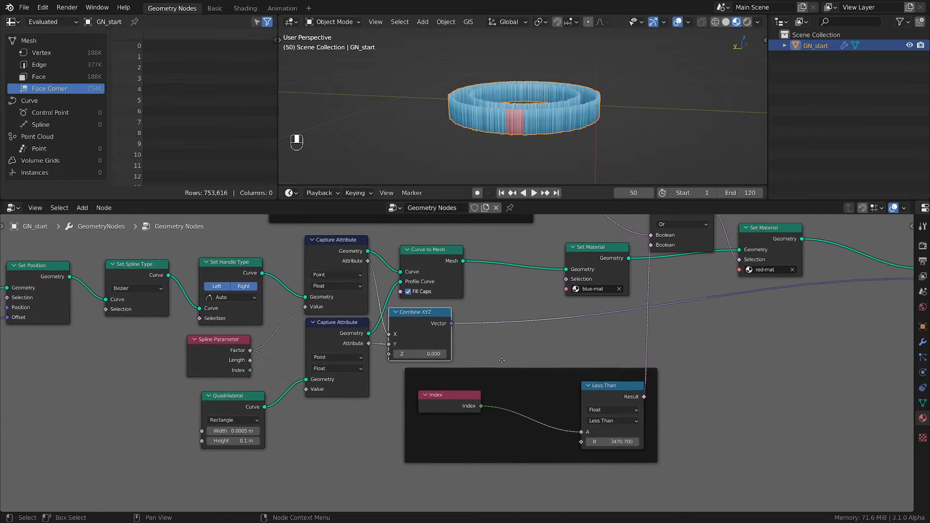
Step: Add a Domain Size node below Index in the frame and connect the Curve to Mesh output to its Geometry input
{"action": "left_click", "coordinate": [494, 441]}
{"action": "key", "text": "shift+a"}
{"action": "mouse_move", "coordinate": [495, 438]}
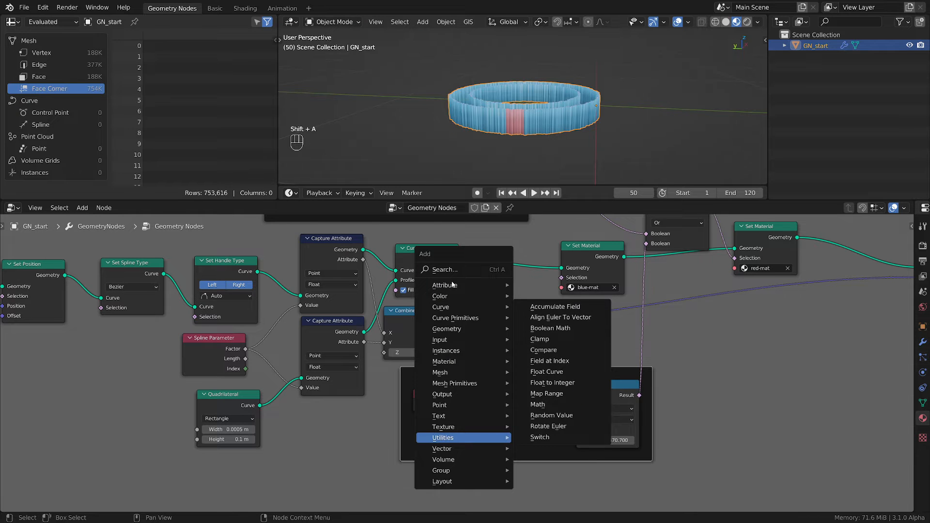
{"action": "mouse_move", "coordinate": [453, 286]}
{"action": "left_click", "coordinate": [548, 308]}
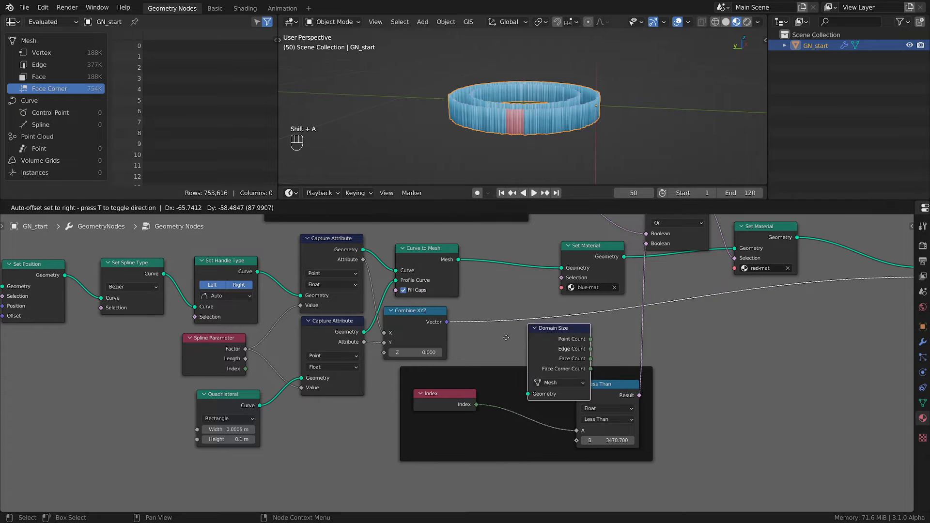
{"action": "left_click", "coordinate": [461, 427]}
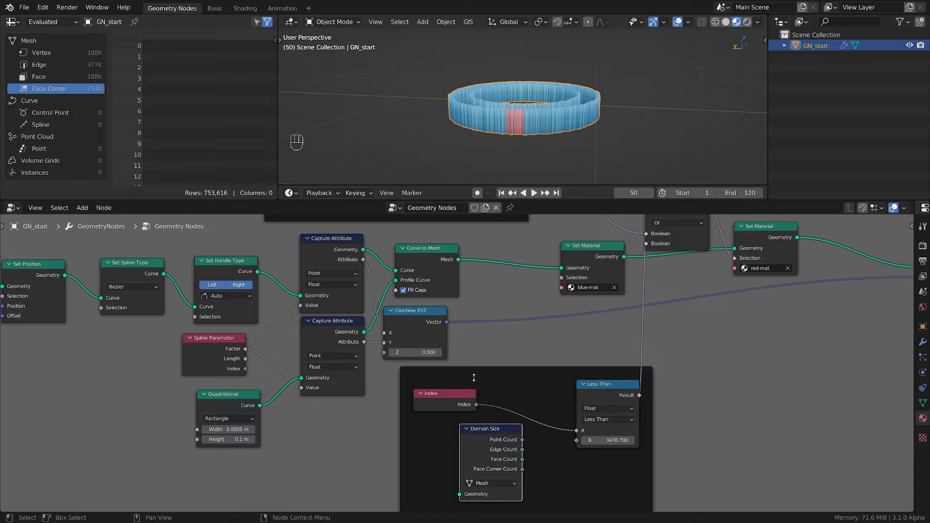
{"action": "left_click_drag", "start_coordinate": [459, 494], "coordinate": [458, 253]}
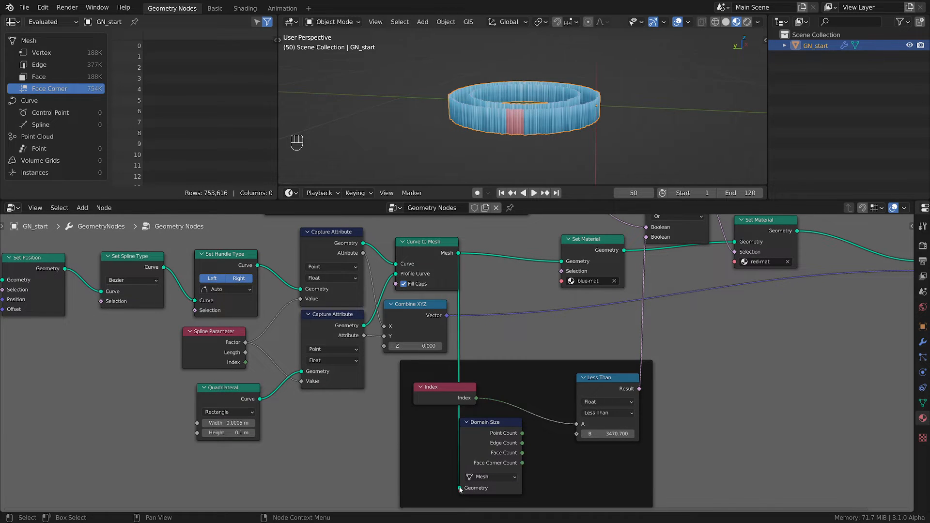
Step: Shift Less Than away from Domain Size and add a Map Range node beside Domain Size inside the frame
{"action": "scroll", "coordinate": [514, 479], "scroll_direction": "up", "scroll_amount": 2}
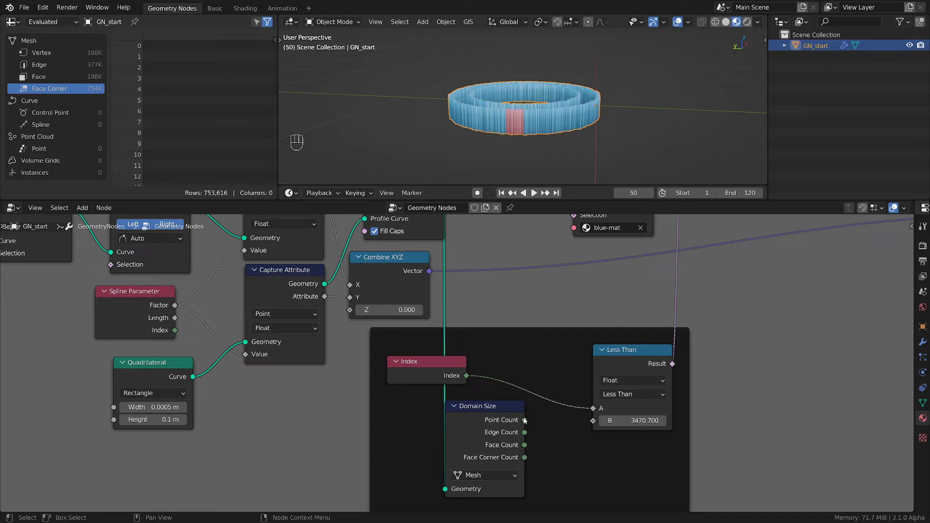
{"action": "left_click_drag", "start_coordinate": [613, 353], "coordinate": [643, 347]}
{"action": "scroll", "coordinate": [635, 350], "scroll_direction": "down", "scroll_amount": 5}
{"action": "left_click_drag", "start_coordinate": [561, 368], "coordinate": [557, 388]}
{"action": "scroll", "coordinate": [598, 399], "scroll_direction": "up", "scroll_amount": 2}
{"action": "middle_click_drag", "start_coordinate": [598, 398], "coordinate": [530, 386]}
{"action": "key", "text": "shift+a"}
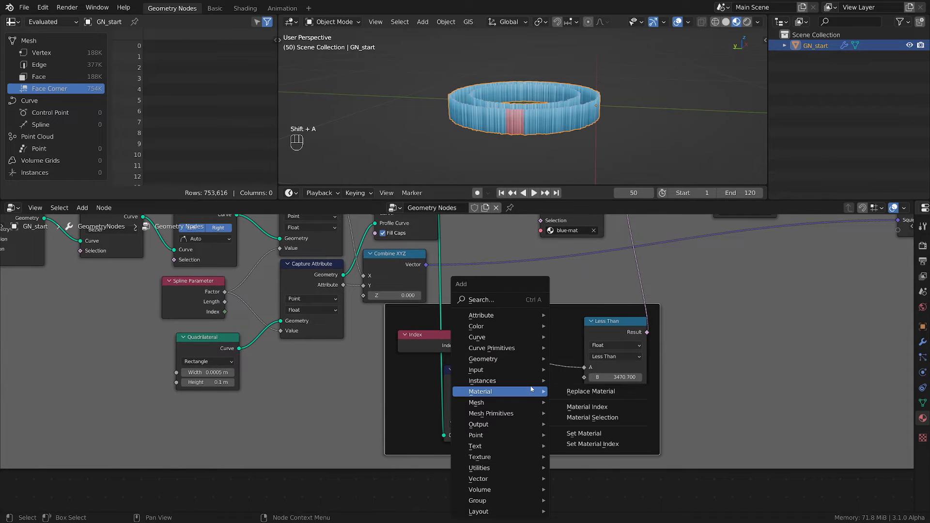
{"action": "mouse_move", "coordinate": [495, 468]}
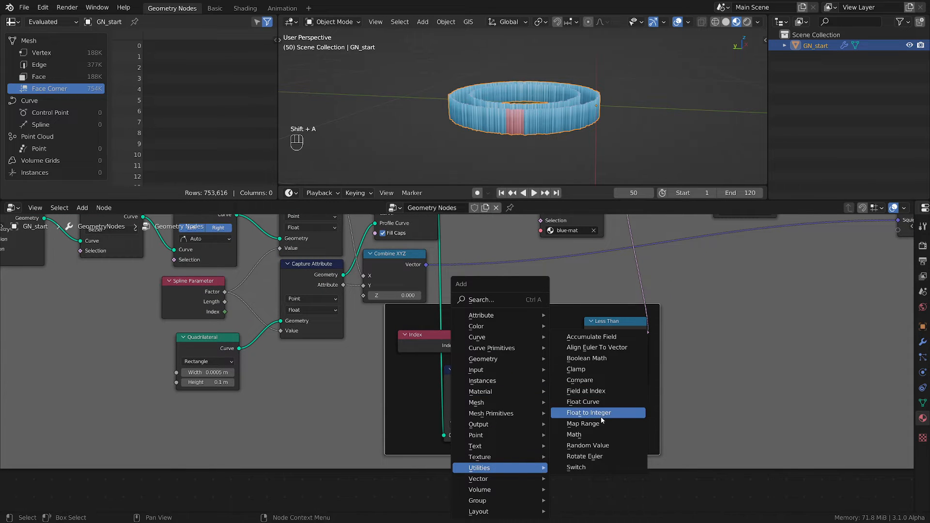
{"action": "left_click", "coordinate": [582, 423]}
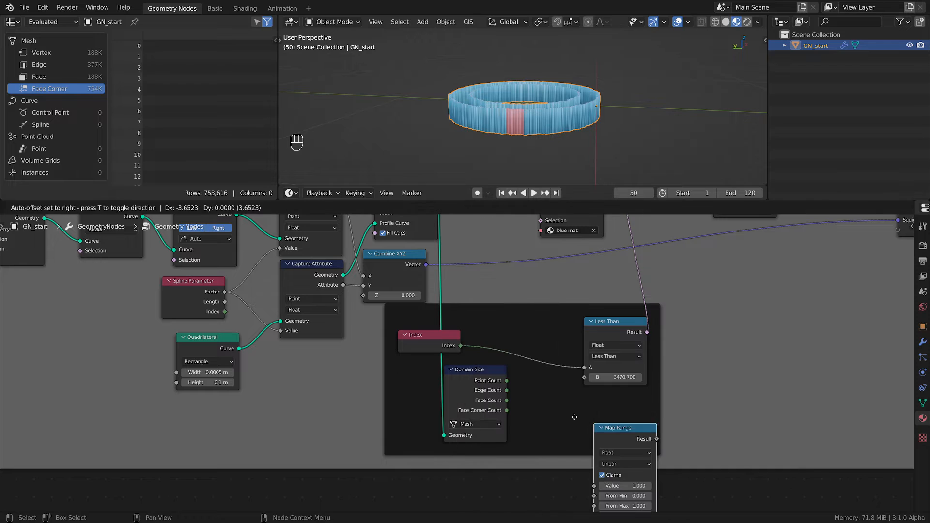
{"action": "left_click", "coordinate": [519, 397]}
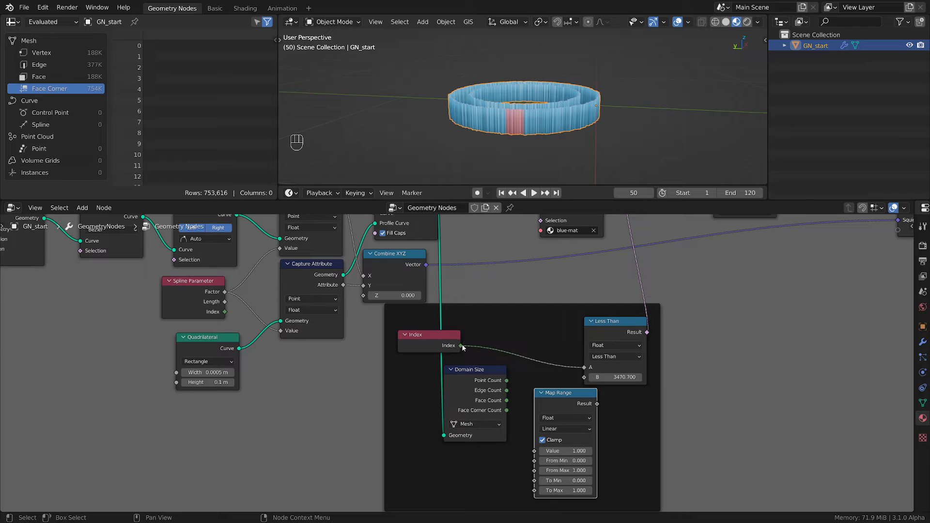
Step: Route Index through the Map Range Value input into Less Than's A input, placing Map Range between the two nodes
{"action": "left_click_drag", "start_coordinate": [462, 347], "coordinate": [496, 390]}
{"action": "left_click_drag", "start_coordinate": [536, 450], "coordinate": [536, 452]}
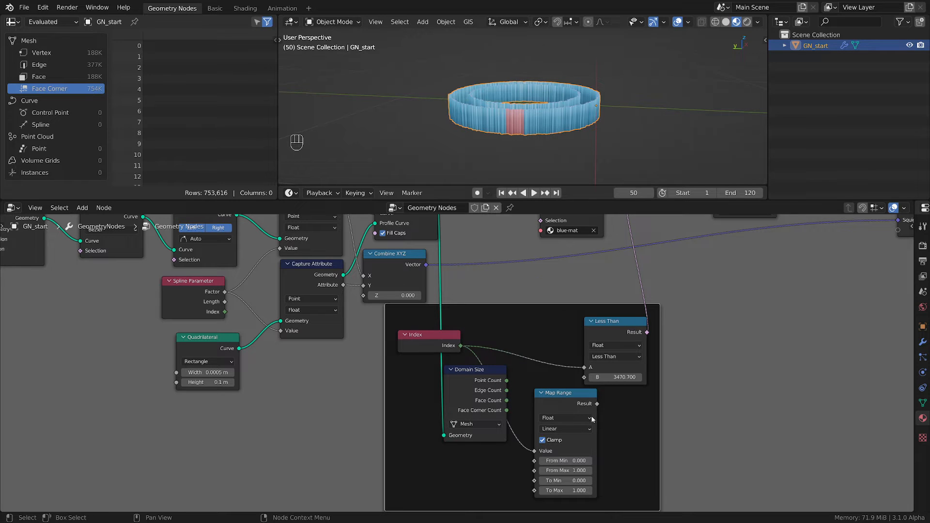
{"action": "left_click_drag", "start_coordinate": [607, 330], "coordinate": [641, 326]}
{"action": "left_click_drag", "start_coordinate": [598, 404], "coordinate": [619, 365]}
{"action": "left_click_drag", "start_coordinate": [566, 394], "coordinate": [566, 324]}
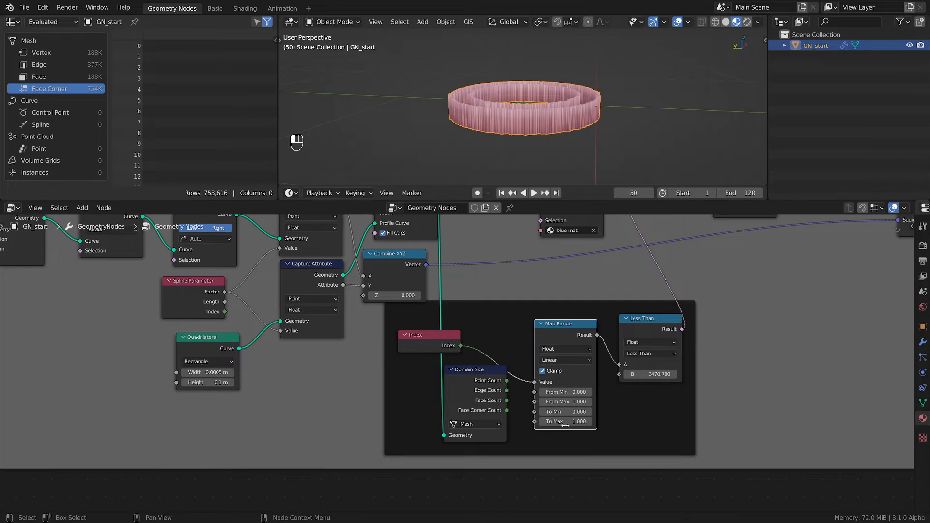
Step: Set the Less Than node's B value to 0
{"action": "scroll", "coordinate": [566, 426], "scroll_direction": "up", "scroll_amount": 3}
{"action": "left_click", "coordinate": [677, 360]}
{"action": "type", "text": "0"}
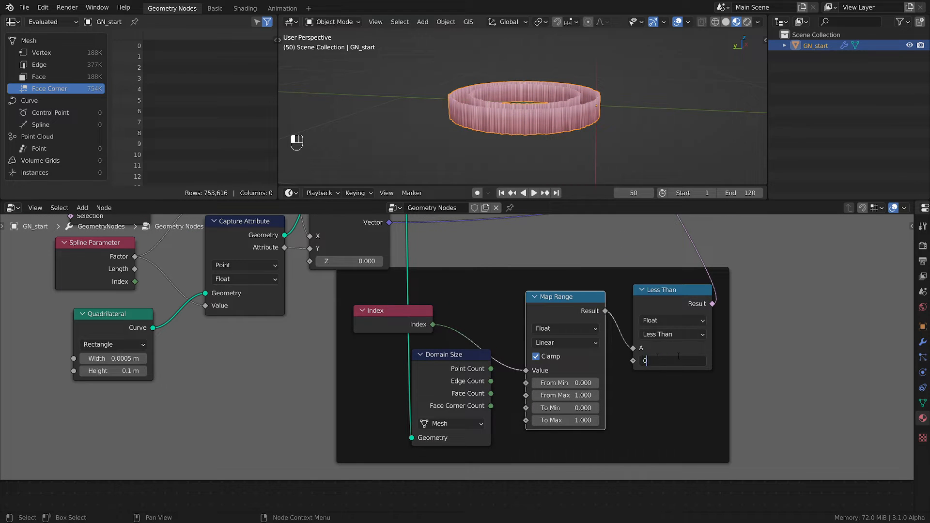
{"action": "key", "text": "Return"}
Step: Connect Domain Size's Point Count to Map Range's From Max and hide the unused Domain Size sockets
{"action": "left_click_drag", "start_coordinate": [431, 366], "coordinate": [420, 386]}
{"action": "scroll", "coordinate": [556, 395], "scroll_direction": "up", "scroll_amount": 1}
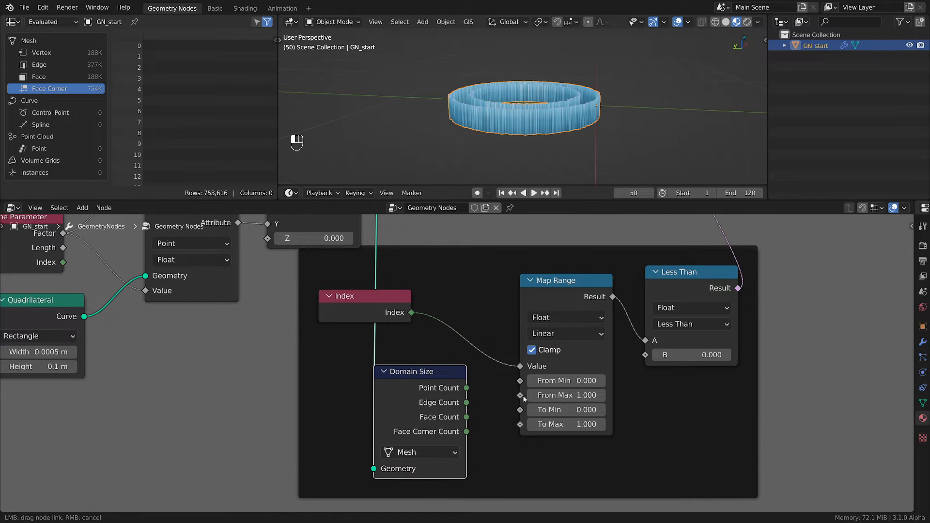
{"action": "left_click_drag", "start_coordinate": [524, 398], "coordinate": [421, 388]}
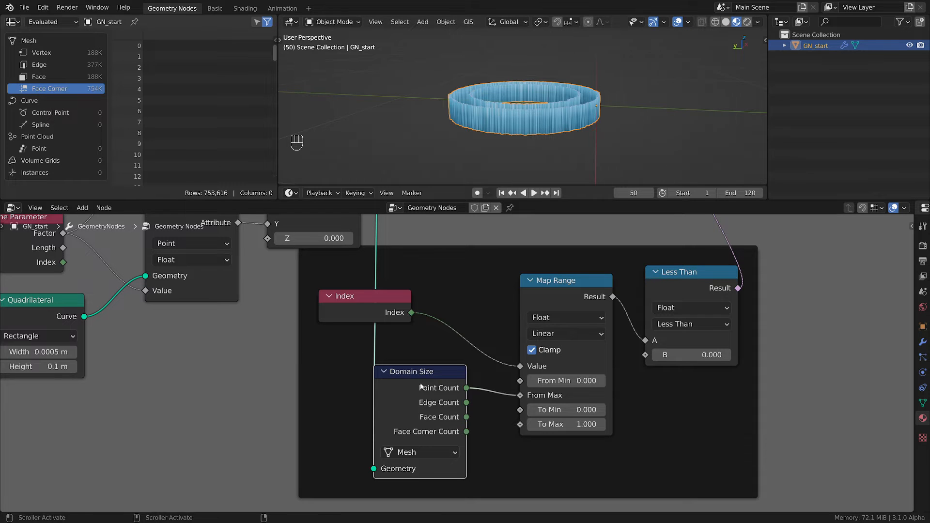
{"action": "mouse_move", "coordinate": [467, 389]}
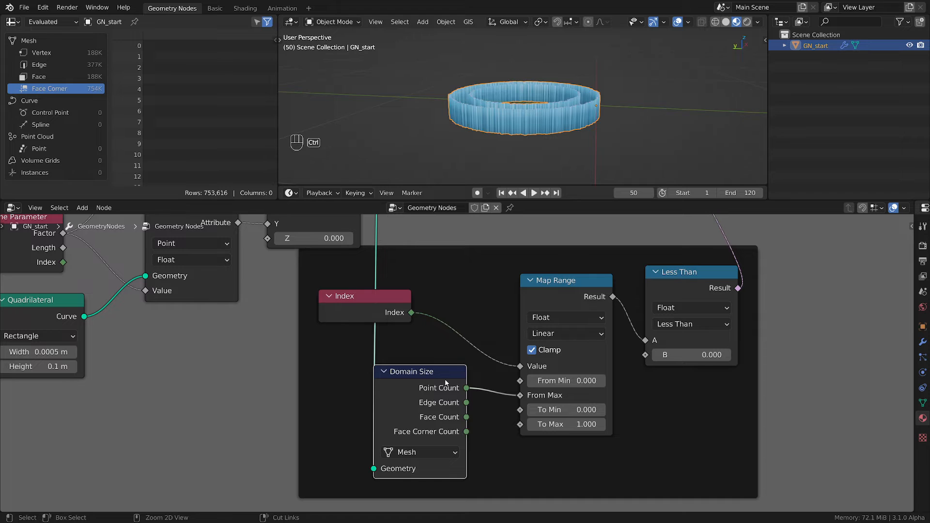
{"action": "key", "text": "ctrl+h"}
{"action": "left_click_drag", "start_coordinate": [446, 382], "coordinate": [445, 355]}
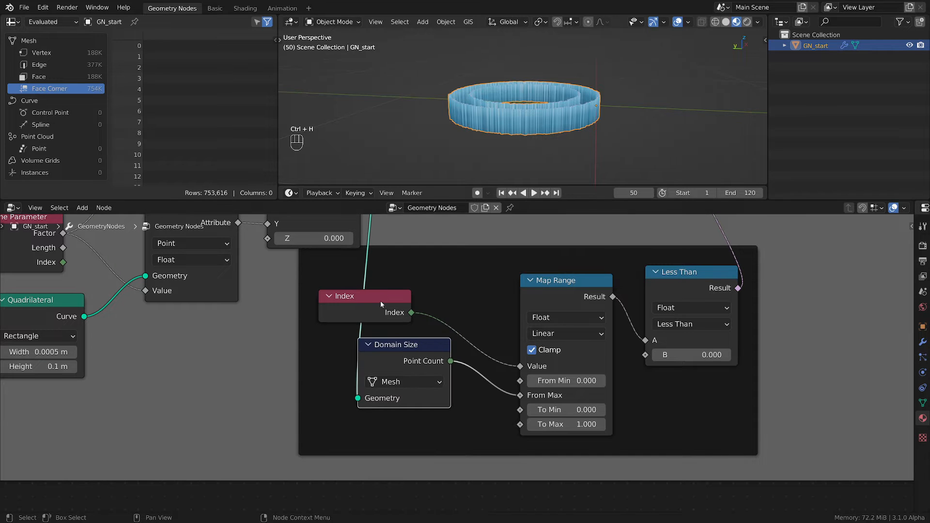
Step: Move the two Set Material nodes, the Or node and Group Output farther away from Curve to Mesh
{"action": "scroll", "coordinate": [400, 324], "scroll_direction": "down", "scroll_amount": 1}
{"action": "scroll", "coordinate": [548, 331], "scroll_direction": "down", "scroll_amount": 3}
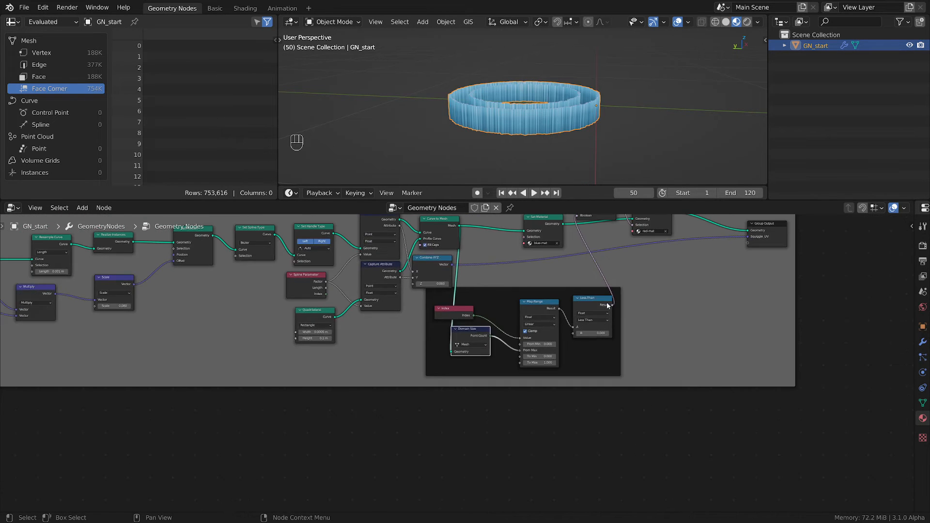
{"action": "middle_click_drag", "start_coordinate": [654, 291], "coordinate": [549, 352]}
{"action": "left_click_drag", "start_coordinate": [750, 238], "coordinate": [435, 329]}
{"action": "key", "text": "g"}
{"action": "left_click", "coordinate": [596, 329]}
{"action": "scroll", "coordinate": [358, 348], "scroll_direction": "up", "scroll_amount": 8}
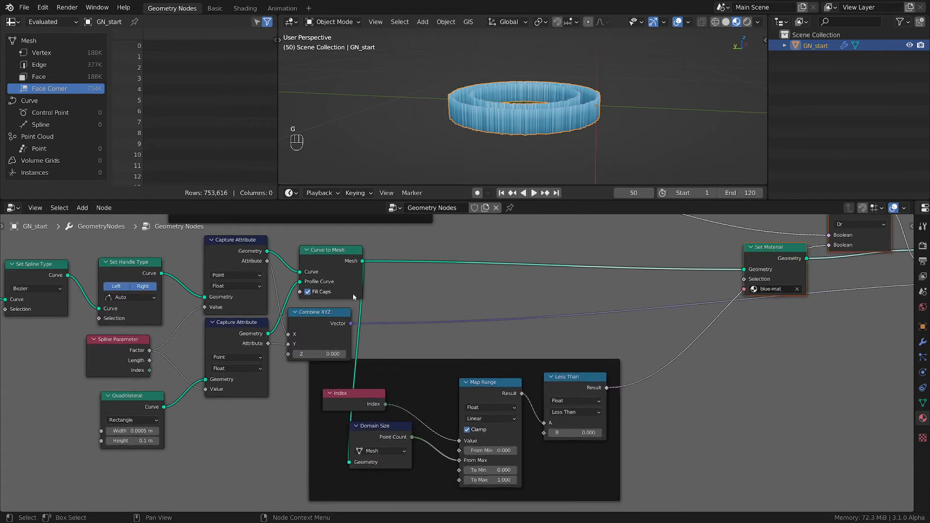
Step: Insert a Math node set to Subtract, with a value of 1, between Domain Size's Point Count and Map Range's From Max
{"action": "mouse_move", "coordinate": [416, 445]}
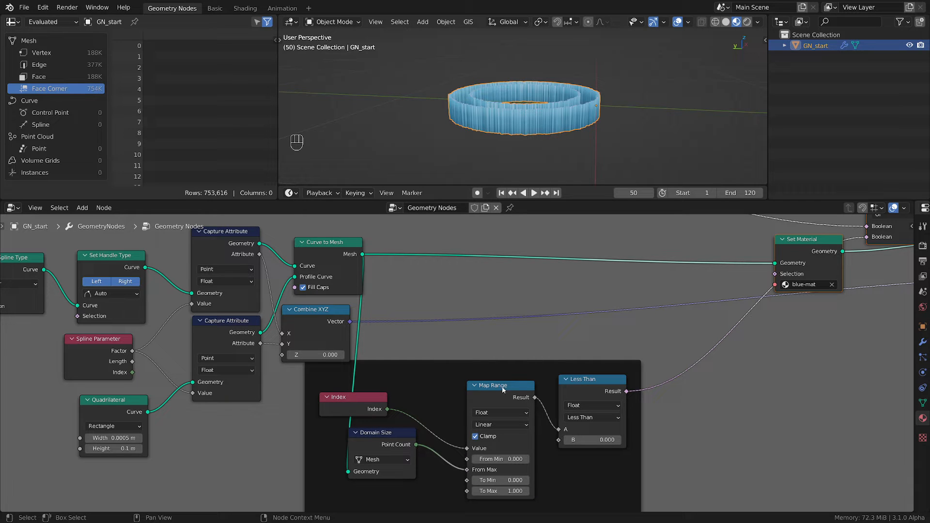
{"action": "key", "text": "shift+a"}
{"action": "mouse_move", "coordinate": [438, 463]}
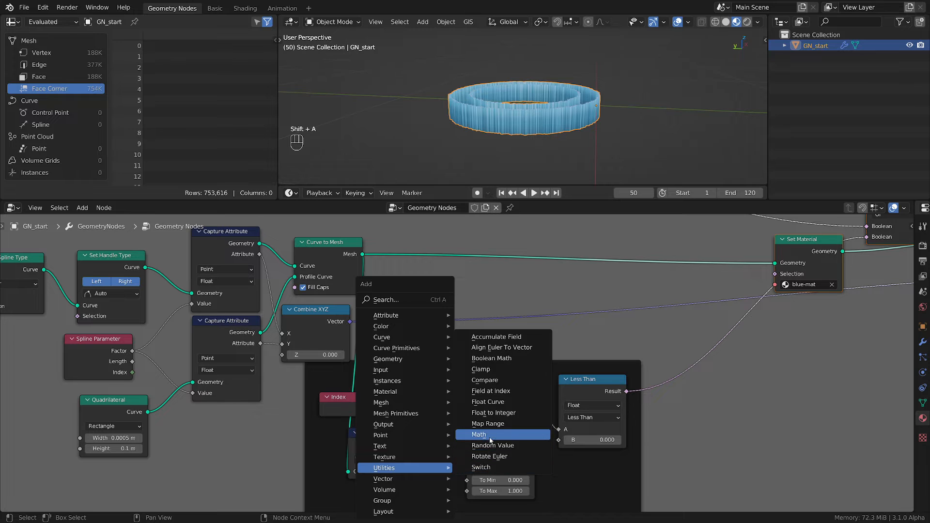
{"action": "left_click", "coordinate": [509, 504]}
{"action": "left_click", "coordinate": [425, 466]}
{"action": "left_click", "coordinate": [478, 480]}
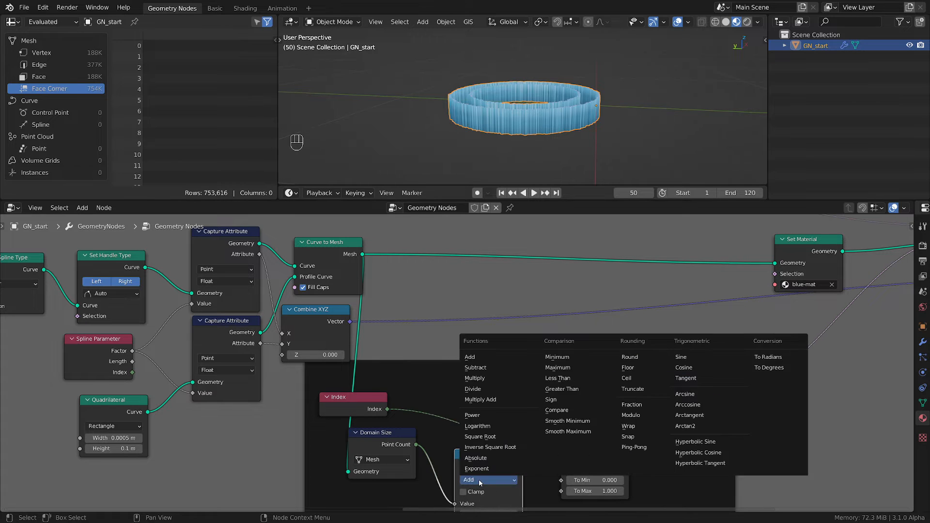
{"action": "left_click", "coordinate": [489, 481]}
{"action": "middle_click_drag", "start_coordinate": [489, 481], "coordinate": [465, 384]}
{"action": "left_click", "coordinate": [473, 420]}
{"action": "type", "text": "1"}
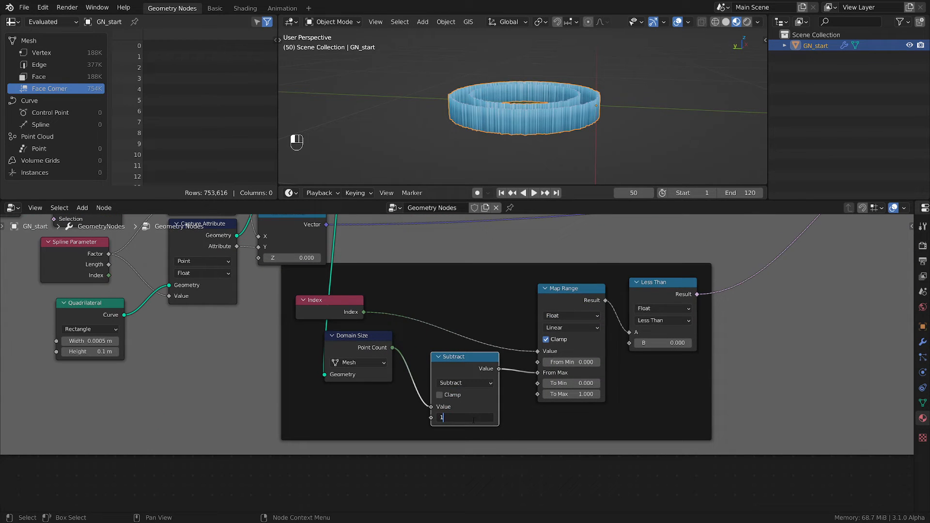
{"action": "key", "text": "Return"}
{"action": "scroll", "coordinate": [487, 400], "scroll_direction": "up", "scroll_amount": 1}
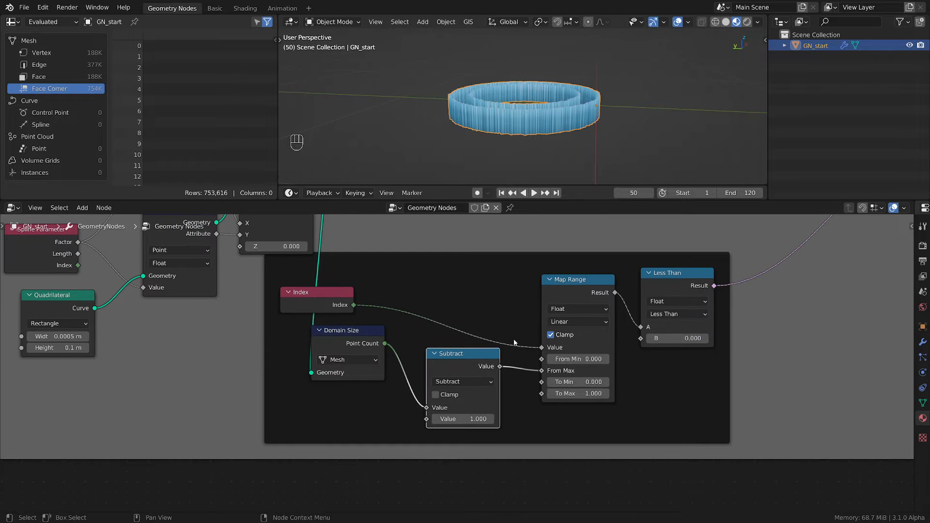
Step: Move the Map Range and Subtract nodes slightly to tidy the index selection frame
{"action": "left_click_drag", "start_coordinate": [574, 281], "coordinate": [568, 272]}
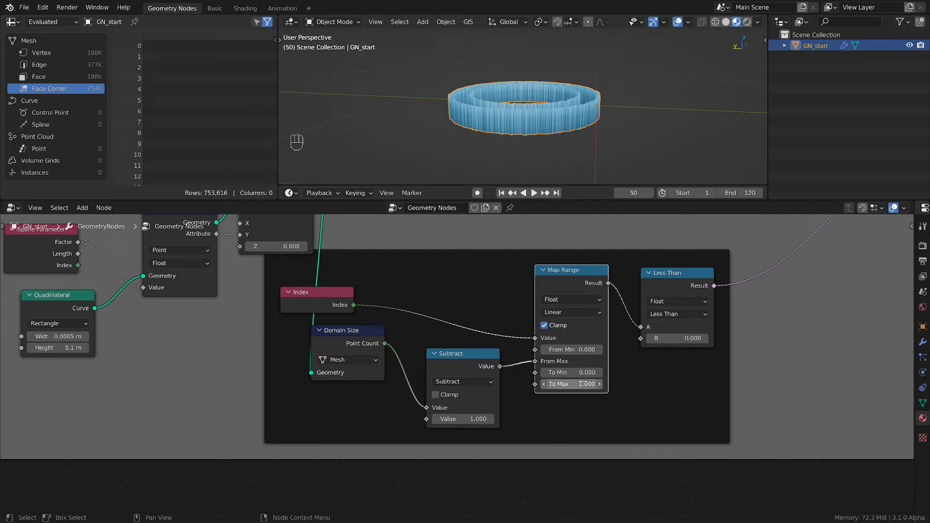
{"action": "scroll", "coordinate": [560, 273], "scroll_direction": "down", "scroll_amount": 1}
{"action": "middle_click_drag", "start_coordinate": [560, 273], "coordinate": [469, 322]}
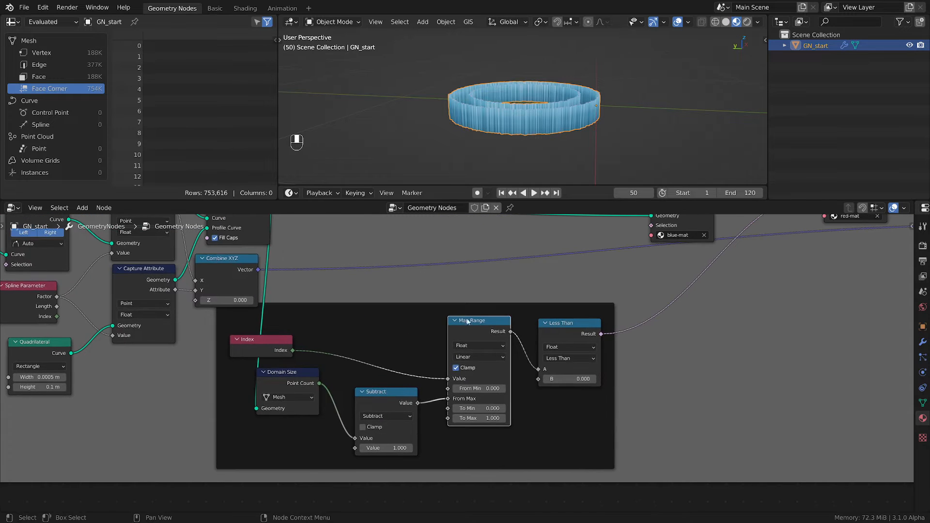
{"action": "scroll", "coordinate": [601, 366], "scroll_direction": "up", "scroll_amount": 1}
{"action": "left_click_drag", "start_coordinate": [344, 398], "coordinate": [334, 390]}
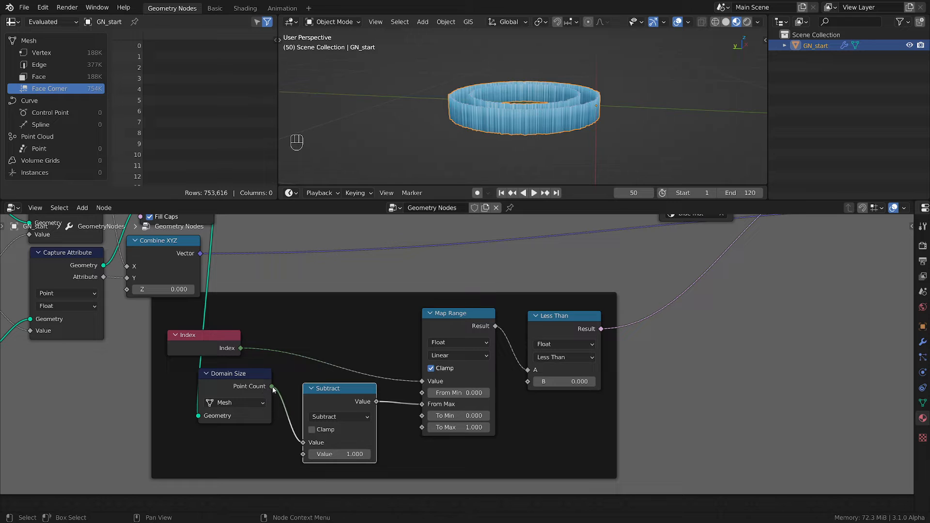
Step: Vary Less Than's B value to test the red-mat coverage on the rings, and reset B to 0
{"action": "mouse_move", "coordinate": [272, 389]}
{"action": "mouse_move", "coordinate": [562, 382]}
{"action": "left_mouse_down", "text": "shift"}
{"action": "mouse_move", "coordinate": [630, 382]}
{"action": "mouse_move", "coordinate": [551, 382]}
{"action": "left_mouse_up", "text": "shift"}
{"action": "middle_click_drag", "start_coordinate": [566, 97], "coordinate": [568, 150]}
{"action": "left_click_drag", "start_coordinate": [569, 382], "coordinate": [574, 382], "text": "shift"}
{"action": "left_click", "coordinate": [572, 382]}
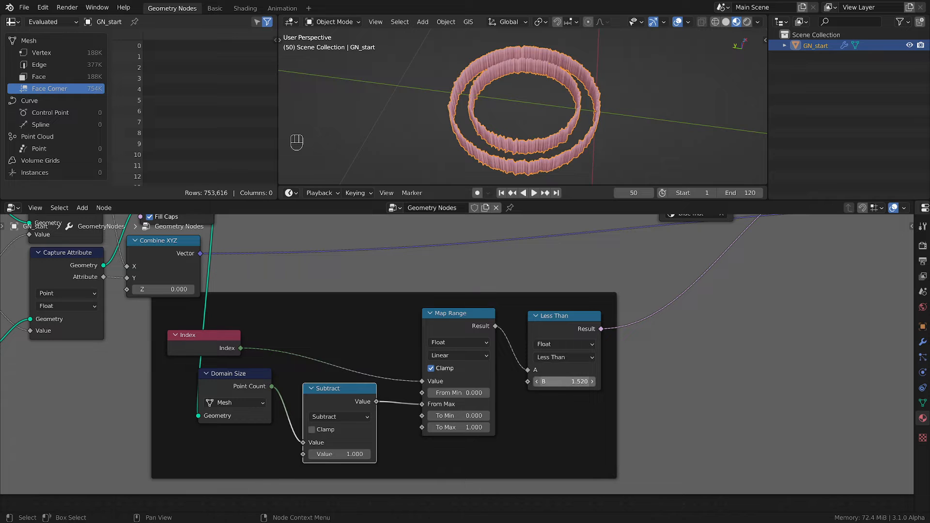
{"action": "type", "text": "0"}
{"action": "key", "text": "Return"}
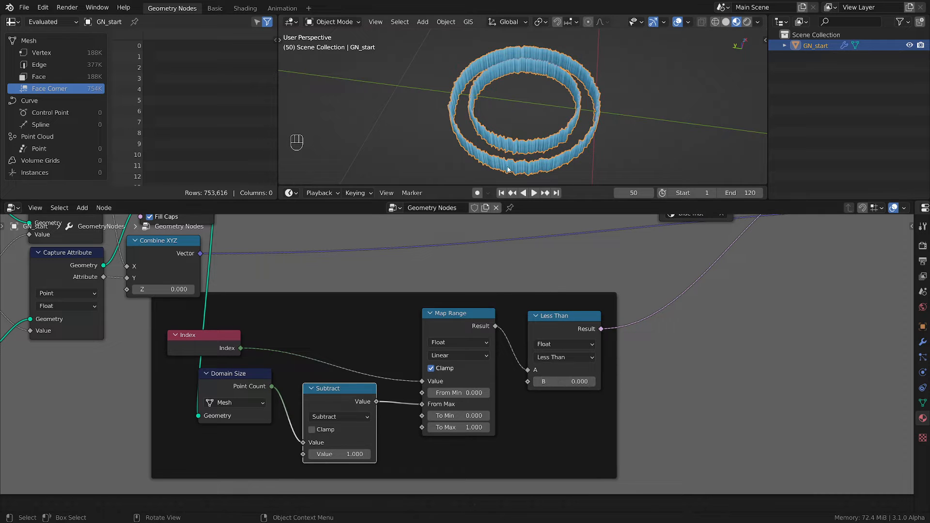
Step: Duplicate the large frame around the squiggle node network and place the empty copy directly beneath it
{"action": "scroll", "coordinate": [553, 168], "scroll_direction": "up", "scroll_amount": 3}
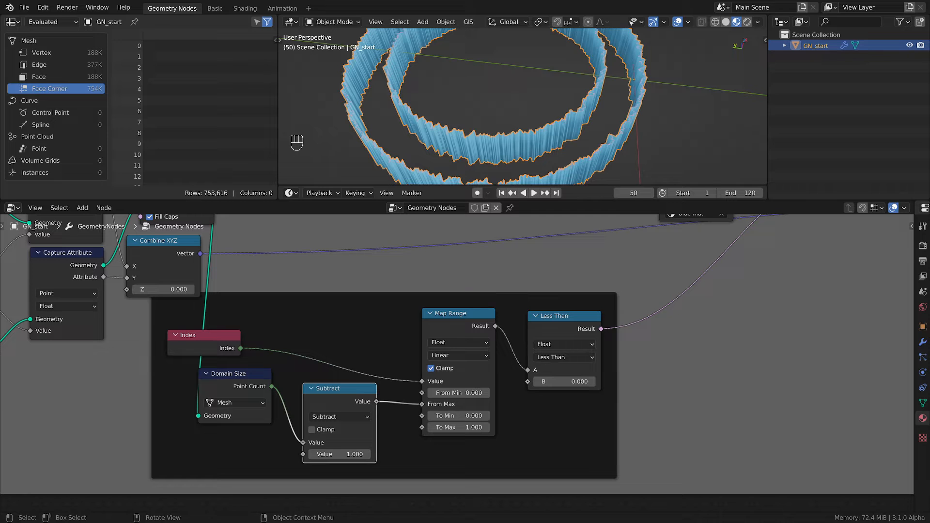
{"action": "scroll", "coordinate": [661, 345], "scroll_direction": "down", "scroll_amount": 8}
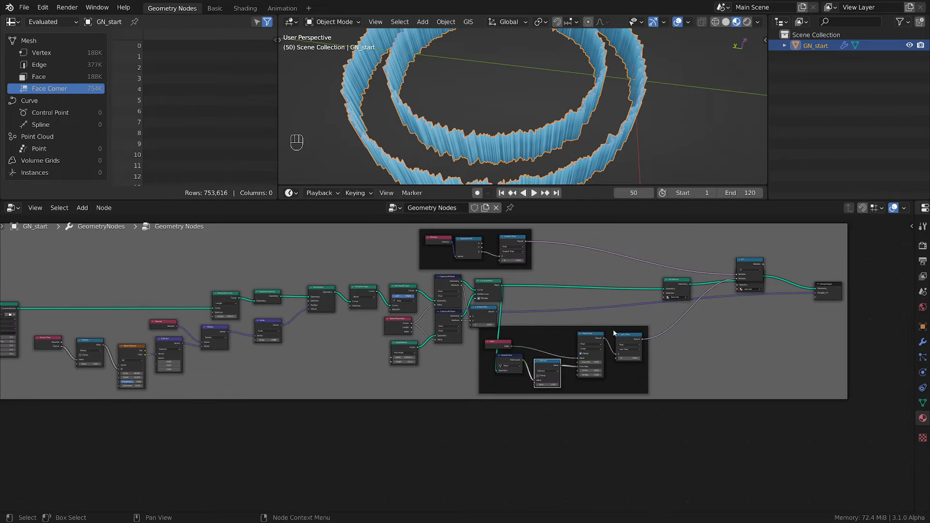
{"action": "left_click", "coordinate": [478, 414]}
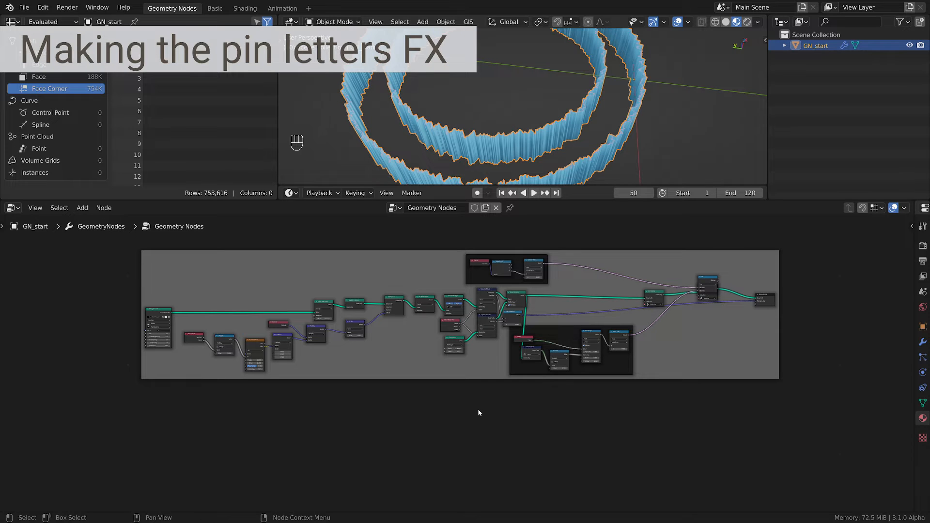
{"action": "left_click", "coordinate": [159, 316]}
{"action": "left_click", "coordinate": [289, 290]}
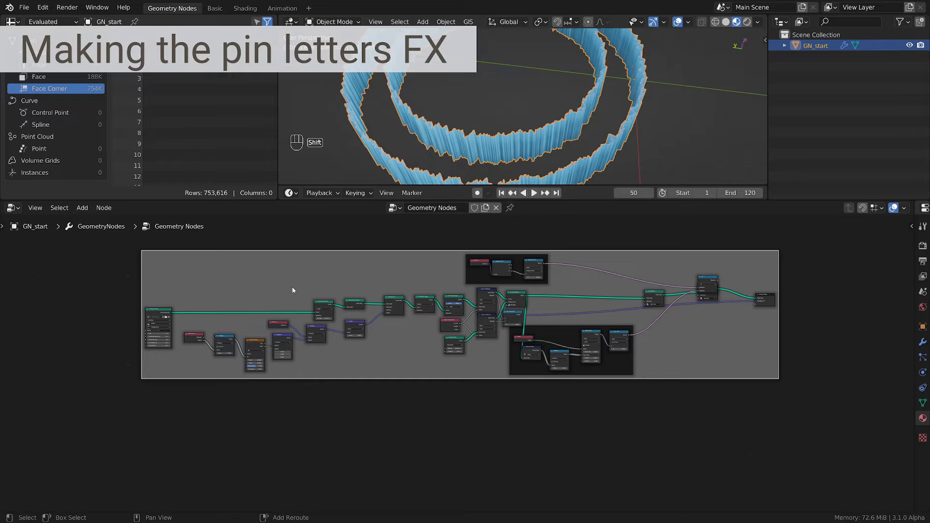
{"action": "key", "text": "shift+d"}
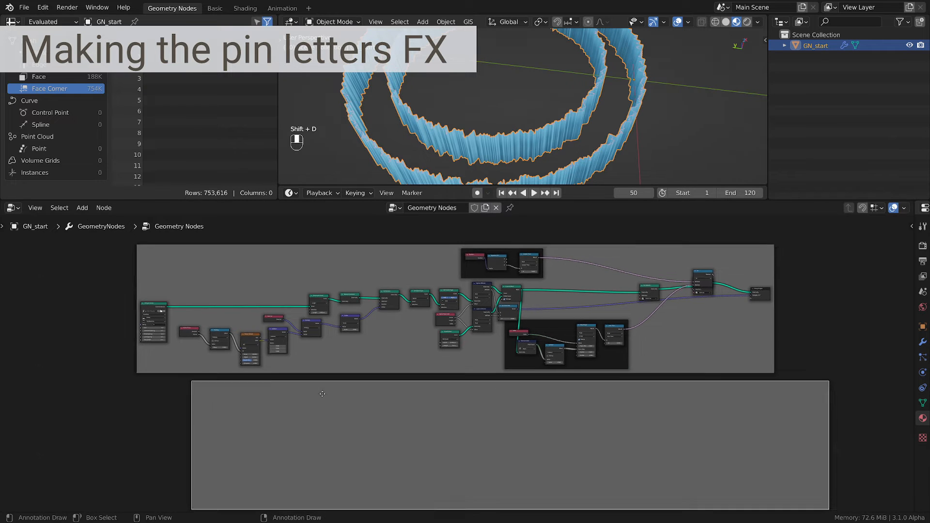
{"action": "middle_click_drag", "start_coordinate": [323, 394], "coordinate": [350, 370]}
{"action": "left_click", "coordinate": [353, 402]}
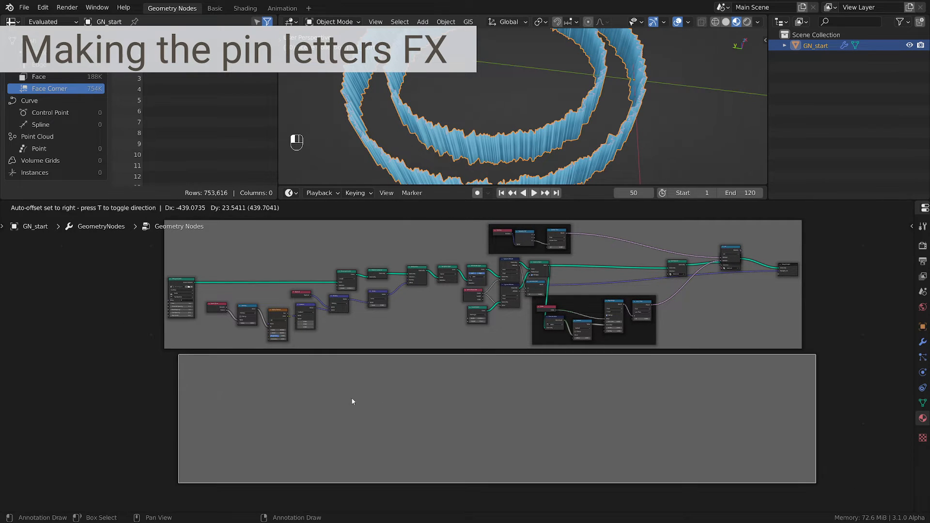
Step: Detach the source curve node from the squiggle frame, place it beside the empty frame and save the file
{"action": "left_click", "coordinate": [181, 284]}
{"action": "key", "text": "alt+p"}
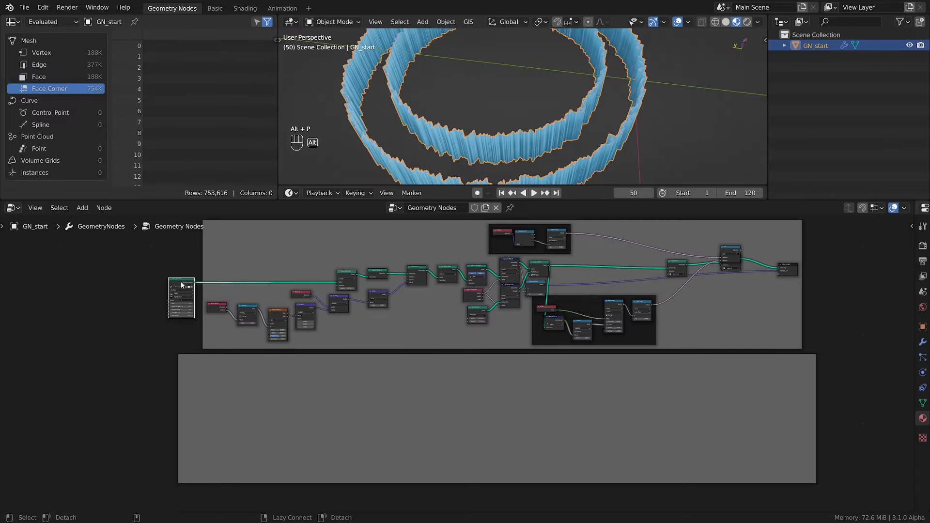
{"action": "key", "text": "g"}
{"action": "left_click", "coordinate": [122, 394]}
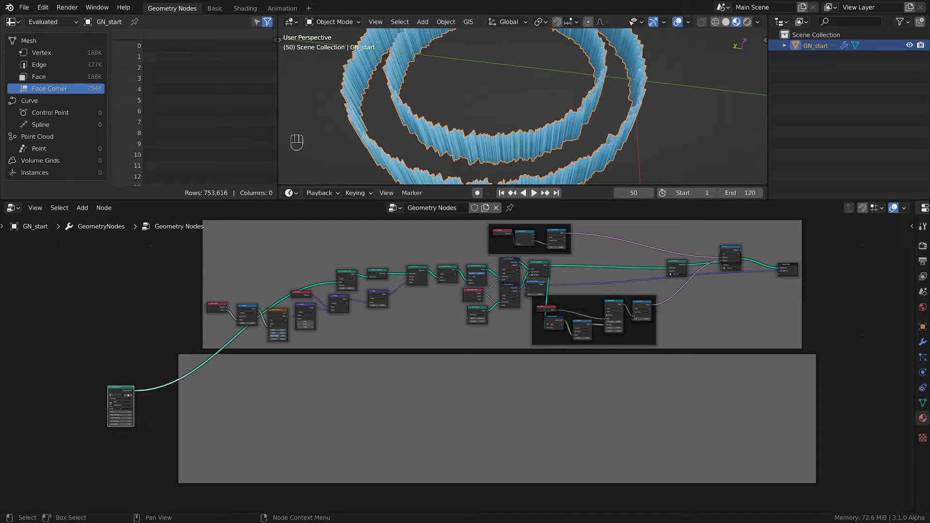
{"action": "key", "text": "ctrl+s"}
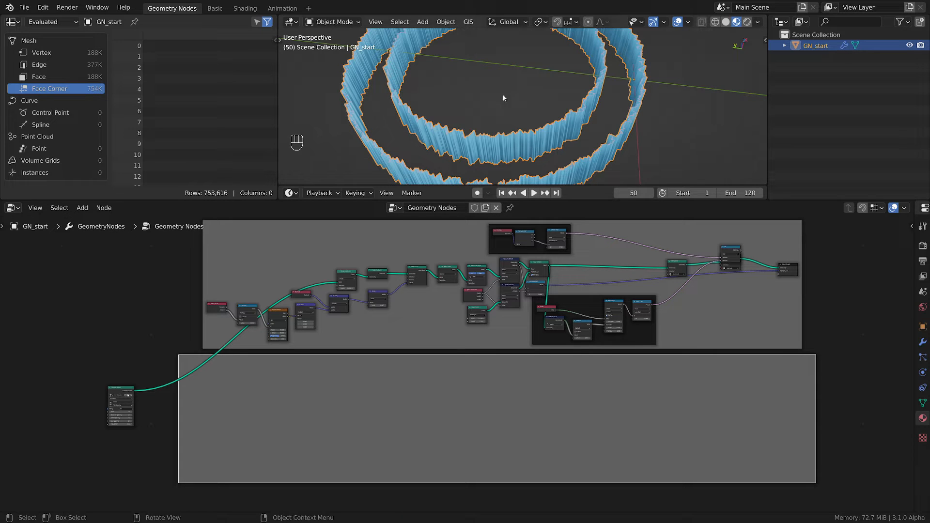
Step: Detach the Group Output node from the squiggle frame and move it clear of both frames
{"action": "middle_click_drag", "start_coordinate": [524, 150], "coordinate": [529, 121]}
{"action": "scroll", "coordinate": [539, 359], "scroll_direction": "up", "scroll_amount": 2}
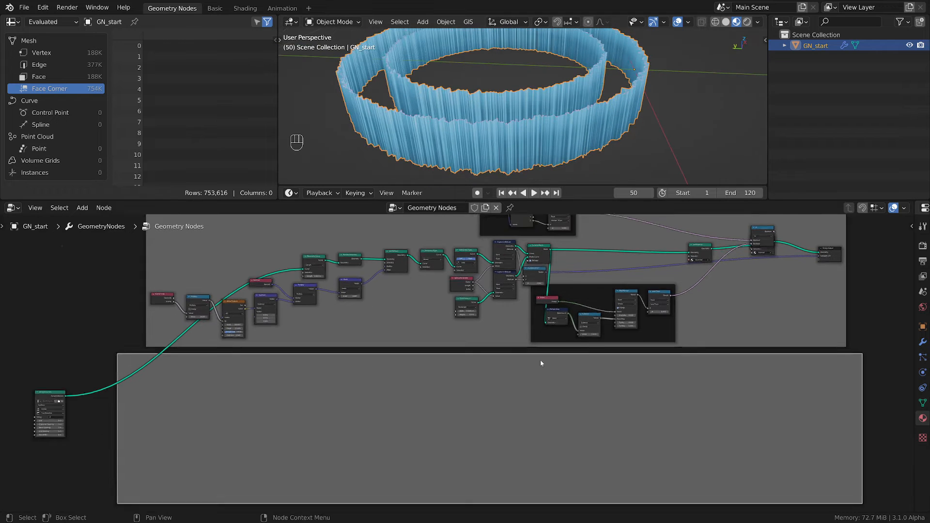
{"action": "middle_click_drag", "start_coordinate": [417, 378], "coordinate": [443, 332]}
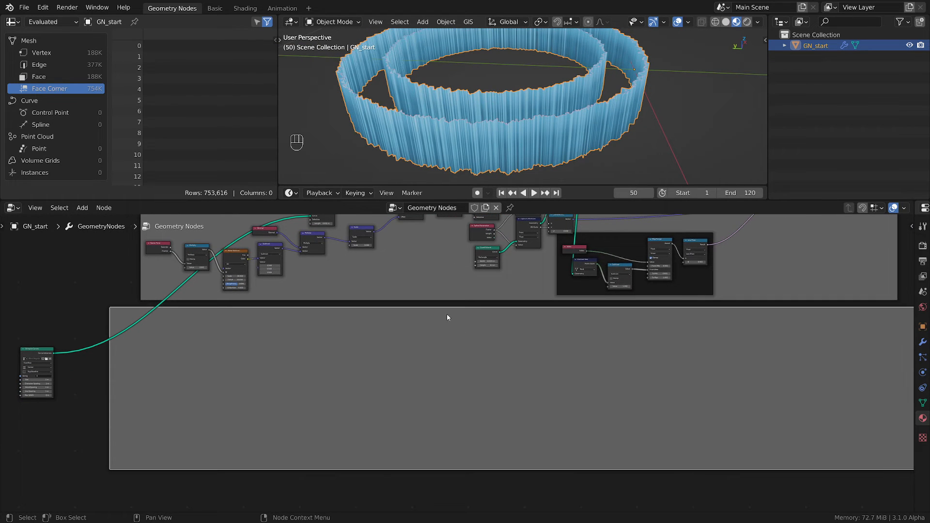
{"action": "scroll", "coordinate": [436, 363], "scroll_direction": "down", "scroll_amount": 1}
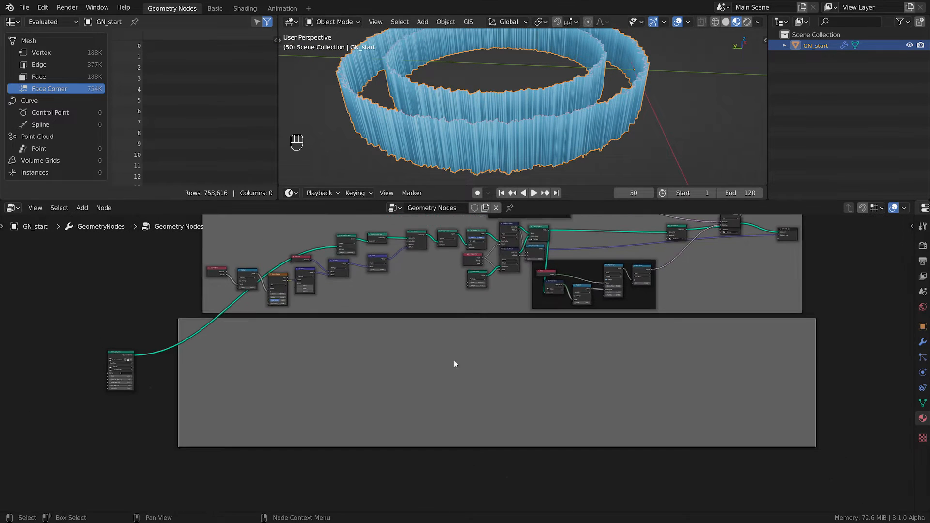
{"action": "left_click", "coordinate": [723, 260]}
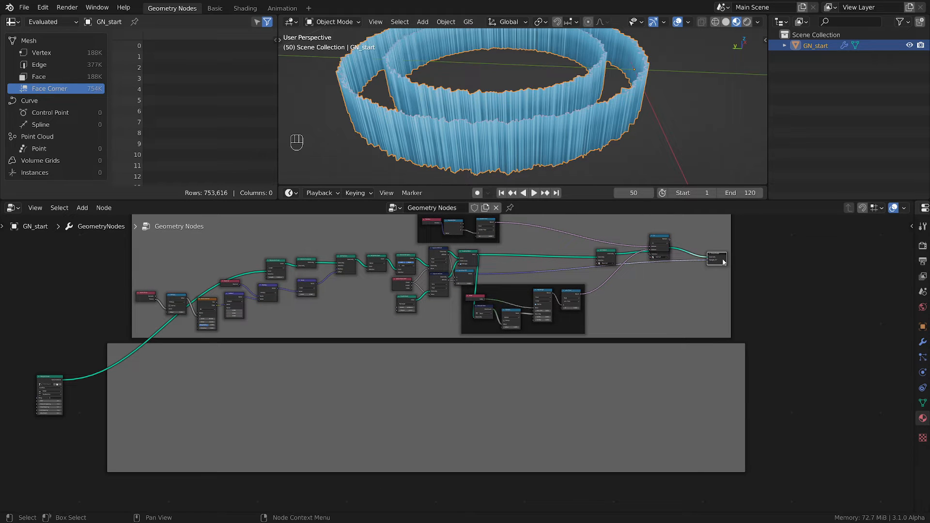
{"action": "key", "text": "alt+p"}
{"action": "key", "text": "g"}
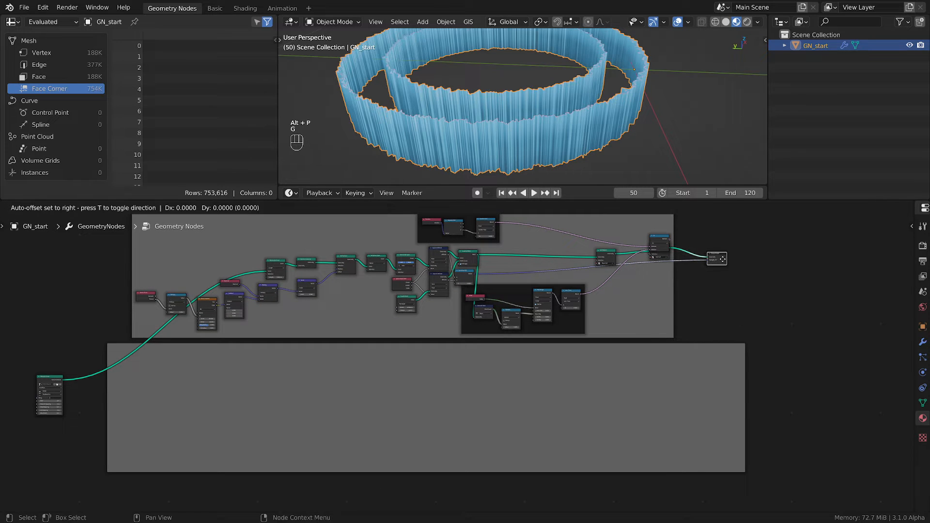
{"action": "left_click", "coordinate": [749, 282]}
Step: Connect the source curve node's output directly to Group Output's Geometry input, bypassing the squiggle network
{"action": "middle_click_drag", "start_coordinate": [406, 402], "coordinate": [441, 391]}
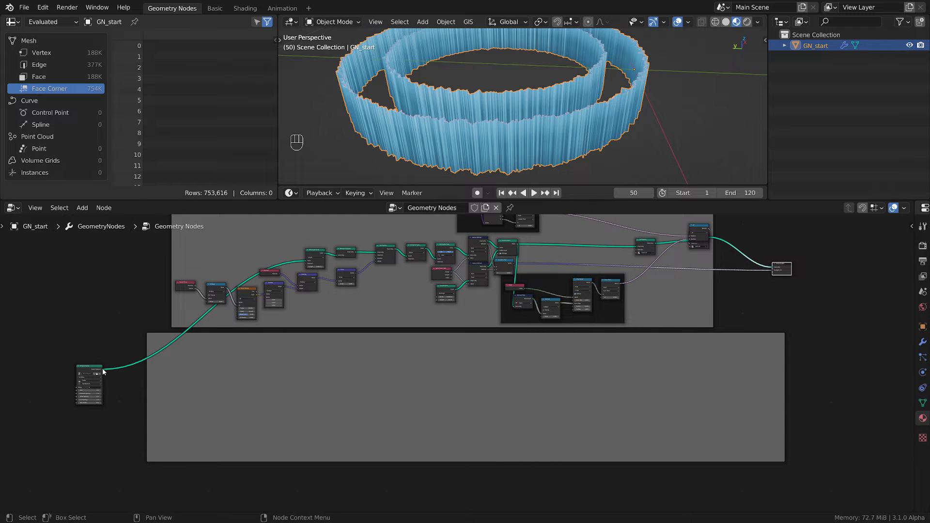
{"action": "left_click_drag", "start_coordinate": [103, 368], "coordinate": [260, 382]}
{"action": "left_click_drag", "start_coordinate": [699, 302], "coordinate": [775, 269]}
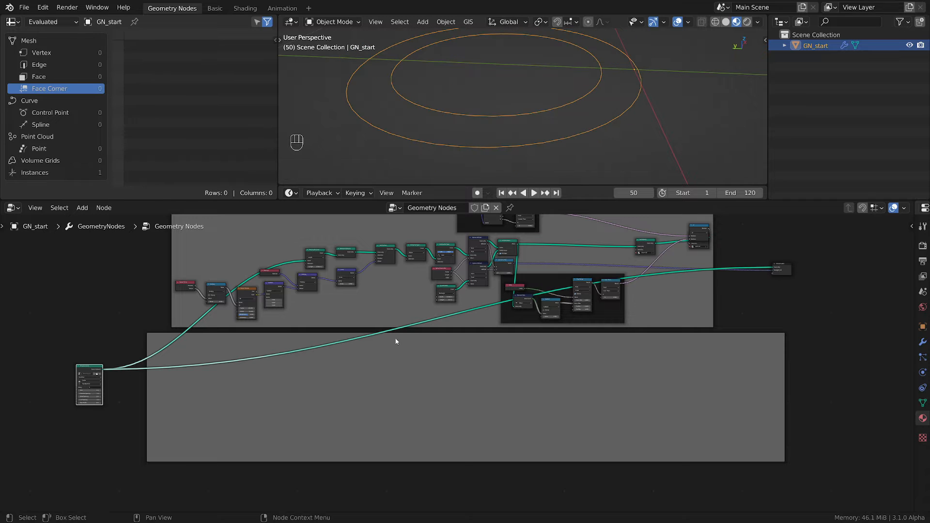
Step: Add a reroute on the direct link, attach it to the empty frame and place it near Group Output
{"action": "left_click", "coordinate": [348, 339], "text": "shift"}
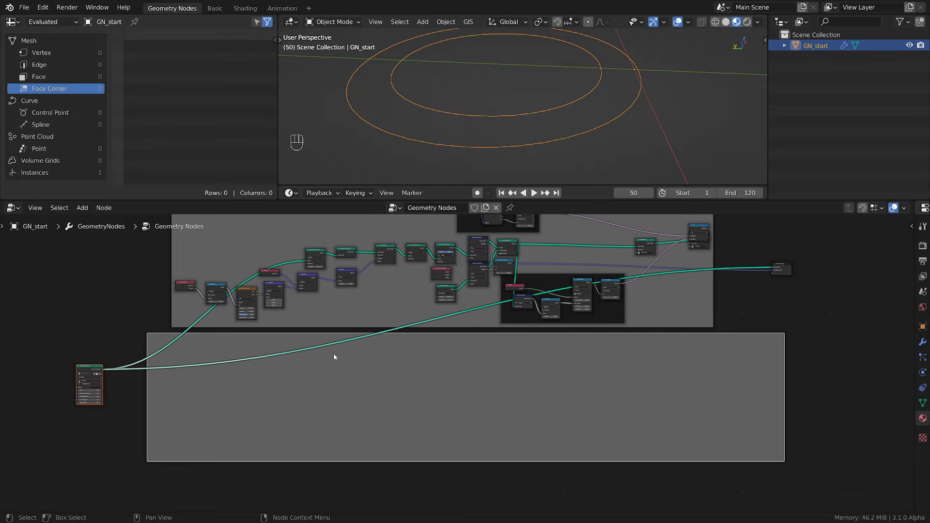
{"action": "right_click_drag", "start_coordinate": [326, 338], "coordinate": [332, 353], "text": "shift"}
{"action": "key", "text": "g"}
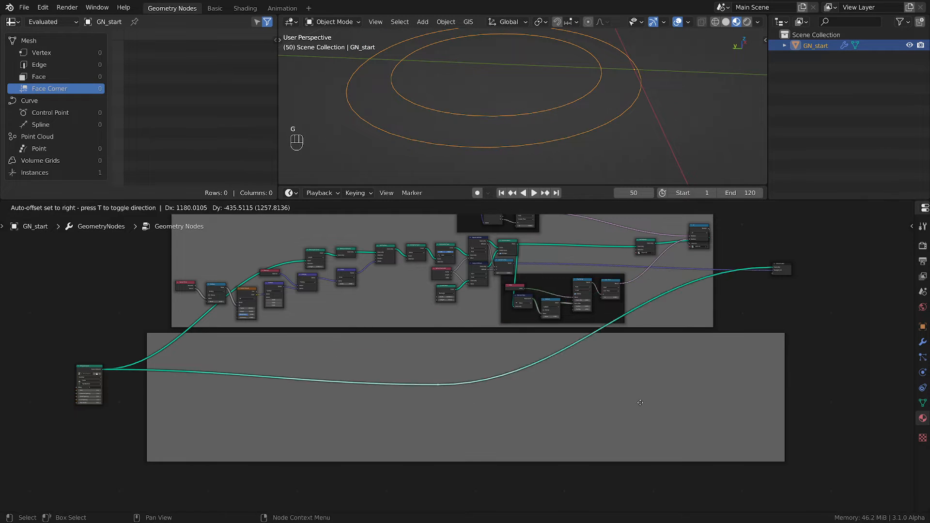
{"action": "left_click", "coordinate": [741, 361]}
Step: Insert an Instance on Points node into the direct link before the reroute and attach it to the new frame
{"action": "middle_click_drag", "start_coordinate": [540, 115], "coordinate": [568, 129]}
{"action": "scroll", "coordinate": [567, 122], "scroll_direction": "down", "scroll_amount": 6}
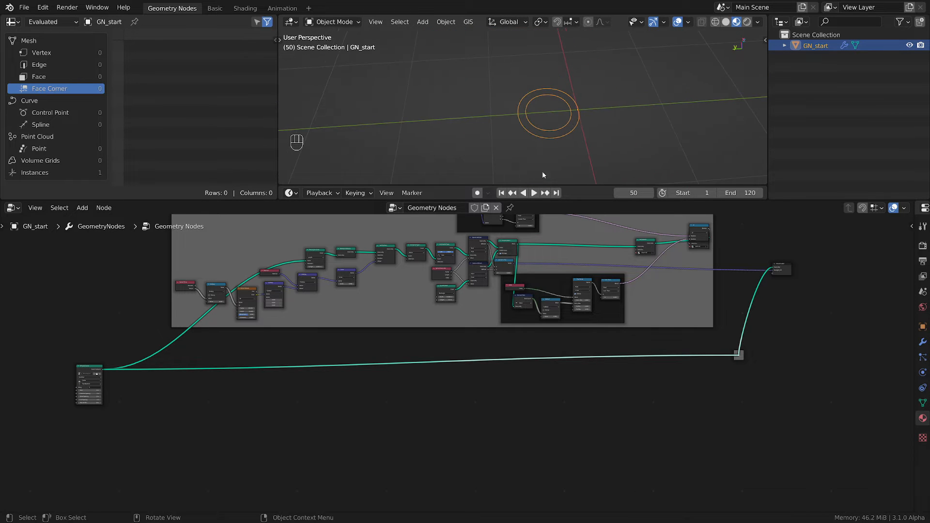
{"action": "scroll", "coordinate": [102, 376], "scroll_direction": "up", "scroll_amount": 3}
{"action": "scroll", "coordinate": [325, 363], "scroll_direction": "down", "scroll_amount": 2}
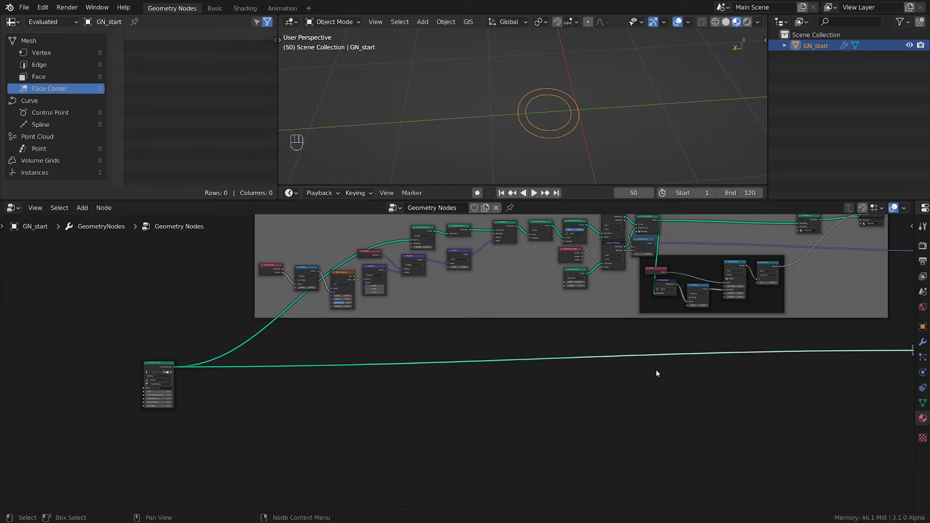
{"action": "middle_click_drag", "start_coordinate": [649, 372], "coordinate": [371, 388]}
{"action": "scroll", "coordinate": [654, 386], "scroll_direction": "up", "scroll_amount": 5}
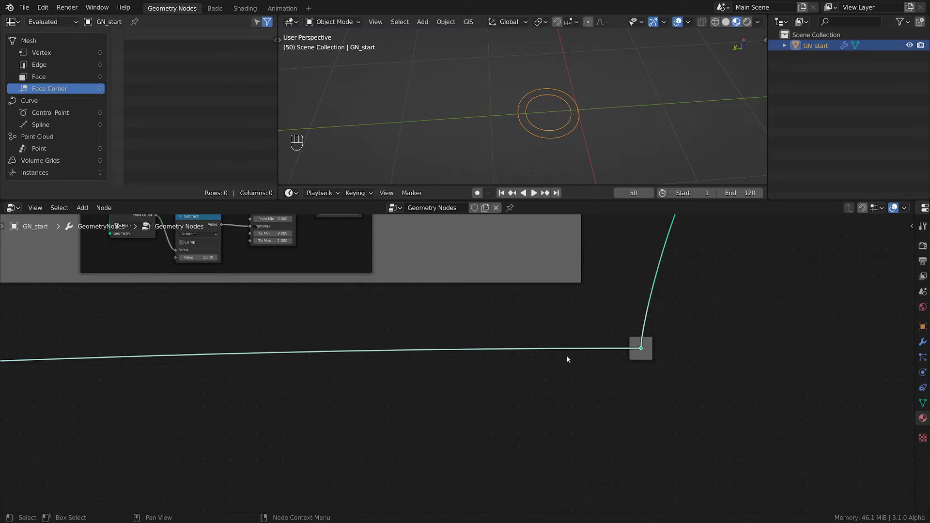
{"action": "scroll", "coordinate": [625, 354], "scroll_direction": "up", "scroll_amount": 1}
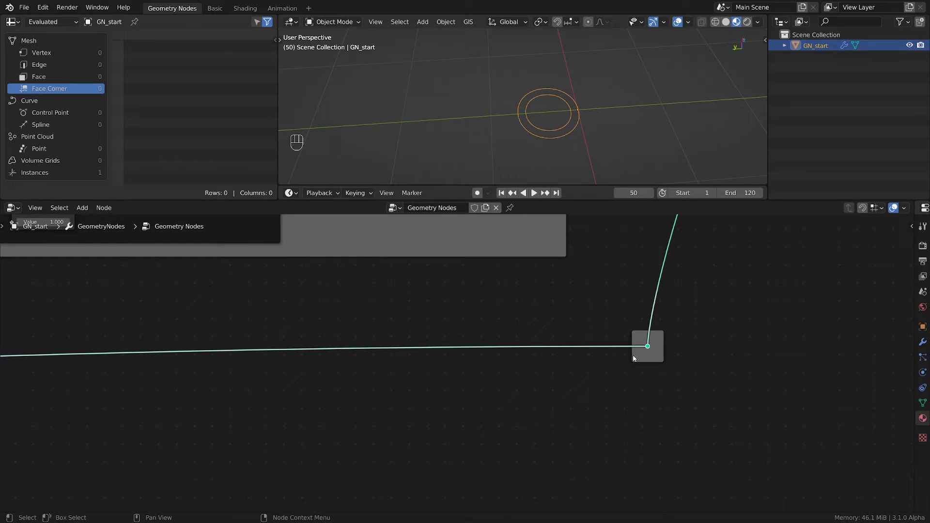
{"action": "key", "text": "shift+a"}
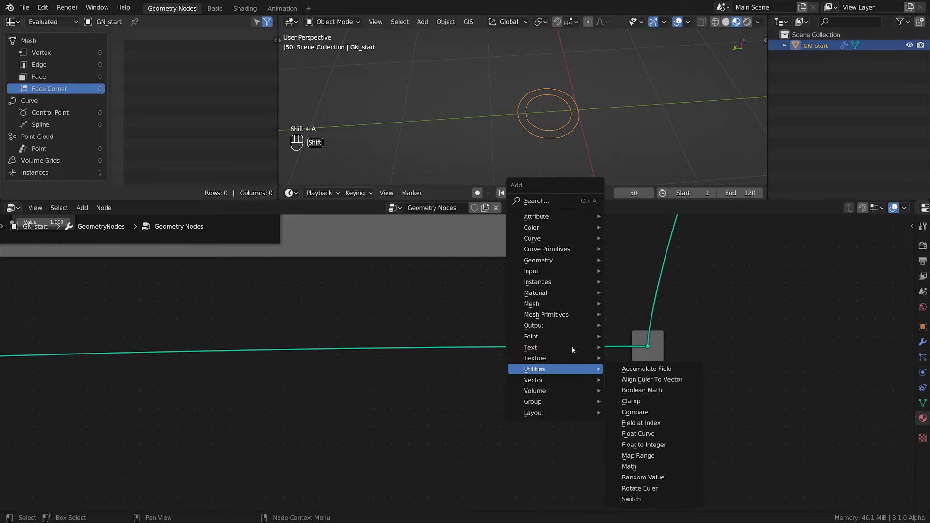
{"action": "mouse_move", "coordinate": [554, 282]}
{"action": "left_click", "coordinate": [662, 288]}
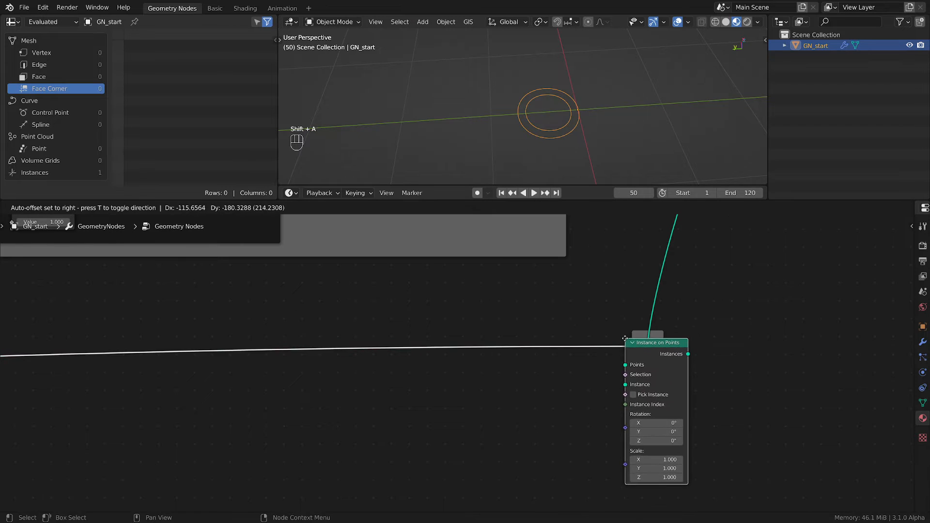
{"action": "left_click", "coordinate": [577, 320]}
{"action": "key", "text": "g"}
{"action": "left_click", "coordinate": [647, 350]}
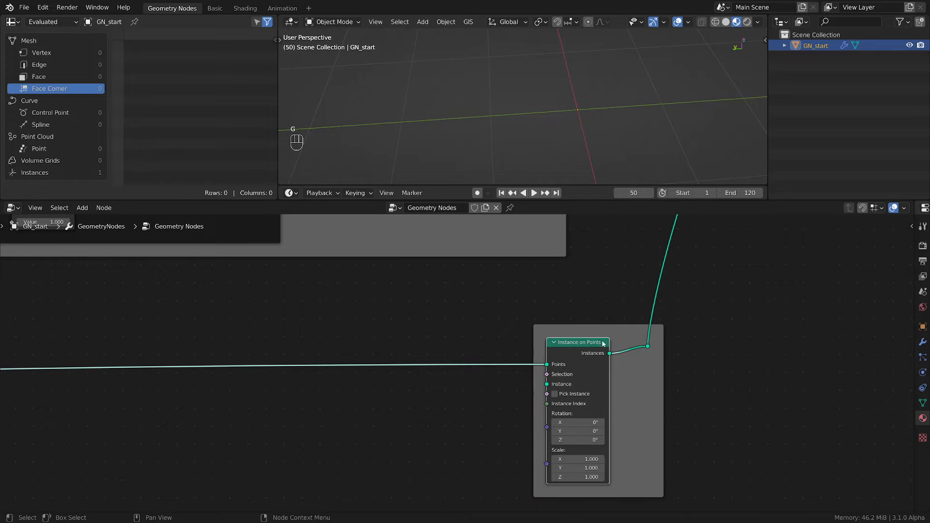
Step: Add a Cylinder mesh primitive inside the new frame and connect its Mesh output to the Instance input of Instance on Points
{"action": "scroll", "coordinate": [584, 317], "scroll_direction": "down", "scroll_amount": 2}
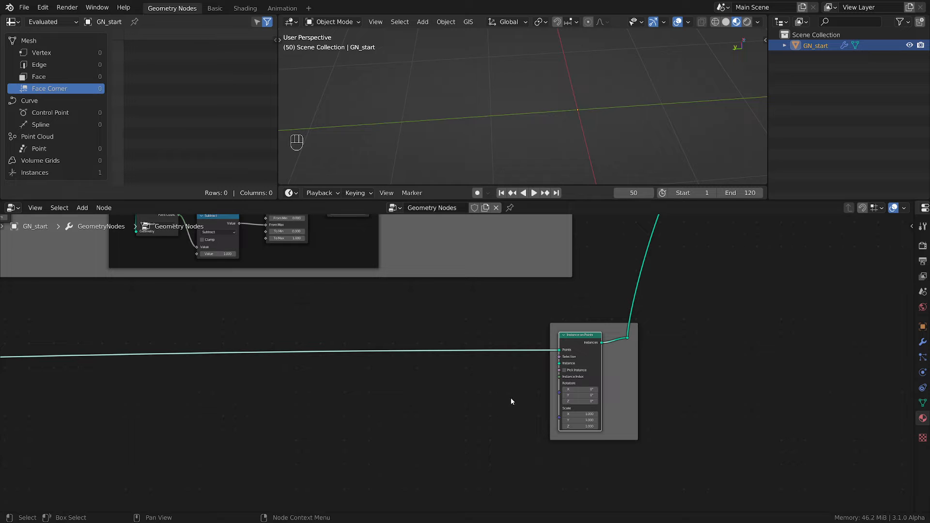
{"action": "left_click", "coordinate": [494, 397]}
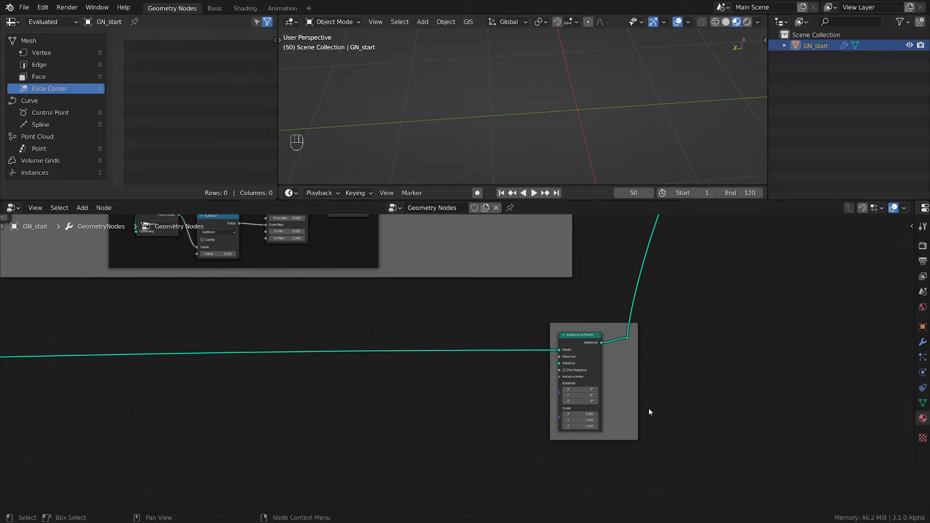
{"action": "key", "text": "shift+a"}
{"action": "mouse_move", "coordinate": [456, 415]}
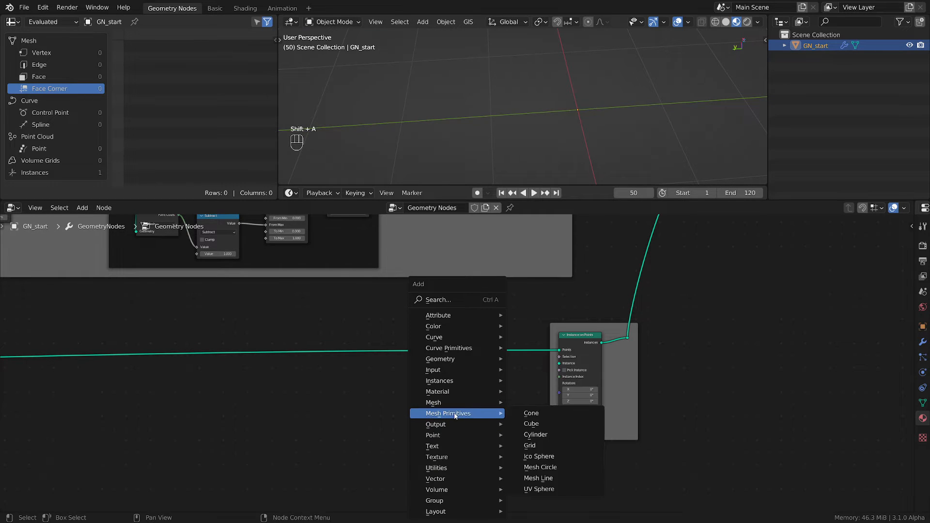
{"action": "left_click", "coordinate": [536, 434]}
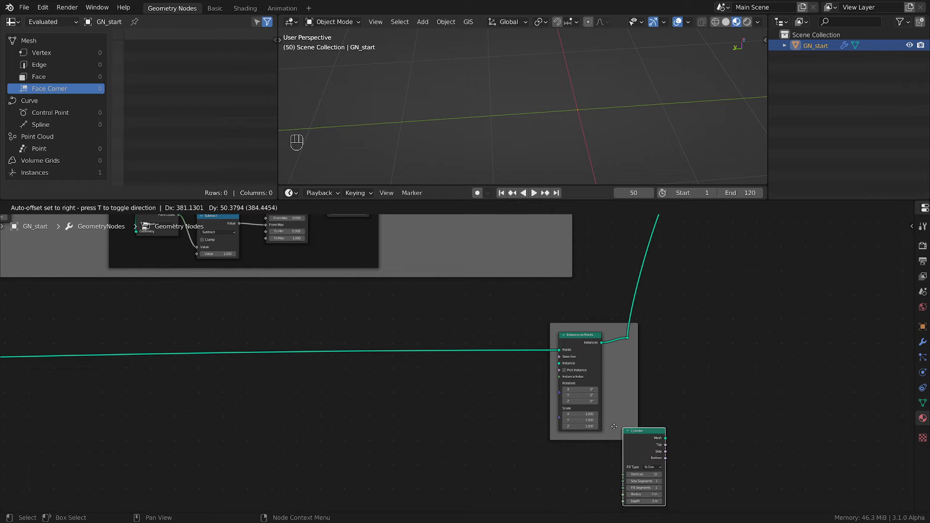
{"action": "left_click", "coordinate": [467, 411]}
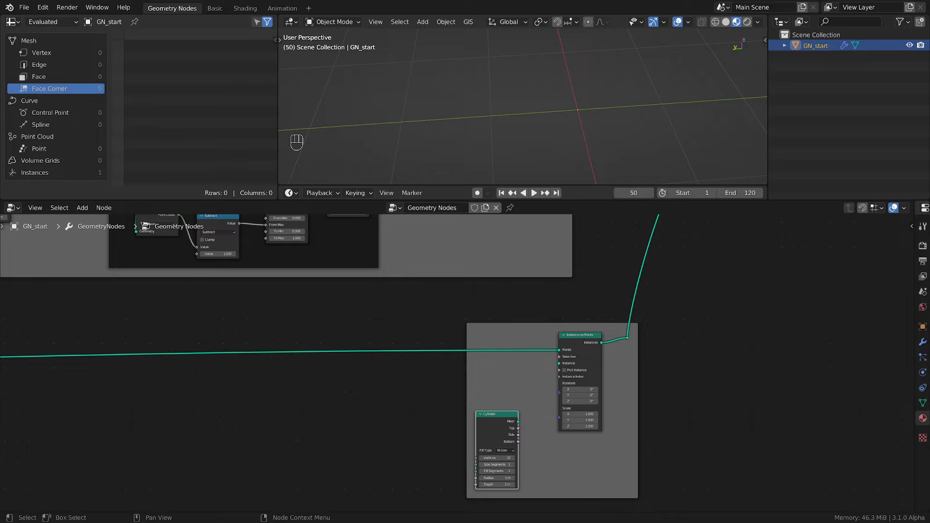
{"action": "left_click_drag", "start_coordinate": [518, 422], "coordinate": [560, 363]}
Step: Set the Cylinder node's radius to 0.0005 m and check the instances in the viewport
{"action": "scroll", "coordinate": [539, 102], "scroll_direction": "down", "scroll_amount": 3}
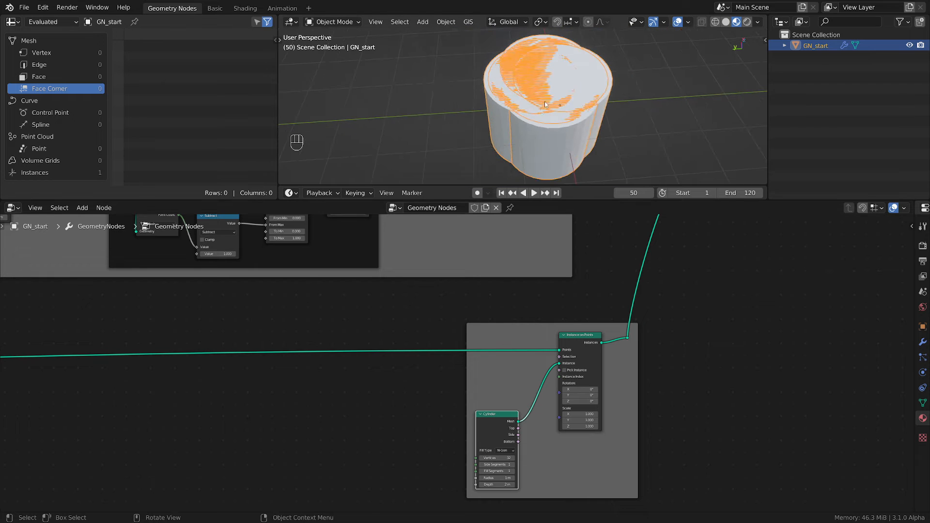
{"action": "scroll", "coordinate": [538, 465], "scroll_direction": "up", "scroll_amount": 3}
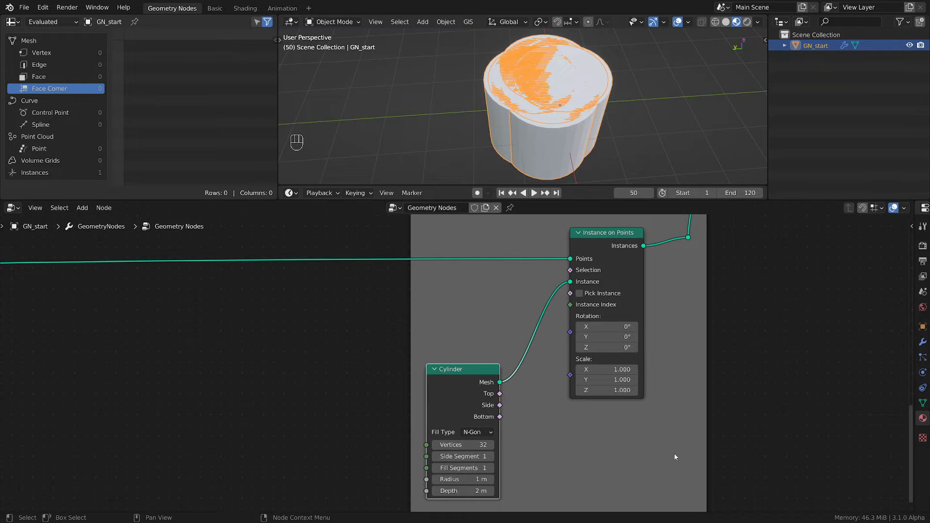
{"action": "left_click", "coordinate": [470, 480]}
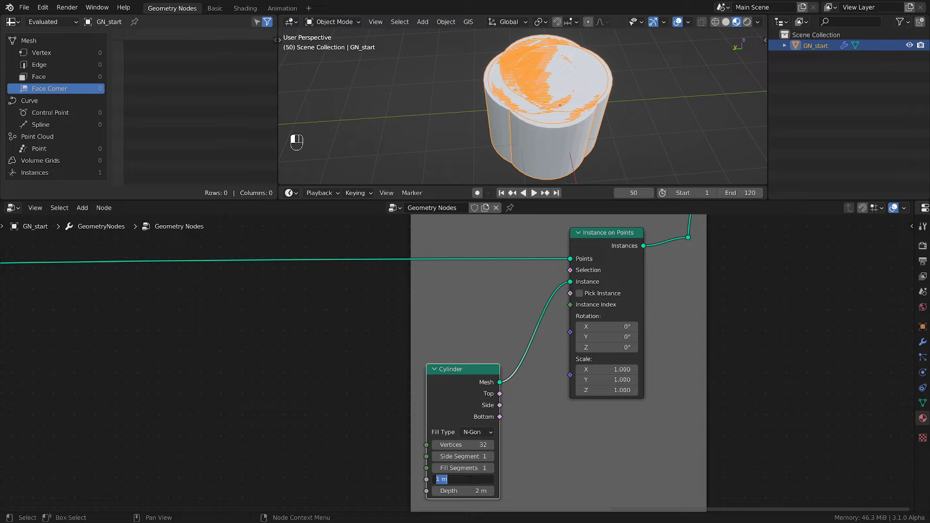
{"action": "type", "text": ".0005"}
{"action": "key", "text": "Return"}
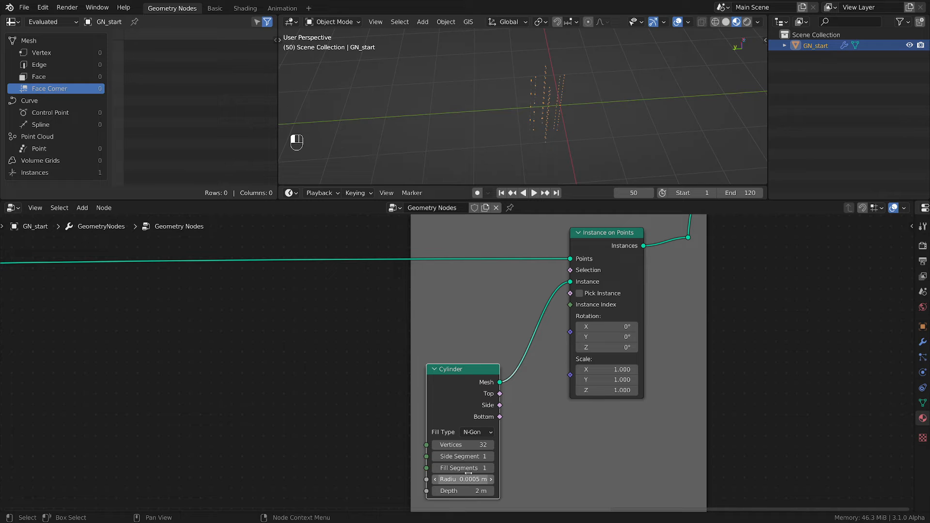
{"action": "scroll", "coordinate": [558, 114], "scroll_direction": "up", "scroll_amount": 5}
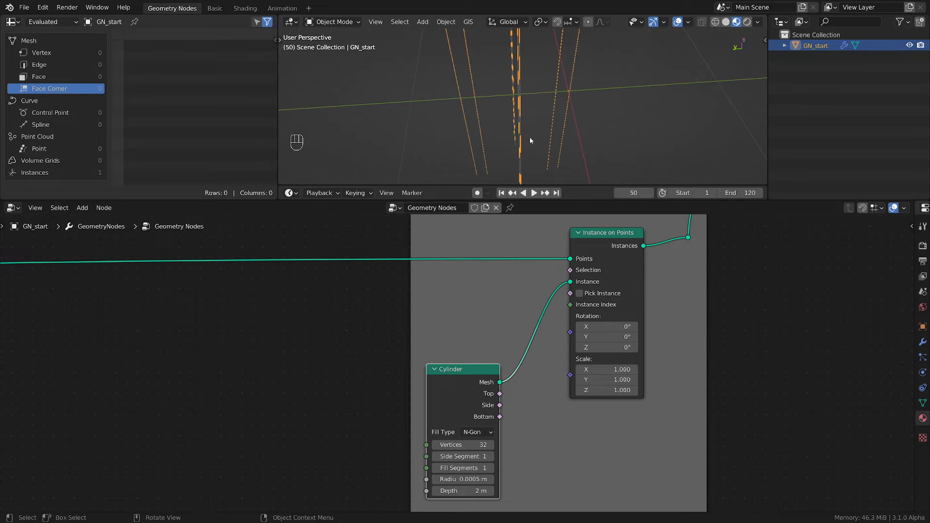
{"action": "scroll", "coordinate": [560, 157], "scroll_direction": "down", "scroll_amount": 6}
{"action": "middle_click_drag", "start_coordinate": [554, 122], "coordinate": [544, 95], "text": "shift"}
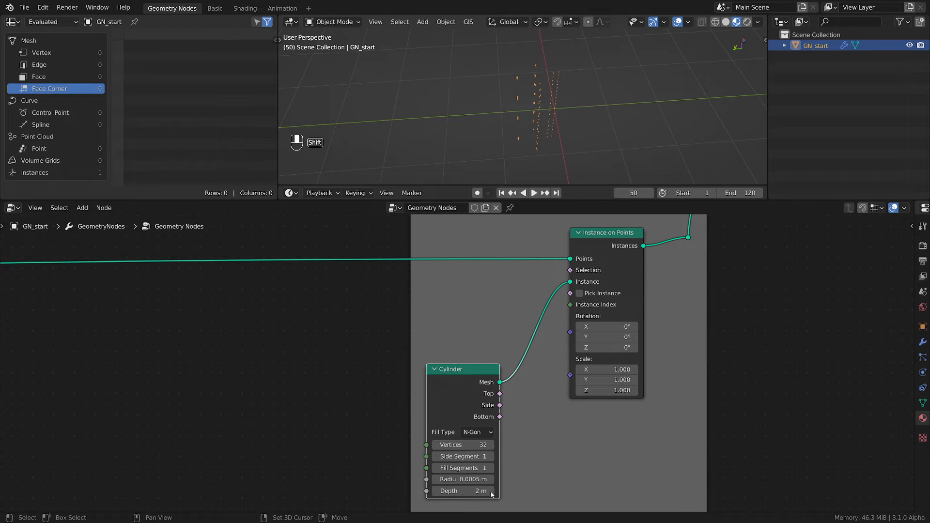
Step: Set the Cylinder node's radius to 0.005 m and inspect the resulting pins up close
{"action": "left_click", "coordinate": [463, 480]}
{"action": "left_click", "coordinate": [452, 479]}
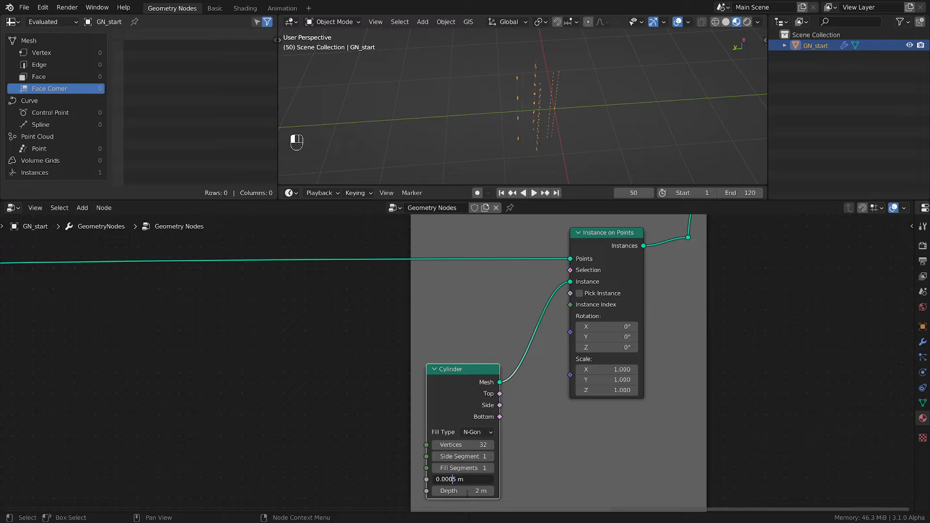
{"action": "key", "text": "BackSpace"}
{"action": "key", "text": "Return"}
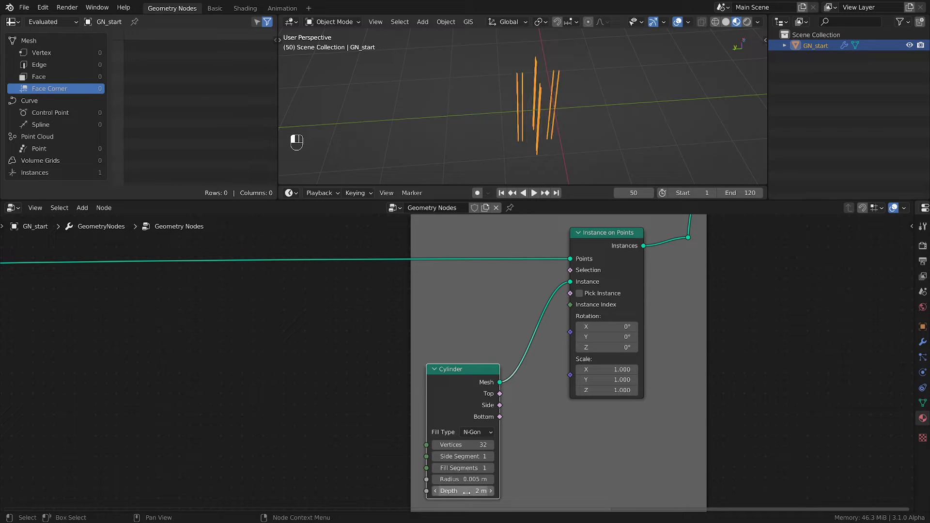
{"action": "scroll", "coordinate": [575, 62], "scroll_direction": "up", "scroll_amount": 3}
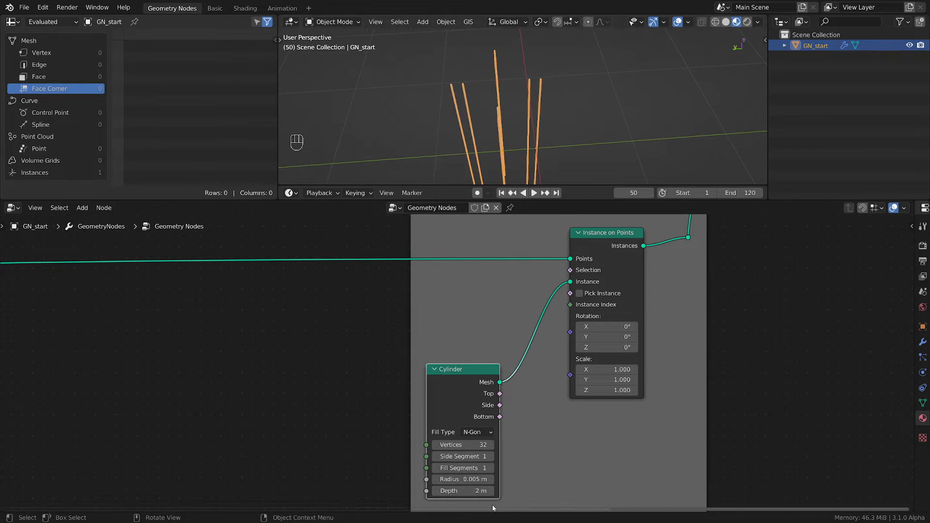
Step: Set the Cylinder node's radius to 0.007 m and view the pins from another angle
{"action": "left_click", "coordinate": [465, 479]}
{"action": "left_click_drag", "start_coordinate": [453, 480], "coordinate": [448, 480]}
{"action": "type", "text": "7"}
{"action": "key", "text": "Return"}
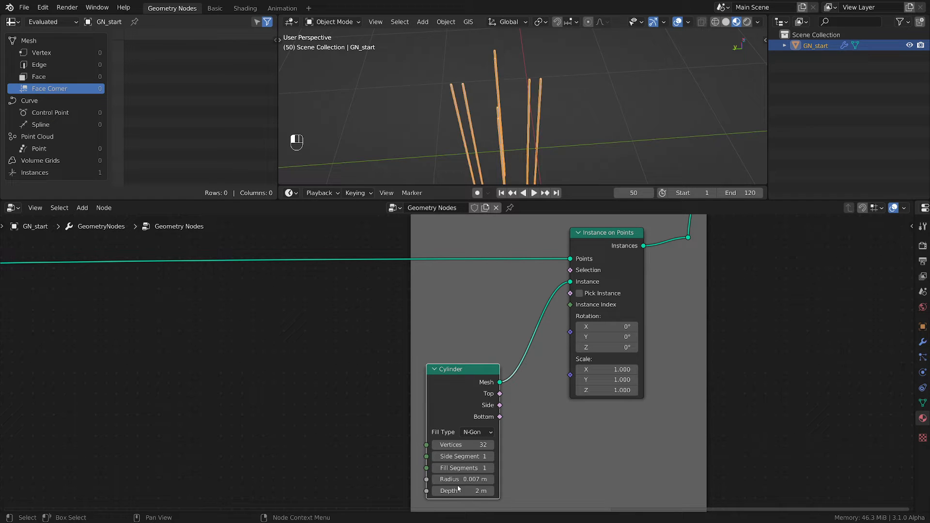
{"action": "middle_click_drag", "start_coordinate": [519, 103], "coordinate": [512, 135]}
Step: Set the Cylinder node's depth to 0.1 m and inspect the shortened pins in the viewport
{"action": "middle_click_drag", "start_coordinate": [507, 454], "coordinate": [526, 391]}
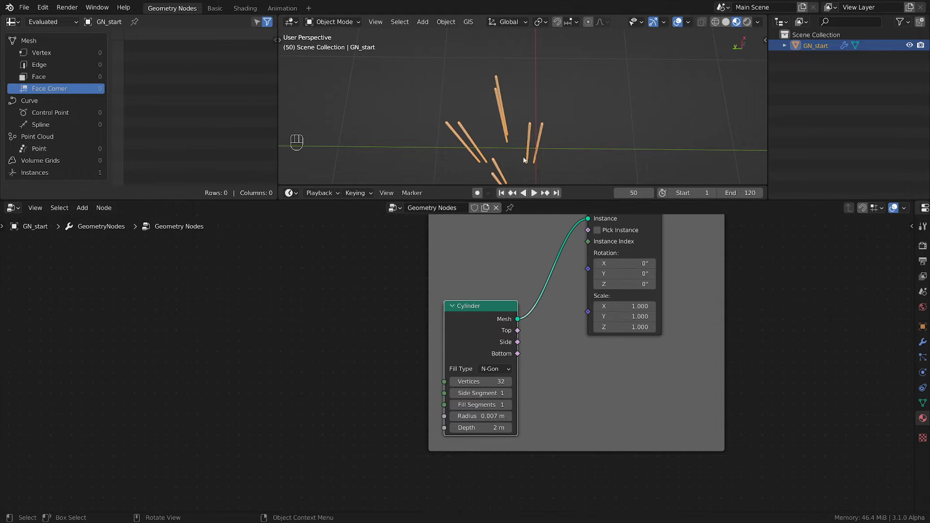
{"action": "left_click", "coordinate": [482, 427]}
{"action": "type", "text": "0.1"}
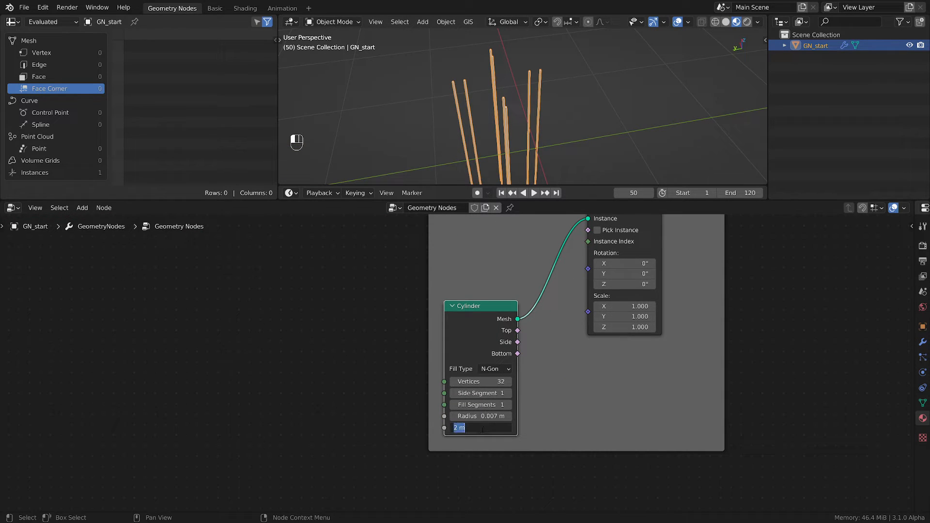
{"action": "key", "text": "Return"}
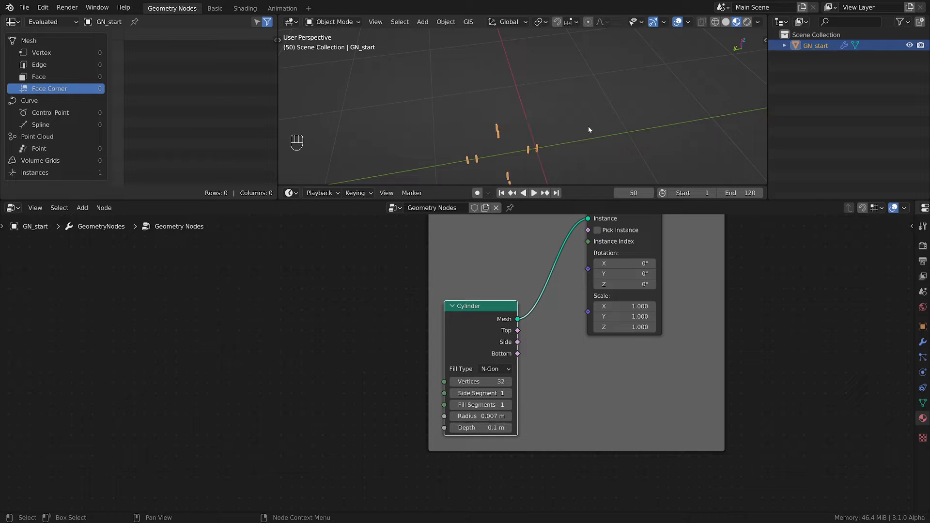
{"action": "middle_click_drag", "start_coordinate": [588, 126], "coordinate": [585, 106]}
{"action": "scroll", "coordinate": [585, 106], "scroll_direction": "up", "scroll_amount": 4}
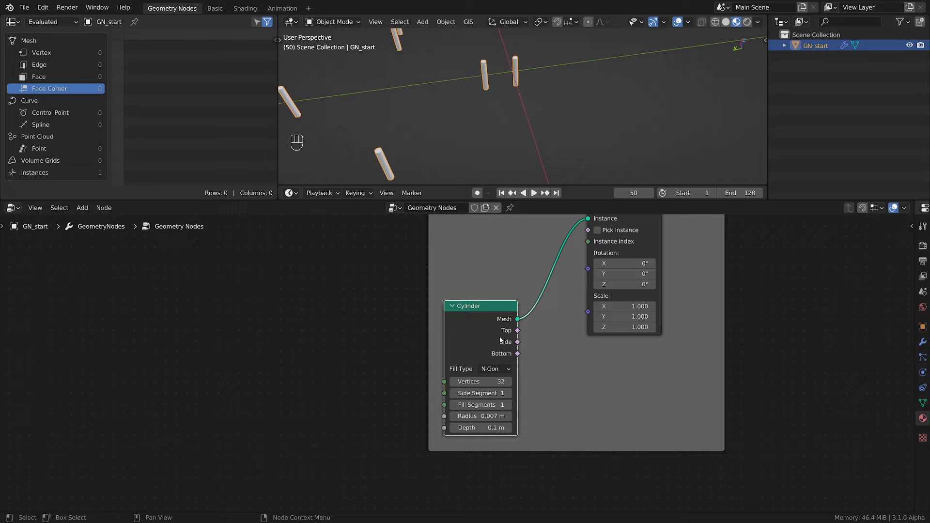
Step: Move the Cylinder node slightly up inside the frame, closer to the Instance on Points node
{"action": "left_click_drag", "start_coordinate": [491, 324], "coordinate": [489, 286]}
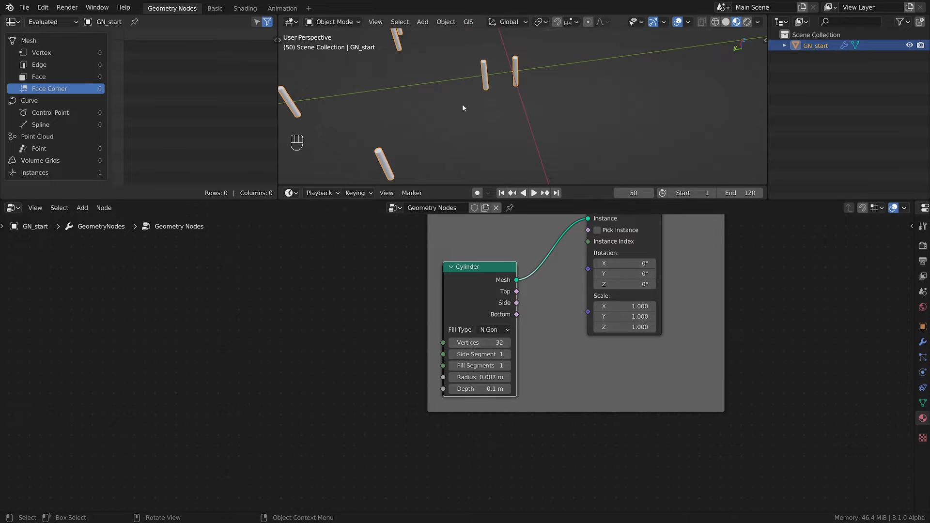
{"action": "scroll", "coordinate": [475, 136], "scroll_direction": "down", "scroll_amount": 4}
{"action": "middle_click_drag", "start_coordinate": [515, 232], "coordinate": [554, 379]}
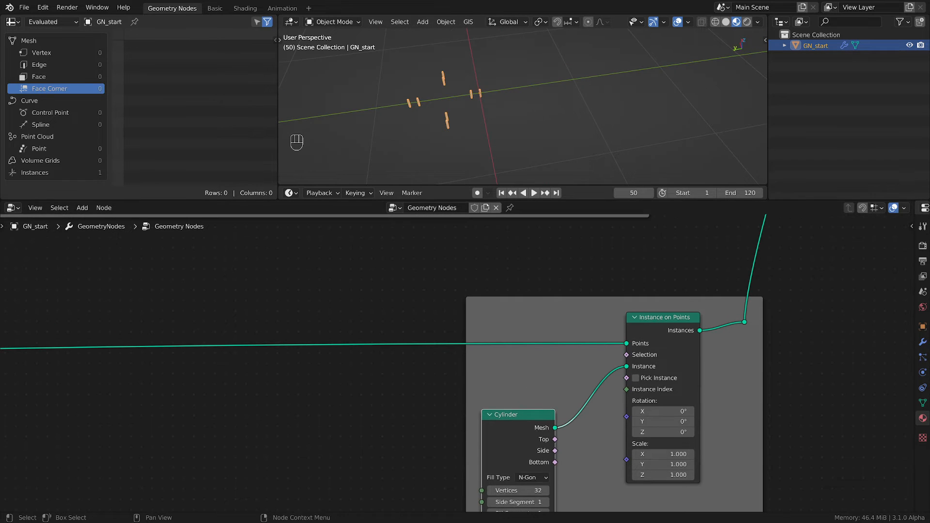
Step: Insert a Resample Curve node into the link feeding the Points input of Instance on Points, inside the frame
{"action": "scroll", "coordinate": [497, 358], "scroll_direction": "down", "scroll_amount": 2}
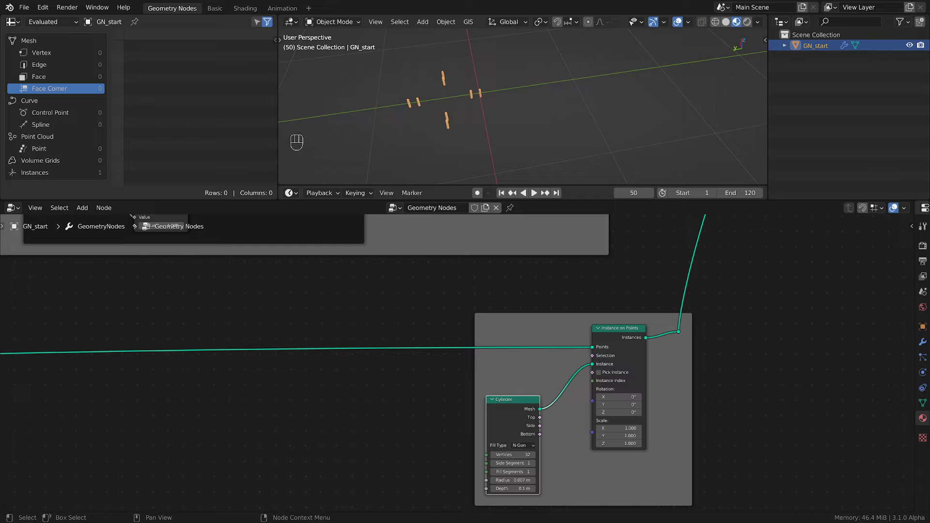
{"action": "scroll", "coordinate": [508, 371], "scroll_direction": "up", "scroll_amount": 1}
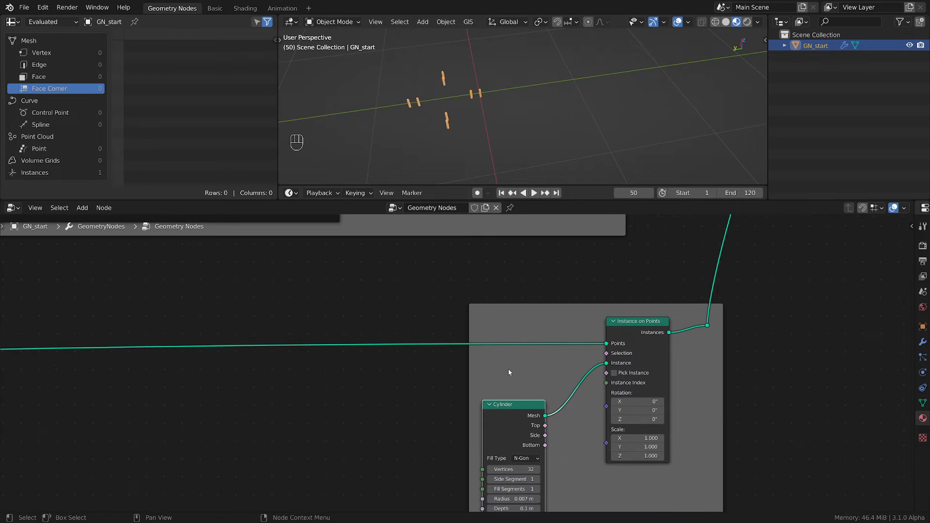
{"action": "key", "text": "shift+a"}
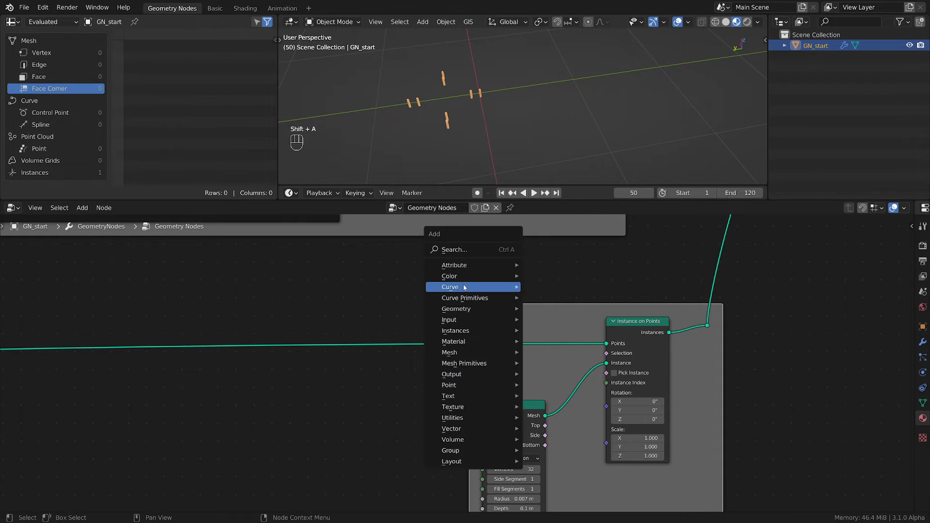
{"action": "mouse_move", "coordinate": [453, 287]}
{"action": "left_click", "coordinate": [577, 66]}
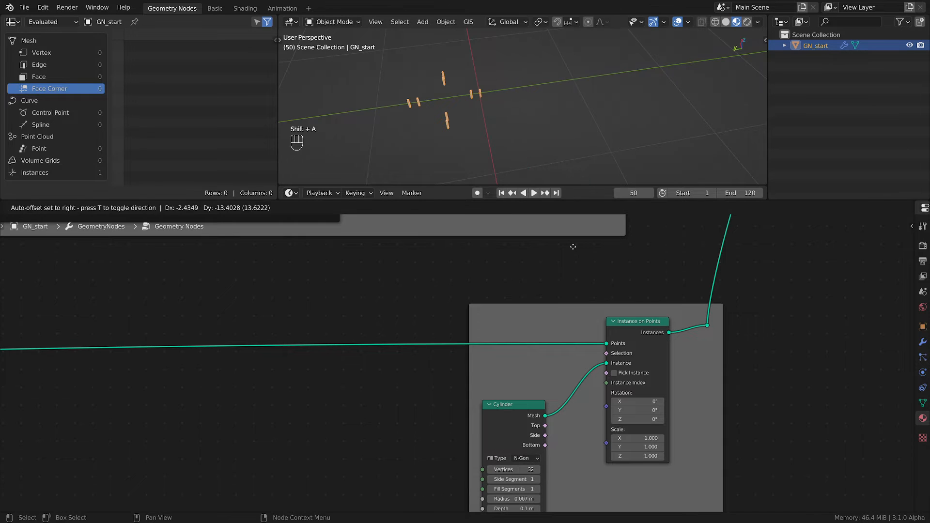
{"action": "left_click", "coordinate": [507, 344]}
Step: Switch the Resample Curve node's mode to Length and inspect the pin distribution along the curves
{"action": "scroll", "coordinate": [506, 344], "scroll_direction": "up", "scroll_amount": 1}
{"action": "left_click", "coordinate": [529, 347]}
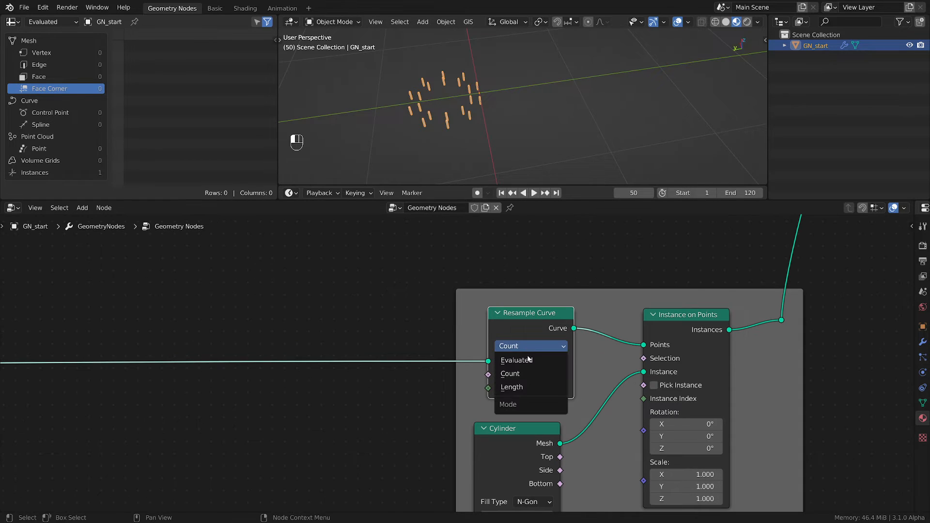
{"action": "left_click", "coordinate": [521, 386]}
{"action": "scroll", "coordinate": [447, 75], "scroll_direction": "up", "scroll_amount": 3}
{"action": "scroll", "coordinate": [444, 99], "scroll_direction": "down", "scroll_amount": 3}
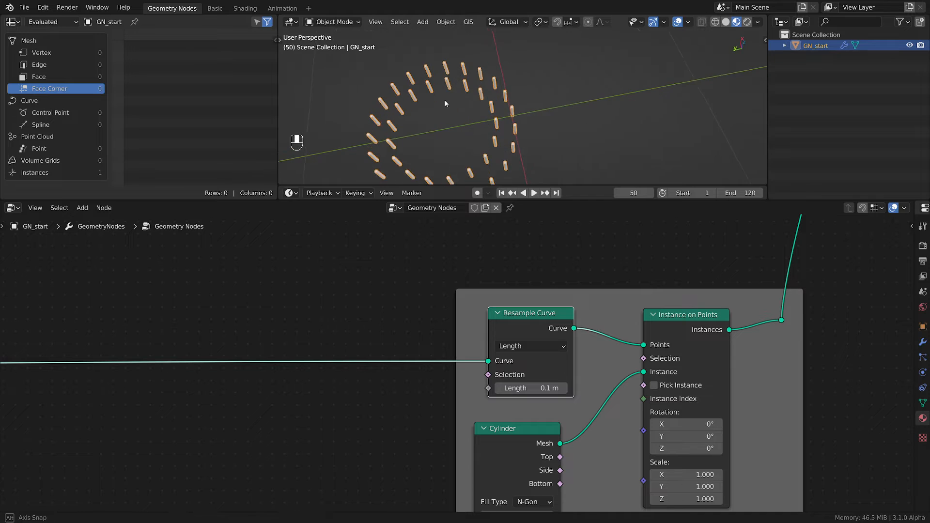
{"action": "middle_click_drag", "start_coordinate": [443, 109], "coordinate": [494, 111]}
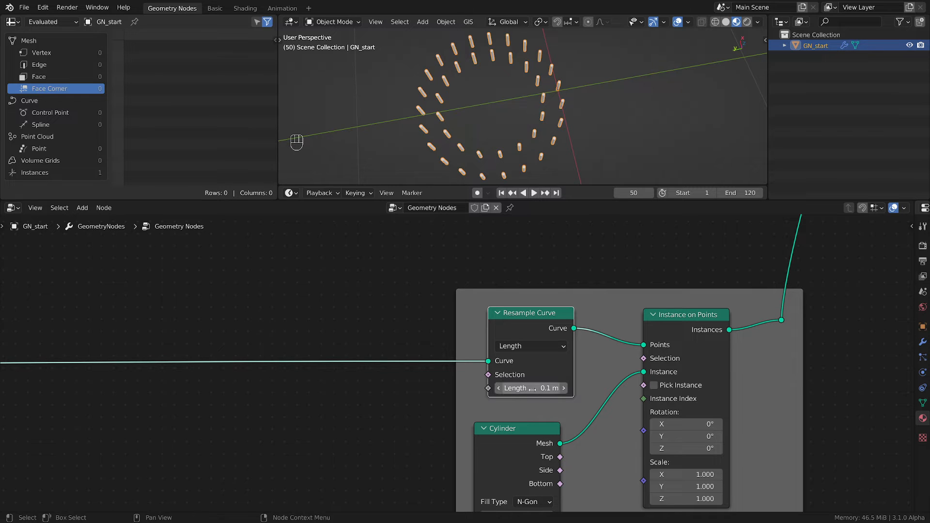
Step: Set the Resample Curve length to 0.01 m and check the pin spacing up close
{"action": "left_click", "coordinate": [533, 388]}
{"action": "left_click", "coordinate": [505, 388]}
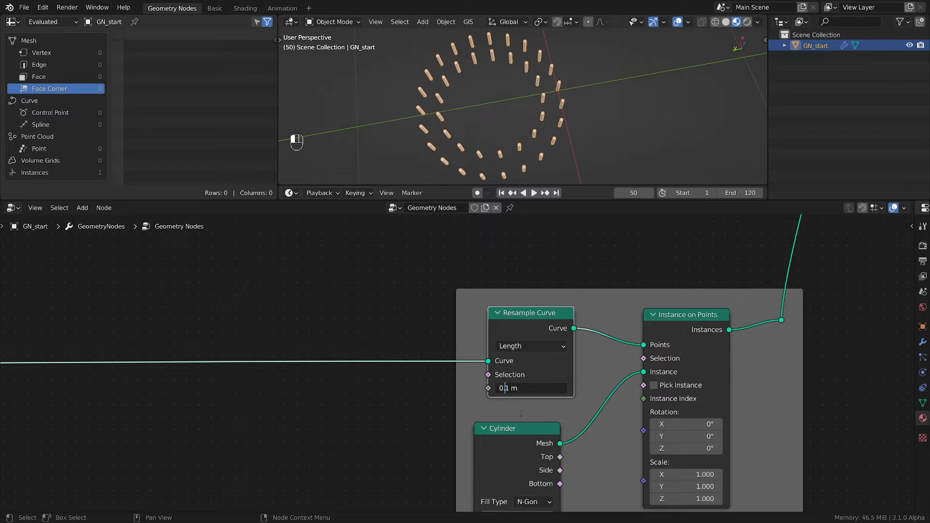
{"action": "type", "text": "0"}
{"action": "key", "text": "Return"}
{"action": "scroll", "coordinate": [446, 114], "scroll_direction": "up", "scroll_amount": 6}
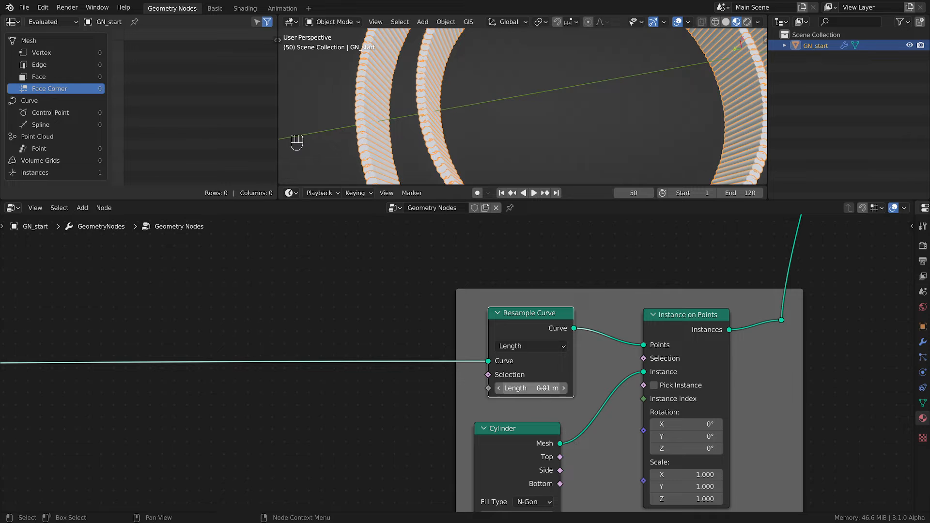
Step: Set the Resample Curve length to 0.005 m
{"action": "left_click", "coordinate": [529, 389]}
{"action": "left_click_drag", "start_coordinate": [509, 389], "coordinate": [513, 388]}
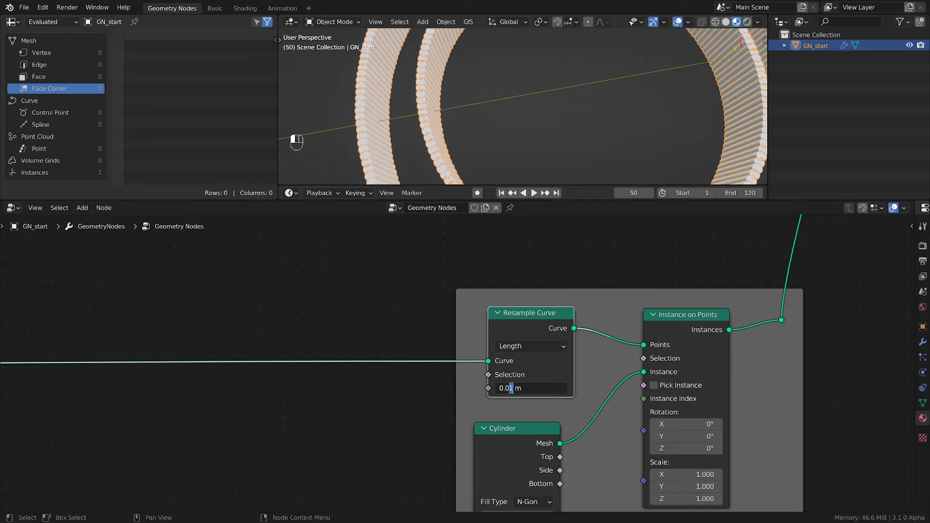
{"action": "type", "text": "05"}
{"action": "key", "text": "Return"}
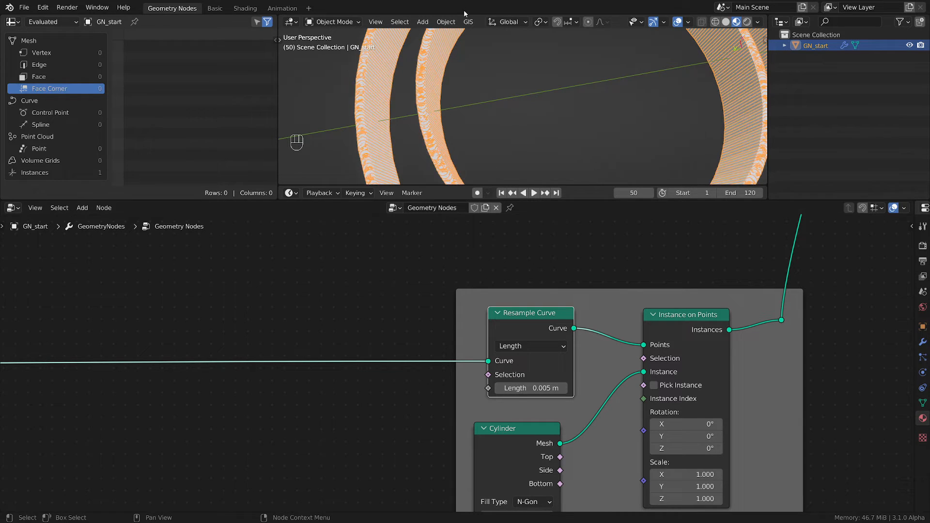
Step: Set the Resample Curve length to 0.02 m and view the whole set of pin rings
{"action": "left_click", "coordinate": [519, 388]}
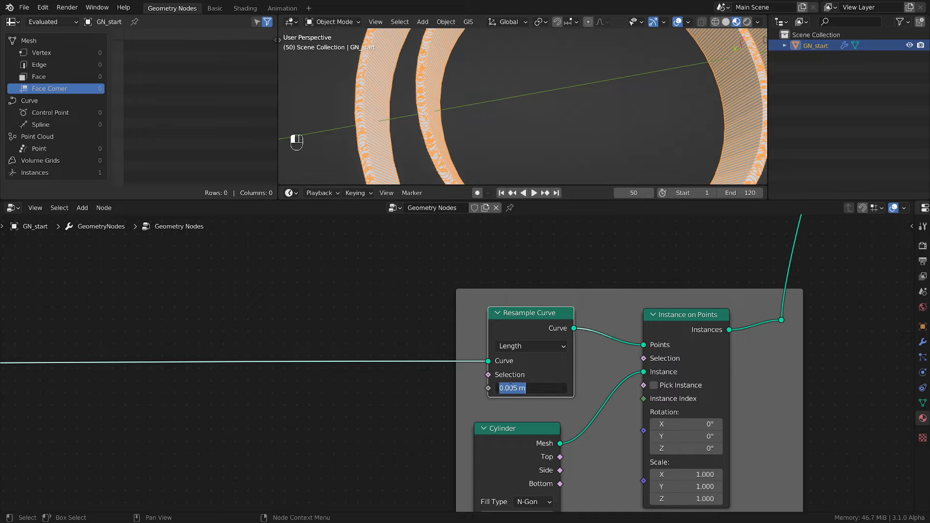
{"action": "left_click_drag", "start_coordinate": [511, 388], "coordinate": [517, 388]}
{"action": "type", "text": "2"}
{"action": "key", "text": "Return"}
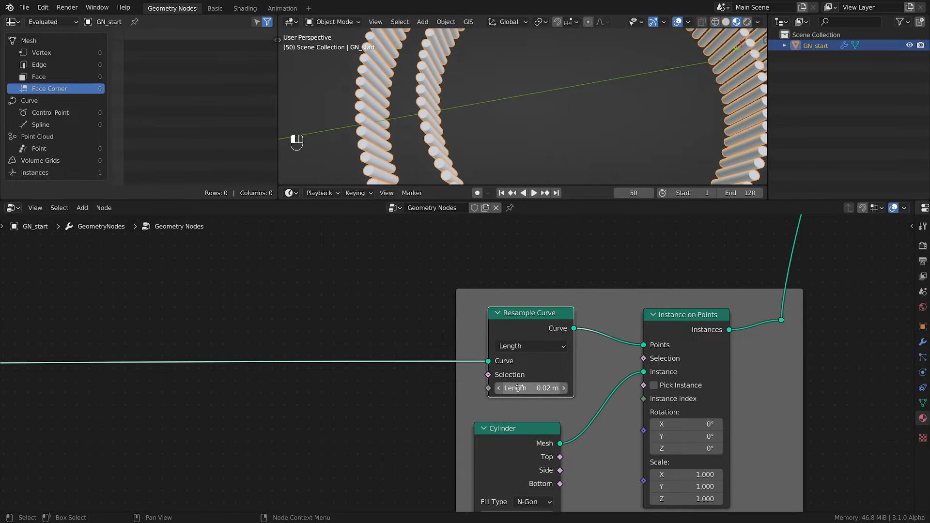
{"action": "scroll", "coordinate": [546, 89], "scroll_direction": "down", "scroll_amount": 6}
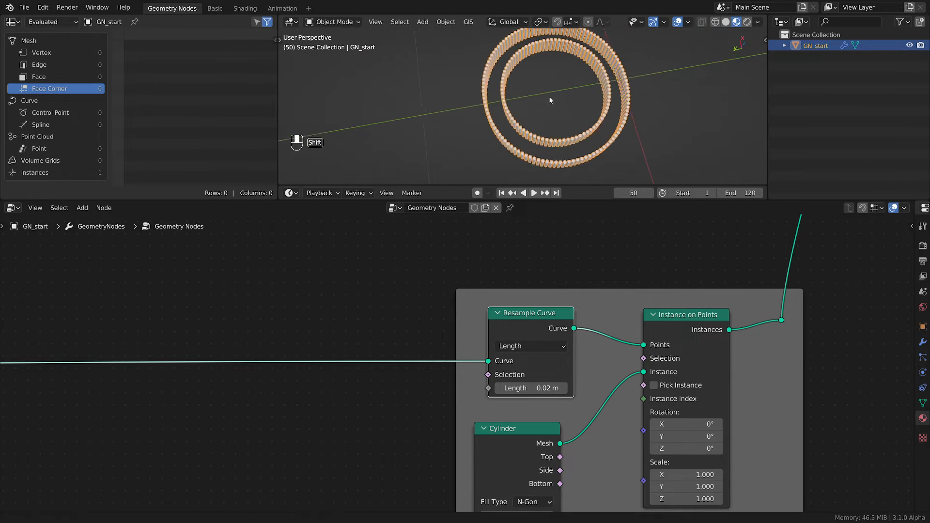
Step: Examine the two pin rings as a whole and the shading of the cylinder pins up close
{"action": "middle_click_drag", "start_coordinate": [520, 112], "coordinate": [530, 89]}
{"action": "scroll", "coordinate": [526, 155], "scroll_direction": "up", "scroll_amount": 4}
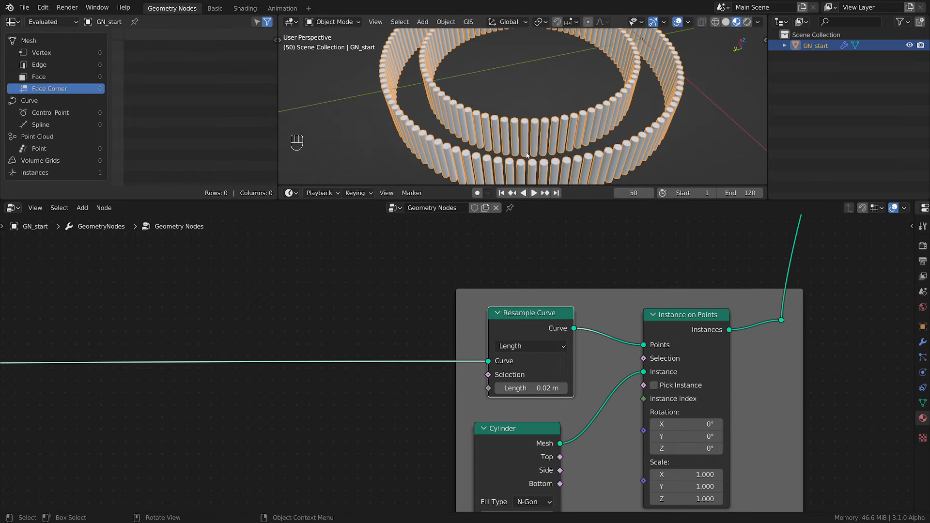
{"action": "scroll", "coordinate": [527, 155], "scroll_direction": "down", "scroll_amount": 2}
{"action": "mouse_move", "coordinate": [529, 154]}
{"action": "middle_mouse_down"}
{"action": "mouse_move", "coordinate": [508, 124]}
{"action": "mouse_move", "coordinate": [505, 158]}
{"action": "mouse_move", "coordinate": [534, 151]}
{"action": "middle_mouse_up"}
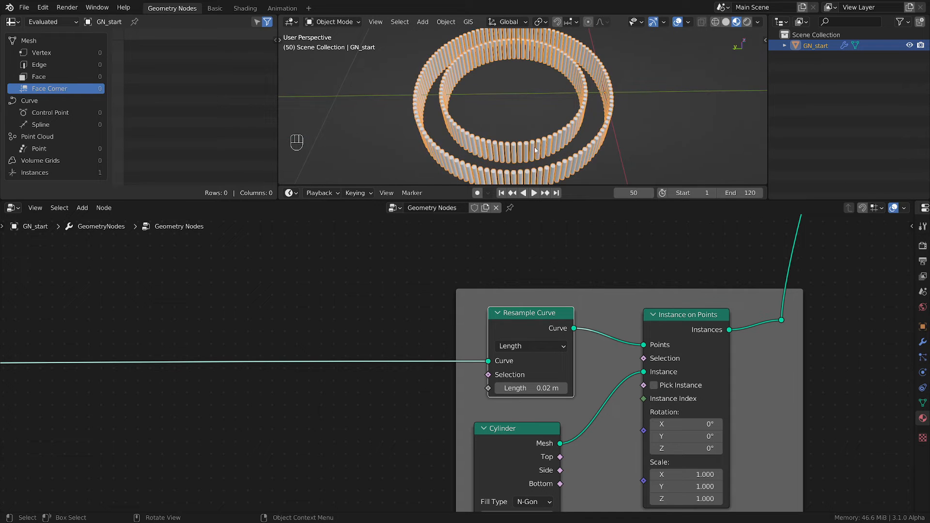
{"action": "scroll", "coordinate": [594, 343], "scroll_direction": "down", "scroll_amount": 2}
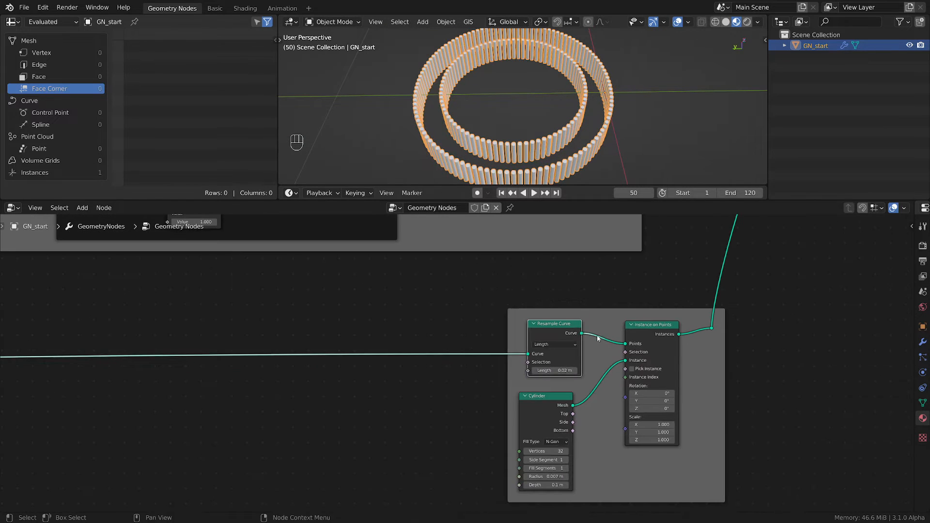
{"action": "scroll", "coordinate": [579, 404], "scroll_direction": "down", "scroll_amount": 2}
{"action": "mouse_move", "coordinate": [553, 400]}
{"action": "left_mouse_down"}
{"action": "mouse_move", "coordinate": [563, 399]}
{"action": "mouse_move", "coordinate": [553, 398]}
{"action": "left_mouse_up"}
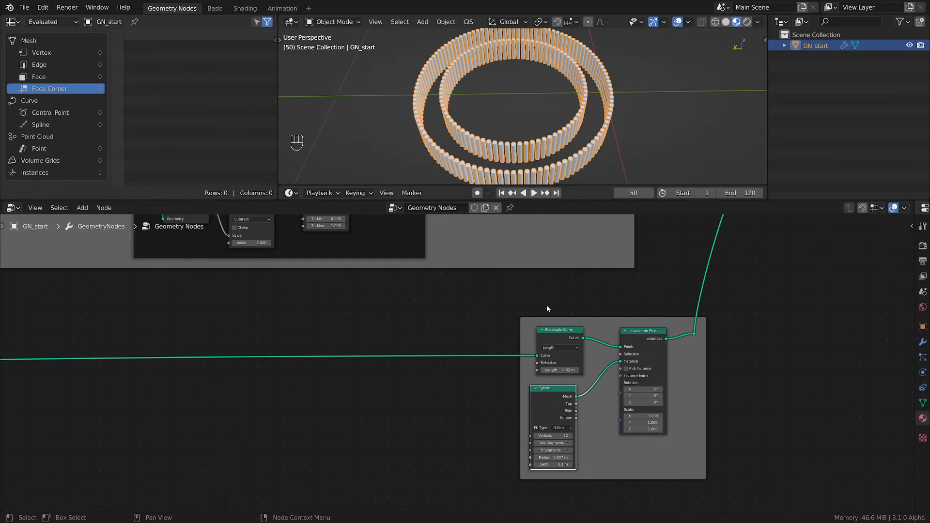
{"action": "scroll", "coordinate": [523, 135], "scroll_direction": "up", "scroll_amount": 2}
{"action": "scroll", "coordinate": [523, 138], "scroll_direction": "up", "scroll_amount": 6}
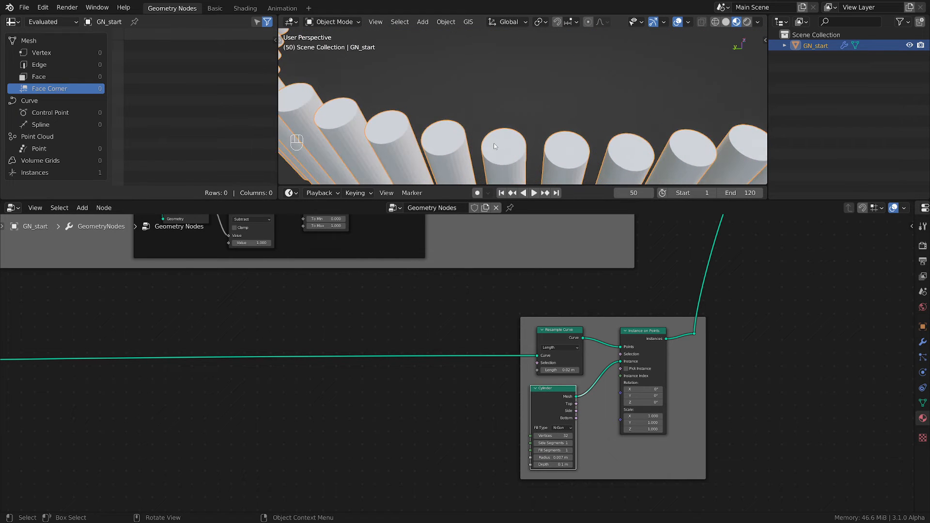
Step: Move the Group Output node further along and insert a Set Shade Smooth node on the geometry link leading into it
{"action": "scroll", "coordinate": [660, 362], "scroll_direction": "down", "scroll_amount": 2}
{"action": "scroll", "coordinate": [749, 338], "scroll_direction": "down", "scroll_amount": 2}
{"action": "middle_click_drag", "start_coordinate": [867, 273], "coordinate": [647, 413]}
{"action": "left_click_drag", "start_coordinate": [553, 324], "coordinate": [630, 320]}
{"action": "key", "text": "shift+a"}
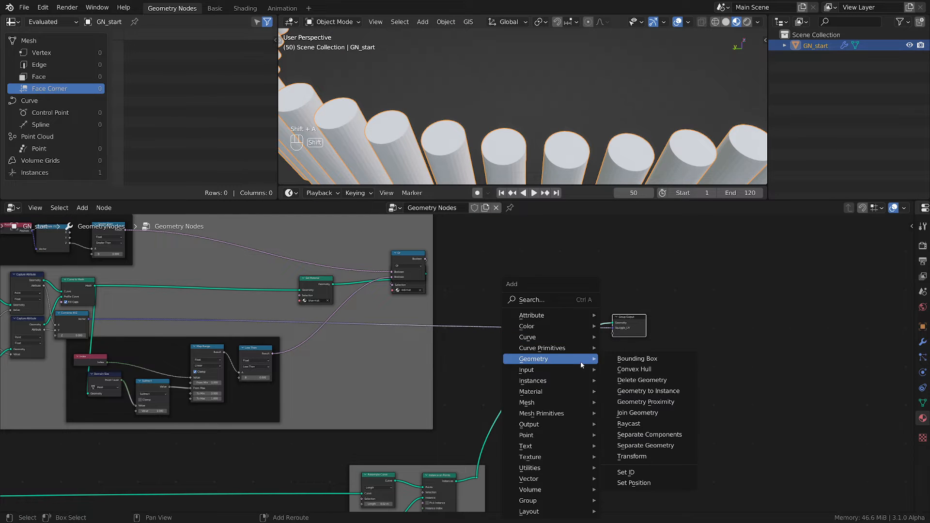
{"action": "mouse_move", "coordinate": [533, 403]}
{"action": "left_click", "coordinate": [632, 403]}
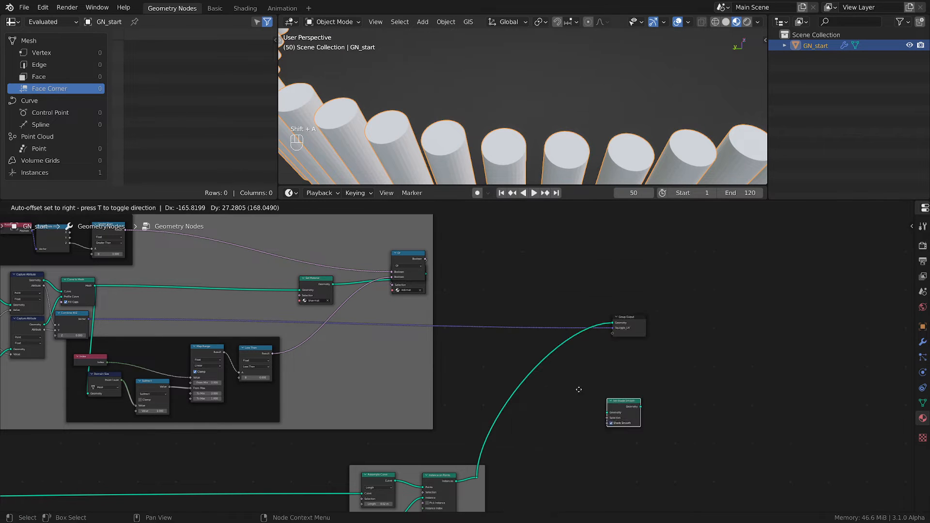
{"action": "left_click", "coordinate": [560, 345]}
{"action": "scroll", "coordinate": [437, 129], "scroll_direction": "down", "scroll_amount": 2}
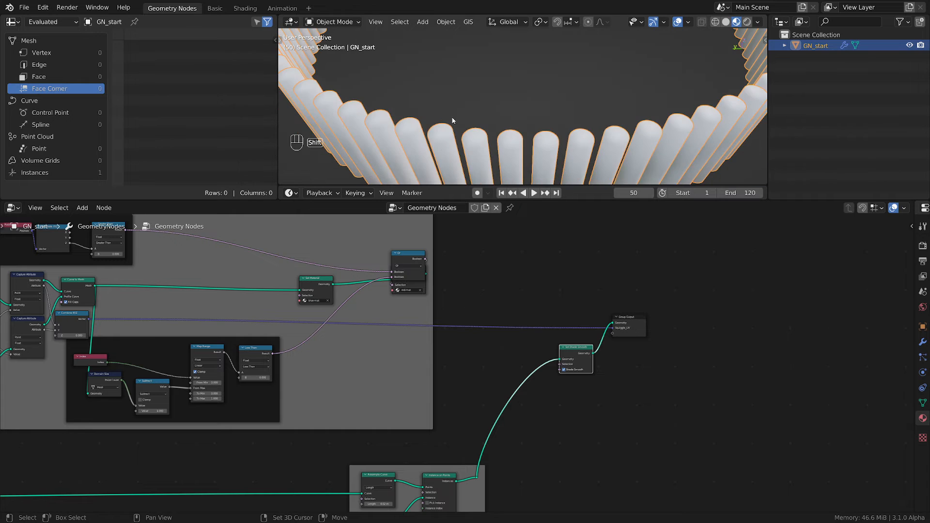
Step: Move the Cylinder node away from Resample Curve and set its vertex count to 6
{"action": "middle_click_drag", "start_coordinate": [437, 129], "coordinate": [554, 90], "text": "shift"}
{"action": "middle_click_drag", "start_coordinate": [440, 434], "coordinate": [574, 295]}
{"action": "scroll", "coordinate": [549, 364], "scroll_direction": "up", "scroll_amount": 7}
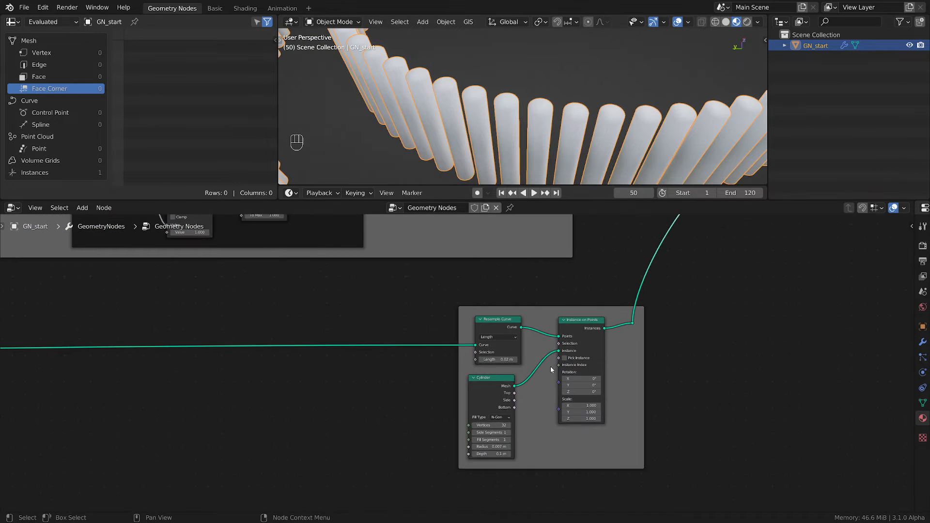
{"action": "scroll", "coordinate": [540, 132], "scroll_direction": "up", "scroll_amount": 2}
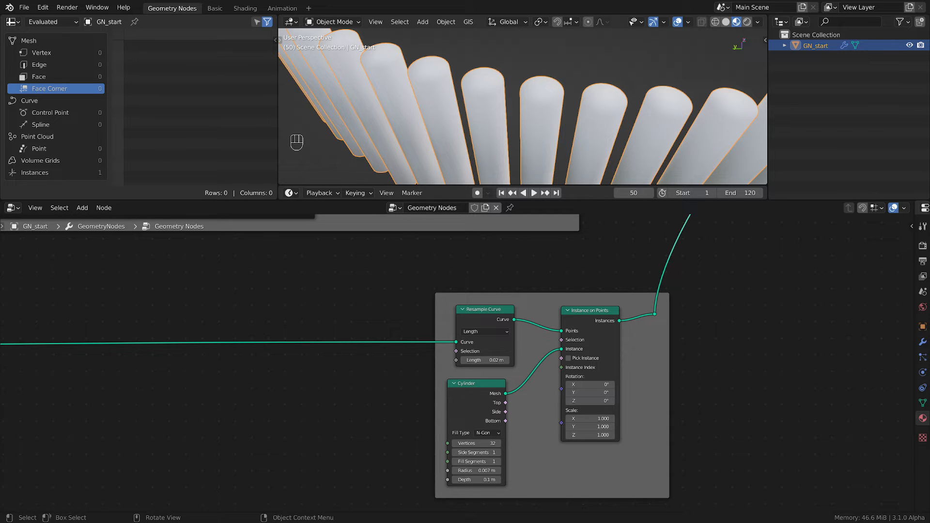
{"action": "left_click_drag", "start_coordinate": [451, 388], "coordinate": [379, 395]}
{"action": "scroll", "coordinate": [423, 420], "scroll_direction": "up", "scroll_amount": 1}
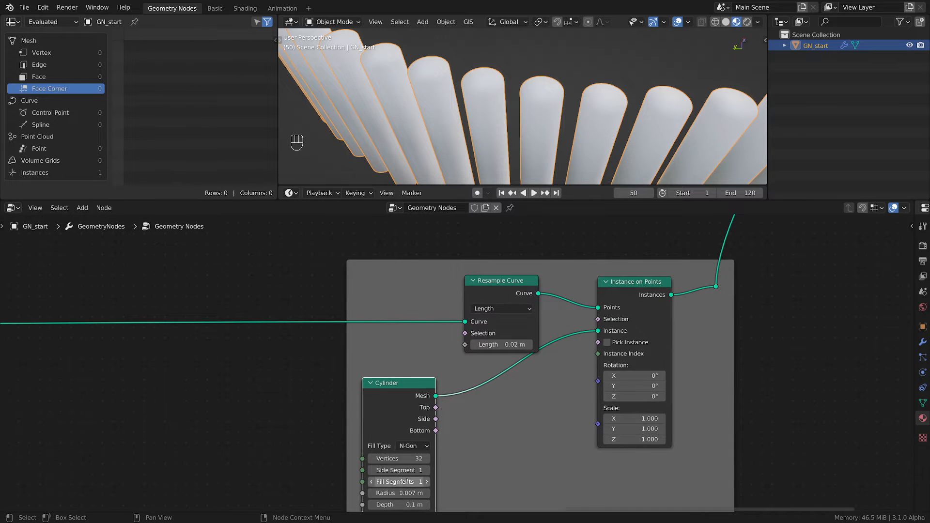
{"action": "scroll", "coordinate": [423, 421], "scroll_direction": "up", "scroll_amount": 2}
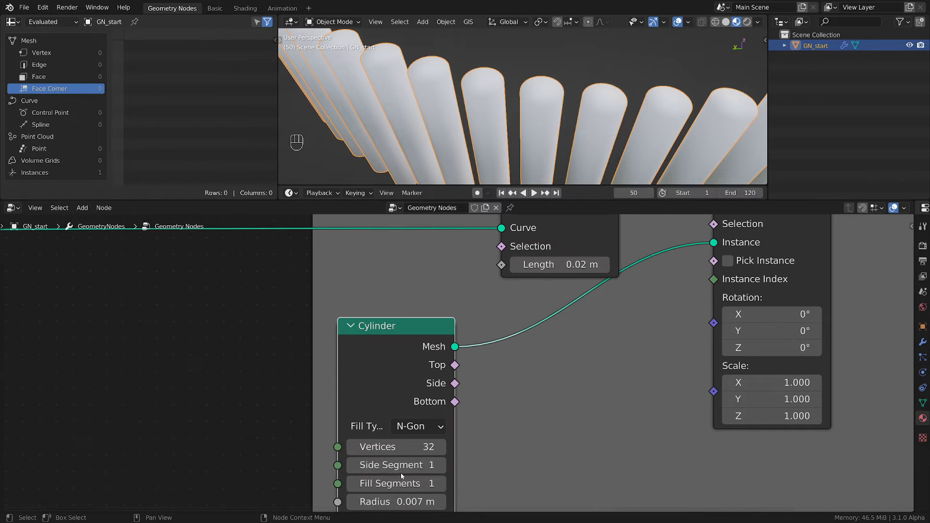
{"action": "left_click", "coordinate": [397, 448]}
{"action": "type", "text": "6"}
{"action": "key", "text": "Return"}
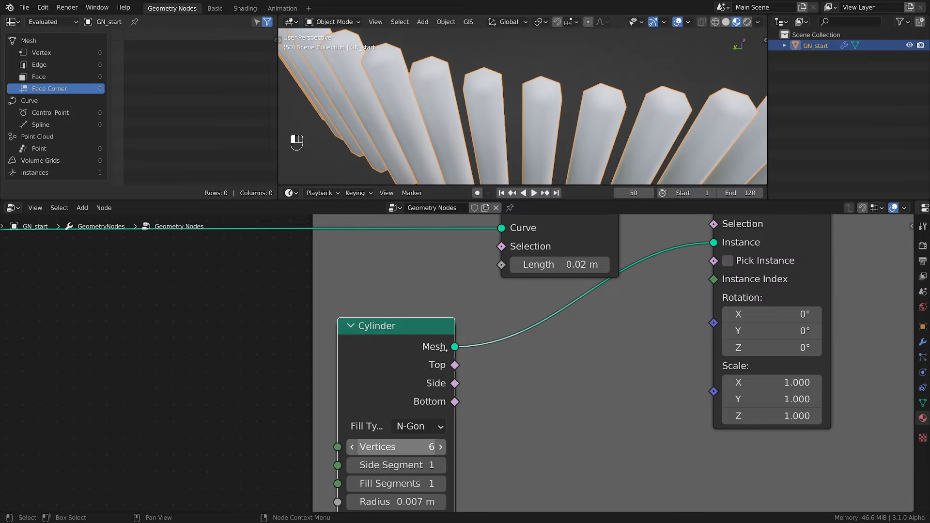
Step: Set the Cylinder node's side segments to 16 and inspect the shading of the pins
{"action": "middle_click_drag", "start_coordinate": [501, 462], "coordinate": [521, 412]}
{"action": "scroll", "coordinate": [479, 453], "scroll_direction": "up", "scroll_amount": 1}
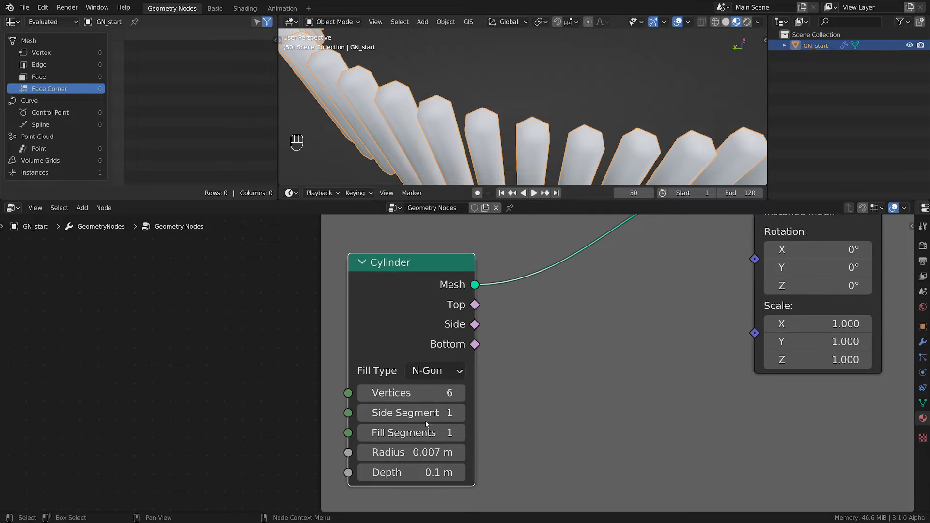
{"action": "left_click", "coordinate": [419, 412]}
{"action": "left_click", "coordinate": [419, 413]}
{"action": "type", "text": "6"}
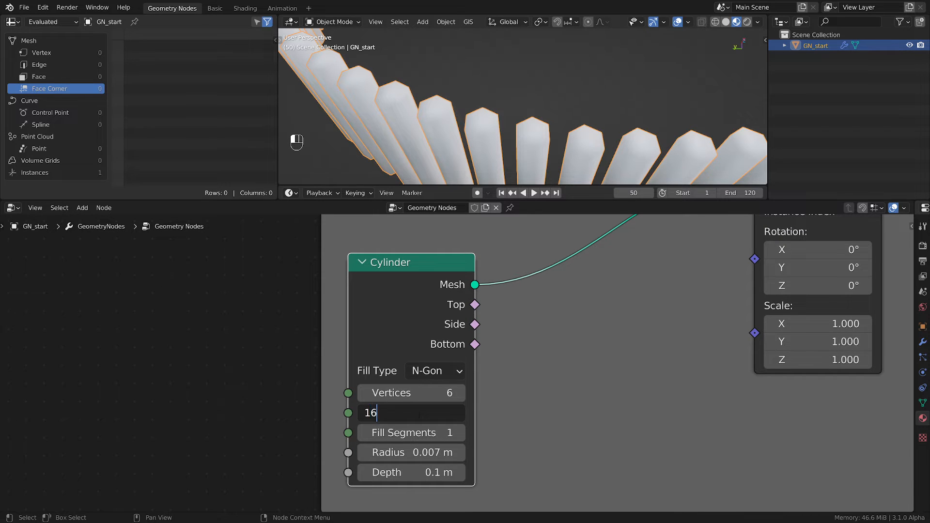
{"action": "key", "text": "Return"}
{"action": "middle_click_drag", "start_coordinate": [550, 139], "coordinate": [557, 114]}
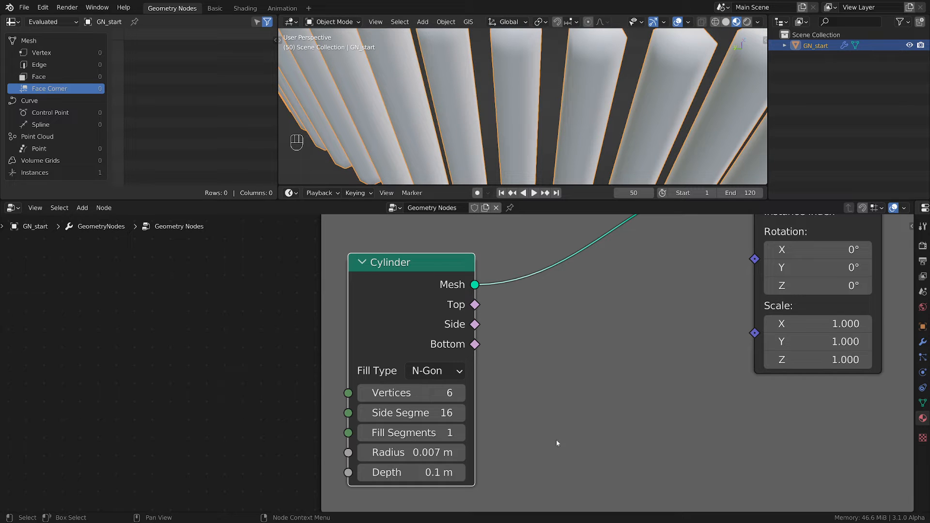
Step: Set the Cylinder node's fill segments to 8 and inspect the pin caps up close
{"action": "left_click", "coordinate": [431, 433]}
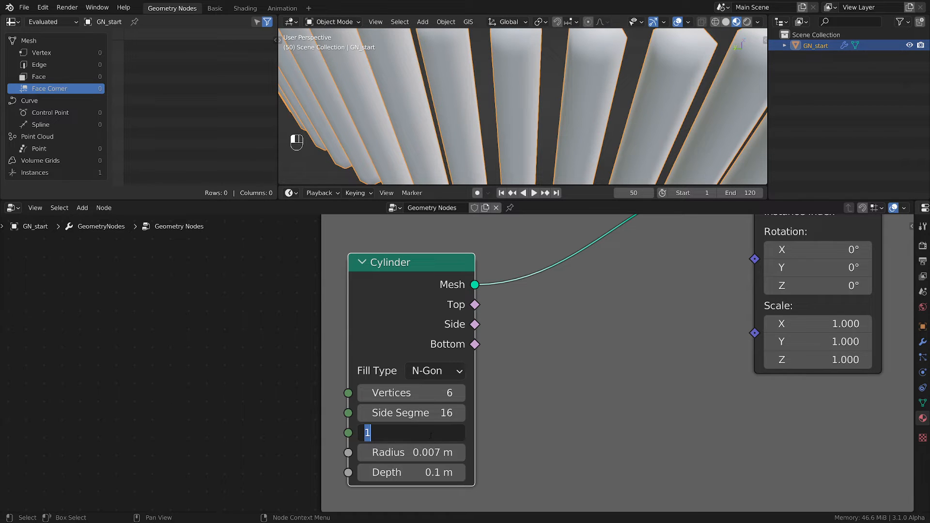
{"action": "type", "text": "8"}
{"action": "key", "text": "Return"}
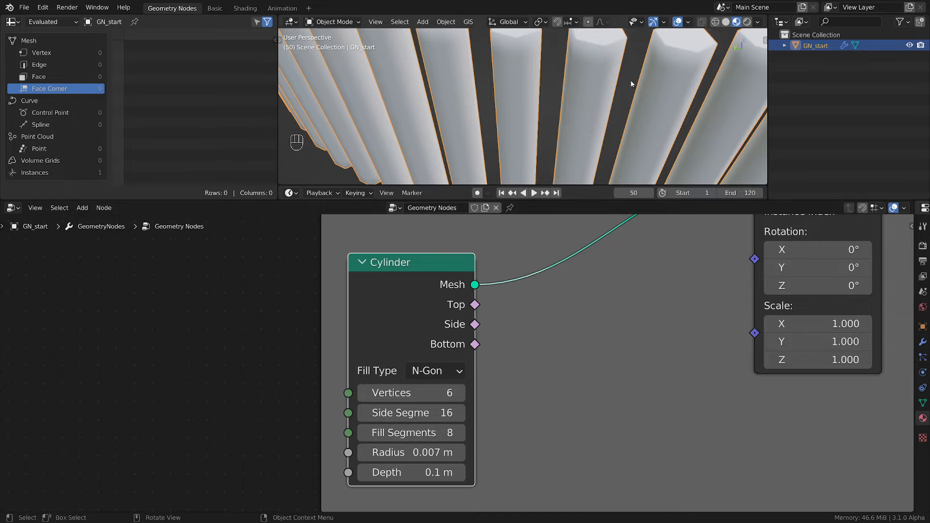
{"action": "scroll", "coordinate": [632, 83], "scroll_direction": "down", "scroll_amount": 3}
{"action": "scroll", "coordinate": [640, 79], "scroll_direction": "down", "scroll_amount": 3}
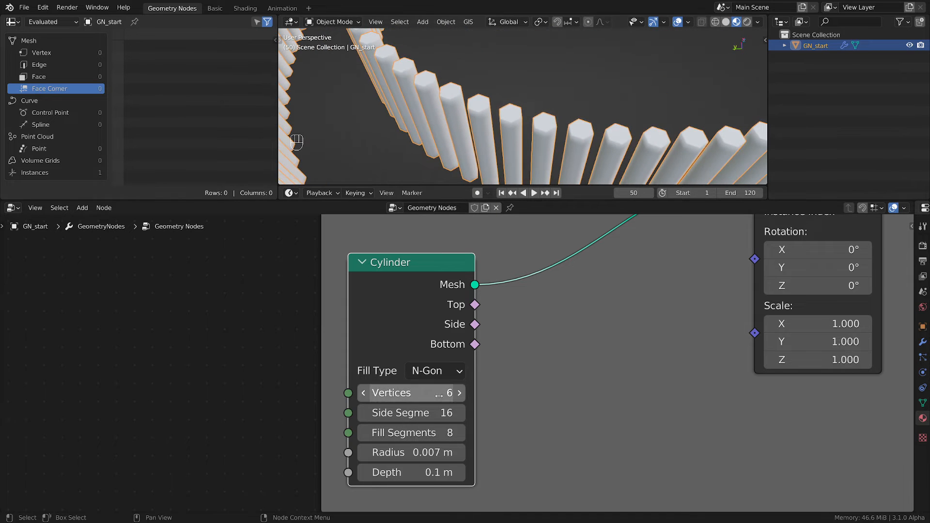
{"action": "scroll", "coordinate": [511, 123], "scroll_direction": "up", "scroll_amount": 4}
{"action": "scroll", "coordinate": [522, 387], "scroll_direction": "down", "scroll_amount": 1}
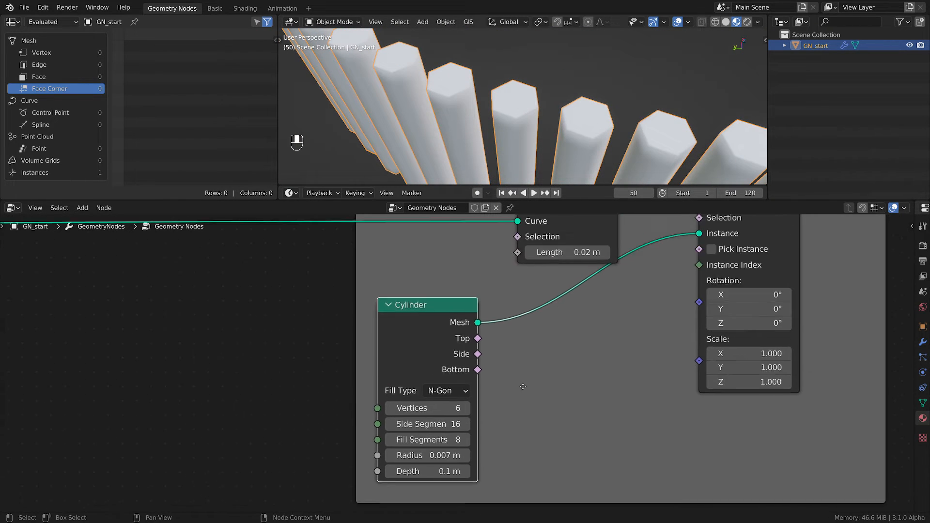
Step: Rearrange the Cylinder and Instance on Points nodes and shift the output reroute to make room after the instancing node
{"action": "middle_click_drag", "start_coordinate": [523, 387], "coordinate": [484, 451]}
{"action": "left_click_drag", "start_coordinate": [382, 375], "coordinate": [437, 362]}
{"action": "middle_click_drag", "start_coordinate": [533, 424], "coordinate": [434, 379]}
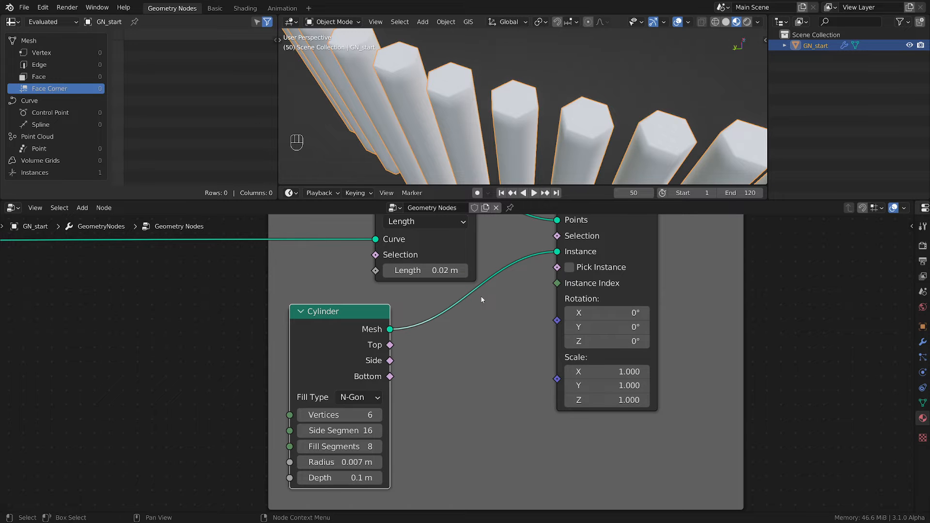
{"action": "scroll", "coordinate": [482, 299], "scroll_direction": "down", "scroll_amount": 2}
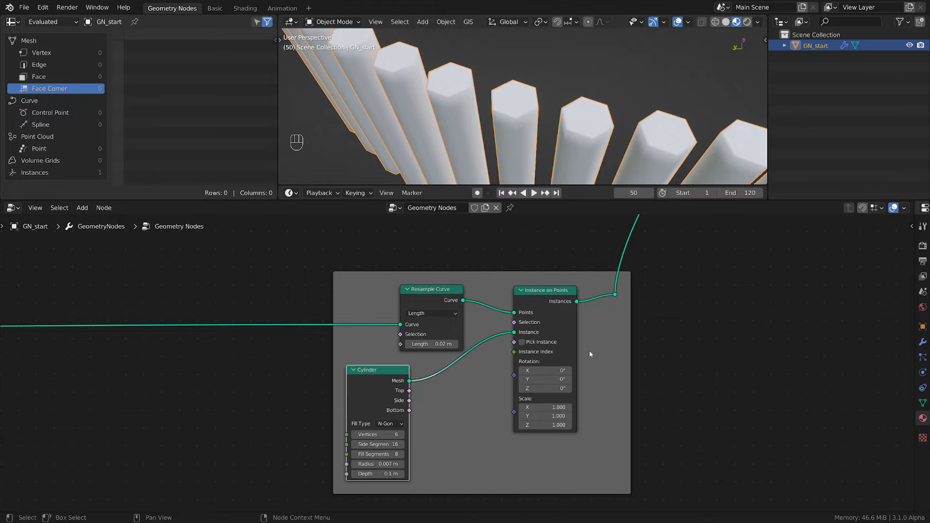
{"action": "middle_click_drag", "start_coordinate": [590, 351], "coordinate": [495, 408]}
{"action": "key", "text": "g"}
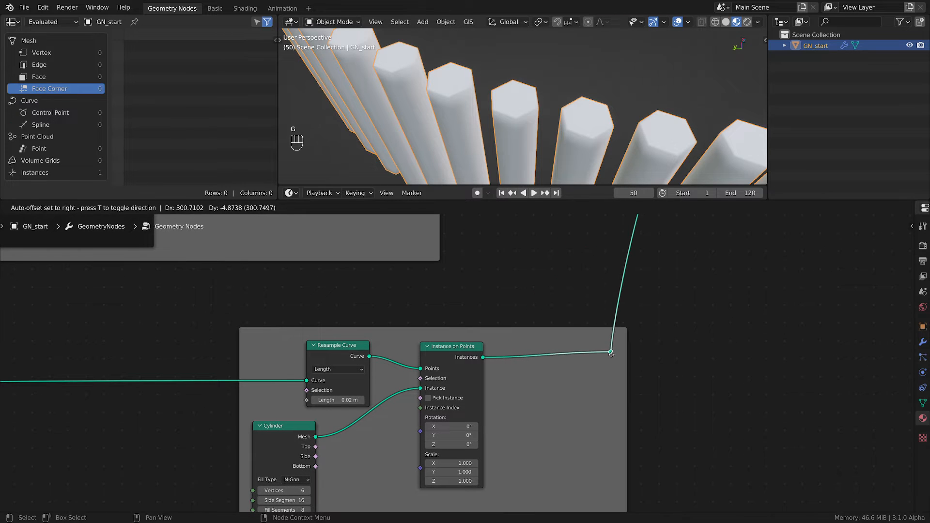
{"action": "left_click", "coordinate": [610, 352]}
{"action": "middle_click_drag", "start_coordinate": [455, 339], "coordinate": [494, 333]}
{"action": "left_click_drag", "start_coordinate": [495, 339], "coordinate": [475, 339]}
Step: Insert a Set Material node after Instance on Points and assign blue-mat to it
{"action": "key", "text": "shift+a"}
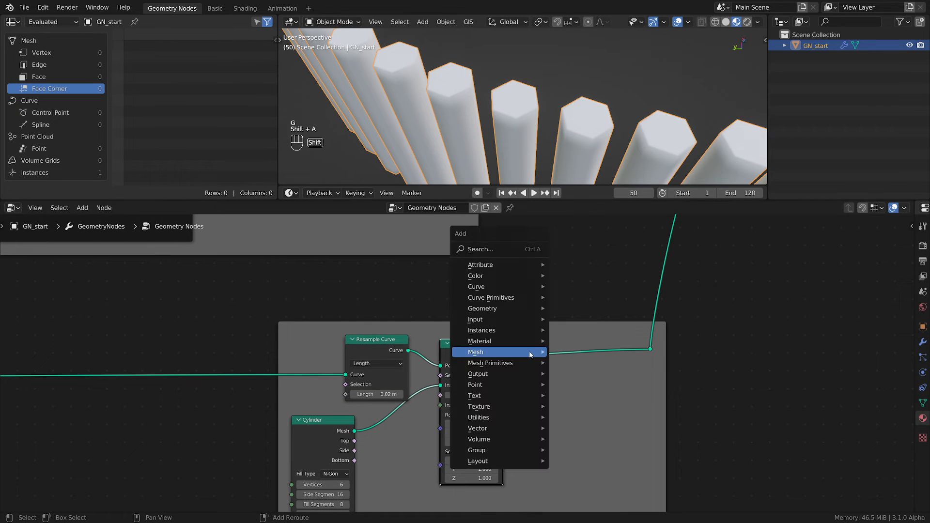
{"action": "mouse_move", "coordinate": [482, 341]}
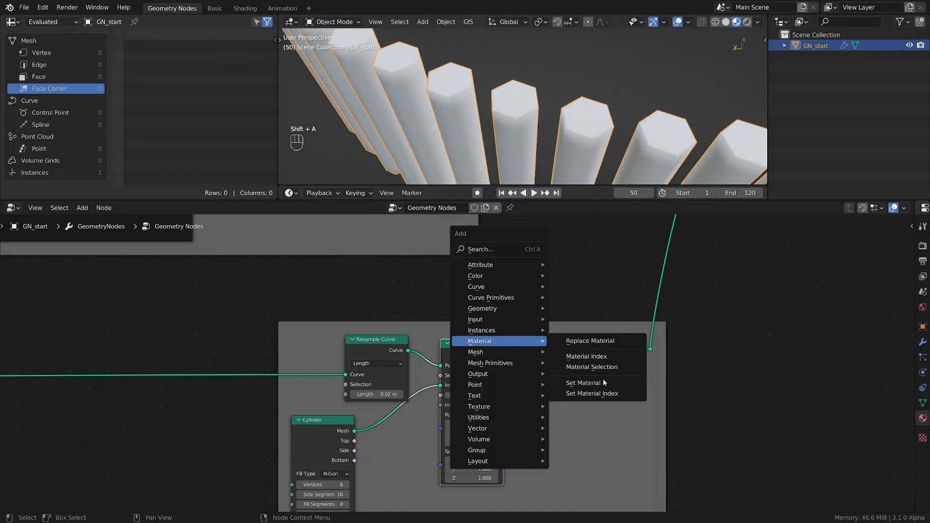
{"action": "left_click", "coordinate": [581, 382]}
{"action": "left_click", "coordinate": [600, 375]}
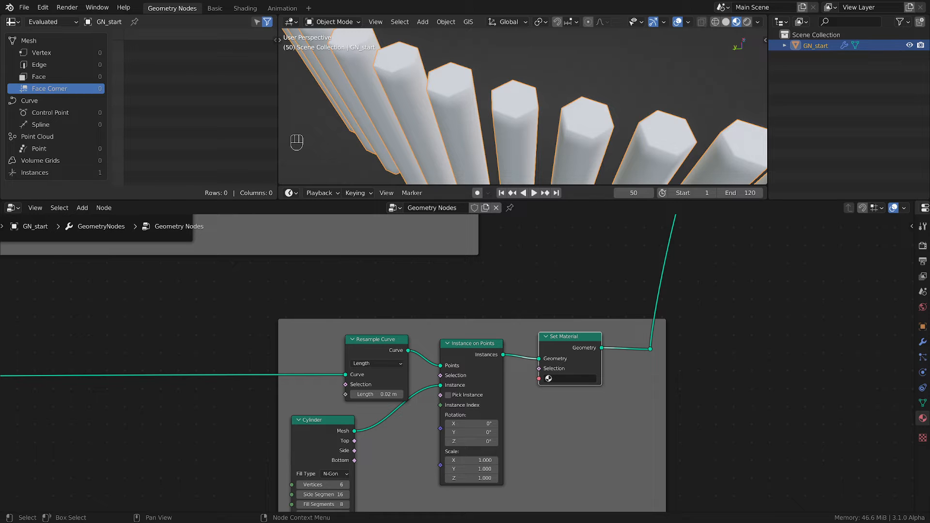
{"action": "scroll", "coordinate": [490, 464], "scroll_direction": "up", "scroll_amount": 2}
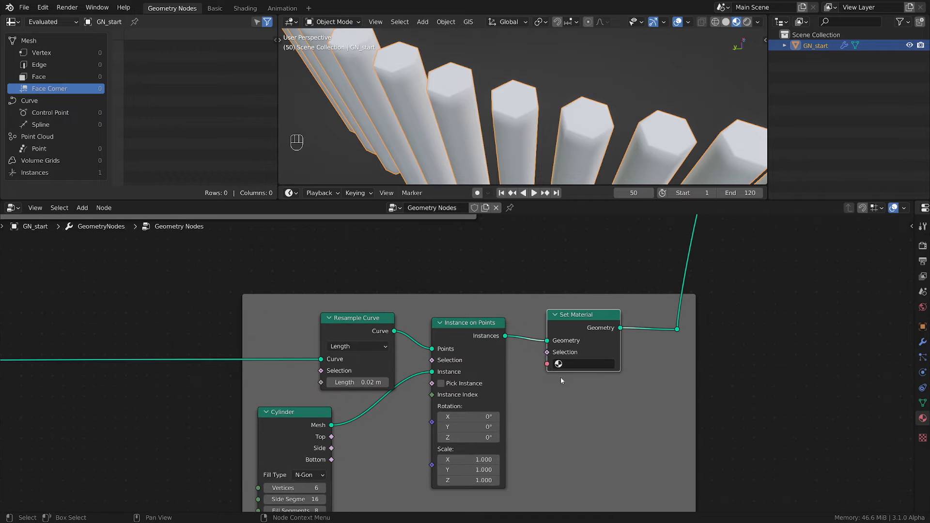
{"action": "left_click", "coordinate": [558, 363]}
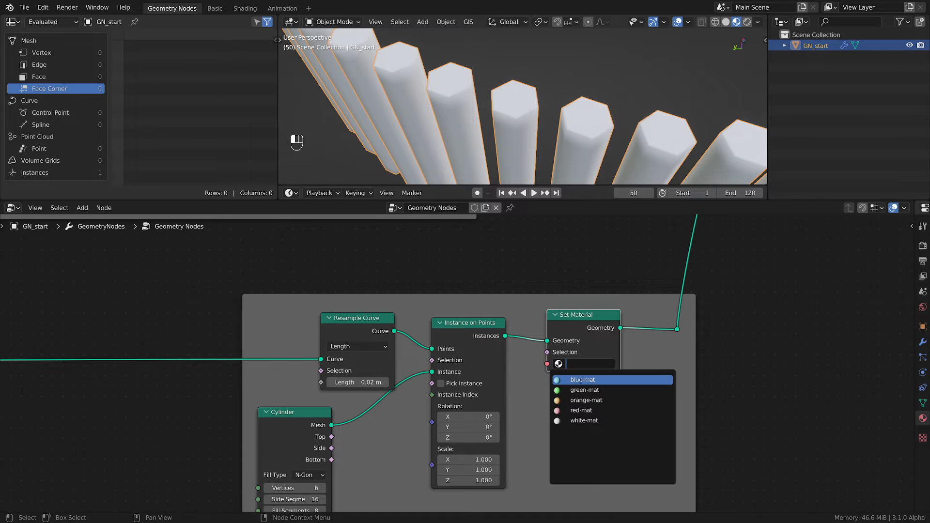
{"action": "left_click", "coordinate": [582, 380]}
{"action": "scroll", "coordinate": [565, 90], "scroll_direction": "down", "scroll_amount": 3}
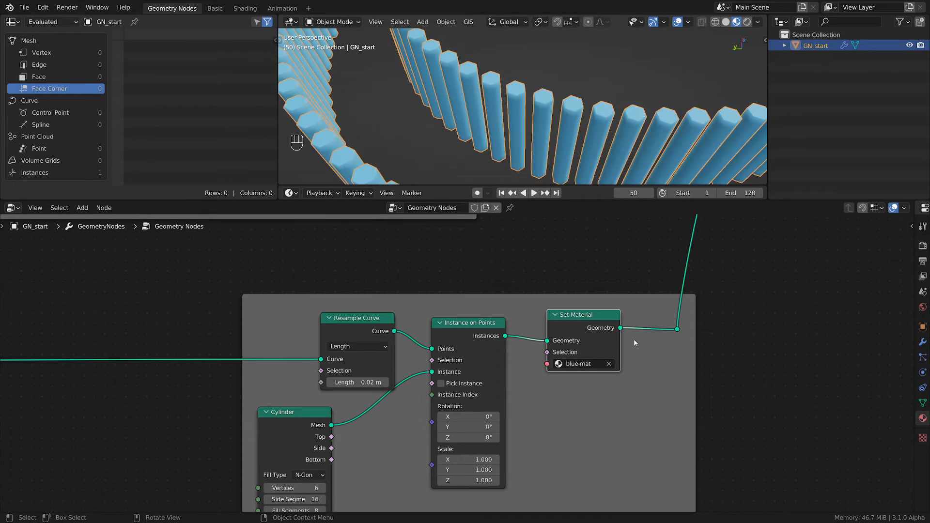
Step: Duplicate the Set Material node, insert the copy right after the original, and move the whole frame away from Set Shade Smooth
{"action": "middle_click_drag", "start_coordinate": [591, 317], "coordinate": [447, 366]}
{"action": "key", "text": "shift+d"}
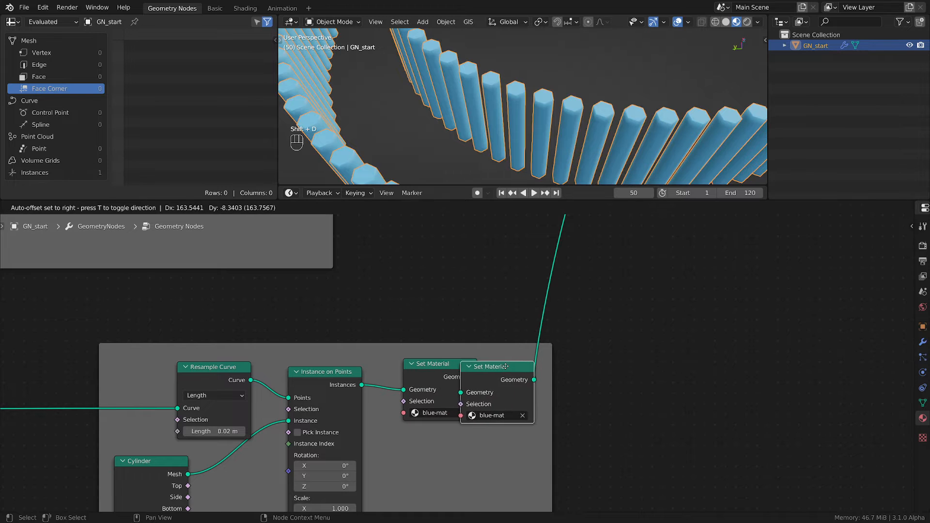
{"action": "left_click", "coordinate": [555, 367]}
{"action": "scroll", "coordinate": [489, 371], "scroll_direction": "down", "scroll_amount": 2}
{"action": "scroll", "coordinate": [489, 369], "scroll_direction": "down", "scroll_amount": 2}
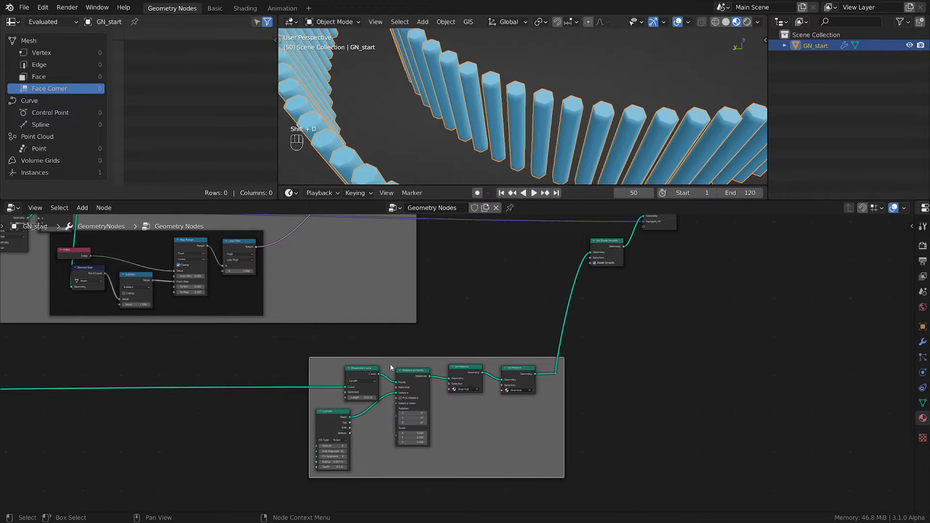
{"action": "key", "text": "g"}
{"action": "left_click", "coordinate": [224, 388]}
Step: Change the second Set Material node's material to red-mat
{"action": "scroll", "coordinate": [358, 401], "scroll_direction": "up", "scroll_amount": 2}
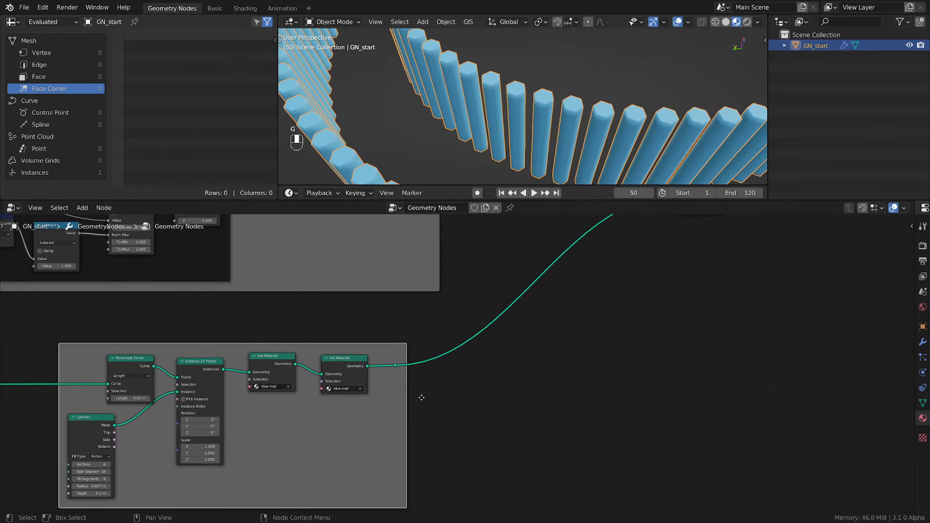
{"action": "middle_click_drag", "start_coordinate": [420, 398], "coordinate": [667, 393]}
{"action": "scroll", "coordinate": [580, 402], "scroll_direction": "up", "scroll_amount": 2}
{"action": "scroll", "coordinate": [579, 400], "scroll_direction": "up", "scroll_amount": 1}
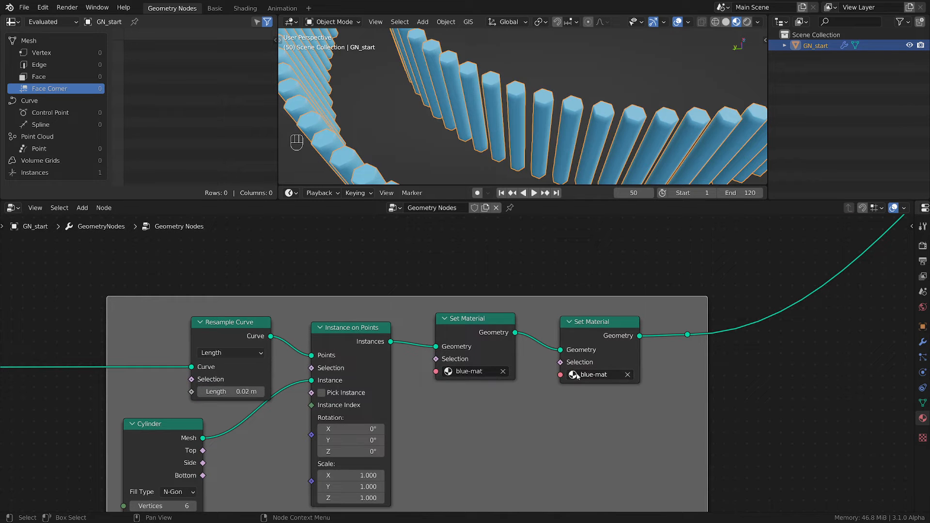
{"action": "left_click", "coordinate": [578, 375]}
{"action": "left_click", "coordinate": [591, 426]}
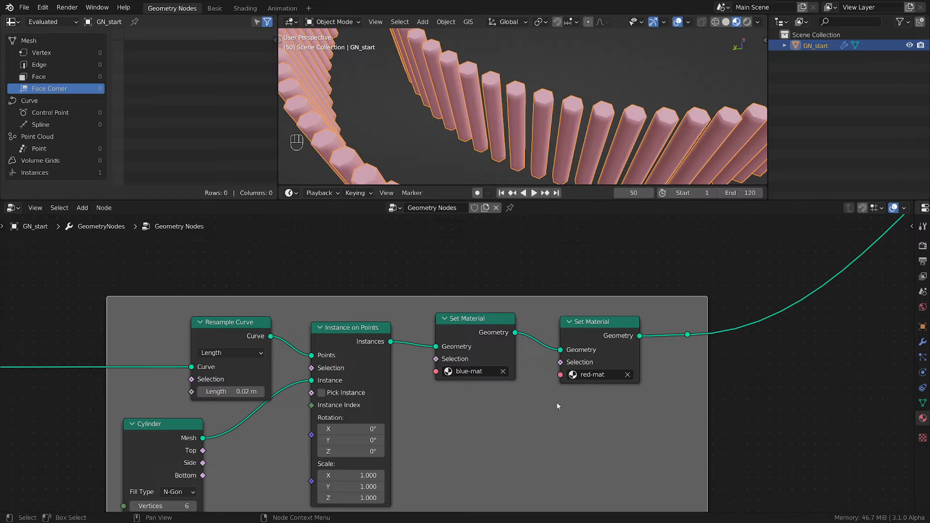
{"action": "middle_click_drag", "start_coordinate": [496, 410], "coordinate": [560, 379]}
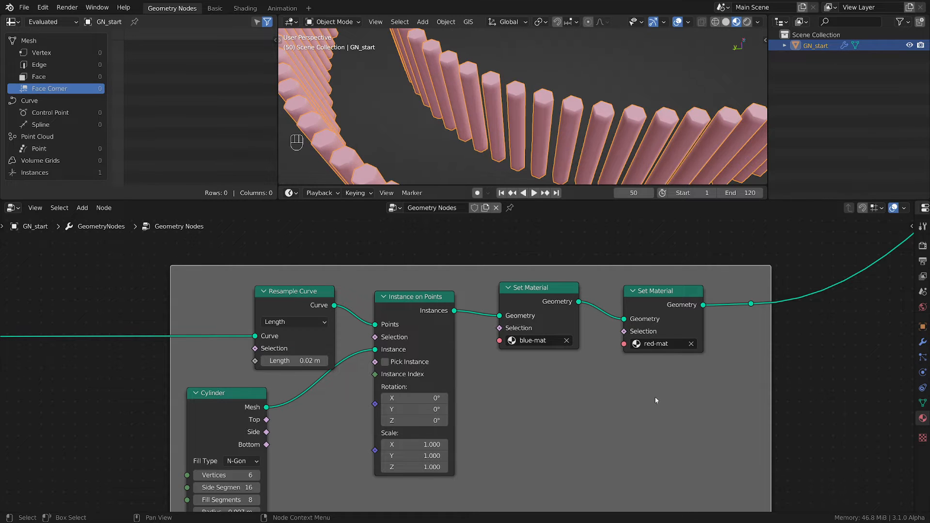
Step: Duplicate the Index, Domain Size, Subtract, Map Range and Less Than nodes from the upper setup and place the copies beneath the pin frame
{"action": "scroll", "coordinate": [533, 377], "scroll_direction": "down", "scroll_amount": 1}
{"action": "scroll", "coordinate": [549, 358], "scroll_direction": "down", "scroll_amount": 5}
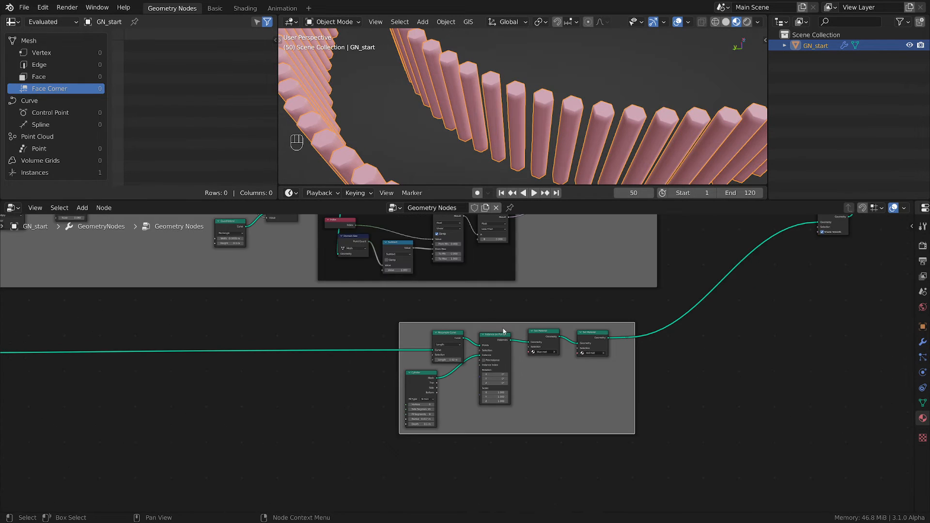
{"action": "middle_click_drag", "start_coordinate": [487, 315], "coordinate": [525, 402]}
{"action": "scroll", "coordinate": [525, 402], "scroll_direction": "up", "scroll_amount": 1}
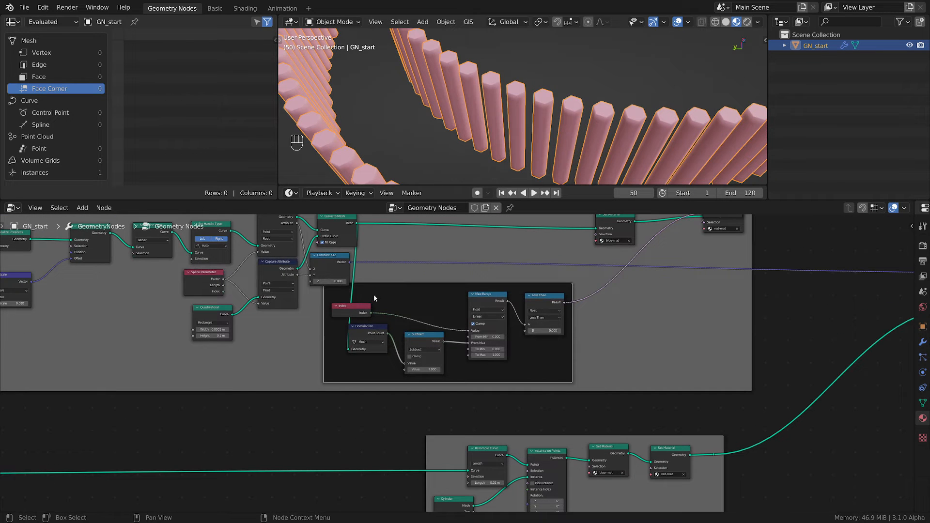
{"action": "left_click_drag", "start_coordinate": [579, 406], "coordinate": [315, 269]}
{"action": "scroll", "coordinate": [321, 298], "scroll_direction": "down", "scroll_amount": 2}
{"action": "middle_click_drag", "start_coordinate": [447, 355], "coordinate": [452, 315]}
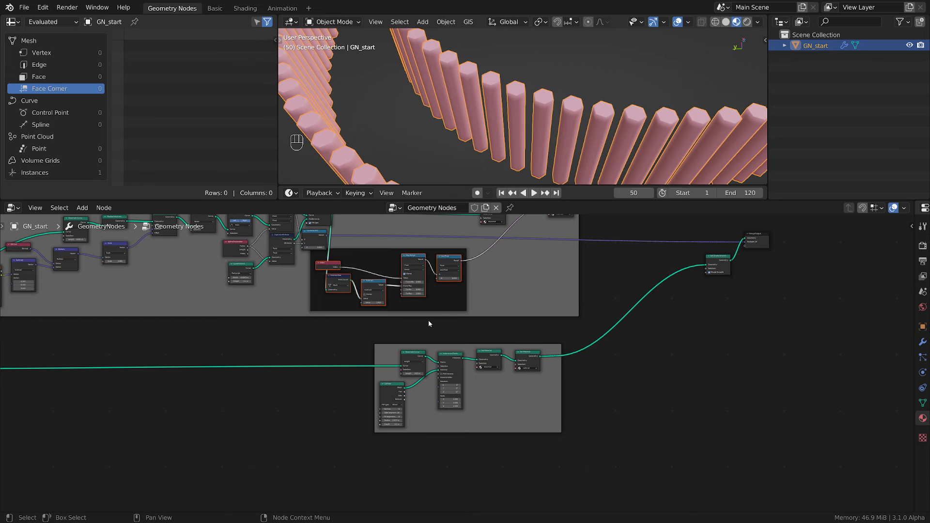
{"action": "key", "text": "shift+d"}
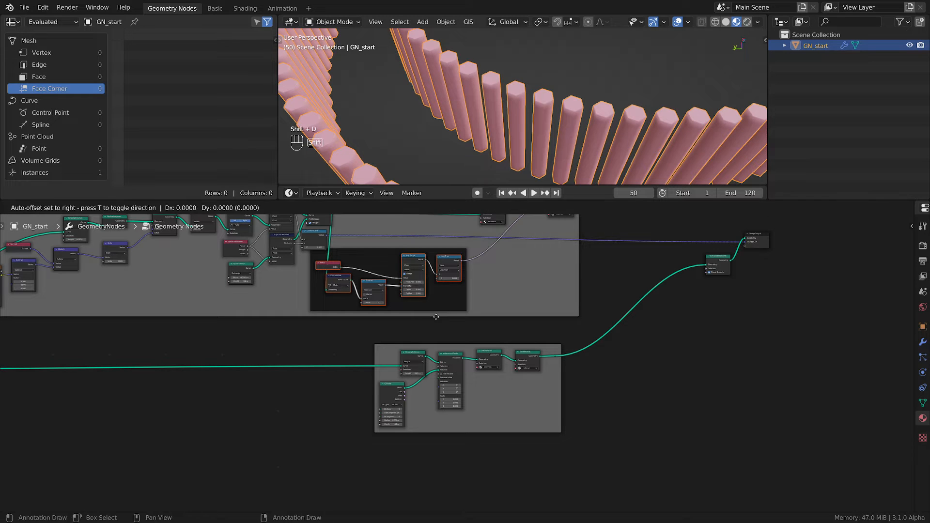
{"action": "left_click", "coordinate": [542, 494]}
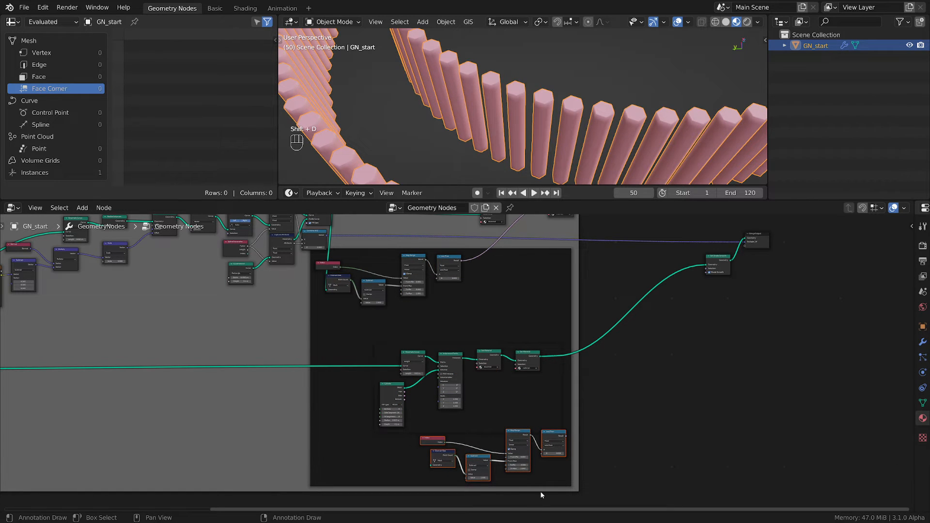
Step: Detach the copied nodes from their original frames, wrap them in a new frame and position it inside the pin frame below Instance on Points
{"action": "key", "text": "alt+p"}
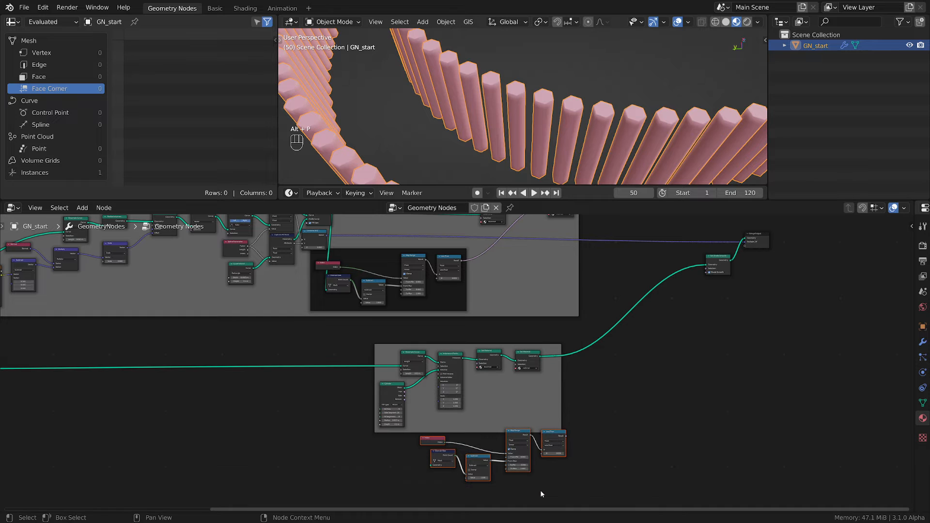
{"action": "key", "text": "ctrl+j"}
{"action": "scroll", "coordinate": [507, 421], "scroll_direction": "up", "scroll_amount": 1}
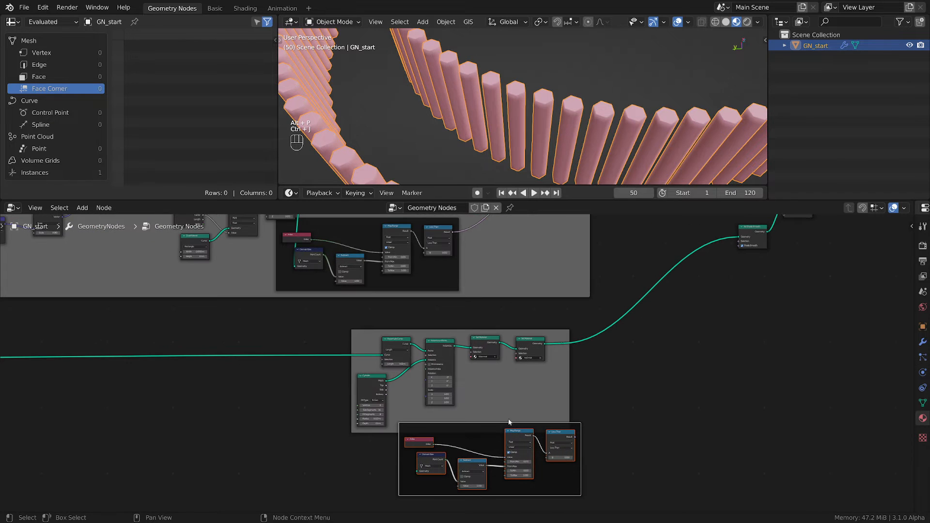
{"action": "key", "text": "g"}
{"action": "scroll", "coordinate": [502, 410], "scroll_direction": "up", "scroll_amount": 6}
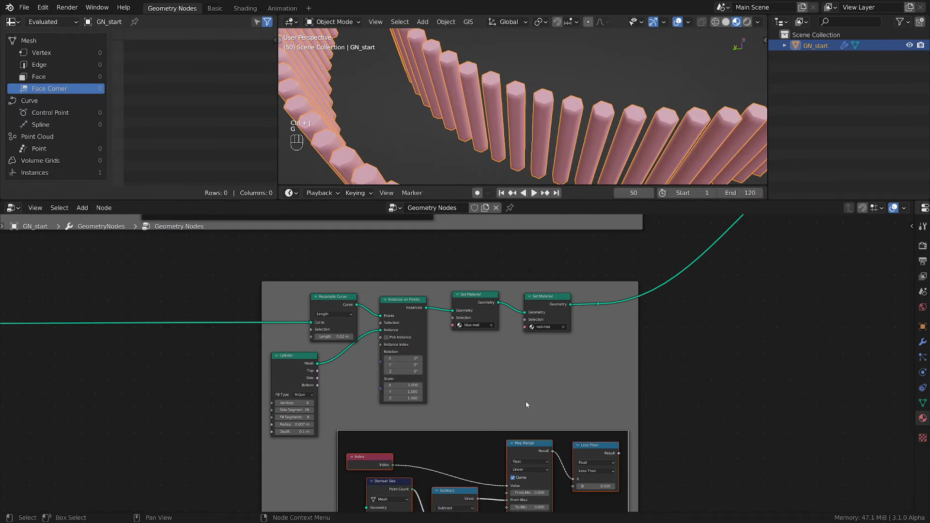
{"action": "middle_click_drag", "start_coordinate": [525, 404], "coordinate": [667, 345]}
{"action": "scroll", "coordinate": [549, 355], "scroll_direction": "up", "scroll_amount": 4}
{"action": "scroll", "coordinate": [614, 369], "scroll_direction": "down", "scroll_amount": 3}
{"action": "mouse_move", "coordinate": [615, 369]}
{"action": "middle_mouse_down"}
{"action": "mouse_move", "coordinate": [601, 374]}
{"action": "mouse_move", "coordinate": [615, 359]}
{"action": "middle_mouse_up"}
{"action": "left_click_drag", "start_coordinate": [610, 368], "coordinate": [553, 379]}
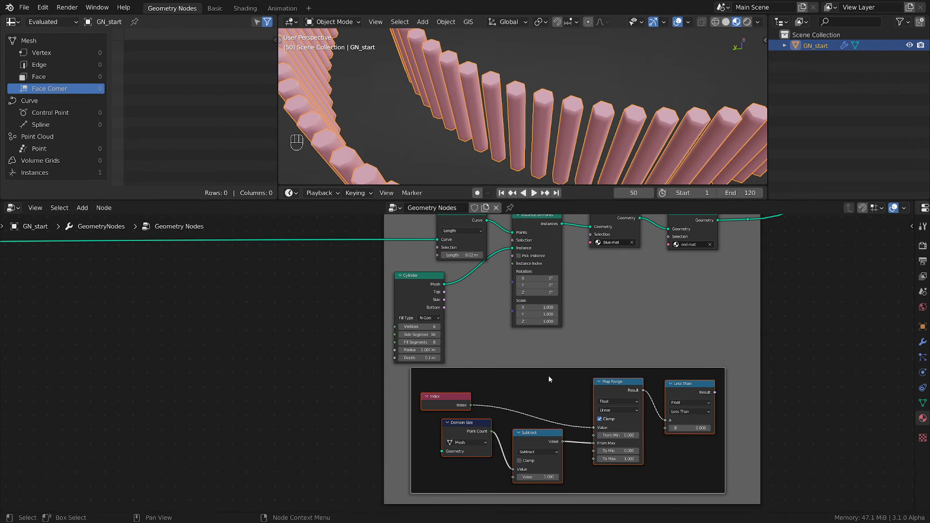
{"action": "middle_click_drag", "start_coordinate": [540, 342], "coordinate": [553, 352]}
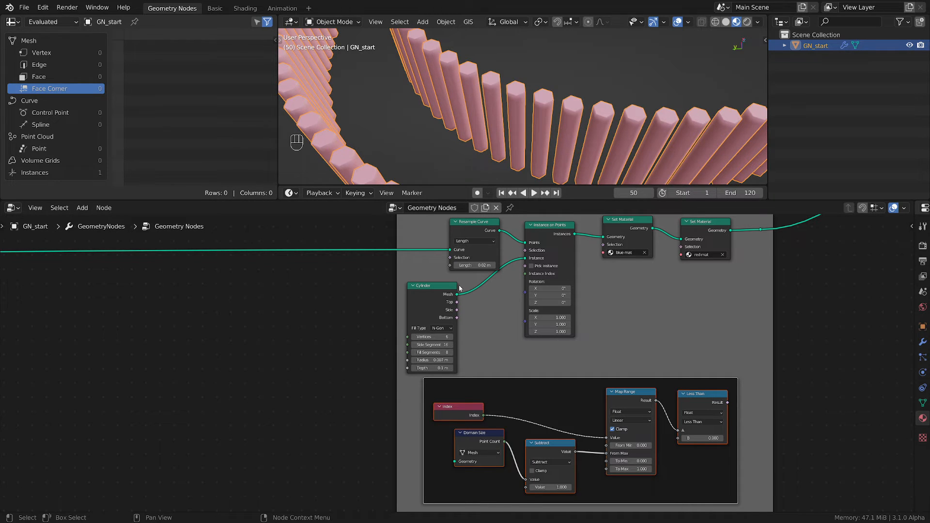
Step: Connect Cylinder Mesh to the copied Domain Size and Less Than Result to the red-mat Set Material's Selection, spacing out the Cylinder and inner frame
{"action": "left_click_drag", "start_coordinate": [484, 415], "coordinate": [500, 416]}
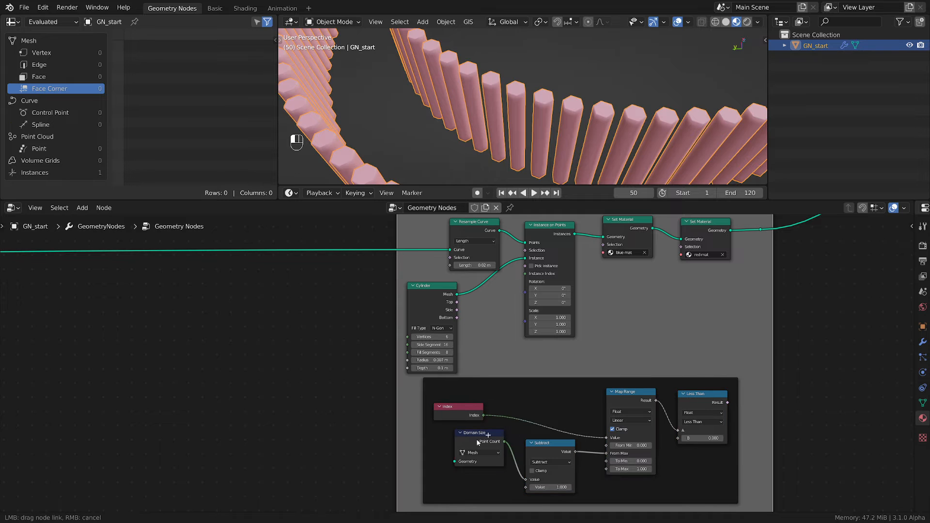
{"action": "left_click_drag", "start_coordinate": [455, 463], "coordinate": [455, 463]}
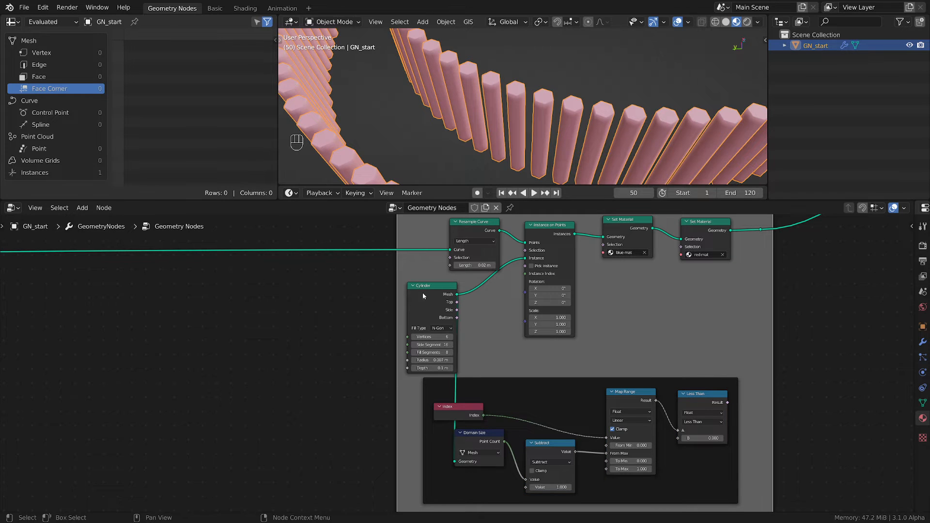
{"action": "left_click_drag", "start_coordinate": [423, 294], "coordinate": [326, 300]}
{"action": "left_click_drag", "start_coordinate": [575, 393], "coordinate": [504, 367]}
{"action": "left_click_drag", "start_coordinate": [658, 376], "coordinate": [681, 247]}
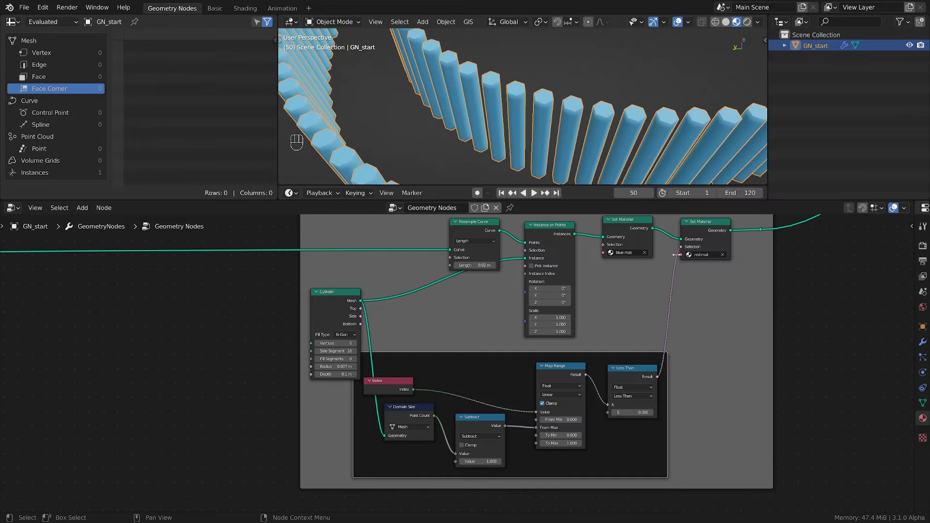
Step: Set the B threshold of the copied Less Than node to 0.26 so that red-mat covers only the pin heads
{"action": "scroll", "coordinate": [510, 450], "scroll_direction": "up", "scroll_amount": 2}
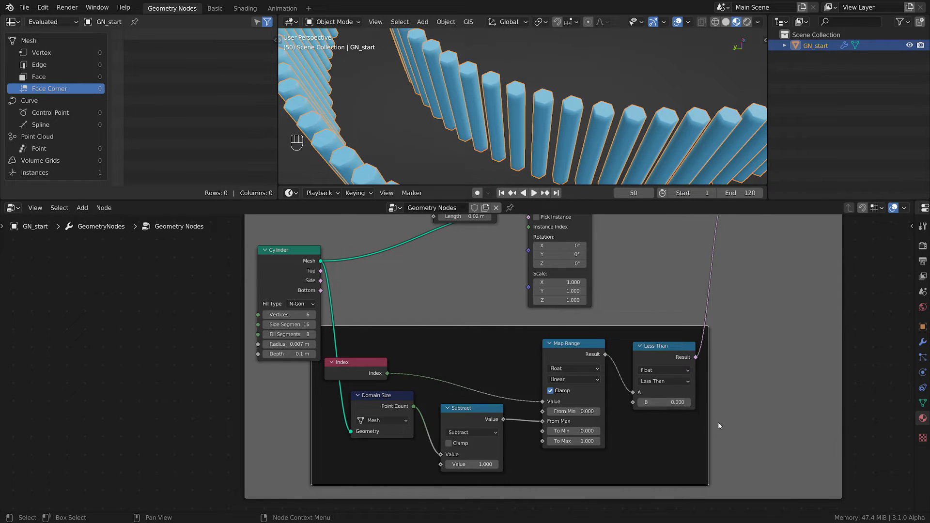
{"action": "scroll", "coordinate": [719, 423], "scroll_direction": "up", "scroll_amount": 2}
{"action": "scroll", "coordinate": [719, 423], "scroll_direction": "up", "scroll_amount": 1}
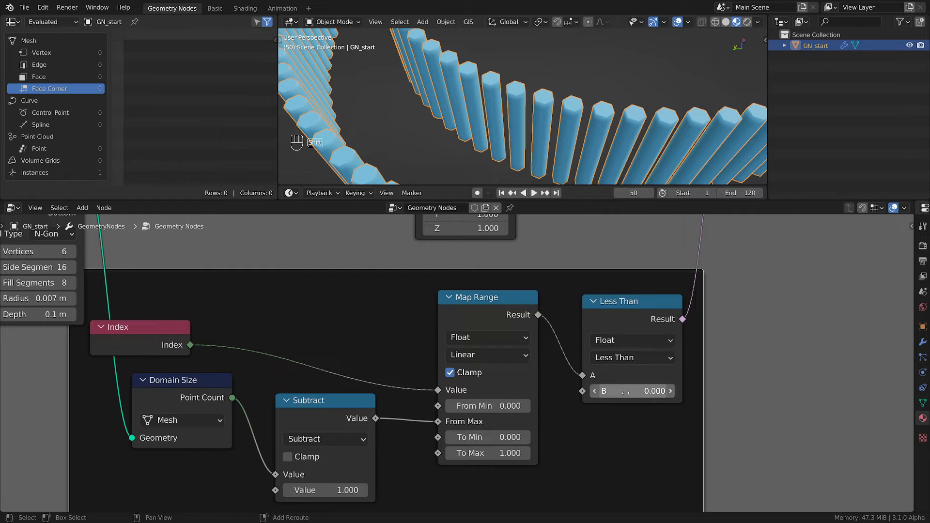
{"action": "left_click_drag", "start_coordinate": [630, 391], "coordinate": [640, 391]}
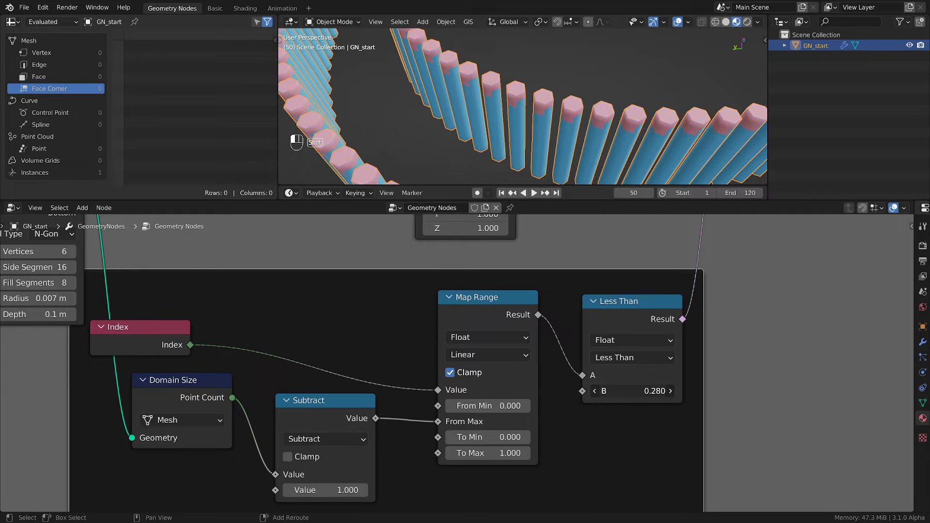
{"action": "left_click_drag", "start_coordinate": [632, 391], "coordinate": [638, 391], "text": "shift"}
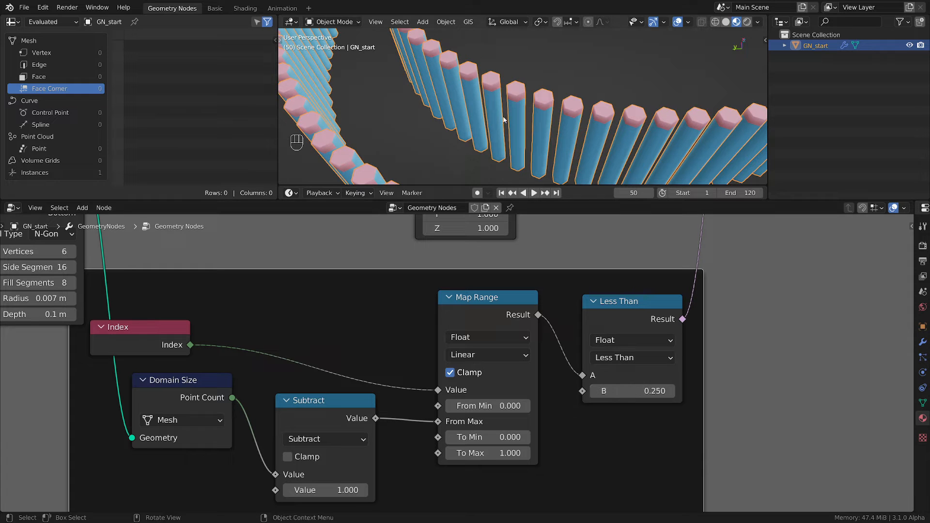
{"action": "left_click", "coordinate": [630, 391]}
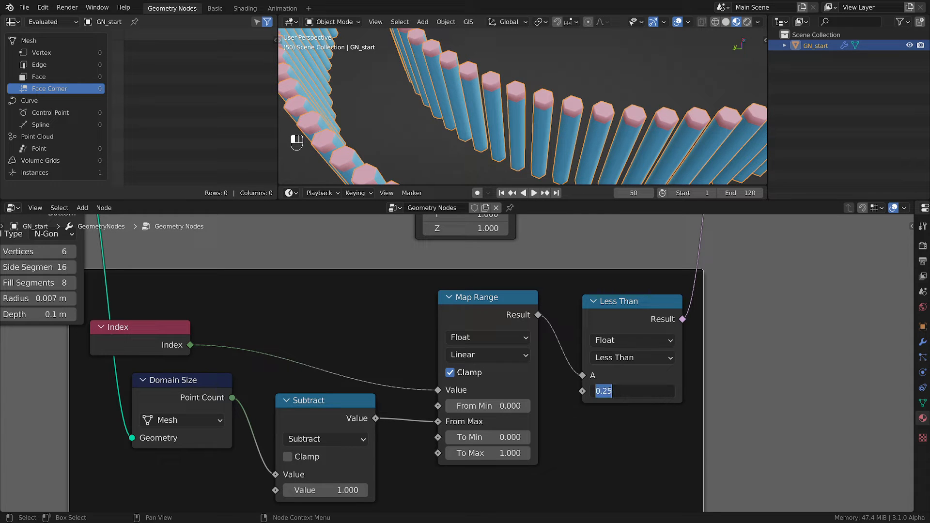
{"action": "key", "text": "Right"}
{"action": "type", "text": "3"}
{"action": "key", "text": "Return"}
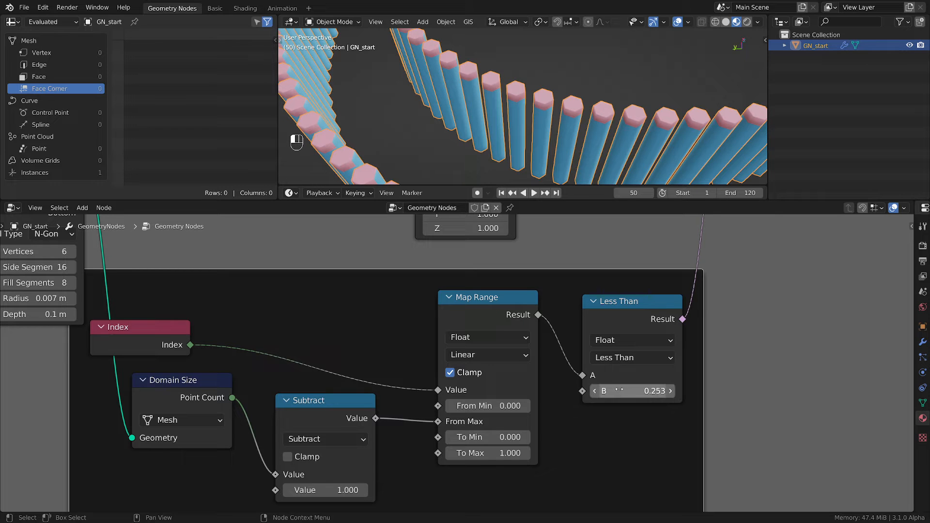
{"action": "left_click", "coordinate": [619, 390]}
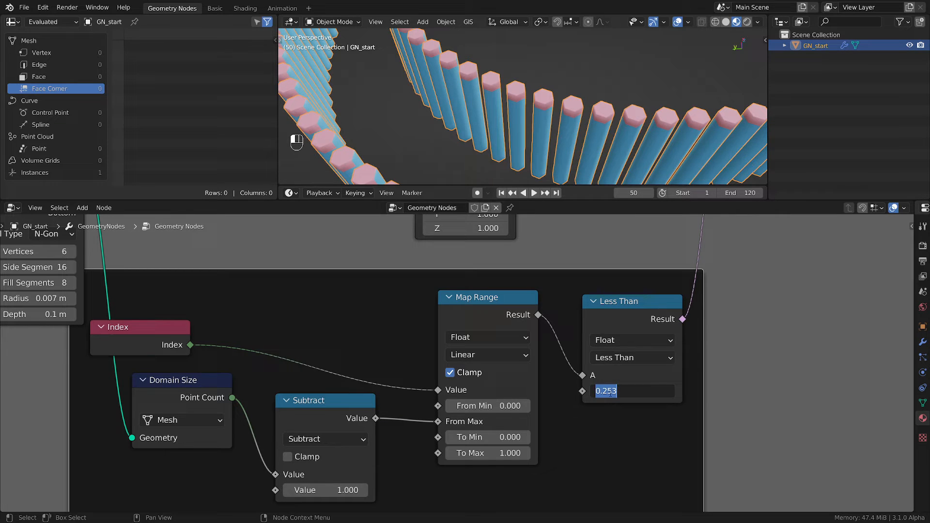
{"action": "left_click_drag", "start_coordinate": [612, 393], "coordinate": [629, 400]}
{"action": "key", "text": "BackSpace"}
{"action": "key", "text": "BackSpace"}
{"action": "type", "text": "6"}
{"action": "key", "text": "Return"}
{"action": "middle_click_drag", "start_coordinate": [617, 45], "coordinate": [508, 87]}
{"action": "scroll", "coordinate": [503, 128], "scroll_direction": "down", "scroll_amount": 4}
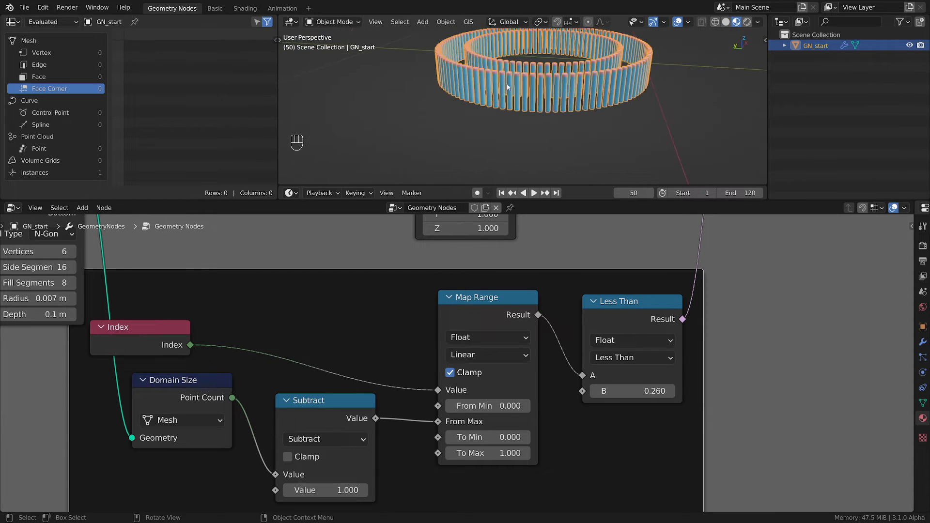
{"action": "scroll", "coordinate": [507, 87], "scroll_direction": "up", "scroll_amount": 3}
{"action": "scroll", "coordinate": [597, 434], "scroll_direction": "down", "scroll_amount": 4}
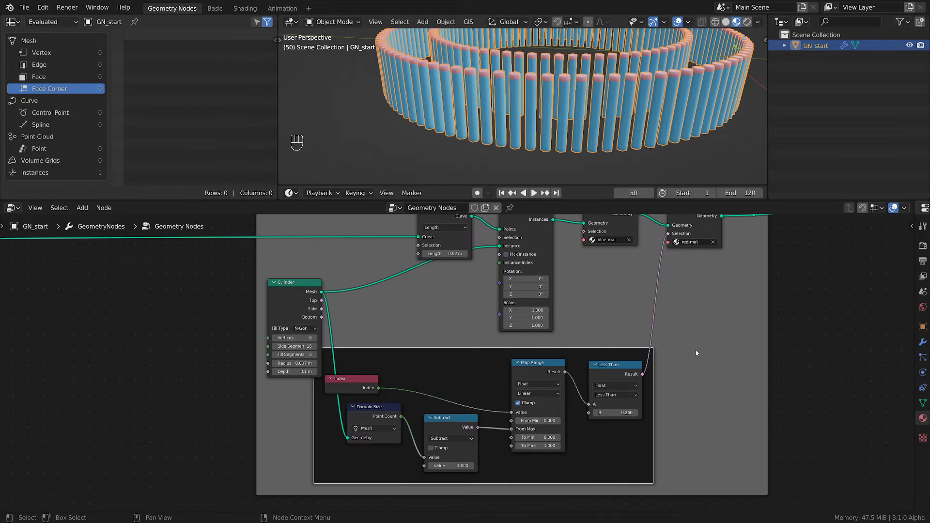
Step: Move the whole pin frame closer to the input node, leaving more room before Set Shade Smooth
{"action": "scroll", "coordinate": [694, 351], "scroll_direction": "down", "scroll_amount": 2}
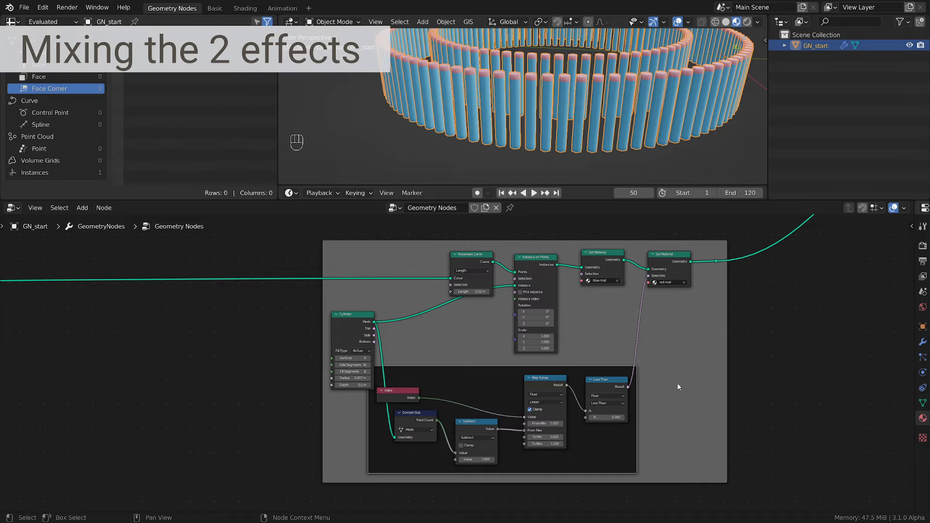
{"action": "scroll", "coordinate": [679, 387], "scroll_direction": "down", "scroll_amount": 4}
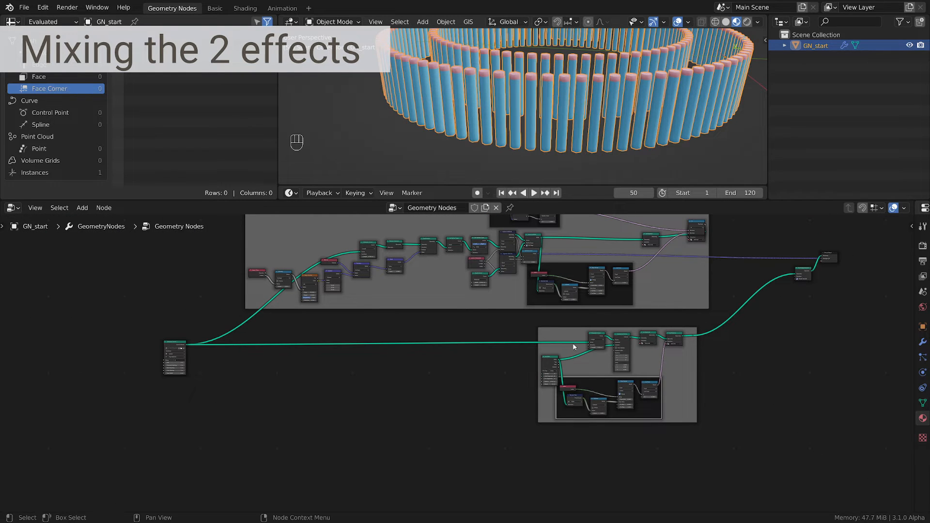
{"action": "left_click_drag", "start_coordinate": [574, 341], "coordinate": [505, 333]}
{"action": "middle_click_drag", "start_coordinate": [680, 337], "coordinate": [676, 343]}
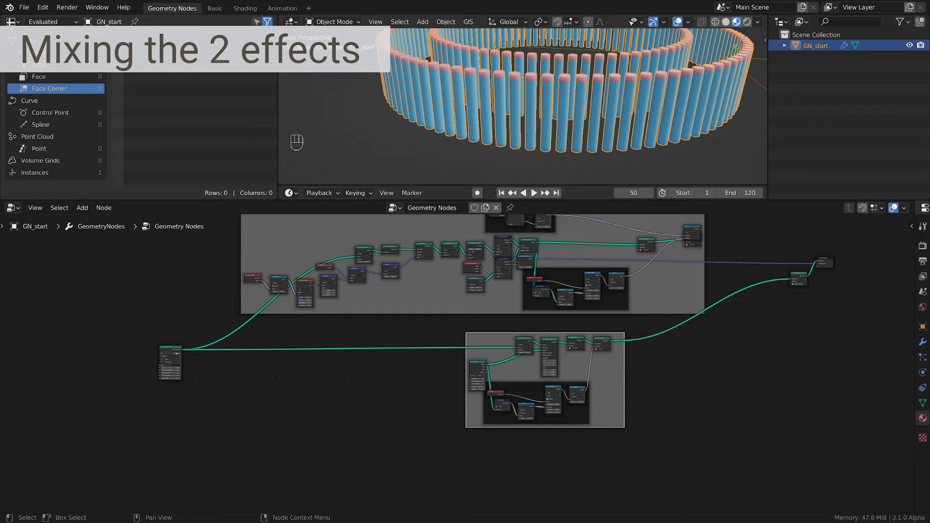
Step: Add an unconnected MixRGB node in the empty space between the pin frame and Set Shade Smooth
{"action": "scroll", "coordinate": [803, 362], "scroll_direction": "up", "scroll_amount": 2}
{"action": "middle_click_drag", "start_coordinate": [727, 352], "coordinate": [580, 396]}
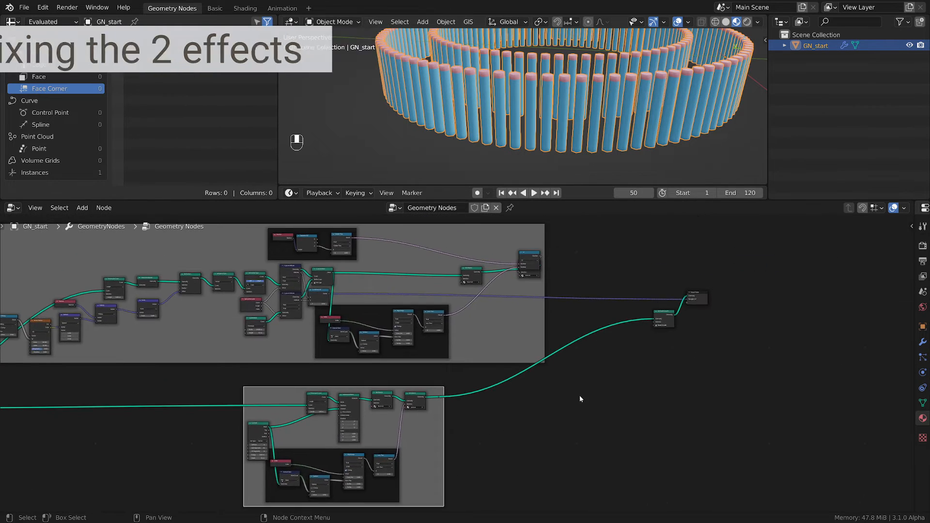
{"action": "key", "text": "shift+a"}
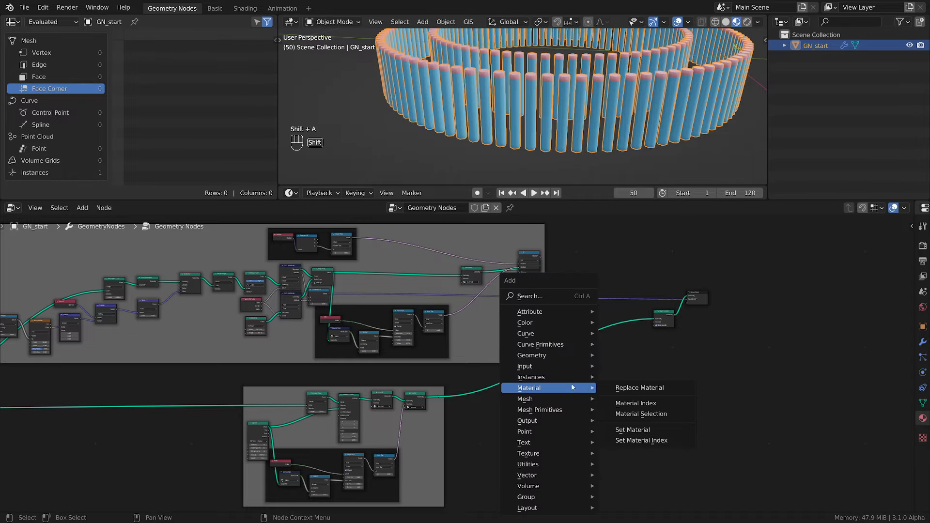
{"action": "mouse_move", "coordinate": [541, 336]}
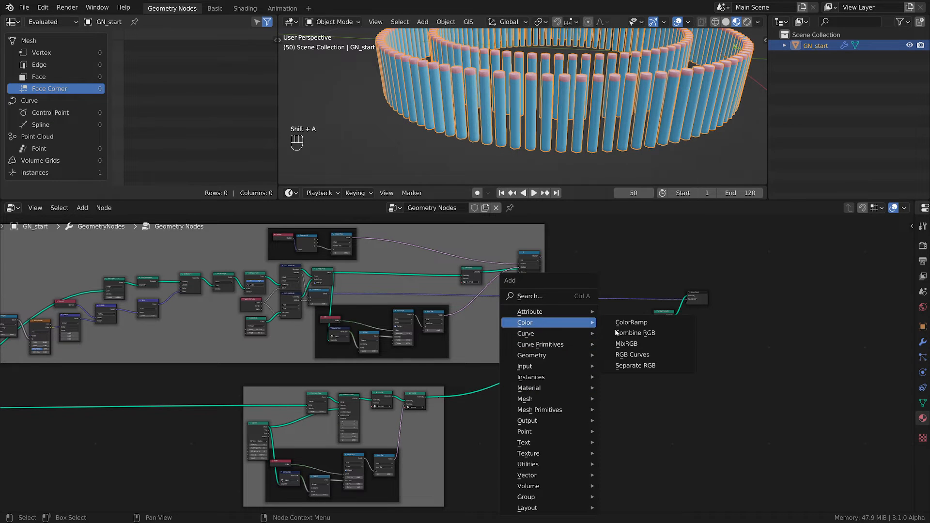
{"action": "left_click", "coordinate": [635, 344]}
{"action": "scroll", "coordinate": [625, 359], "scroll_direction": "up", "scroll_amount": 6}
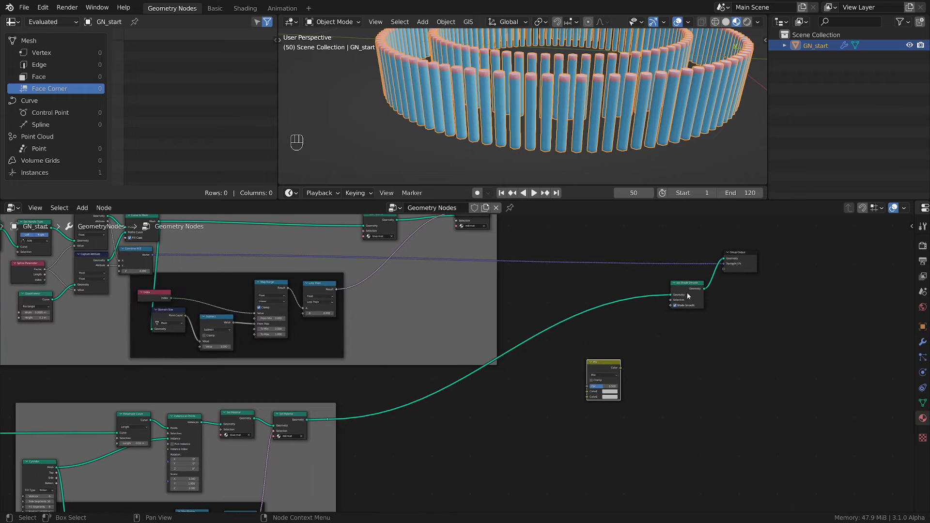
Step: Rearrange the MixRGB, Set Shade Smooth and Group Output nodes to open up space at the end of the node tree
{"action": "left_click_drag", "start_coordinate": [687, 293], "coordinate": [692, 305]}
{"action": "left_click_drag", "start_coordinate": [613, 362], "coordinate": [609, 370]}
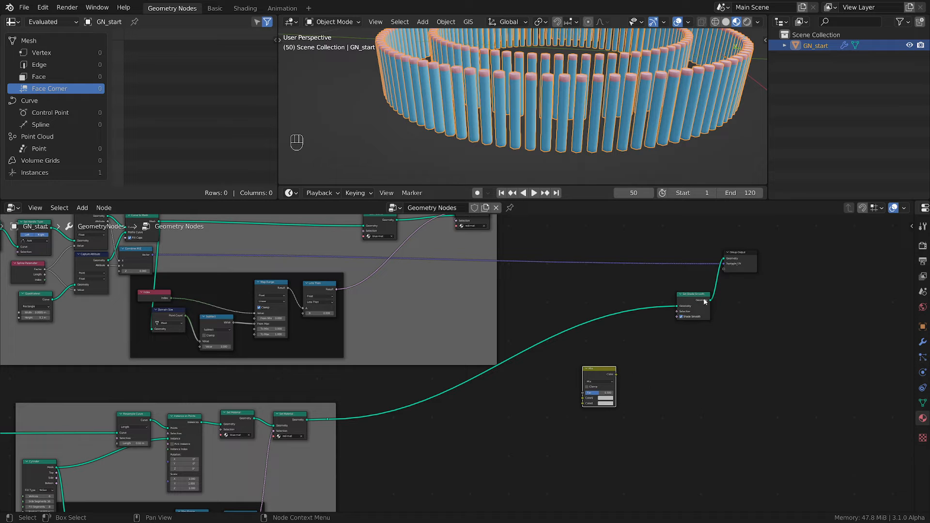
{"action": "left_click_drag", "start_coordinate": [746, 262], "coordinate": [790, 255]}
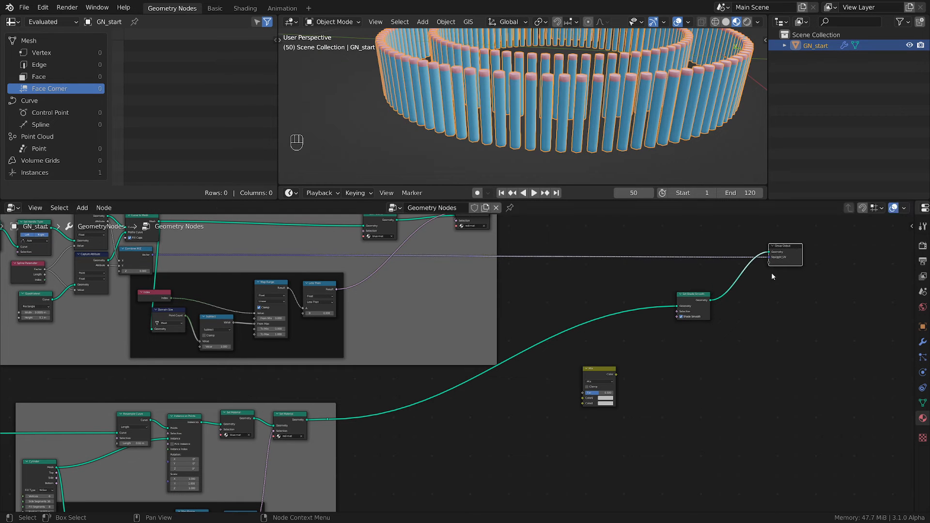
{"action": "left_click_drag", "start_coordinate": [699, 296], "coordinate": [716, 296]}
{"action": "scroll", "coordinate": [526, 437], "scroll_direction": "up", "scroll_amount": 3}
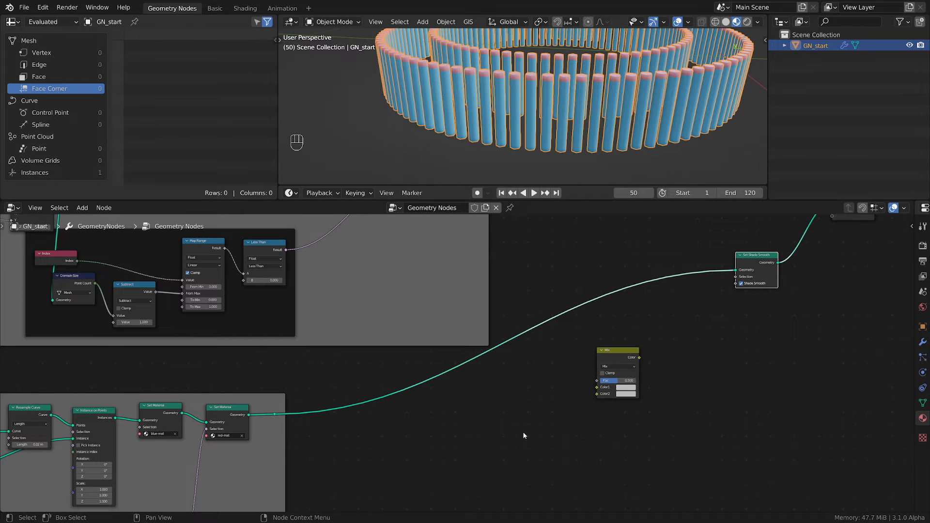
{"action": "scroll", "coordinate": [522, 432], "scroll_direction": "down", "scroll_amount": 2}
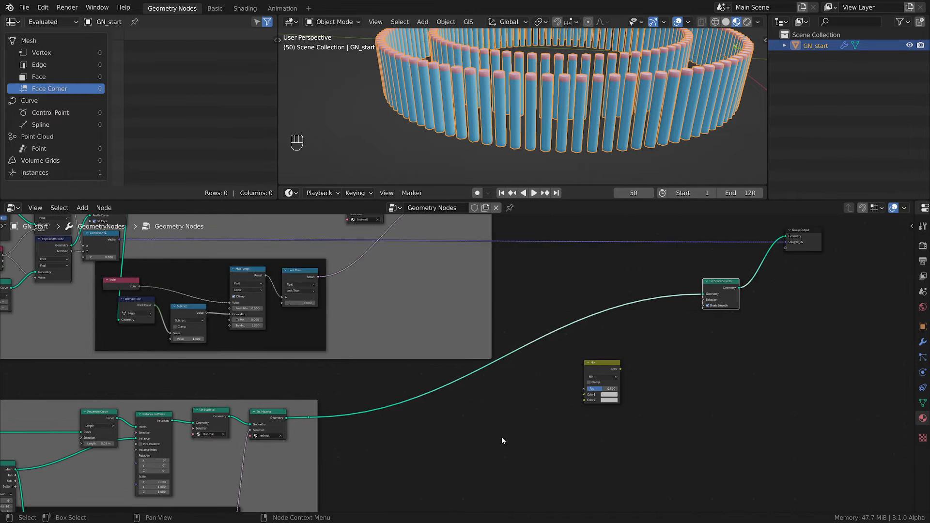
{"action": "middle_click_drag", "start_coordinate": [576, 95], "coordinate": [595, 139]}
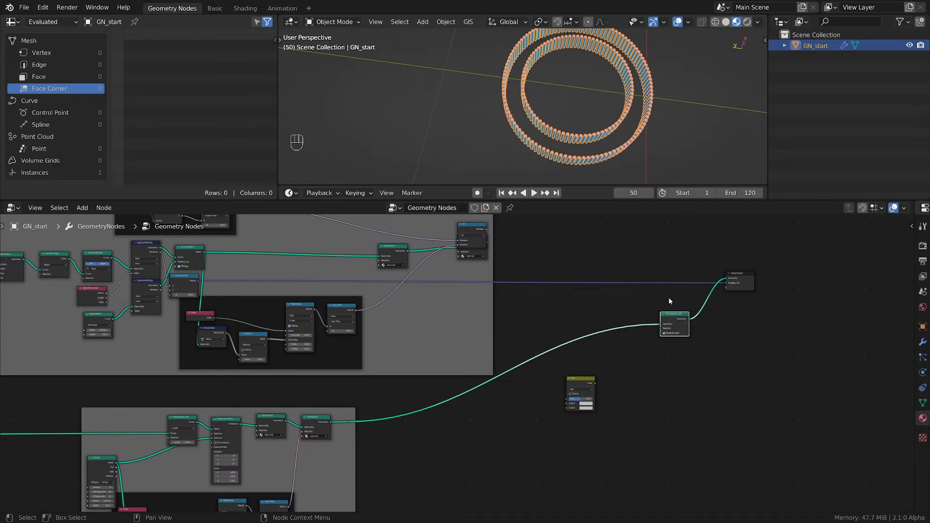
{"action": "scroll", "coordinate": [670, 301], "scroll_direction": "up", "scroll_amount": 1}
{"action": "mouse_move", "coordinate": [679, 320]}
{"action": "left_mouse_down"}
{"action": "mouse_move", "coordinate": [656, 309]}
{"action": "mouse_move", "coordinate": [676, 303]}
{"action": "left_mouse_up"}
Step: Add a Join Geometry node on the link just before Set Shade Smooth
{"action": "scroll", "coordinate": [642, 332], "scroll_direction": "up", "scroll_amount": 1}
{"action": "key", "text": "shift+a"}
{"action": "mouse_move", "coordinate": [595, 361]}
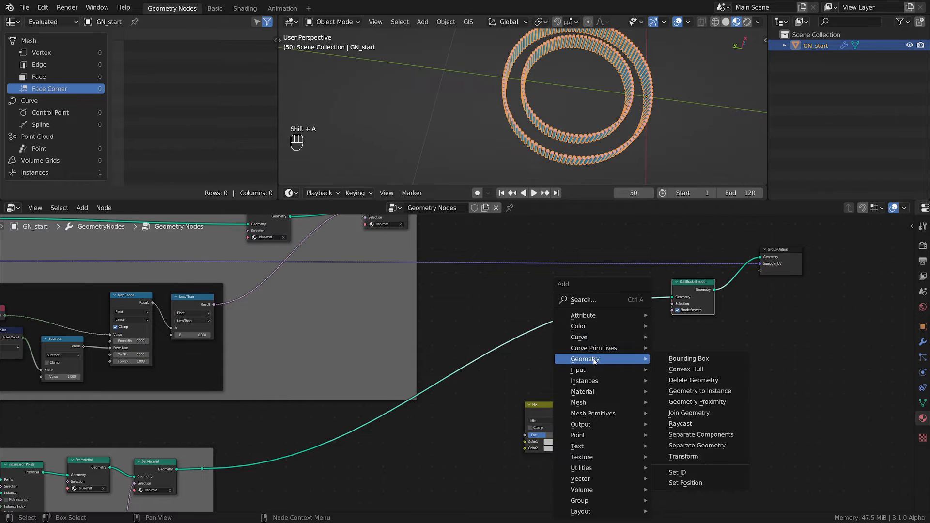
{"action": "left_click", "coordinate": [689, 413]}
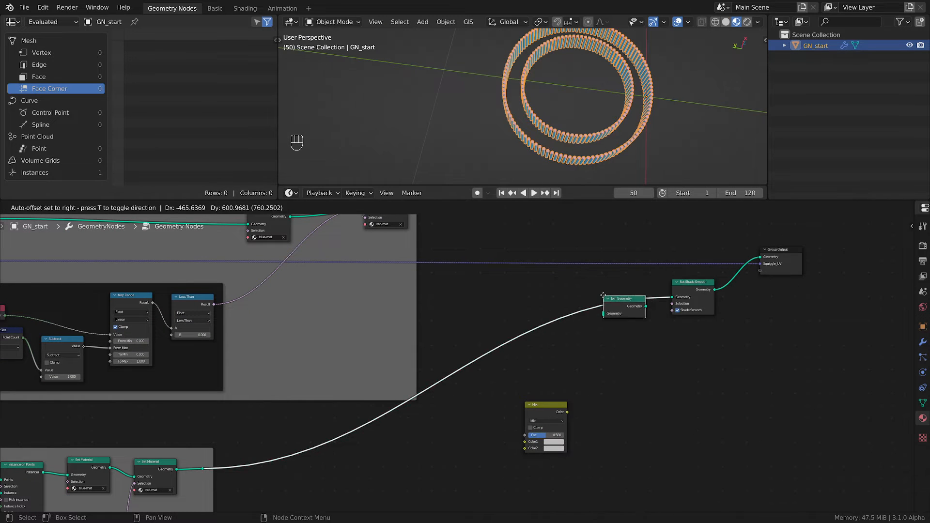
{"action": "left_click", "coordinate": [603, 295]}
Step: Move the first effect's red-mat Set Material node clear of the Or node and connect its geometry to Join Geometry
{"action": "middle_click_drag", "start_coordinate": [500, 282], "coordinate": [517, 335]}
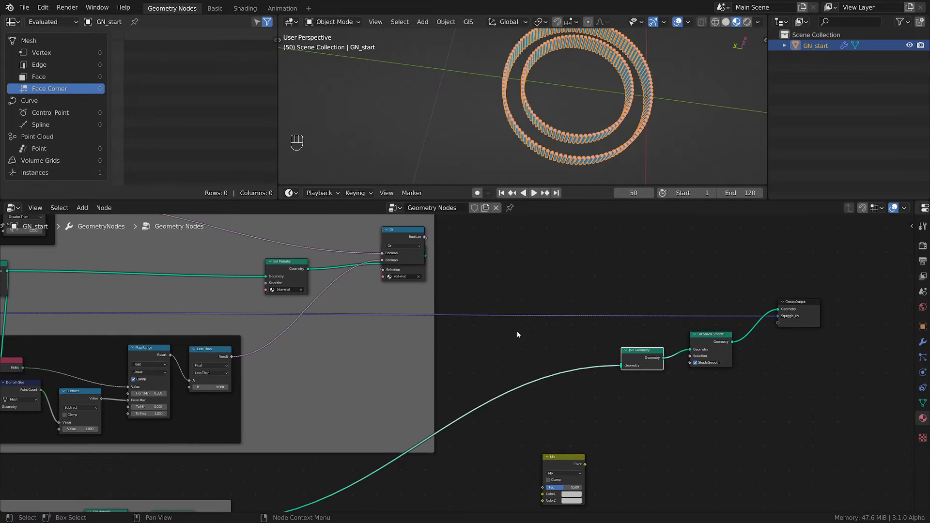
{"action": "left_click", "coordinate": [414, 270]}
{"action": "key", "text": "g"}
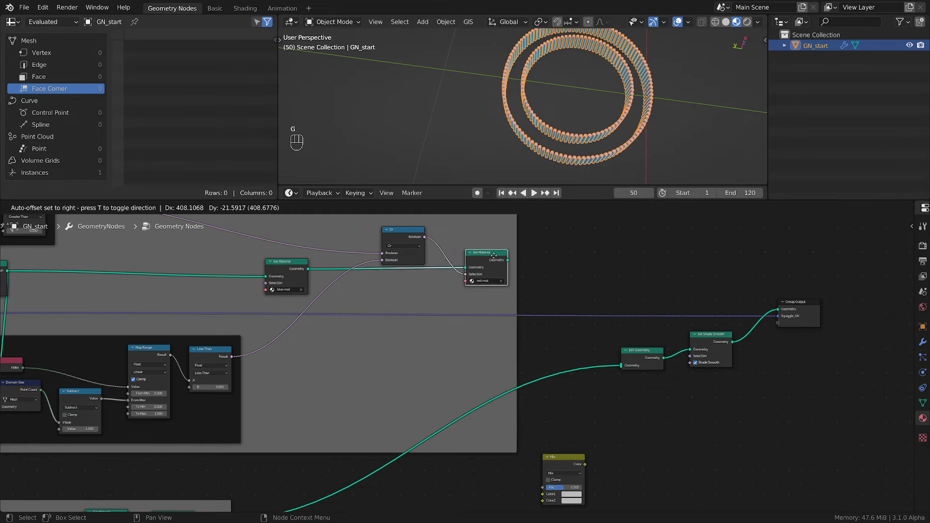
{"action": "left_click", "coordinate": [482, 249]}
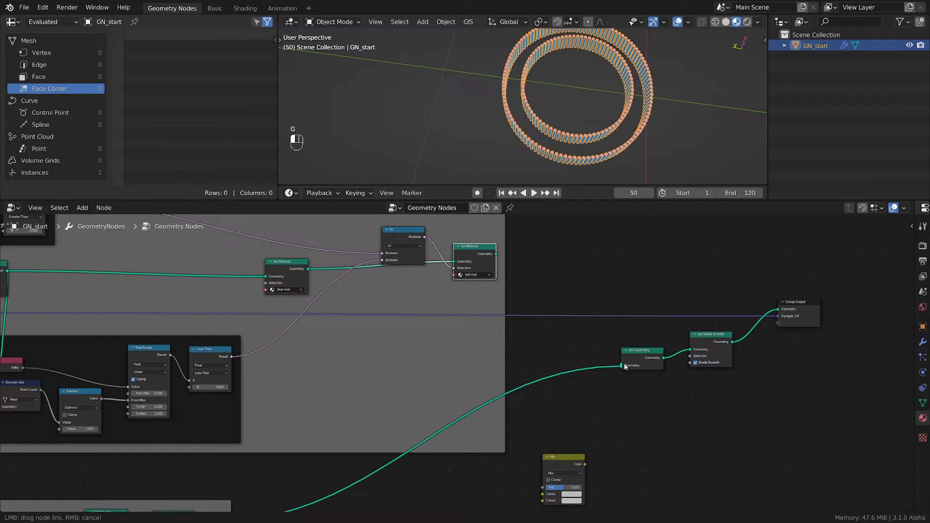
{"action": "left_click_drag", "start_coordinate": [624, 366], "coordinate": [496, 254]}
{"action": "scroll", "coordinate": [592, 134], "scroll_direction": "up", "scroll_amount": 3}
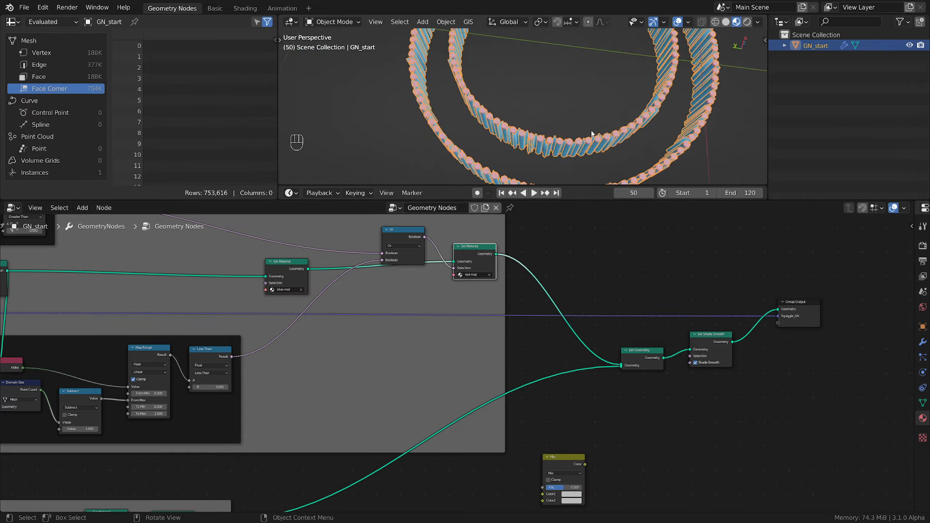
Step: Add a reroute after String to Curves that carries both effect branches, and move it farther along the link
{"action": "scroll", "coordinate": [673, 335], "scroll_direction": "down", "scroll_amount": 5}
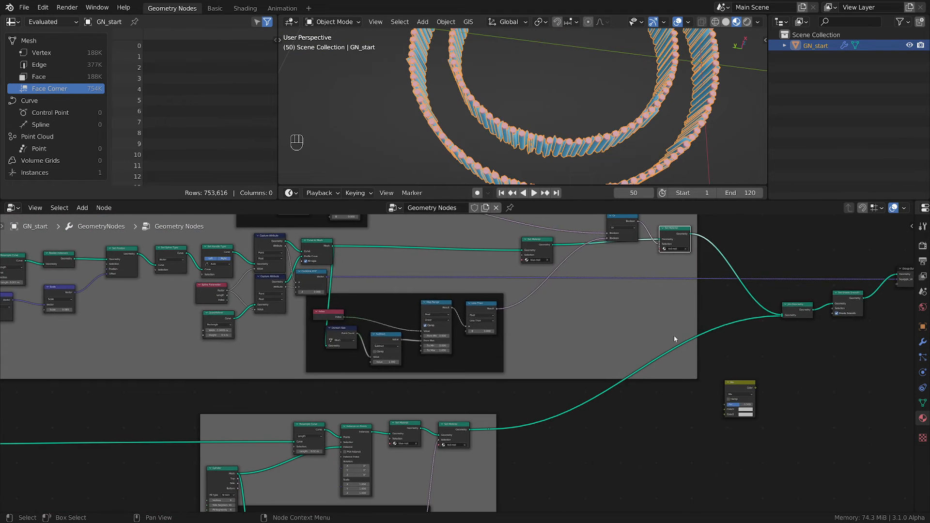
{"action": "middle_click_drag", "start_coordinate": [337, 386], "coordinate": [617, 349]}
{"action": "scroll", "coordinate": [300, 392], "scroll_direction": "up", "scroll_amount": 5}
{"action": "middle_click_drag", "start_coordinate": [303, 393], "coordinate": [504, 392]}
{"action": "right_click_drag", "start_coordinate": [470, 376], "coordinate": [464, 420], "text": "shift"}
{"action": "key", "text": "g"}
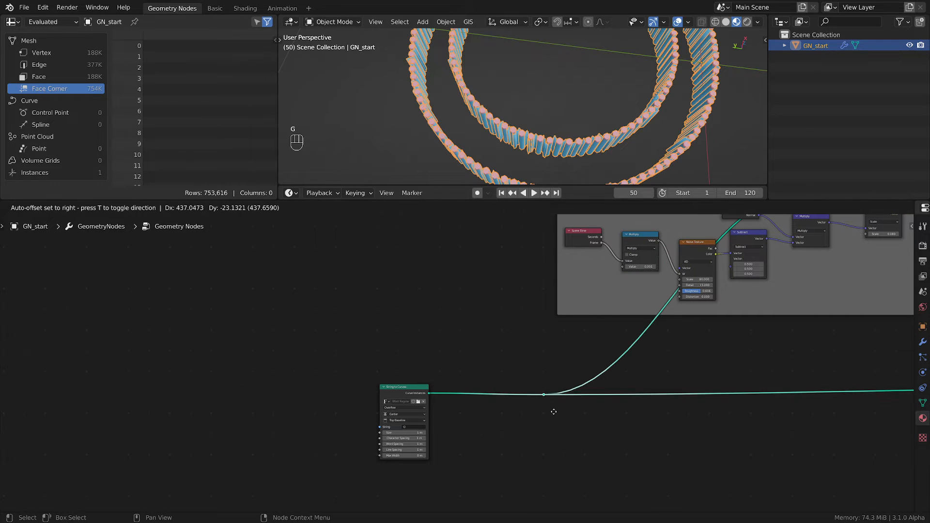
{"action": "left_click", "coordinate": [554, 412]}
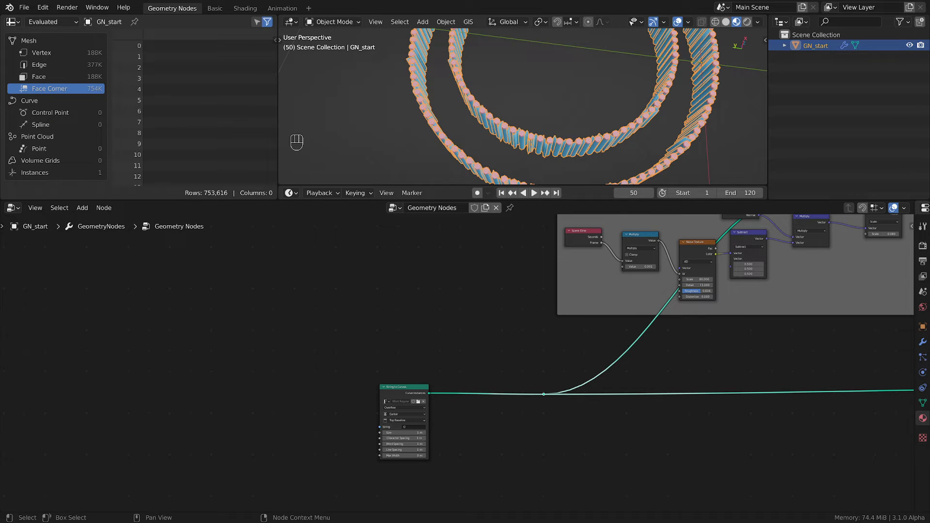
Step: Move String to Curves away from the reroute and insert a Separate Geometry node on the link between them
{"action": "scroll", "coordinate": [414, 395], "scroll_direction": "up", "scroll_amount": 2}
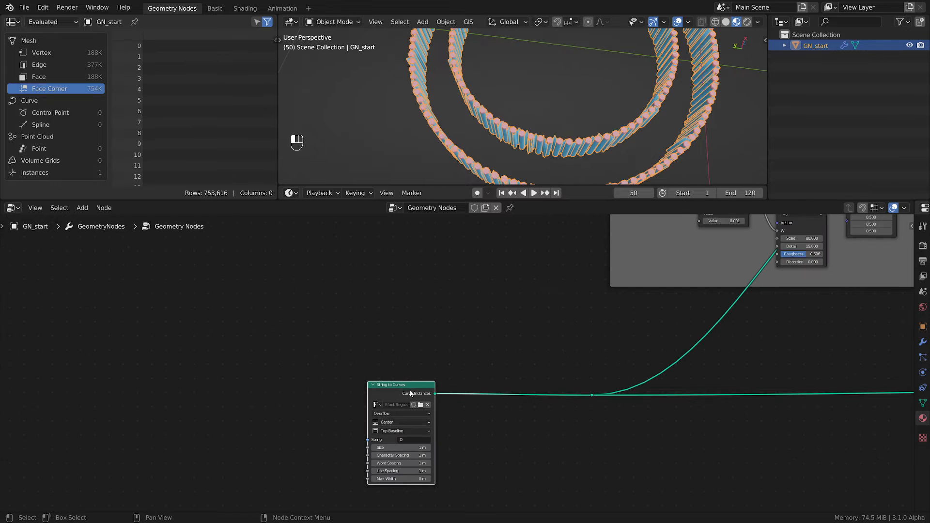
{"action": "key", "text": "g"}
{"action": "left_click", "coordinate": [348, 393]}
{"action": "middle_click_drag", "start_coordinate": [460, 441], "coordinate": [490, 420]}
{"action": "key", "text": "shift+a"}
{"action": "mouse_move", "coordinate": [488, 427]}
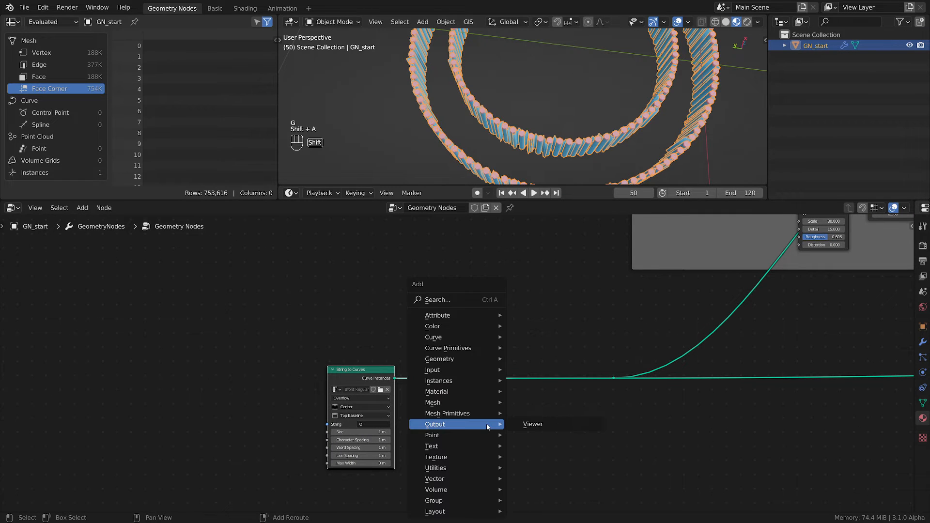
{"action": "mouse_move", "coordinate": [452, 358]}
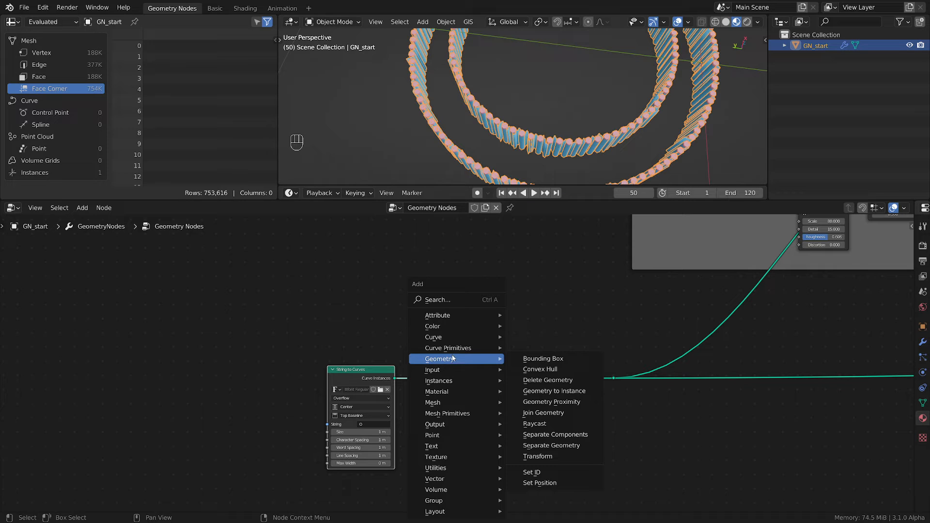
{"action": "left_click", "coordinate": [543, 445]}
{"action": "left_click", "coordinate": [528, 363]}
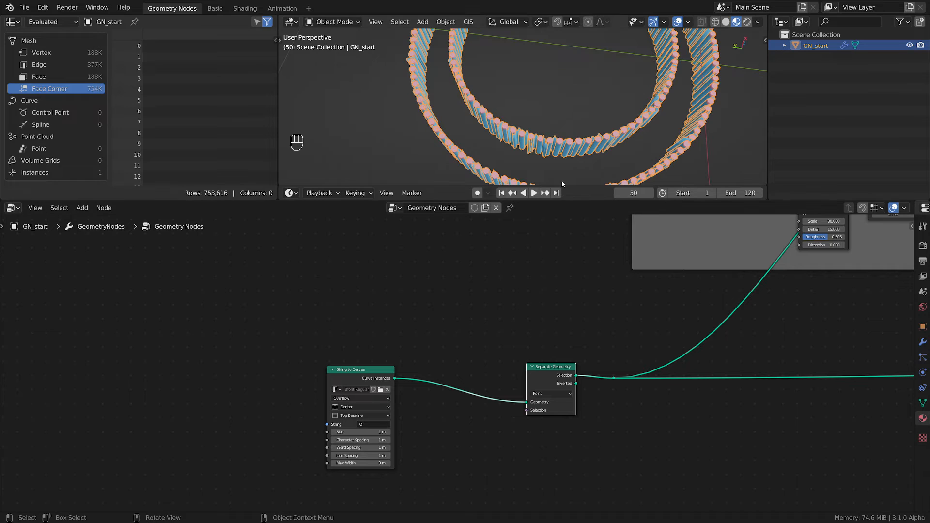
Step: Change the string of the String to Curves node to OP
{"action": "scroll", "coordinate": [574, 118], "scroll_direction": "down", "scroll_amount": 5}
{"action": "middle_click_drag", "start_coordinate": [543, 114], "coordinate": [530, 145], "text": "shift"}
{"action": "middle_click_drag", "start_coordinate": [539, 144], "coordinate": [563, 164]}
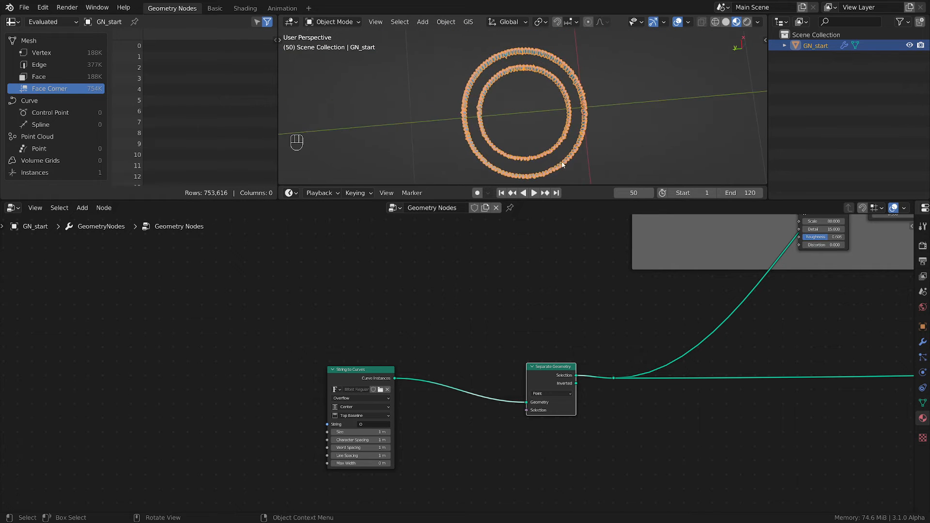
{"action": "scroll", "coordinate": [506, 100], "scroll_direction": "up", "scroll_amount": 4}
{"action": "scroll", "coordinate": [507, 101], "scroll_direction": "down", "scroll_amount": 2}
{"action": "scroll", "coordinate": [508, 100], "scroll_direction": "down", "scroll_amount": 2}
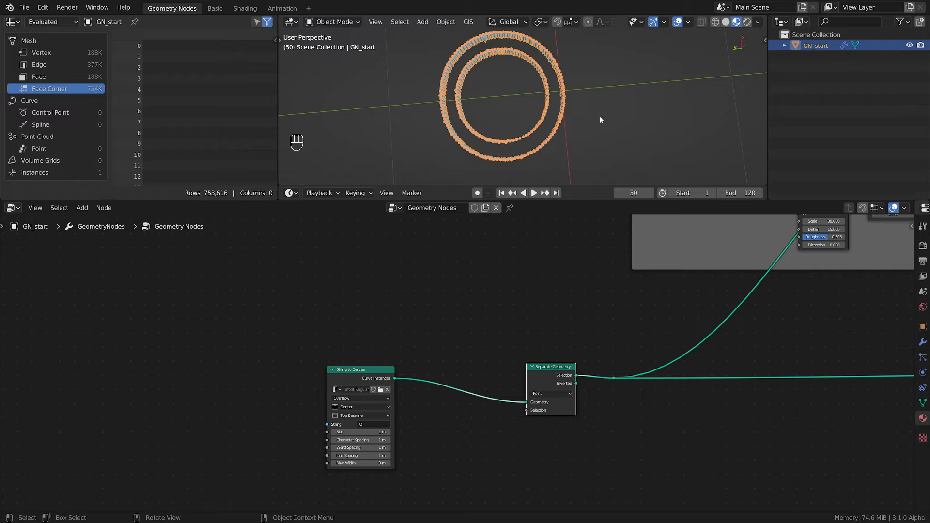
{"action": "left_click", "coordinate": [376, 424]}
{"action": "type", "text": "P"}
{"action": "key", "text": "Return"}
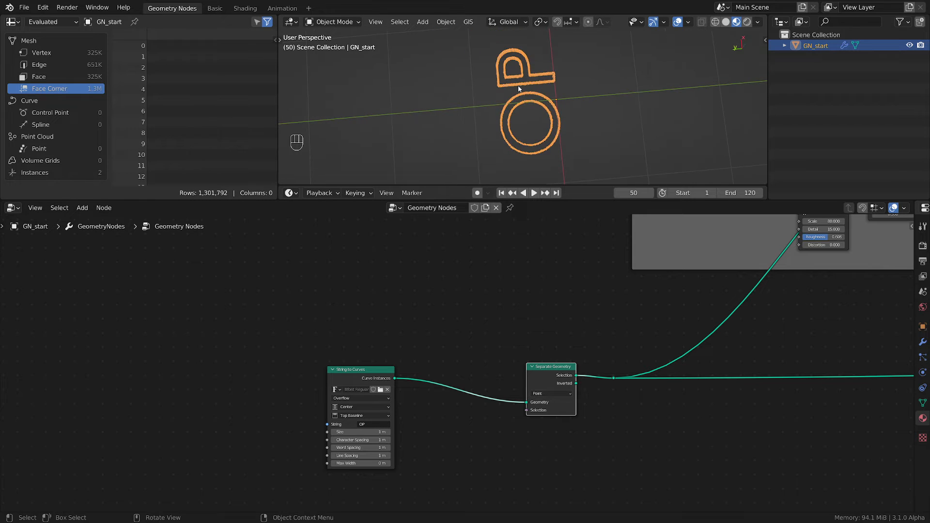
Step: Show the letters in the 3D viewport from the top orthographic view
{"action": "key", "text": "grave"}
{"action": "left_click", "coordinate": [500, 65]}
{"action": "key", "text": "grave"}
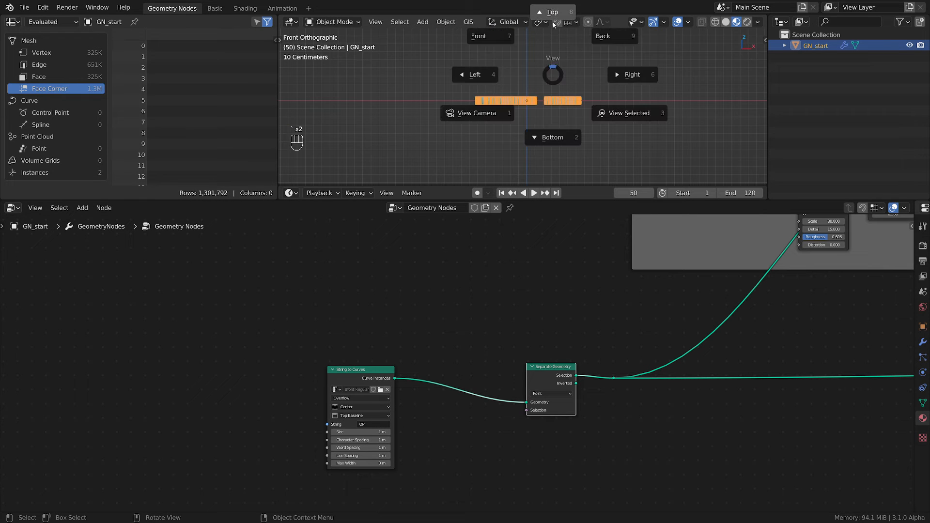
{"action": "left_click", "coordinate": [542, 66]}
{"action": "scroll", "coordinate": [551, 94], "scroll_direction": "up", "scroll_amount": 2}
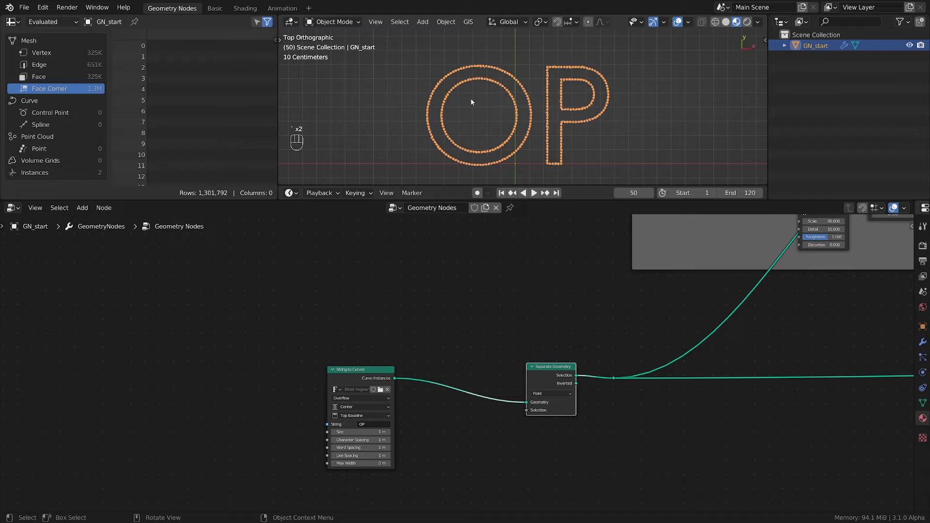
{"action": "mouse_move", "coordinate": [456, 86]}
{"action": "left_mouse_down"}
{"action": "mouse_move", "coordinate": [486, 97]}
{"action": "mouse_move", "coordinate": [479, 88]}
{"action": "left_mouse_up"}
{"action": "left_click_drag", "start_coordinate": [576, 81], "coordinate": [575, 101]}
{"action": "mouse_move", "coordinate": [616, 116]}
{"action": "right_mouse_down"}
{"action": "mouse_move", "coordinate": [616, 127]}
{"action": "mouse_move", "coordinate": [419, 102]}
{"action": "right_mouse_up"}
Step: Spread String to Curves and Separate Geometry farther apart to make room between them
{"action": "scroll", "coordinate": [553, 452], "scroll_direction": "up", "scroll_amount": 2}
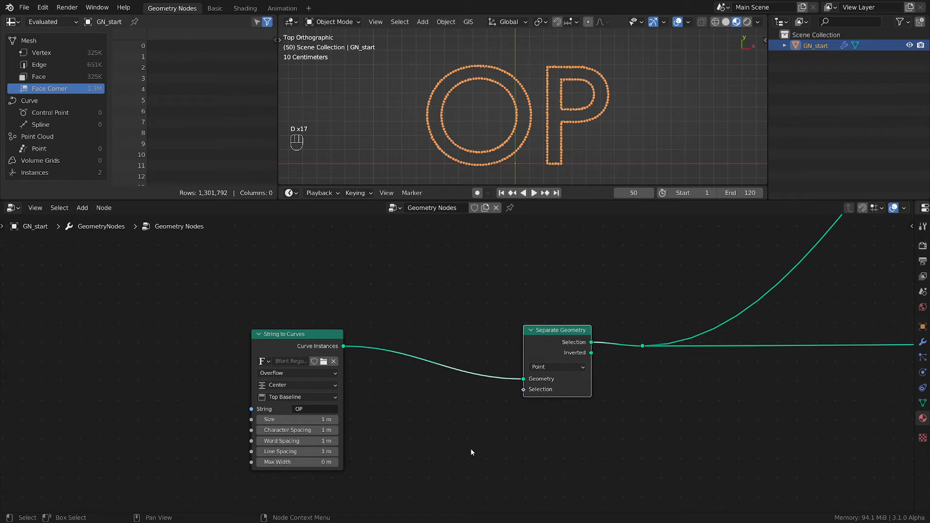
{"action": "scroll", "coordinate": [443, 450], "scroll_direction": "down", "scroll_amount": 1}
{"action": "left_click_drag", "start_coordinate": [297, 350], "coordinate": [226, 357]}
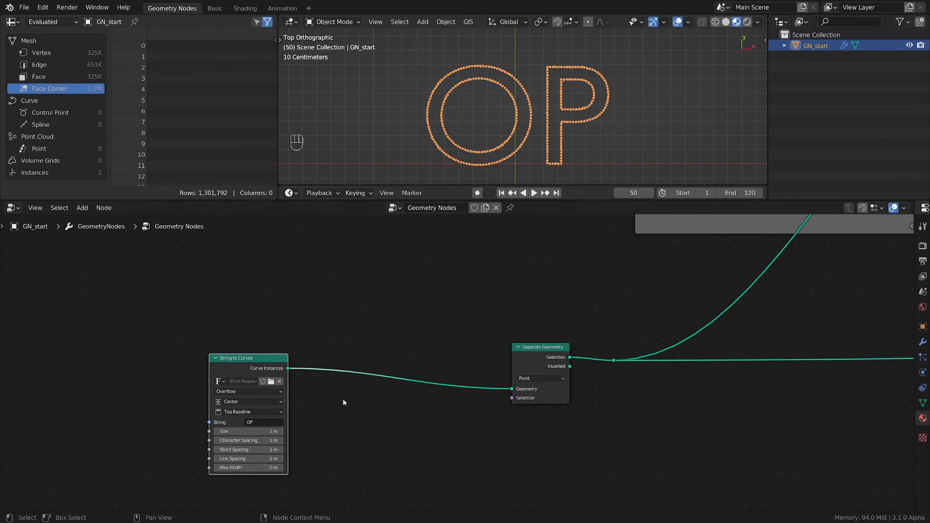
{"action": "left_click_drag", "start_coordinate": [540, 353], "coordinate": [557, 355]}
{"action": "middle_click_drag", "start_coordinate": [343, 475], "coordinate": [430, 446]}
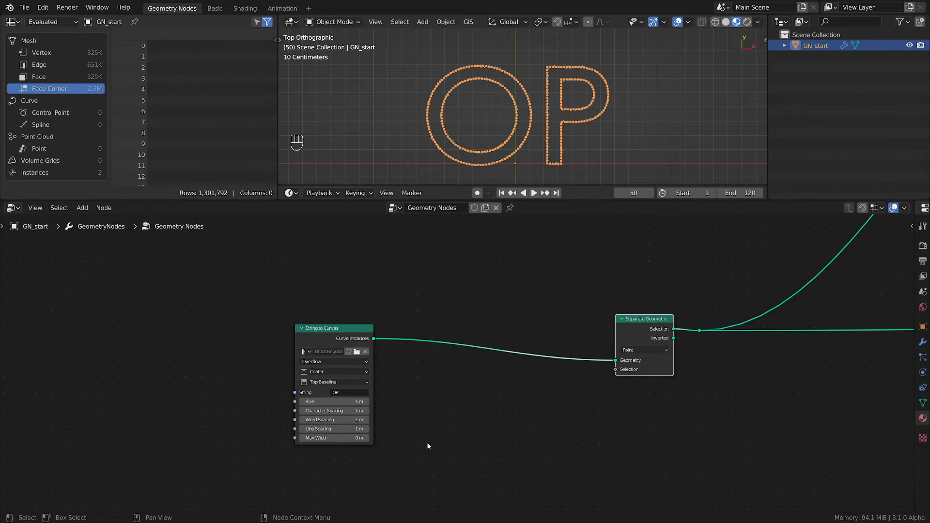
Step: Add a Random Value node below the link to Separate Geometry and set its data type to Boolean
{"action": "left_click", "coordinate": [422, 438]}
{"action": "key", "text": "shift+a"}
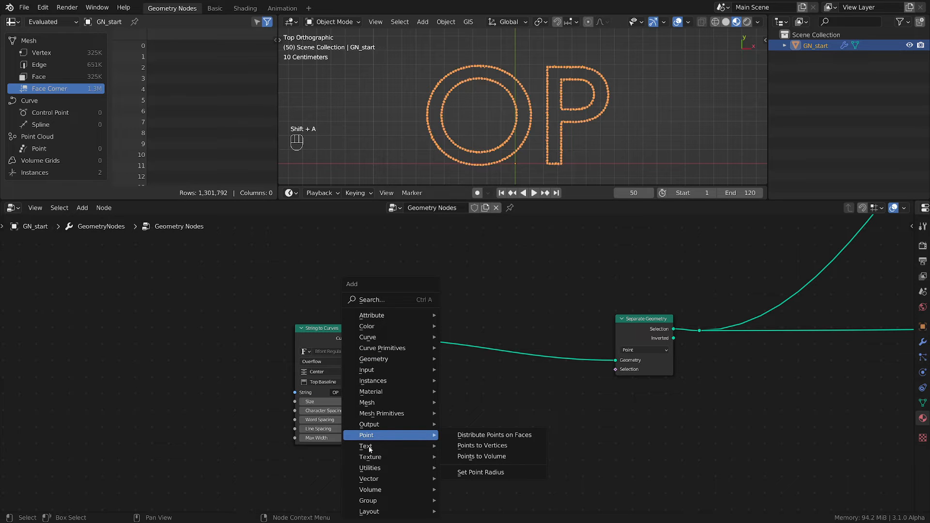
{"action": "mouse_move", "coordinate": [380, 474]}
{"action": "left_click", "coordinate": [489, 434]}
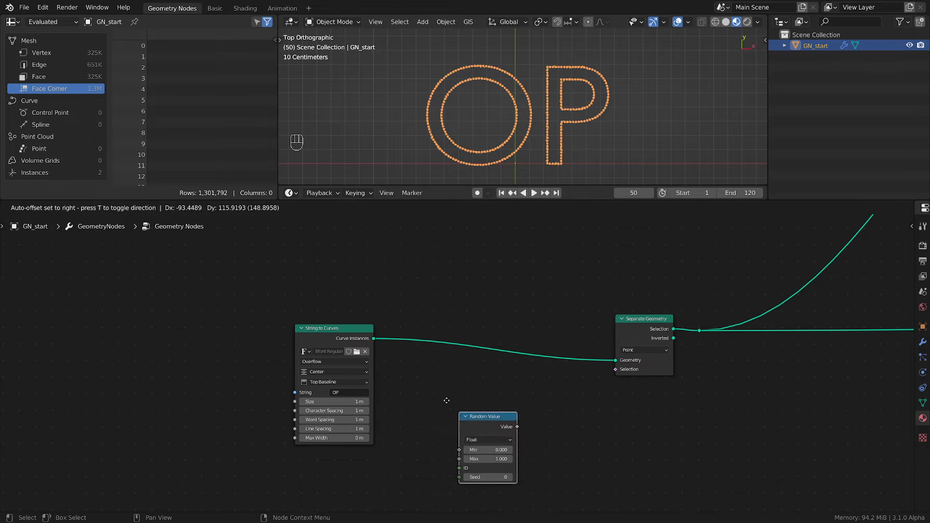
{"action": "left_click", "coordinate": [466, 413]}
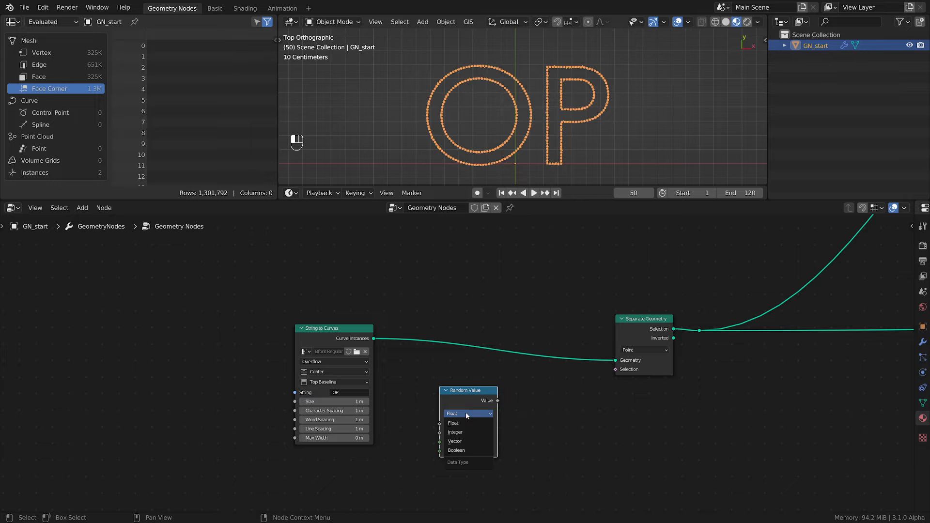
{"action": "left_click", "coordinate": [466, 443]}
{"action": "scroll", "coordinate": [499, 441], "scroll_direction": "up", "scroll_amount": 2}
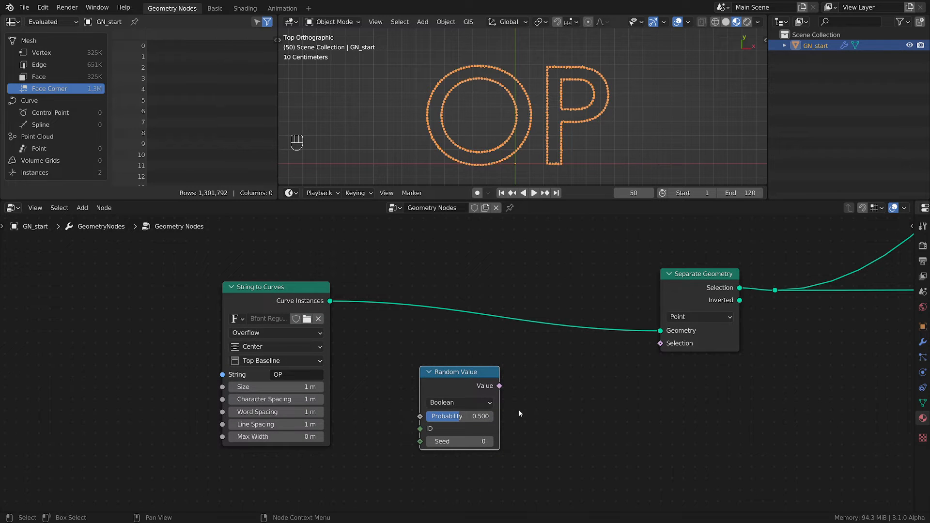
Step: Connect the Random Value output to the Separate Geometry selection and set the separation domain to Spline
{"action": "left_click_drag", "start_coordinate": [500, 387], "coordinate": [661, 344]}
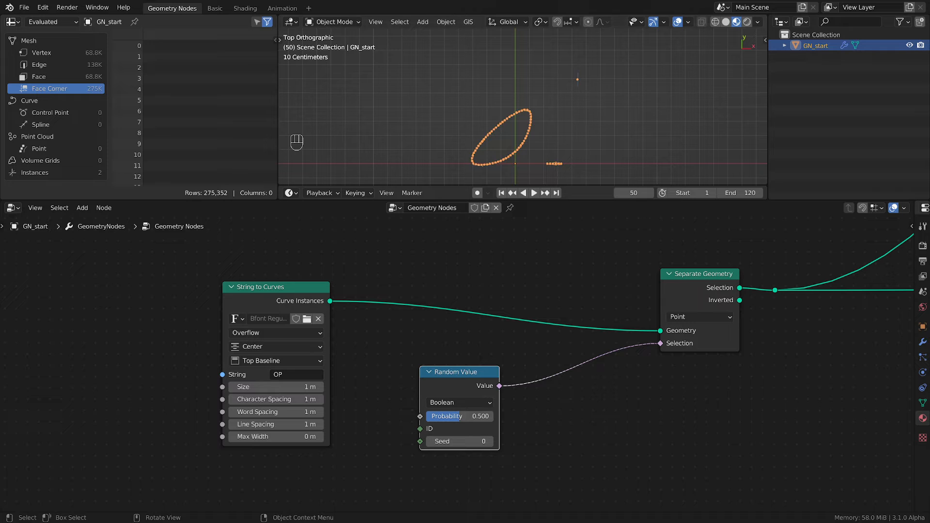
{"action": "left_click", "coordinate": [699, 316]}
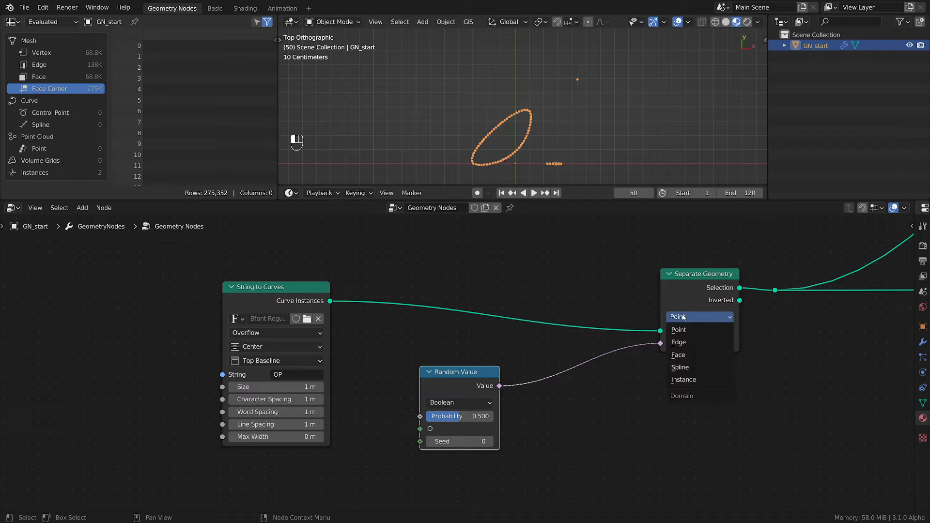
{"action": "left_click", "coordinate": [690, 367]}
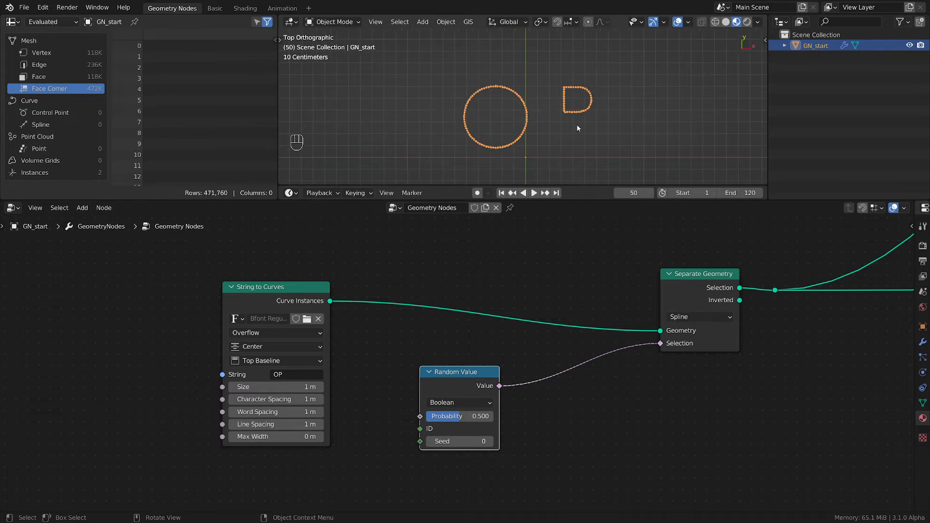
Step: Reposition the Random Value and Separate Geometry nodes so they sit closer together after String to Curves
{"action": "middle_click_drag", "start_coordinate": [733, 417], "coordinate": [522, 443]}
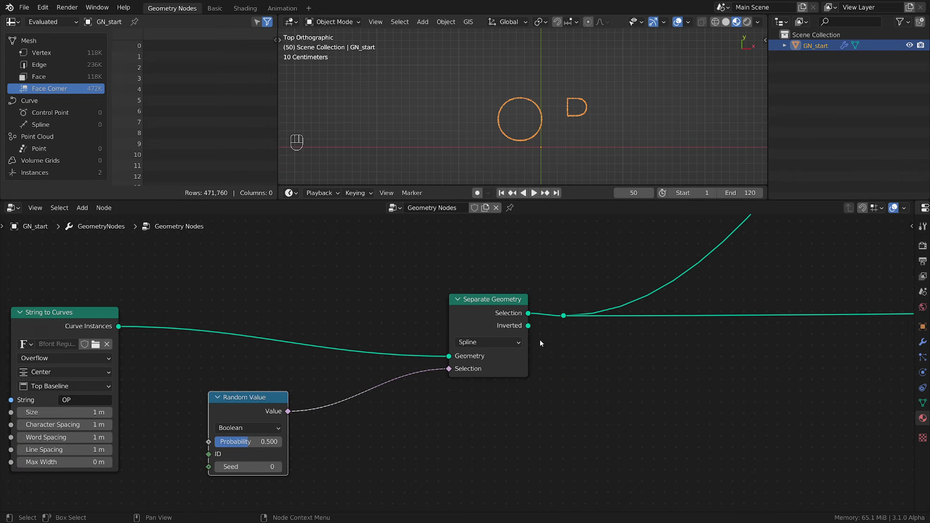
{"action": "left_click_drag", "start_coordinate": [528, 326], "coordinate": [564, 317]}
{"action": "scroll", "coordinate": [314, 401], "scroll_direction": "up", "scroll_amount": 2}
{"action": "left_click_drag", "start_coordinate": [249, 403], "coordinate": [390, 389]}
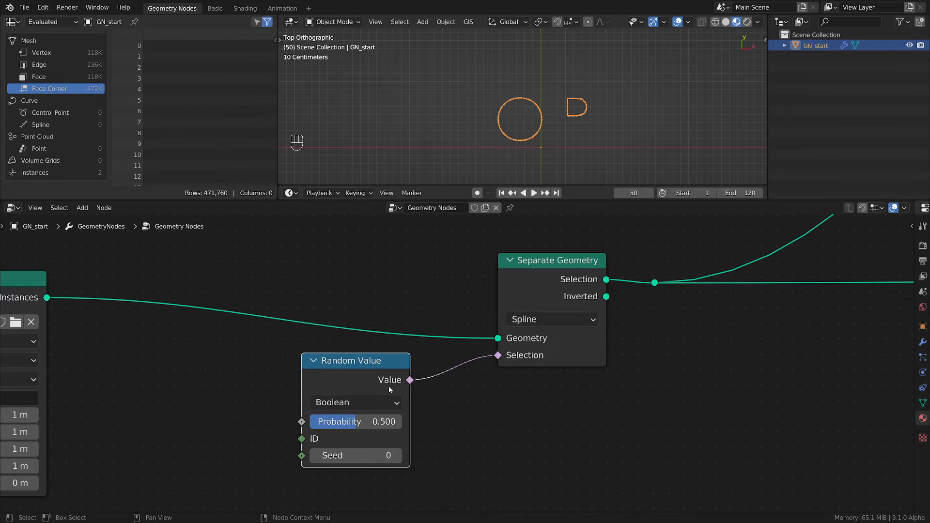
{"action": "scroll", "coordinate": [443, 404], "scroll_direction": "down", "scroll_amount": 2}
{"action": "middle_click_drag", "start_coordinate": [442, 404], "coordinate": [586, 402]}
{"action": "scroll", "coordinate": [589, 400], "scroll_direction": "up", "scroll_amount": 2}
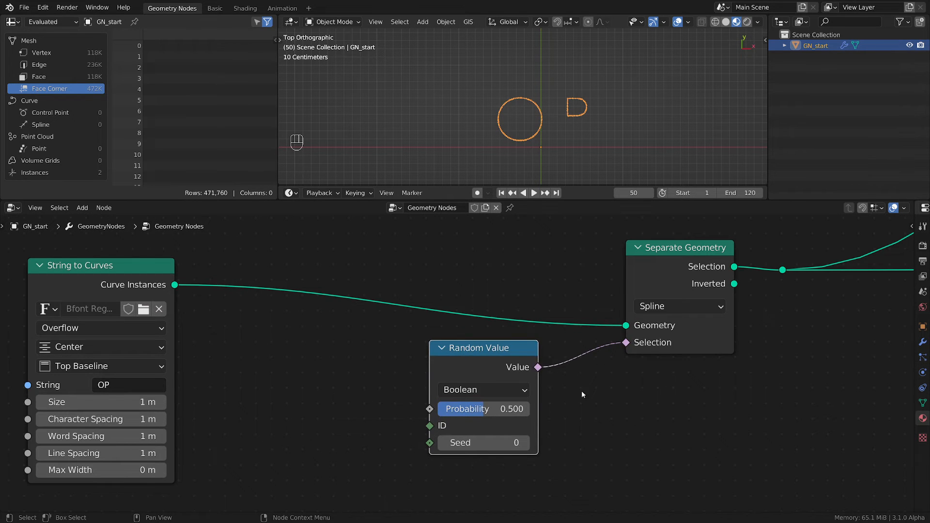
{"action": "left_click_drag", "start_coordinate": [463, 360], "coordinate": [410, 364]}
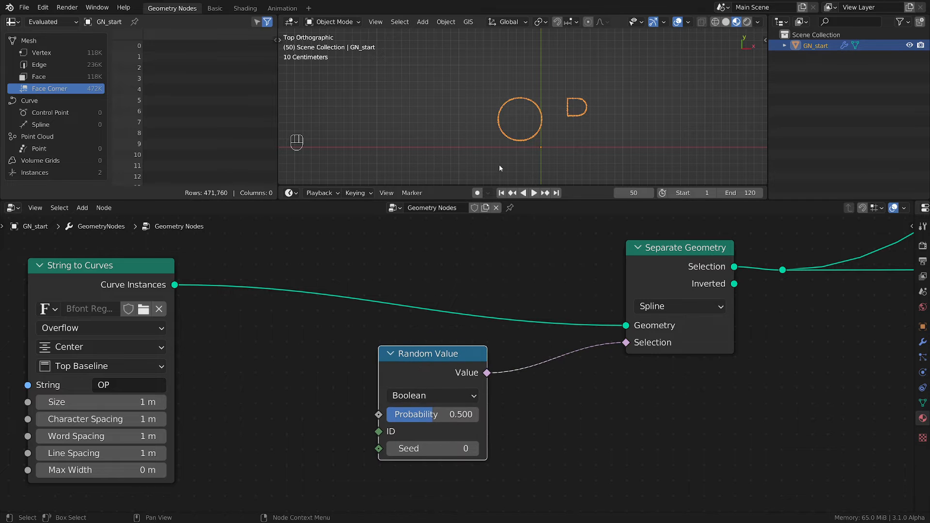
{"action": "scroll", "coordinate": [563, 412], "scroll_direction": "down", "scroll_amount": 1}
{"action": "middle_click_drag", "start_coordinate": [563, 411], "coordinate": [347, 415]}
{"action": "left_click_drag", "start_coordinate": [426, 306], "coordinate": [385, 312]}
Step: Combine the Random Value and Separate Geometry nodes into a node group
{"action": "left_click", "coordinate": [243, 382]}
{"action": "scroll", "coordinate": [242, 380], "scroll_direction": "down", "scroll_amount": 3}
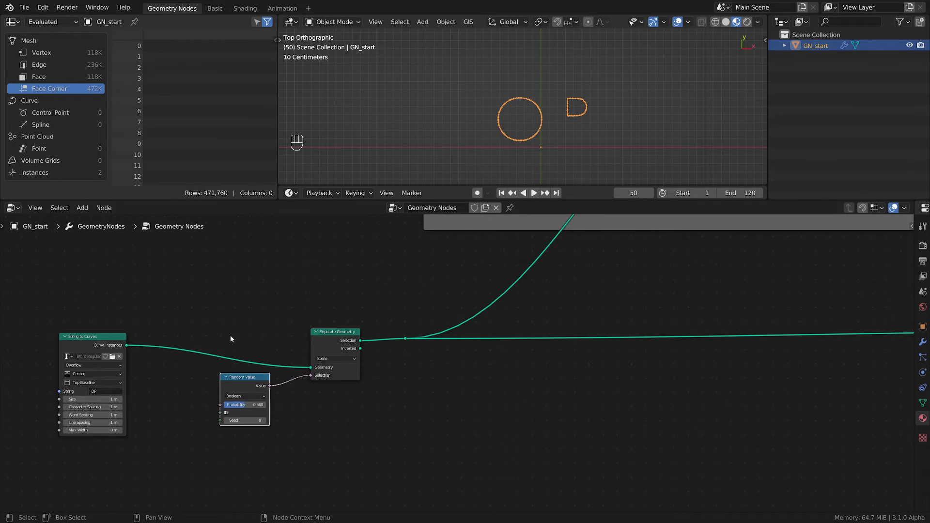
{"action": "left_click_drag", "start_coordinate": [210, 311], "coordinate": [366, 454]}
{"action": "key", "text": "ctrl"}
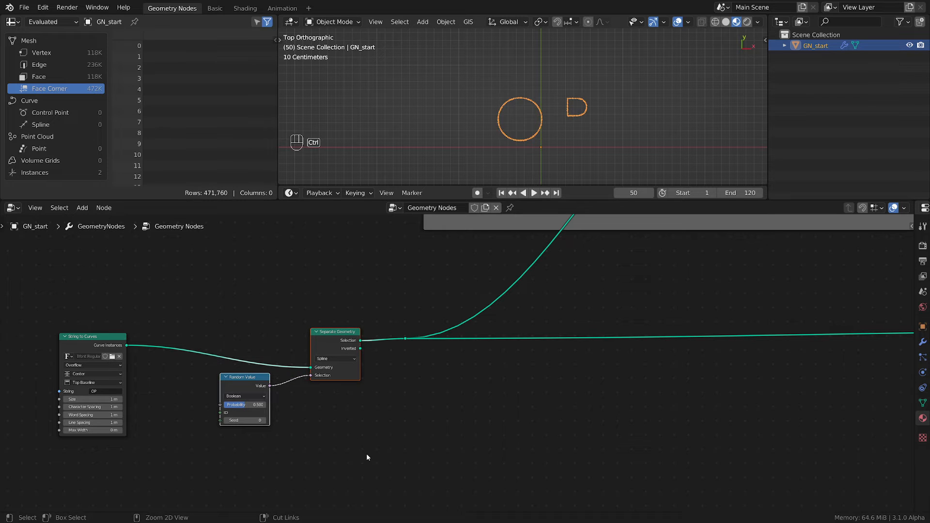
{"action": "key", "text": "ctrl+g"}
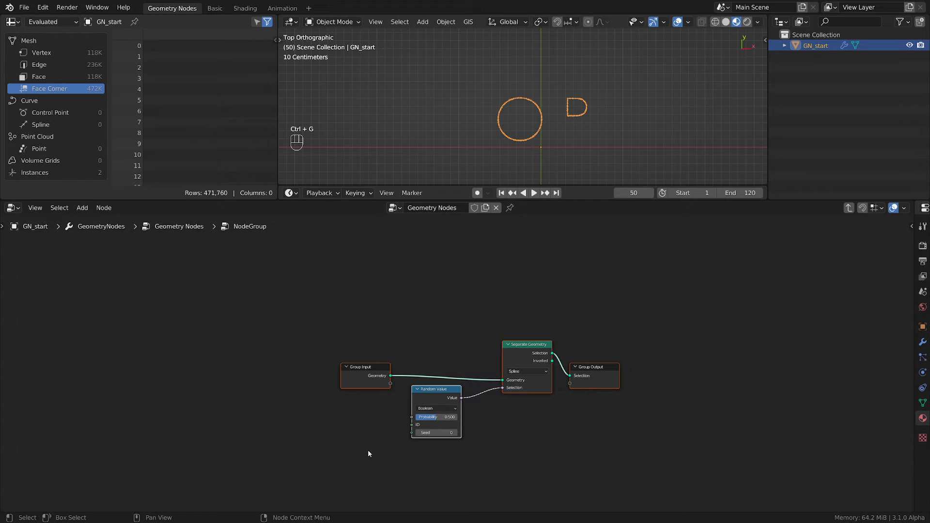
Step: Replace the node group with a frame around Random Value and Separate Geometry, placed closer to String to Curves
{"action": "key", "text": "ctrl+z"}
{"action": "scroll", "coordinate": [373, 436], "scroll_direction": "down", "scroll_amount": 6}
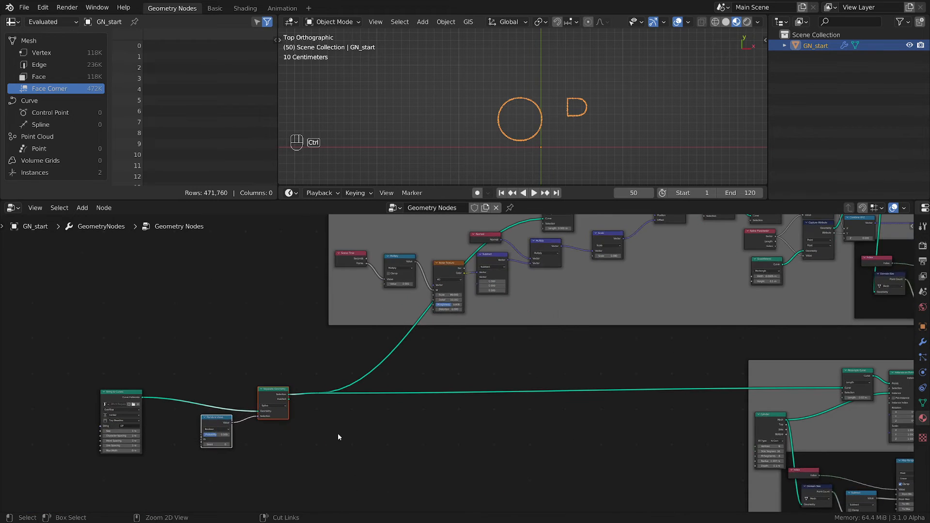
{"action": "key", "text": "ctrl+j"}
{"action": "scroll", "coordinate": [321, 434], "scroll_direction": "up", "scroll_amount": 3}
{"action": "key", "text": "g"}
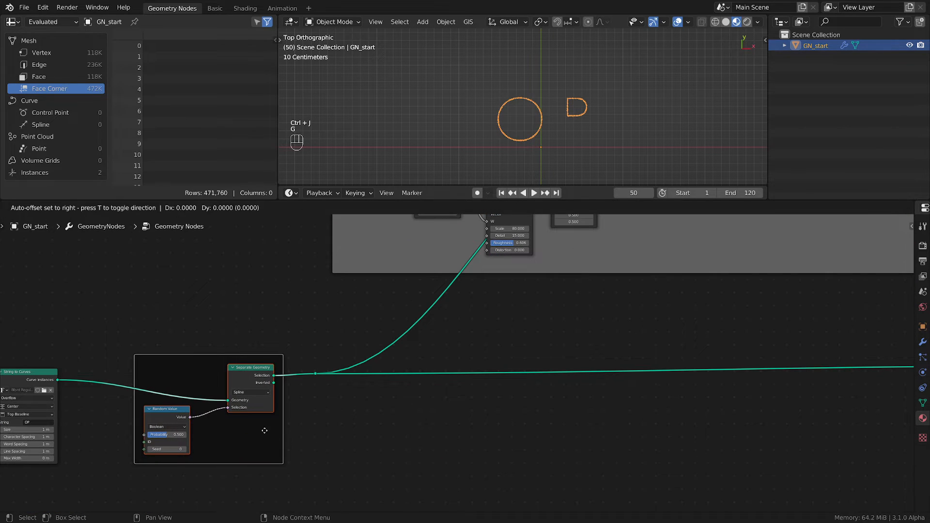
{"action": "left_click", "coordinate": [220, 439]}
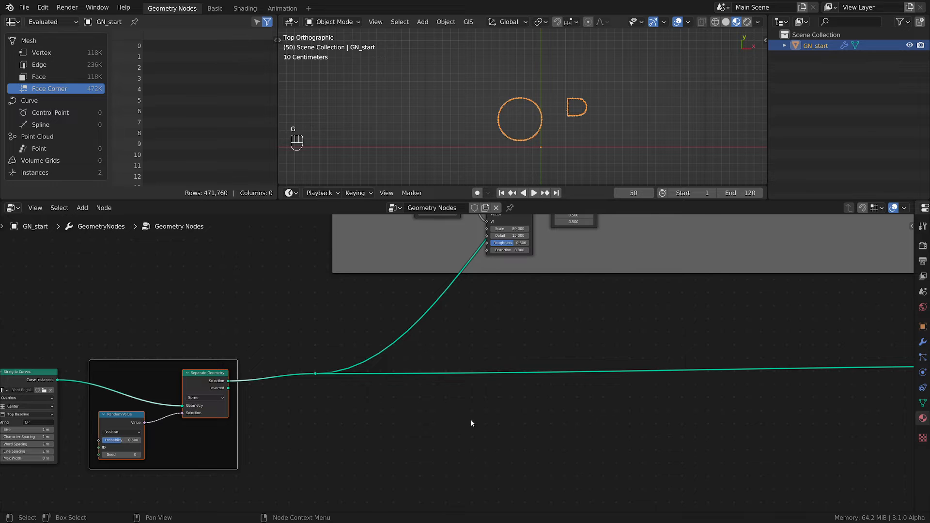
{"action": "scroll", "coordinate": [469, 419], "scroll_direction": "down", "scroll_amount": 2}
{"action": "scroll", "coordinate": [411, 428], "scroll_direction": "up", "scroll_amount": 2}
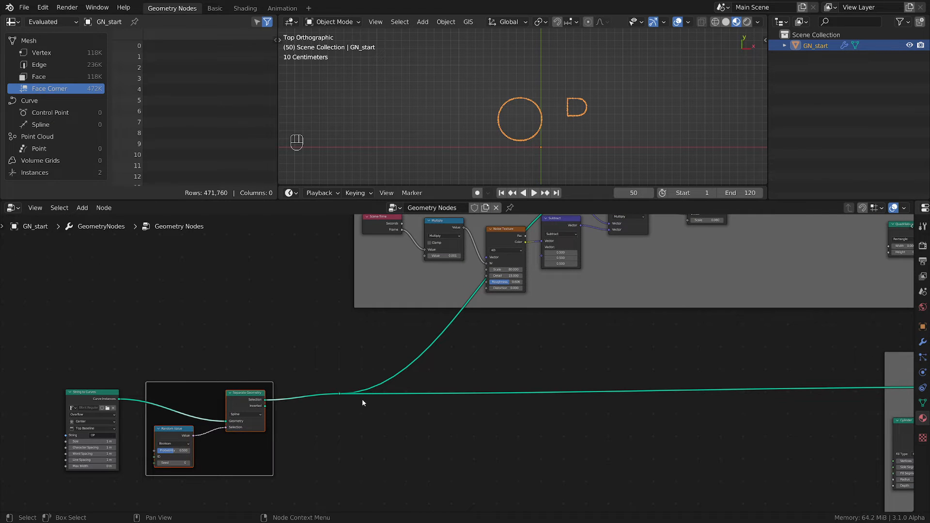
{"action": "scroll", "coordinate": [474, 437], "scroll_direction": "right", "scroll_amount": 3}
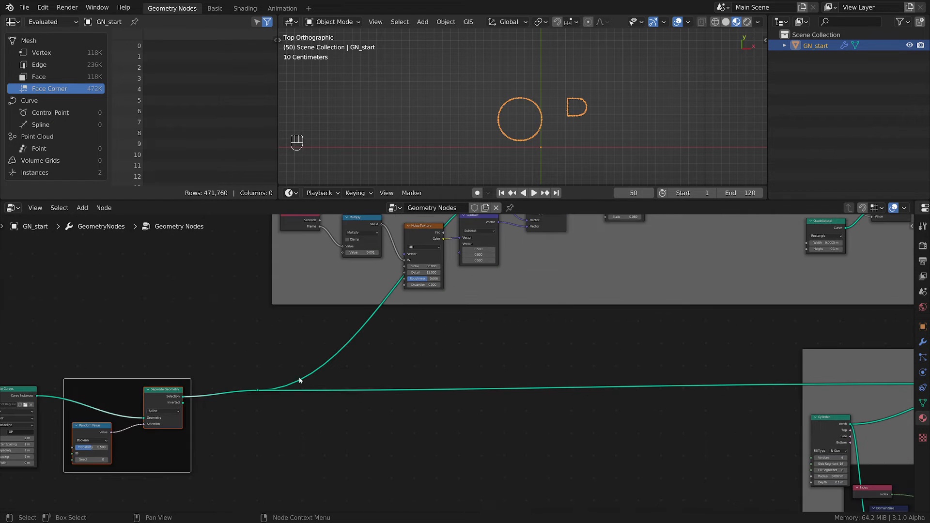
Step: Add a reroute on the curve effect link, feeding it from Separate Geometry's Selection output and the pin effect's reroute from Inverted
{"action": "right_click_drag", "start_coordinate": [302, 354], "coordinate": [313, 387], "text": "shift"}
{"action": "scroll", "coordinate": [230, 389], "scroll_direction": "up", "scroll_amount": 1}
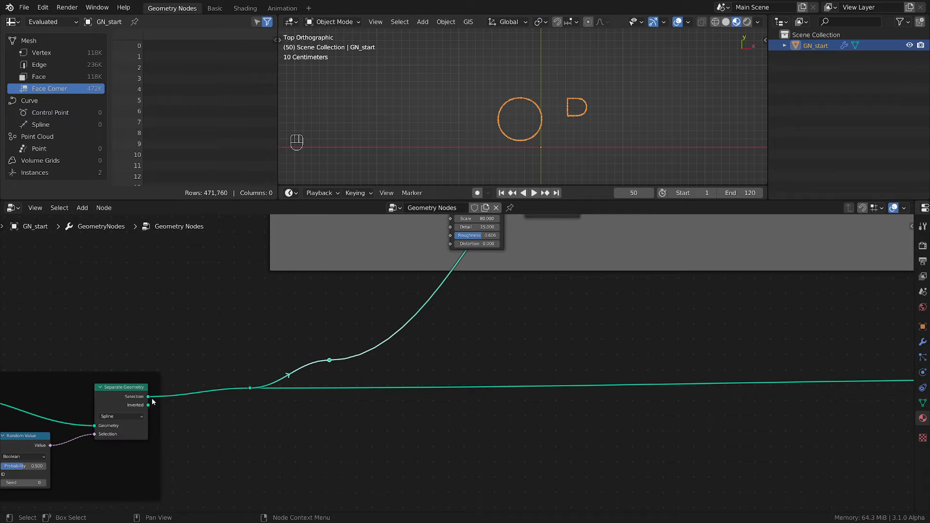
{"action": "left_click_drag", "start_coordinate": [153, 402], "coordinate": [158, 401]}
{"action": "left_click_drag", "start_coordinate": [328, 371], "coordinate": [329, 361]}
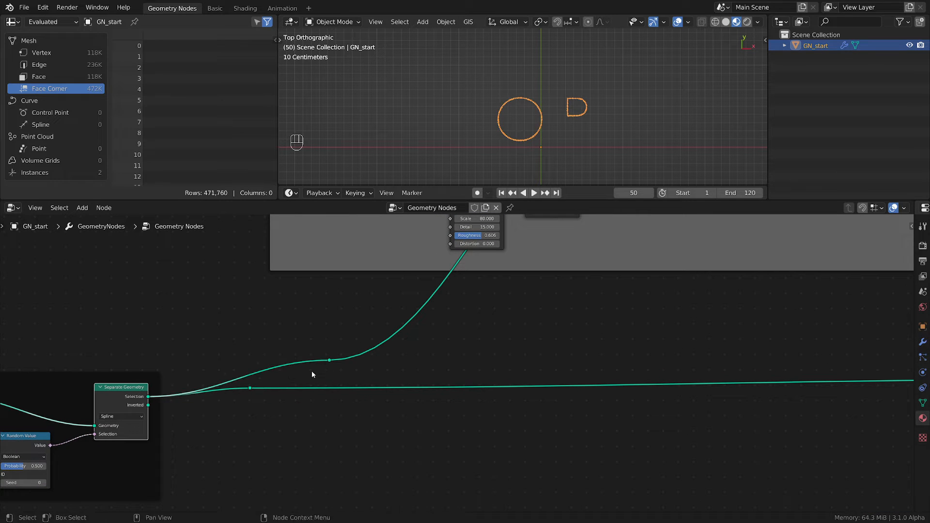
{"action": "left_click_drag", "start_coordinate": [255, 391], "coordinate": [250, 388]}
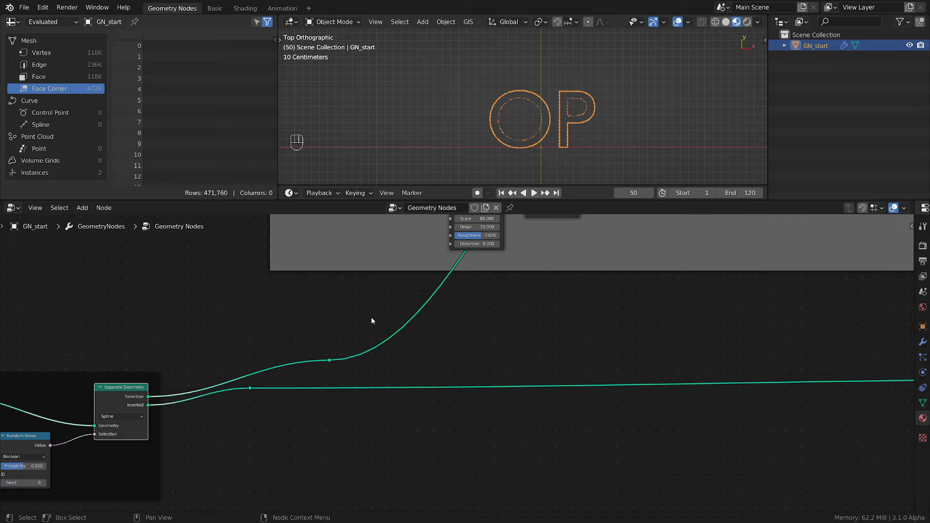
{"action": "scroll", "coordinate": [588, 121], "scroll_direction": "up", "scroll_amount": 5}
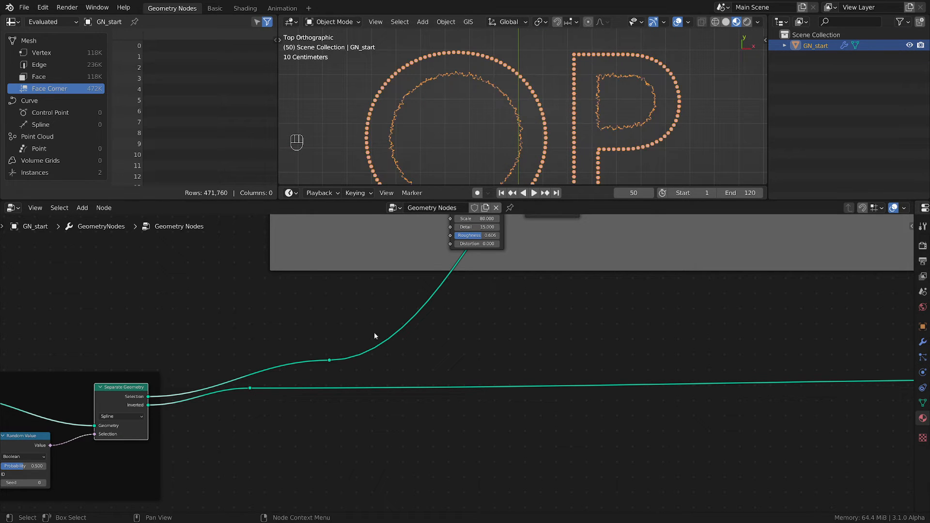
Step: Dissolve both reroutes so Separate Geometry links directly to the curve and pin effects
{"action": "left_click_drag", "start_coordinate": [196, 329], "coordinate": [356, 420]}
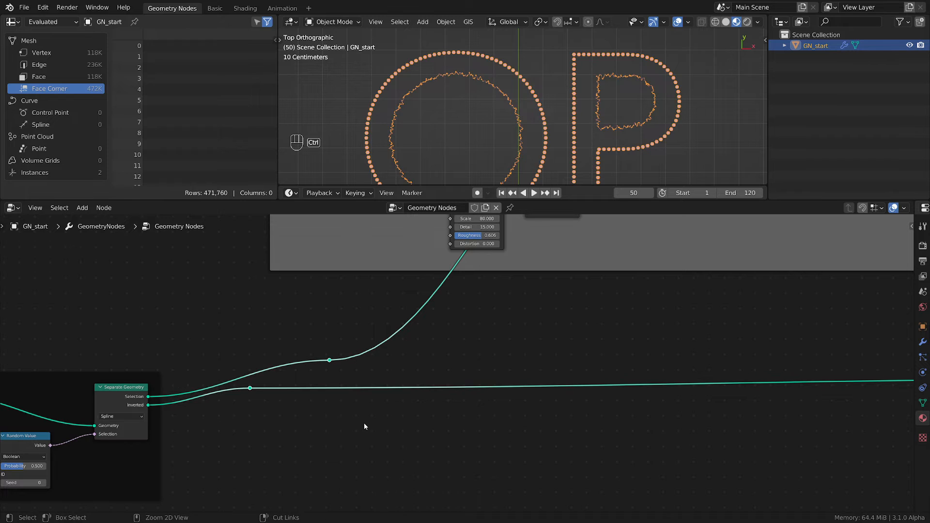
{"action": "key", "text": "ctrl+x"}
{"action": "scroll", "coordinate": [365, 426], "scroll_direction": "down", "scroll_amount": 5}
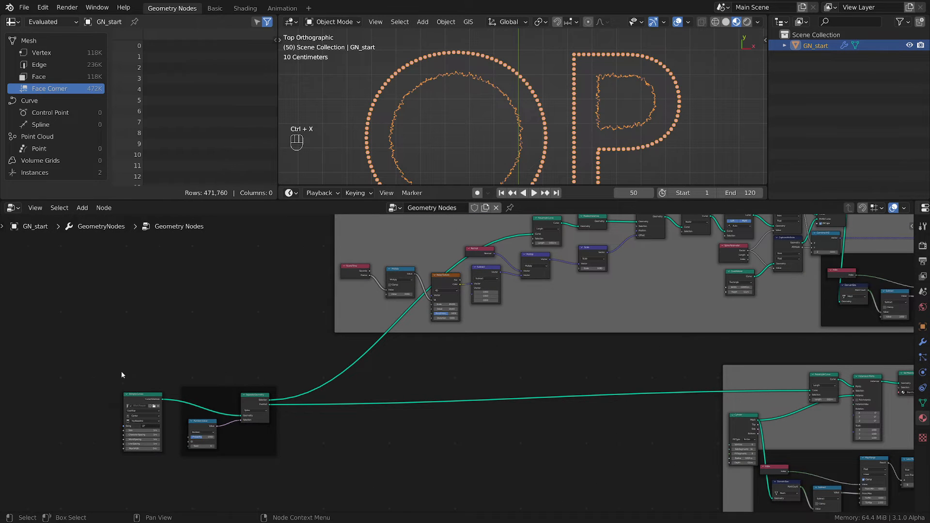
Step: Put String to Curves into the frame with the separation nodes and move the frame closer to the two effect frames
{"action": "left_click", "coordinate": [155, 400]}
{"action": "left_click", "coordinate": [206, 396]}
{"action": "key", "text": "g"}
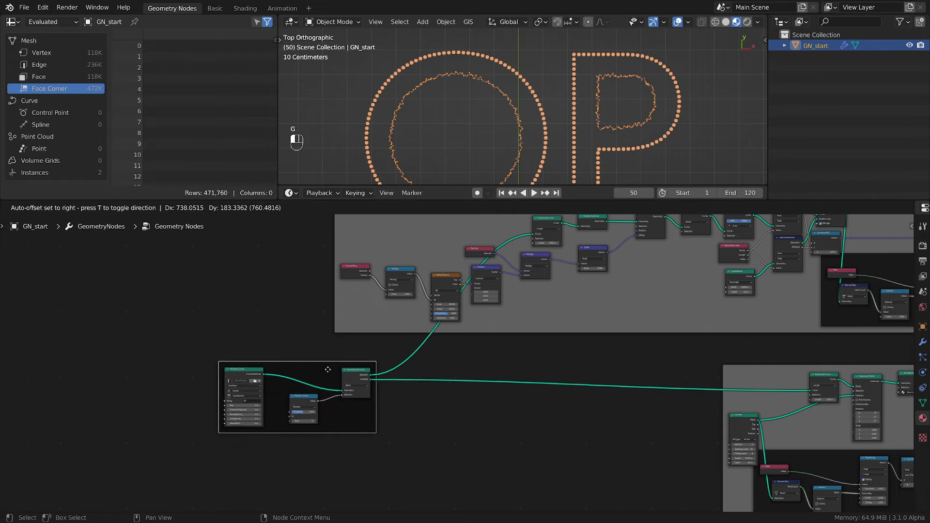
{"action": "left_click", "coordinate": [325, 382]}
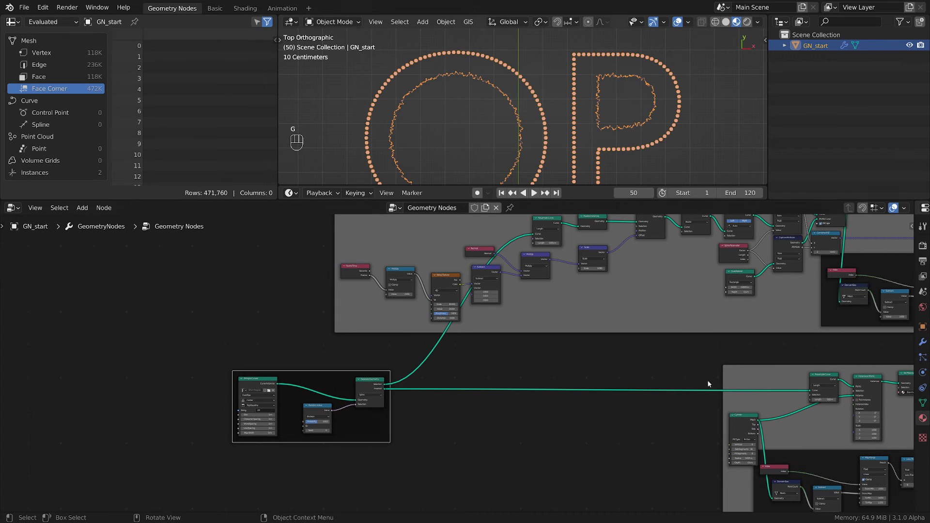
Step: Examine how the curve and pin effects are spread over the letter outlines, marking a spot on the O and briefly playing the animation
{"action": "mouse_move", "coordinate": [787, 369]}
{"action": "middle_mouse_down"}
{"action": "mouse_move", "coordinate": [500, 347]}
{"action": "mouse_move", "coordinate": [430, 459]}
{"action": "middle_mouse_up"}
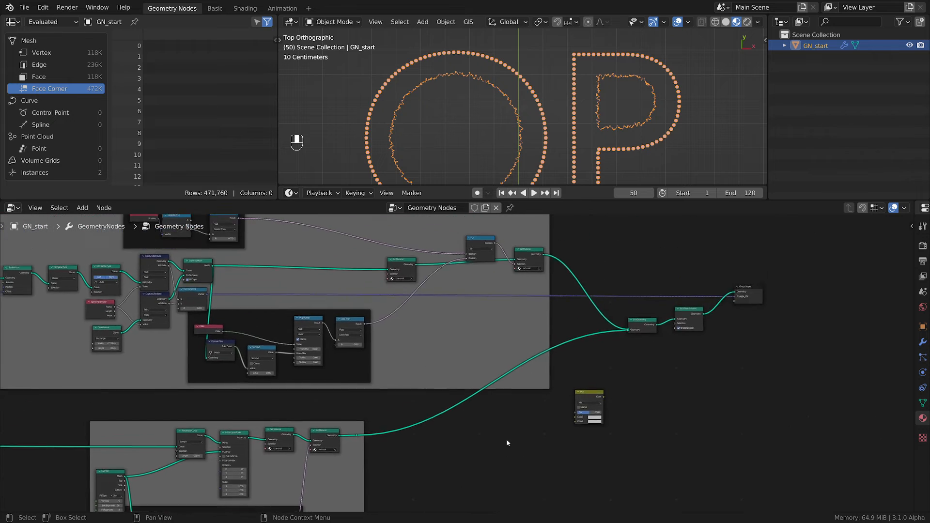
{"action": "scroll", "coordinate": [604, 409], "scroll_direction": "up", "scroll_amount": 2}
{"action": "left_click_drag", "start_coordinate": [586, 389], "coordinate": [597, 380]}
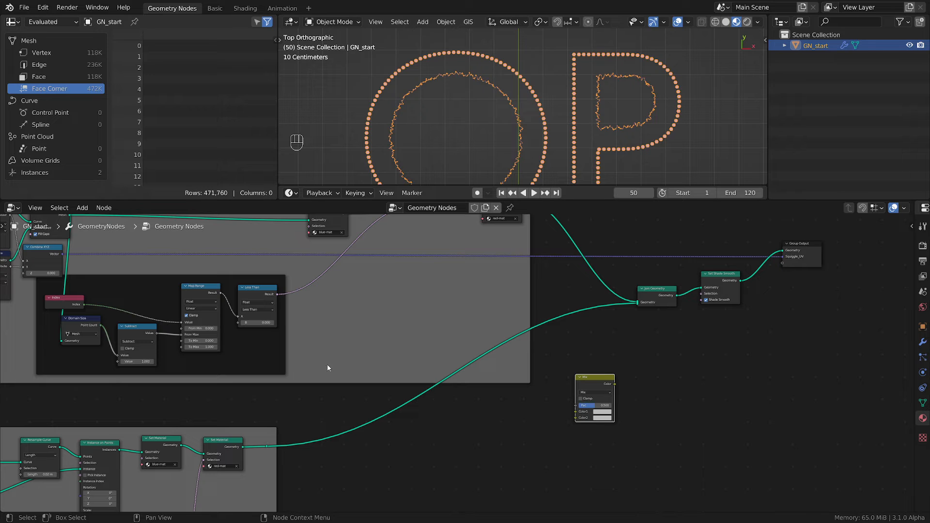
{"action": "scroll", "coordinate": [366, 427], "scroll_direction": "up", "scroll_amount": 1}
{"action": "scroll", "coordinate": [395, 108], "scroll_direction": "up", "scroll_amount": 1}
{"action": "scroll", "coordinate": [402, 108], "scroll_direction": "up", "scroll_amount": 1}
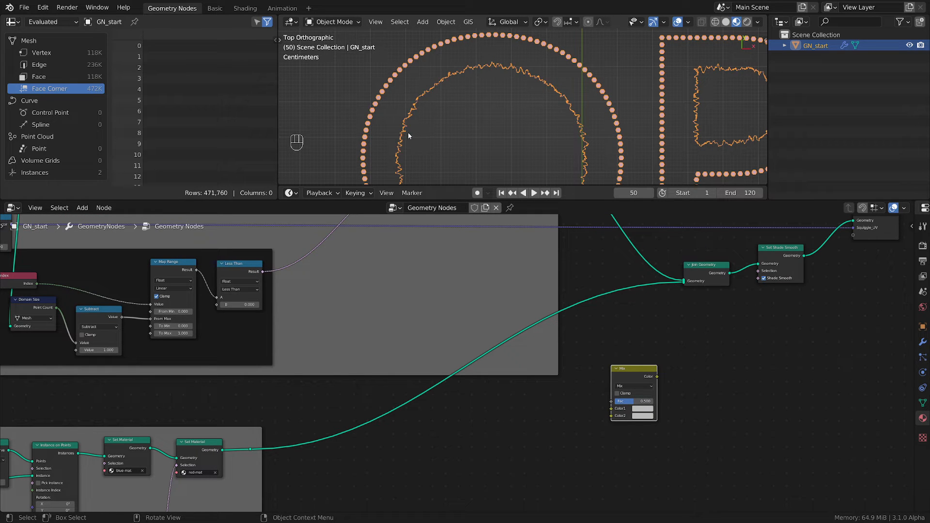
{"action": "left_click_drag", "start_coordinate": [362, 113], "coordinate": [419, 134]}
{"action": "mouse_move", "coordinate": [372, 118]}
{"action": "left_mouse_down"}
{"action": "mouse_move", "coordinate": [377, 103]}
{"action": "mouse_move", "coordinate": [405, 128]}
{"action": "left_mouse_up"}
{"action": "mouse_move", "coordinate": [434, 144]}
{"action": "right_mouse_down"}
{"action": "mouse_move", "coordinate": [373, 117]}
{"action": "mouse_move", "coordinate": [383, 121]}
{"action": "right_mouse_up"}
{"action": "scroll", "coordinate": [410, 420], "scroll_direction": "down", "scroll_amount": 3}
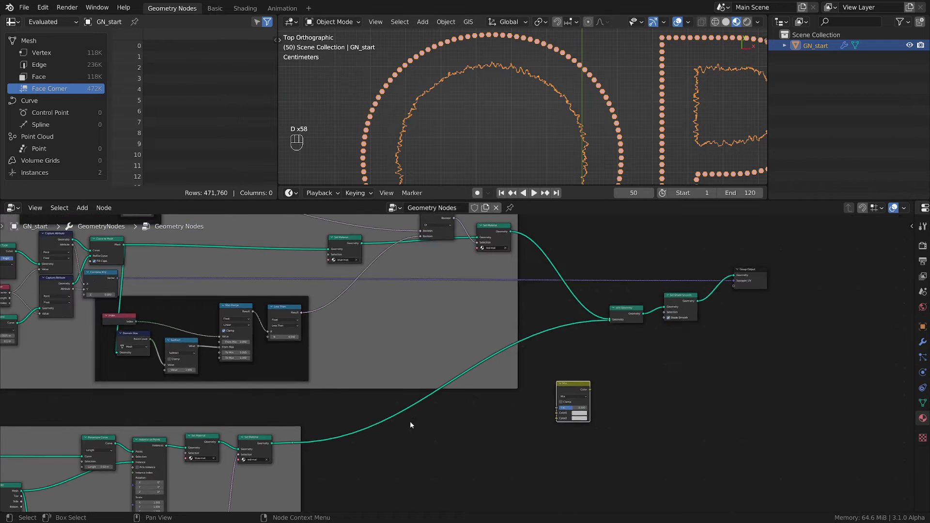
{"action": "key", "text": "space"}
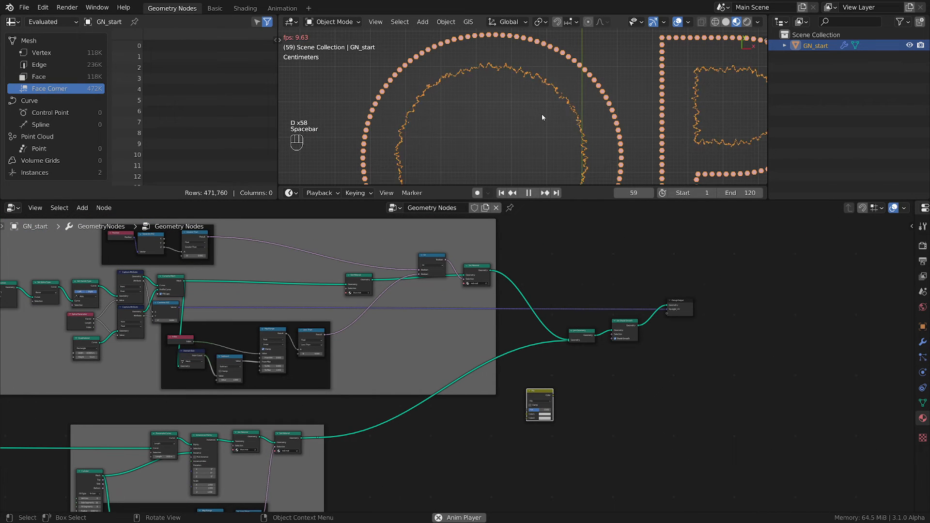
{"action": "key", "text": "space"}
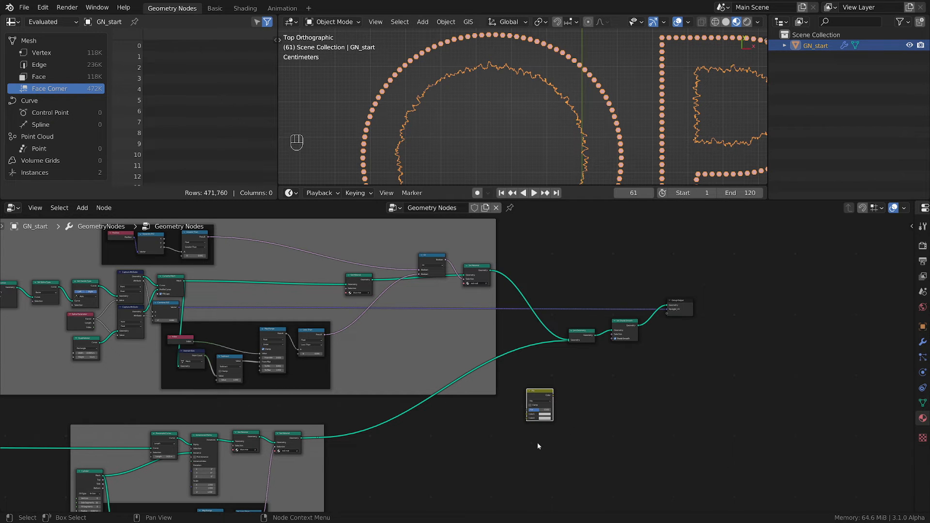
Step: Insert a Set Position node between the pin effect's last Set Material and Join Geometry, and place it below the Mix node
{"action": "scroll", "coordinate": [492, 439], "scroll_direction": "up", "scroll_amount": 3}
{"action": "scroll", "coordinate": [342, 424], "scroll_direction": "up", "scroll_amount": 1}
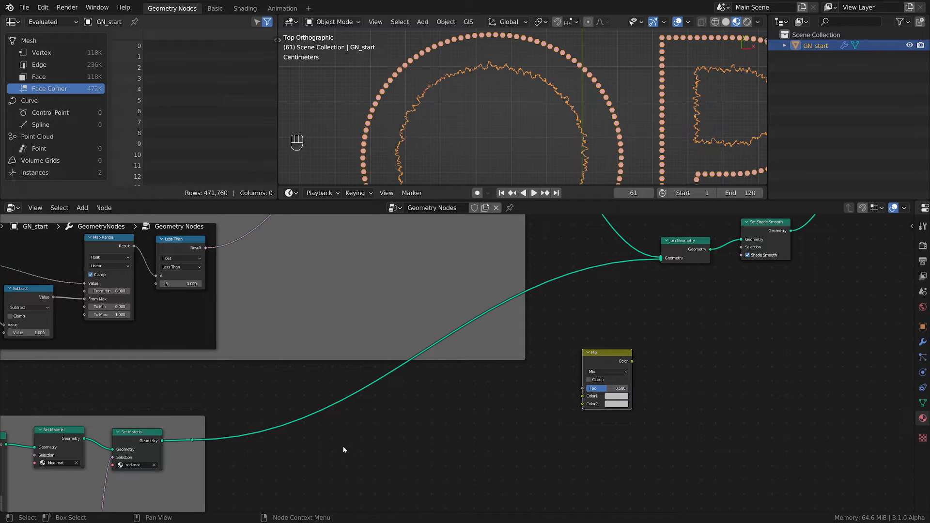
{"action": "key", "text": "shift+a"}
{"action": "mouse_move", "coordinate": [395, 336]}
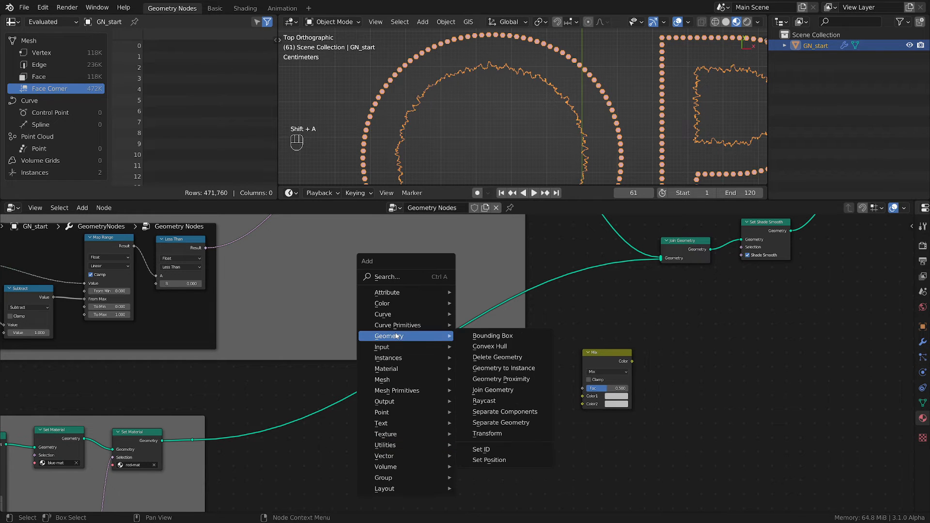
{"action": "left_click", "coordinate": [489, 459]}
{"action": "left_click", "coordinate": [562, 268]}
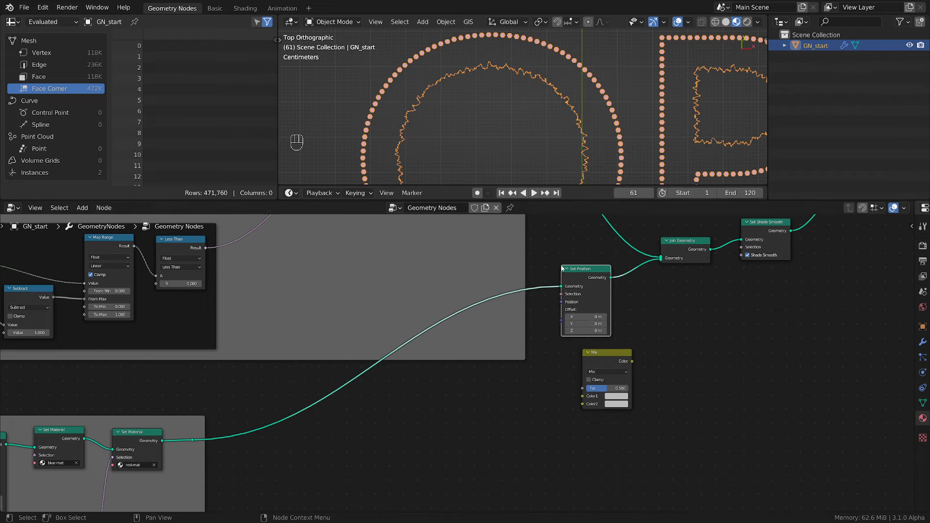
{"action": "key", "text": "g"}
{"action": "left_click", "coordinate": [594, 411]}
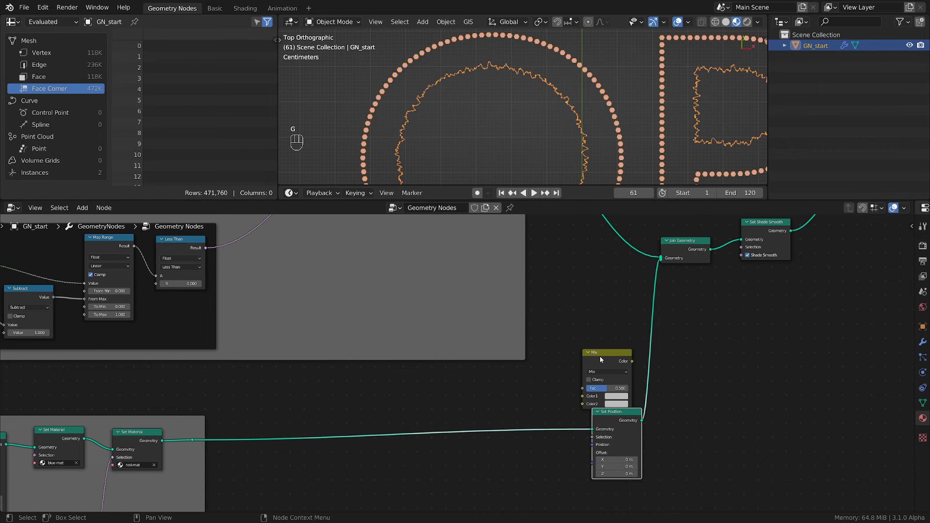
Step: Line up Set Position with the pin effect's output and move the unconnected Mix node below the link
{"action": "left_click_drag", "start_coordinate": [601, 360], "coordinate": [471, 374]}
{"action": "left_click_drag", "start_coordinate": [615, 419], "coordinate": [543, 404]}
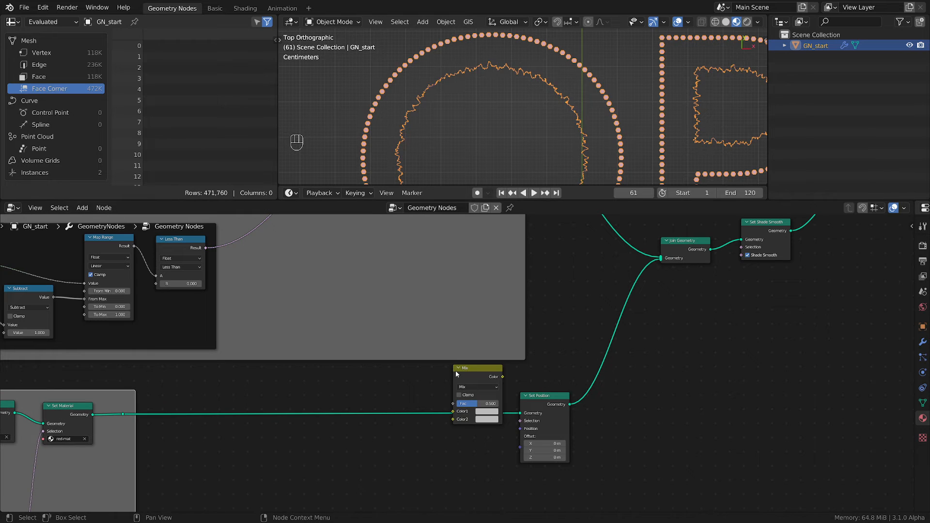
{"action": "left_click_drag", "start_coordinate": [471, 372], "coordinate": [435, 454], "text": "alt"}
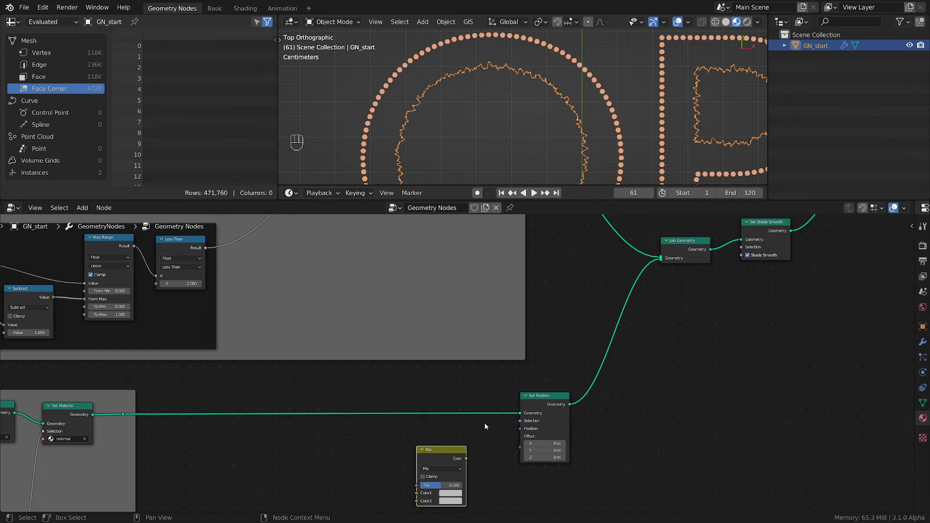
{"action": "scroll", "coordinate": [485, 423], "scroll_direction": "down", "scroll_amount": 3}
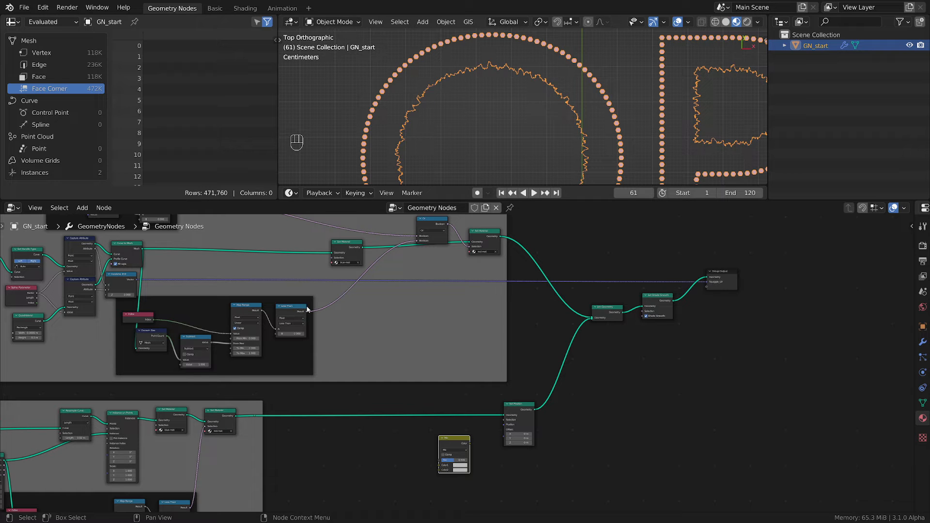
Step: Move Set Position, Set Spline Type and Set Handle Type in the curve effect closer together after Realize Instances
{"action": "middle_click_drag", "start_coordinate": [126, 250], "coordinate": [508, 331]}
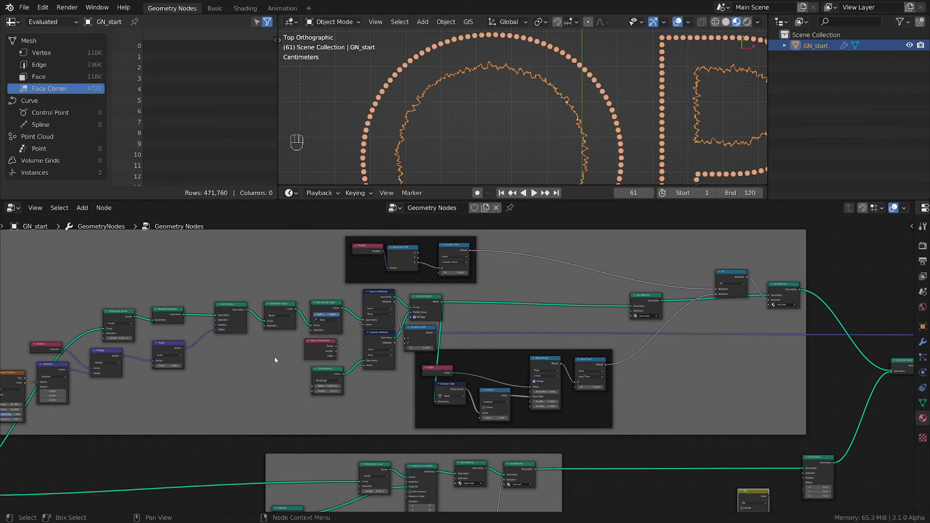
{"action": "scroll", "coordinate": [274, 357], "scroll_direction": "up", "scroll_amount": 2}
{"action": "left_click_drag", "start_coordinate": [214, 285], "coordinate": [198, 283]}
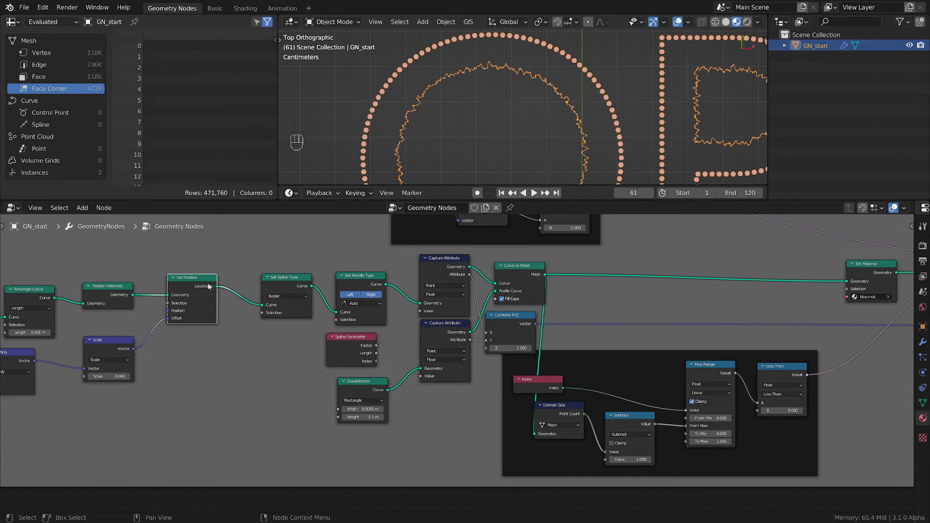
{"action": "left_click_drag", "start_coordinate": [305, 281], "coordinate": [272, 283]}
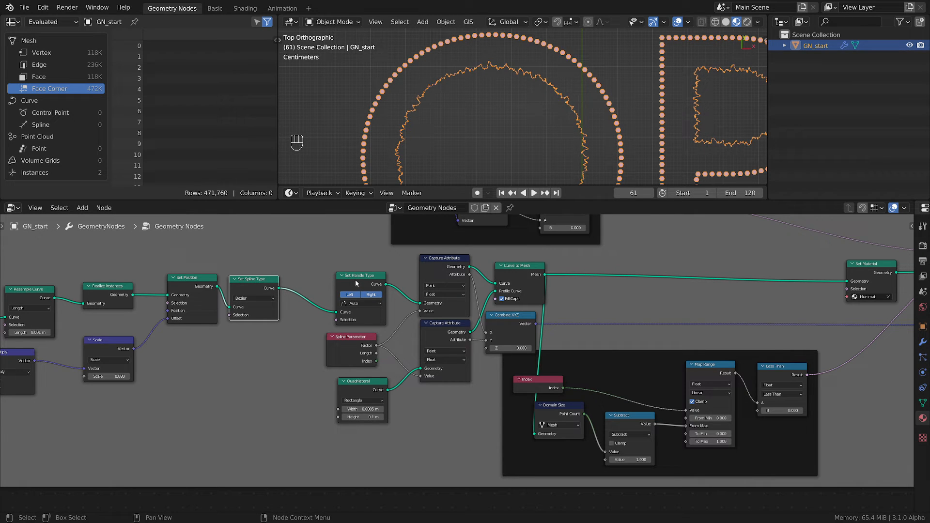
{"action": "left_click_drag", "start_coordinate": [355, 280], "coordinate": [311, 282]}
{"action": "left_click_drag", "start_coordinate": [209, 279], "coordinate": [189, 281]}
{"action": "left_click_drag", "start_coordinate": [259, 280], "coordinate": [240, 280]}
{"action": "left_click_drag", "start_coordinate": [318, 279], "coordinate": [298, 280]}
{"action": "middle_click_drag", "start_coordinate": [380, 331], "coordinate": [395, 315]}
{"action": "left_click_drag", "start_coordinate": [311, 273], "coordinate": [304, 273]}
Step: Deselect the Set Handle Type node and save the file
{"action": "scroll", "coordinate": [304, 272], "scroll_direction": "up", "scroll_amount": 2}
{"action": "scroll", "coordinate": [599, 144], "scroll_direction": "up", "scroll_amount": 8}
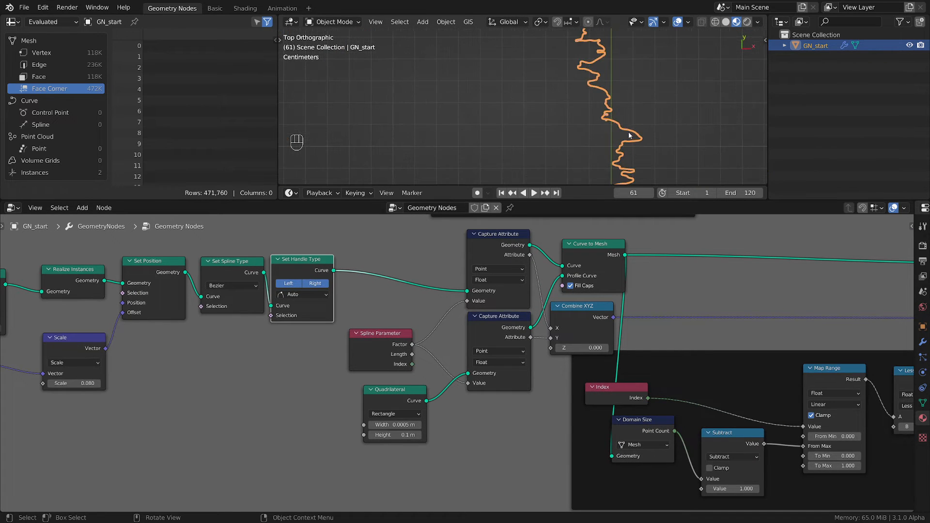
{"action": "scroll", "coordinate": [426, 291], "scroll_direction": "down", "scroll_amount": 2}
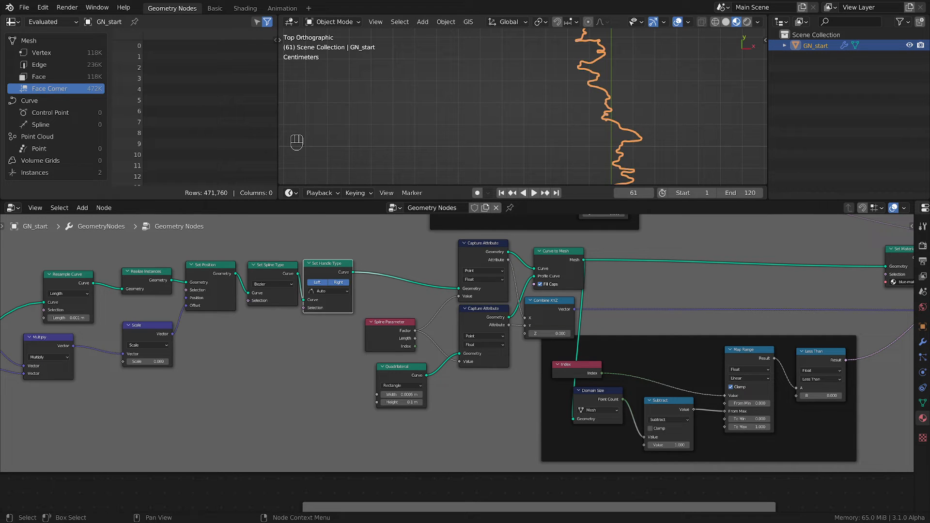
{"action": "left_click", "coordinate": [483, 426]}
{"action": "key", "text": "ctrl+s"}
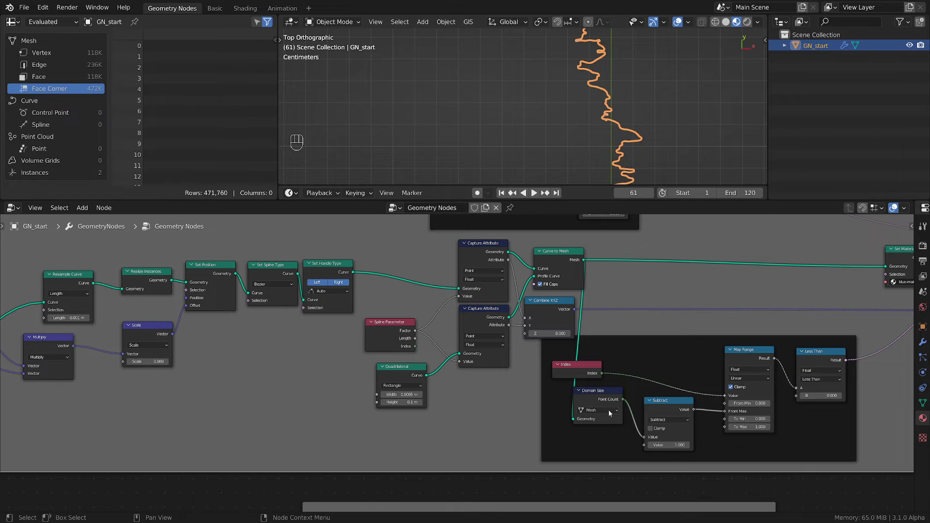
Step: Move the Index and Domain Size frame away from Curve to Mesh and add a Transfer Attribute node below the Capture Attribute nodes
{"action": "scroll", "coordinate": [540, 408], "scroll_direction": "down", "scroll_amount": 1}
{"action": "left_click_drag", "start_coordinate": [678, 360], "coordinate": [802, 352]}
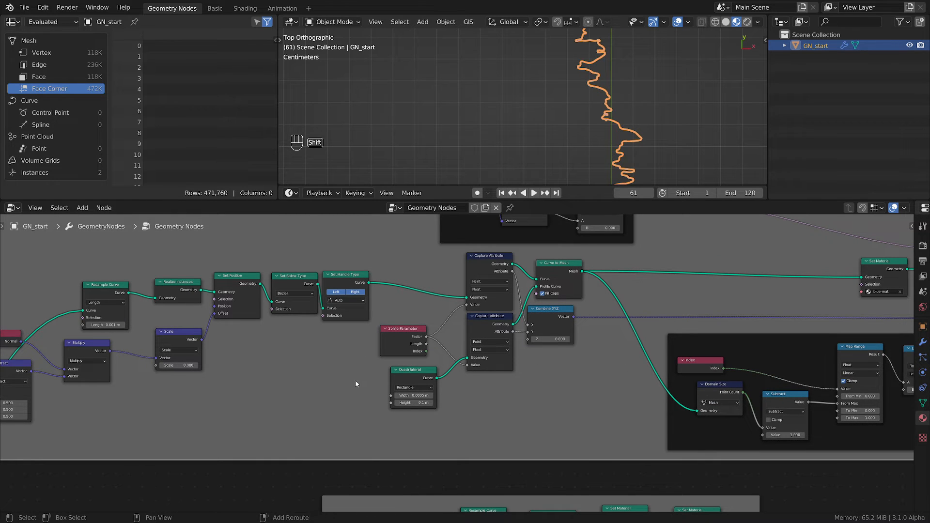
{"action": "key", "text": "shift+a"}
{"action": "mouse_move", "coordinate": [318, 316]}
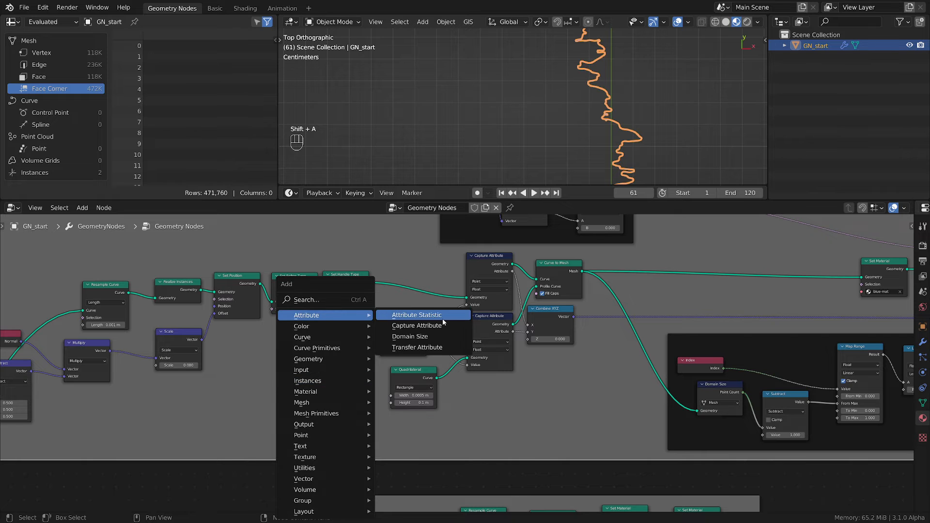
{"action": "left_click", "coordinate": [422, 349]}
{"action": "left_click", "coordinate": [447, 382]}
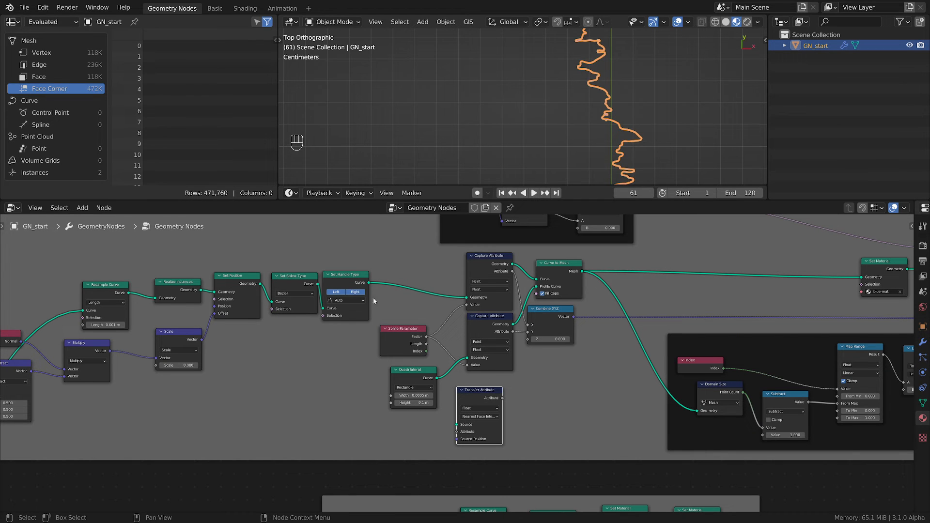
Step: Connect Set Handle Type's curve output to the Transfer Attribute source and add a Position node beside Transfer Attribute
{"action": "left_click_drag", "start_coordinate": [369, 284], "coordinate": [457, 426]}
{"action": "middle_click_drag", "start_coordinate": [591, 432], "coordinate": [568, 377]}
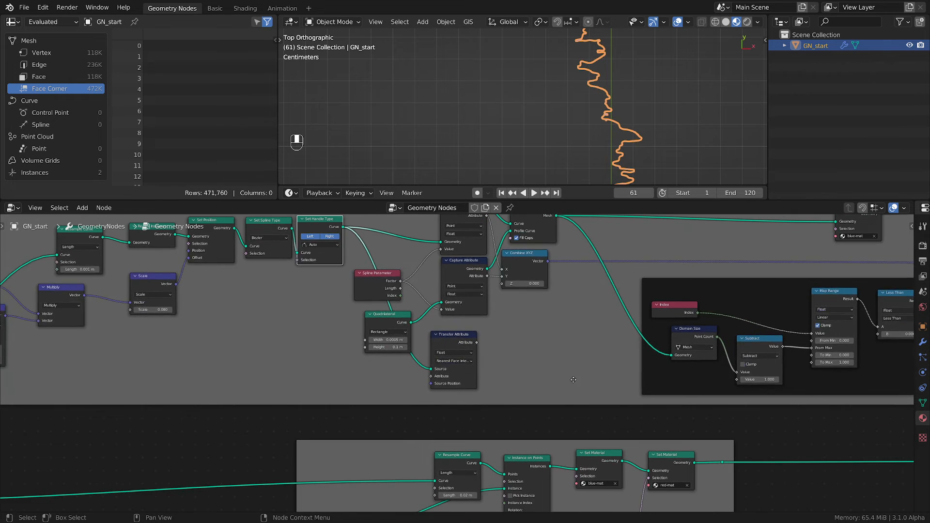
{"action": "scroll", "coordinate": [358, 390], "scroll_direction": "up", "scroll_amount": 3}
{"action": "key", "text": "shift+a"}
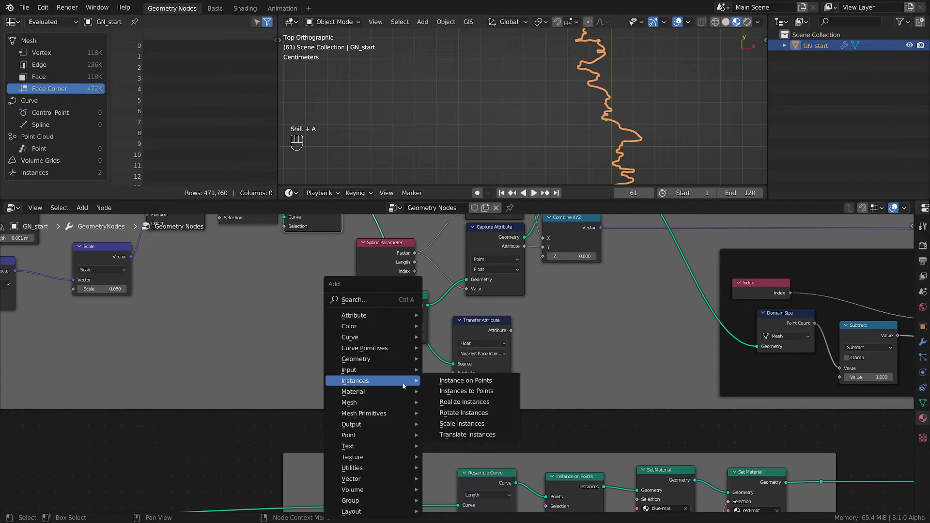
{"action": "mouse_move", "coordinate": [366, 376]}
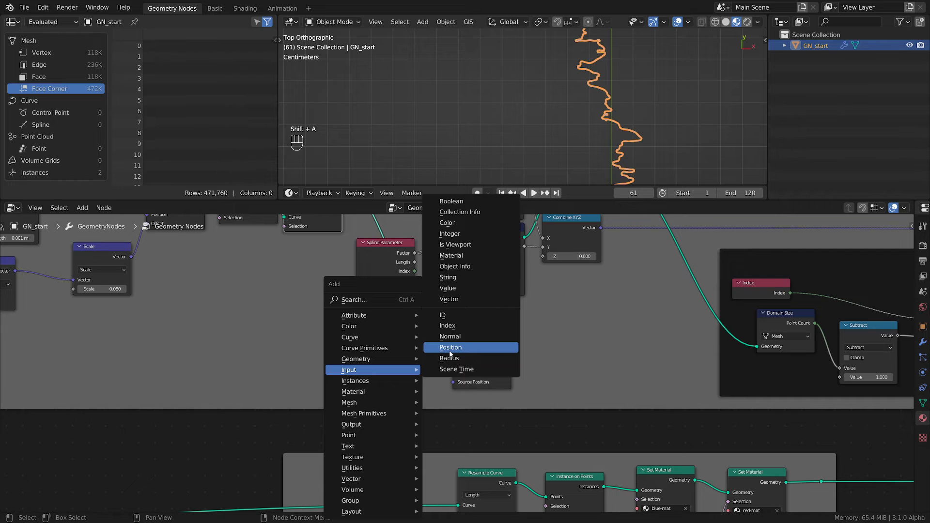
{"action": "left_click", "coordinate": [450, 354]}
{"action": "left_click", "coordinate": [394, 388]}
Step: Set Transfer Attribute to Vector with Nearest mapping and link the Position node to its Attribute input
{"action": "scroll", "coordinate": [490, 345], "scroll_direction": "up", "scroll_amount": 1}
{"action": "left_click", "coordinate": [486, 342]}
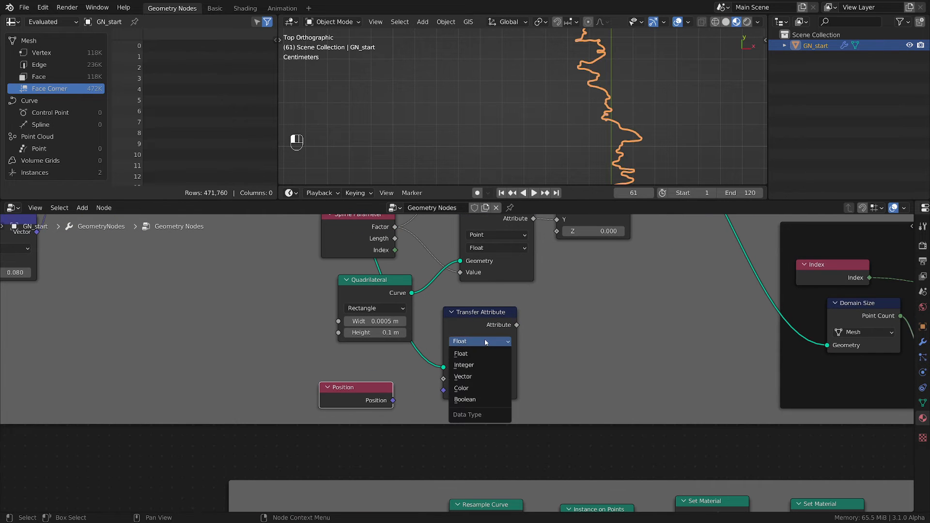
{"action": "left_click", "coordinate": [462, 376]}
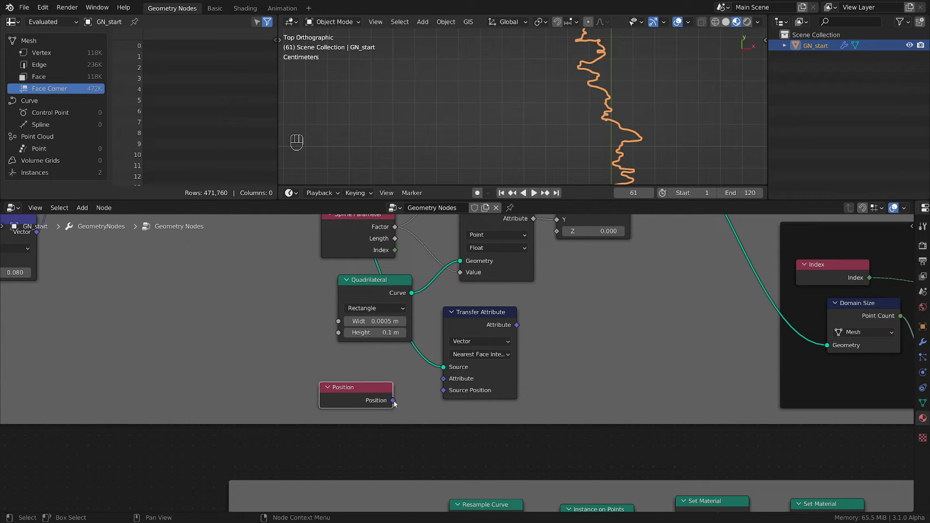
{"action": "left_click_drag", "start_coordinate": [393, 400], "coordinate": [430, 393]}
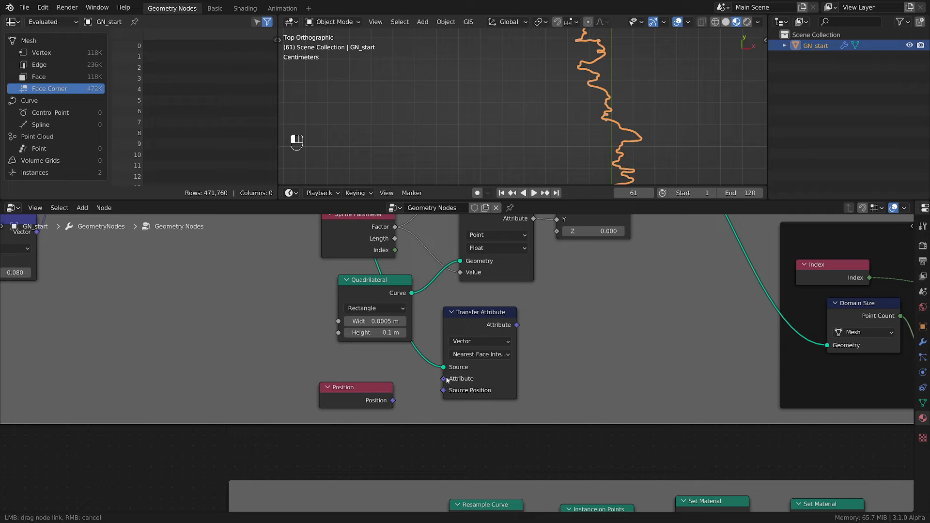
{"action": "left_click_drag", "start_coordinate": [446, 381], "coordinate": [444, 379]}
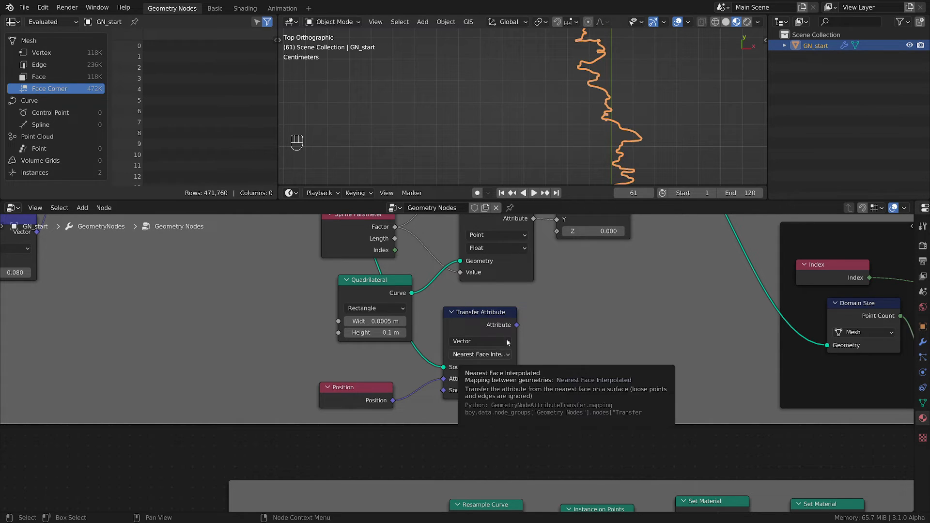
{"action": "left_click", "coordinate": [480, 355]}
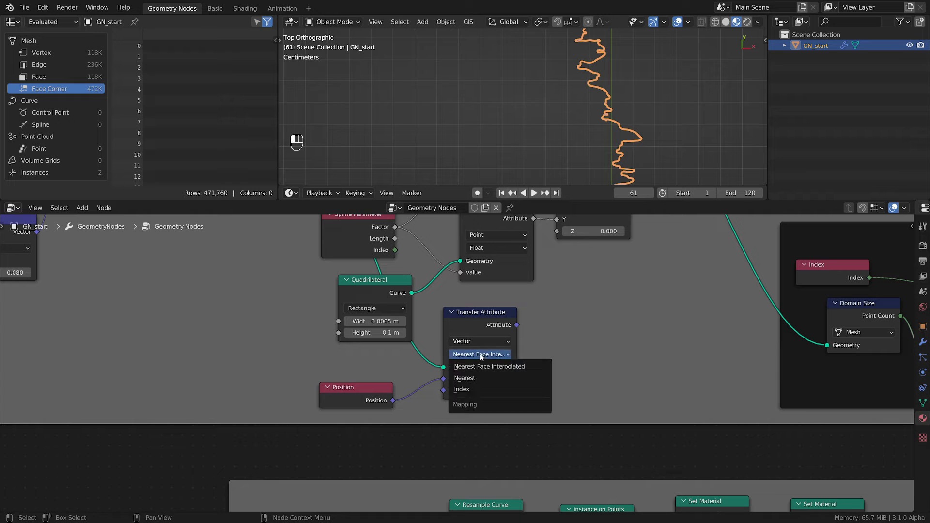
{"action": "left_click", "coordinate": [468, 378]}
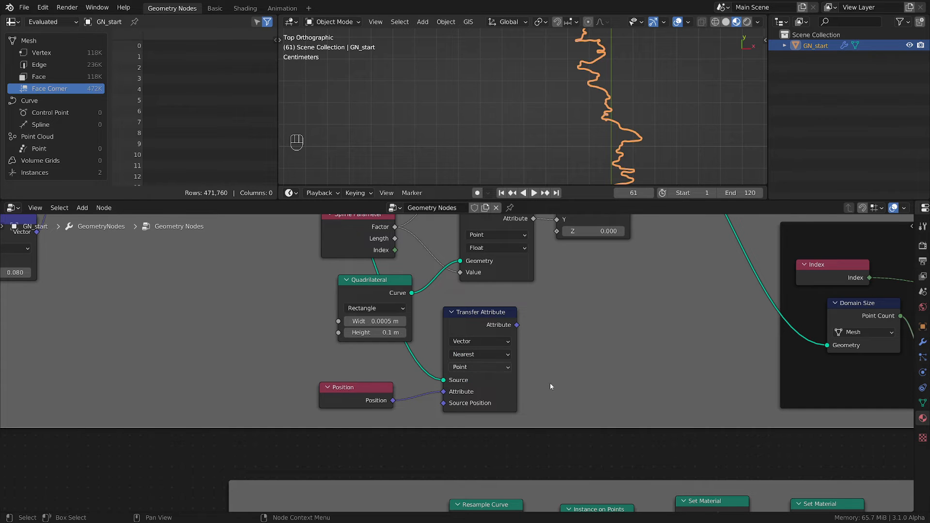
Step: Connect the Transfer Attribute output to Color1 of the Mix node below the pin effect's link
{"action": "scroll", "coordinate": [551, 386], "scroll_direction": "down", "scroll_amount": 2}
{"action": "middle_click_drag", "start_coordinate": [578, 379], "coordinate": [437, 317]}
{"action": "scroll", "coordinate": [437, 317], "scroll_direction": "down", "scroll_amount": 5}
{"action": "middle_click_drag", "start_coordinate": [509, 343], "coordinate": [379, 327]}
{"action": "left_click_drag", "start_coordinate": [275, 270], "coordinate": [370, 310]}
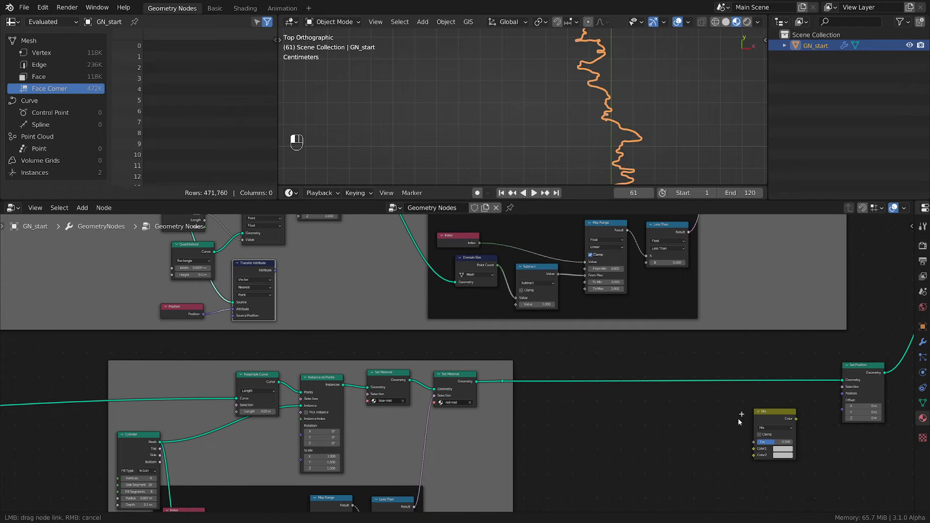
{"action": "left_click_drag", "start_coordinate": [745, 442], "coordinate": [753, 449]}
{"action": "middle_click_drag", "start_coordinate": [833, 472], "coordinate": [645, 449]}
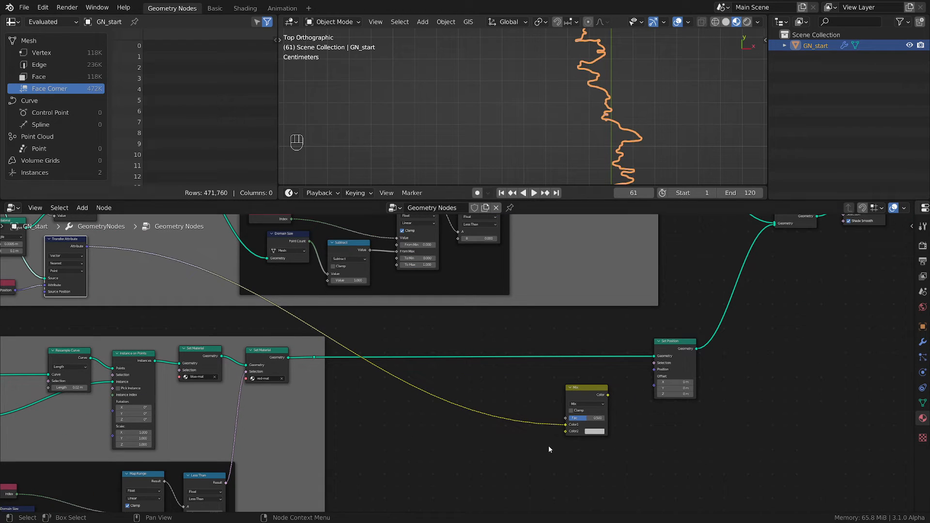
Step: Add a second Position node beside the Mix node and connect it to Color2
{"action": "scroll", "coordinate": [543, 448], "scroll_direction": "up", "scroll_amount": 3}
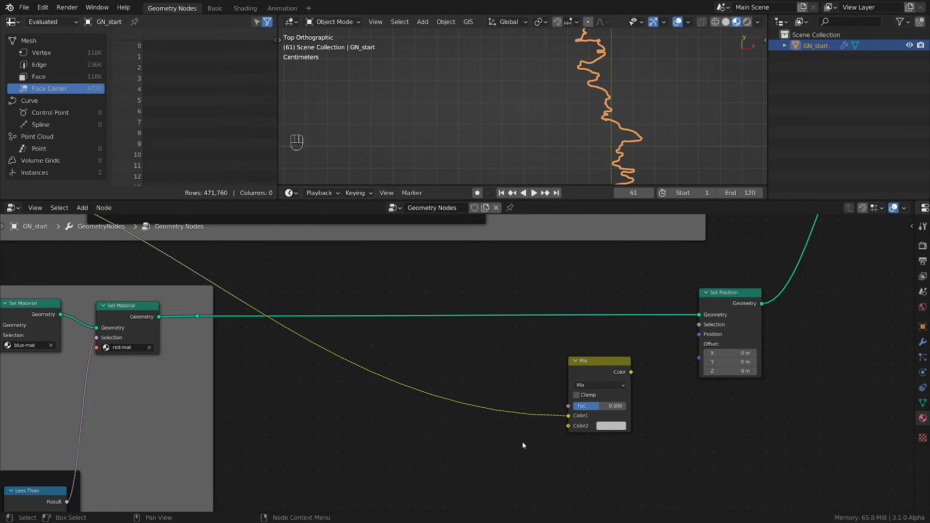
{"action": "key", "text": "shift+a"}
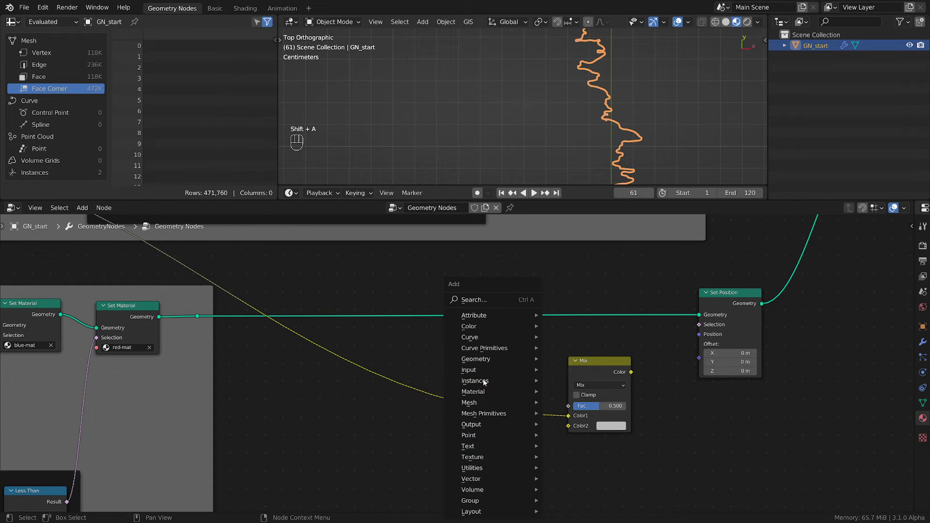
{"action": "mouse_move", "coordinate": [473, 370]}
{"action": "left_click", "coordinate": [592, 342]}
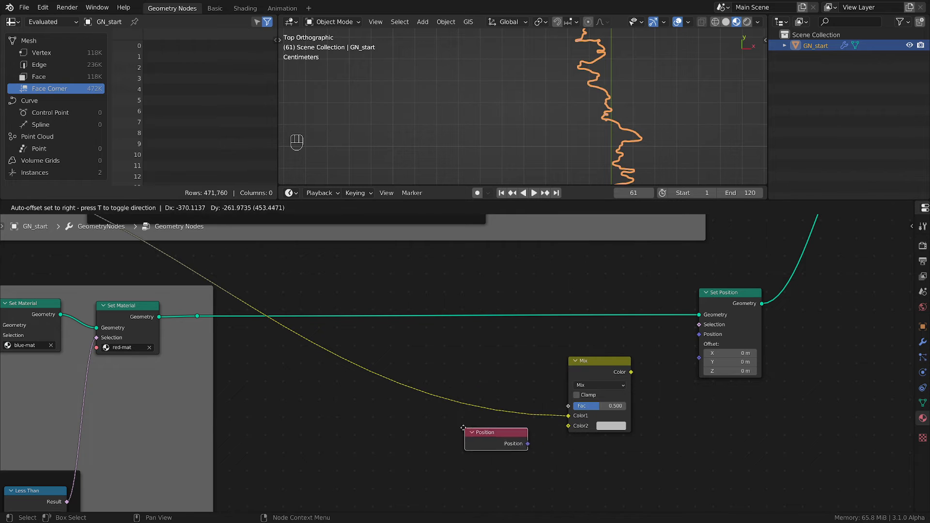
{"action": "left_click", "coordinate": [462, 428]}
{"action": "left_click_drag", "start_coordinate": [526, 443], "coordinate": [569, 427]}
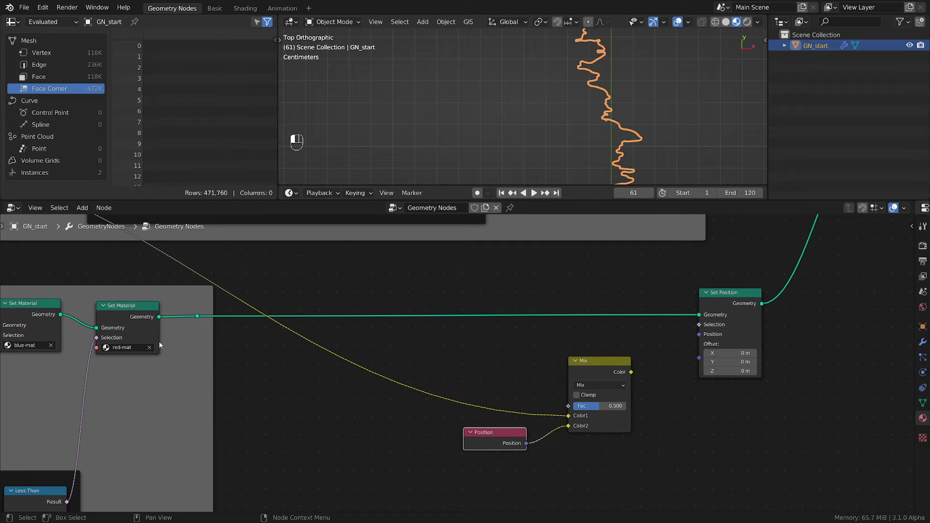
Step: Nudge the pin effect frame slightly and connect the Mix color output to Set Position's Position input
{"action": "mouse_move", "coordinate": [204, 314]}
{"action": "left_mouse_down"}
{"action": "mouse_move", "coordinate": [205, 328]}
{"action": "mouse_move", "coordinate": [207, 314]}
{"action": "left_mouse_up"}
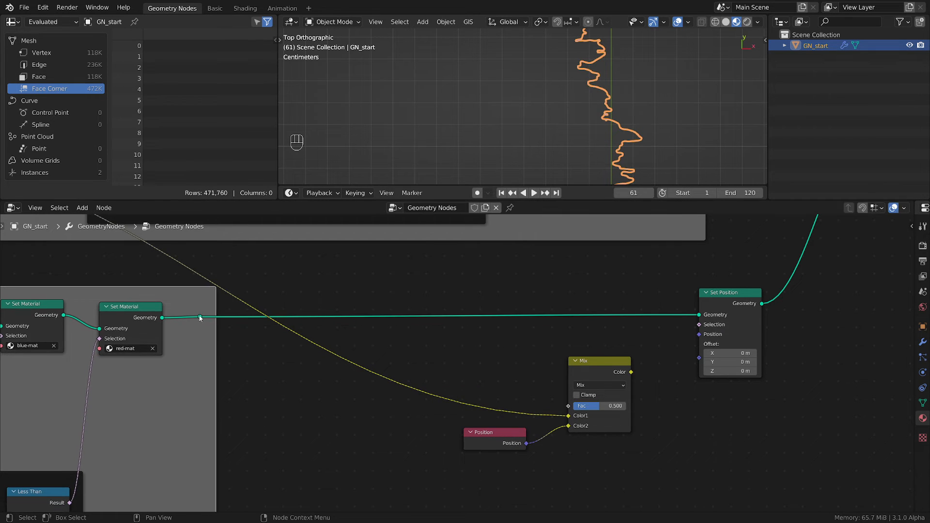
{"action": "scroll", "coordinate": [208, 314], "scroll_direction": "down", "scroll_amount": 5}
{"action": "scroll", "coordinate": [485, 107], "scroll_direction": "down", "scroll_amount": 5}
{"action": "scroll", "coordinate": [487, 114], "scroll_direction": "down", "scroll_amount": 5}
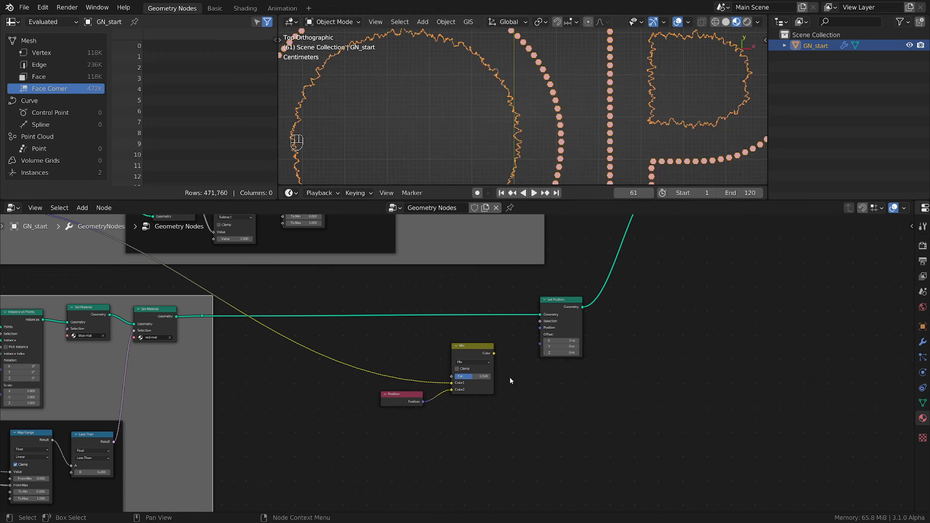
{"action": "scroll", "coordinate": [509, 377], "scroll_direction": "up", "scroll_amount": 1}
{"action": "scroll", "coordinate": [552, 155], "scroll_direction": "down", "scroll_amount": 2}
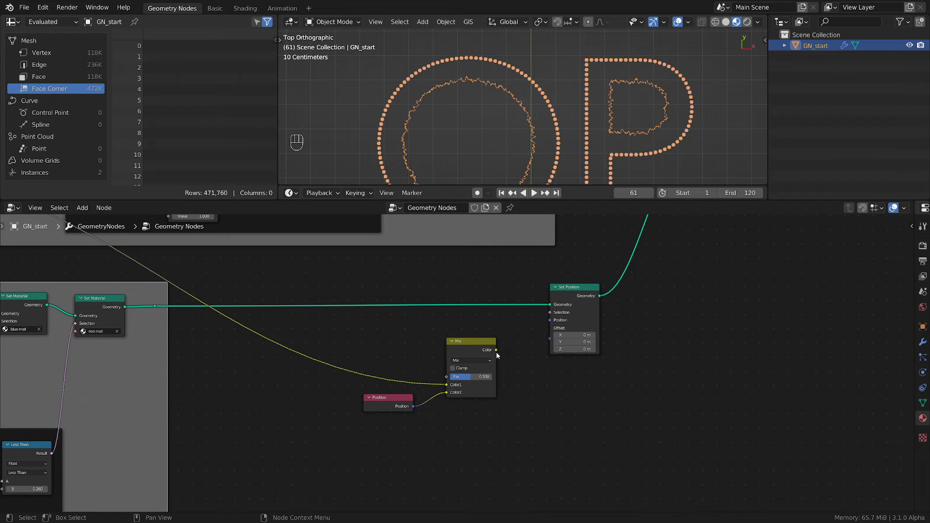
{"action": "left_click_drag", "start_coordinate": [496, 350], "coordinate": [550, 320]}
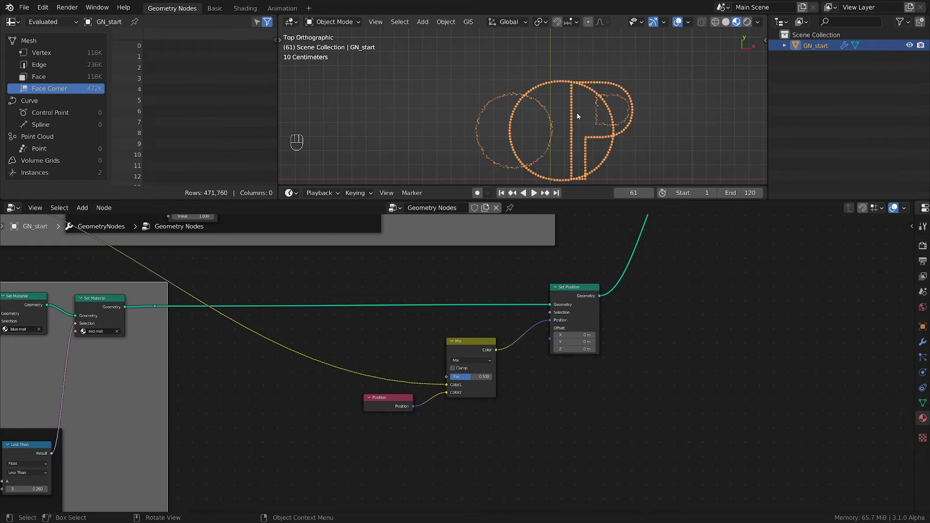
Step: Set the Mix node's factor to 0 and view the whole lettering in the viewport
{"action": "scroll", "coordinate": [568, 118], "scroll_direction": "down", "scroll_amount": 1}
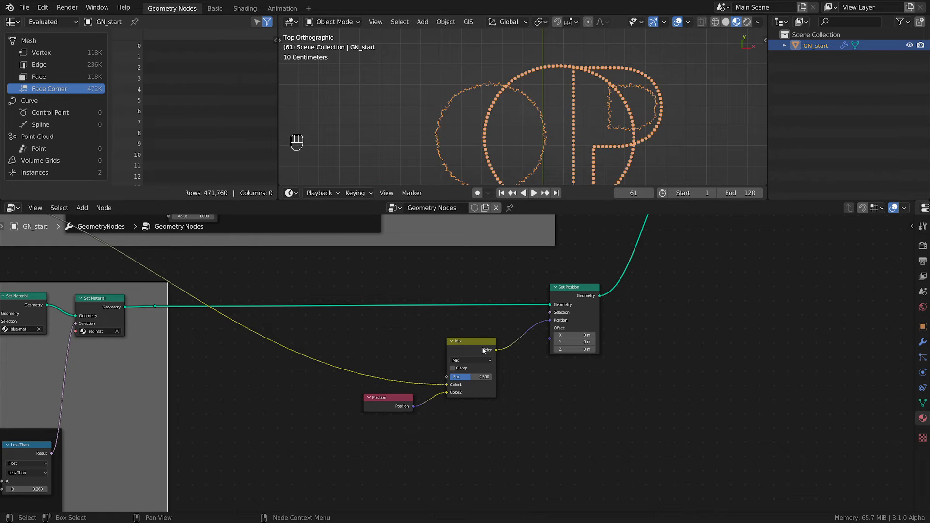
{"action": "double_click", "coordinate": [467, 378]}
{"action": "left_click", "coordinate": [522, 400]}
{"action": "left_click_drag", "start_coordinate": [471, 378], "coordinate": [434, 378]}
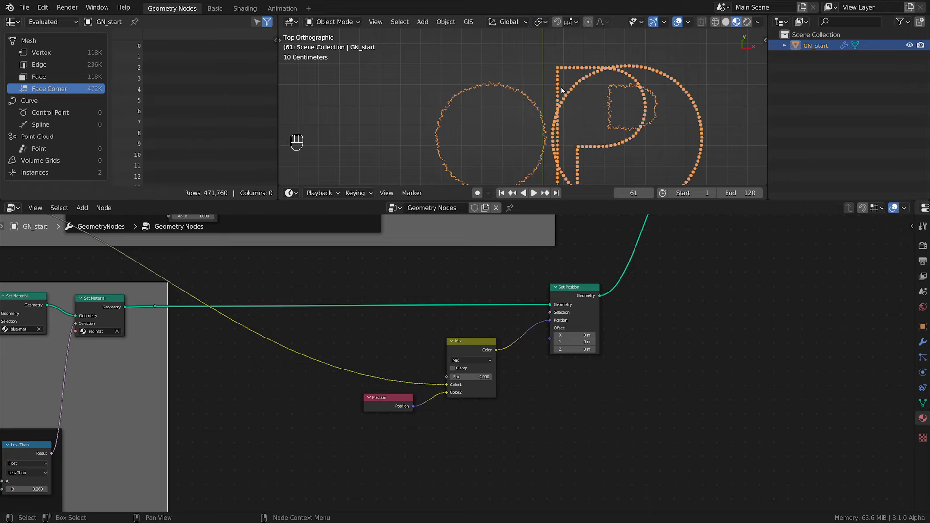
{"action": "scroll", "coordinate": [473, 356], "scroll_direction": "up", "scroll_amount": 2}
{"action": "scroll", "coordinate": [590, 104], "scroll_direction": "down", "scroll_amount": 5}
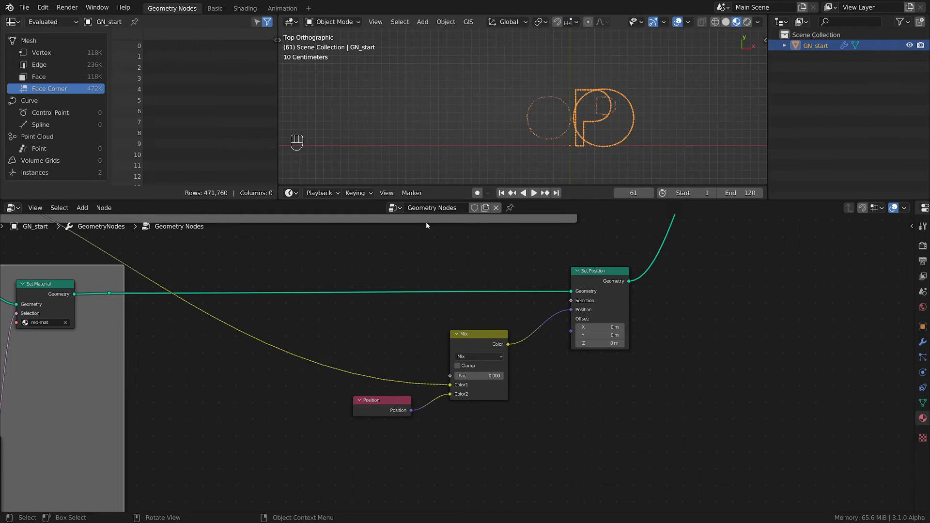
Step: Examine the warning on the Transfer Attribute node and the geometry type coming out of Set Handle Type
{"action": "middle_click_drag", "start_coordinate": [341, 301], "coordinate": [599, 354]}
{"action": "mouse_move", "coordinate": [278, 311]}
{"action": "middle_mouse_down"}
{"action": "mouse_move", "coordinate": [472, 357]}
{"action": "mouse_move", "coordinate": [633, 359]}
{"action": "mouse_move", "coordinate": [737, 378]}
{"action": "middle_mouse_up"}
{"action": "scroll", "coordinate": [532, 323], "scroll_direction": "up", "scroll_amount": 2}
{"action": "scroll", "coordinate": [531, 322], "scroll_direction": "up", "scroll_amount": 3}
{"action": "middle_click_drag", "start_coordinate": [518, 245], "coordinate": [622, 319]}
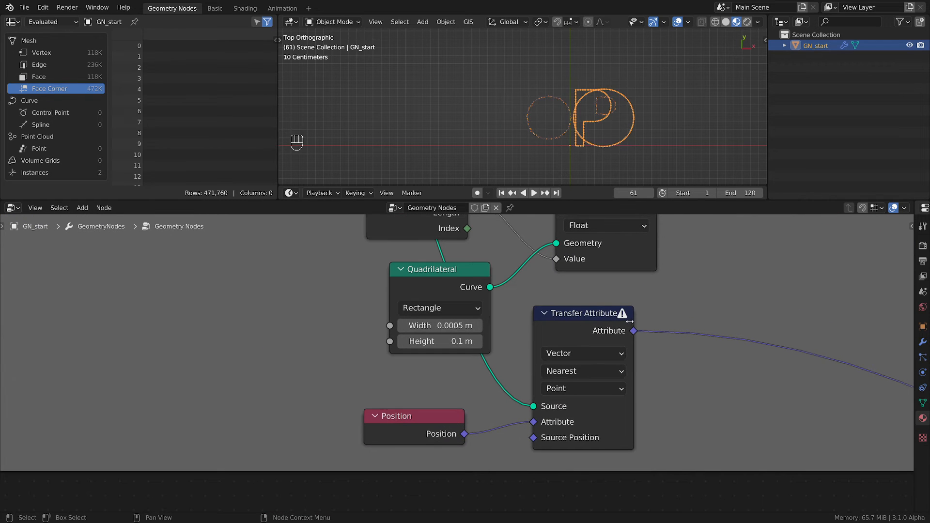
{"action": "mouse_move", "coordinate": [622, 315]}
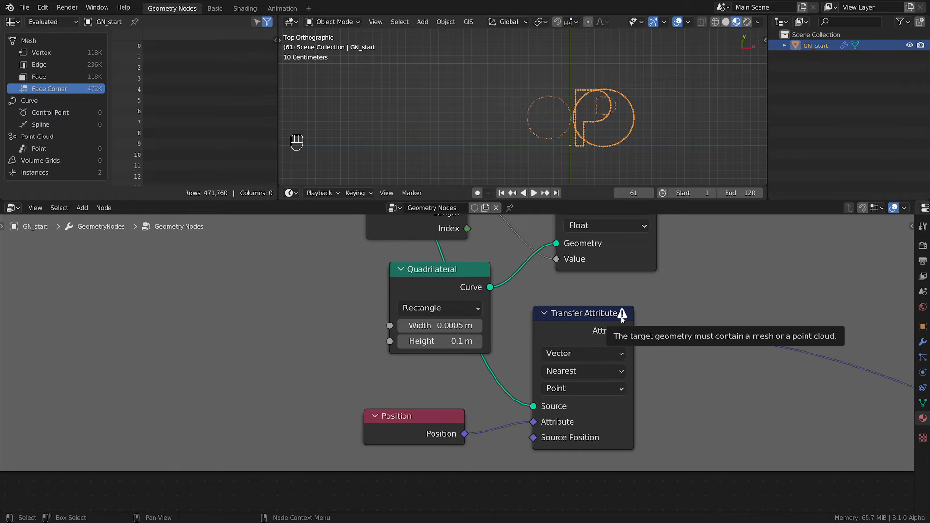
{"action": "scroll", "coordinate": [623, 317], "scroll_direction": "down", "scroll_amount": 6}
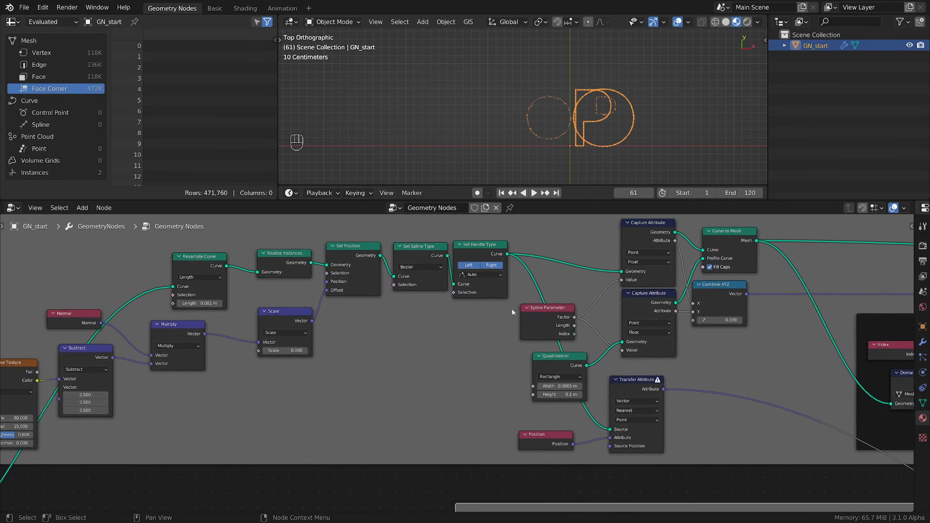
{"action": "scroll", "coordinate": [512, 309], "scroll_direction": "up", "scroll_amount": 1}
{"action": "mouse_move", "coordinate": [508, 242]}
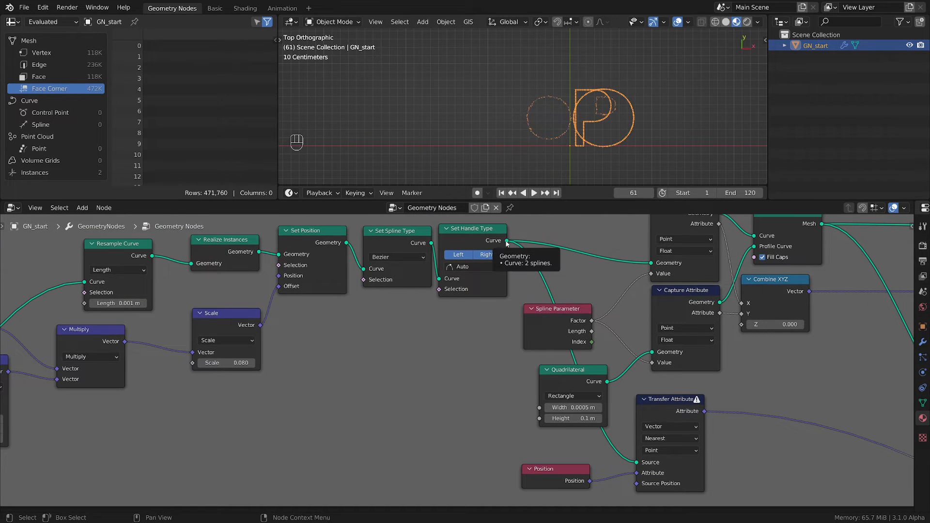
{"action": "scroll", "coordinate": [508, 247], "scroll_direction": "down", "scroll_amount": 2}
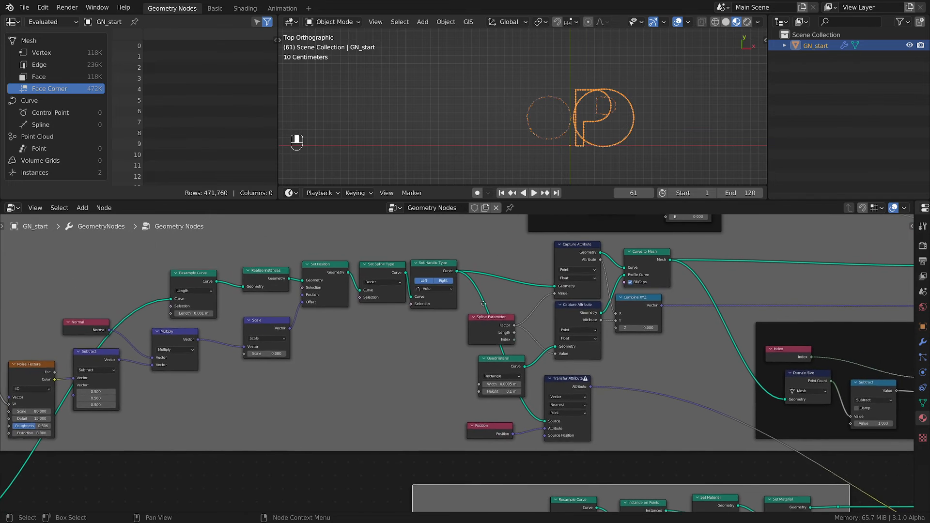
Step: Move the Transfer Attribute node aside and try Curve to Mesh's output as its Source before restoring the Set Handle Type curve link
{"action": "left_click_drag", "start_coordinate": [563, 384], "coordinate": [610, 382]}
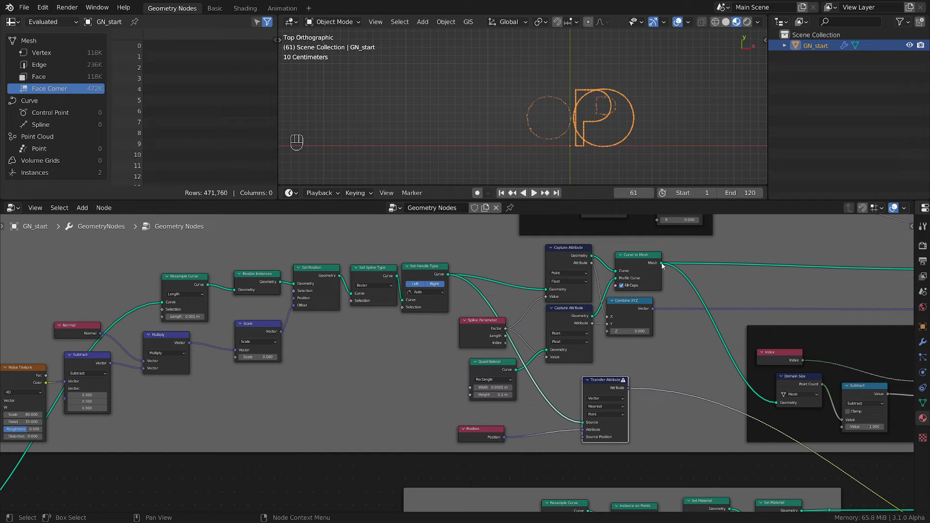
{"action": "mouse_move", "coordinate": [662, 264]}
{"action": "left_click_drag", "start_coordinate": [662, 264], "coordinate": [584, 424]}
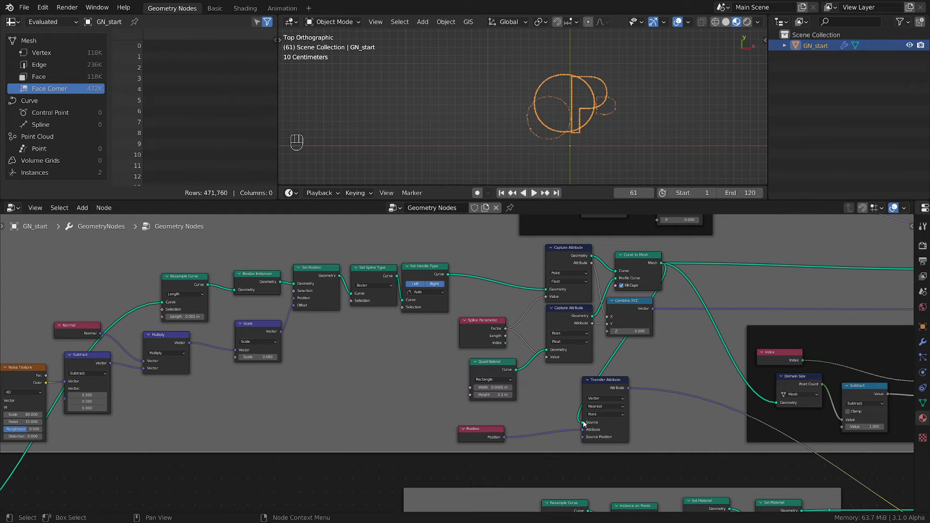
{"action": "left_click_drag", "start_coordinate": [448, 279], "coordinate": [458, 289]}
{"action": "left_click_drag", "start_coordinate": [564, 401], "coordinate": [583, 423]}
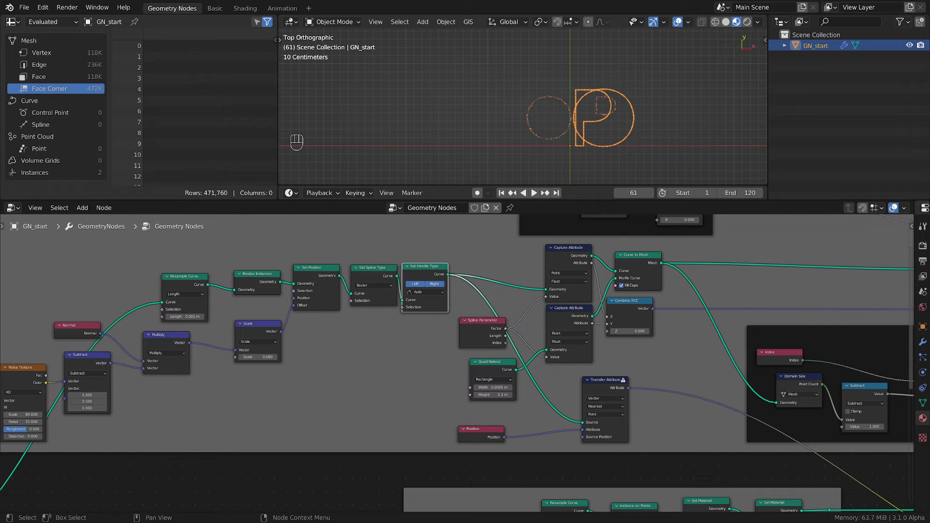
Step: Insert a Curve to Points node on the link between Set Handle Type and the Transfer Attribute's Source
{"action": "scroll", "coordinate": [389, 290], "scroll_direction": "up", "scroll_amount": 1}
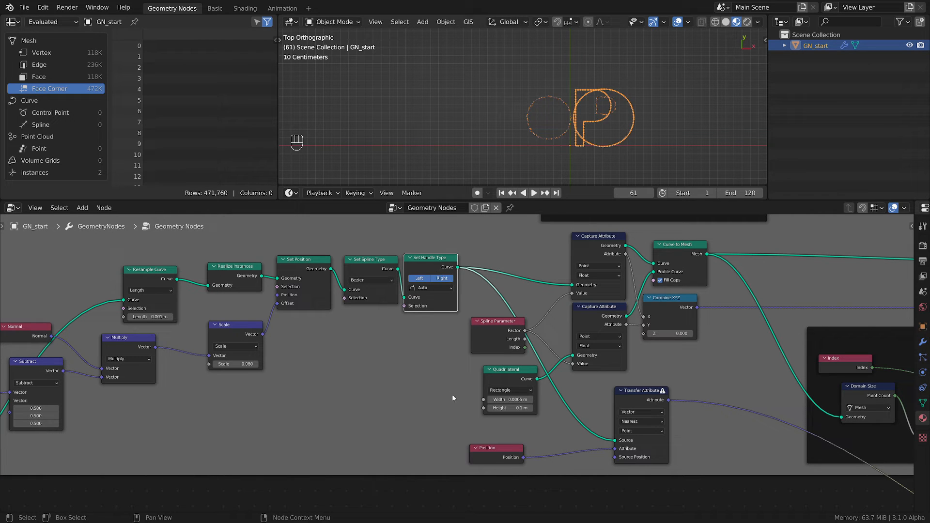
{"action": "key", "text": "shift+a"}
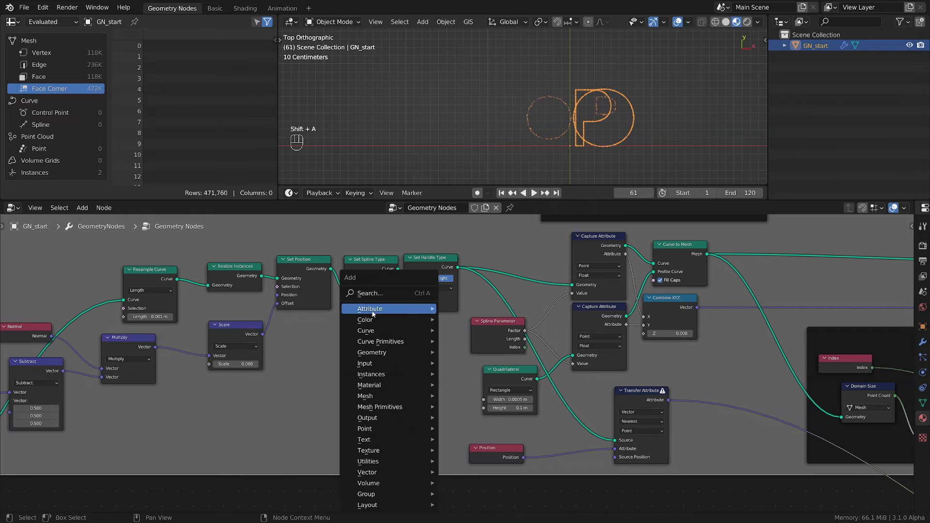
{"action": "mouse_move", "coordinate": [373, 334]}
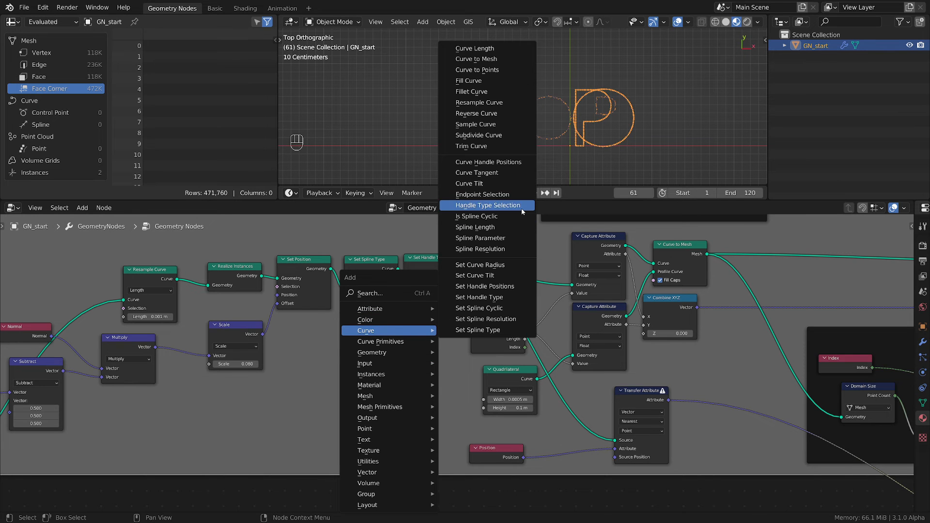
{"action": "left_click", "coordinate": [477, 70]}
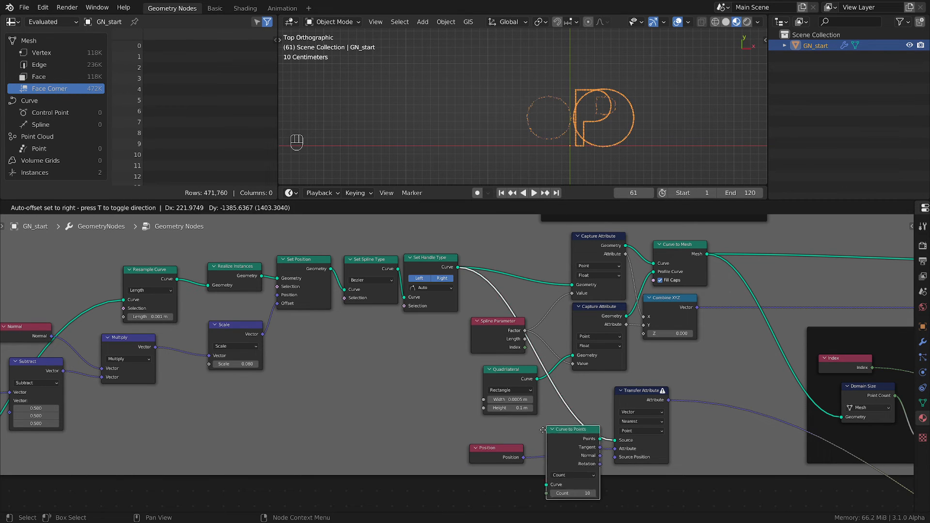
{"action": "left_click", "coordinate": [554, 397]}
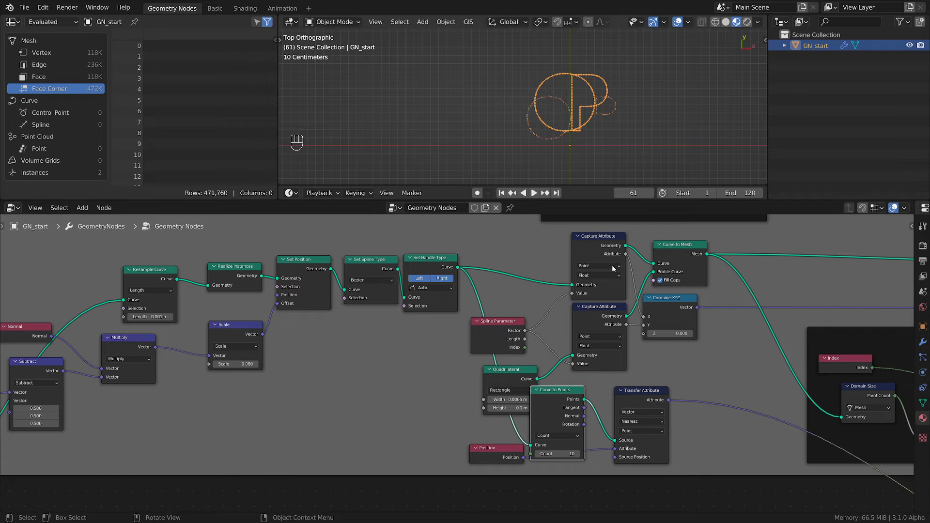
Step: Reposition the Position node below Curve to Points and shift Curve to Points closer to Transfer Attribute
{"action": "scroll", "coordinate": [545, 112], "scroll_direction": "up", "scroll_amount": 5}
{"action": "middle_click_drag", "start_coordinate": [606, 141], "coordinate": [589, 81], "text": "shift"}
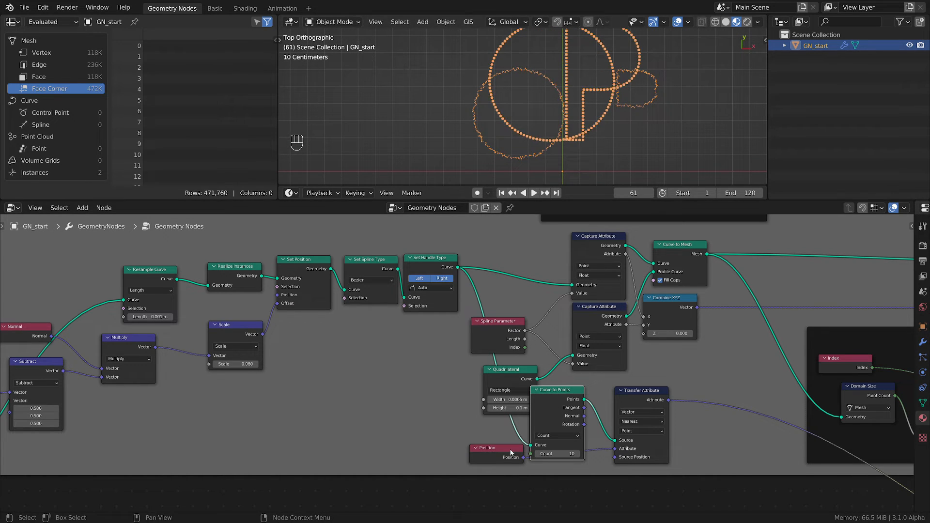
{"action": "left_click_drag", "start_coordinate": [512, 453], "coordinate": [573, 479]}
{"action": "left_click_drag", "start_coordinate": [555, 393], "coordinate": [569, 389]}
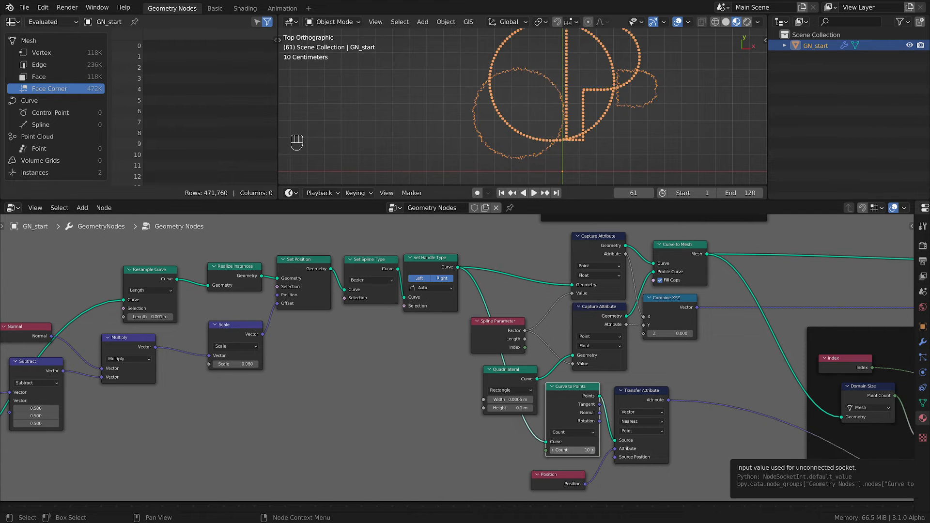
Step: Shift the Realize Instances node away from Set Position and add a Domain Size node below Set Position
{"action": "scroll", "coordinate": [420, 300], "scroll_direction": "up", "scroll_amount": 1}
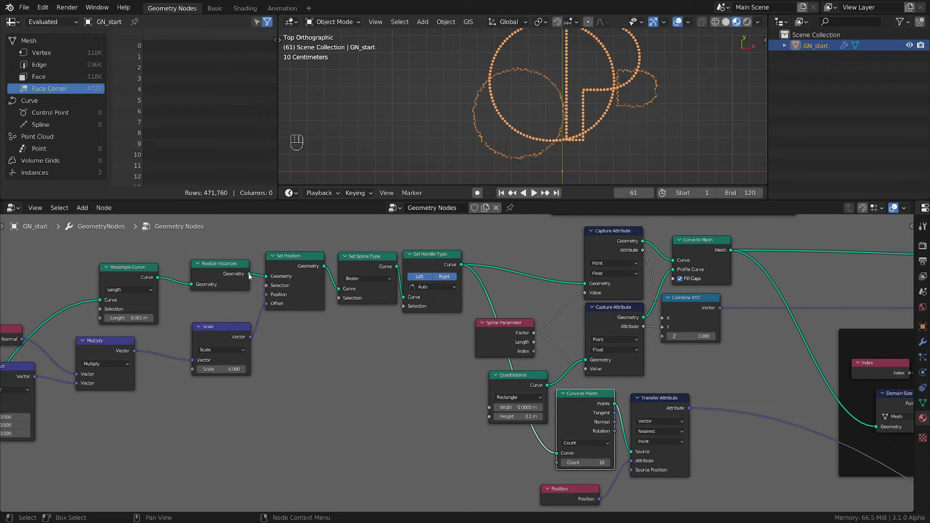
{"action": "mouse_move", "coordinate": [250, 276]}
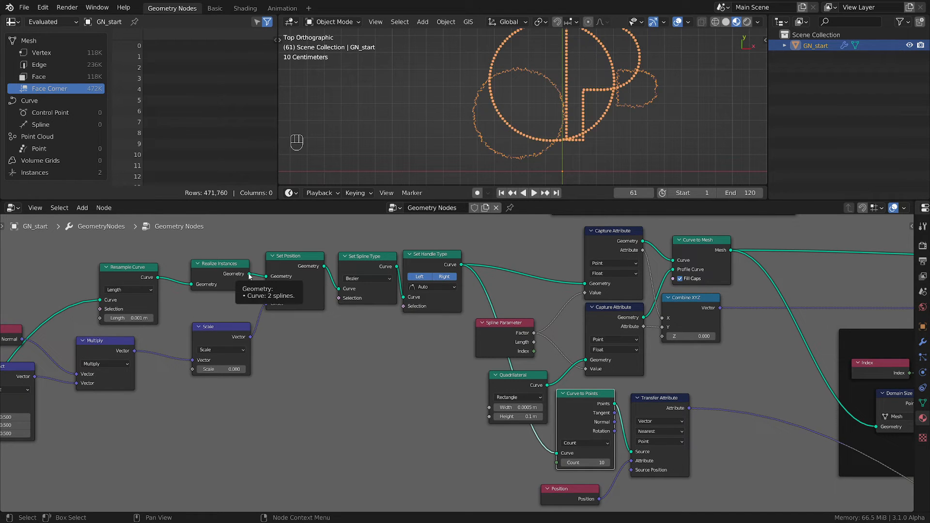
{"action": "left_click_drag", "start_coordinate": [232, 274], "coordinate": [213, 273]}
{"action": "left_click", "coordinate": [286, 382]}
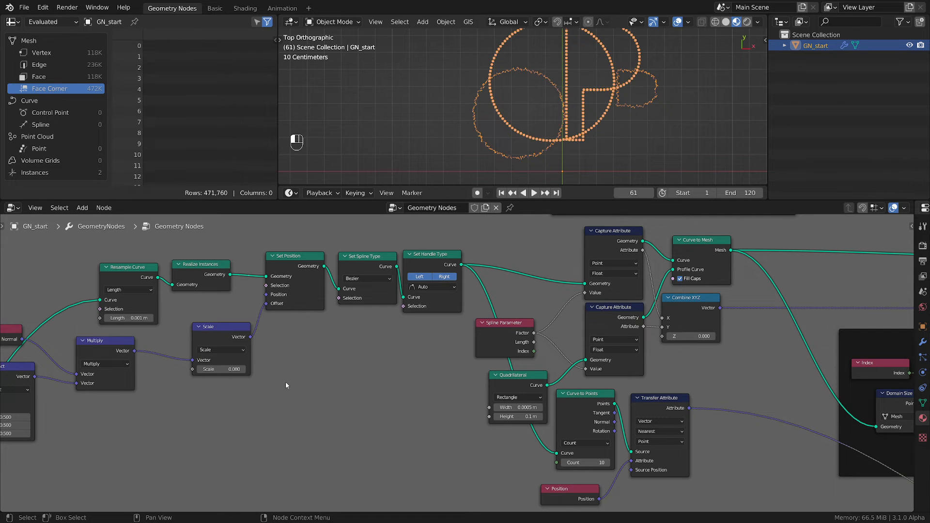
{"action": "key", "text": "shift+a"}
{"action": "mouse_move", "coordinate": [251, 321]}
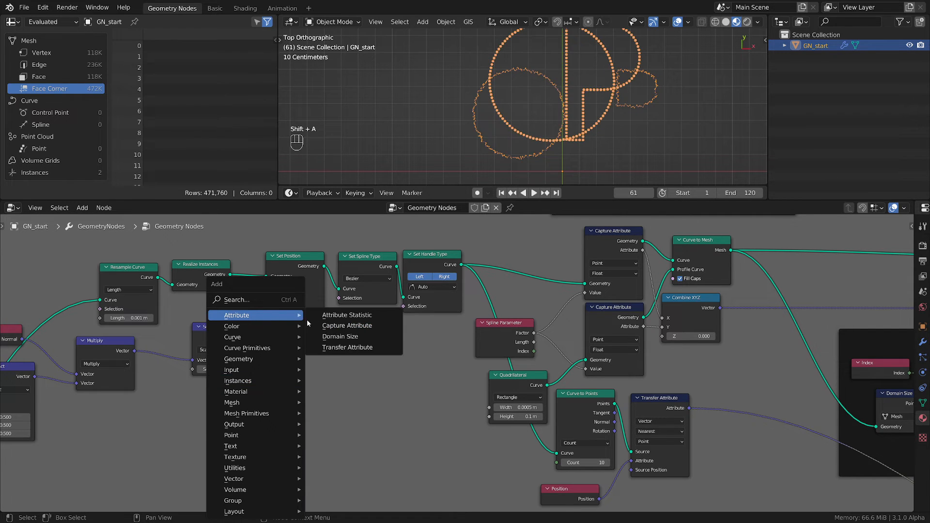
{"action": "left_click", "coordinate": [341, 342]}
{"action": "left_click", "coordinate": [334, 345]}
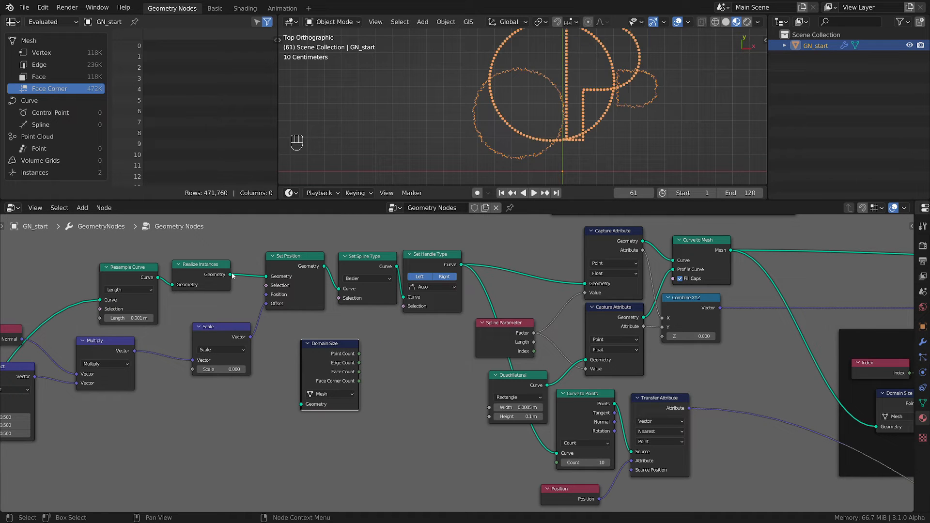
Step: Feed Realize Instances' geometry into the new Domain Size node and set its component to Curve
{"action": "left_click_drag", "start_coordinate": [231, 275], "coordinate": [284, 368]}
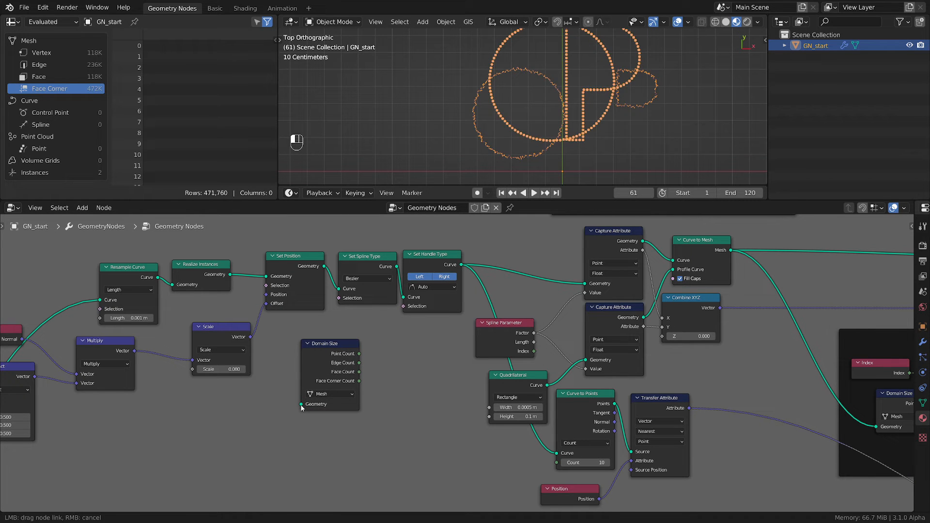
{"action": "left_click_drag", "start_coordinate": [302, 408], "coordinate": [302, 407]}
{"action": "scroll", "coordinate": [347, 417], "scroll_direction": "up", "scroll_amount": 2}
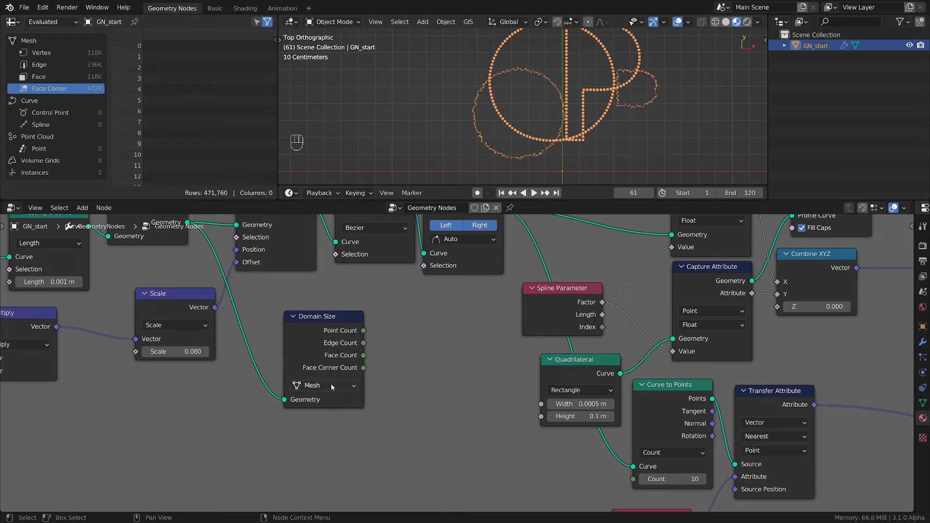
{"action": "left_click", "coordinate": [333, 388]}
{"action": "left_click", "coordinate": [324, 423]}
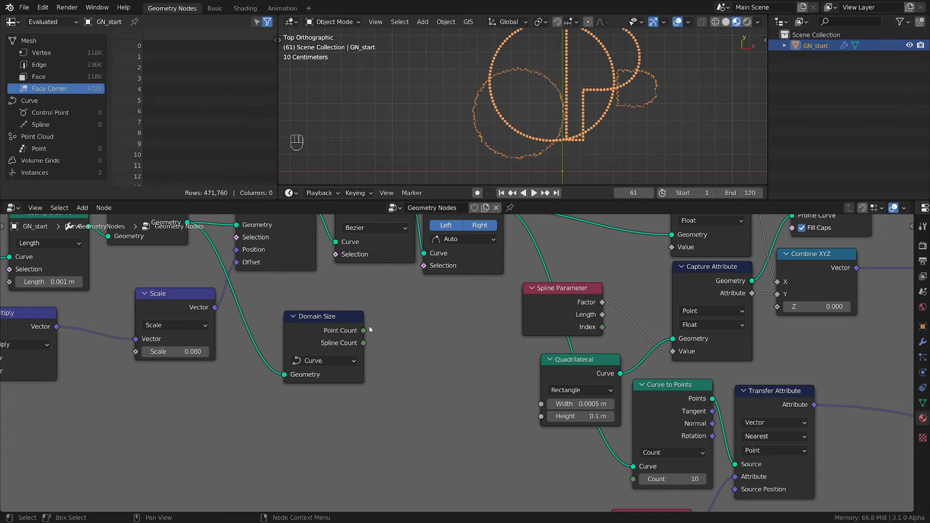
Step: Connect Domain Size's Point Count to the Count of Curve to Points and move Domain Size closer to it
{"action": "left_click_drag", "start_coordinate": [364, 330], "coordinate": [634, 480]}
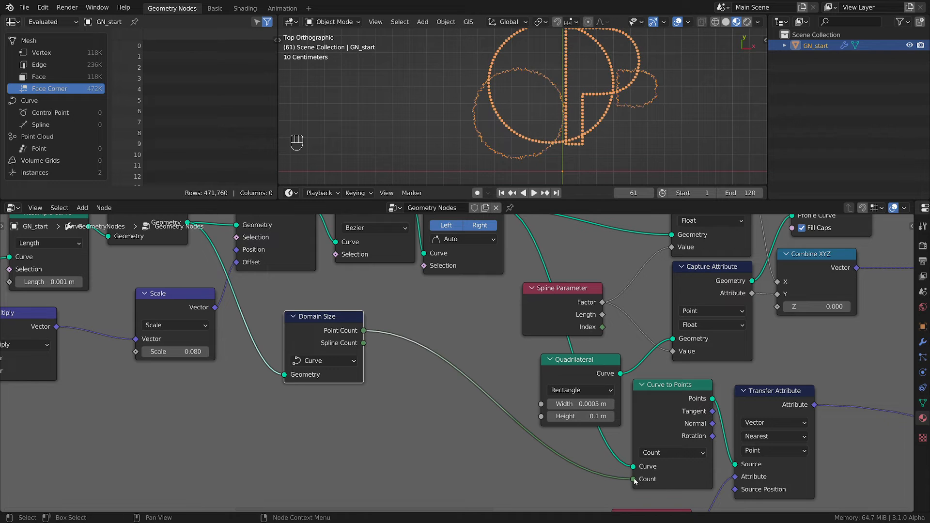
{"action": "left_click_drag", "start_coordinate": [340, 330], "coordinate": [382, 375]}
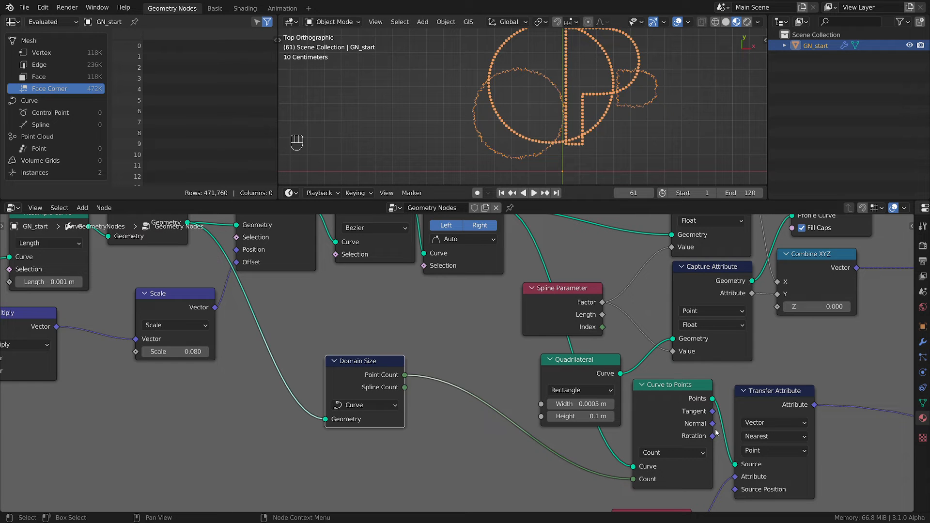
{"action": "scroll", "coordinate": [550, 105], "scroll_direction": "down", "scroll_amount": 5}
{"action": "scroll", "coordinate": [551, 105], "scroll_direction": "up", "scroll_amount": 4}
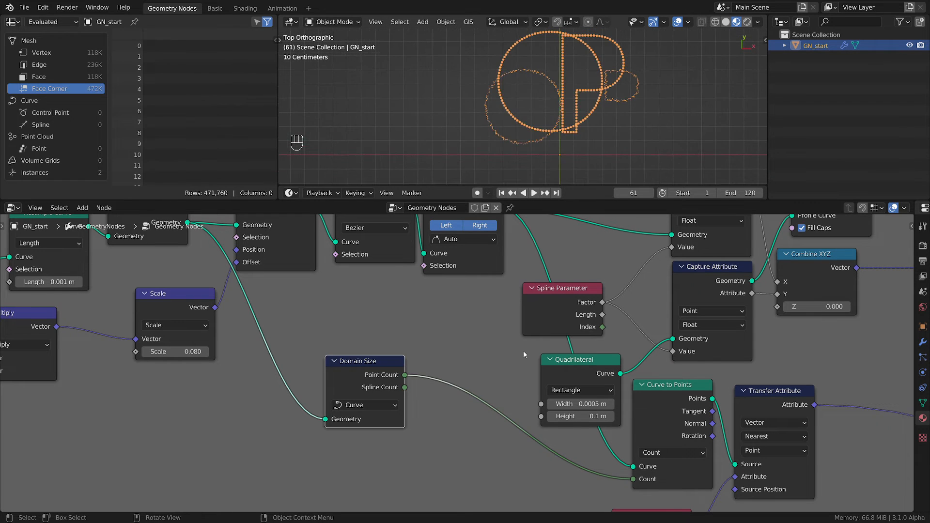
Step: Save the current project file
{"action": "key", "text": "ctrl+s"}
{"action": "middle_click_drag", "start_coordinate": [583, 86], "coordinate": [582, 98], "text": "shift"}
{"action": "scroll", "coordinate": [584, 102], "scroll_direction": "up", "scroll_amount": 2}
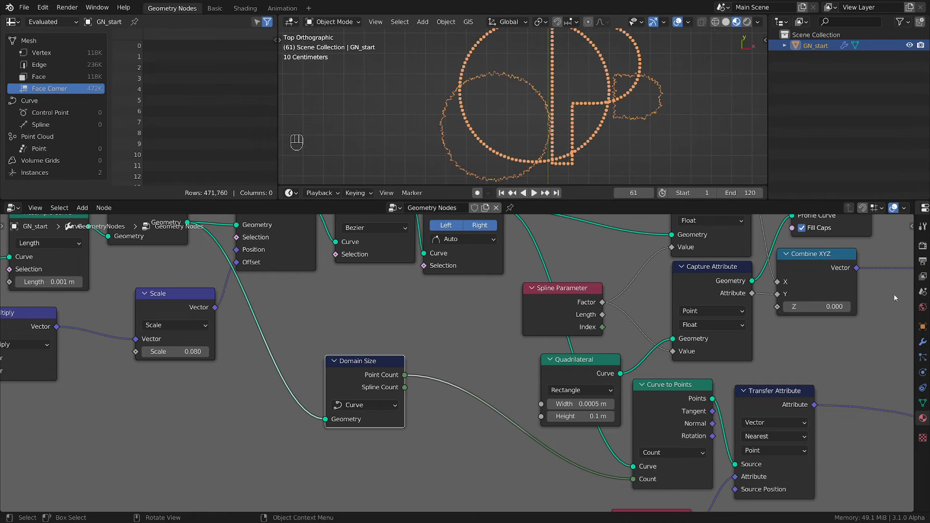
{"action": "scroll", "coordinate": [553, 105], "scroll_direction": "down", "scroll_amount": 2}
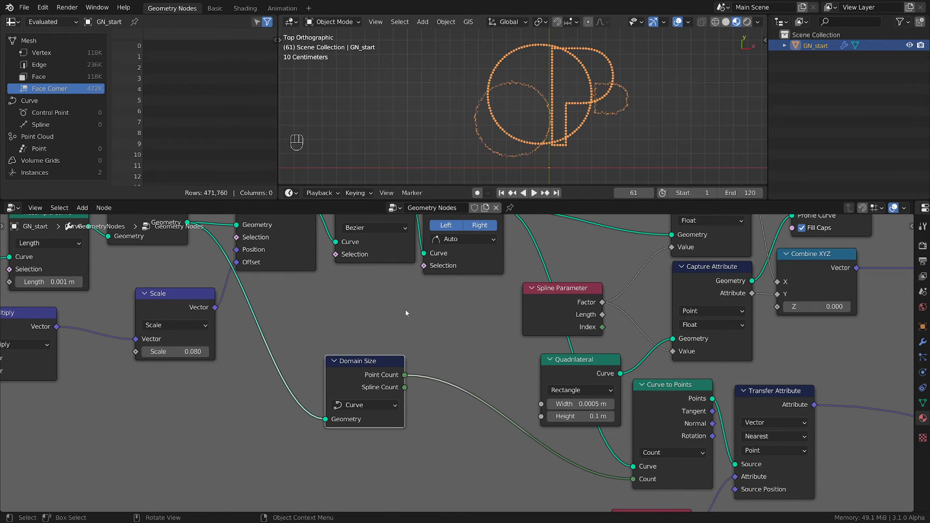
Step: Insert a Realize Instances node before the Resample Curve node in the frame that instances cylinders
{"action": "scroll", "coordinate": [406, 311], "scroll_direction": "down", "scroll_amount": 3}
{"action": "middle_click_drag", "start_coordinate": [298, 316], "coordinate": [221, 332]}
{"action": "scroll", "coordinate": [360, 325], "scroll_direction": "down", "scroll_amount": 2}
{"action": "middle_click_drag", "start_coordinate": [489, 339], "coordinate": [425, 258]}
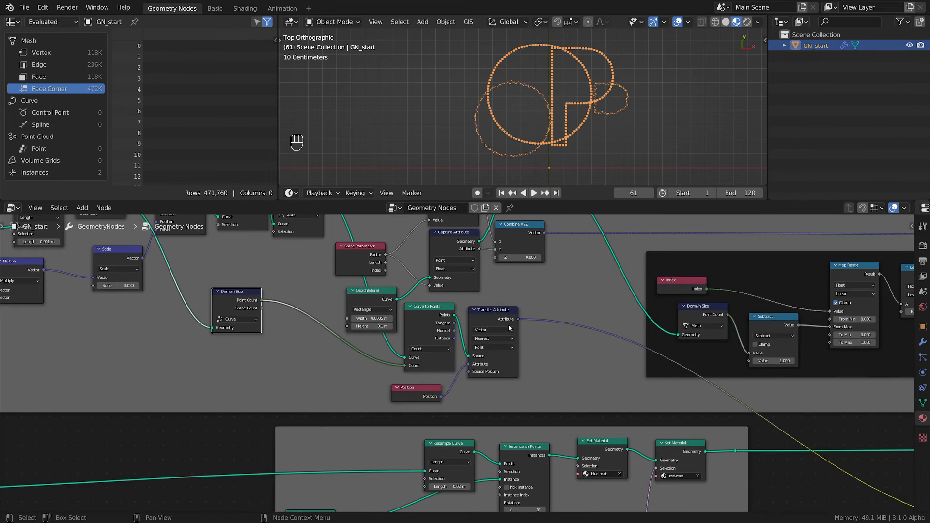
{"action": "scroll", "coordinate": [509, 328], "scroll_direction": "down", "scroll_amount": 3}
{"action": "middle_click_drag", "start_coordinate": [671, 442], "coordinate": [533, 331]}
{"action": "scroll", "coordinate": [533, 330], "scroll_direction": "up", "scroll_amount": 6}
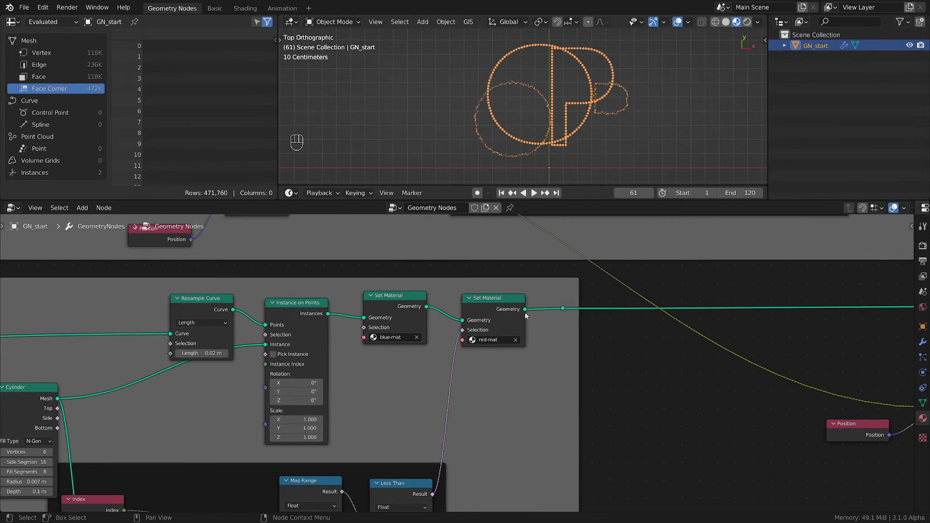
{"action": "mouse_move", "coordinate": [526, 313]}
{"action": "scroll", "coordinate": [526, 313], "scroll_direction": "down", "scroll_amount": 1}
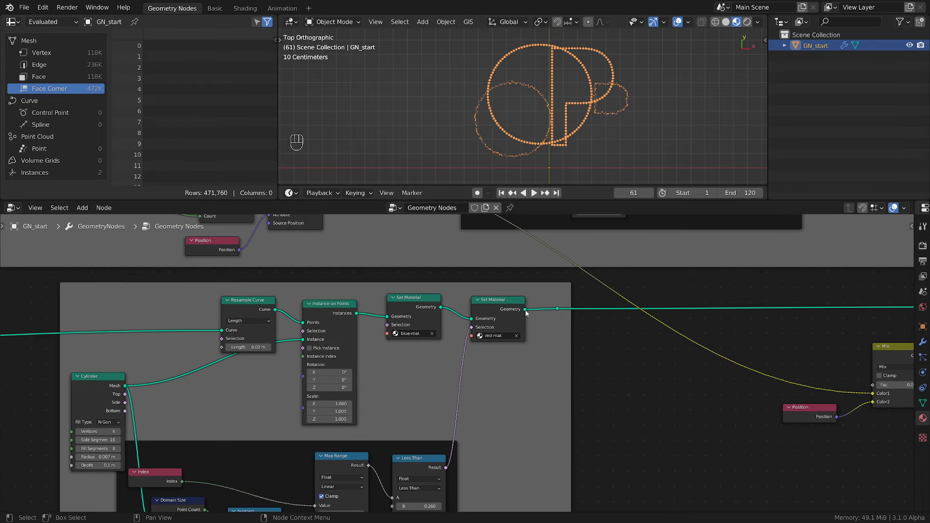
{"action": "middle_click_drag", "start_coordinate": [242, 351], "coordinate": [409, 318]}
{"action": "scroll", "coordinate": [525, 125], "scroll_direction": "up", "scroll_amount": 6}
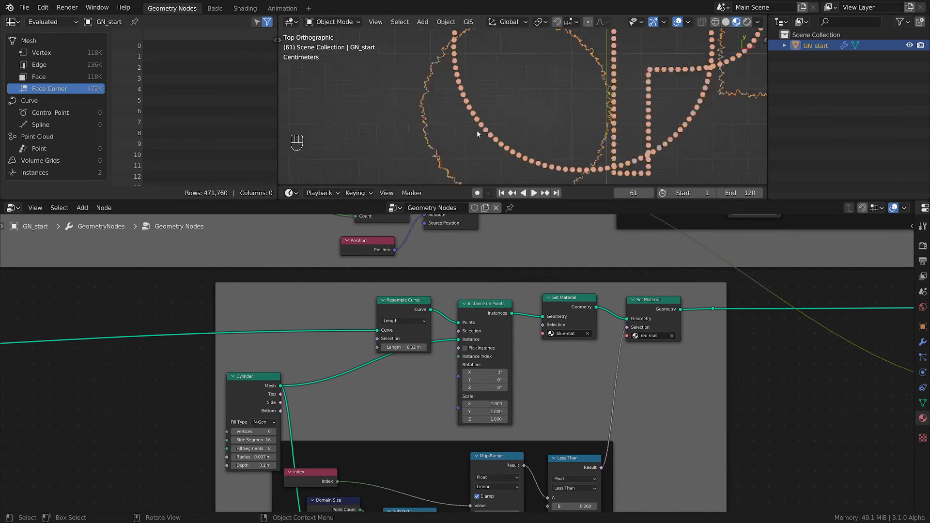
{"action": "middle_click_drag", "start_coordinate": [295, 321], "coordinate": [401, 326]}
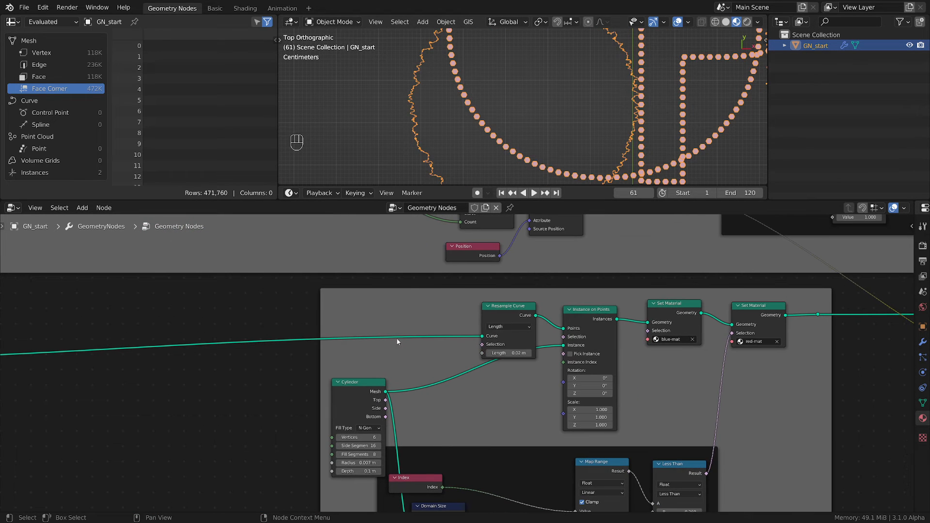
{"action": "key", "text": "shift+a"}
{"action": "mouse_move", "coordinate": [410, 354]}
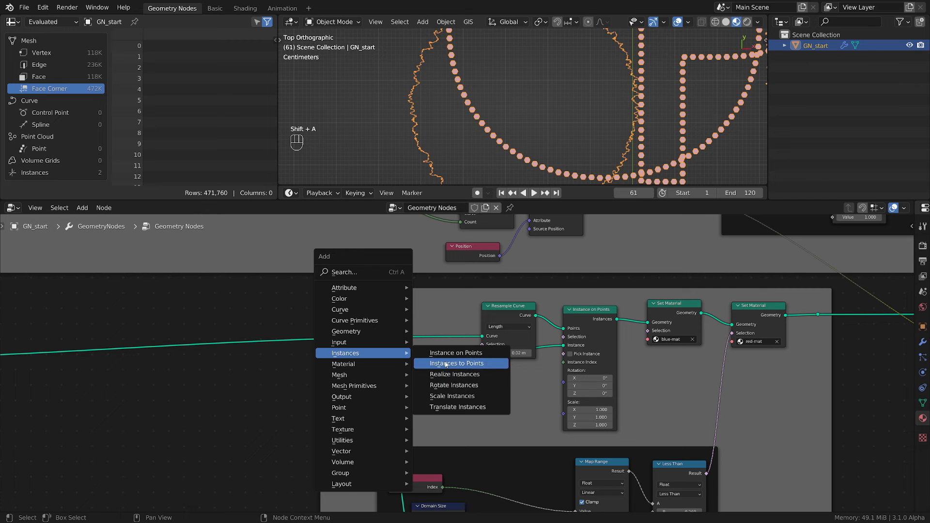
{"action": "left_click", "coordinate": [454, 374]}
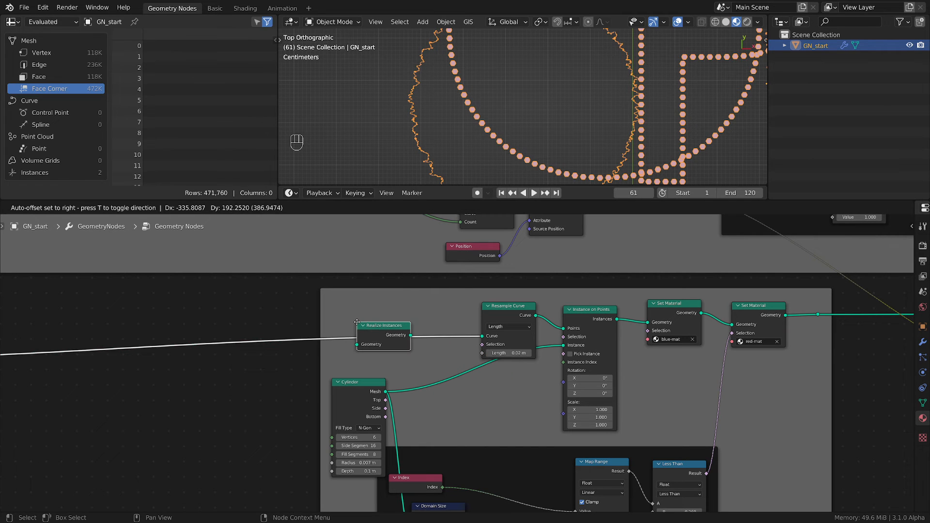
{"action": "left_click", "coordinate": [358, 326]}
Step: Check the cylinder instances along the curves while testing the factor of the Mix node that drives their position
{"action": "scroll", "coordinate": [537, 137], "scroll_direction": "down", "scroll_amount": 5}
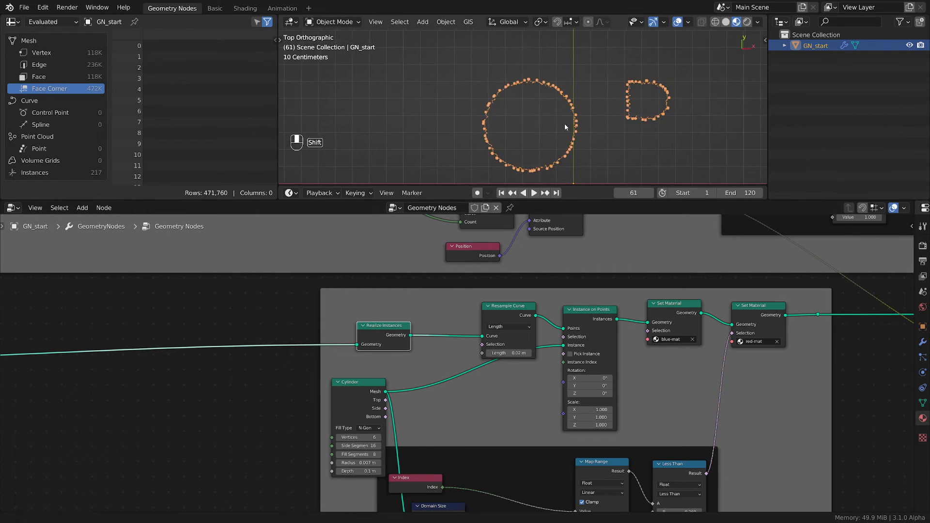
{"action": "scroll", "coordinate": [516, 114], "scroll_direction": "up", "scroll_amount": 1}
{"action": "scroll", "coordinate": [516, 114], "scroll_direction": "up", "scroll_amount": 2}
{"action": "middle_click_drag", "start_coordinate": [793, 354], "coordinate": [537, 313]}
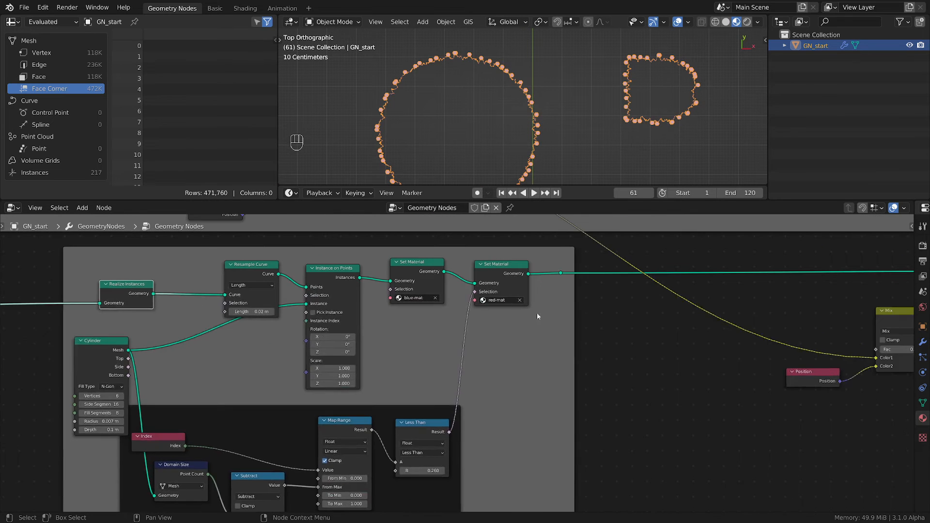
{"action": "middle_click_drag", "start_coordinate": [741, 358], "coordinate": [586, 371]}
{"action": "left_click_drag", "start_coordinate": [745, 362], "coordinate": [724, 362]}
{"action": "scroll", "coordinate": [432, 348], "scroll_direction": "down", "scroll_amount": 1}
{"action": "scroll", "coordinate": [433, 348], "scroll_direction": "down", "scroll_amount": 3}
Step: Review the node chain from Realize Instances and Domain Size to Transfer Attribute against a close-up of the cylinders
{"action": "middle_click_drag", "start_coordinate": [427, 315], "coordinate": [550, 423]}
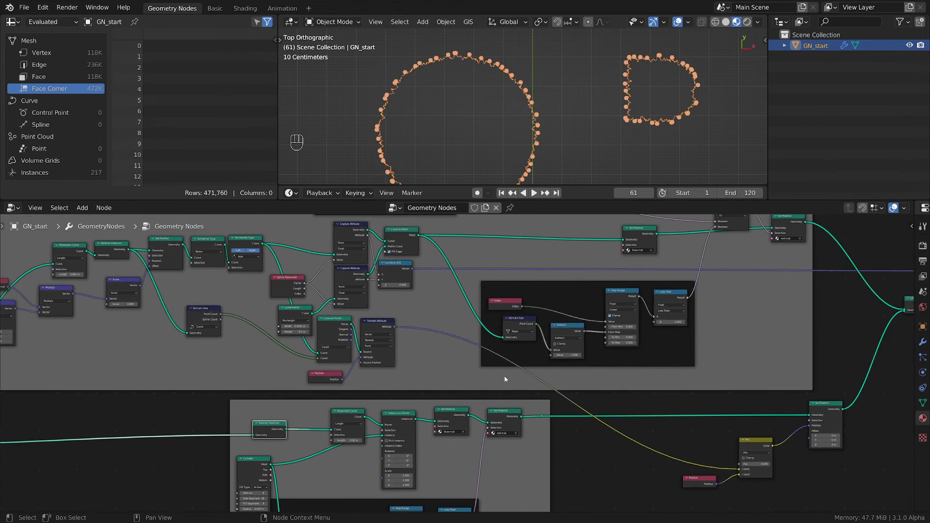
{"action": "scroll", "coordinate": [352, 286], "scroll_direction": "up", "scroll_amount": 4}
{"action": "middle_click_drag", "start_coordinate": [366, 291], "coordinate": [506, 312]}
{"action": "scroll", "coordinate": [511, 324], "scroll_direction": "up", "scroll_amount": 3}
{"action": "scroll", "coordinate": [541, 121], "scroll_direction": "up", "scroll_amount": 4}
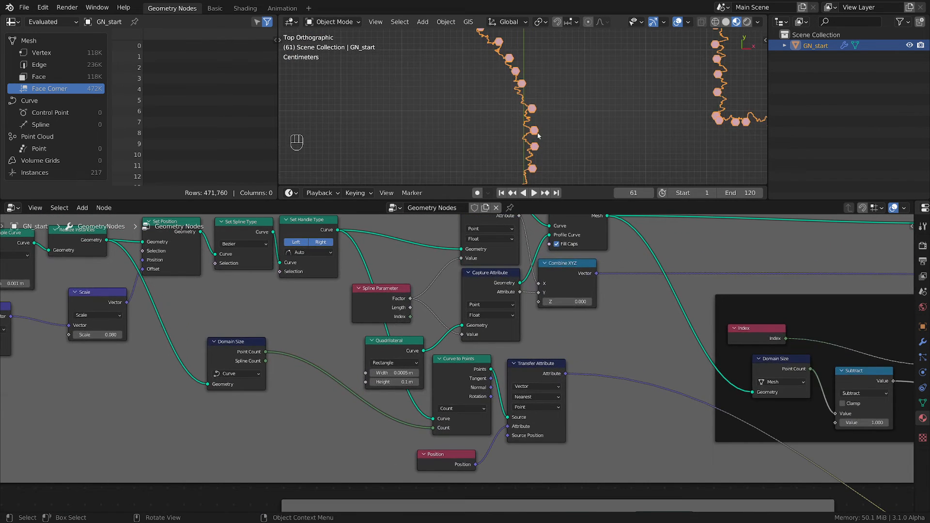
{"action": "middle_click_drag", "start_coordinate": [374, 259], "coordinate": [400, 284]}
{"action": "left_click_drag", "start_coordinate": [342, 252], "coordinate": [340, 251]}
{"action": "middle_click_drag", "start_coordinate": [347, 445], "coordinate": [381, 439]}
{"action": "left_click_drag", "start_coordinate": [289, 366], "coordinate": [286, 369]}
{"action": "left_click_drag", "start_coordinate": [138, 255], "coordinate": [137, 257]}
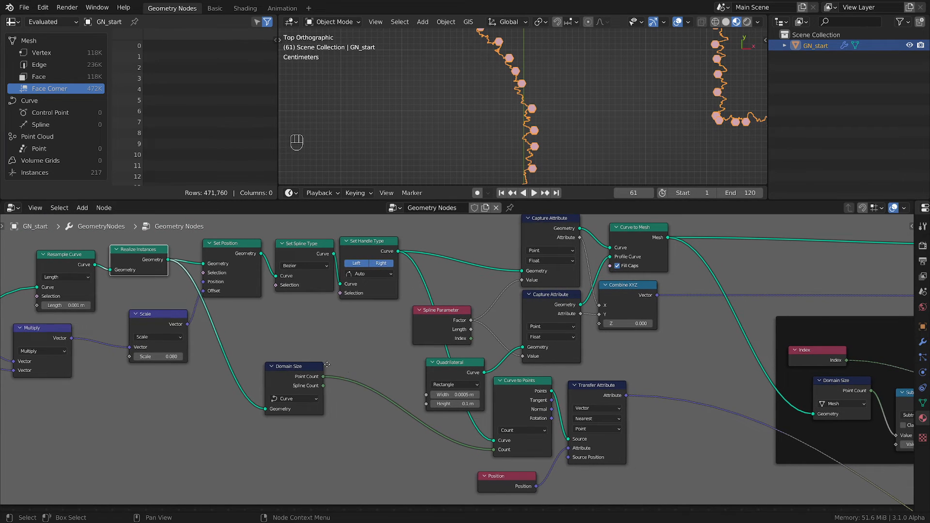
Step: Examine the Curve to Points and Transfer Attribute nodes and the noisy curve between neighbouring cylinders in close-up
{"action": "middle_click_drag", "start_coordinate": [371, 383], "coordinate": [262, 351]}
{"action": "left_click_drag", "start_coordinate": [420, 350], "coordinate": [422, 347]}
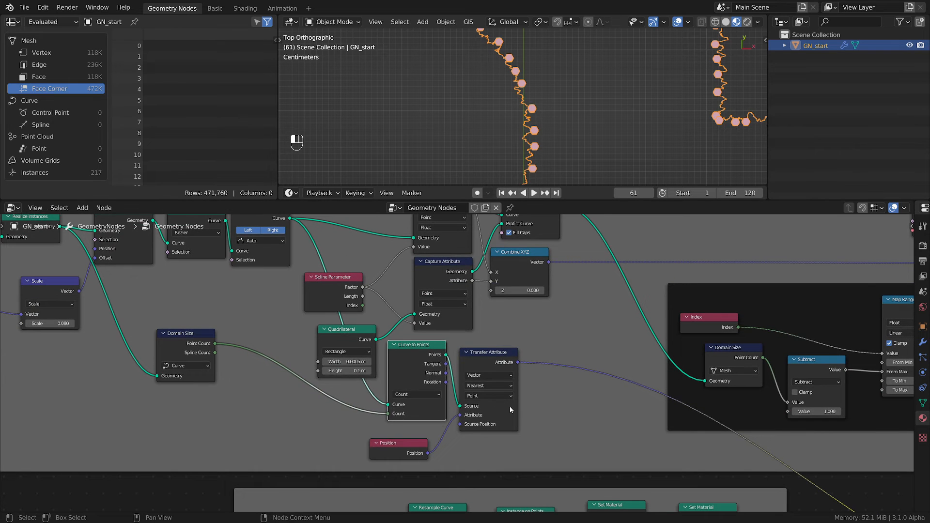
{"action": "scroll", "coordinate": [510, 406], "scroll_direction": "down", "scroll_amount": 3}
{"action": "middle_click_drag", "start_coordinate": [635, 479], "coordinate": [481, 378]}
{"action": "scroll", "coordinate": [531, 397], "scroll_direction": "down", "scroll_amount": 2}
{"action": "middle_click_drag", "start_coordinate": [531, 397], "coordinate": [442, 382]}
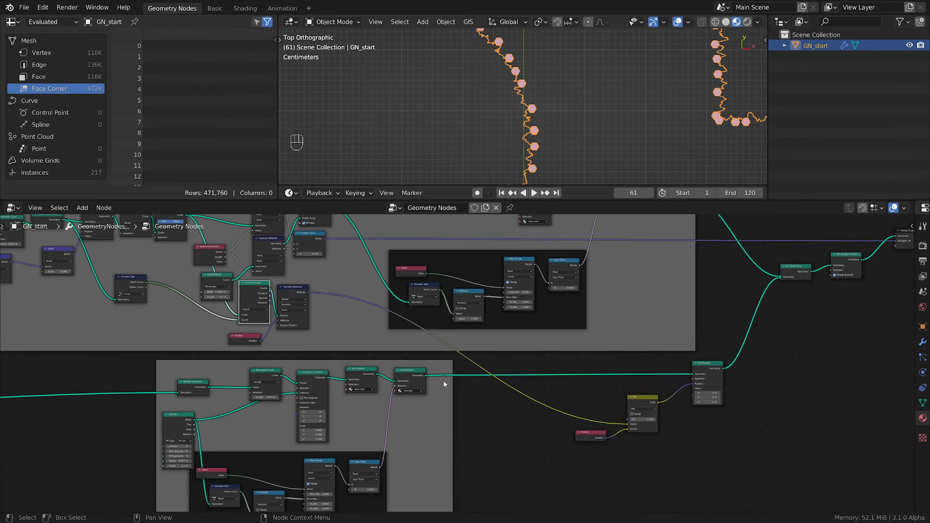
{"action": "scroll", "coordinate": [477, 129], "scroll_direction": "down", "scroll_amount": 5}
{"action": "scroll", "coordinate": [557, 101], "scroll_direction": "up", "scroll_amount": 7}
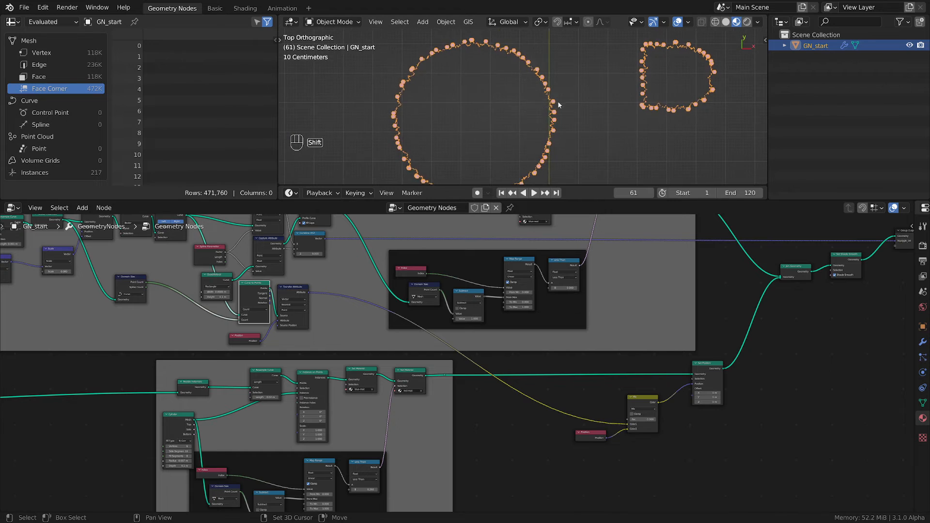
{"action": "scroll", "coordinate": [574, 108], "scroll_direction": "up", "scroll_amount": 3}
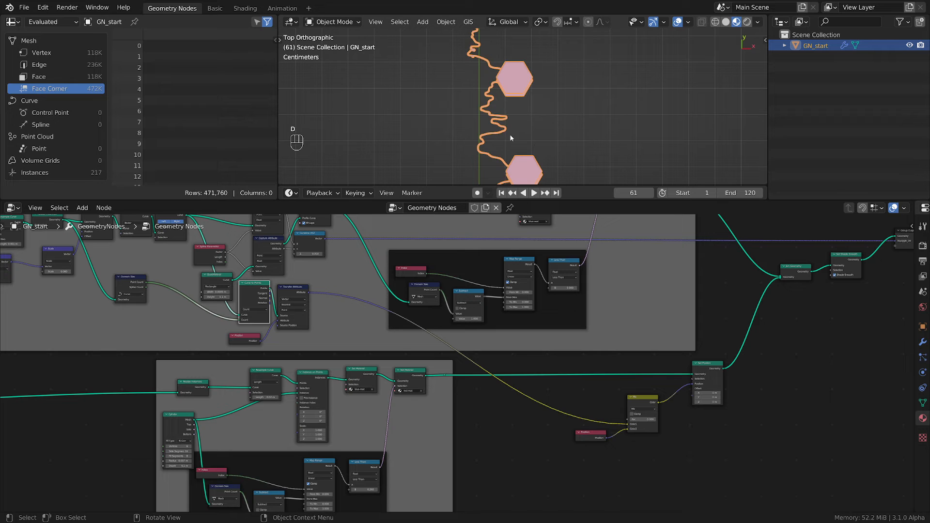
{"action": "left_click_drag", "start_coordinate": [505, 128], "coordinate": [506, 129]}
{"action": "scroll", "coordinate": [508, 129], "scroll_direction": "up", "scroll_amount": 5}
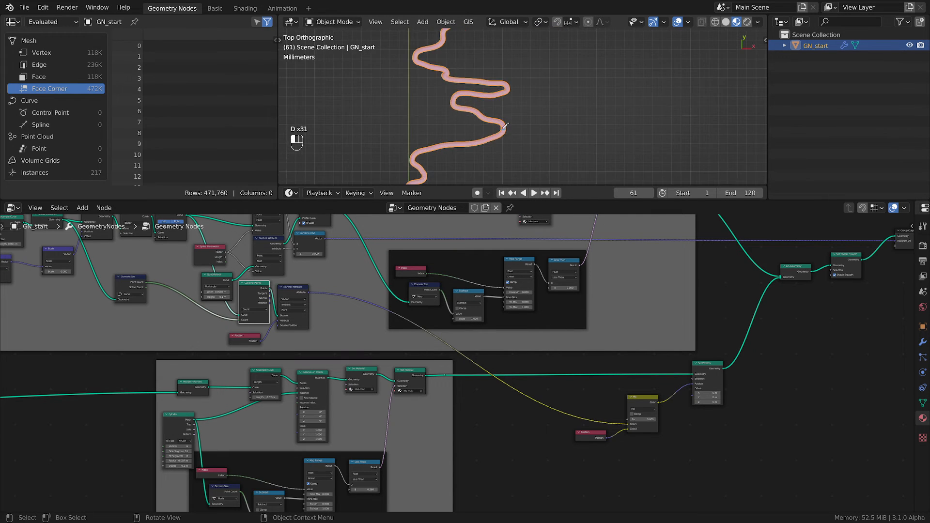
{"action": "scroll", "coordinate": [567, 123], "scroll_direction": "down", "scroll_amount": 6}
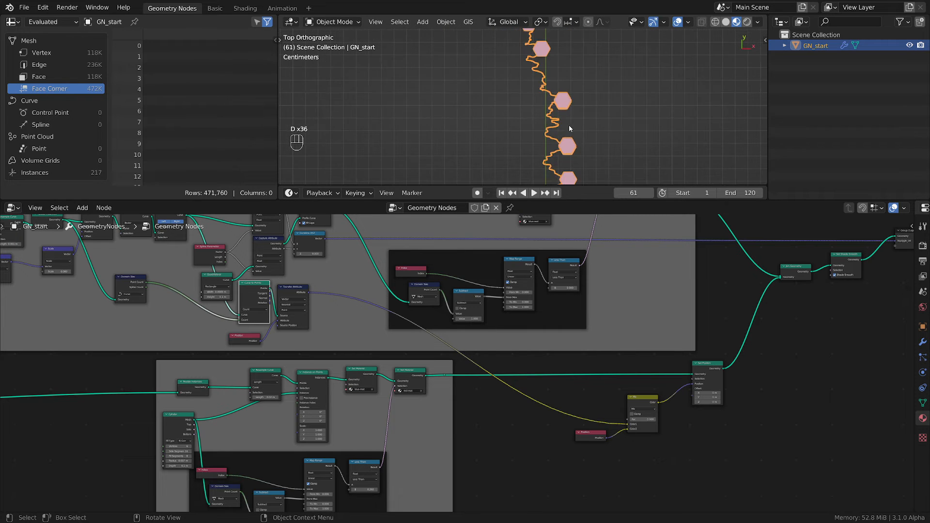
{"action": "scroll", "coordinate": [570, 128], "scroll_direction": "down", "scroll_amount": 2}
Step: Insert a Scale Instances node on the link between the red-mat Set Material node and the Set Position node
{"action": "mouse_move", "coordinate": [639, 421]}
{"action": "left_mouse_down"}
{"action": "mouse_move", "coordinate": [669, 421]}
{"action": "mouse_move", "coordinate": [630, 421]}
{"action": "mouse_move", "coordinate": [688, 419]}
{"action": "mouse_move", "coordinate": [629, 420]}
{"action": "left_mouse_up"}
{"action": "scroll", "coordinate": [559, 127], "scroll_direction": "down", "scroll_amount": 1}
{"action": "scroll", "coordinate": [558, 127], "scroll_direction": "down", "scroll_amount": 5}
{"action": "middle_click_drag", "start_coordinate": [528, 441], "coordinate": [450, 421]}
{"action": "scroll", "coordinate": [449, 420], "scroll_direction": "up", "scroll_amount": 4}
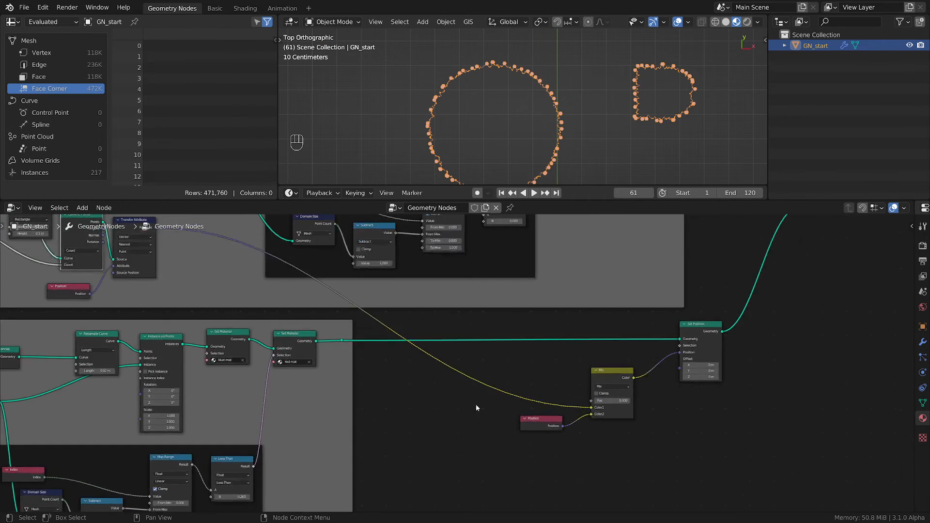
{"action": "scroll", "coordinate": [477, 406], "scroll_direction": "up", "scroll_amount": 1}
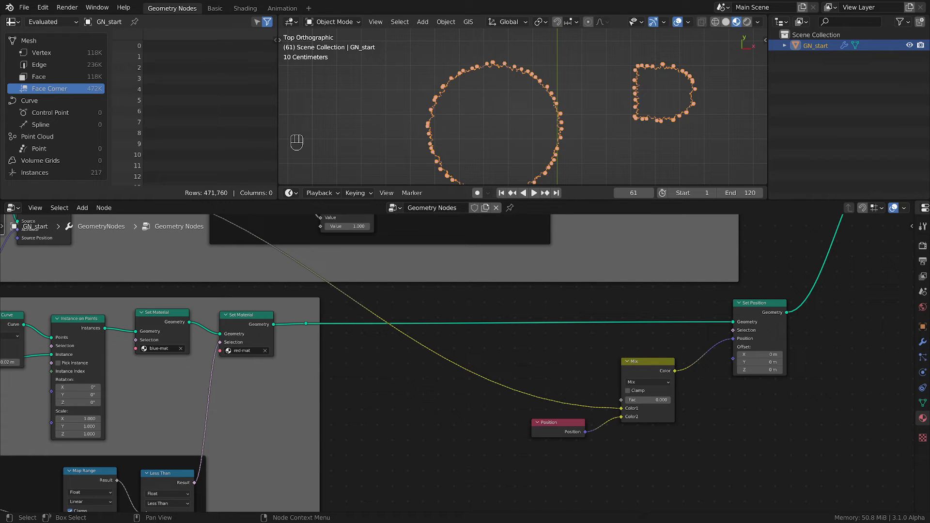
{"action": "scroll", "coordinate": [472, 385], "scroll_direction": "up", "scroll_amount": 1}
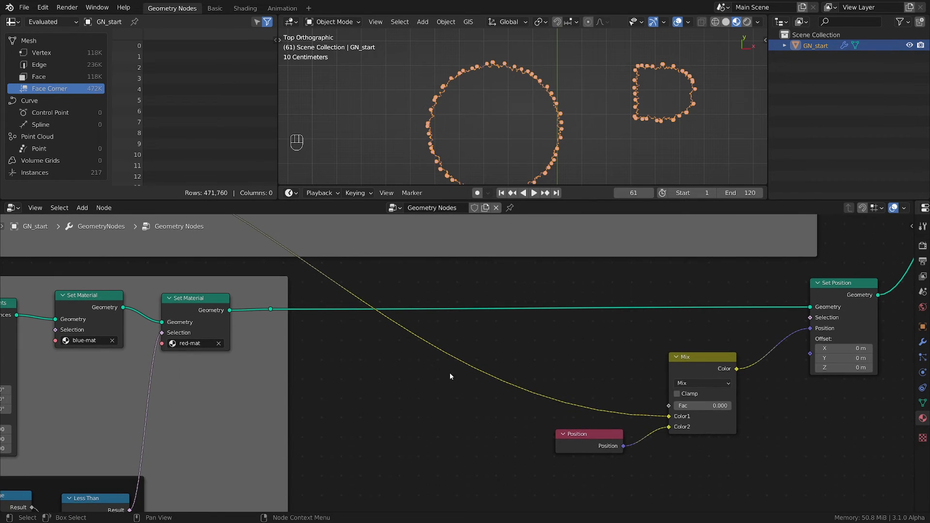
{"action": "scroll", "coordinate": [432, 359], "scroll_direction": "down", "scroll_amount": 1}
{"action": "key", "text": "shift+a"}
{"action": "mouse_move", "coordinate": [480, 335]}
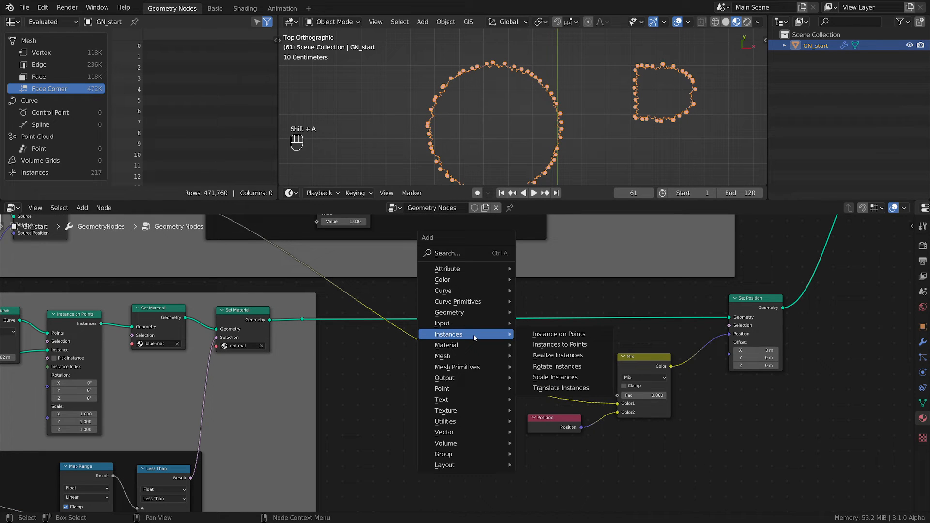
{"action": "left_click", "coordinate": [556, 377]}
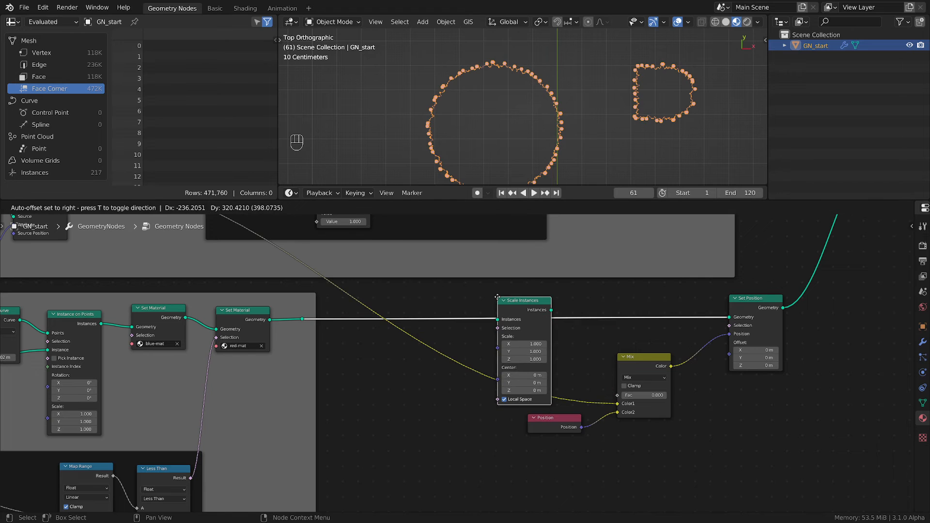
{"action": "left_click", "coordinate": [445, 321]}
Step: Trace the instancing chain from Realize Instances to Scale Instances and examine the cylinders' size along the noisy circle
{"action": "middle_click_drag", "start_coordinate": [374, 368], "coordinate": [637, 355]}
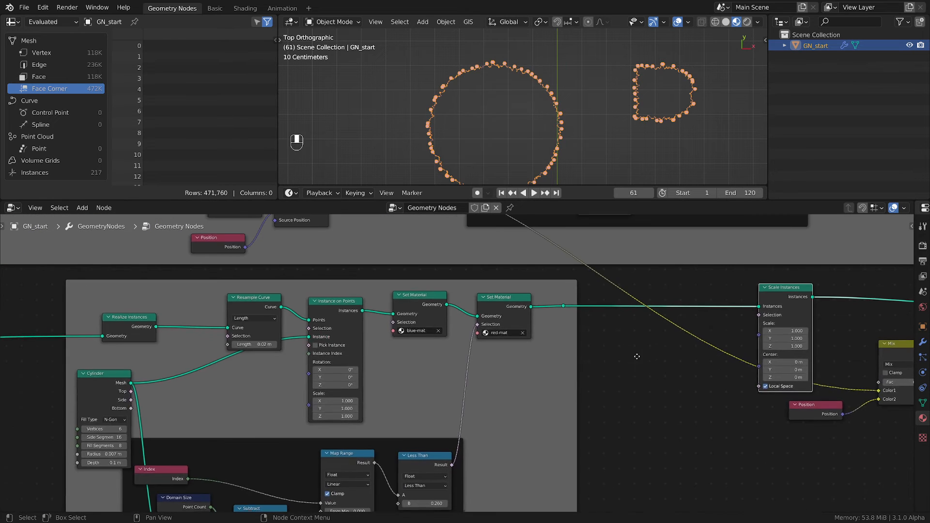
{"action": "middle_click_drag", "start_coordinate": [119, 328], "coordinate": [491, 332]}
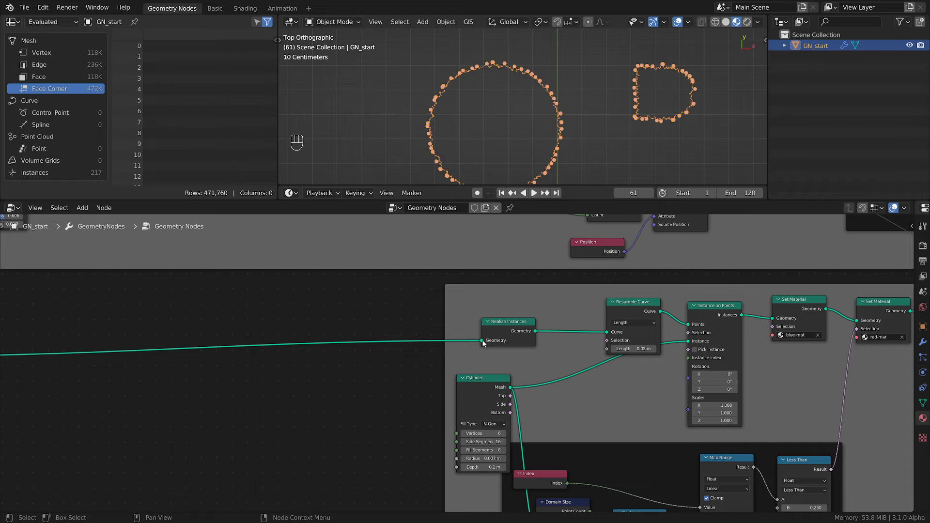
{"action": "middle_click_drag", "start_coordinate": [686, 349], "coordinate": [286, 339]}
{"action": "scroll", "coordinate": [599, 331], "scroll_direction": "up", "scroll_amount": 1}
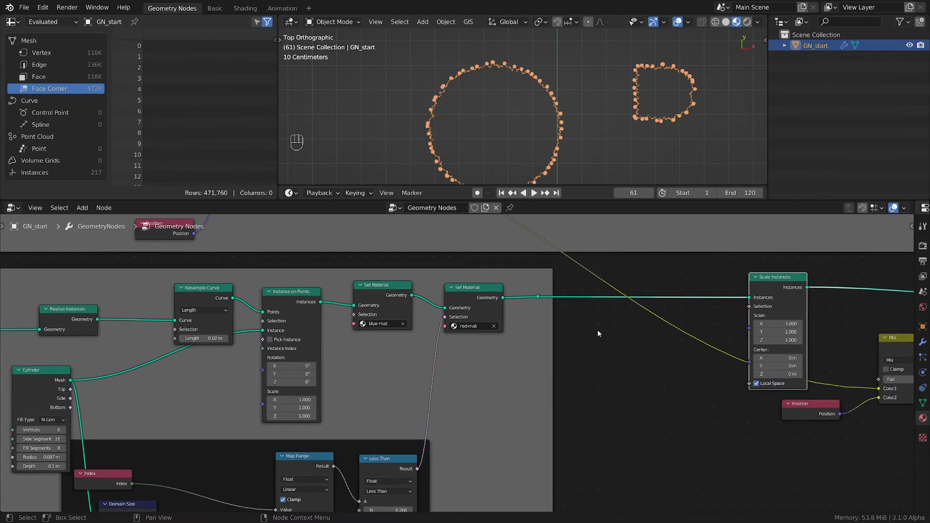
{"action": "middle_click_drag", "start_coordinate": [591, 332], "coordinate": [440, 350]}
{"action": "scroll", "coordinate": [417, 327], "scroll_direction": "up", "scroll_amount": 3}
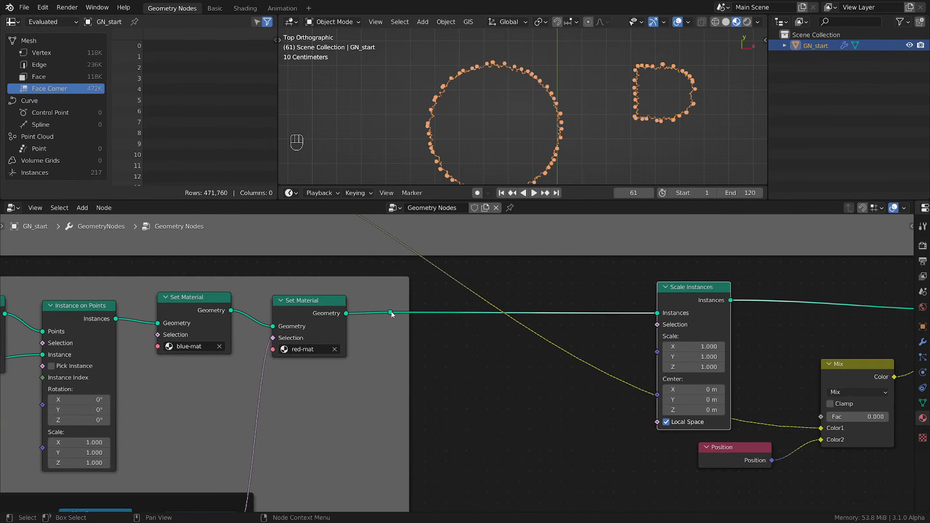
{"action": "mouse_move", "coordinate": [391, 315]}
{"action": "scroll", "coordinate": [556, 141], "scroll_direction": "up", "scroll_amount": 8}
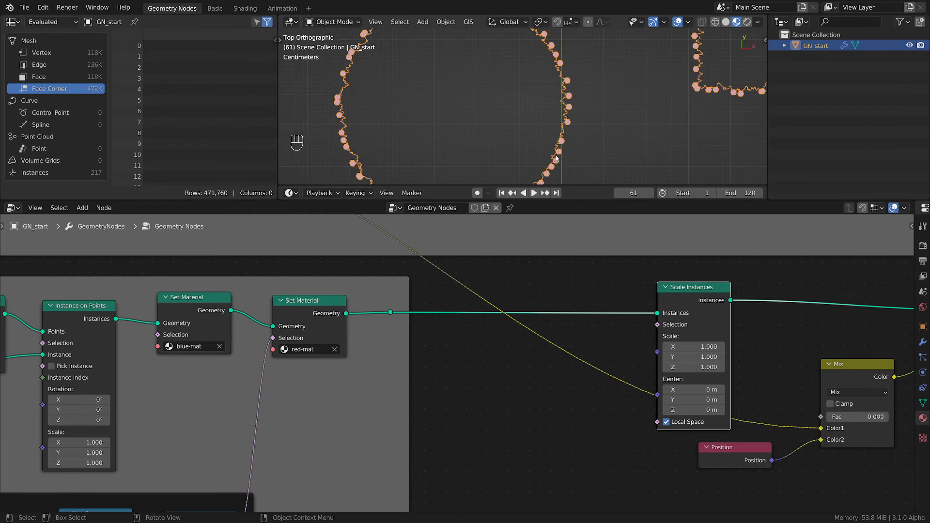
{"action": "scroll", "coordinate": [604, 361], "scroll_direction": "down", "scroll_amount": 1}
{"action": "middle_click_drag", "start_coordinate": [603, 361], "coordinate": [543, 339]}
{"action": "scroll", "coordinate": [542, 339], "scroll_direction": "down", "scroll_amount": 1}
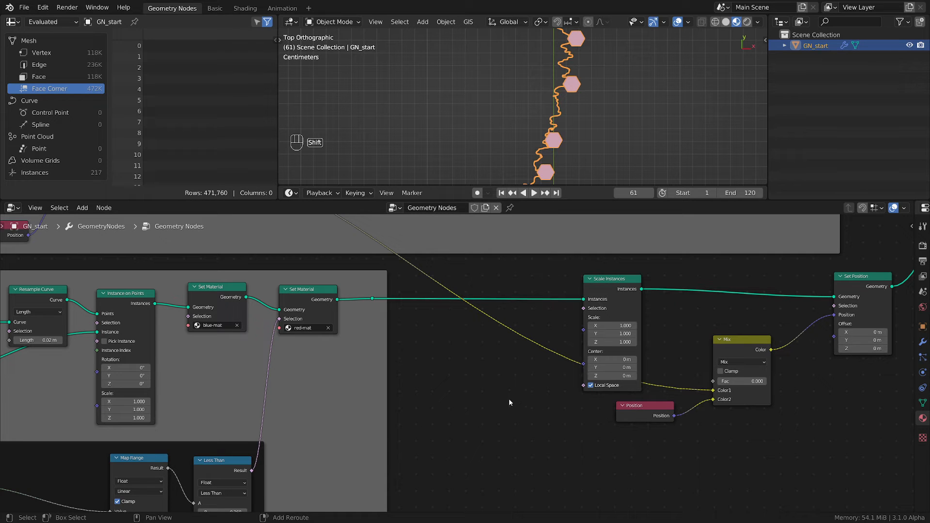
Step: Add a Value node and connect it to both the Scale of Scale Instances and the Fac of the Mix node
{"action": "key", "text": "shift+a"}
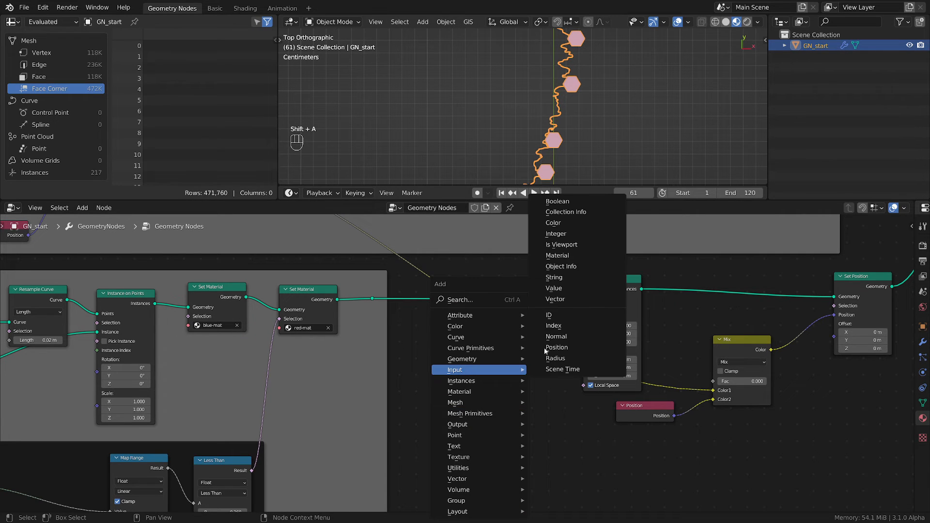
{"action": "left_click", "coordinate": [567, 288]}
{"action": "left_click", "coordinate": [439, 350]}
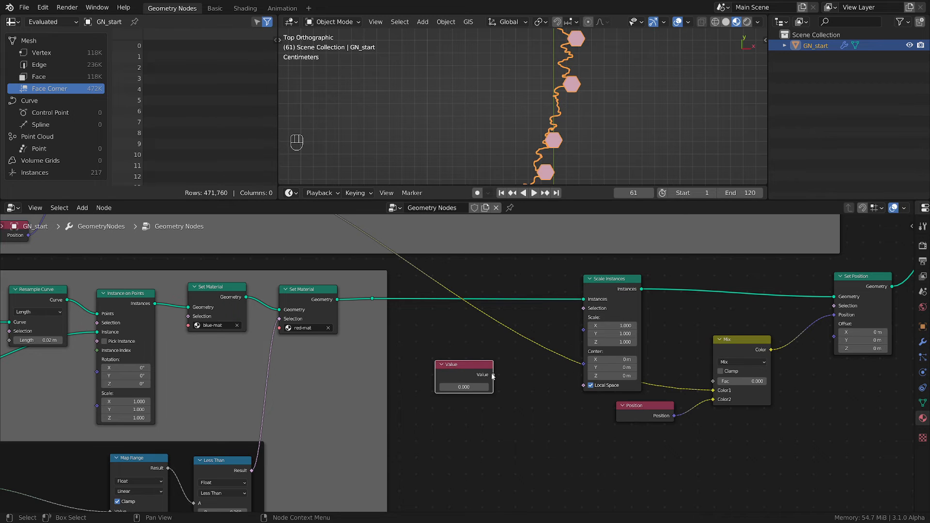
{"action": "left_click_drag", "start_coordinate": [492, 375], "coordinate": [583, 329]}
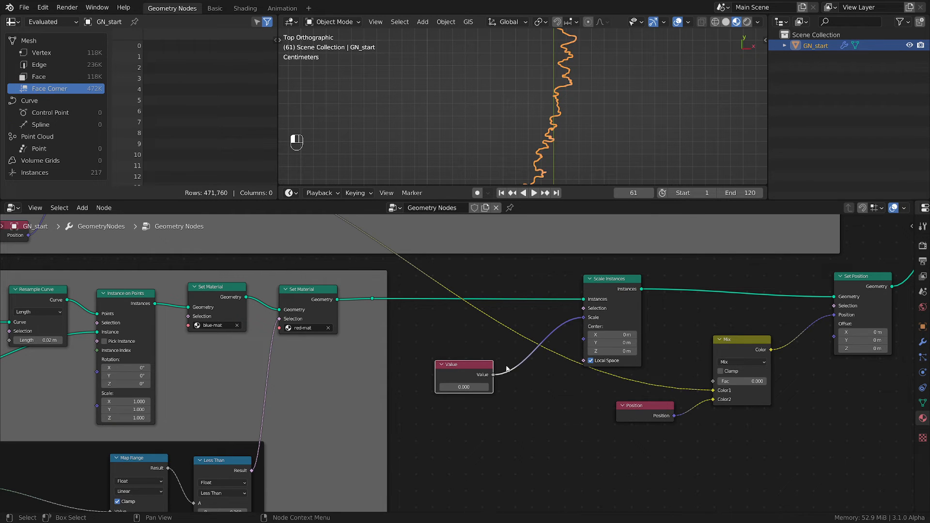
{"action": "left_click_drag", "start_coordinate": [494, 375], "coordinate": [714, 381]}
Step: Set the shared Value node to 0.930 and check the cylinders around the letter outlines
{"action": "scroll", "coordinate": [560, 136], "scroll_direction": "up", "scroll_amount": 8}
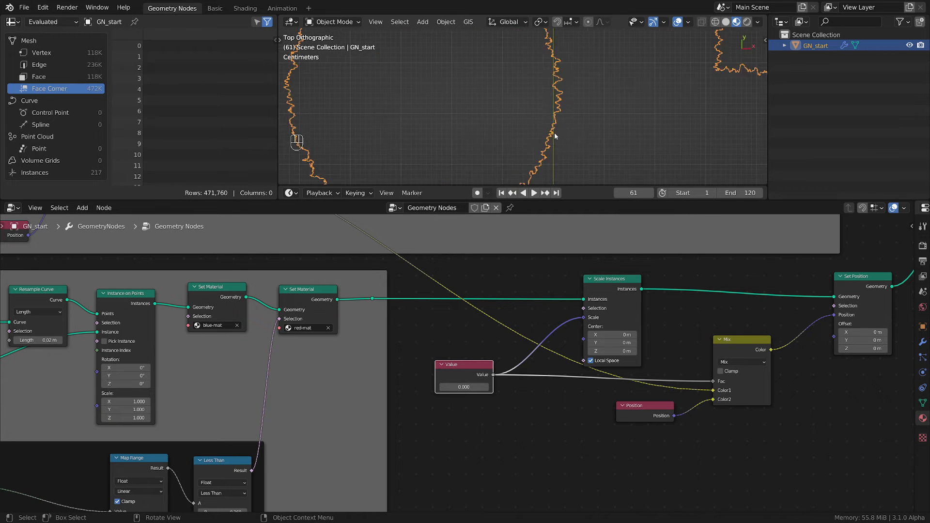
{"action": "scroll", "coordinate": [571, 140], "scroll_direction": "up", "scroll_amount": 2}
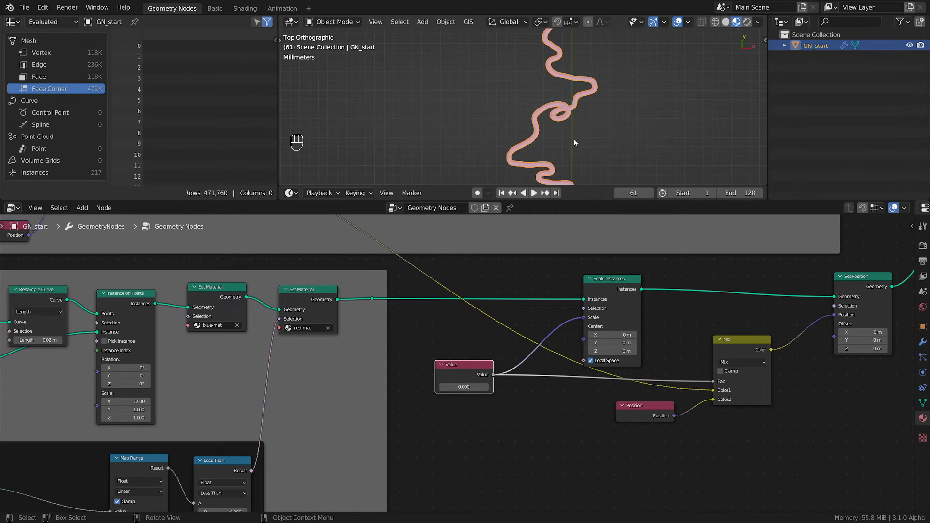
{"action": "left_click_drag", "start_coordinate": [467, 386], "coordinate": [482, 386], "text": "shift"}
{"action": "scroll", "coordinate": [586, 80], "scroll_direction": "down", "scroll_amount": 7}
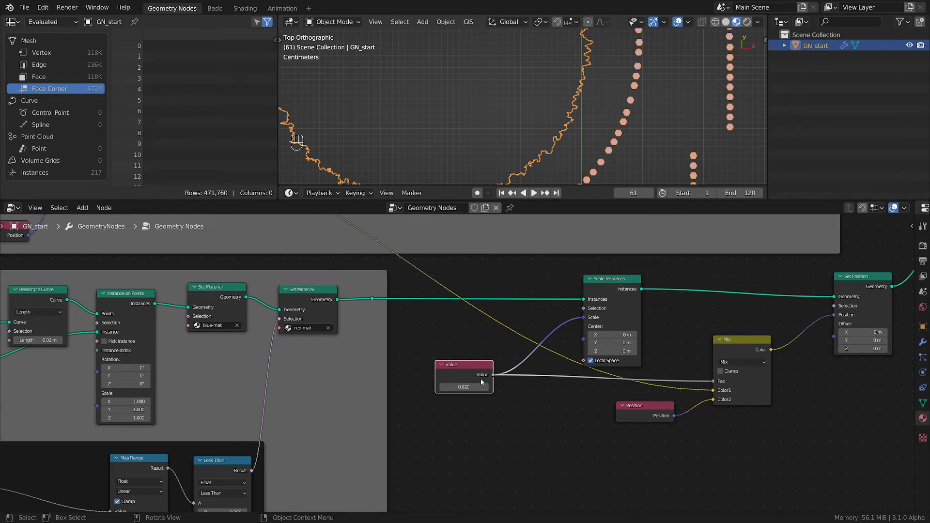
{"action": "mouse_move", "coordinate": [482, 387]}
{"action": "left_mouse_down", "text": "shift"}
{"action": "mouse_move", "coordinate": [467, 386]}
{"action": "mouse_move", "coordinate": [482, 387]}
{"action": "left_mouse_up", "text": "shift"}
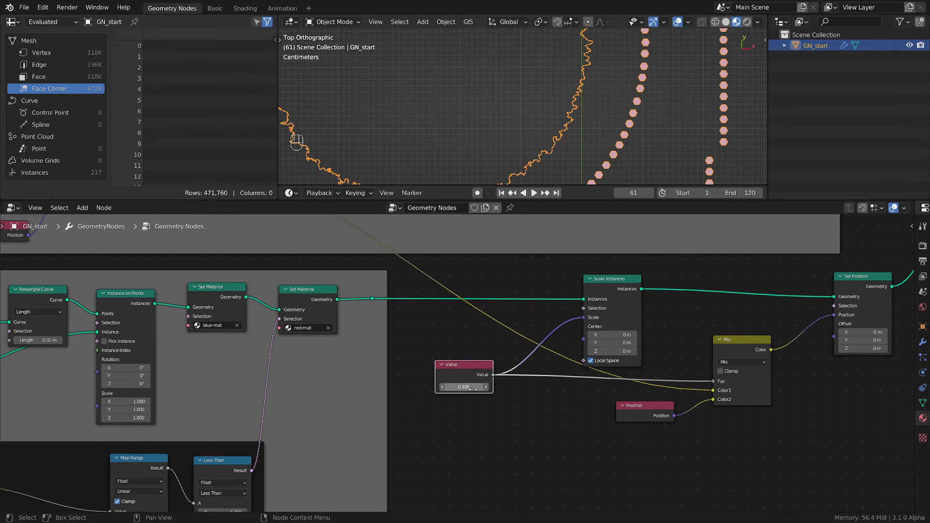
{"action": "scroll", "coordinate": [602, 132], "scroll_direction": "down", "scroll_amount": 5}
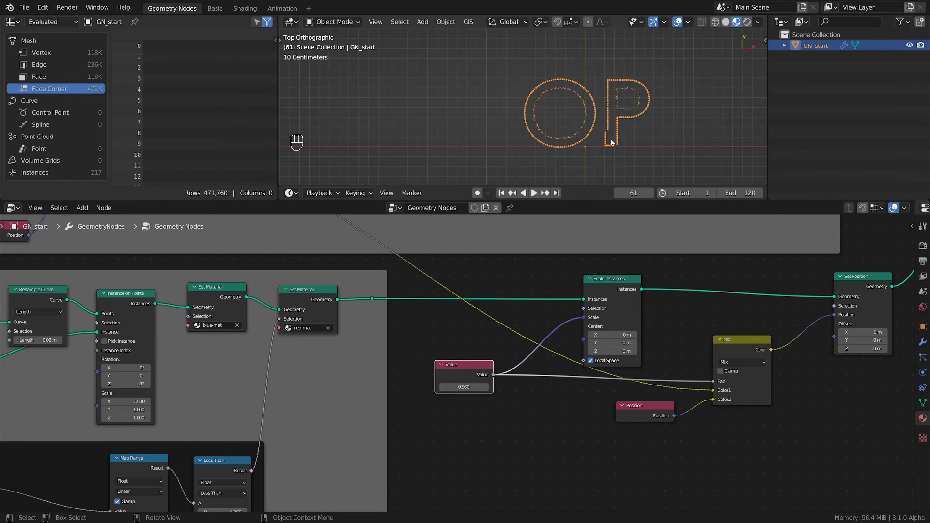
{"action": "scroll", "coordinate": [602, 133], "scroll_direction": "up", "scroll_amount": 2}
{"action": "scroll", "coordinate": [472, 427], "scroll_direction": "up", "scroll_amount": 2}
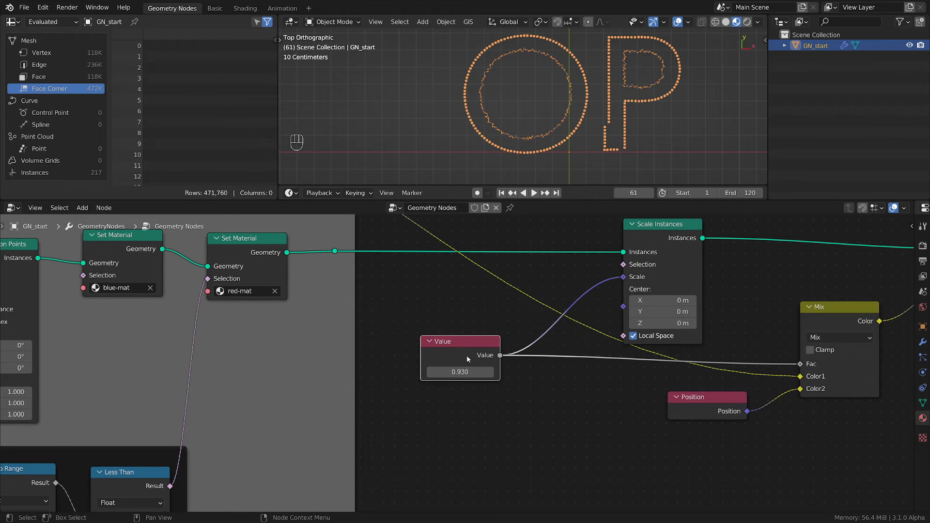
Step: Rearrange the Value, Scale Instances, Mix and Position nodes to make room between them
{"action": "mouse_move", "coordinate": [466, 356]}
{"action": "left_mouse_down"}
{"action": "mouse_move", "coordinate": [477, 338]}
{"action": "mouse_move", "coordinate": [458, 349]}
{"action": "left_mouse_up"}
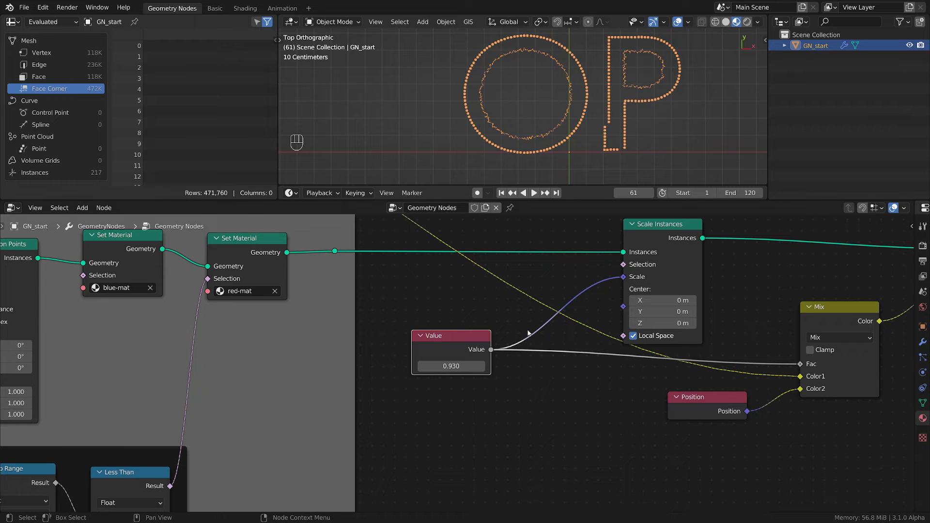
{"action": "mouse_move", "coordinate": [462, 344]}
{"action": "left_mouse_down"}
{"action": "mouse_move", "coordinate": [483, 273]}
{"action": "mouse_move", "coordinate": [469, 335]}
{"action": "left_mouse_up"}
{"action": "middle_click_drag", "start_coordinate": [472, 412], "coordinate": [270, 415]}
{"action": "left_click_drag", "start_coordinate": [487, 239], "coordinate": [567, 238]}
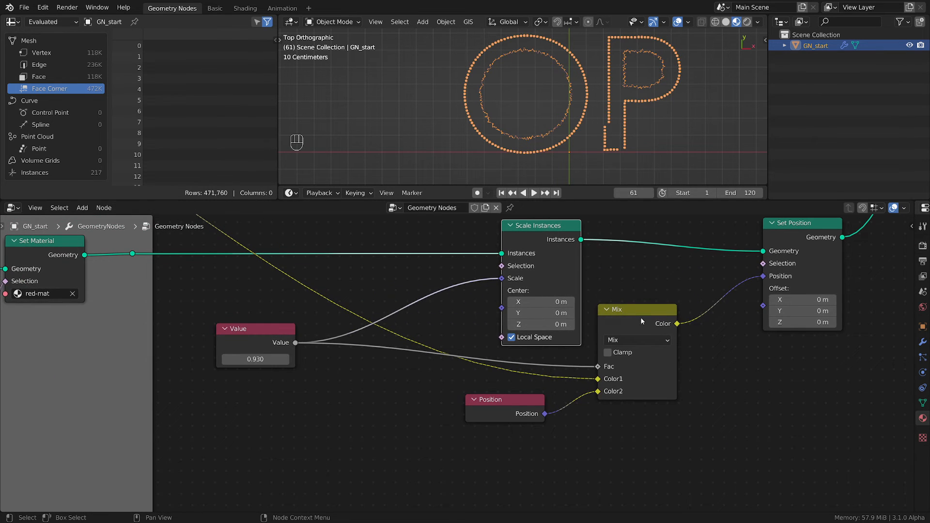
{"action": "left_click_drag", "start_coordinate": [642, 320], "coordinate": [693, 303]}
{"action": "left_click_drag", "start_coordinate": [542, 398], "coordinate": [626, 381]}
Step: Add a Random Value node of type Float below the Value node
{"action": "middle_click_drag", "start_coordinate": [300, 433], "coordinate": [498, 411]}
{"action": "key", "text": "shift+a"}
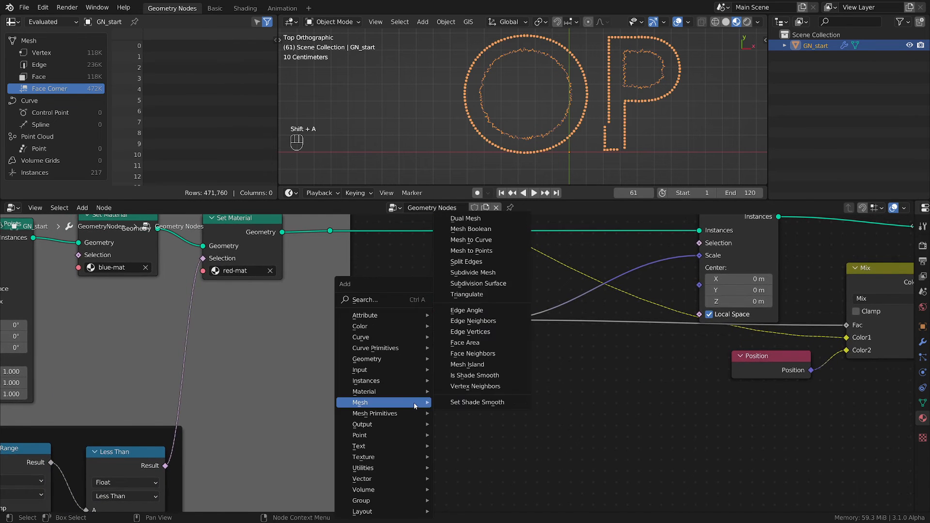
{"action": "mouse_move", "coordinate": [363, 468]}
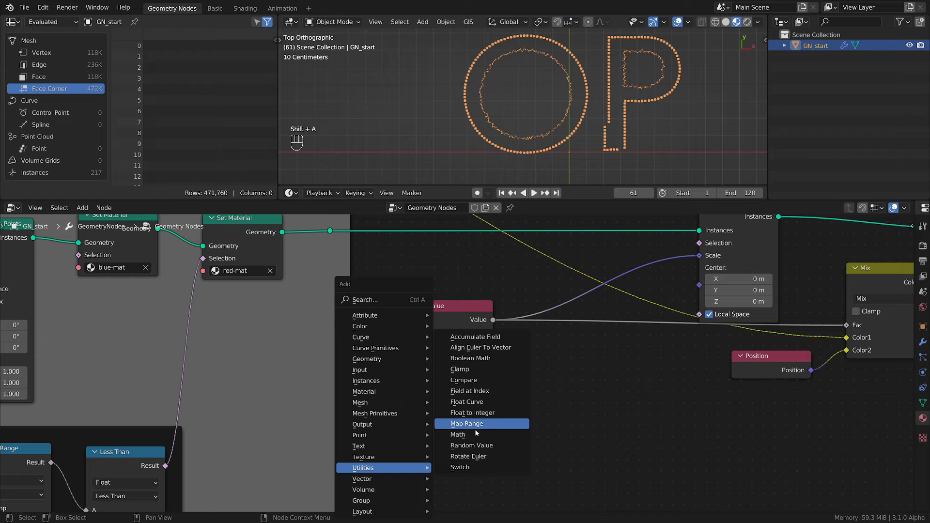
{"action": "left_click", "coordinate": [472, 445]}
{"action": "left_click", "coordinate": [429, 378]}
{"action": "scroll", "coordinate": [598, 461], "scroll_direction": "up", "scroll_amount": 4}
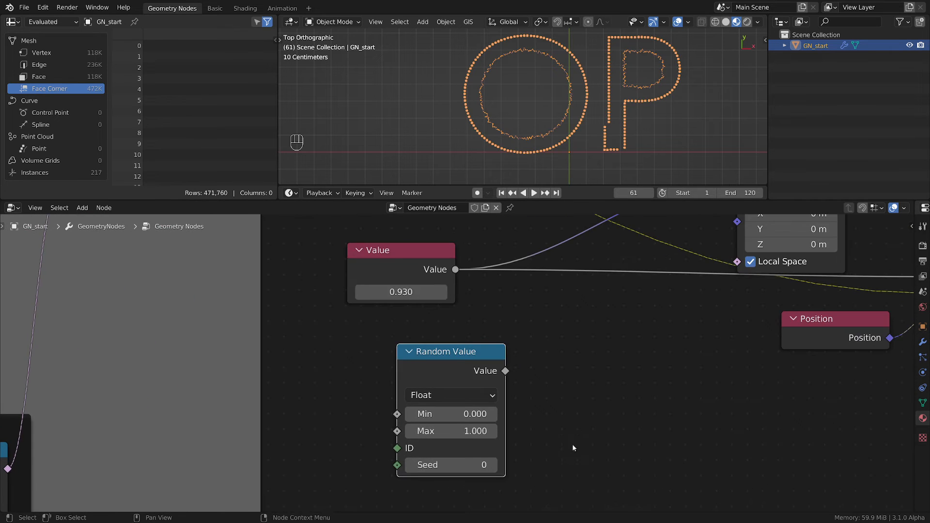
{"action": "middle_click_drag", "start_coordinate": [573, 443], "coordinate": [634, 410]}
{"action": "left_click_drag", "start_coordinate": [516, 320], "coordinate": [480, 316]}
Step: Adjust the Value node's placement and add a Math node in Add mode beside the Value and Random Value nodes
{"action": "scroll", "coordinate": [574, 325], "scroll_direction": "down", "scroll_amount": 3}
{"action": "scroll", "coordinate": [574, 325], "scroll_direction": "down", "scroll_amount": 1}
{"action": "middle_click_drag", "start_coordinate": [578, 340], "coordinate": [563, 380]}
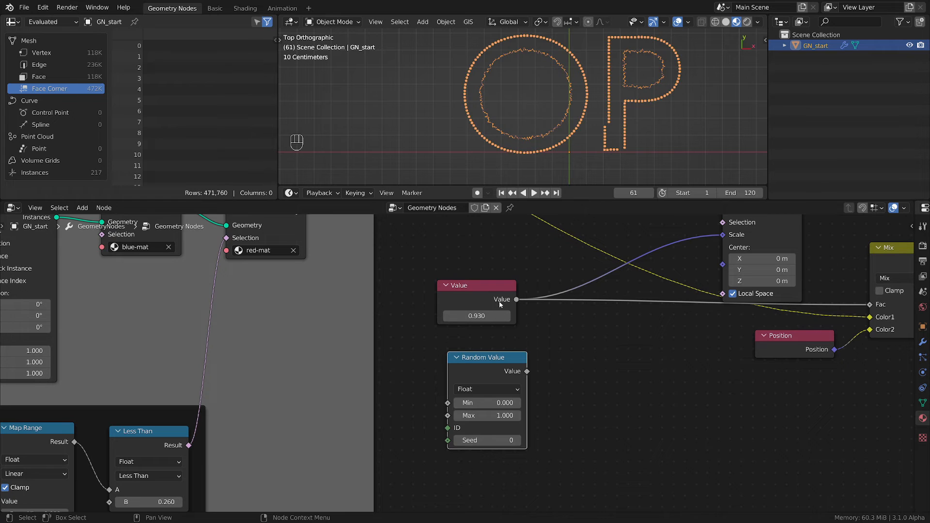
{"action": "left_click_drag", "start_coordinate": [481, 281], "coordinate": [482, 278]}
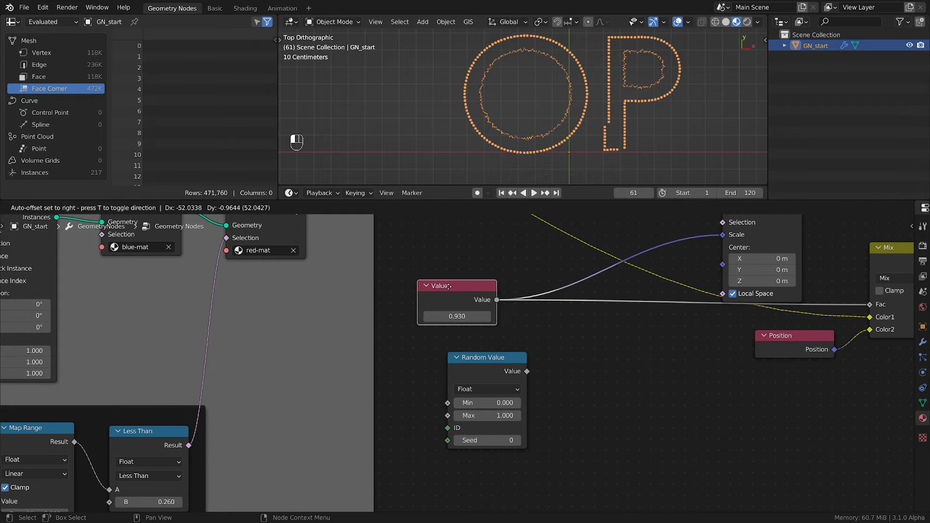
{"action": "key", "text": "shift+a"}
{"action": "mouse_move", "coordinate": [573, 361]}
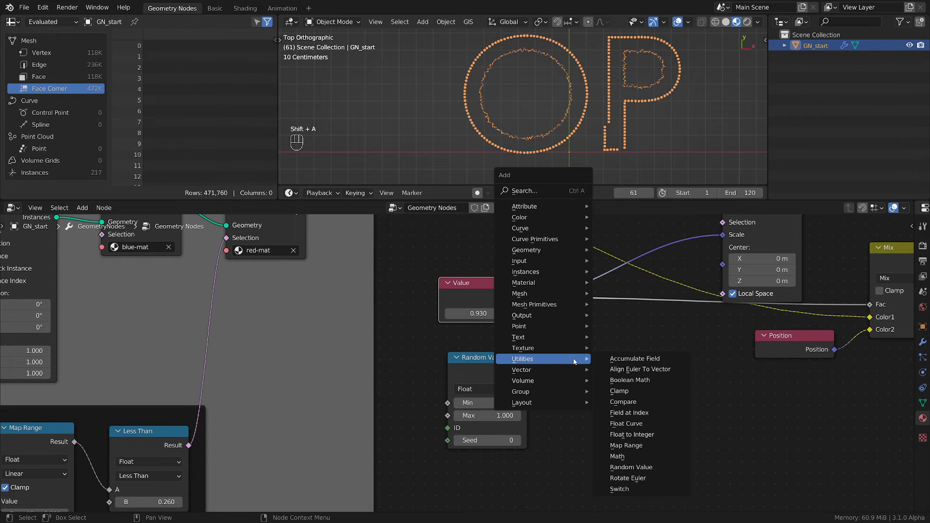
{"action": "left_click", "coordinate": [632, 450]}
{"action": "left_click", "coordinate": [540, 328]}
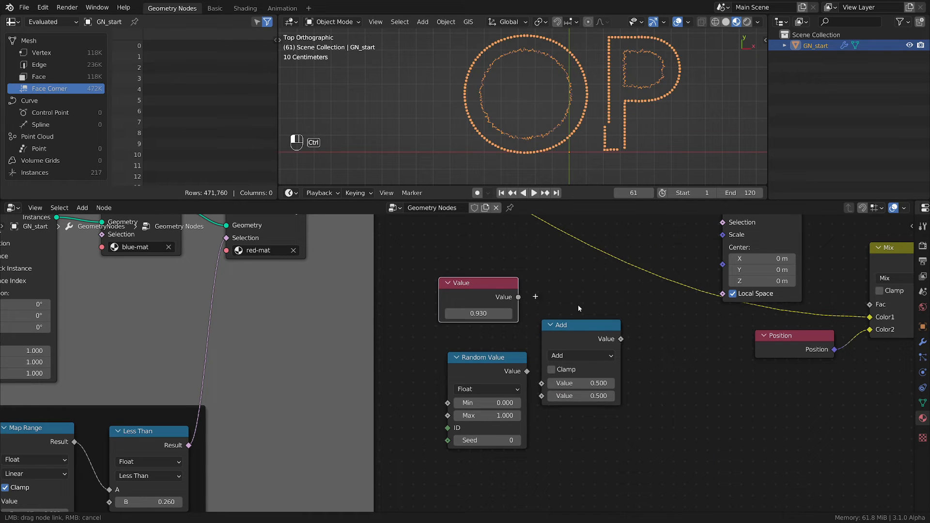
Step: Wire the Value and Random Value nodes into the Add node and feed its output to the Scale Instances Scale and the Mix Fac
{"action": "left_click_drag", "start_coordinate": [622, 339], "coordinate": [613, 318], "text": "ctrl"}
{"action": "left_click_drag", "start_coordinate": [519, 298], "coordinate": [527, 371]}
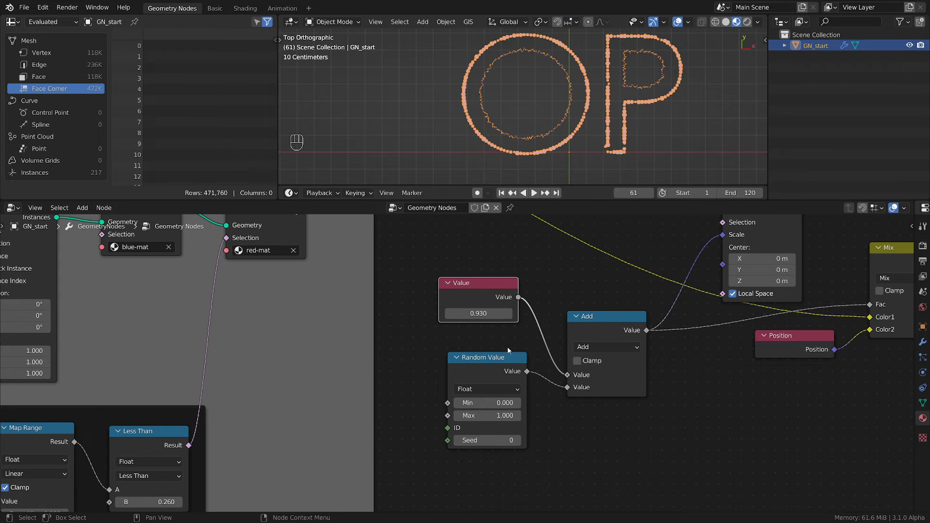
Step: Lower the Value node to -1 and check the cylinder sizes close up along the noisy O curve
{"action": "left_click_drag", "start_coordinate": [498, 311], "coordinate": [558, 144]}
{"action": "scroll", "coordinate": [557, 113], "scroll_direction": "up", "scroll_amount": 3}
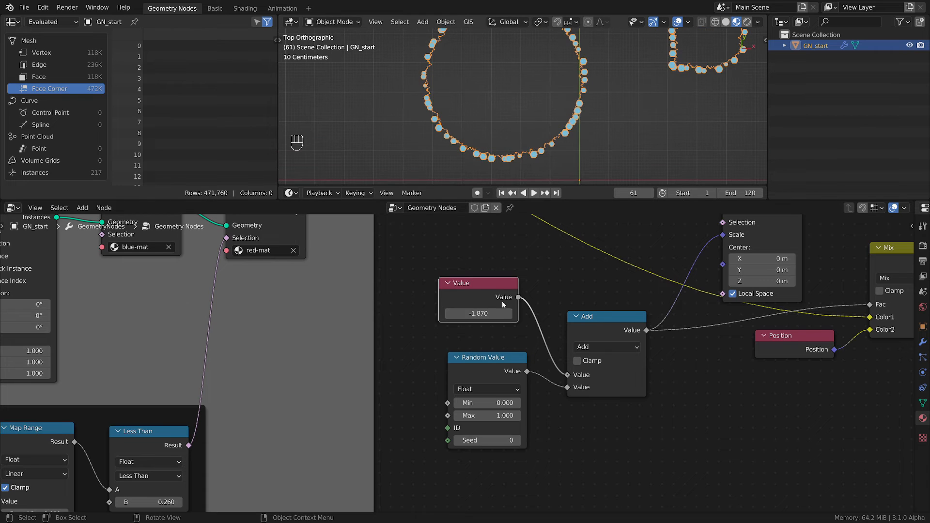
{"action": "left_click", "coordinate": [499, 313]}
{"action": "type", "text": "-1"}
{"action": "key", "text": "Return"}
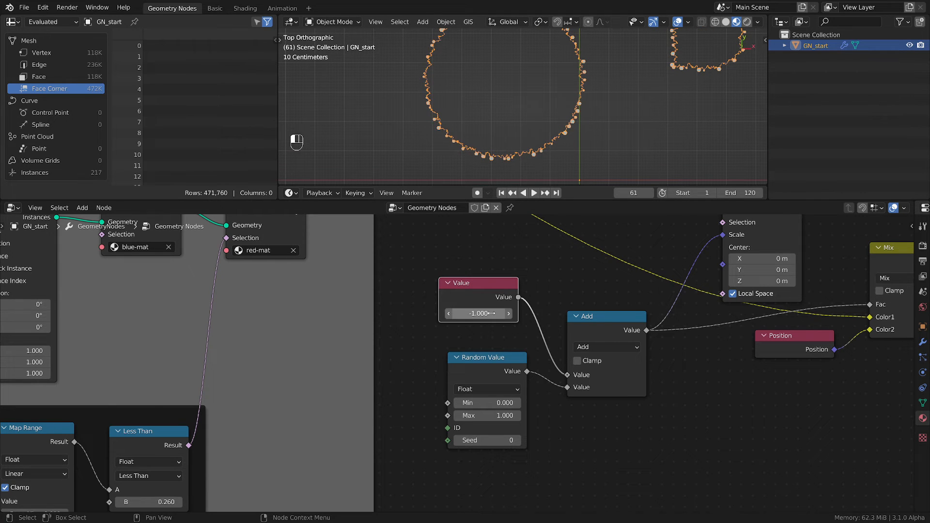
{"action": "scroll", "coordinate": [550, 158], "scroll_direction": "up", "scroll_amount": 6}
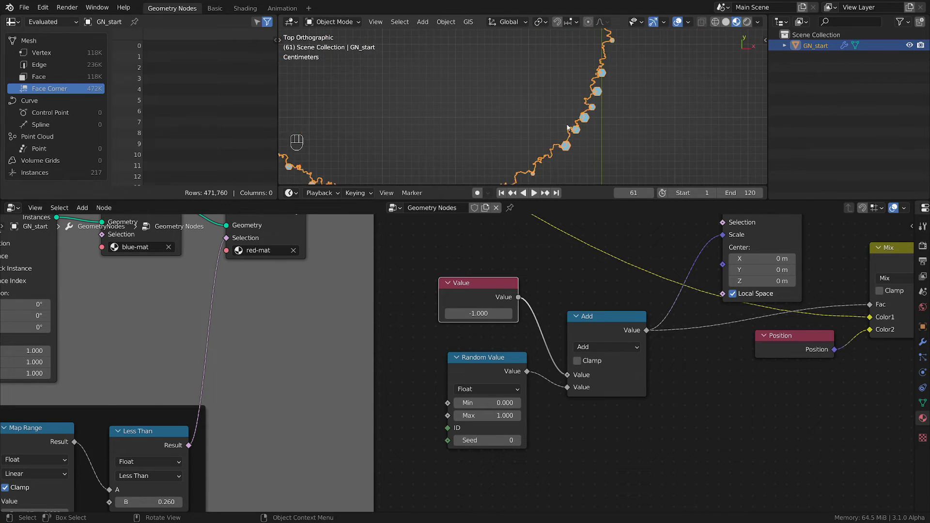
Step: Try the Value node at 0.140 and 0.410 to compare the cylinder positions, and set it to 0
{"action": "left_click", "coordinate": [482, 310], "text": "shift"}
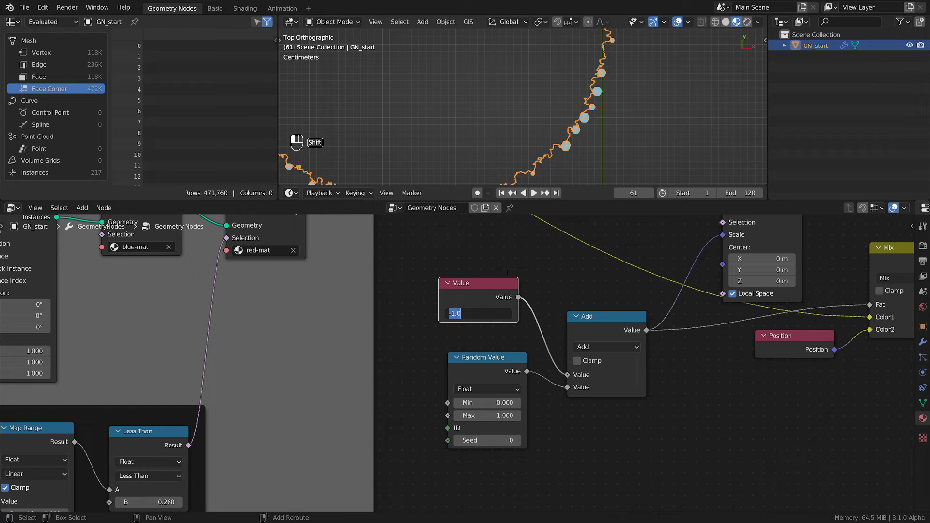
{"action": "left_click", "coordinate": [491, 295]}
{"action": "left_click_drag", "start_coordinate": [481, 313], "coordinate": [554, 232], "text": "shift"}
{"action": "scroll", "coordinate": [616, 127], "scroll_direction": "down", "scroll_amount": 6}
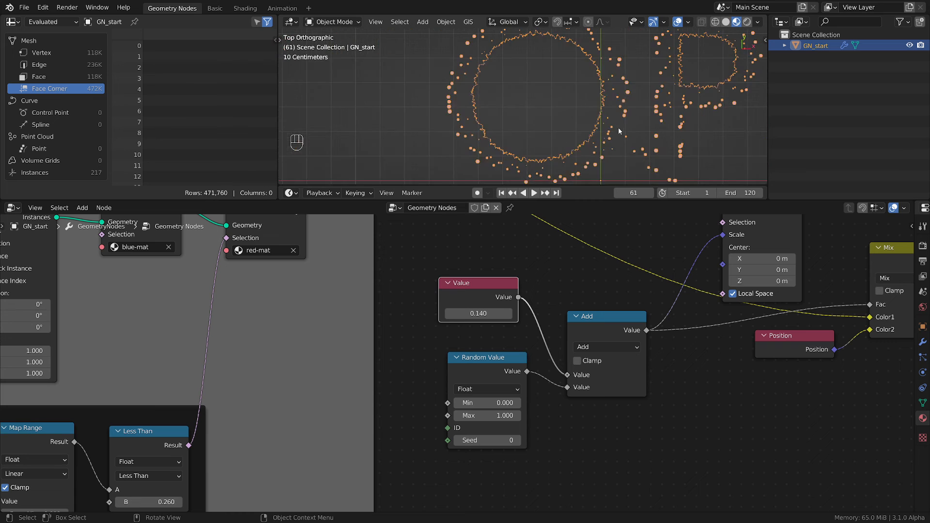
{"action": "mouse_move", "coordinate": [478, 313]}
{"action": "left_mouse_down", "text": "shift"}
{"action": "mouse_move", "coordinate": [509, 314]}
{"action": "mouse_move", "coordinate": [471, 314]}
{"action": "left_mouse_up", "text": "shift"}
{"action": "left_click", "coordinate": [471, 314]}
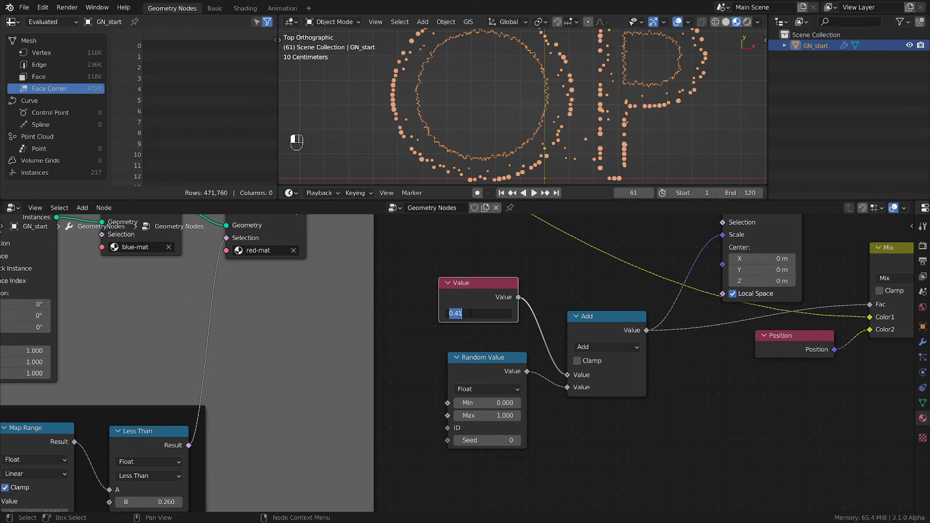
{"action": "type", "text": "0"}
{"action": "key", "text": "Return"}
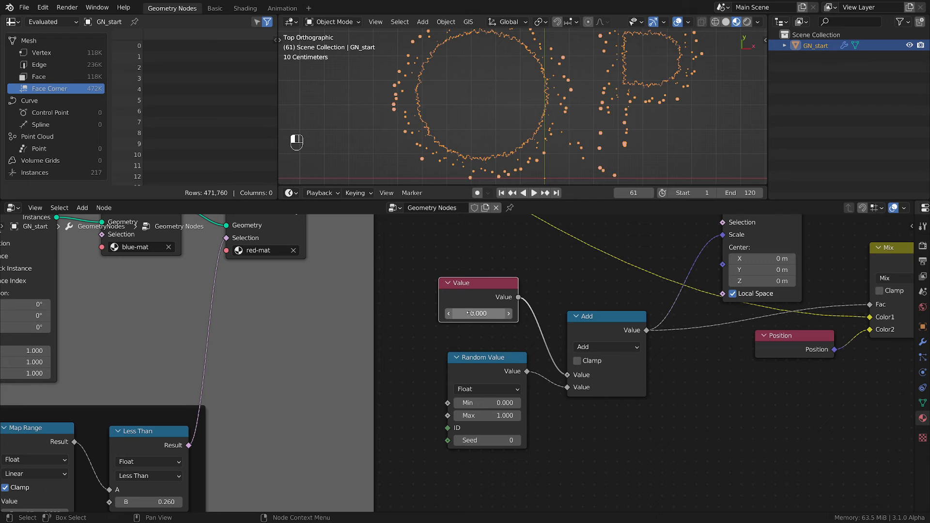
Step: Set the Value node to -1, align the Random Value node beneath it, and inspect the cylinders on the noisy curve
{"action": "left_click", "coordinate": [496, 313]}
{"action": "type", "text": "-1"}
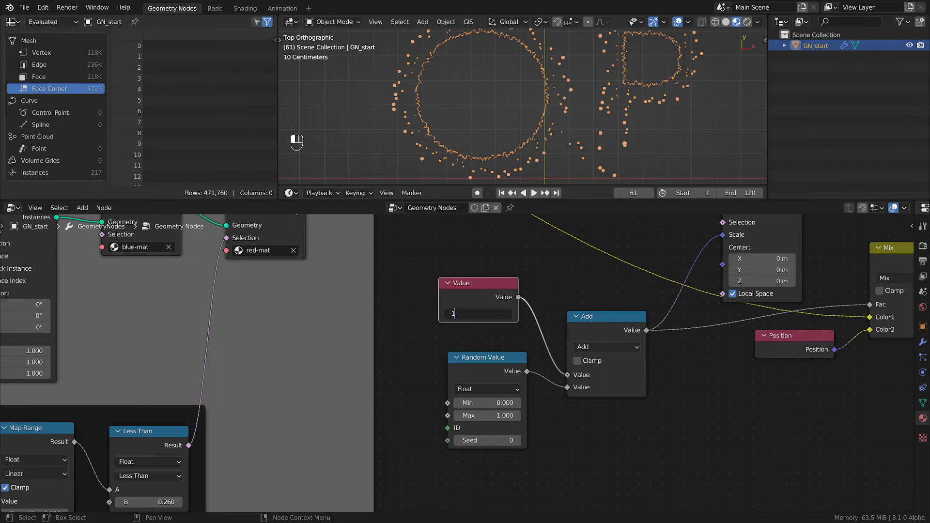
{"action": "key", "text": "Return"}
{"action": "scroll", "coordinate": [532, 363], "scroll_direction": "up", "scroll_amount": 4}
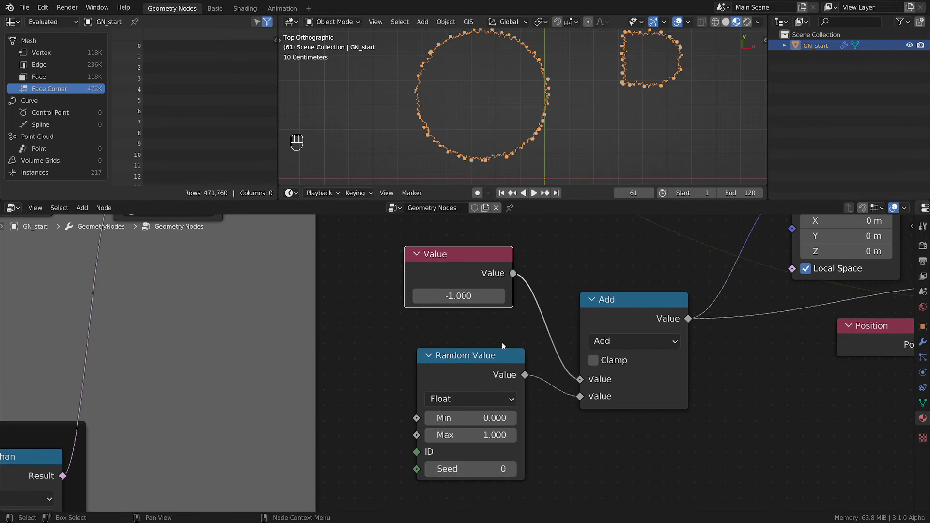
{"action": "left_click_drag", "start_coordinate": [495, 355], "coordinate": [487, 350]}
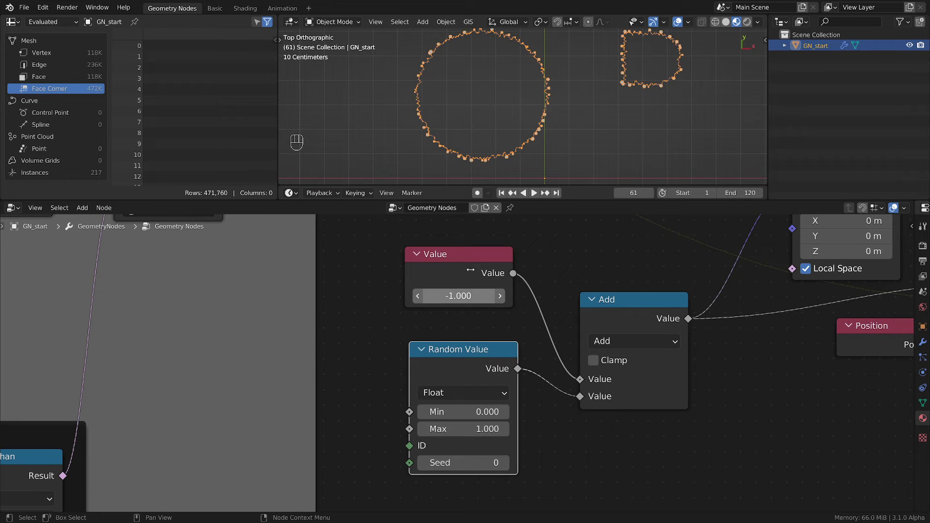
{"action": "left_click", "coordinate": [459, 305]}
{"action": "scroll", "coordinate": [570, 127], "scroll_direction": "up", "scroll_amount": 5}
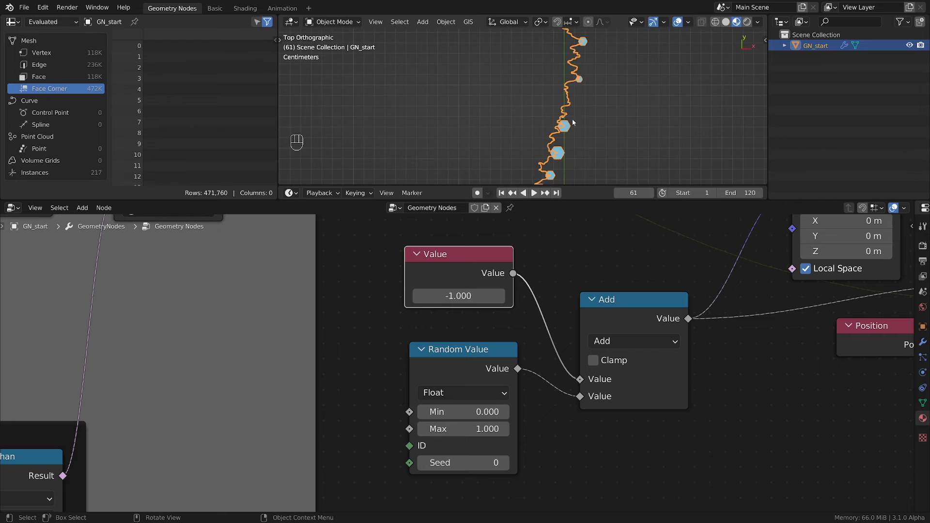
Step: Move the Value, Random Value and Add nodes away from Scale Instances to make room for another node
{"action": "scroll", "coordinate": [702, 281], "scroll_direction": "down", "scroll_amount": 3}
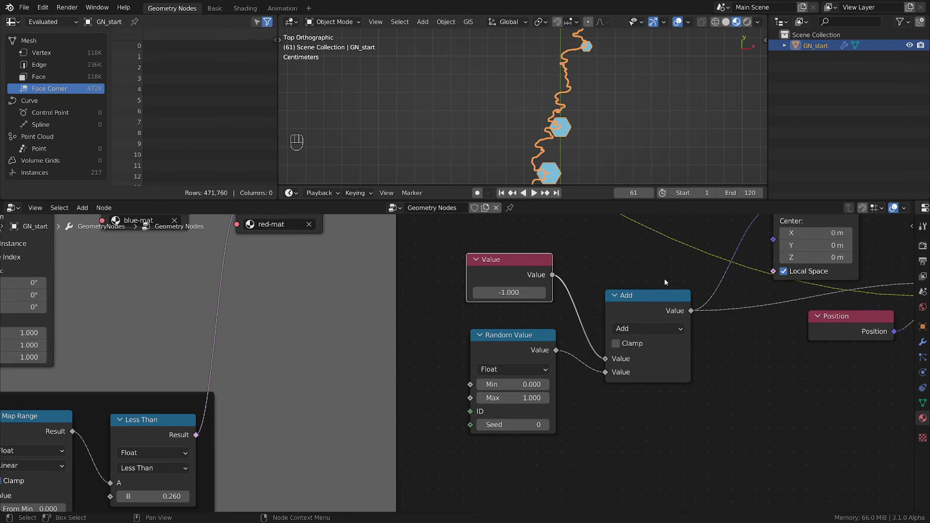
{"action": "middle_click_drag", "start_coordinate": [664, 278], "coordinate": [519, 315]}
{"action": "left_click_drag", "start_coordinate": [347, 318], "coordinate": [304, 311]}
{"action": "left_click_drag", "start_coordinate": [368, 374], "coordinate": [325, 357]}
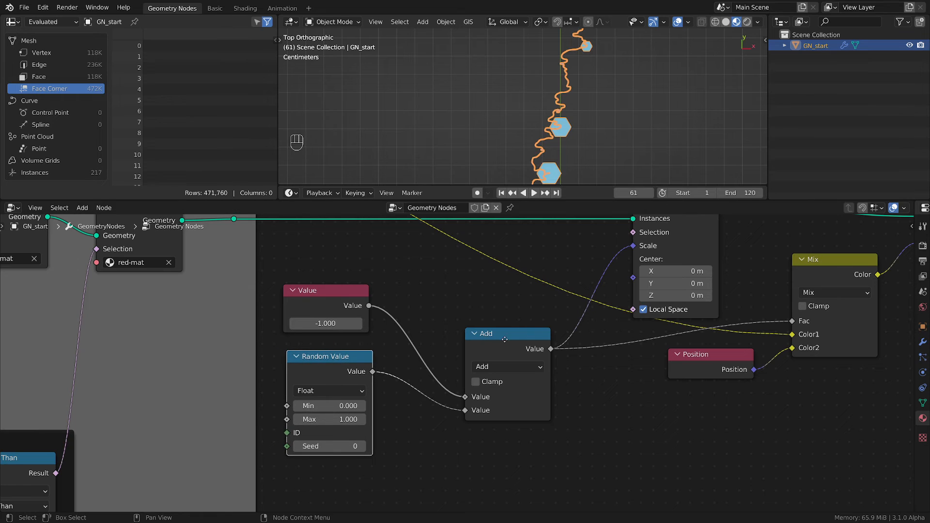
{"action": "left_click_drag", "start_coordinate": [489, 339], "coordinate": [425, 330]}
{"action": "scroll", "coordinate": [495, 411], "scroll_direction": "up", "scroll_amount": 2}
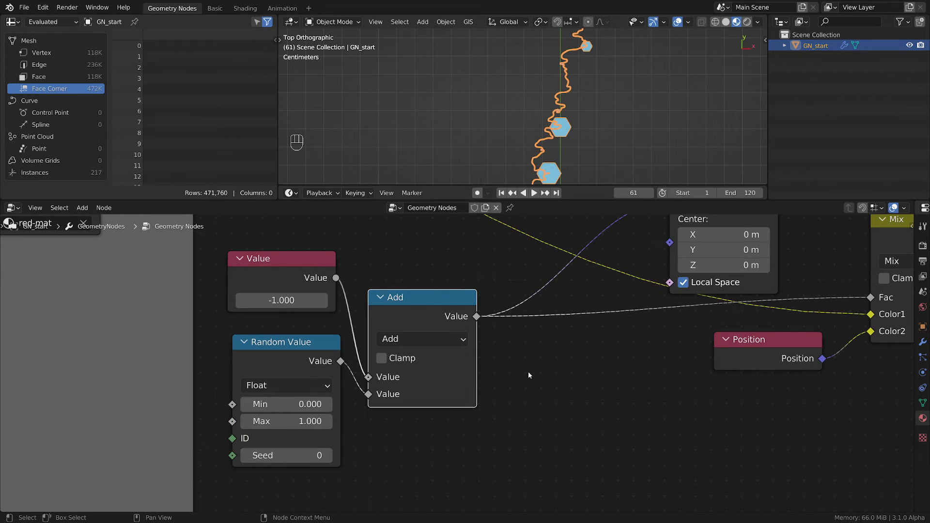
Step: Insert a Clamp node in Min Max mode between the Add node and the Scale and Fac inputs
{"action": "key", "text": "shift+a"}
{"action": "mouse_move", "coordinate": [529, 372]}
{"action": "left_click", "coordinate": [599, 275]}
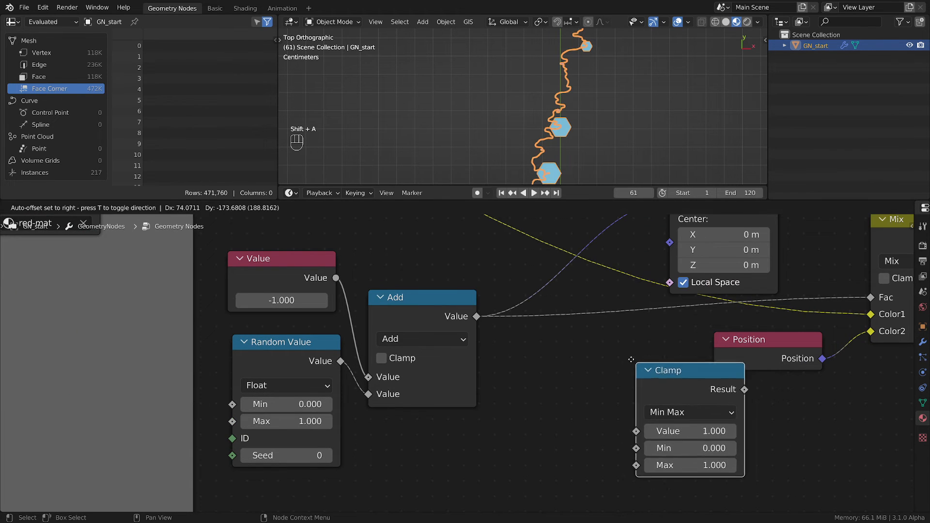
{"action": "left_click", "coordinate": [540, 349]}
{"action": "left_click", "coordinate": [484, 318]}
{"action": "left_click_drag", "start_coordinate": [484, 318], "coordinate": [627, 365], "text": "ctrl"}
{"action": "left_click_drag", "start_coordinate": [568, 347], "coordinate": [563, 308]}
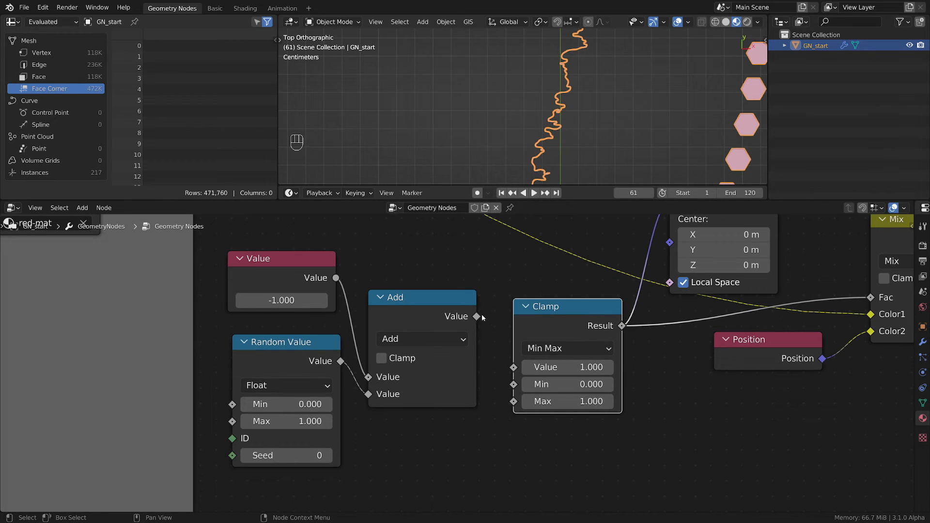
{"action": "left_click_drag", "start_coordinate": [478, 317], "coordinate": [514, 368]}
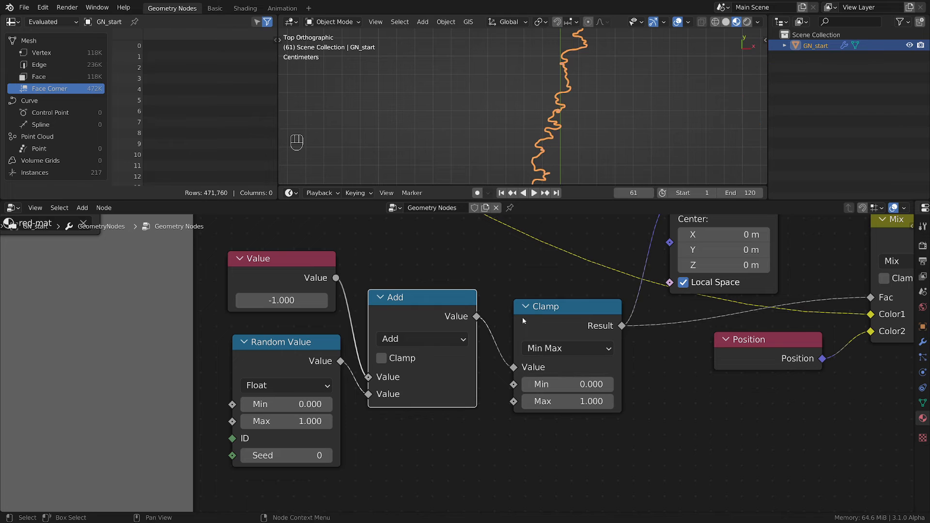
Step: Raise the Value node through 1.520 and check from several angles how the cylinders spread onto the clean letter outlines
{"action": "scroll", "coordinate": [533, 84], "scroll_direction": "down", "scroll_amount": 9}
{"action": "middle_click_drag", "start_coordinate": [536, 109], "coordinate": [623, 169], "text": "shift"}
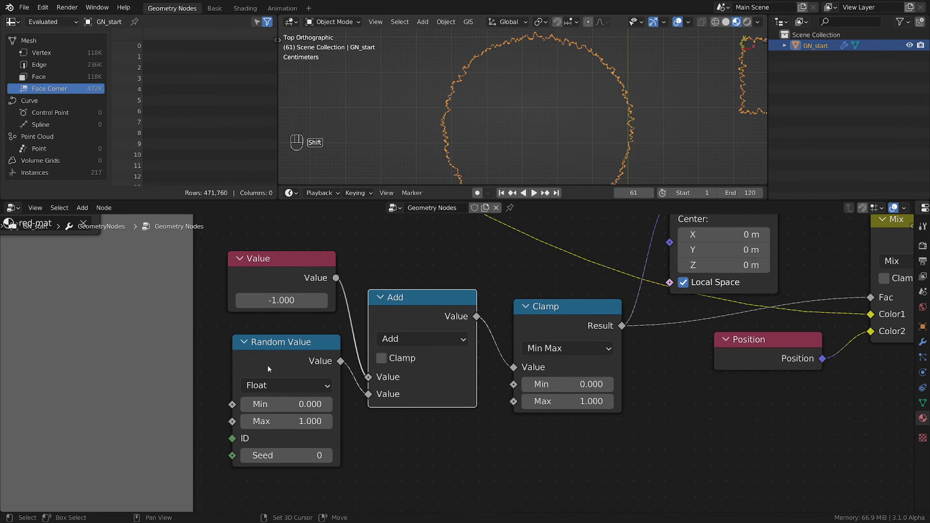
{"action": "left_click_drag", "start_coordinate": [282, 301], "coordinate": [404, 300]}
{"action": "scroll", "coordinate": [416, 146], "scroll_direction": "down", "scroll_amount": 3}
{"action": "middle_click_drag", "start_coordinate": [557, 98], "coordinate": [607, 122]}
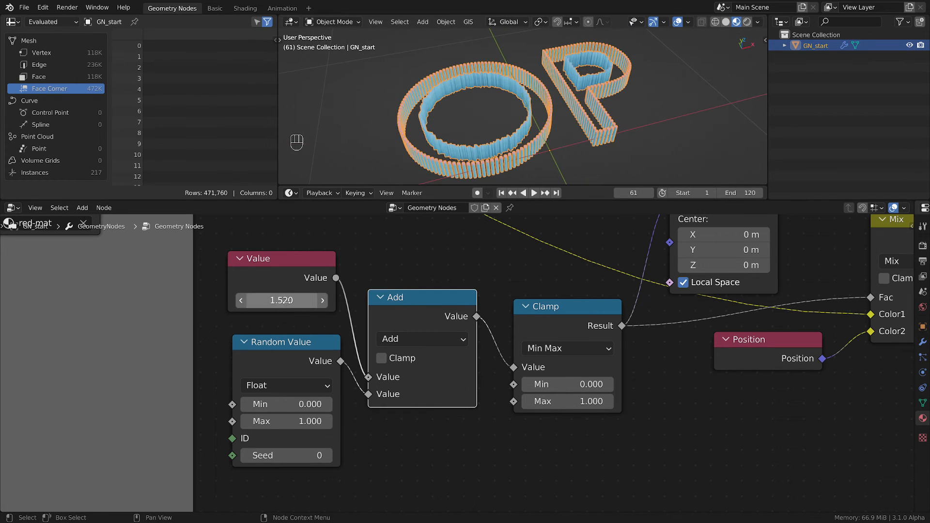
{"action": "left_click_drag", "start_coordinate": [315, 300], "coordinate": [395, 301]}
{"action": "scroll", "coordinate": [320, 370], "scroll_direction": "down", "scroll_amount": 3}
{"action": "middle_click_drag", "start_coordinate": [529, 142], "coordinate": [501, 173]}
Step: Change the text in the String to Curves node to FOREVER
{"action": "scroll", "coordinate": [221, 349], "scroll_direction": "down", "scroll_amount": 5}
{"action": "middle_click_drag", "start_coordinate": [222, 354], "coordinate": [888, 364]}
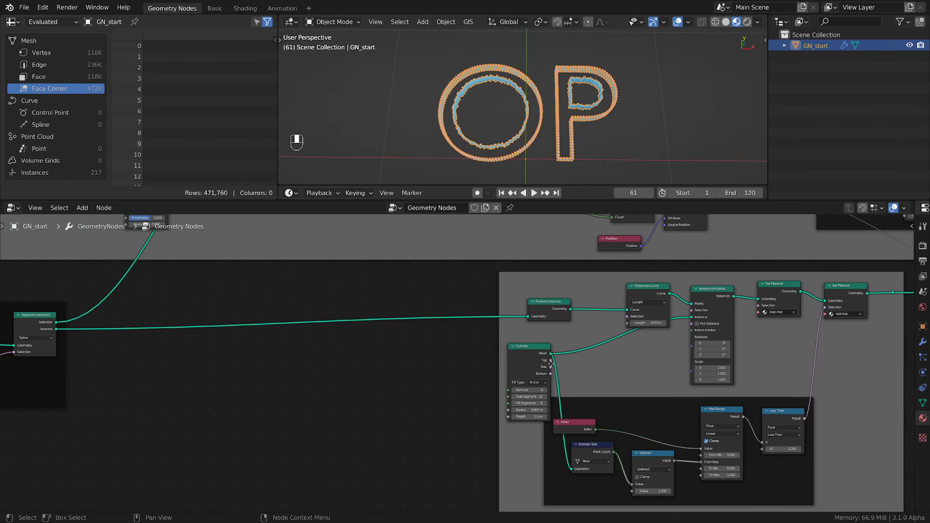
{"action": "middle_click_drag", "start_coordinate": [39, 362], "coordinate": [520, 372]}
{"action": "scroll", "coordinate": [339, 382], "scroll_direction": "up", "scroll_amount": 8}
{"action": "left_click", "coordinate": [383, 360]}
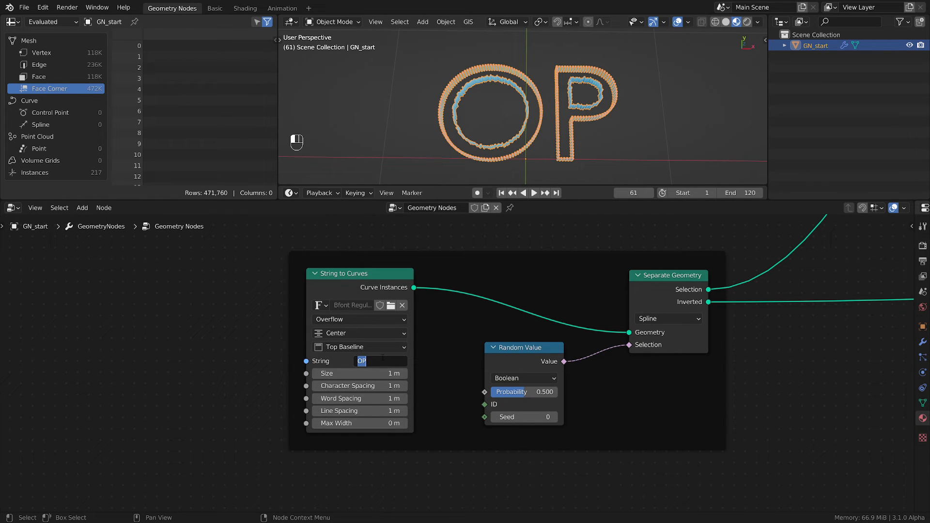
{"action": "type", "text": "FOREVER"}
{"action": "key", "text": "Return"}
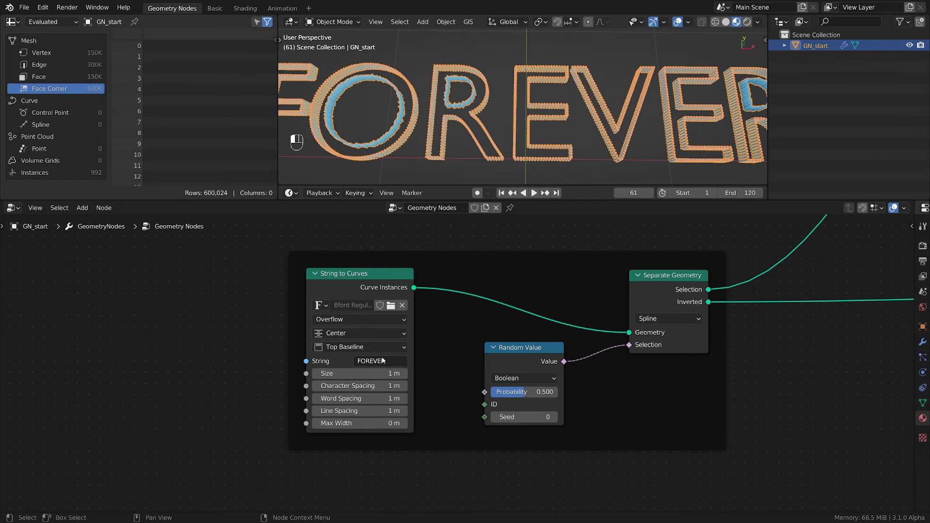
Step: Examine the cylinders and squiggle curves of the FOREVER lettering up close and along the whole word
{"action": "scroll", "coordinate": [478, 111], "scroll_direction": "down", "scroll_amount": 3}
{"action": "scroll", "coordinate": [478, 111], "scroll_direction": "up", "scroll_amount": 5}
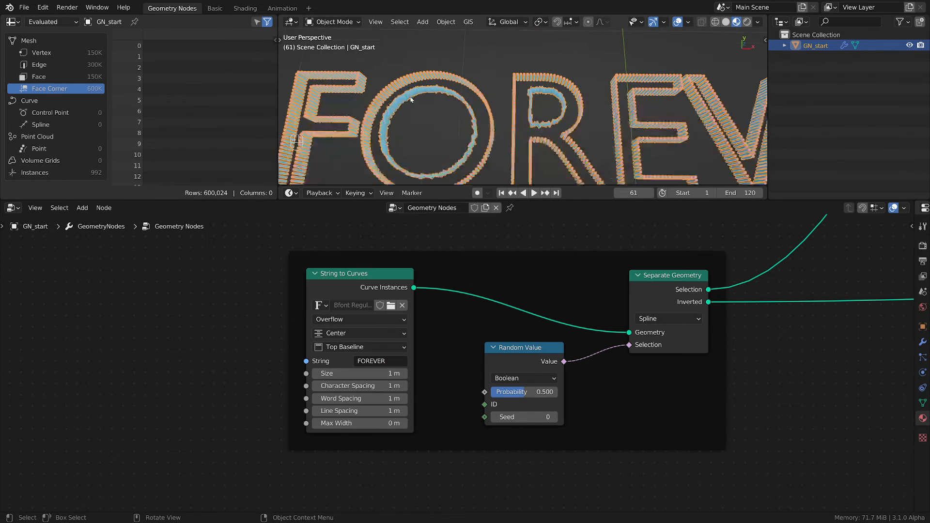
{"action": "scroll", "coordinate": [478, 111], "scroll_direction": "up", "scroll_amount": 1}
{"action": "scroll", "coordinate": [484, 113], "scroll_direction": "down", "scroll_amount": 3}
{"action": "scroll", "coordinate": [514, 115], "scroll_direction": "up", "scroll_amount": 6}
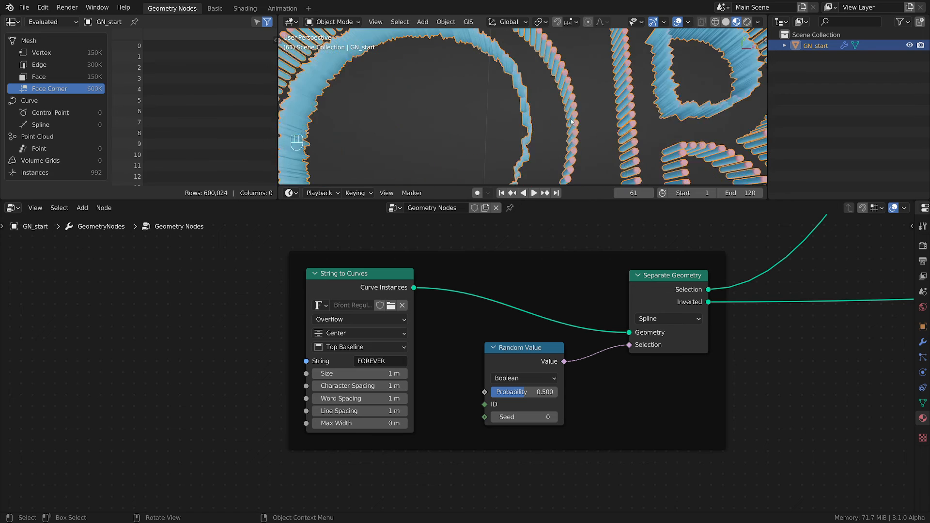
{"action": "scroll", "coordinate": [561, 121], "scroll_direction": "down", "scroll_amount": 9}
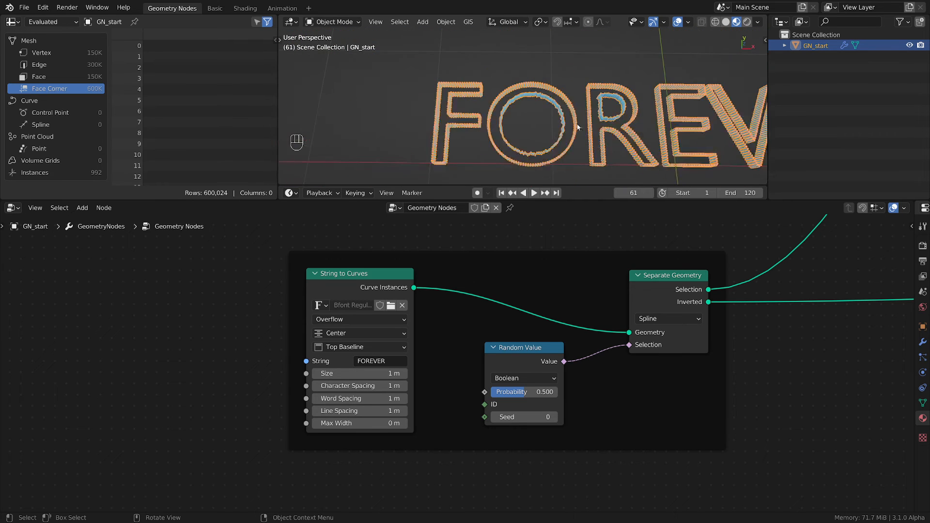
{"action": "middle_click_drag", "start_coordinate": [641, 130], "coordinate": [631, 86]}
{"action": "middle_click_drag", "start_coordinate": [683, 104], "coordinate": [482, 102], "text": "shift"}
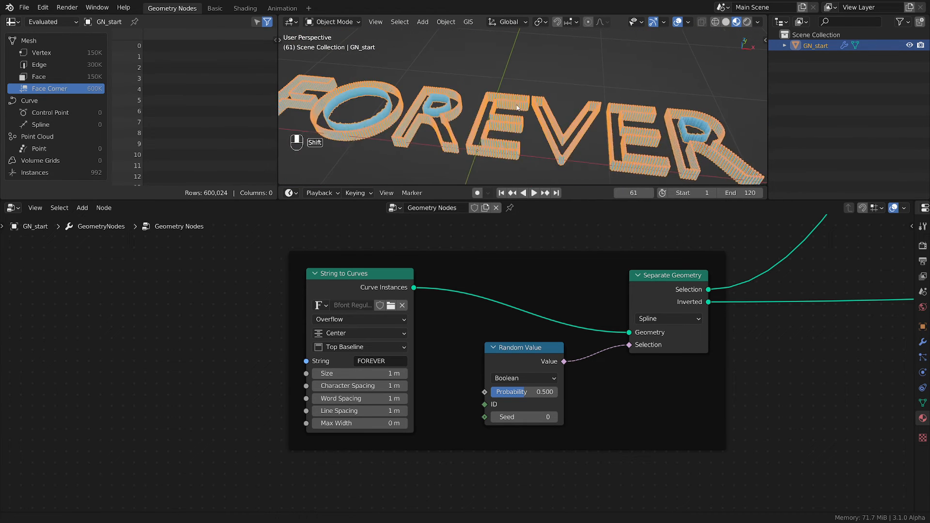
Step: Join the Value, Random Value, Add, Clamp, Scale Instances, Mix, Position and Set Position nodes in one frame and adjust its placement
{"action": "scroll", "coordinate": [591, 320], "scroll_direction": "down", "scroll_amount": 3}
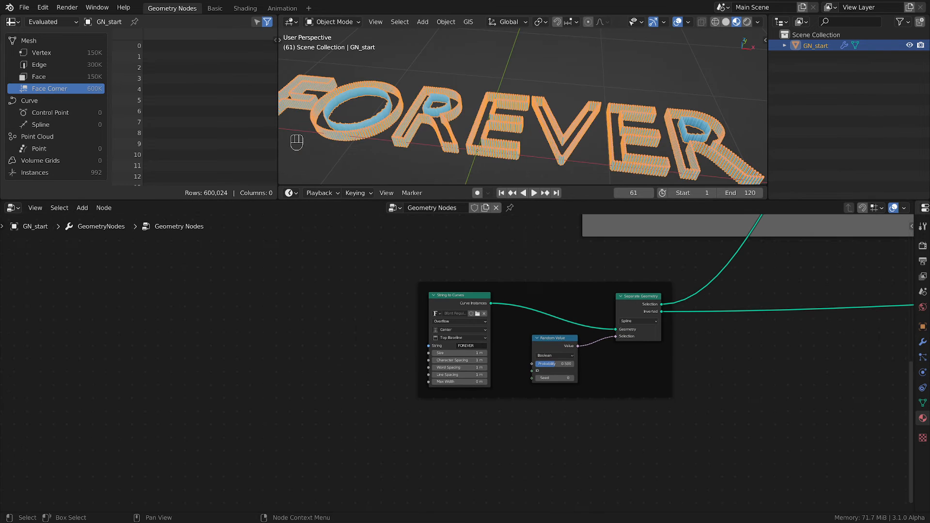
{"action": "scroll", "coordinate": [770, 371], "scroll_direction": "down", "scroll_amount": 2}
{"action": "mouse_move", "coordinate": [872, 323]}
{"action": "middle_mouse_down"}
{"action": "mouse_move", "coordinate": [691, 377]}
{"action": "mouse_move", "coordinate": [461, 368]}
{"action": "middle_mouse_up"}
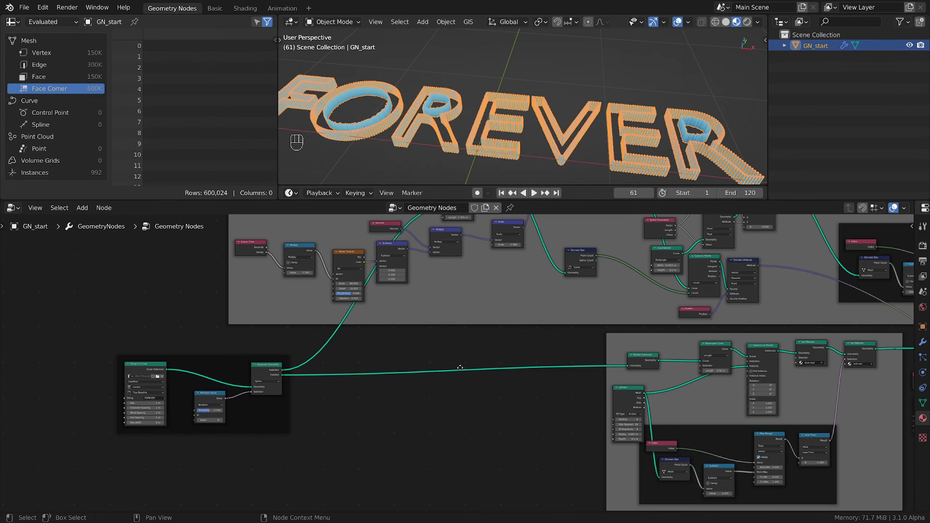
{"action": "middle_click_drag", "start_coordinate": [860, 407], "coordinate": [684, 375]}
{"action": "middle_click_drag", "start_coordinate": [746, 379], "coordinate": [565, 408]}
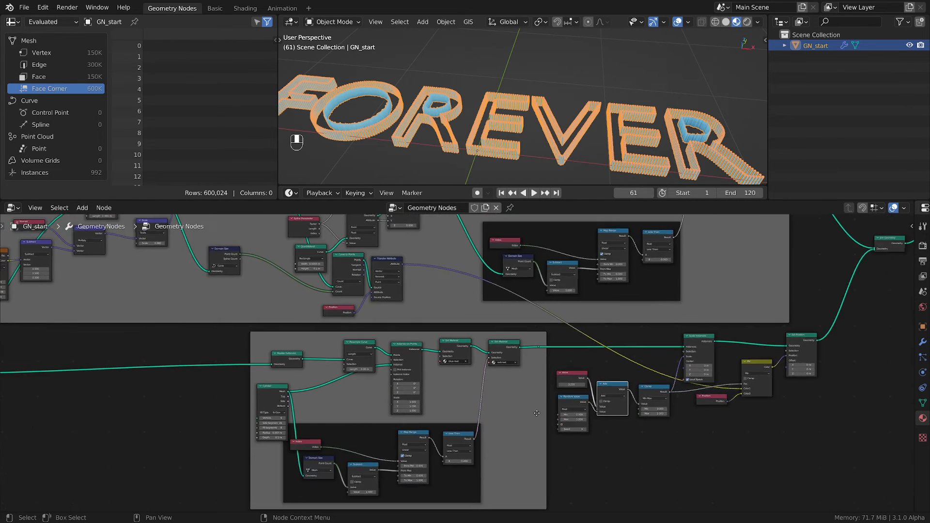
{"action": "scroll", "coordinate": [568, 408], "scroll_direction": "down", "scroll_amount": 1}
{"action": "left_click_drag", "start_coordinate": [801, 426], "coordinate": [573, 351]}
{"action": "key", "text": "ctrl+j"}
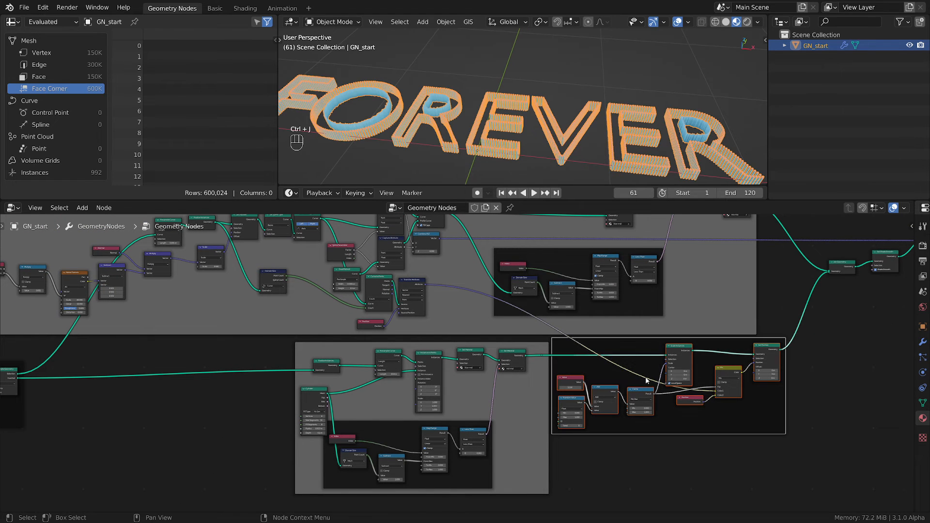
{"action": "left_click_drag", "start_coordinate": [633, 345], "coordinate": [633, 348]}
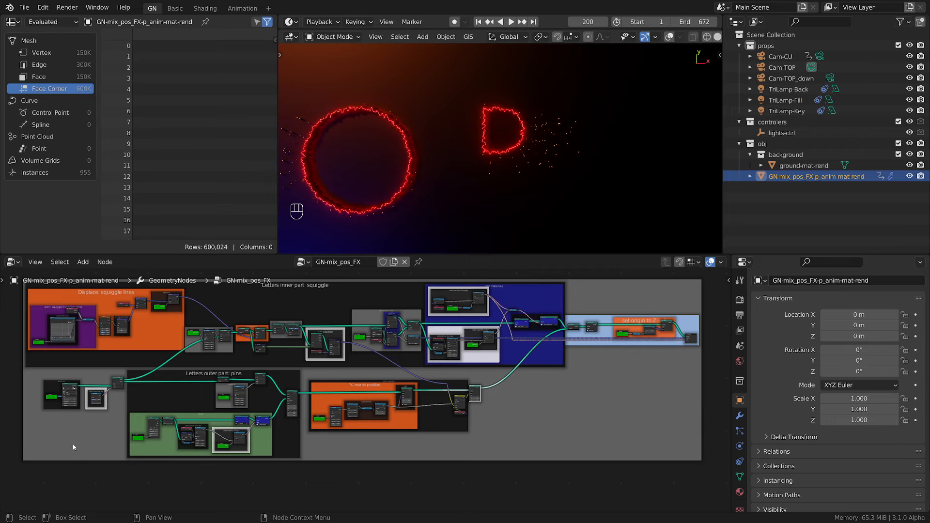
Step: Look over the finished GN-mix_pos_FX node tree, show its modifier inputs, and examine the glowing letters close up
{"action": "scroll", "coordinate": [73, 446], "scroll_direction": "down", "scroll_amount": 2}
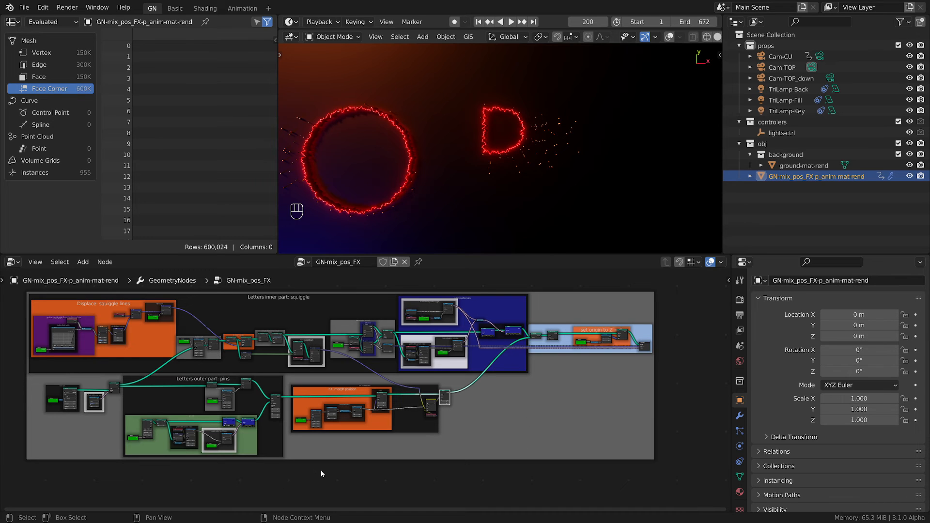
{"action": "left_click", "coordinate": [740, 416]}
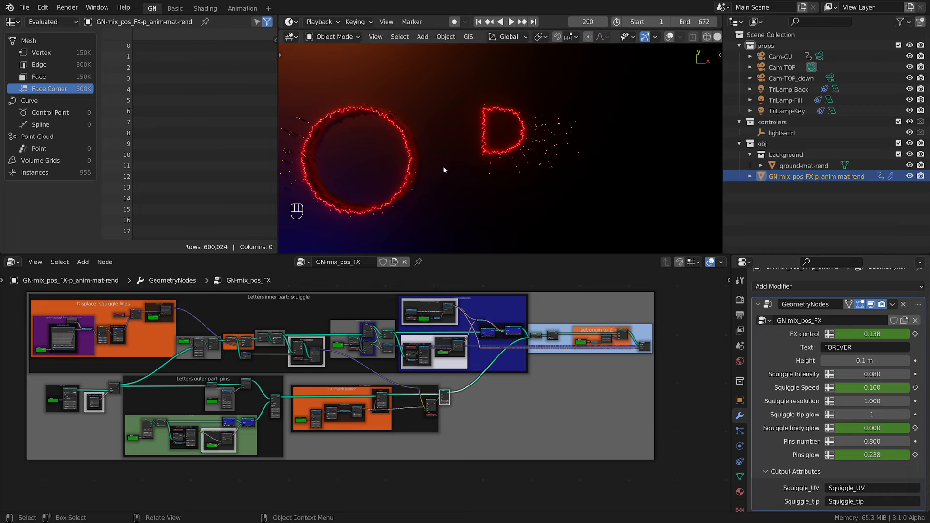
{"action": "scroll", "coordinate": [484, 155], "scroll_direction": "up", "scroll_amount": 3}
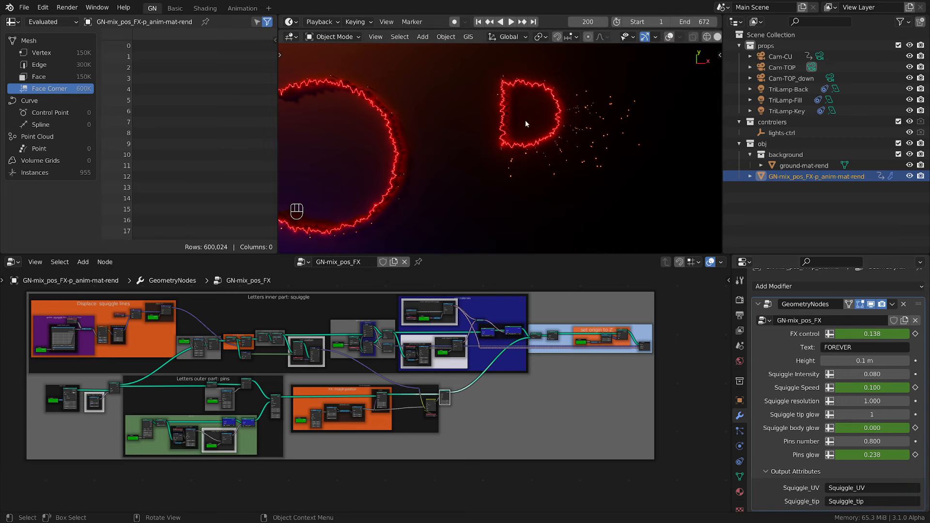
Step: Try Squiggle tip glow at 0 on the letter O and return it to 1
{"action": "middle_click_drag", "start_coordinate": [525, 124], "coordinate": [457, 163]}
{"action": "scroll", "coordinate": [465, 161], "scroll_direction": "up", "scroll_amount": 5}
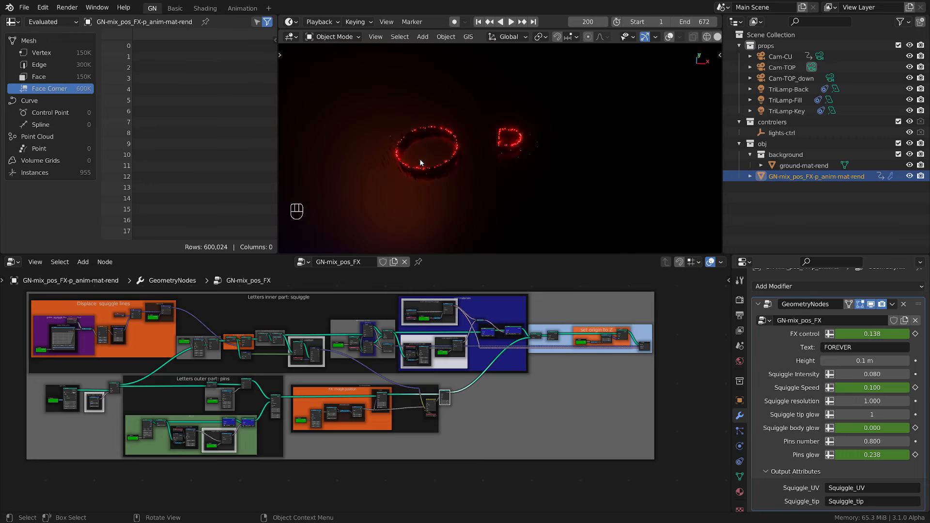
{"action": "scroll", "coordinate": [475, 159], "scroll_direction": "up", "scroll_amount": 5}
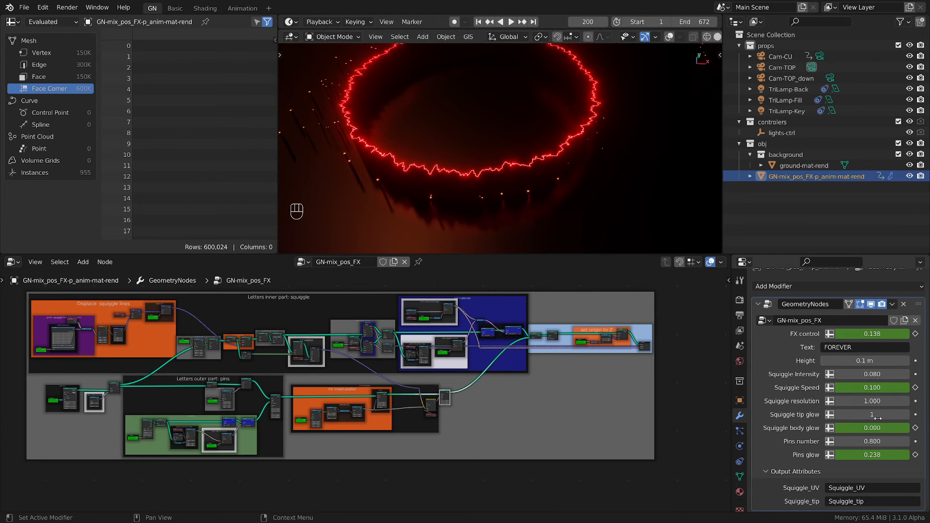
{"action": "scroll", "coordinate": [572, 218], "scroll_direction": "up", "scroll_amount": 1}
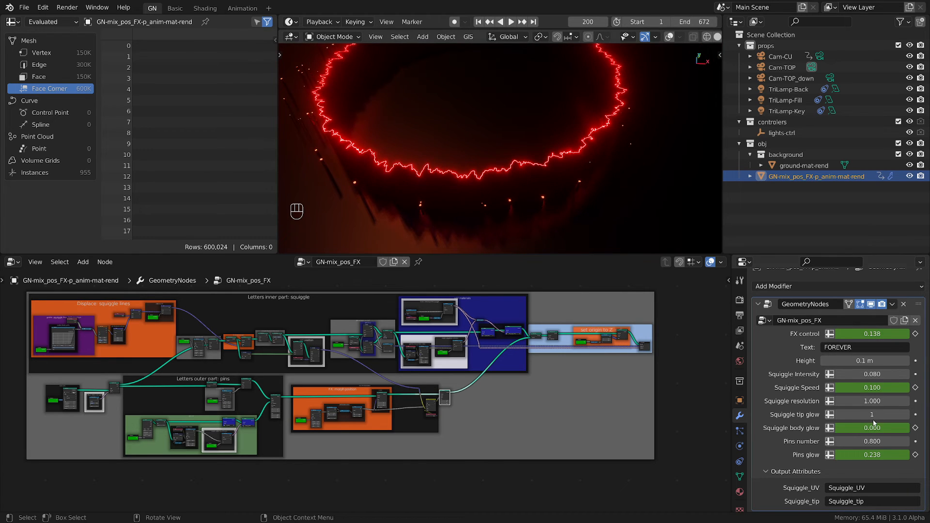
{"action": "left_click", "coordinate": [840, 416]}
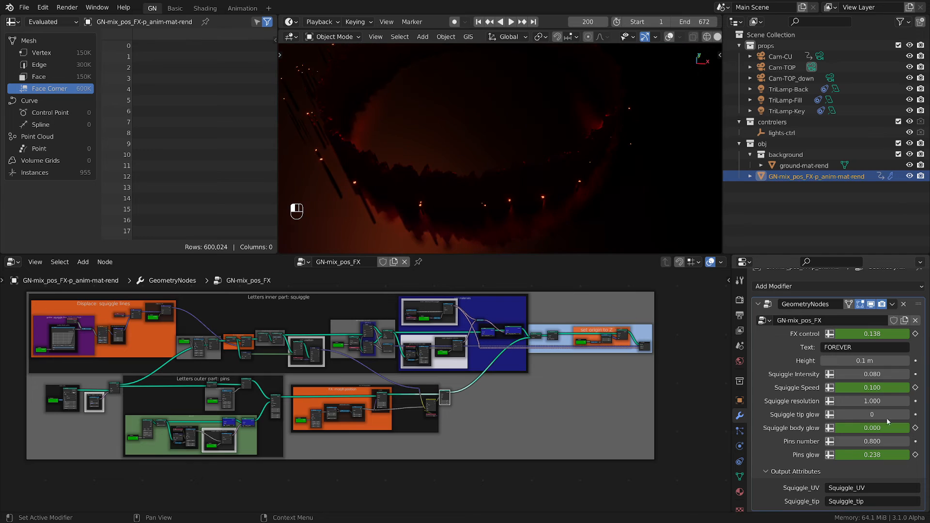
{"action": "left_click", "coordinate": [906, 415]}
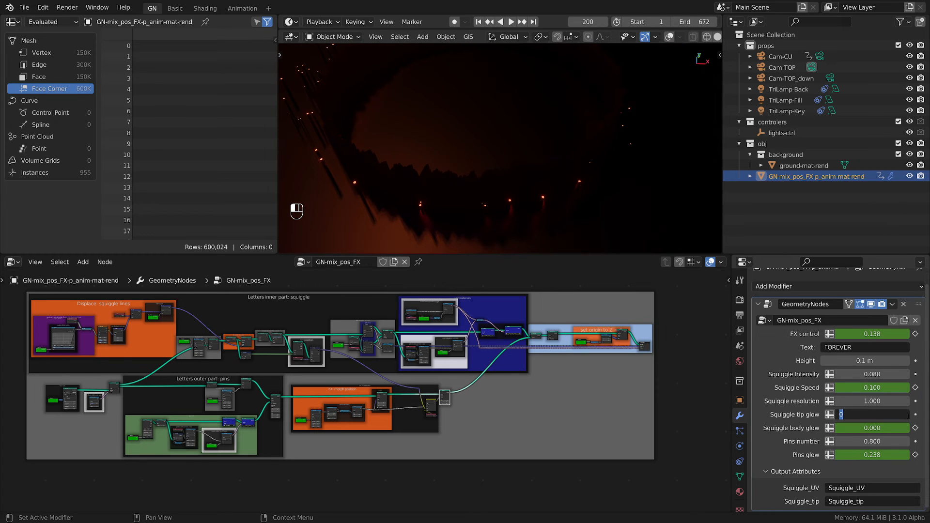
{"action": "key", "text": "Return"}
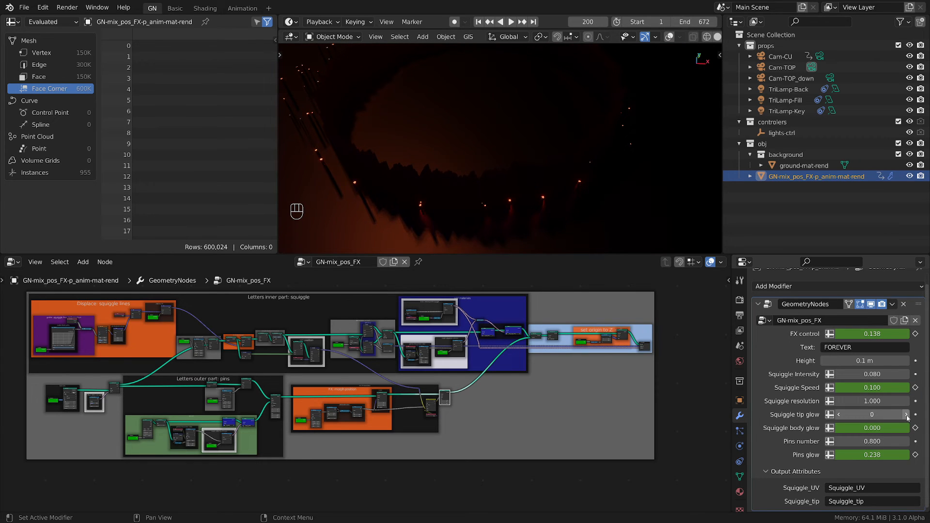
{"action": "left_click", "coordinate": [906, 415]}
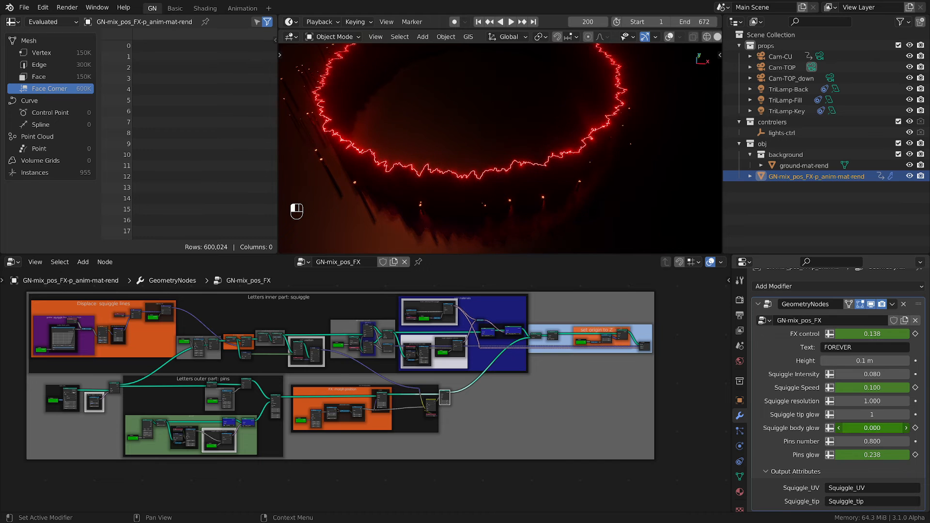
Step: Try Squiggle body glow values of 0.840 and 0.450 on the walls of the letter O
{"action": "key", "text": "BackSpace"}
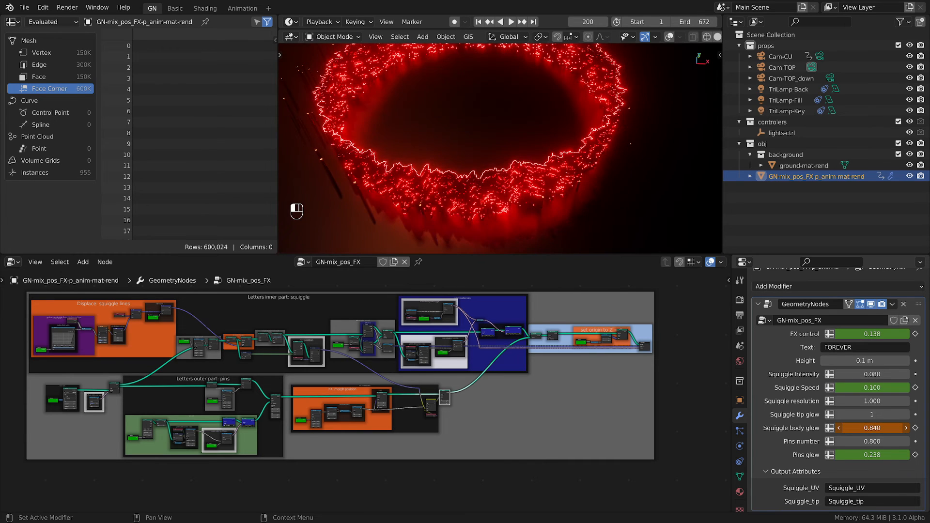
{"action": "key", "text": "ctrl+z"}
{"action": "left_click_drag", "start_coordinate": [872, 429], "coordinate": [895, 429]}
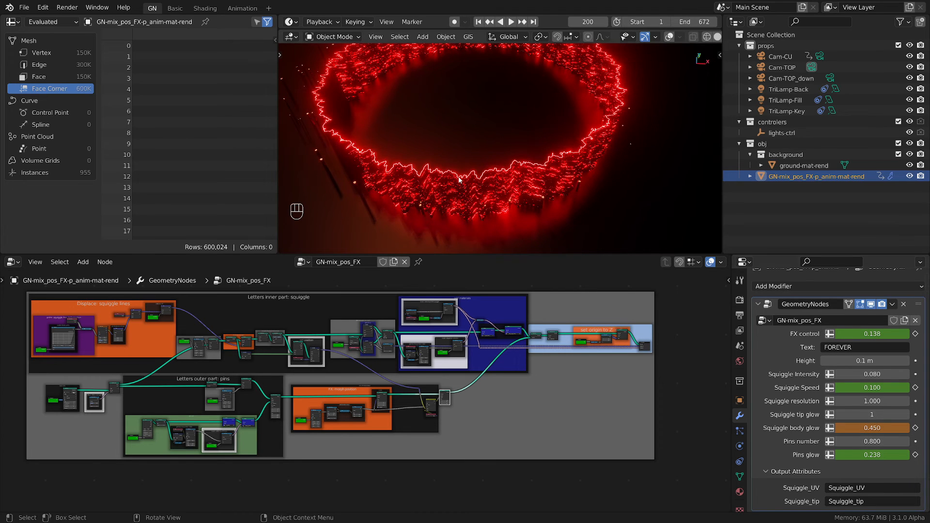
Step: Try a Pins glow of 0.378 on the thin pins beside the letter O
{"action": "scroll", "coordinate": [458, 177], "scroll_direction": "down", "scroll_amount": 5}
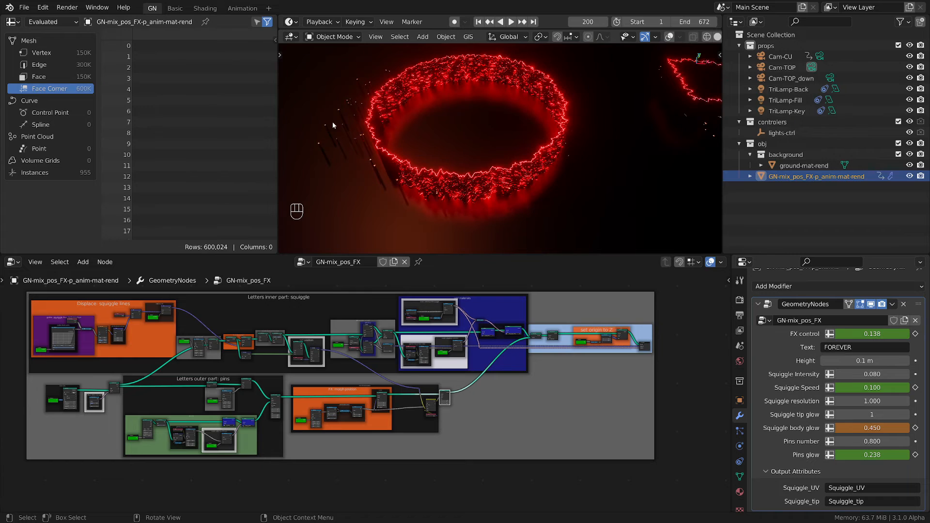
{"action": "scroll", "coordinate": [333, 125], "scroll_direction": "up", "scroll_amount": 4}
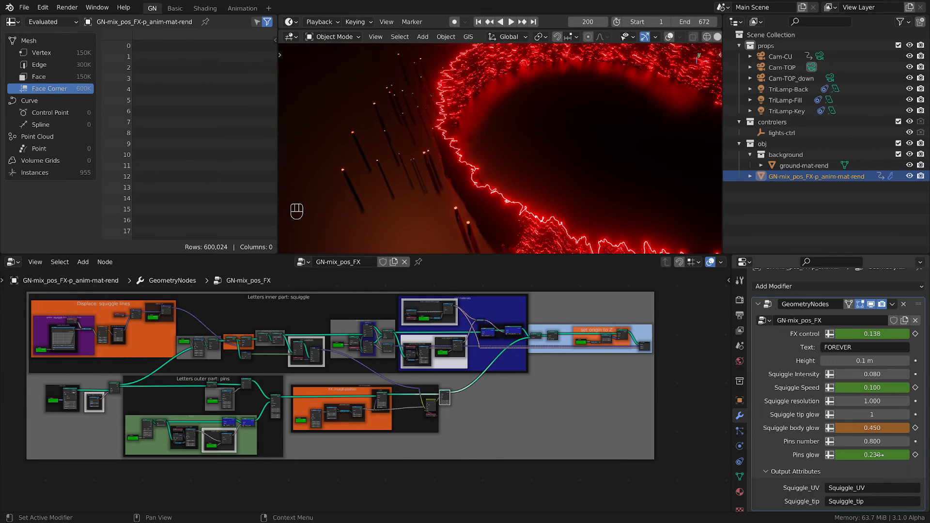
{"action": "scroll", "coordinate": [404, 156], "scroll_direction": "up", "scroll_amount": 4}
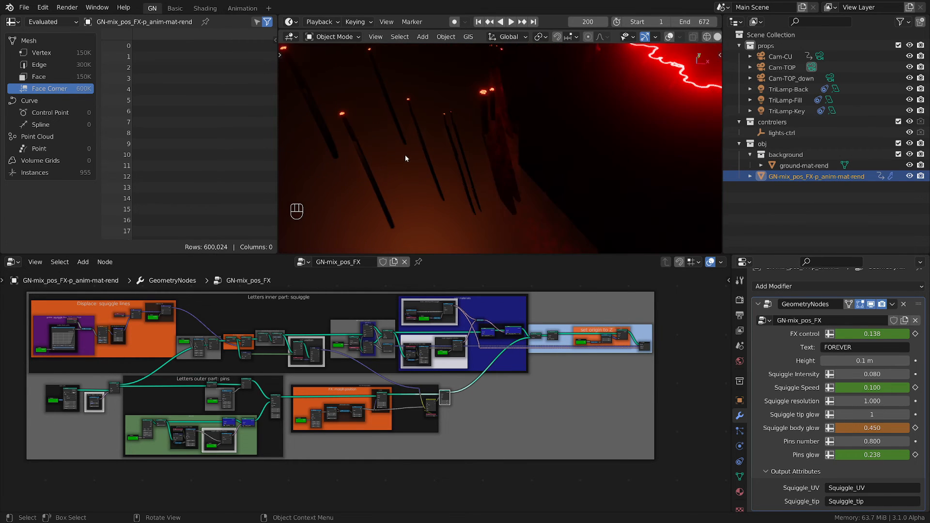
{"action": "left_click_drag", "start_coordinate": [872, 454], "coordinate": [834, 432]}
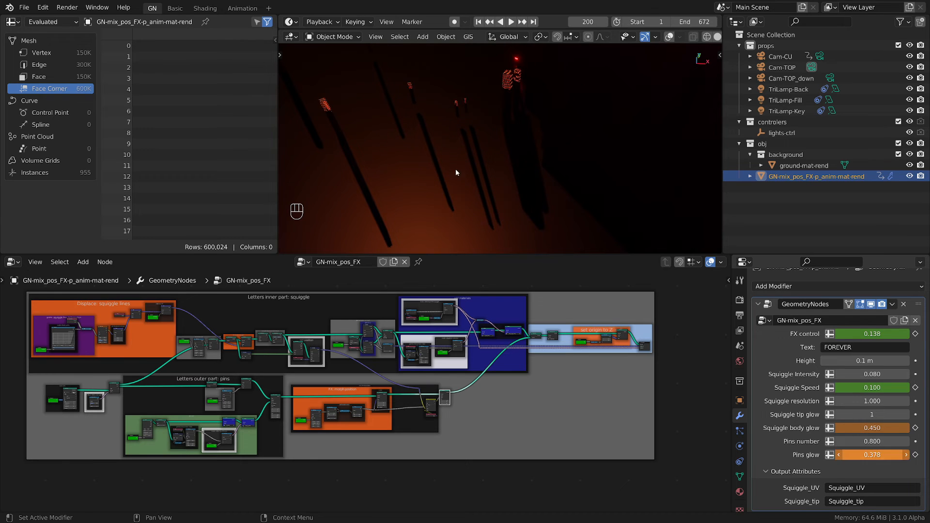
Step: Advance the animation to frame 201 and maximize the node editor
{"action": "key", "text": "Right"}
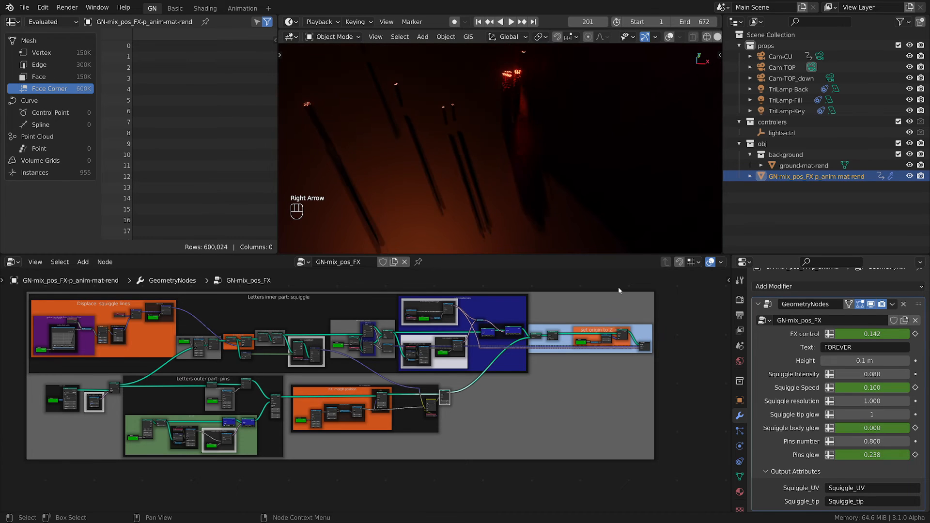
{"action": "scroll", "coordinate": [530, 403], "scroll_direction": "down", "scroll_amount": 1}
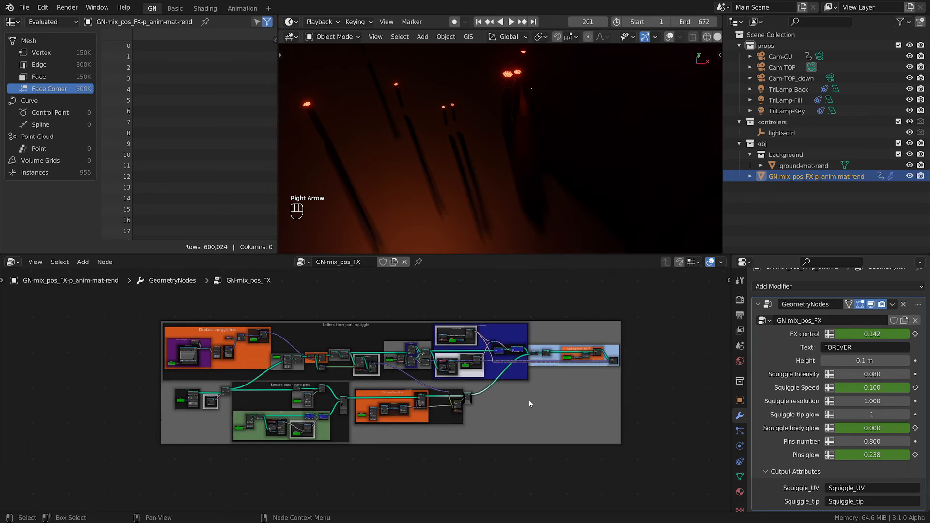
{"action": "key", "text": "ctrl+space"}
Step: Examine the TEXT CTRL frame, the Random Value mask for the letters' inner part and the Separate Geometry node
{"action": "scroll", "coordinate": [235, 205], "scroll_direction": "up", "scroll_amount": 7}
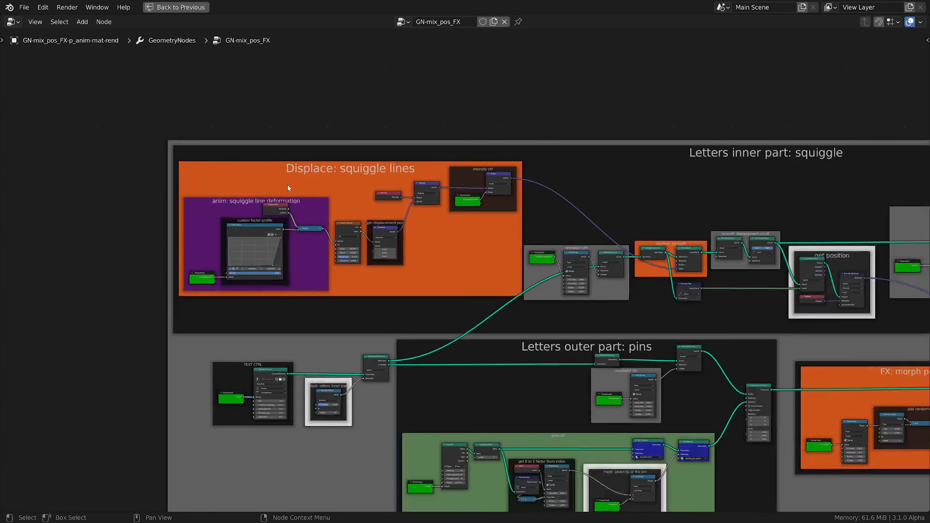
{"action": "scroll", "coordinate": [370, 414], "scroll_direction": "up", "scroll_amount": 3}
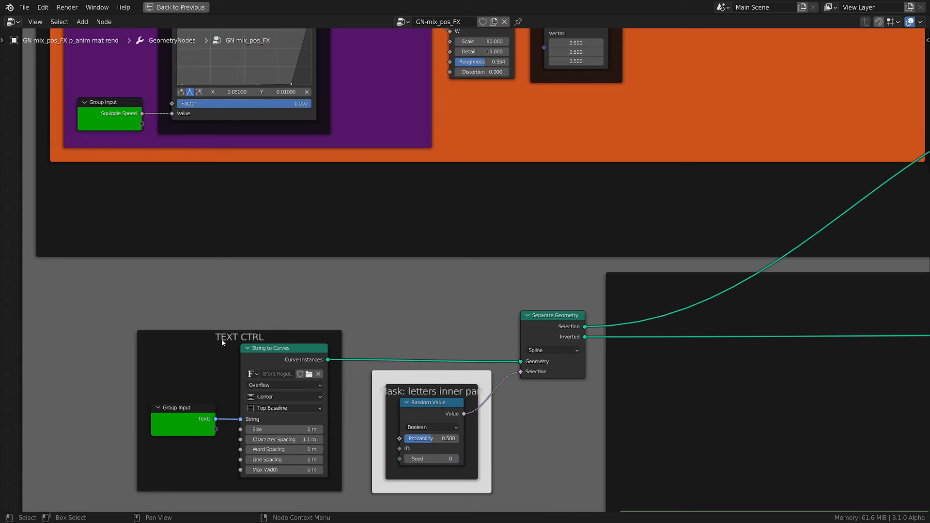
{"action": "left_click", "coordinate": [223, 342]}
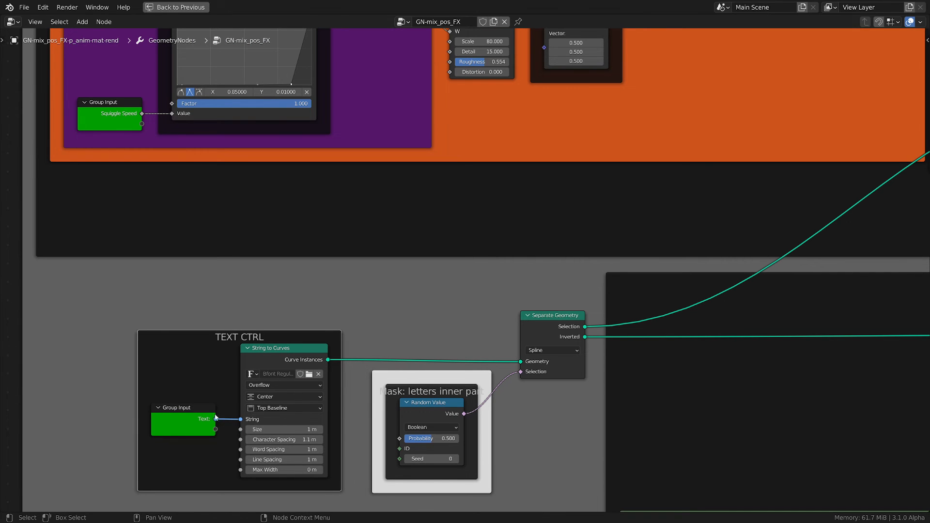
{"action": "scroll", "coordinate": [489, 412], "scroll_direction": "down", "scroll_amount": 2}
{"action": "scroll", "coordinate": [468, 407], "scroll_direction": "up", "scroll_amount": 2}
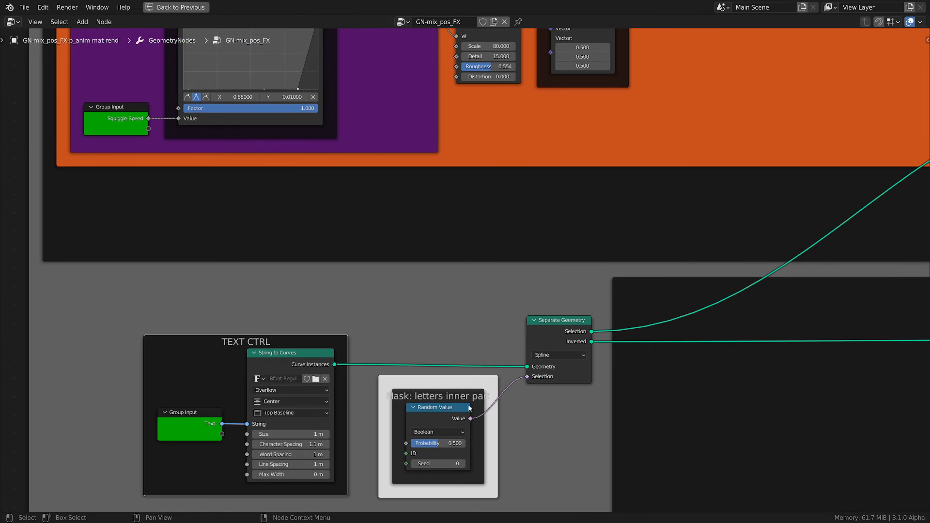
{"action": "scroll", "coordinate": [582, 356], "scroll_direction": "down", "scroll_amount": 2}
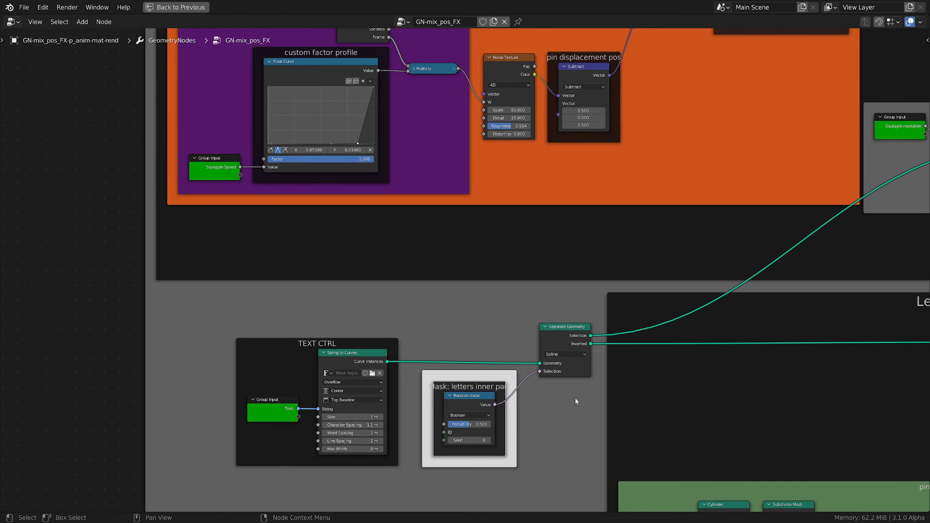
{"action": "scroll", "coordinate": [576, 401], "scroll_direction": "up", "scroll_amount": 2}
{"action": "scroll", "coordinate": [639, 380], "scroll_direction": "down", "scroll_amount": 3}
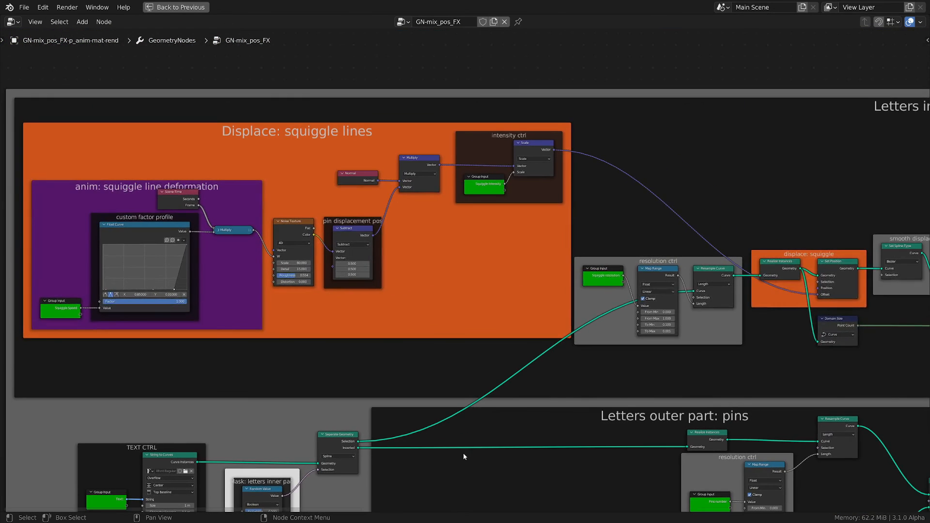
Step: Examine the Resample Curve node in the resolution ctrl frame and the Realize Instances and Set Position nodes in the displace: squiggle frame
{"action": "middle_click_drag", "start_coordinate": [581, 391], "coordinate": [510, 438]}
{"action": "scroll", "coordinate": [575, 390], "scroll_direction": "up", "scroll_amount": 2}
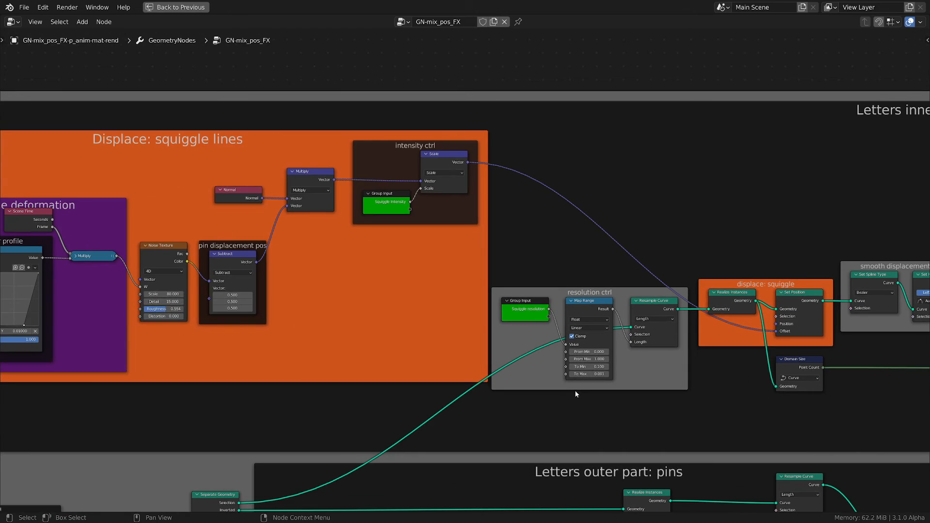
{"action": "scroll", "coordinate": [622, 386], "scroll_direction": "down", "scroll_amount": 2}
{"action": "middle_click_drag", "start_coordinate": [651, 383], "coordinate": [599, 390]}
{"action": "scroll", "coordinate": [599, 393], "scroll_direction": "up", "scroll_amount": 2}
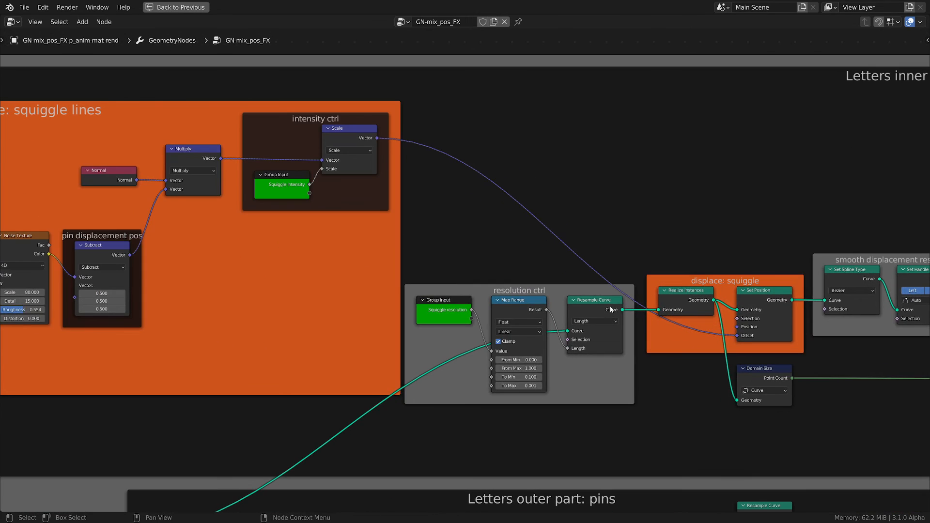
{"action": "scroll", "coordinate": [578, 389], "scroll_direction": "up", "scroll_amount": 2}
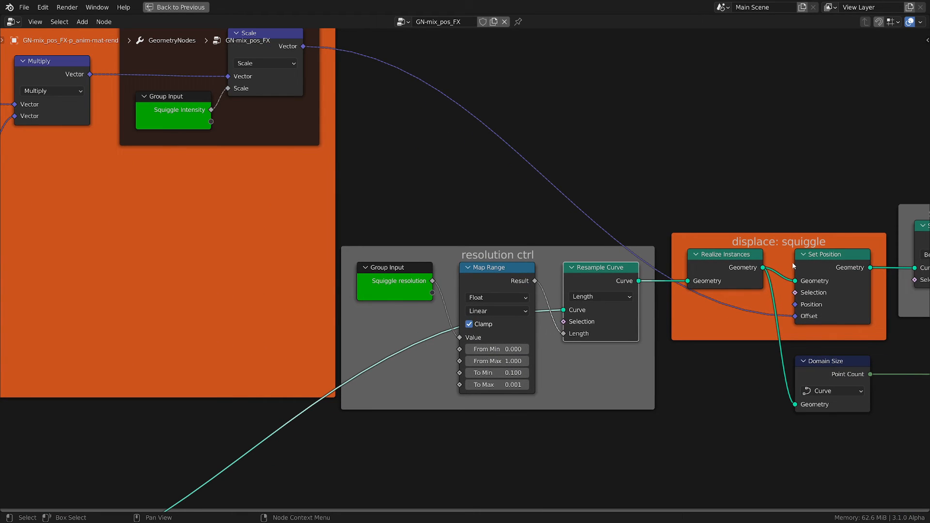
{"action": "left_click", "coordinate": [779, 244]}
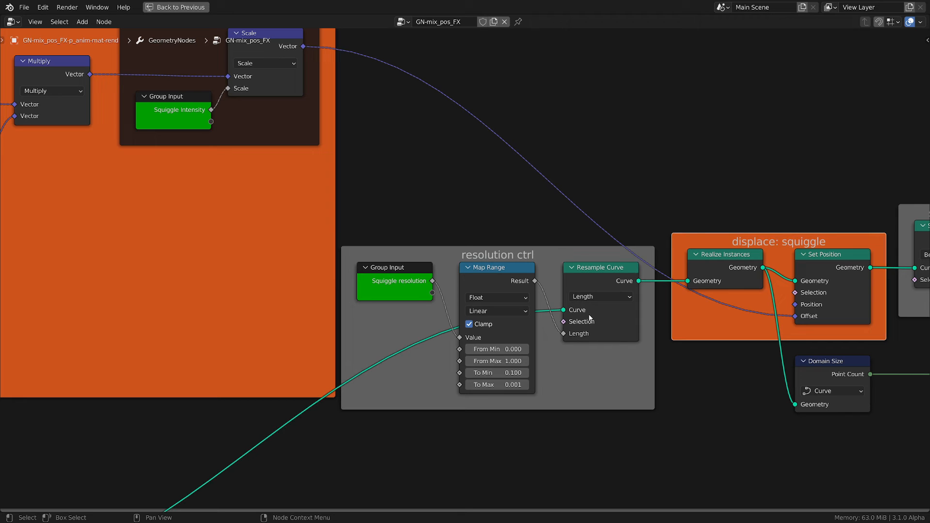
{"action": "left_click", "coordinate": [722, 255]}
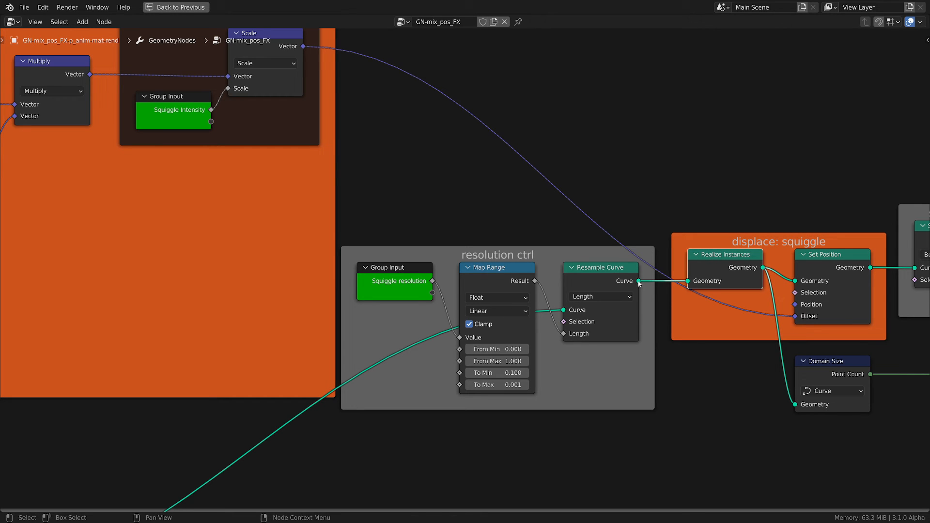
{"action": "mouse_move", "coordinate": [640, 283]}
{"action": "left_click", "coordinate": [831, 262]}
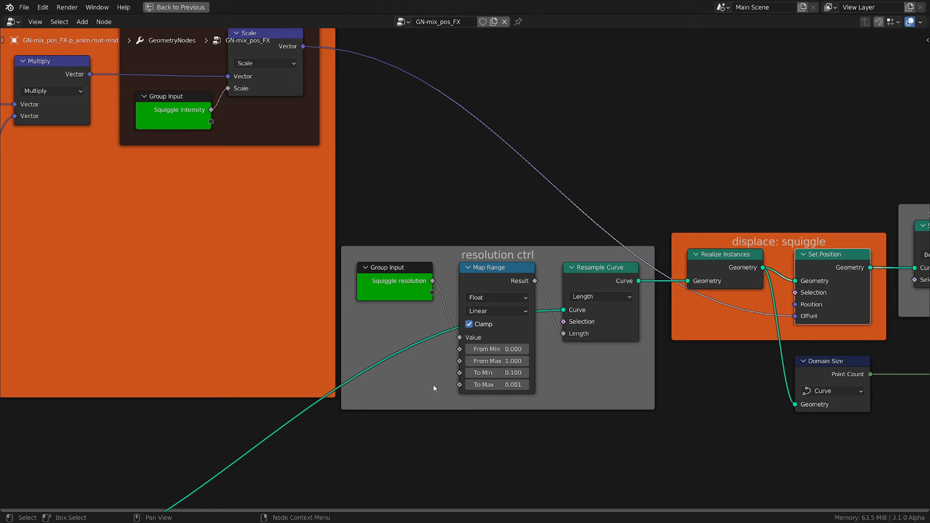
Step: Examine the Squiggle resolution group input and the Map Range settings that control the Resample Curve length
{"action": "left_click", "coordinate": [399, 279]}
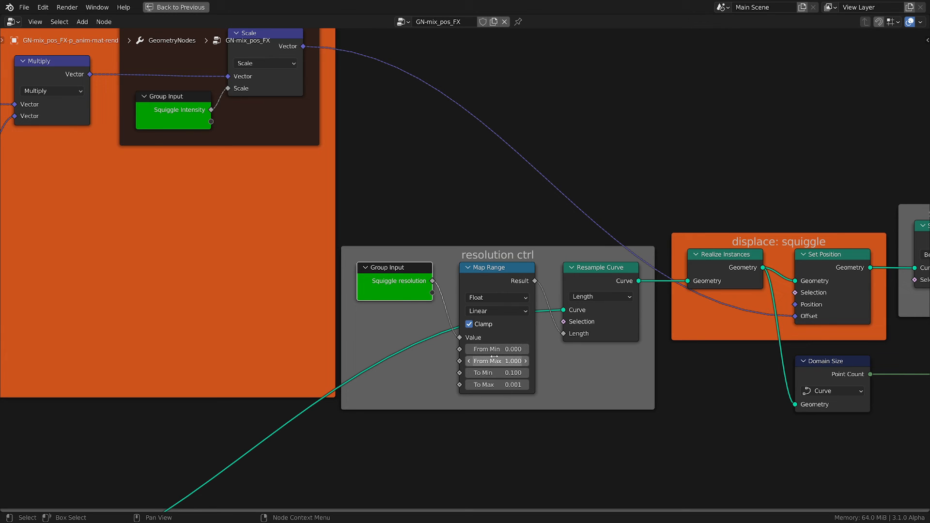
{"action": "left_click", "coordinate": [502, 275]}
{"action": "scroll", "coordinate": [543, 410], "scroll_direction": "up", "scroll_amount": 2}
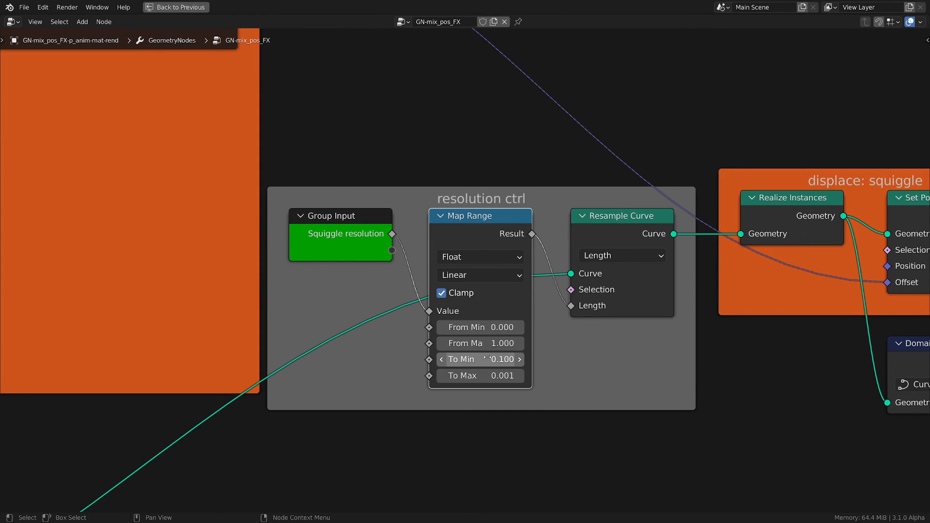
Step: Examine the Displace: squiggle lines frame, focusing on its 4D Noise Texture and the Subtract node that pins the displacement position
{"action": "scroll", "coordinate": [476, 281], "scroll_direction": "down", "scroll_amount": 8}
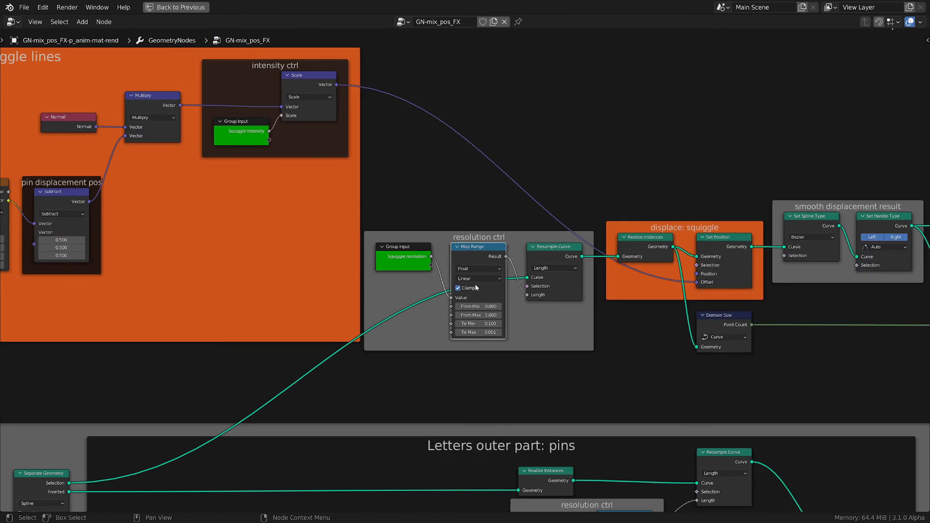
{"action": "mouse_move", "coordinate": [253, 218]}
{"action": "middle_mouse_down"}
{"action": "mouse_move", "coordinate": [620, 268]}
{"action": "mouse_move", "coordinate": [716, 261]}
{"action": "mouse_move", "coordinate": [671, 266]}
{"action": "middle_mouse_up"}
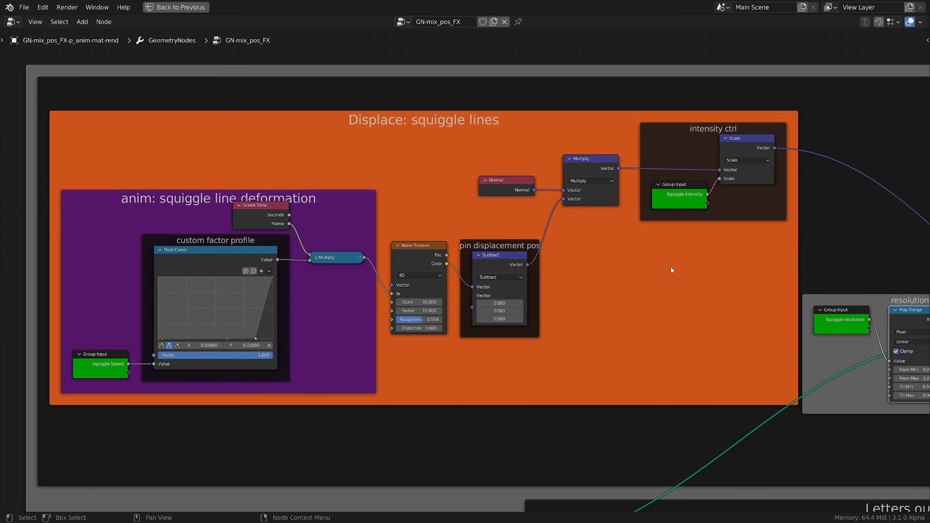
{"action": "scroll", "coordinate": [662, 223], "scroll_direction": "up", "scroll_amount": 1}
{"action": "left_click", "coordinate": [390, 257]}
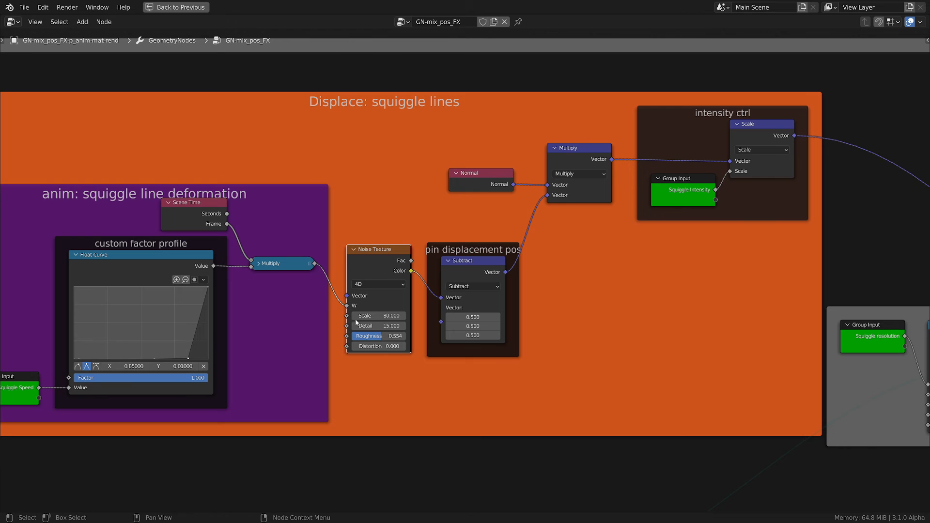
{"action": "scroll", "coordinate": [472, 357], "scroll_direction": "up", "scroll_amount": 2}
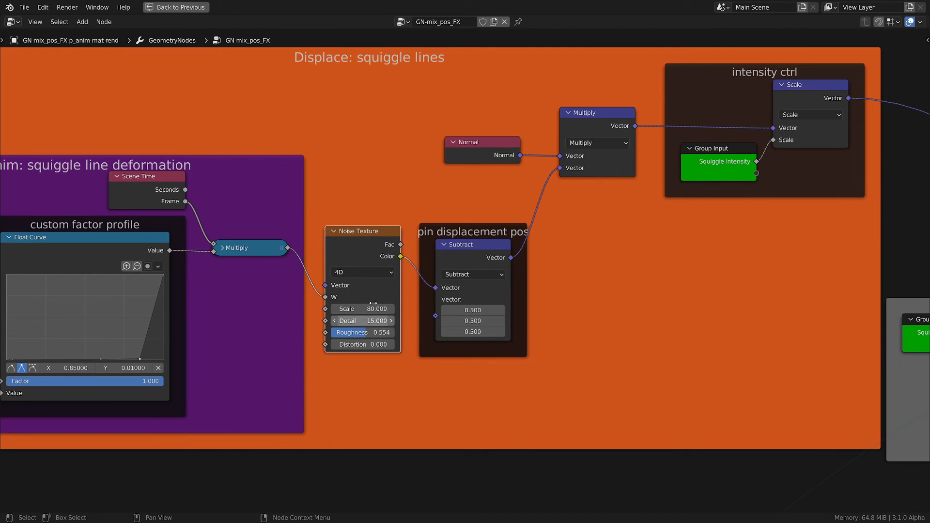
{"action": "left_click", "coordinate": [486, 245]}
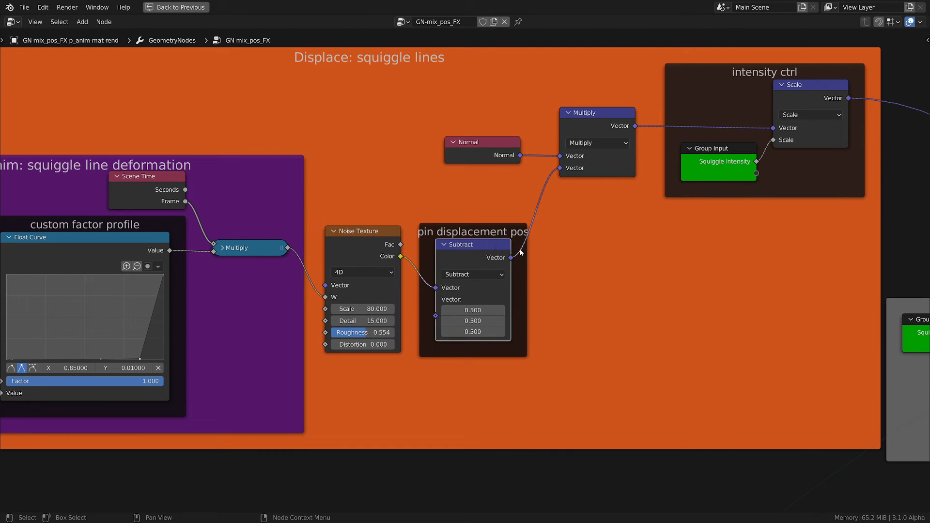
{"action": "scroll", "coordinate": [542, 247], "scroll_direction": "down", "scroll_amount": 1}
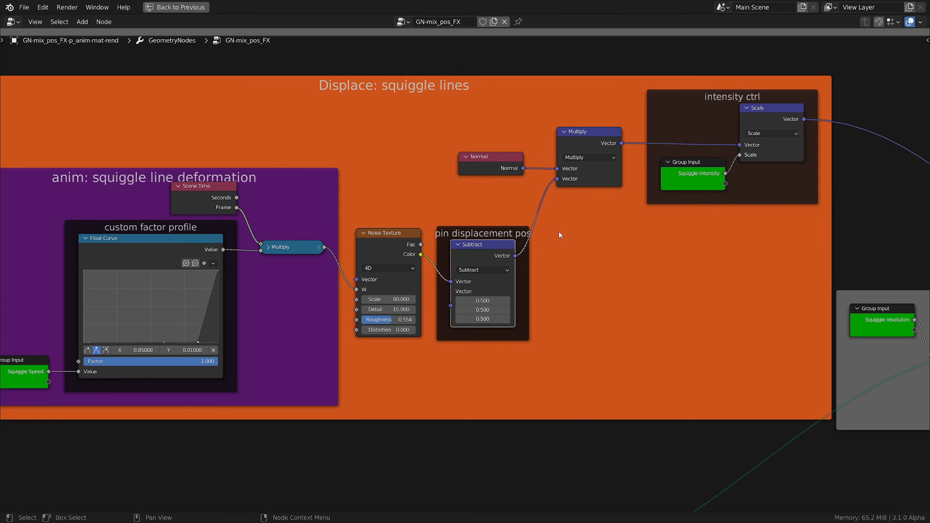
Step: Examine how the Normal is multiplied by the pinned noise and scaled by Squiggle Intensity in the intensity ctrl frame
{"action": "middle_click_drag", "start_coordinate": [576, 249], "coordinate": [565, 280]}
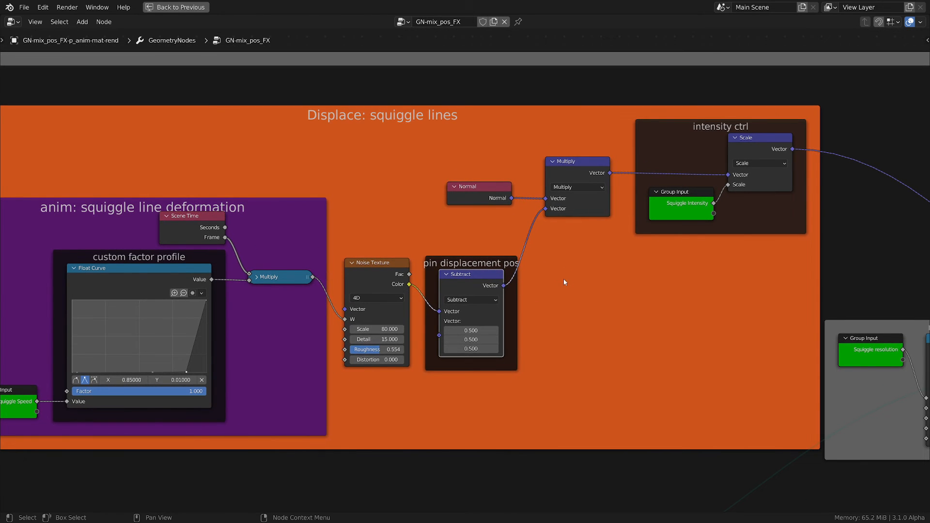
{"action": "middle_click_drag", "start_coordinate": [614, 243], "coordinate": [559, 282]}
{"action": "scroll", "coordinate": [424, 219], "scroll_direction": "up", "scroll_amount": 1}
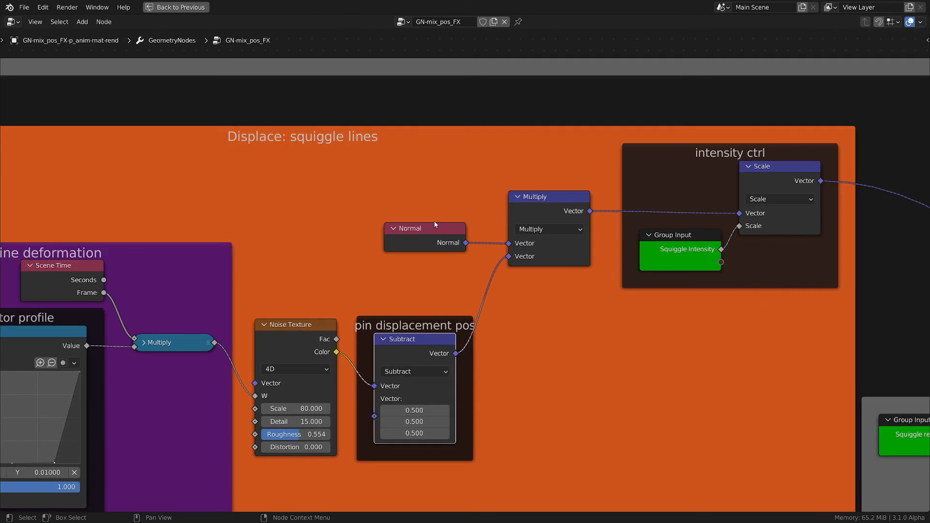
{"action": "left_click", "coordinate": [777, 167]}
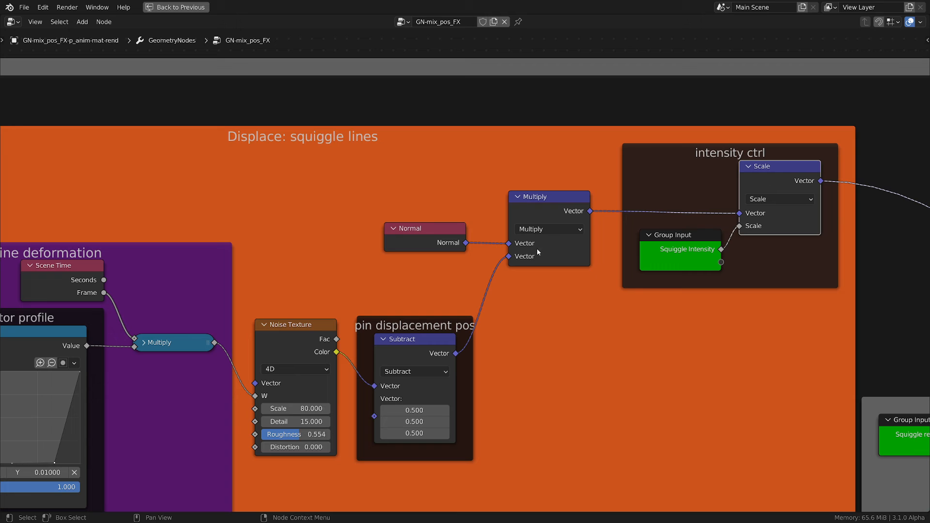
{"action": "scroll", "coordinate": [713, 349], "scroll_direction": "down", "scroll_amount": 1}
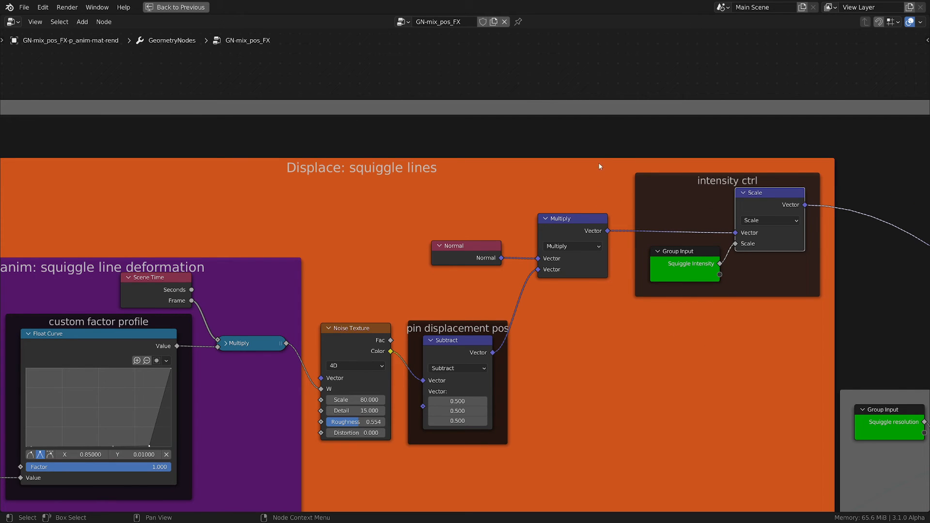
{"action": "scroll", "coordinate": [681, 264], "scroll_direction": "down", "scroll_amount": 1}
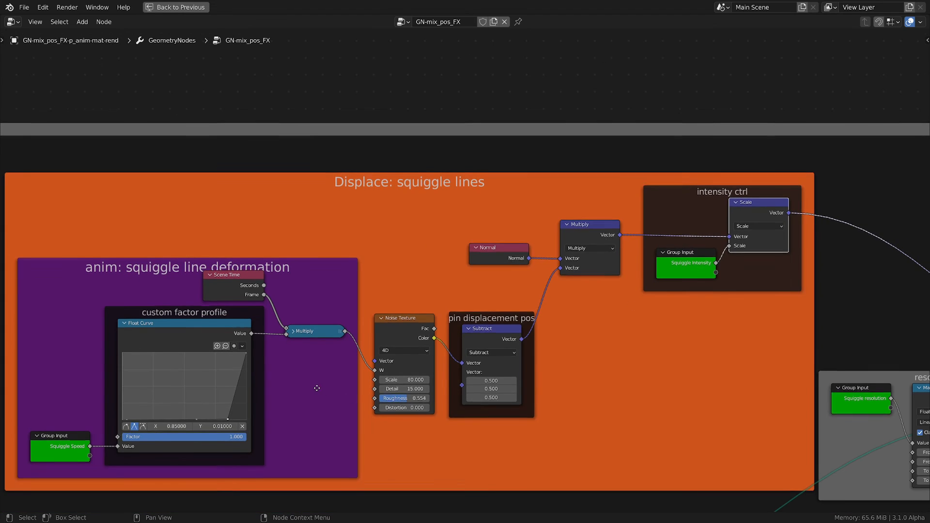
Step: Examine the anim: squiggle line deformation frame, including its Multiply node, the Float Curve's clipping options and the Squiggle Speed input
{"action": "middle_click_drag", "start_coordinate": [315, 388], "coordinate": [546, 348]}
{"action": "scroll", "coordinate": [553, 299], "scroll_direction": "up", "scroll_amount": 2}
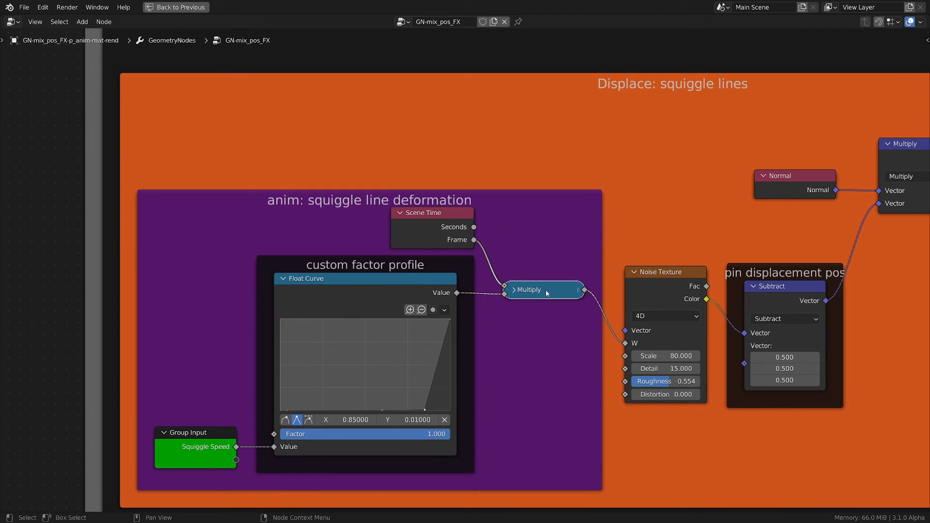
{"action": "left_click_drag", "start_coordinate": [545, 290], "coordinate": [489, 343]}
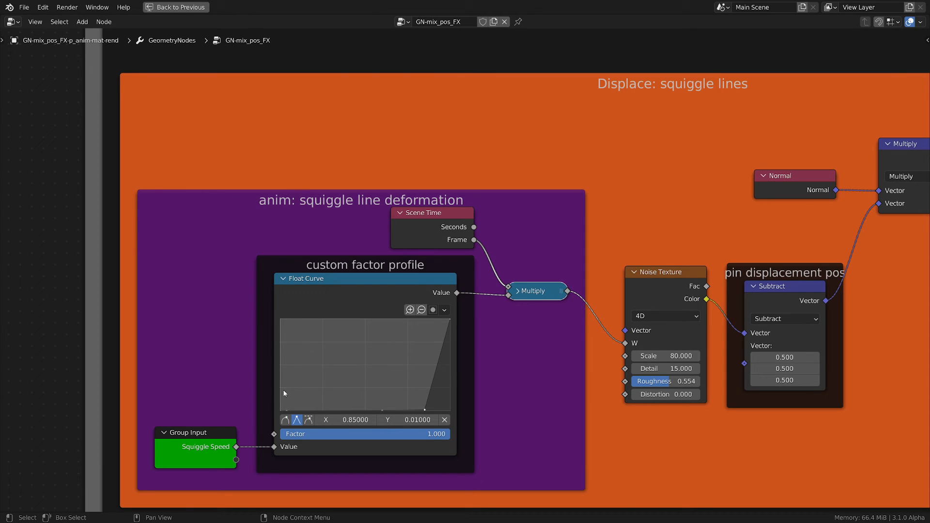
{"action": "left_click", "coordinate": [434, 310]}
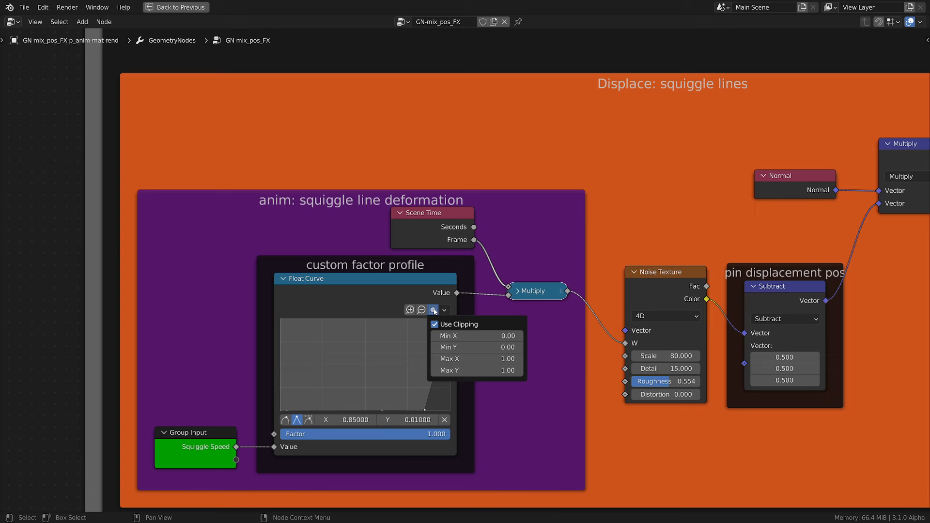
{"action": "left_click", "coordinate": [193, 452]}
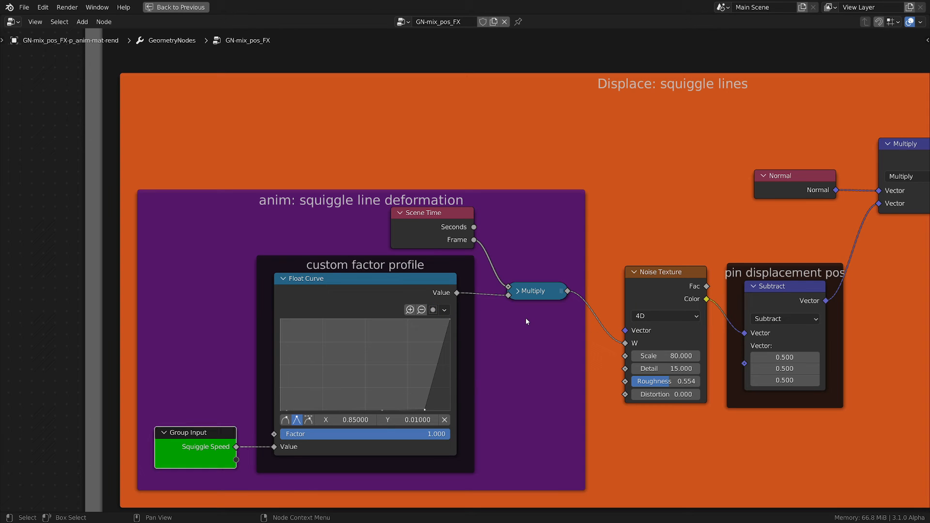
Step: Check the Squiggle Speed value in the object's GeometryNodes modifier against the Squiggle Speed group input, and return to the enlarged node editor
{"action": "key", "text": "ctrl+space"}
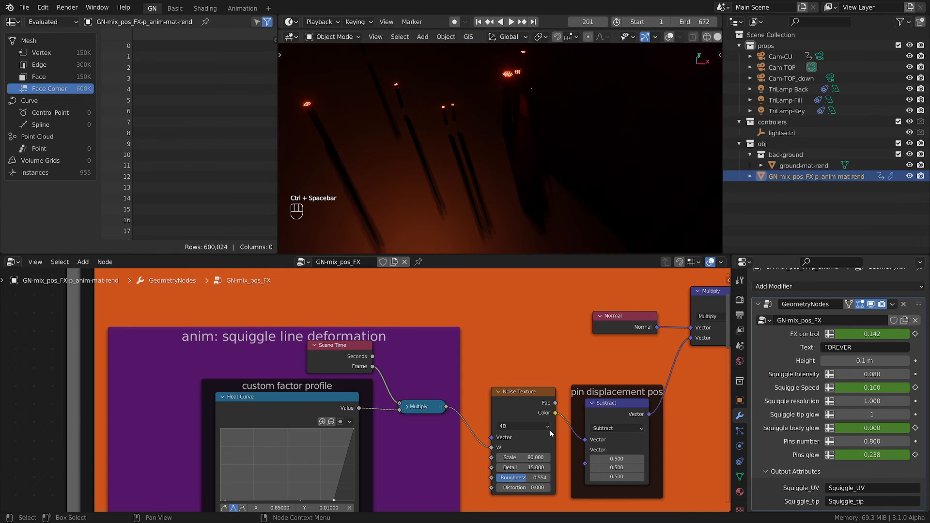
{"action": "middle_click_drag", "start_coordinate": [503, 427], "coordinate": [537, 308]}
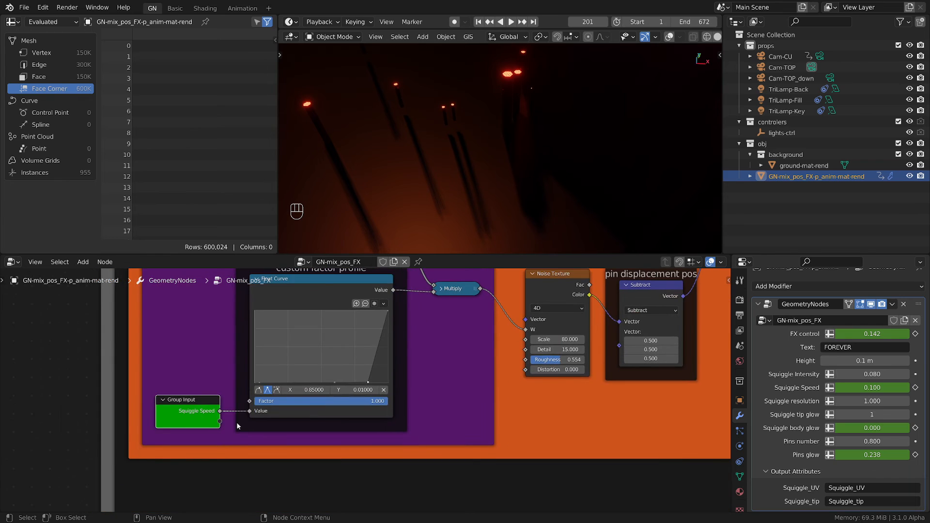
{"action": "scroll", "coordinate": [195, 415], "scroll_direction": "up", "scroll_amount": 3}
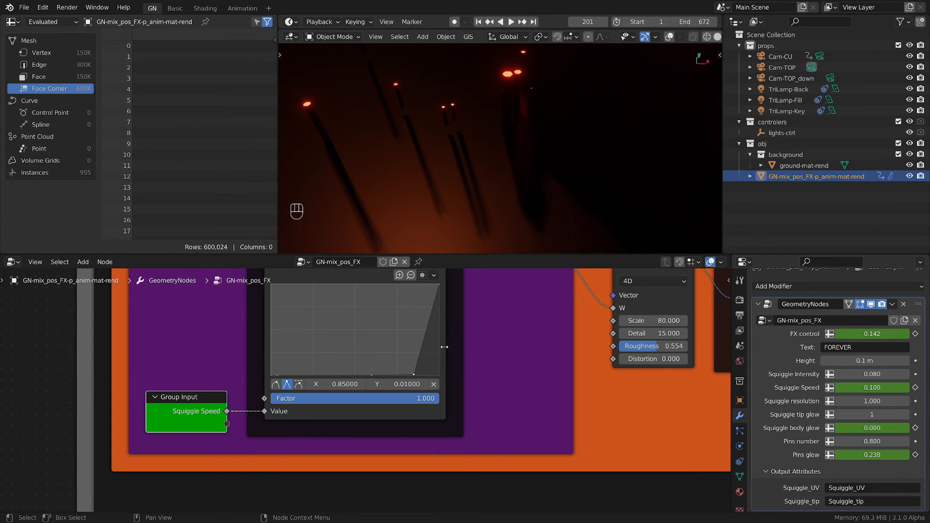
{"action": "key", "text": "ctrl+space"}
{"action": "scroll", "coordinate": [452, 228], "scroll_direction": "up", "scroll_amount": 2}
{"action": "middle_click_drag", "start_coordinate": [476, 204], "coordinate": [440, 213]}
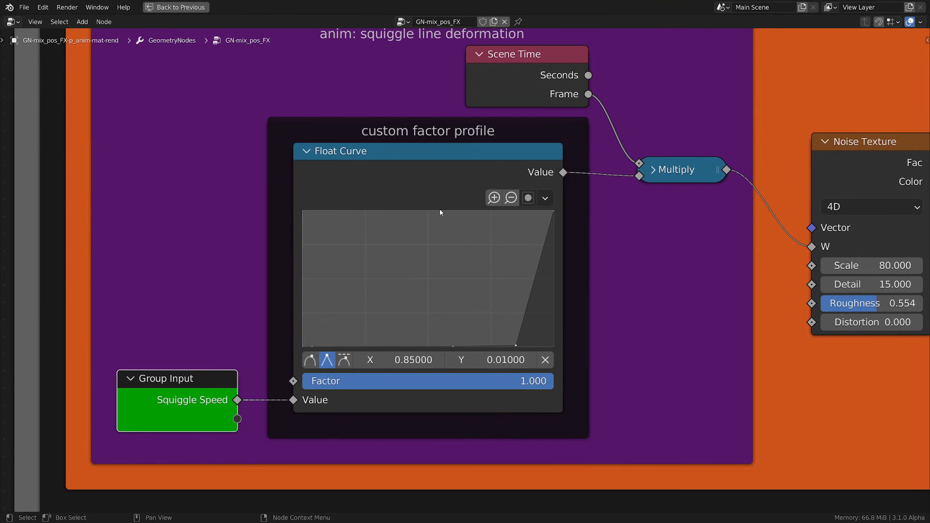
Step: Inspect the X and Y values of the control points on the Float Curve in the custom factor profile frame
{"action": "left_click", "coordinate": [434, 168]}
{"action": "scroll", "coordinate": [405, 376], "scroll_direction": "up", "scroll_amount": 1}
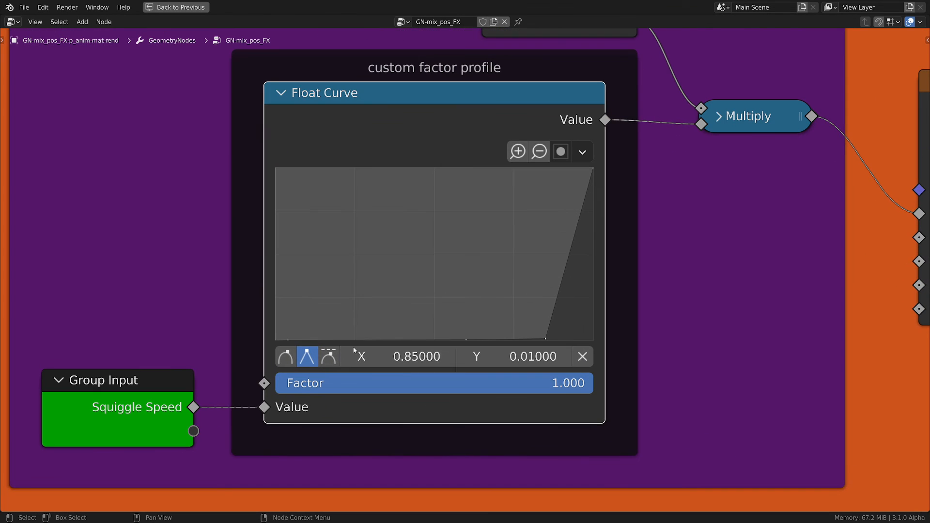
{"action": "left_click", "coordinate": [288, 339]}
{"action": "left_click", "coordinate": [465, 339]}
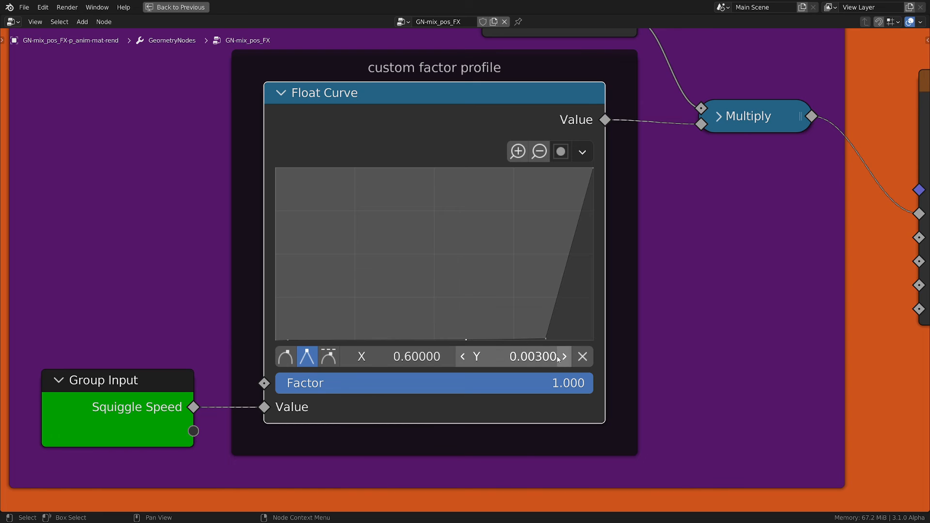
{"action": "left_click", "coordinate": [546, 339]}
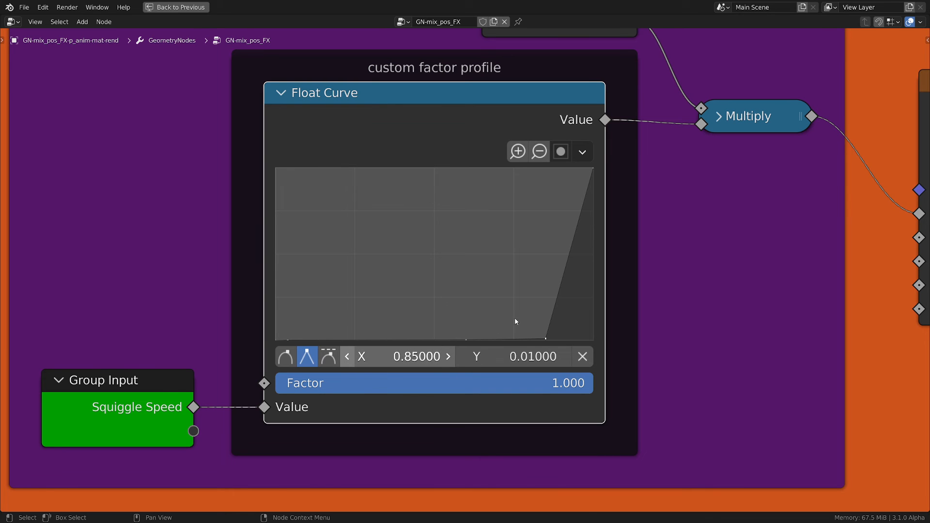
{"action": "scroll", "coordinate": [629, 177], "scroll_direction": "down", "scroll_amount": 4}
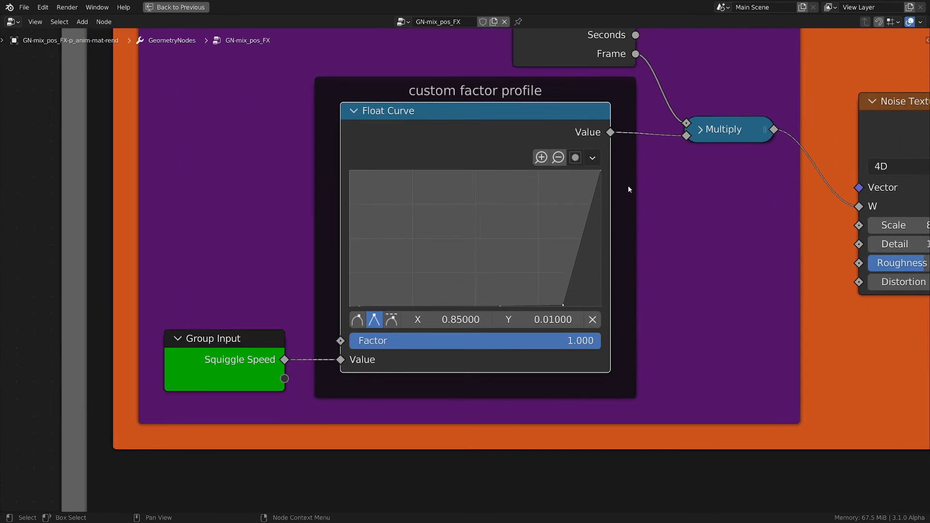
{"action": "scroll", "coordinate": [629, 251], "scroll_direction": "up", "scroll_amount": 2}
{"action": "scroll", "coordinate": [591, 262], "scroll_direction": "up", "scroll_amount": 1}
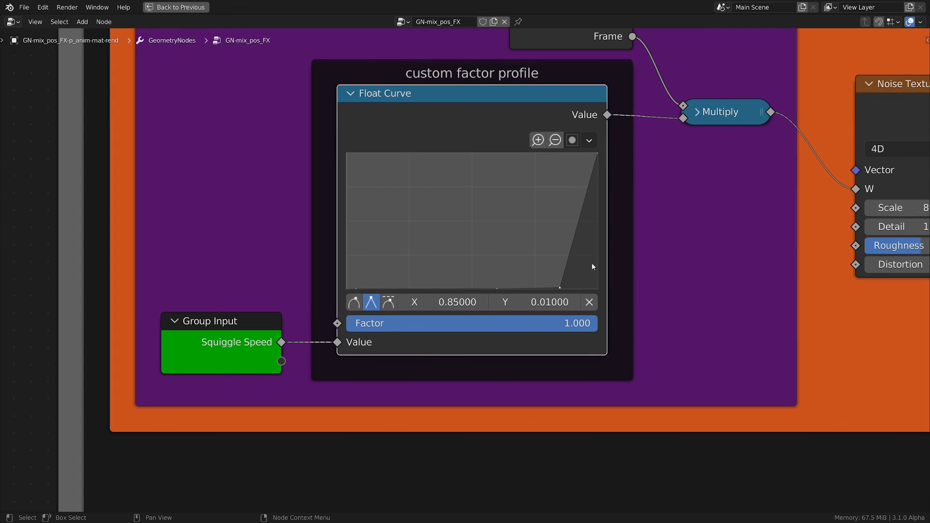
{"action": "scroll", "coordinate": [443, 264], "scroll_direction": "up", "scroll_amount": 2}
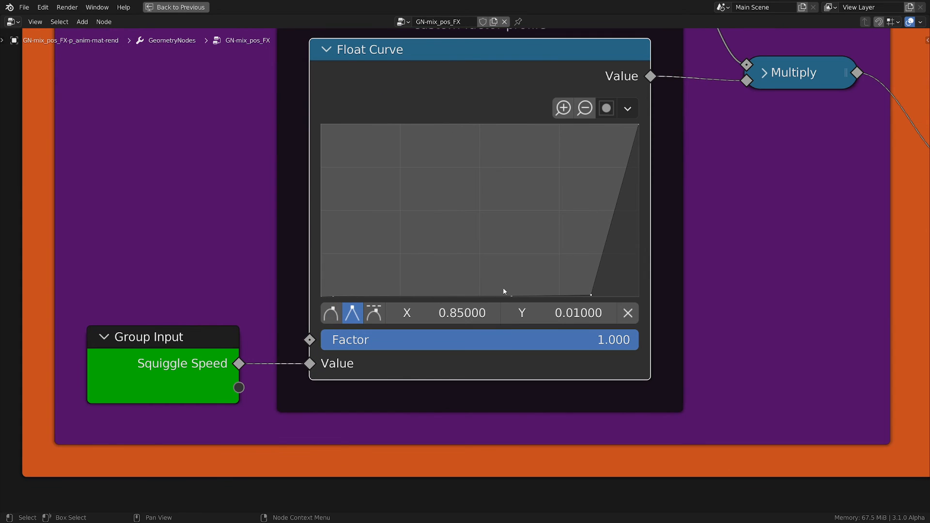
Step: Inspect the Float Curve's first low control point and how the curve value times Frame drives the Noise Texture's W input
{"action": "scroll", "coordinate": [724, 262], "scroll_direction": "down", "scroll_amount": 3}
{"action": "middle_click_drag", "start_coordinate": [818, 252], "coordinate": [575, 310]}
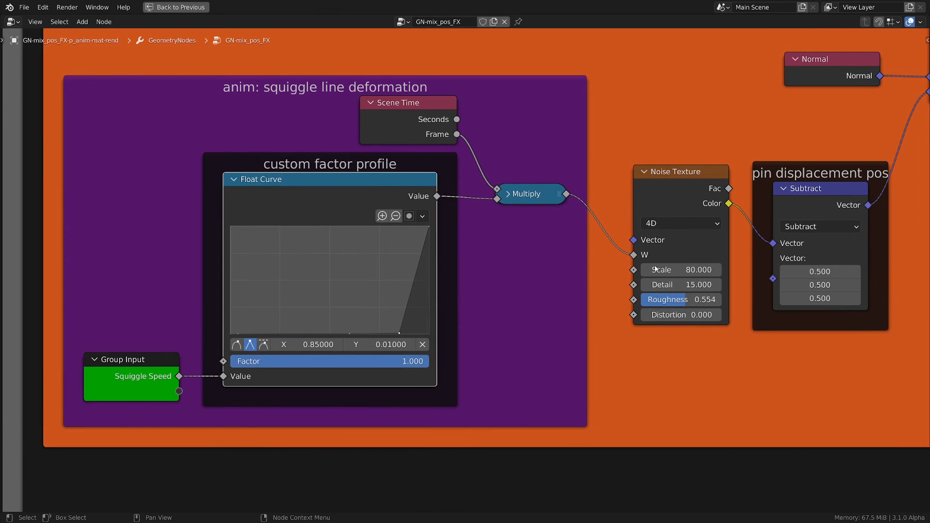
{"action": "scroll", "coordinate": [645, 257], "scroll_direction": "up", "scroll_amount": 1}
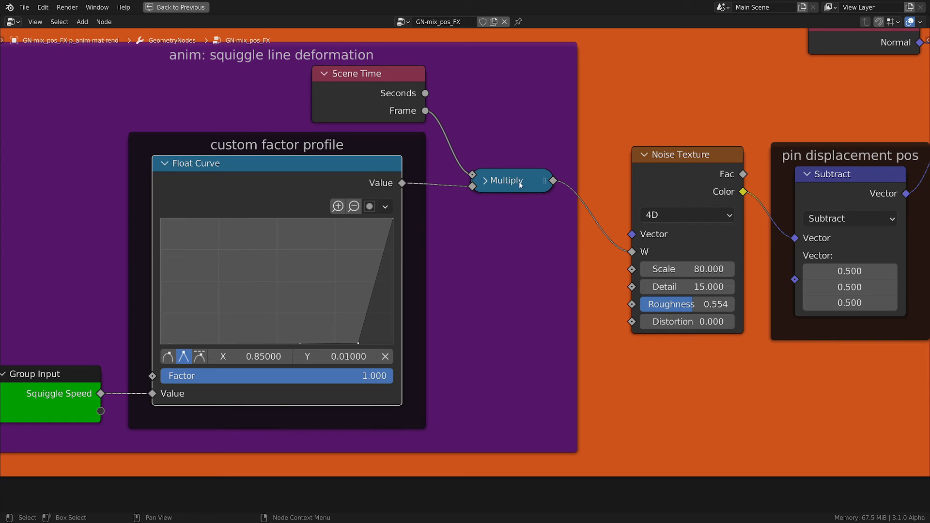
{"action": "left_click", "coordinate": [170, 343]}
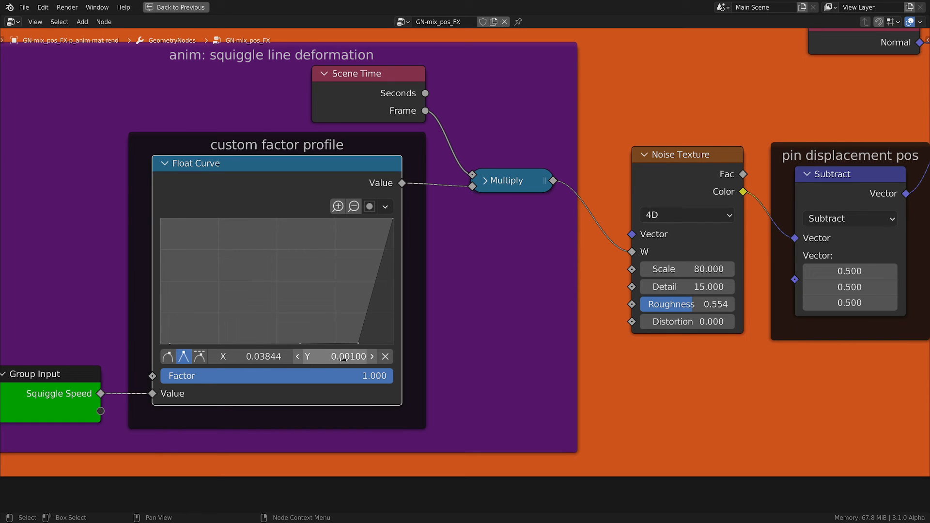
{"action": "scroll", "coordinate": [354, 362], "scroll_direction": "up", "scroll_amount": 2}
{"action": "scroll", "coordinate": [354, 362], "scroll_direction": "up", "scroll_amount": 1}
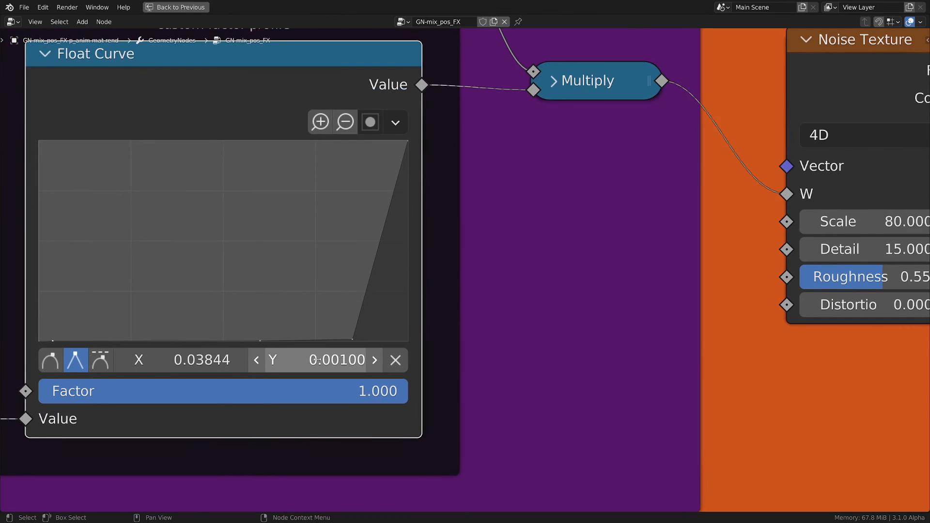
{"action": "scroll", "coordinate": [338, 361], "scroll_direction": "down", "scroll_amount": 2}
{"action": "scroll", "coordinate": [338, 360], "scroll_direction": "down", "scroll_amount": 2}
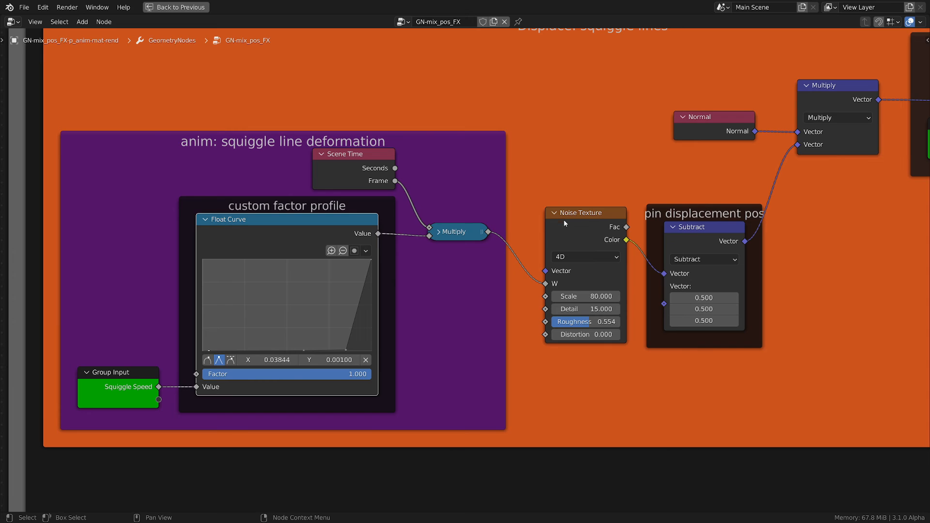
Step: Examine the smooth displacement result frame with its Bezier Set Spline Type and Auto Set Handle Type nodes
{"action": "scroll", "coordinate": [565, 224], "scroll_direction": "down", "scroll_amount": 2}
{"action": "middle_click_drag", "start_coordinate": [871, 243], "coordinate": [527, 272]}
{"action": "middle_click_drag", "start_coordinate": [708, 298], "coordinate": [504, 245]}
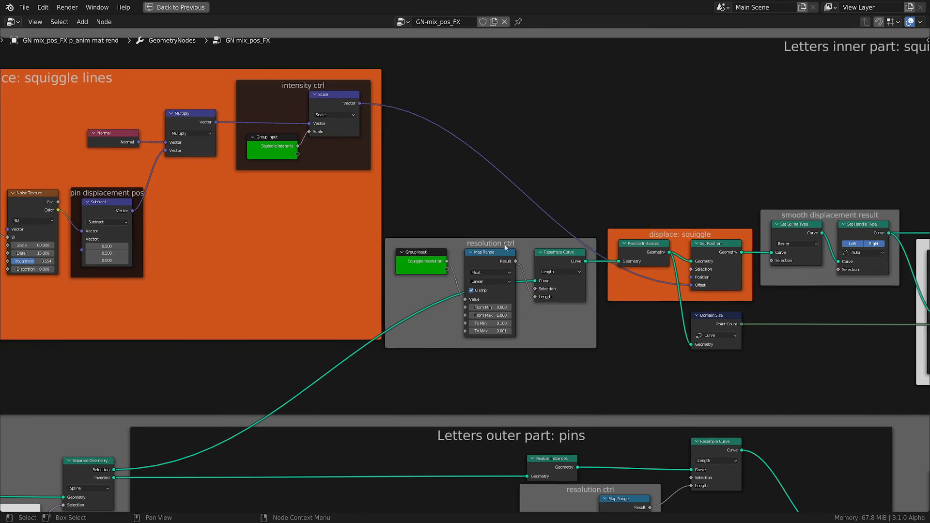
{"action": "scroll", "coordinate": [660, 326], "scroll_direction": "up", "scroll_amount": 1}
{"action": "middle_click_drag", "start_coordinate": [660, 326], "coordinate": [535, 331]}
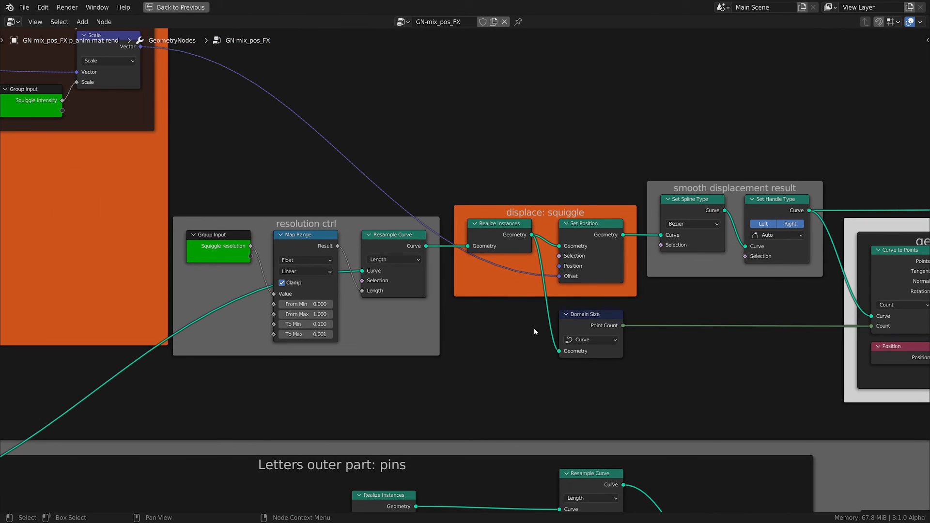
{"action": "middle_click_drag", "start_coordinate": [717, 296], "coordinate": [449, 328]}
{"action": "scroll", "coordinate": [448, 328], "scroll_direction": "up", "scroll_amount": 4}
{"action": "left_click", "coordinate": [475, 183]}
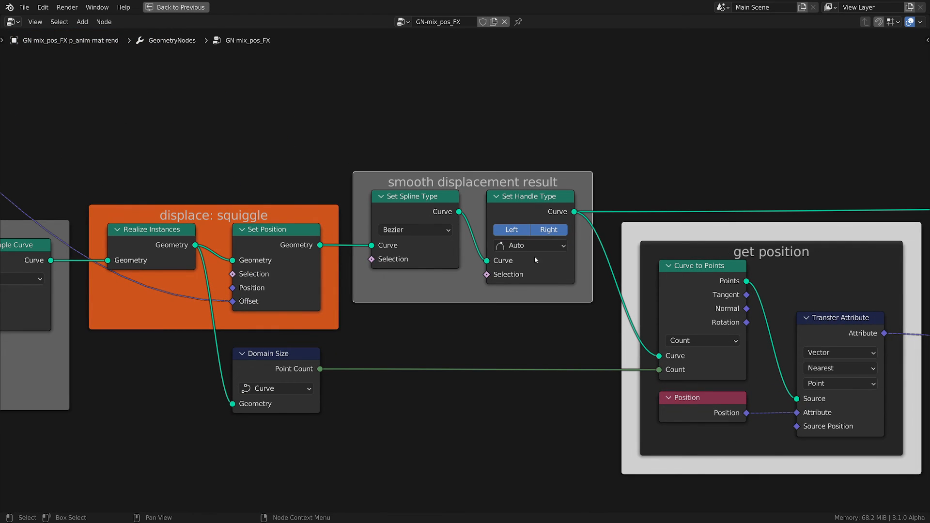
{"action": "scroll", "coordinate": [534, 257], "scroll_direction": "up", "scroll_amount": 1}
{"action": "left_click", "coordinate": [394, 191]}
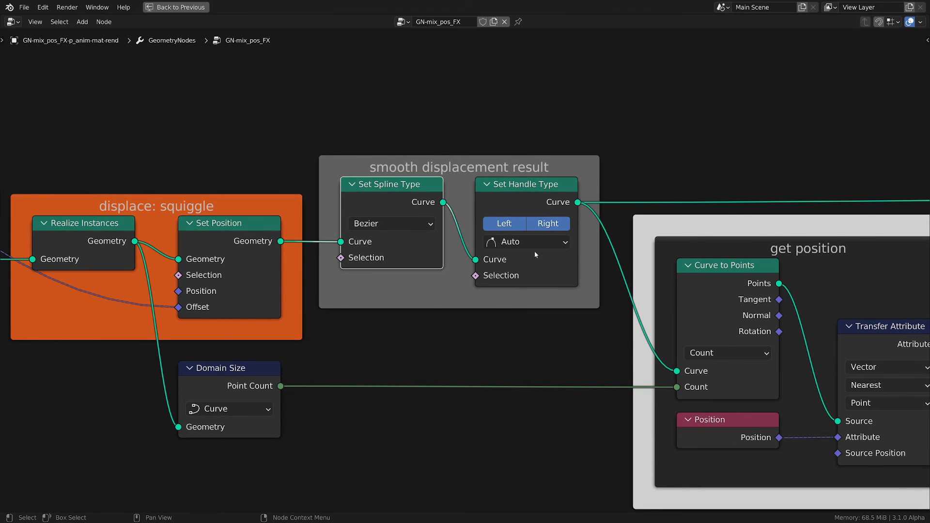
Step: Examine the get position frame, where Curve to Points and Position feed the Transfer Attribute node
{"action": "scroll", "coordinate": [562, 251], "scroll_direction": "down", "scroll_amount": 1}
{"action": "middle_click_drag", "start_coordinate": [659, 330], "coordinate": [456, 324]}
{"action": "scroll", "coordinate": [448, 322], "scroll_direction": "down", "scroll_amount": 1}
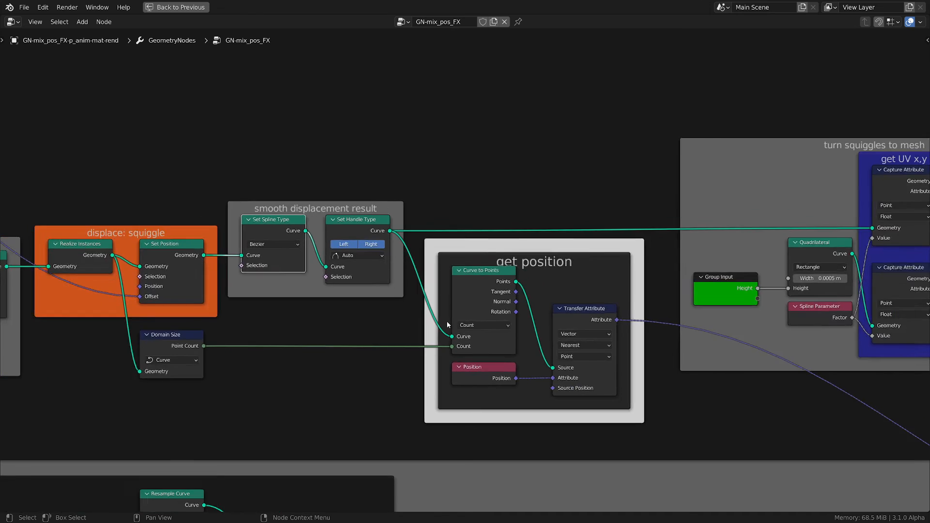
{"action": "scroll", "coordinate": [485, 314], "scroll_direction": "down", "scroll_amount": 1}
{"action": "scroll", "coordinate": [537, 295], "scroll_direction": "up", "scroll_amount": 2}
{"action": "middle_click_drag", "start_coordinate": [538, 295], "coordinate": [514, 245]}
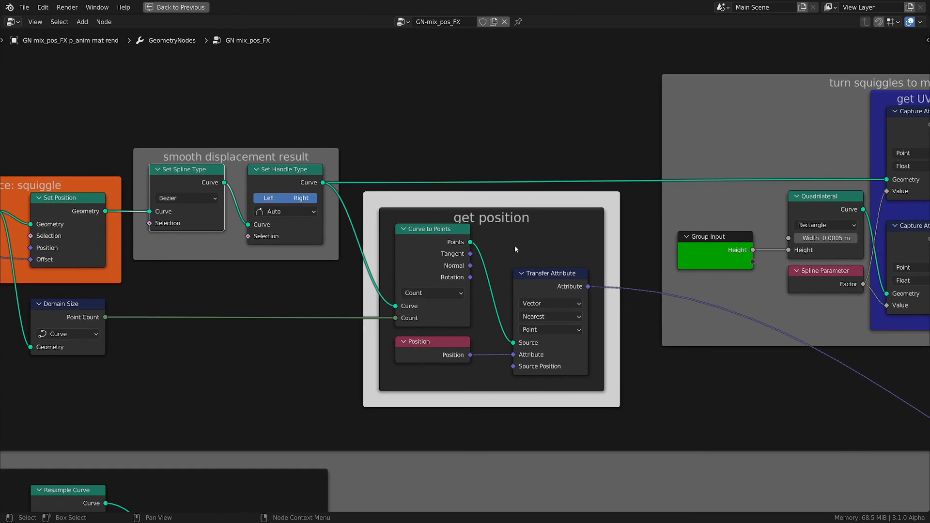
{"action": "scroll", "coordinate": [516, 245], "scroll_direction": "down", "scroll_amount": 1}
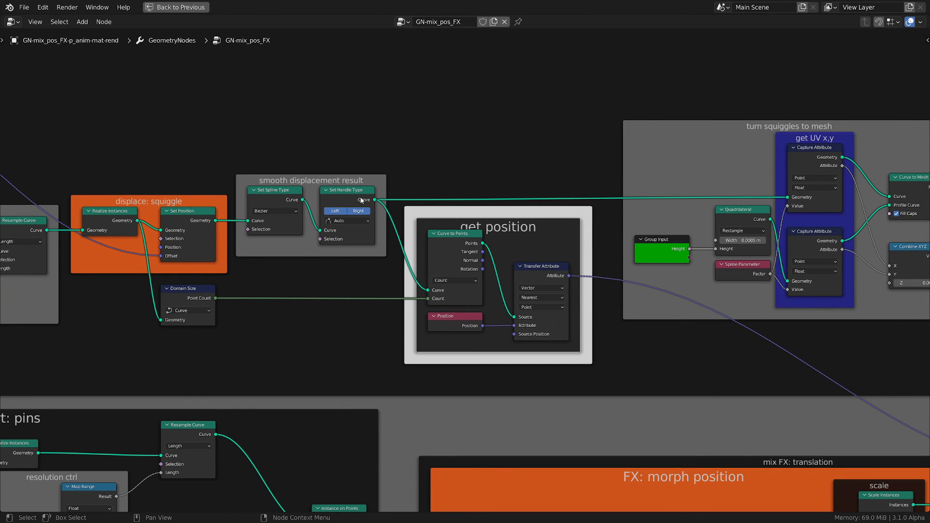
Step: Trace the Domain Size point count from the Realize Instances geometry into the Count input of Curve to Points
{"action": "scroll", "coordinate": [237, 298], "scroll_direction": "up", "scroll_amount": 1}
{"action": "left_click", "coordinate": [200, 297]}
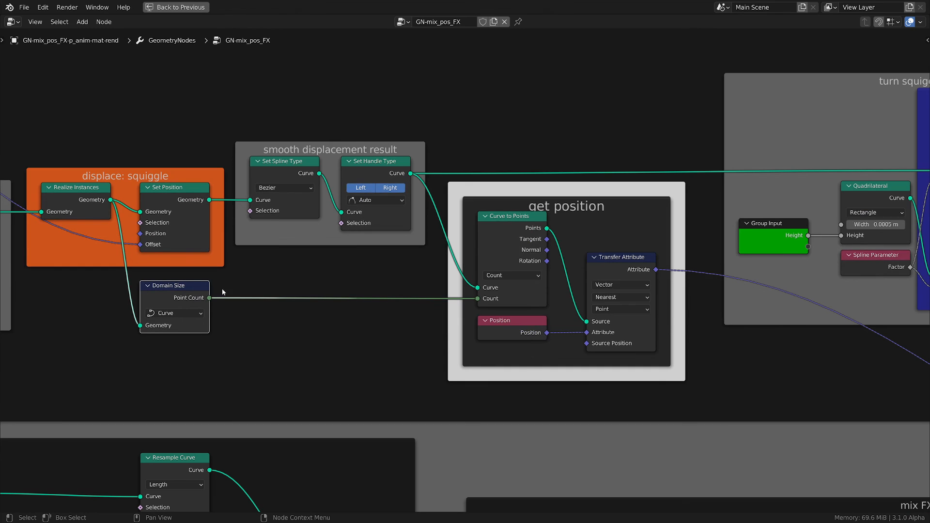
{"action": "left_click", "coordinate": [523, 241]}
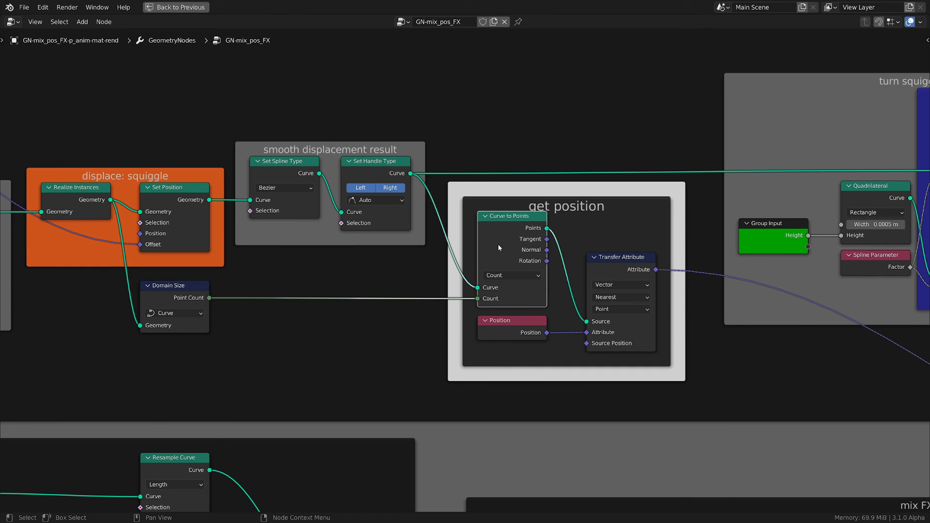
{"action": "left_click", "coordinate": [201, 297]}
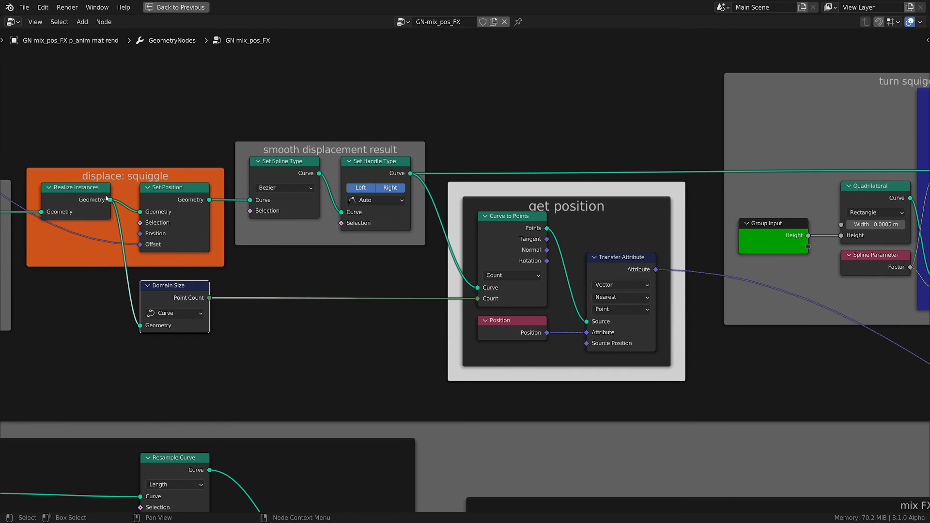
{"action": "mouse_move", "coordinate": [110, 202]}
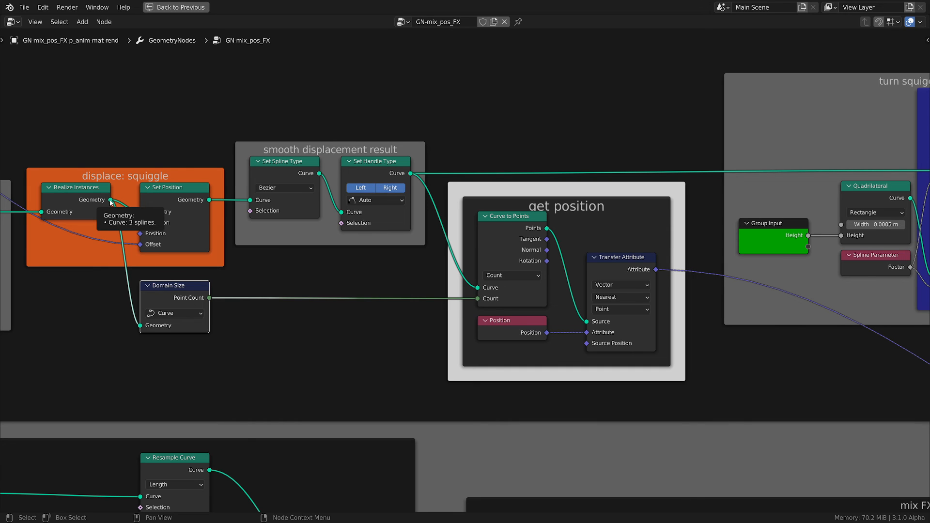
Step: Check the Realize Instances node against the Curve to Points node that reuses its point count in the get position frame
{"action": "left_click", "coordinate": [85, 192]}
{"action": "left_click", "coordinate": [524, 239]}
{"action": "scroll", "coordinate": [763, 396], "scroll_direction": "down", "scroll_amount": 3}
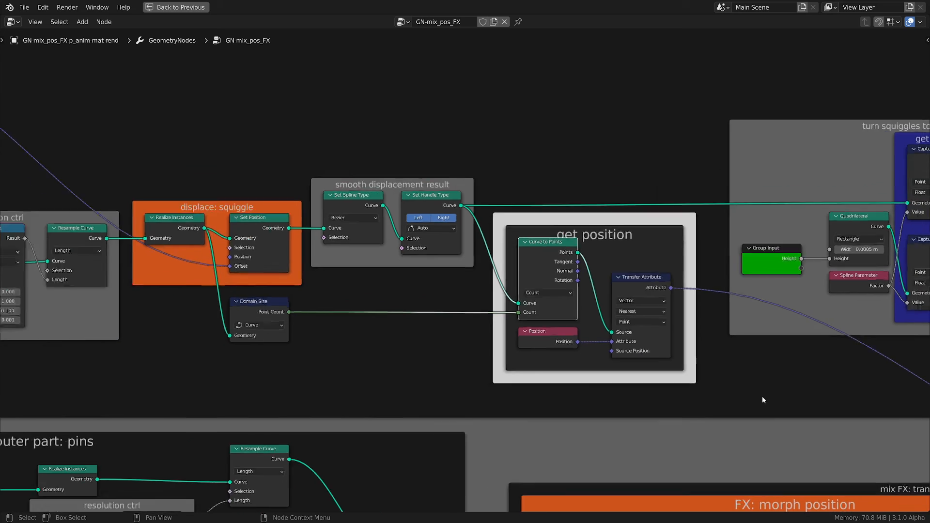
Step: Examine the turn squiggles to mesh frame, focusing on the Quadrilateral profile that feeds Curve to Mesh
{"action": "middle_click_drag", "start_coordinate": [762, 396], "coordinate": [433, 352]}
{"action": "middle_click_drag", "start_coordinate": [636, 169], "coordinate": [541, 220]}
{"action": "left_click", "coordinate": [577, 176]}
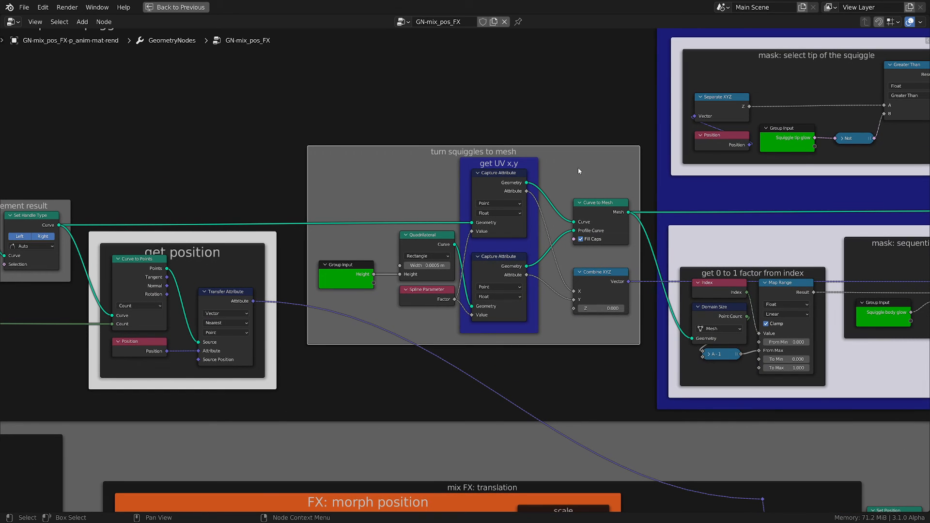
{"action": "scroll", "coordinate": [481, 240], "scroll_direction": "up", "scroll_amount": 2}
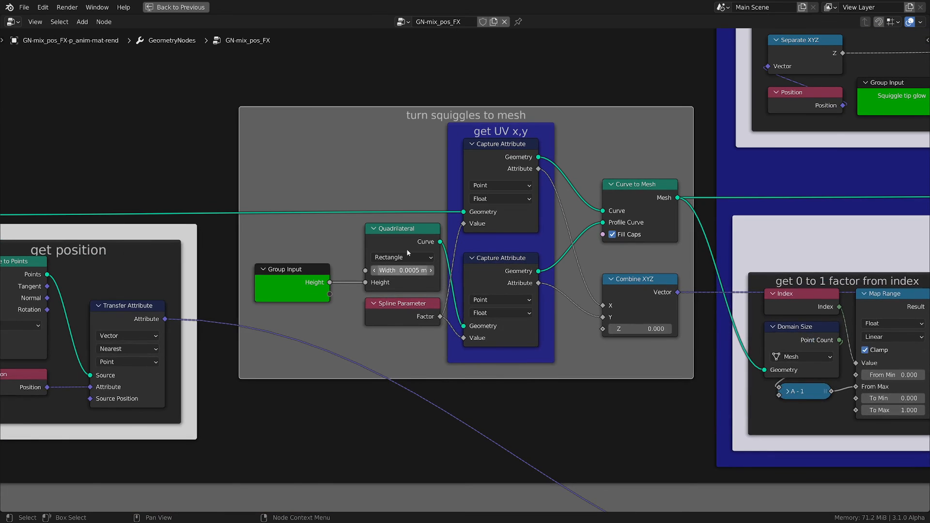
{"action": "left_click", "coordinate": [423, 230]}
{"action": "mouse_move", "coordinate": [554, 89]}
{"action": "left_mouse_down"}
{"action": "mouse_move", "coordinate": [597, 59]}
{"action": "mouse_move", "coordinate": [572, 44]}
{"action": "left_mouse_up"}
{"action": "right_click_drag", "start_coordinate": [579, 58], "coordinate": [562, 79]}
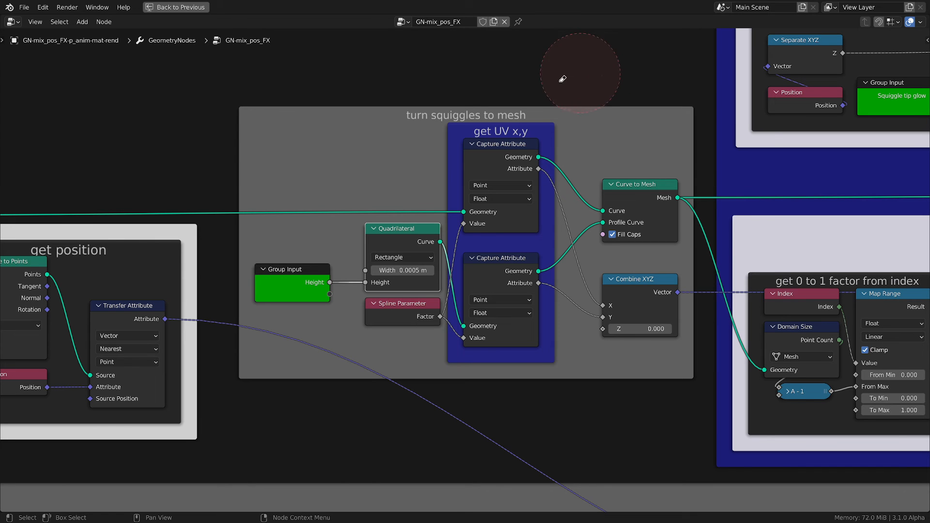
Step: Look at the squiggle mesh with its glowing tips and the surrounding pins in the rendered viewport
{"action": "key", "text": "ctrl+space"}
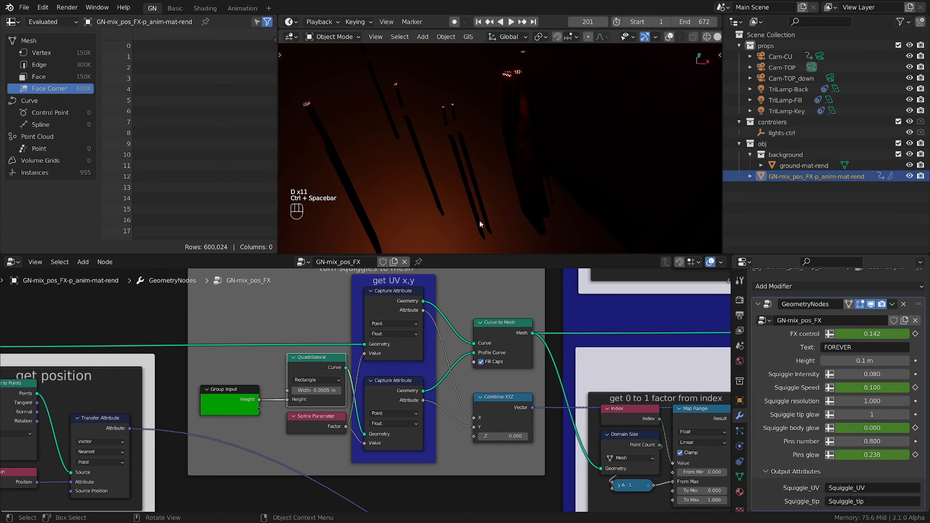
{"action": "scroll", "coordinate": [548, 121], "scroll_direction": "down", "scroll_amount": 4}
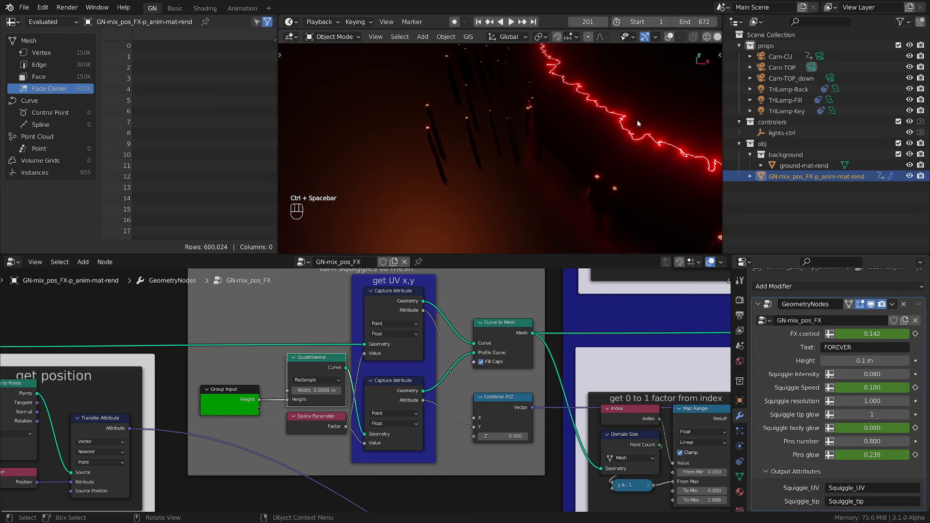
{"action": "mouse_move", "coordinate": [604, 164]}
{"action": "middle_mouse_down"}
{"action": "mouse_move", "coordinate": [533, 177]}
{"action": "mouse_move", "coordinate": [651, 195]}
{"action": "middle_mouse_up"}
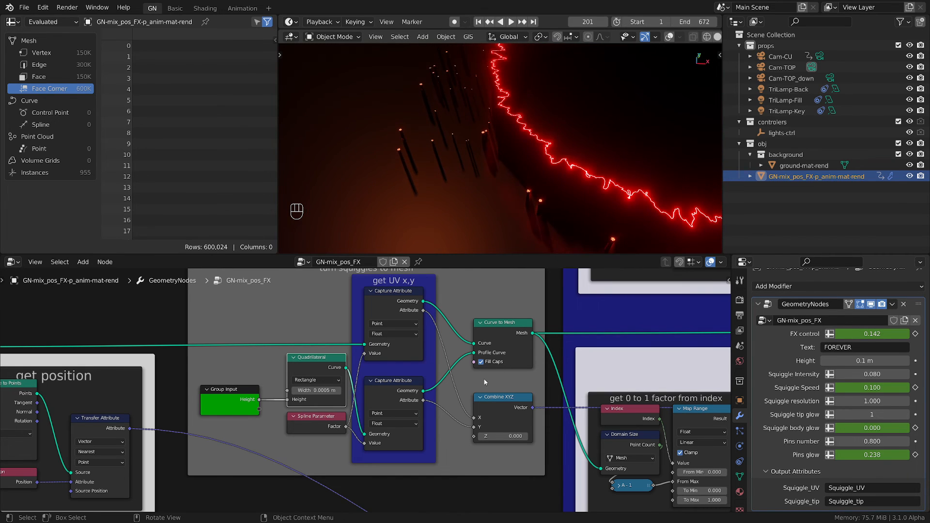
Step: Examine the add materials frame with its squiggle tip mask and sequential selection mask
{"action": "key", "text": "ctrl+space"}
{"action": "scroll", "coordinate": [610, 258], "scroll_direction": "down", "scroll_amount": 3}
{"action": "middle_click_drag", "start_coordinate": [697, 246], "coordinate": [454, 286]}
{"action": "middle_click_drag", "start_coordinate": [666, 254], "coordinate": [395, 311]}
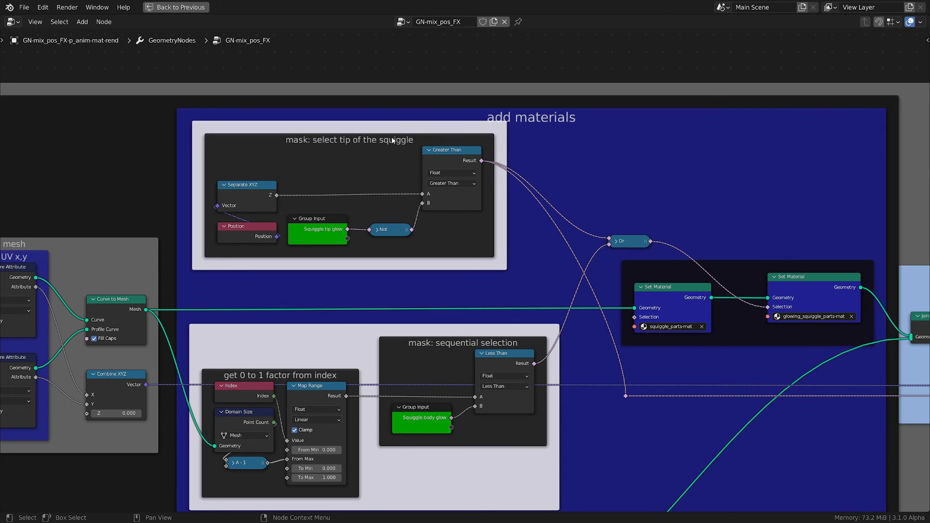
{"action": "scroll", "coordinate": [595, 395], "scroll_direction": "up", "scroll_amount": 1}
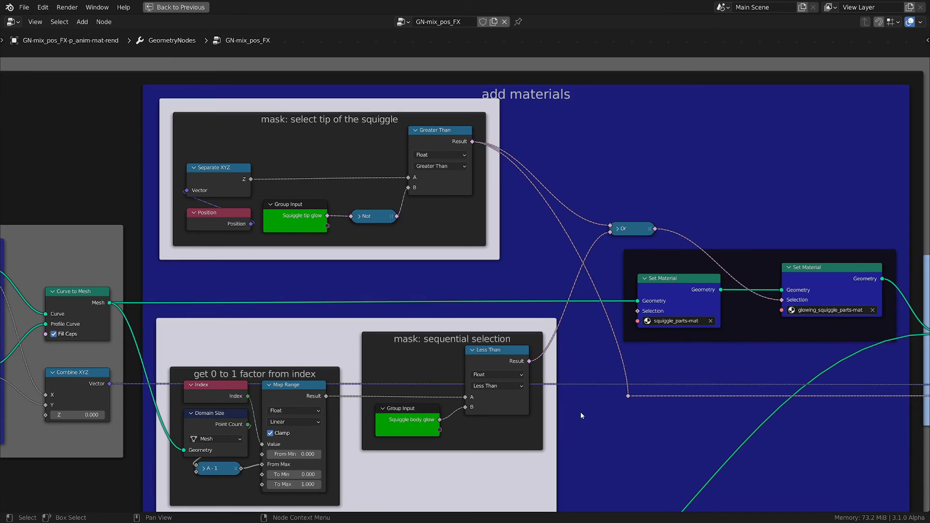
{"action": "middle_click_drag", "start_coordinate": [580, 411], "coordinate": [615, 371]}
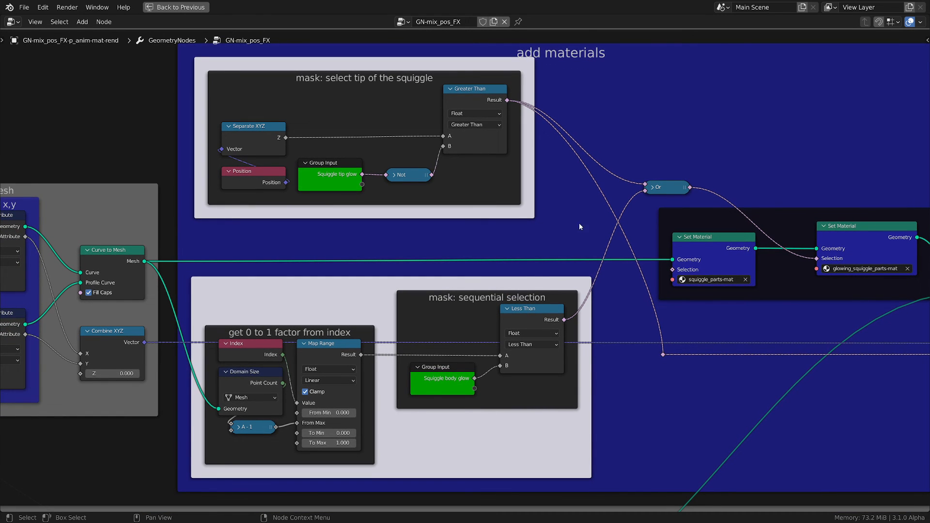
Step: Test Squiggle body glow at 0.690 on the whole round letter and settle on a value of 0.190
{"action": "key", "text": "ctrl+space"}
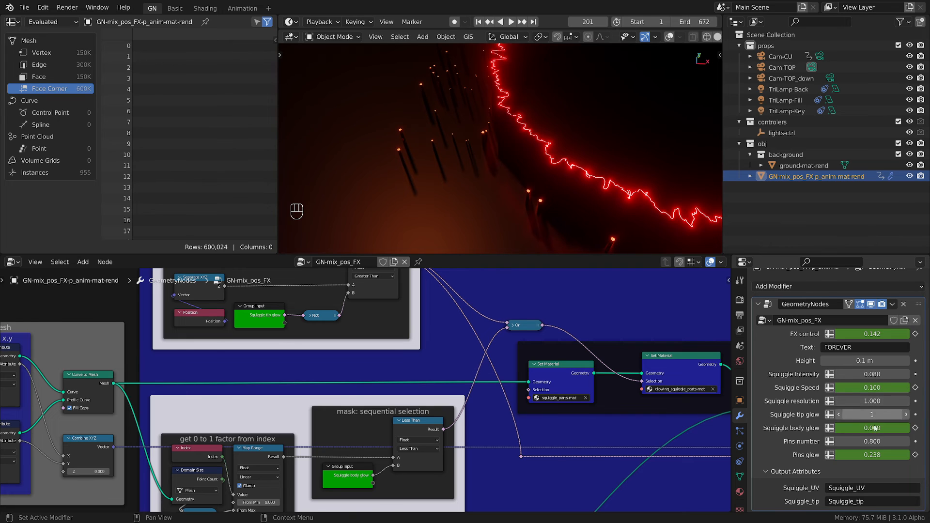
{"action": "left_click_drag", "start_coordinate": [879, 429], "coordinate": [906, 428]}
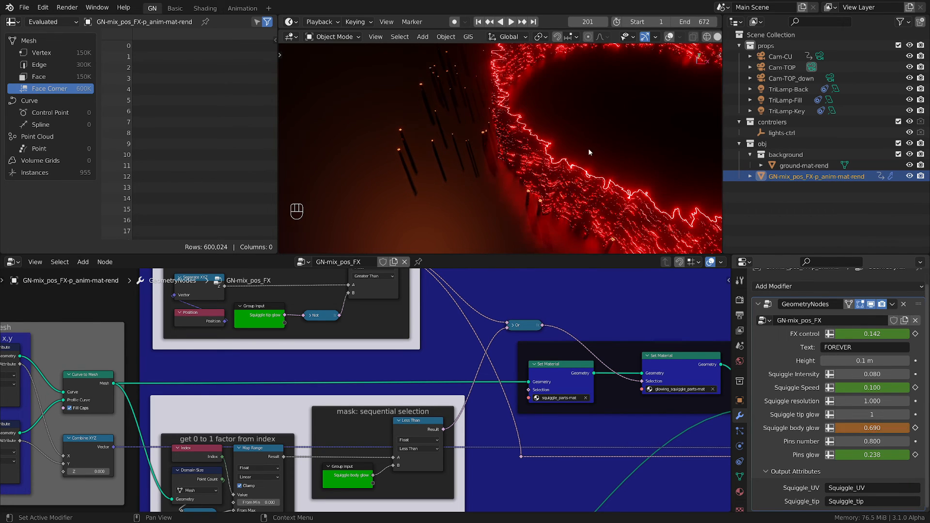
{"action": "scroll", "coordinate": [589, 148], "scroll_direction": "down", "scroll_amount": 6}
{"action": "middle_click_drag", "start_coordinate": [611, 147], "coordinate": [553, 156], "text": "shift"}
{"action": "scroll", "coordinate": [553, 156], "scroll_direction": "up", "scroll_amount": 2}
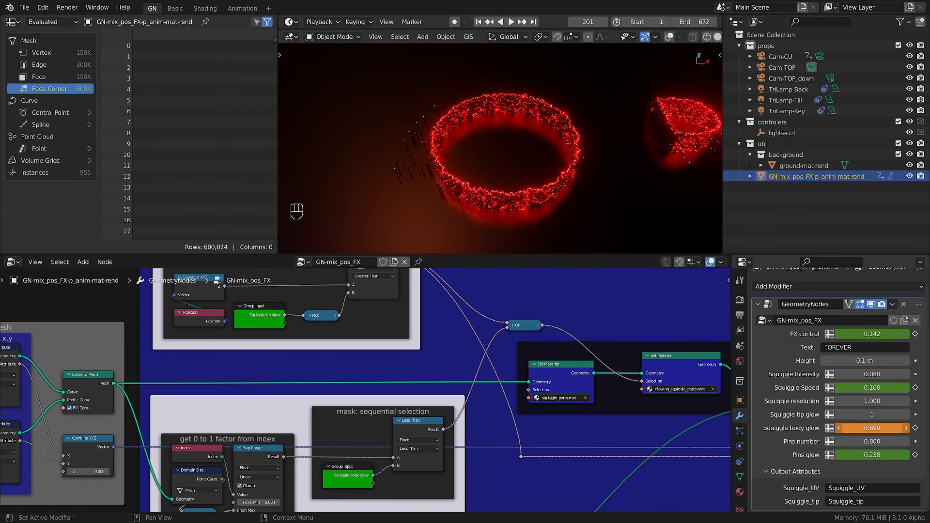
{"action": "mouse_move", "coordinate": [885, 427]}
{"action": "left_mouse_down"}
{"action": "mouse_move", "coordinate": [864, 428]}
{"action": "mouse_move", "coordinate": [872, 428]}
{"action": "left_mouse_up"}
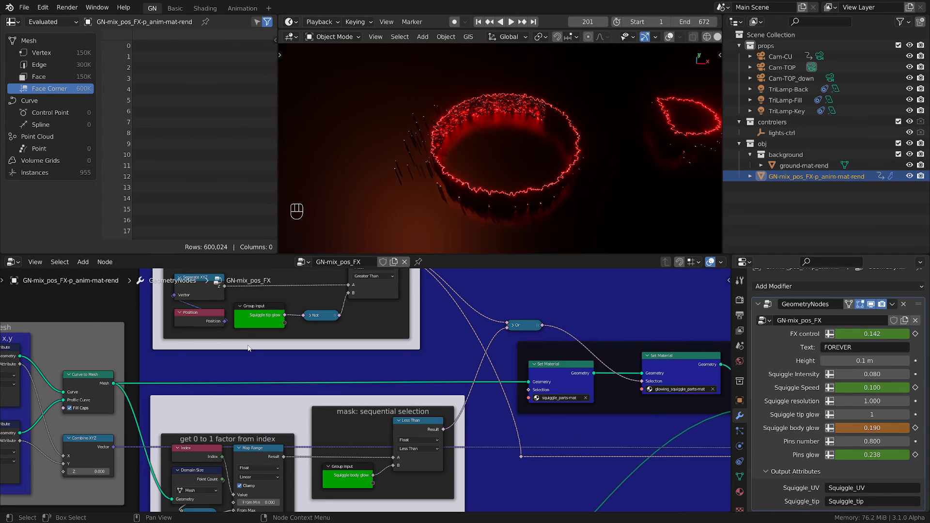
Step: Trace the 0 to 1 factor from index through Map Range into the Less Than node of the sequential selection mask
{"action": "middle_click_drag", "start_coordinate": [240, 465], "coordinate": [311, 378]}
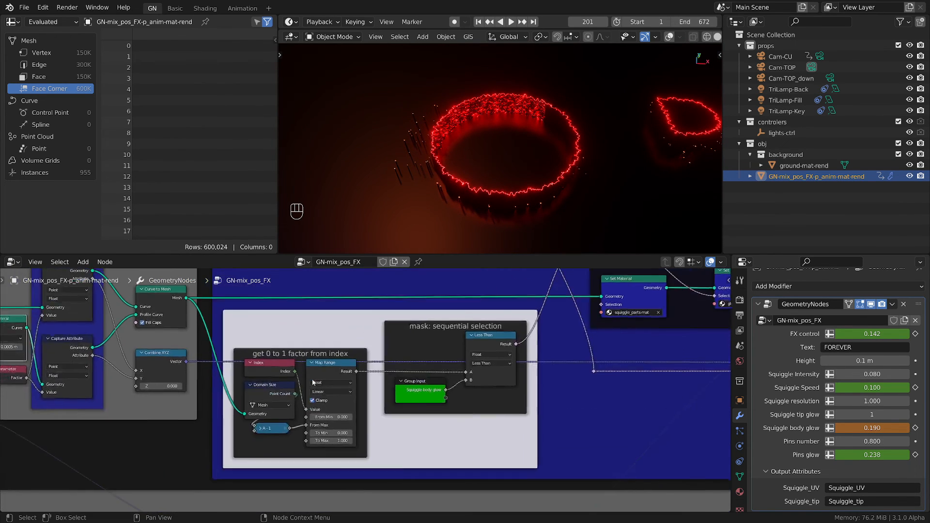
{"action": "scroll", "coordinate": [311, 379], "scroll_direction": "up", "scroll_amount": 4}
{"action": "scroll", "coordinate": [251, 393], "scroll_direction": "up", "scroll_amount": 4}
{"action": "scroll", "coordinate": [588, 392], "scroll_direction": "down", "scroll_amount": 3}
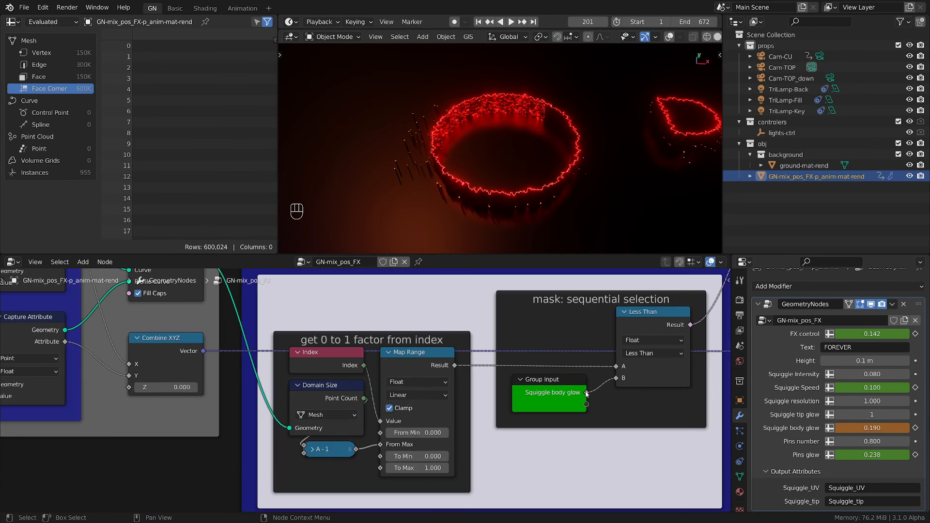
{"action": "middle_click_drag", "start_coordinate": [691, 388], "coordinate": [432, 397]}
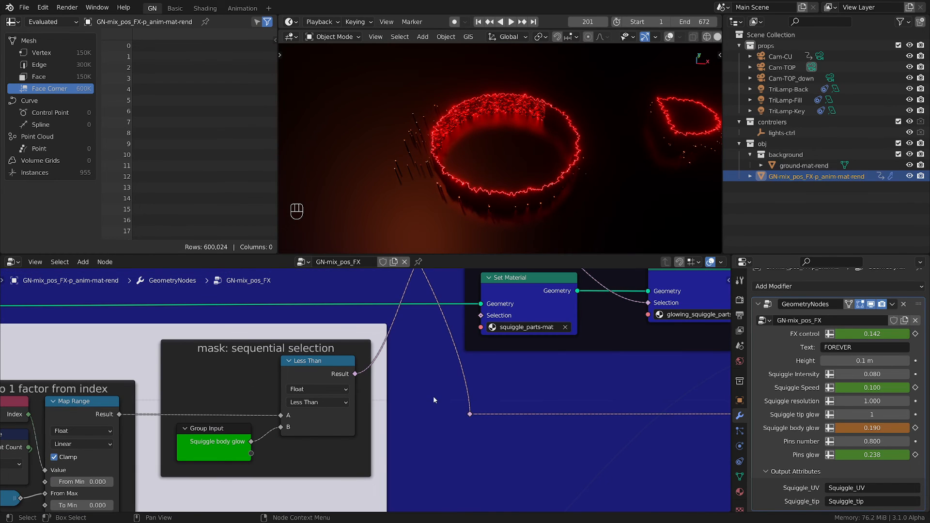
Step: Inspect how the Or mask selects between the two Set Material nodes, squiggle_parts-mat and glowing_squiggle_parts-mat
{"action": "key", "text": "ctrl+space"}
{"action": "scroll", "coordinate": [625, 271], "scroll_direction": "down", "scroll_amount": 2}
{"action": "middle_click_drag", "start_coordinate": [637, 269], "coordinate": [457, 326]}
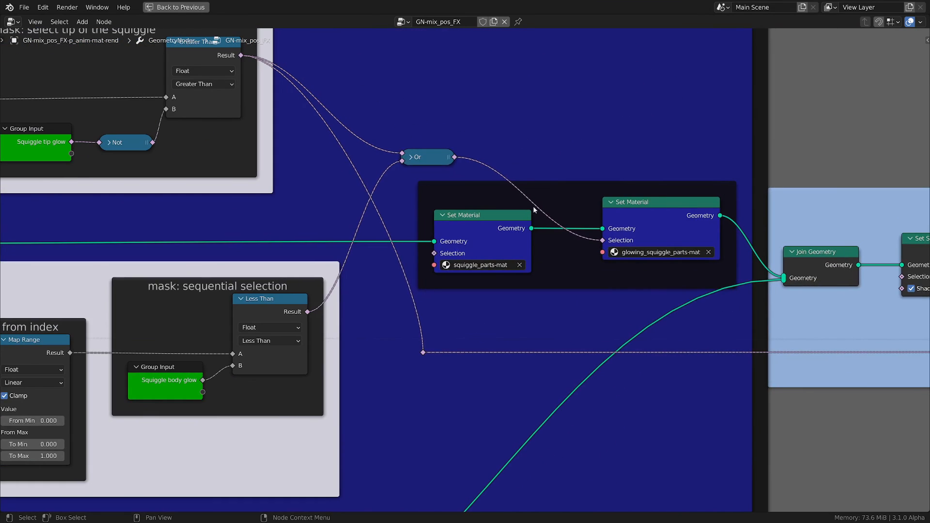
{"action": "left_click", "coordinate": [516, 223]}
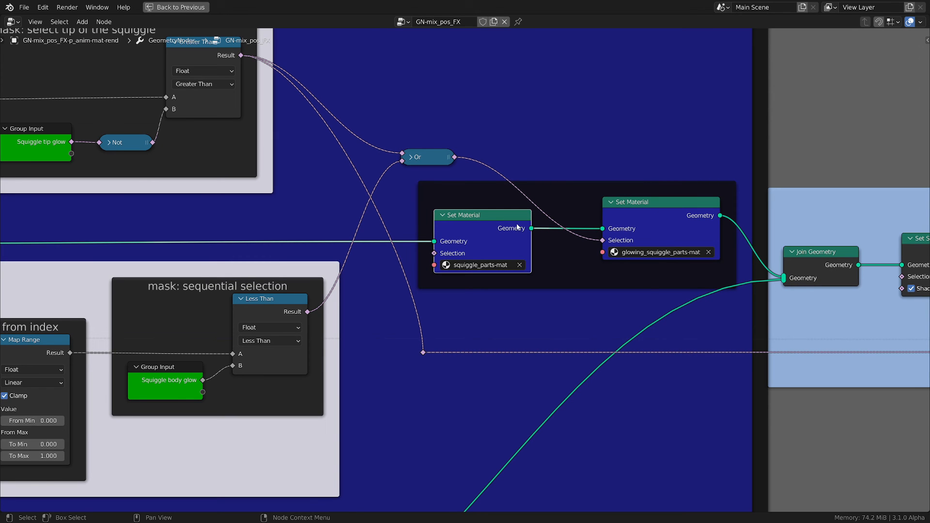
{"action": "left_click", "coordinate": [658, 213]}
Step: Shift the final output frame slightly away from the add materials frame and check its Join Geometry and Set Shade Smooth nodes
{"action": "scroll", "coordinate": [677, 251], "scroll_direction": "down", "scroll_amount": 2}
{"action": "middle_click_drag", "start_coordinate": [689, 292], "coordinate": [398, 317]}
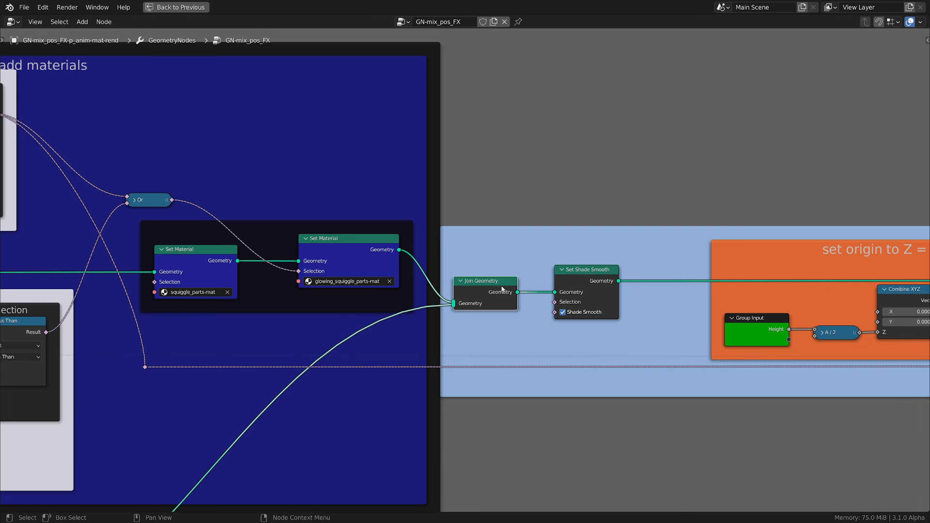
{"action": "left_click_drag", "start_coordinate": [531, 250], "coordinate": [554, 249]}
{"action": "left_click", "coordinate": [527, 281]}
{"action": "left_click", "coordinate": [594, 274]}
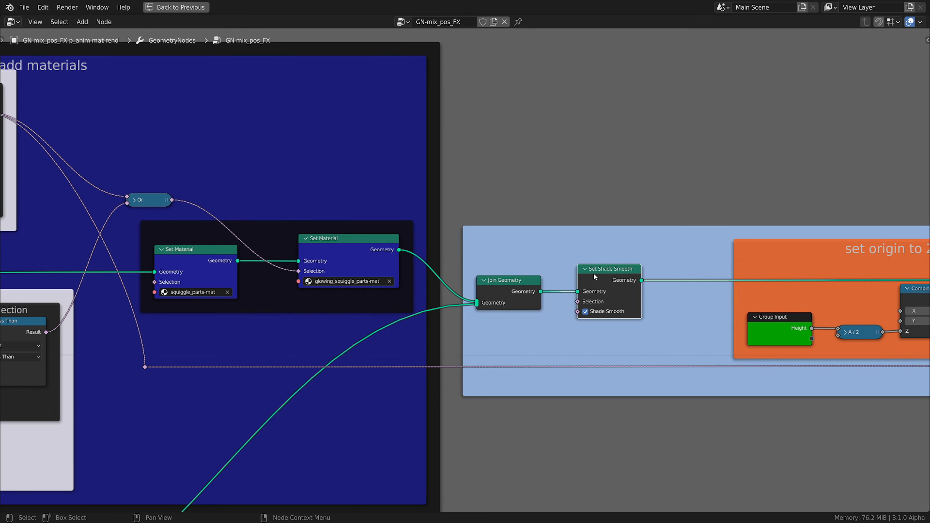
Step: Examine the set origin to Z = 0 frame and the Set Position link into the Group Output node
{"action": "scroll", "coordinate": [669, 301], "scroll_direction": "down", "scroll_amount": 2}
{"action": "middle_click_drag", "start_coordinate": [684, 313], "coordinate": [429, 312]}
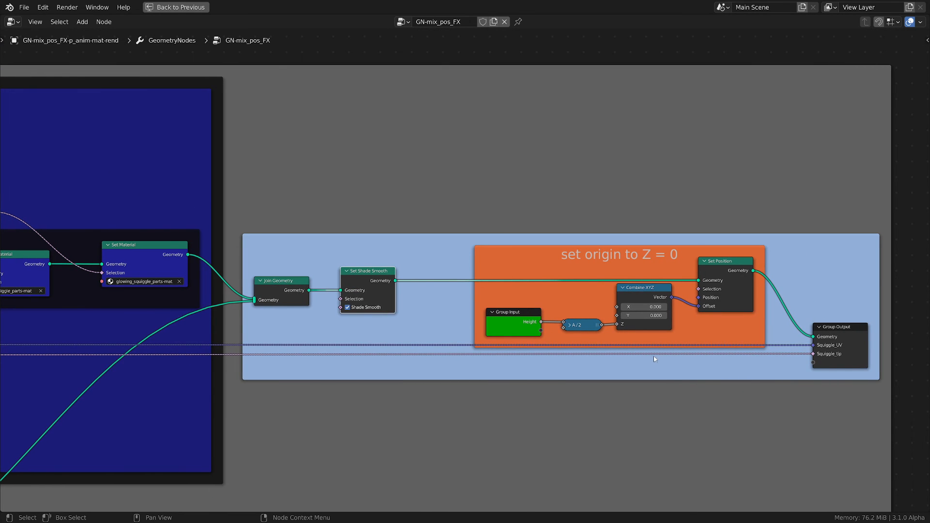
{"action": "scroll", "coordinate": [648, 347], "scroll_direction": "up", "scroll_amount": 1}
{"action": "scroll", "coordinate": [652, 346], "scroll_direction": "up", "scroll_amount": 1}
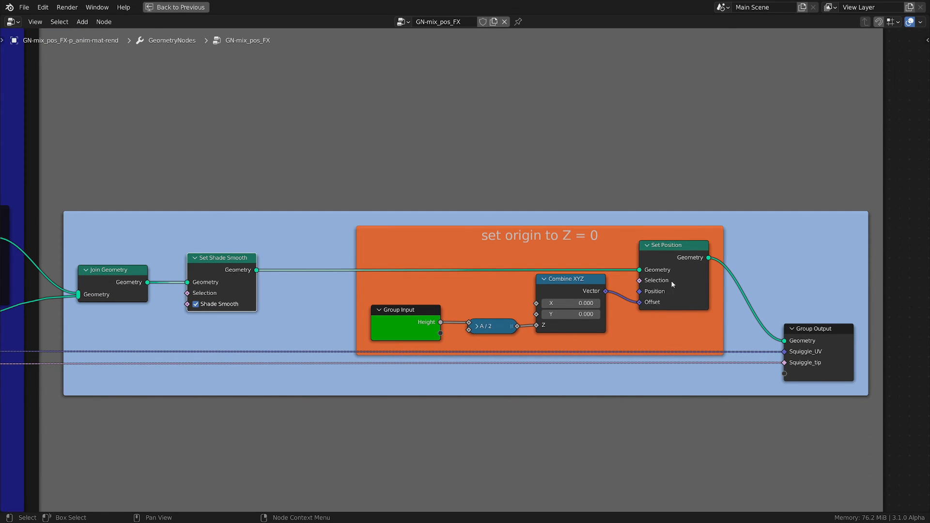
{"action": "scroll", "coordinate": [582, 291], "scroll_direction": "down", "scroll_amount": 2}
{"action": "scroll", "coordinate": [562, 314], "scroll_direction": "up", "scroll_amount": 2}
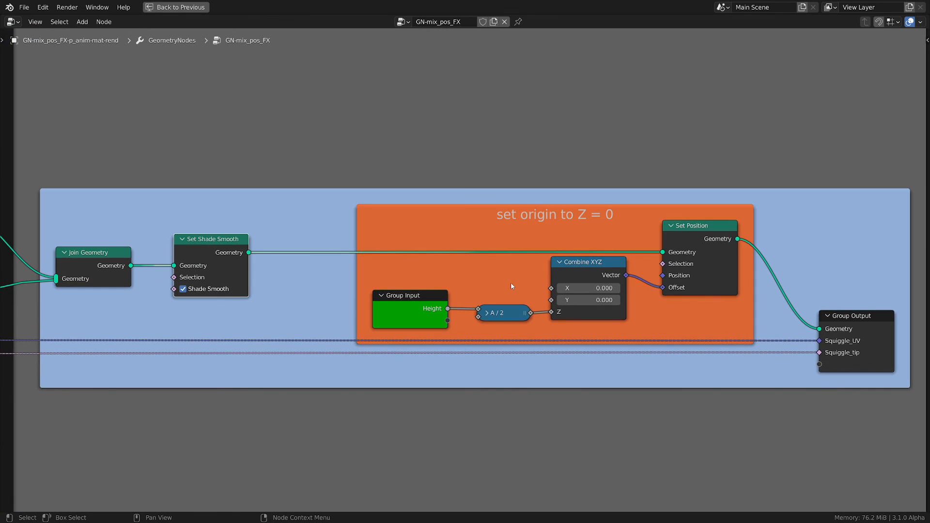
{"action": "scroll", "coordinate": [524, 235], "scroll_direction": "down", "scroll_amount": 2}
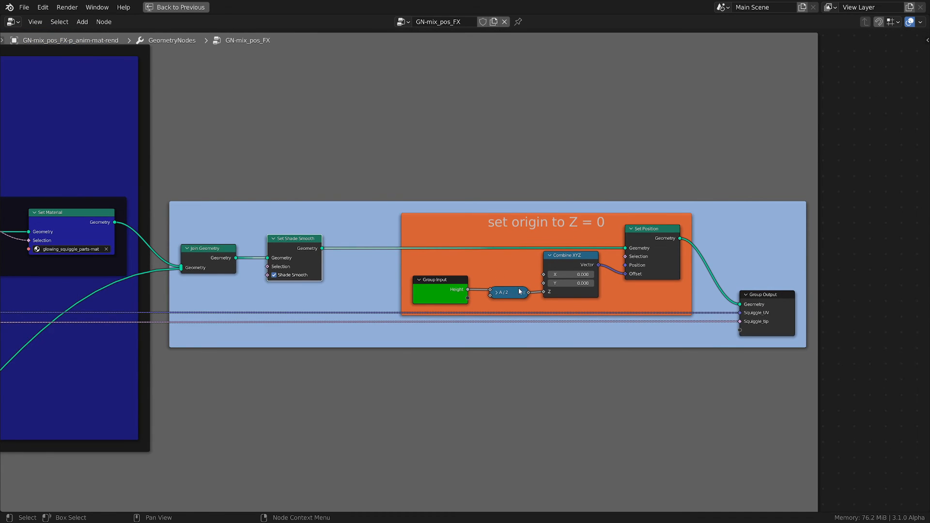
{"action": "scroll", "coordinate": [613, 325], "scroll_direction": "down", "scroll_amount": 2}
Step: Set the modifier's Squiggle Speed to 1.000 and its Height to 0.59 m
{"action": "key", "text": "ctrl+space"}
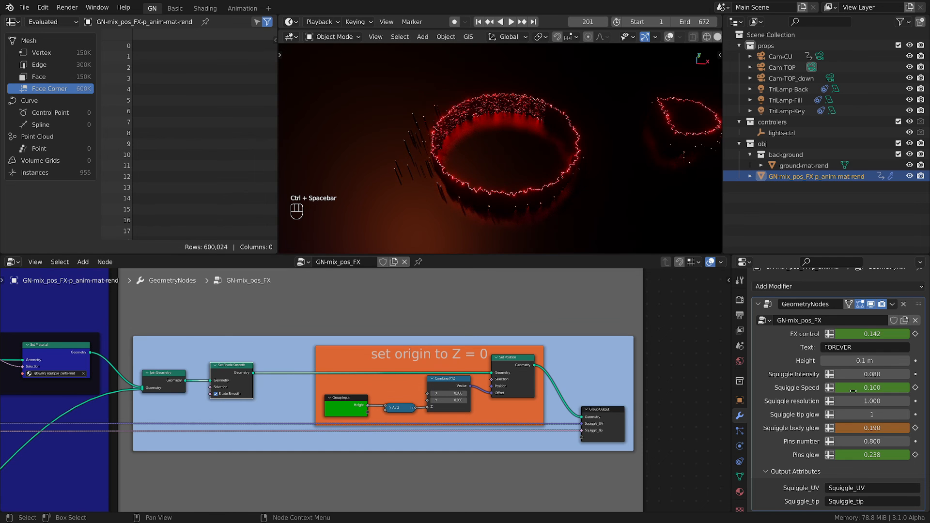
{"action": "left_click_drag", "start_coordinate": [872, 388], "coordinate": [913, 387]}
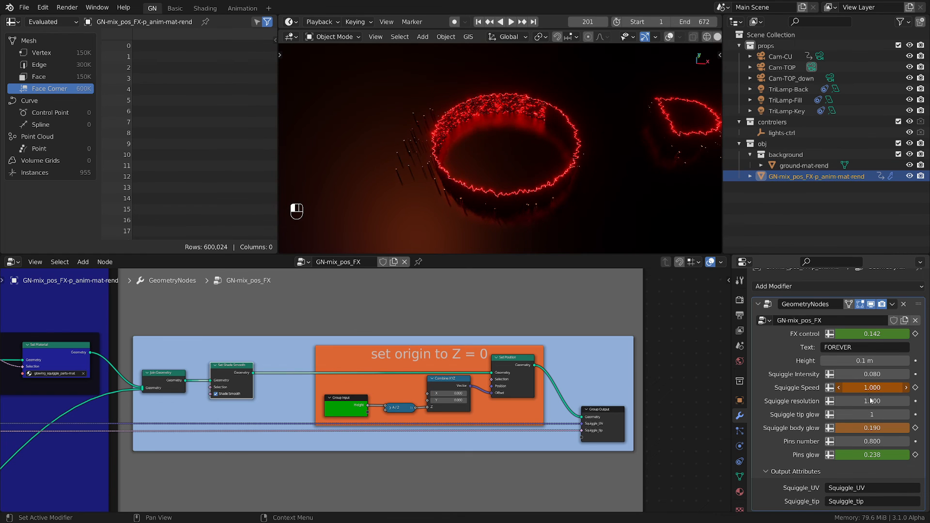
{"action": "left_click_drag", "start_coordinate": [864, 361], "coordinate": [911, 361]}
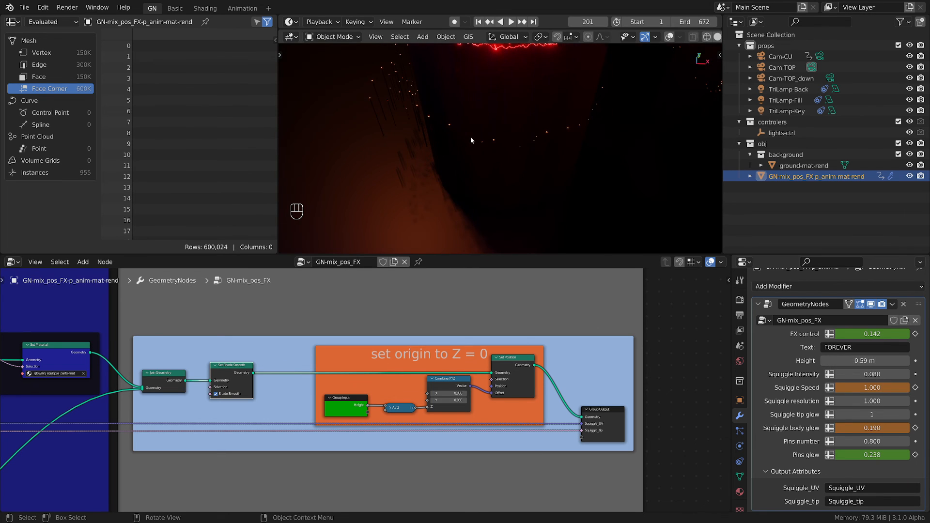
Step: Switch the viewport to Solid shading, view the letters from the side and set the Height to 0.65 m
{"action": "scroll", "coordinate": [470, 137], "scroll_direction": "down", "scroll_amount": 3}
{"action": "key", "text": "z"}
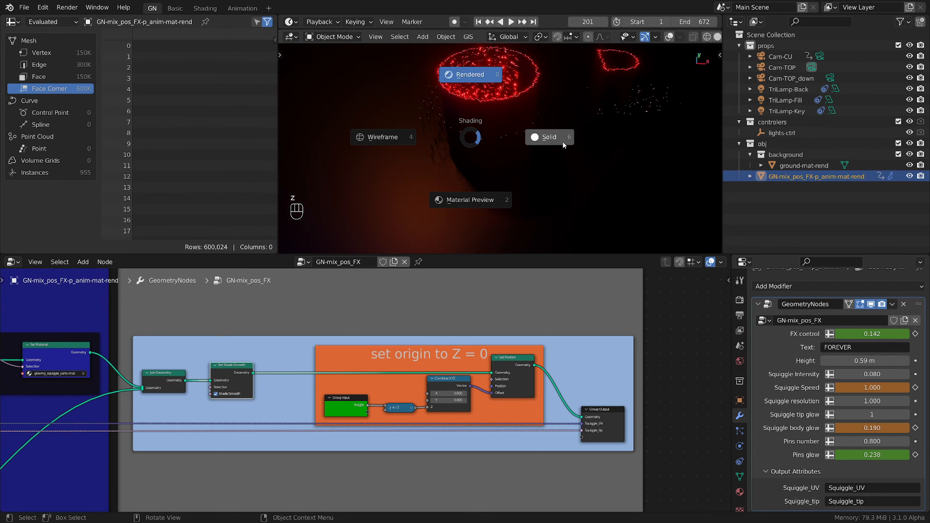
{"action": "left_click", "coordinate": [561, 141]}
{"action": "middle_click_drag", "start_coordinate": [681, 242], "coordinate": [558, 109]}
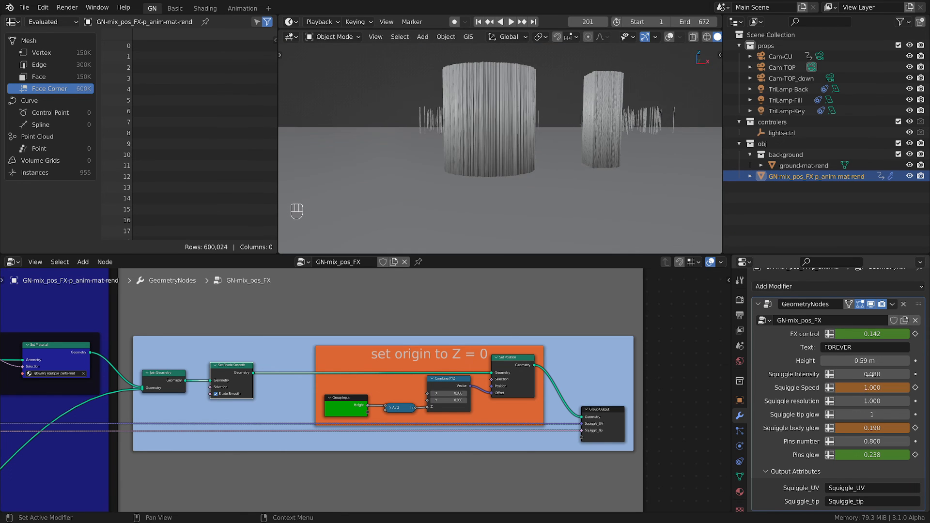
{"action": "mouse_move", "coordinate": [864, 361]}
{"action": "left_mouse_down"}
{"action": "mouse_move", "coordinate": [823, 360]}
{"action": "mouse_move", "coordinate": [865, 361]}
{"action": "left_mouse_up"}
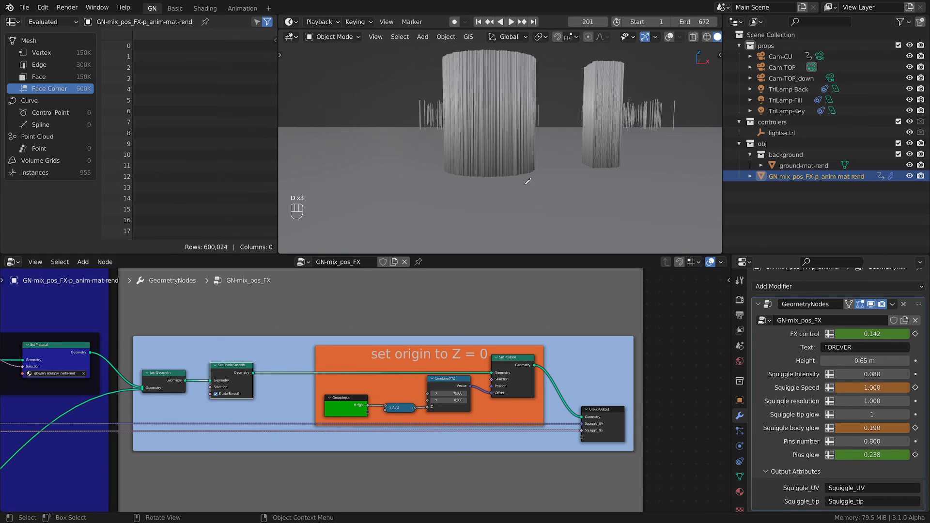
Step: Show the viewport overlays, annotate the round letter's base, middle and height, and clear the strokes and overlays again
{"action": "left_click", "coordinate": [488, 166]}
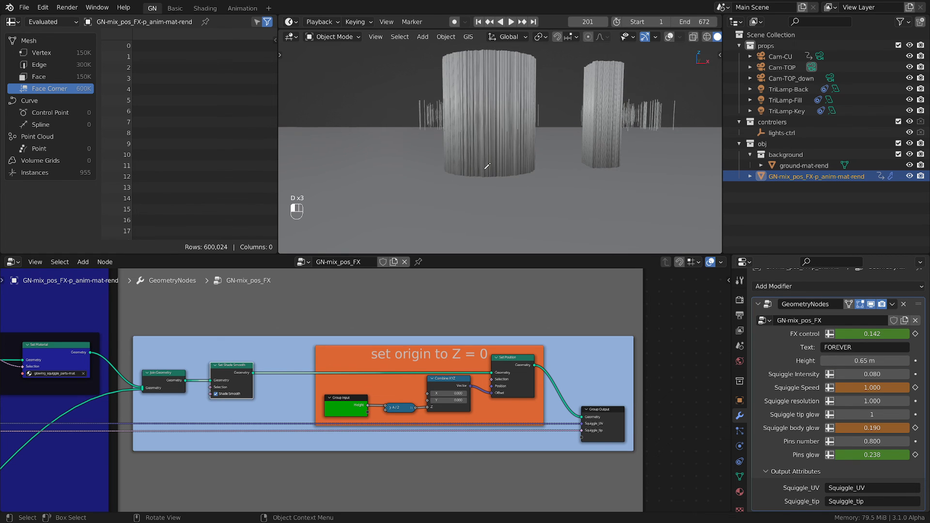
{"action": "left_click", "coordinate": [669, 36]}
{"action": "left_click_drag", "start_coordinate": [446, 109], "coordinate": [458, 112]}
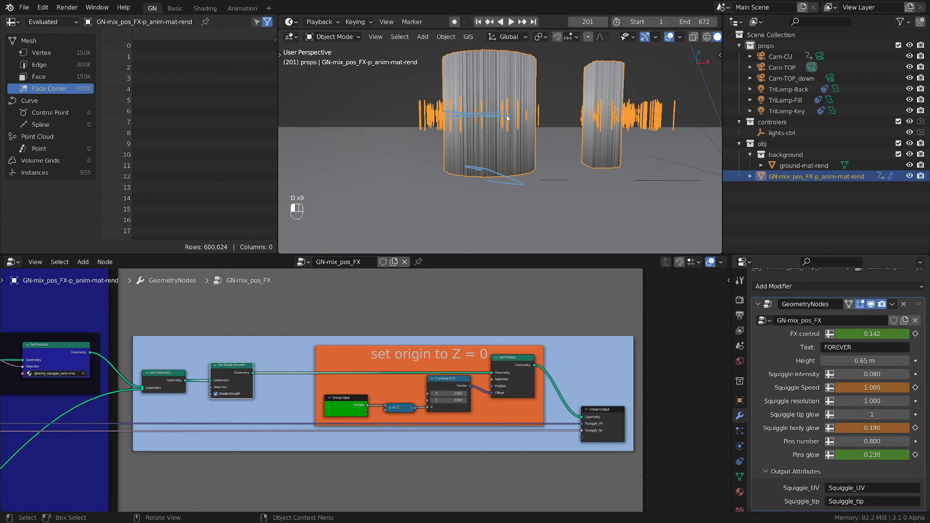
{"action": "left_click_drag", "start_coordinate": [561, 76], "coordinate": [569, 158]}
{"action": "mouse_move", "coordinate": [489, 115]}
{"action": "right_mouse_down"}
{"action": "mouse_move", "coordinate": [480, 150]}
{"action": "mouse_move", "coordinate": [547, 104]}
{"action": "right_mouse_up"}
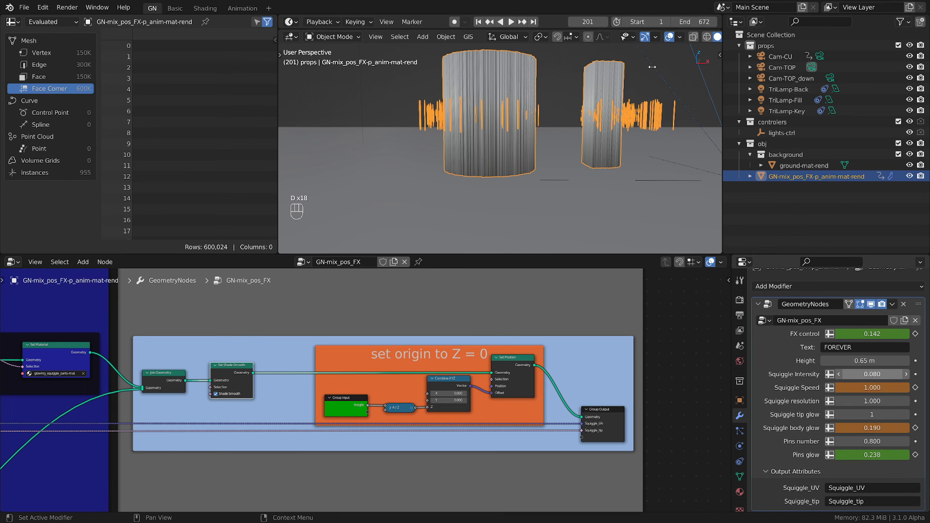
{"action": "key", "text": "shift+alt+z"}
Step: Examine the A / 2 and Combine XYZ nodes inside the set origin to Z = 0 frame
{"action": "scroll", "coordinate": [402, 407], "scroll_direction": "up", "scroll_amount": 3}
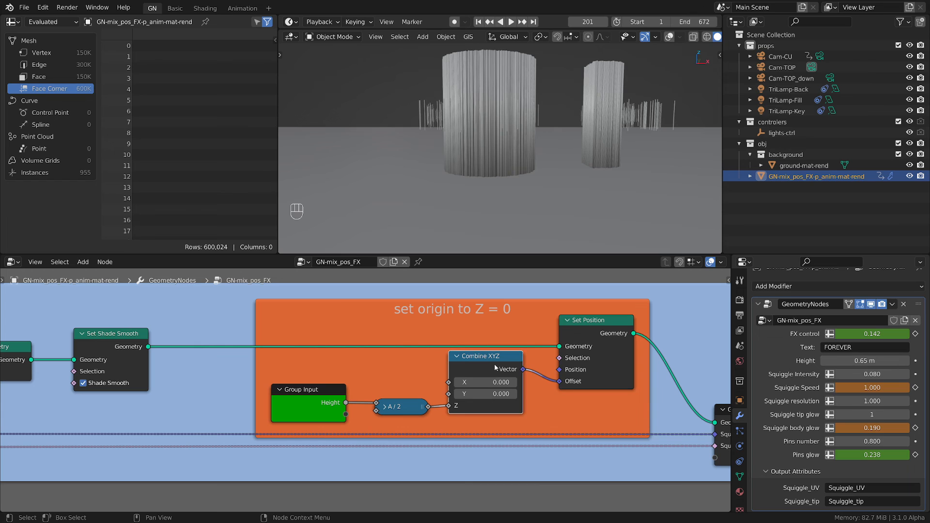
{"action": "left_click", "coordinate": [398, 407]}
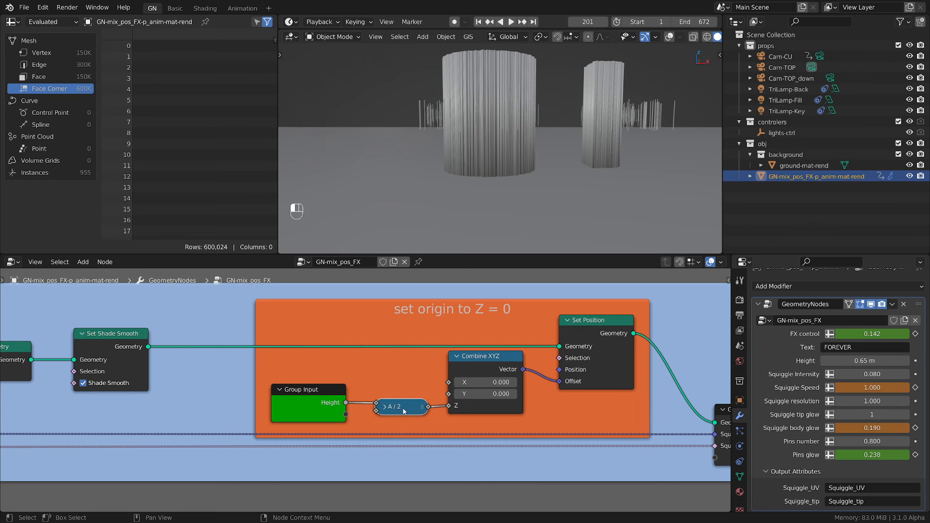
{"action": "left_click", "coordinate": [495, 367]}
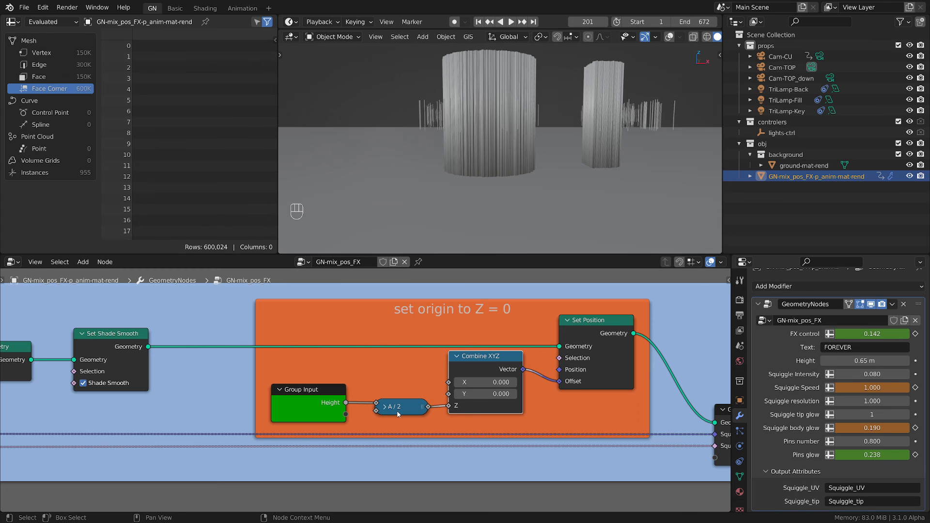
Step: Set the modifier's Height to 0.1 m and inspect the round letter's pins up close in the viewport
{"action": "left_click", "coordinate": [873, 360]}
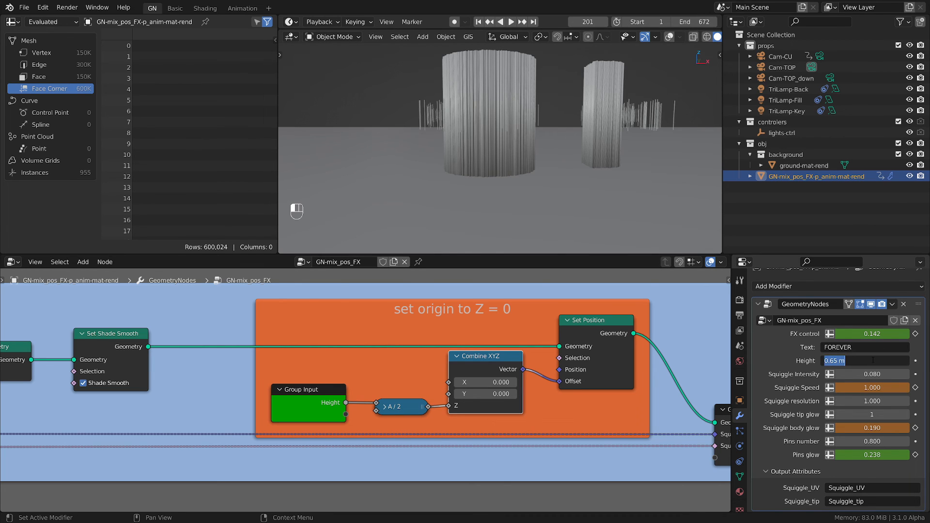
{"action": "key", "text": "BackSpace"}
{"action": "type", "text": ".1"}
{"action": "key", "text": "Return"}
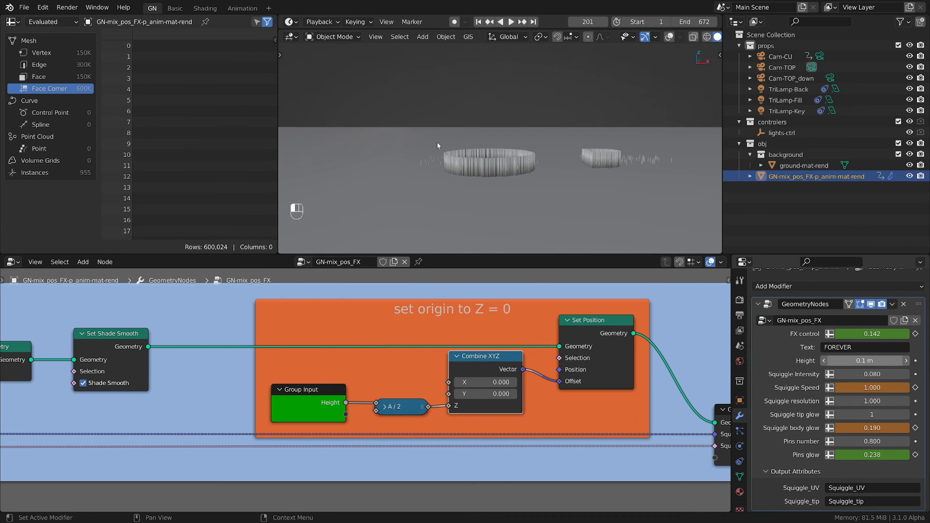
{"action": "scroll", "coordinate": [483, 177], "scroll_direction": "up", "scroll_amount": 4}
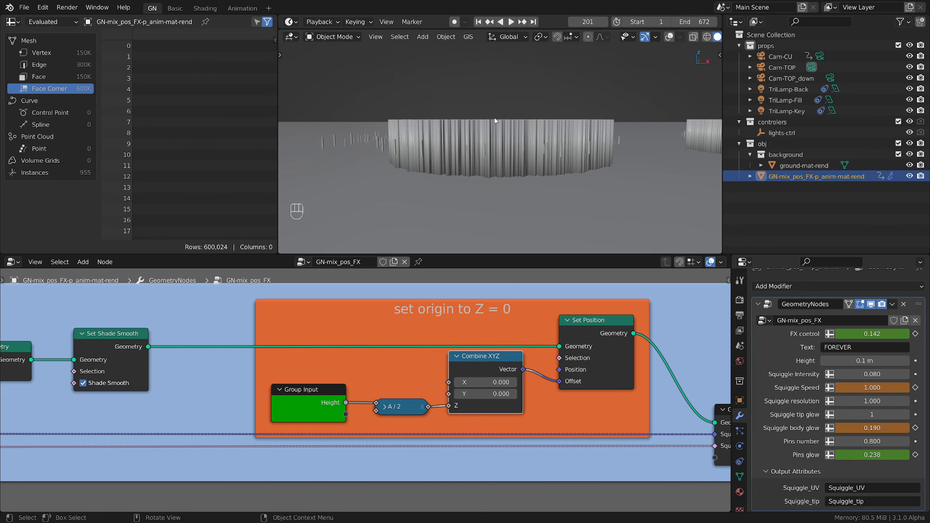
{"action": "scroll", "coordinate": [491, 206], "scroll_direction": "down", "scroll_amount": 4}
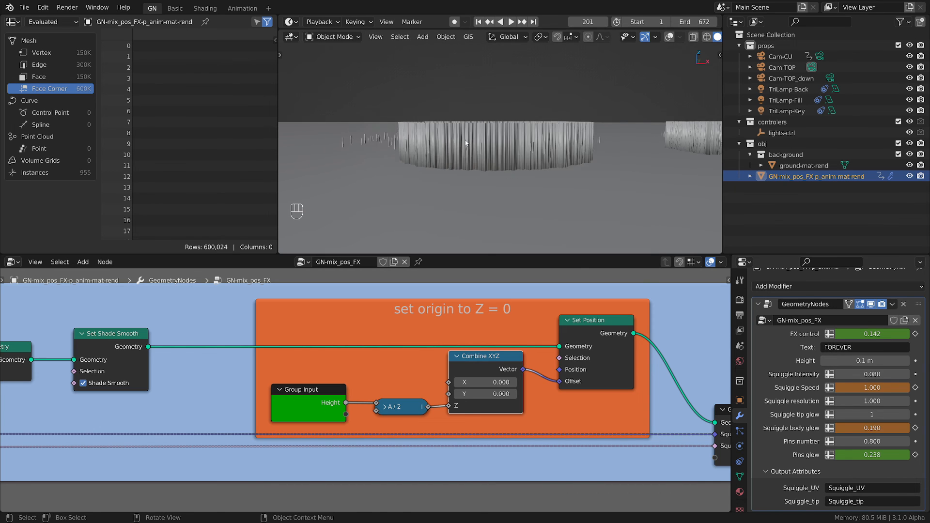
{"action": "scroll", "coordinate": [397, 436], "scroll_direction": "down", "scroll_amount": 5}
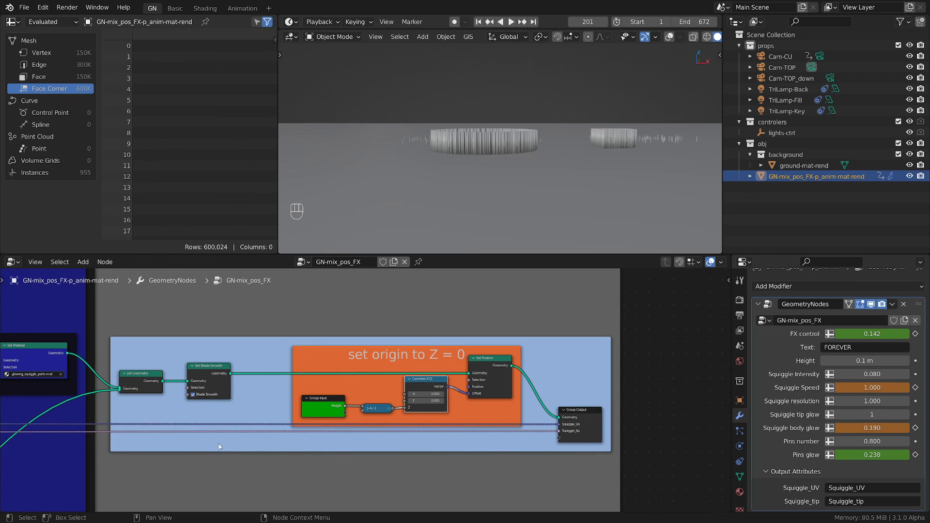
Step: Maximize the node editor and examine the Separate Geometry node that splits the text curves into two branches
{"action": "middle_click_drag", "start_coordinate": [383, 388], "coordinate": [440, 359]}
{"action": "scroll", "coordinate": [300, 405], "scroll_direction": "down", "scroll_amount": 3}
{"action": "middle_click_drag", "start_coordinate": [204, 460], "coordinate": [464, 375]}
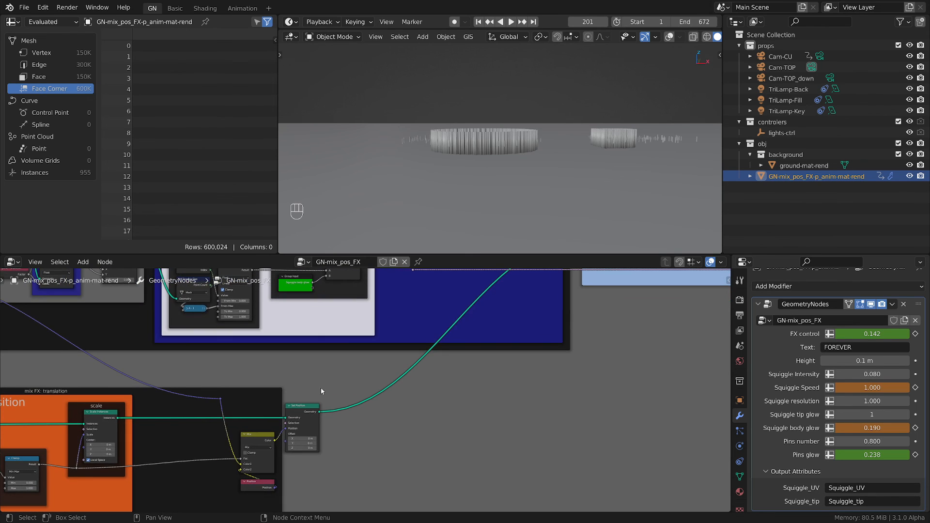
{"action": "key", "text": "ctrl+space"}
{"action": "mouse_move", "coordinate": [197, 351]}
{"action": "middle_mouse_down"}
{"action": "mouse_move", "coordinate": [284, 354]}
{"action": "mouse_move", "coordinate": [248, 329]}
{"action": "mouse_move", "coordinate": [615, 294]}
{"action": "mouse_move", "coordinate": [736, 272]}
{"action": "middle_mouse_up"}
{"action": "mouse_move", "coordinate": [221, 323]}
{"action": "middle_mouse_down"}
{"action": "mouse_move", "coordinate": [551, 347]}
{"action": "mouse_move", "coordinate": [744, 384]}
{"action": "middle_mouse_up"}
{"action": "middle_click_drag", "start_coordinate": [646, 386], "coordinate": [443, 395]}
{"action": "scroll", "coordinate": [454, 338], "scroll_direction": "up", "scroll_amount": 2}
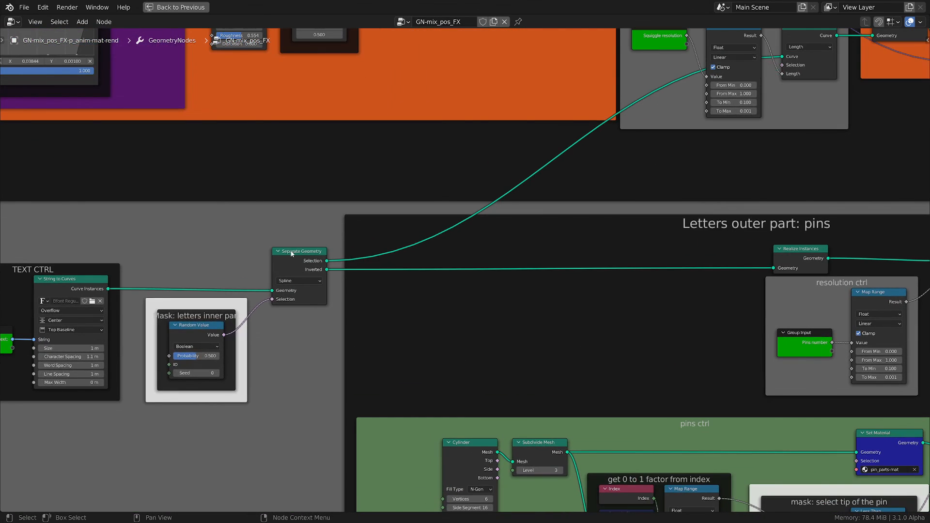
{"action": "left_click", "coordinate": [291, 253]}
{"action": "scroll", "coordinate": [366, 292], "scroll_direction": "down", "scroll_amount": 3}
{"action": "middle_click_drag", "start_coordinate": [363, 292], "coordinate": [275, 292]}
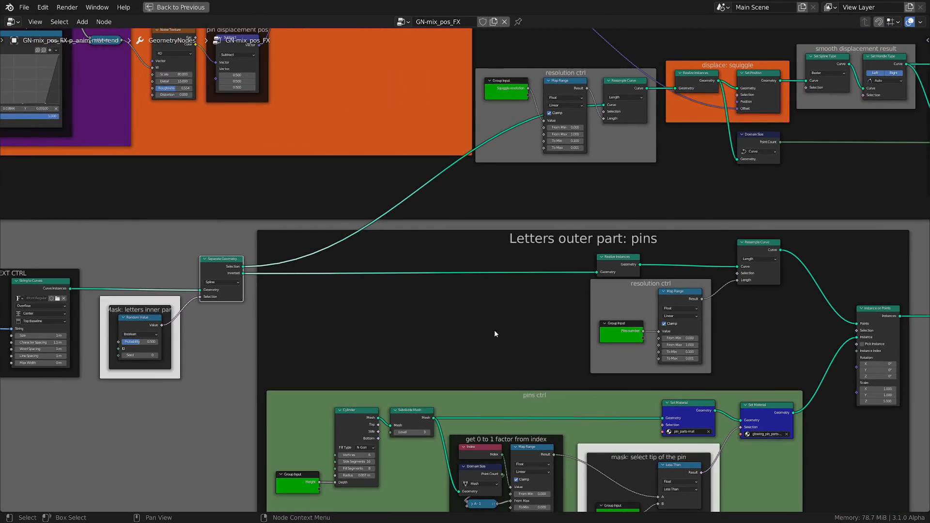
Step: Examine the Realize Instances, Resample Curve and resolution Map Range nodes in the Letters outer part: pins frame
{"action": "middle_click_drag", "start_coordinate": [494, 333], "coordinate": [355, 317]}
{"action": "scroll", "coordinate": [436, 291], "scroll_direction": "up", "scroll_amount": 2}
{"action": "left_click", "coordinate": [418, 261]}
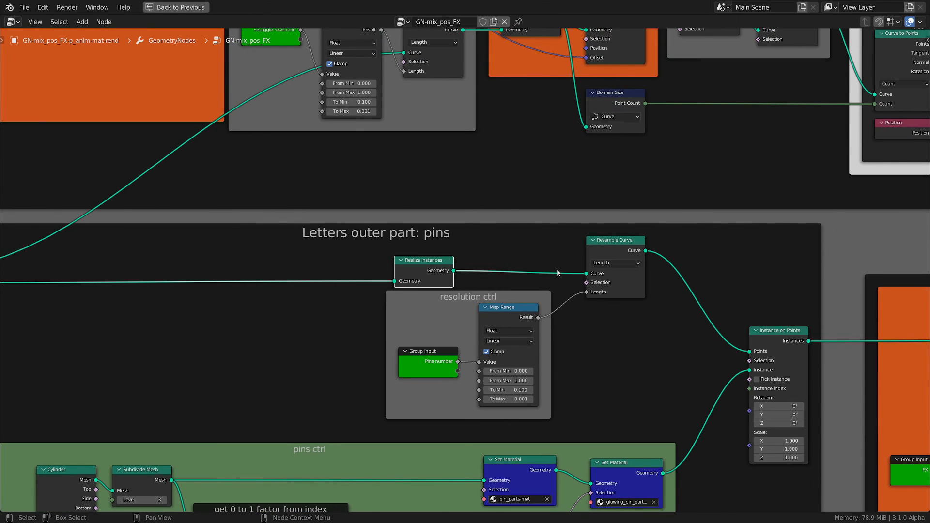
{"action": "scroll", "coordinate": [559, 274], "scroll_direction": "down", "scroll_amount": 3}
{"action": "middle_click_drag", "start_coordinate": [606, 293], "coordinate": [458, 326]}
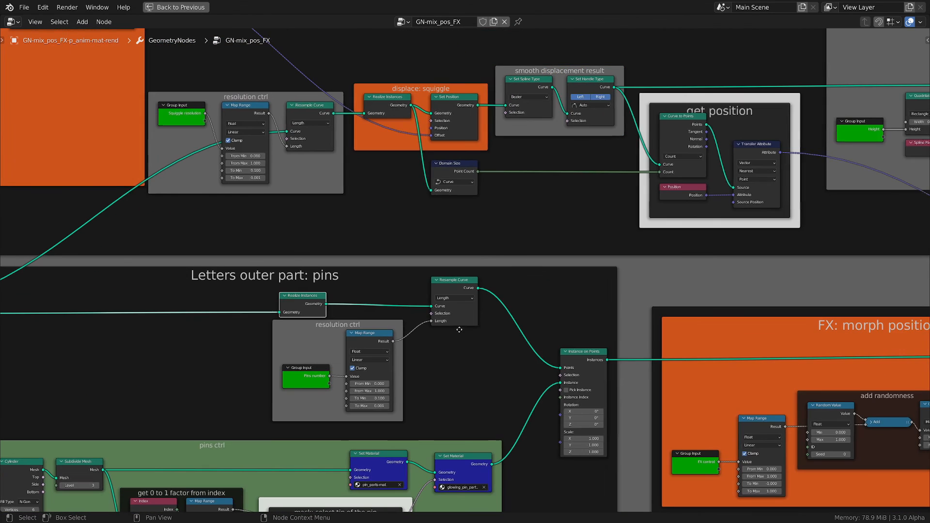
{"action": "left_click", "coordinate": [441, 178]}
{"action": "scroll", "coordinate": [444, 373], "scroll_direction": "up", "scroll_amount": 2}
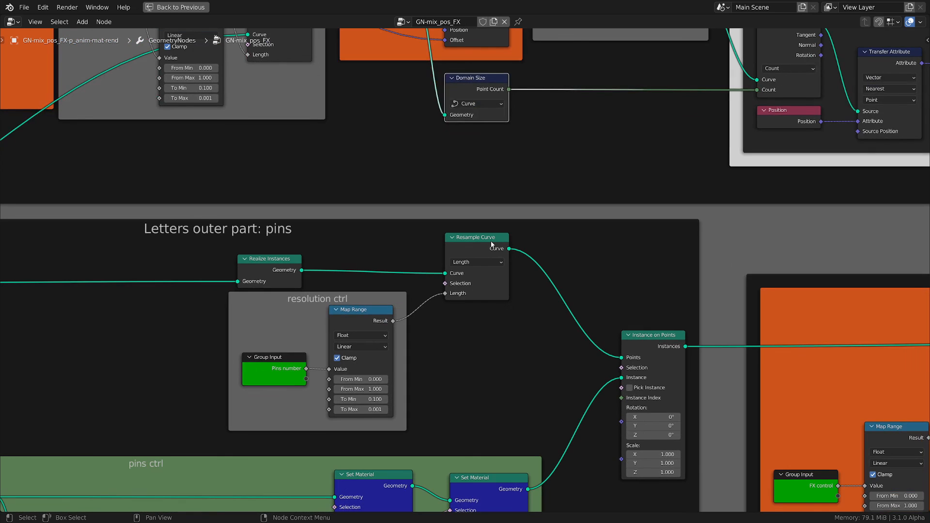
{"action": "left_click", "coordinate": [492, 245]}
{"action": "scroll", "coordinate": [463, 418], "scroll_direction": "up", "scroll_amount": 1}
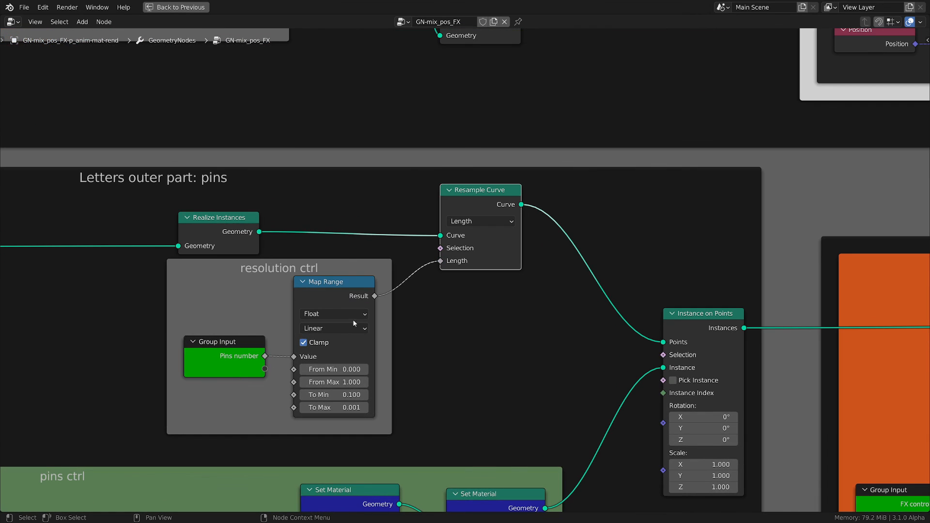
{"action": "left_click", "coordinate": [344, 293]}
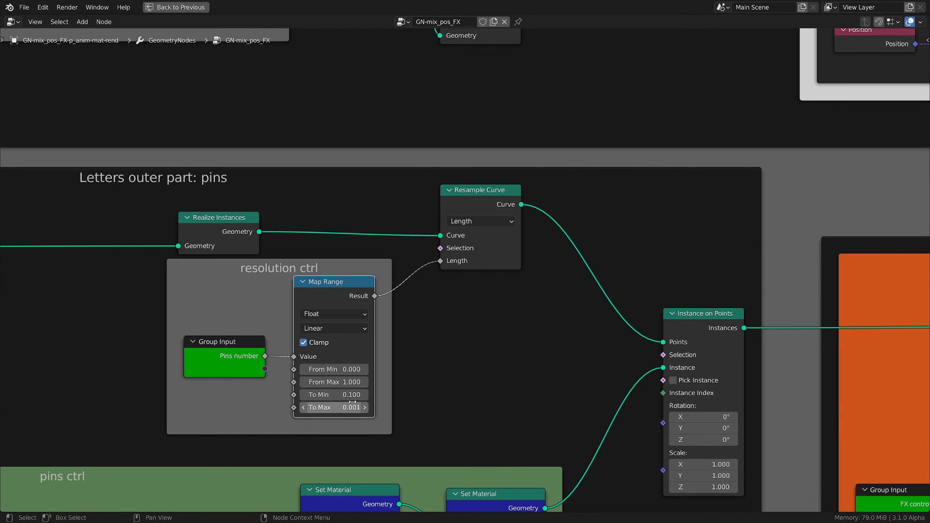
Step: Examine the pins' Instance on Points node, then the Cylinder node and the Height Group Input driving its depth
{"action": "scroll", "coordinate": [432, 309], "scroll_direction": "down", "scroll_amount": 3}
{"action": "middle_click_drag", "start_coordinate": [455, 389], "coordinate": [388, 327]}
{"action": "scroll", "coordinate": [536, 309], "scroll_direction": "down", "scroll_amount": 3}
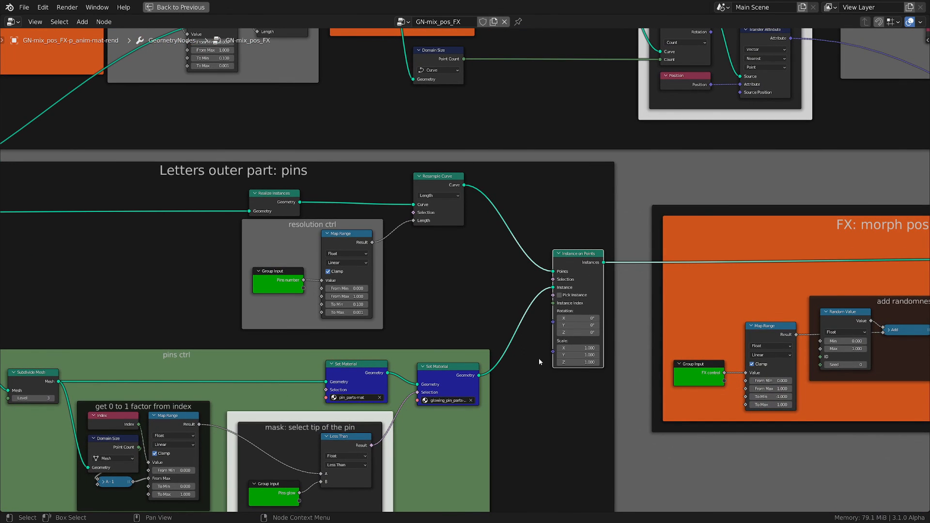
{"action": "left_click", "coordinate": [453, 185]}
{"action": "middle_click_drag", "start_coordinate": [506, 418], "coordinate": [675, 349]}
{"action": "scroll", "coordinate": [54, 353], "scroll_direction": "up", "scroll_amount": 5}
{"action": "left_click", "coordinate": [171, 296]}
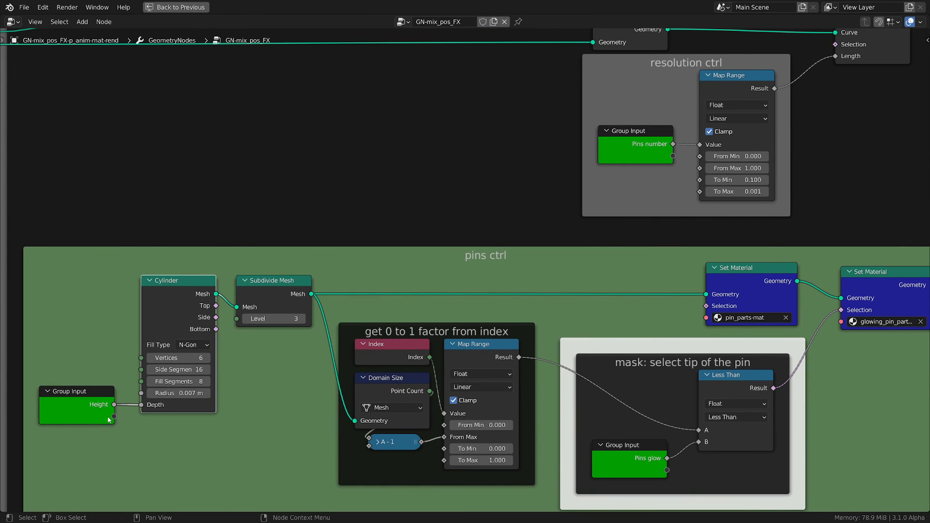
{"action": "left_click", "coordinate": [80, 404]}
{"action": "scroll", "coordinate": [80, 404], "scroll_direction": "down", "scroll_amount": 4}
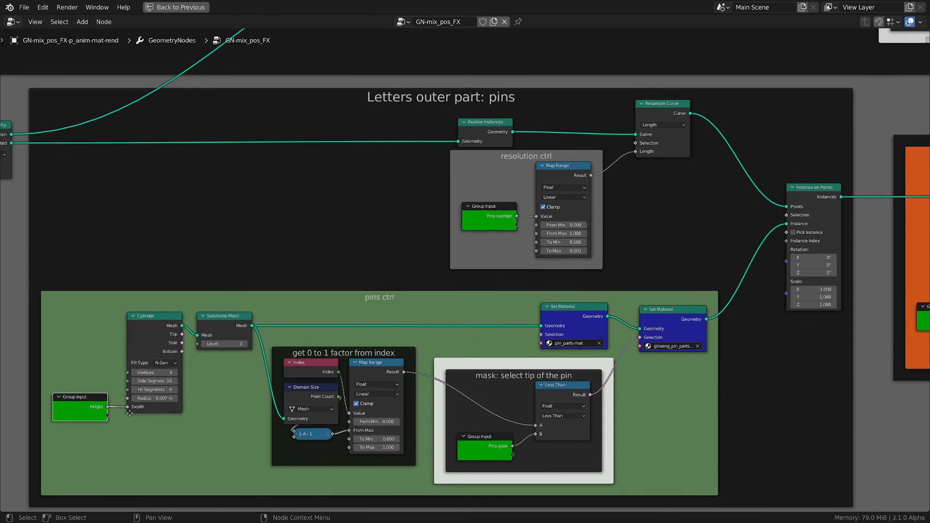
Step: Review the squiggle branch from its resolution ctrl frame through displacement and smoothing to the get position frame
{"action": "middle_click_drag", "start_coordinate": [93, 376], "coordinate": [249, 418]}
{"action": "scroll", "coordinate": [247, 417], "scroll_direction": "down", "scroll_amount": 5}
{"action": "middle_click_drag", "start_coordinate": [430, 164], "coordinate": [418, 293]}
{"action": "scroll", "coordinate": [442, 243], "scroll_direction": "up", "scroll_amount": 7}
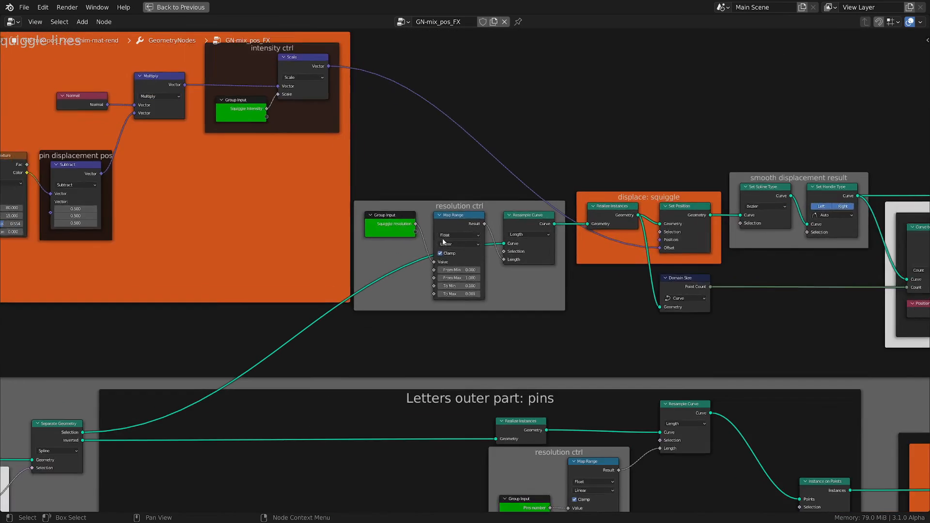
{"action": "scroll", "coordinate": [773, 309], "scroll_direction": "down", "scroll_amount": 1}
{"action": "middle_click_drag", "start_coordinate": [773, 309], "coordinate": [442, 313]}
{"action": "scroll", "coordinate": [766, 295], "scroll_direction": "down", "scroll_amount": 2}
{"action": "scroll", "coordinate": [816, 266], "scroll_direction": "up", "scroll_amount": 3}
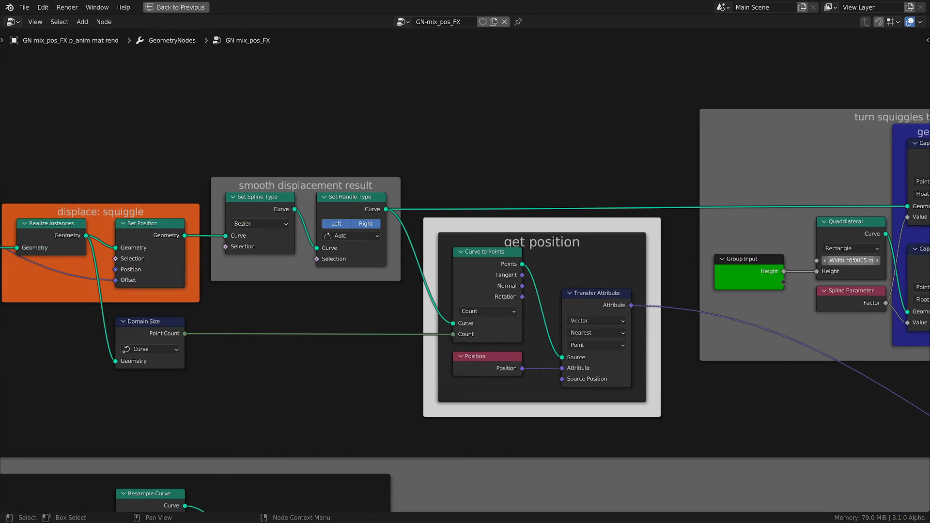
{"action": "scroll", "coordinate": [835, 280], "scroll_direction": "down", "scroll_amount": 2}
{"action": "scroll", "coordinate": [805, 296], "scroll_direction": "down", "scroll_amount": 1}
Step: Examine the Cylinder node's vertex, segment and radius settings and the Subdivide Mesh node in the pins ctrl frame
{"action": "middle_click_drag", "start_coordinate": [262, 430], "coordinate": [536, 206]}
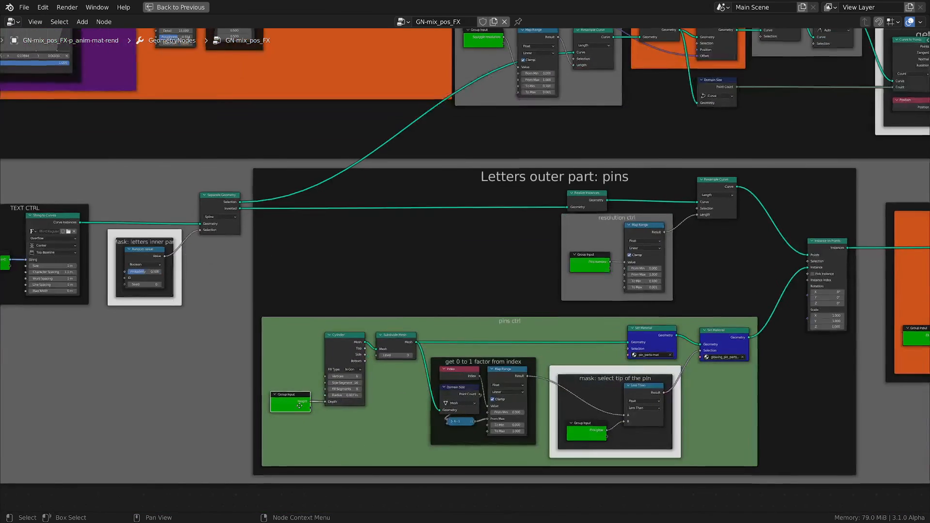
{"action": "middle_click_drag", "start_coordinate": [457, 420], "coordinate": [526, 367]}
{"action": "scroll", "coordinate": [525, 366], "scroll_direction": "up", "scroll_amount": 1}
{"action": "scroll", "coordinate": [452, 324], "scroll_direction": "up", "scroll_amount": 3}
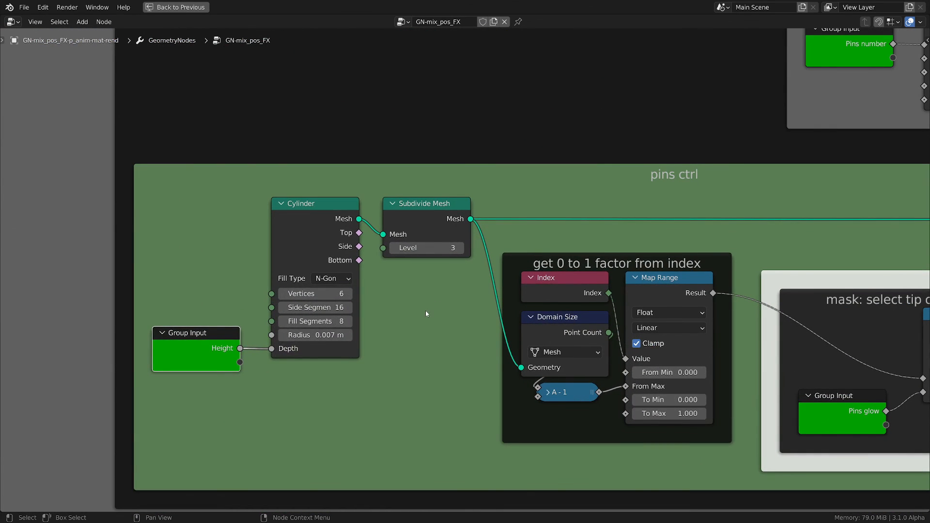
{"action": "middle_click_drag", "start_coordinate": [425, 310], "coordinate": [401, 329]}
{"action": "scroll", "coordinate": [401, 333], "scroll_direction": "up", "scroll_amount": 1}
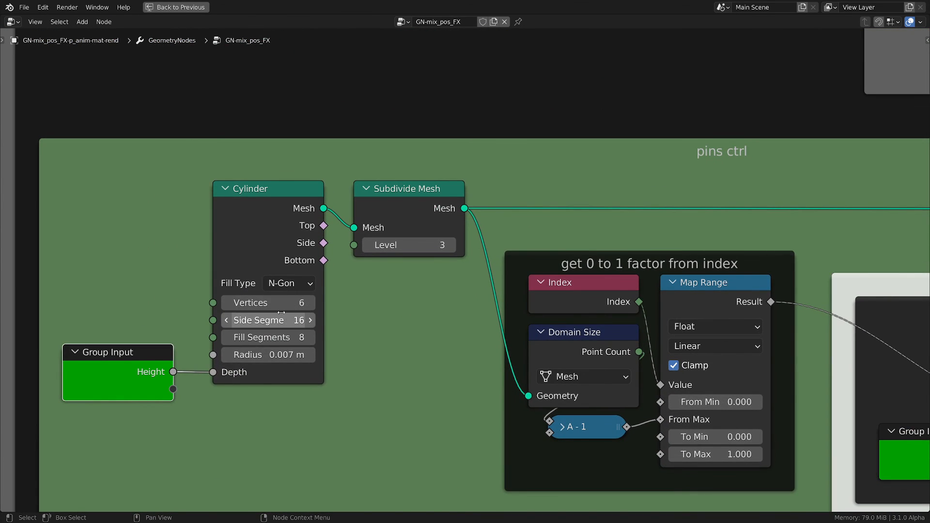
{"action": "scroll", "coordinate": [369, 319], "scroll_direction": "down", "scroll_amount": 1}
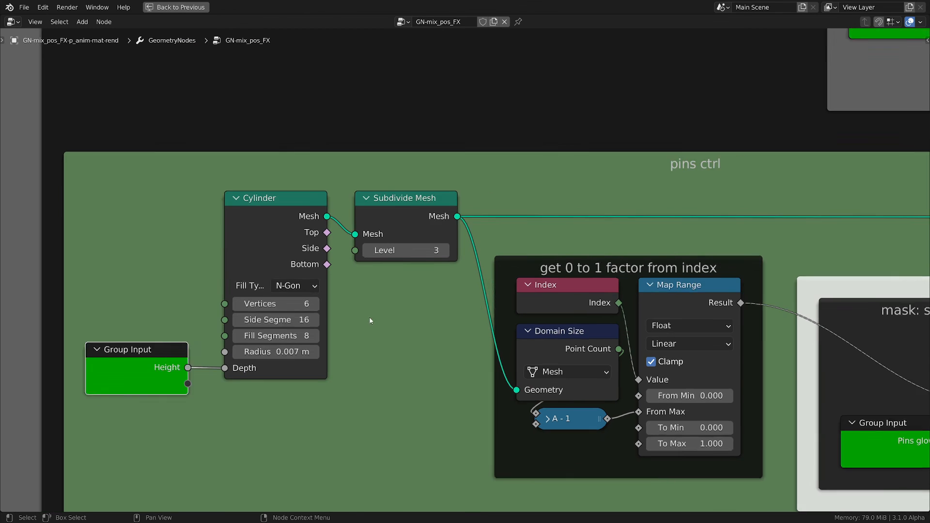
Step: Restore the full editor layout and inspect the individual hexagonal pins beside the round letter up close
{"action": "key", "text": "ctrl+space"}
{"action": "scroll", "coordinate": [422, 143], "scroll_direction": "up", "scroll_amount": 3}
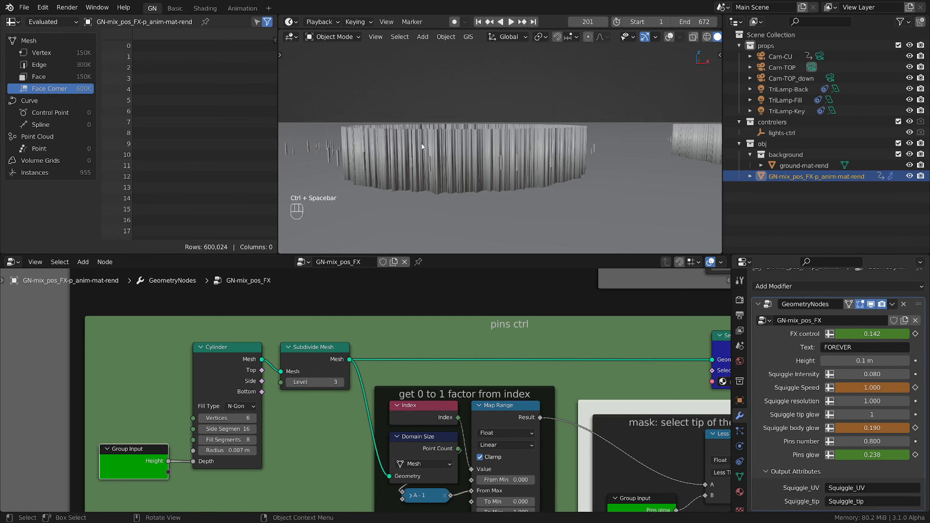
{"action": "scroll", "coordinate": [317, 155], "scroll_direction": "up", "scroll_amount": 6}
{"action": "scroll", "coordinate": [447, 126], "scroll_direction": "down", "scroll_amount": 8}
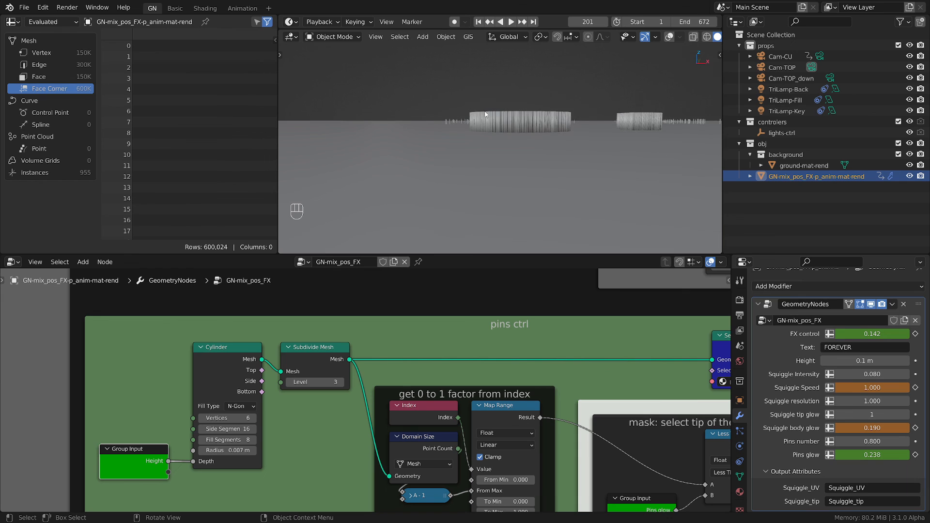
{"action": "middle_click_drag", "start_coordinate": [452, 132], "coordinate": [453, 159], "text": "shift"}
{"action": "scroll", "coordinate": [453, 160], "scroll_direction": "up", "scroll_amount": 8}
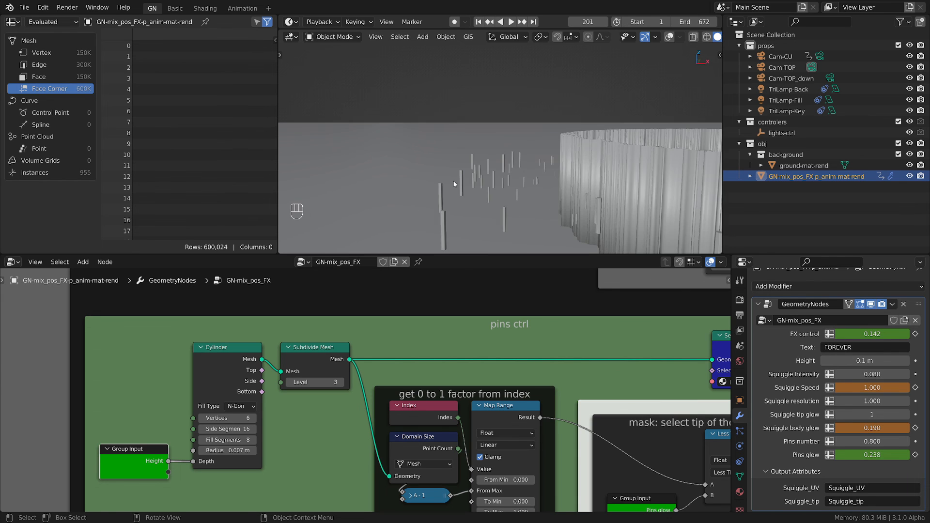
{"action": "scroll", "coordinate": [431, 208], "scroll_direction": "up", "scroll_amount": 6}
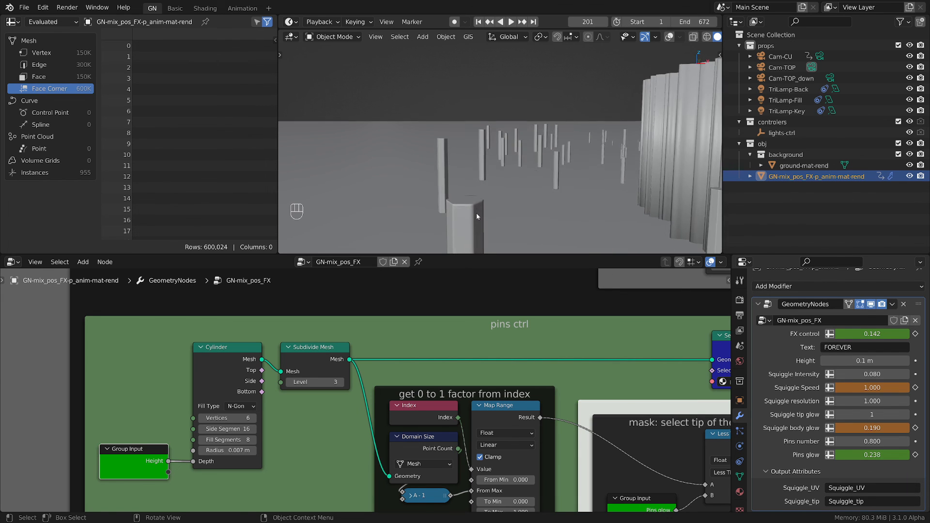
{"action": "scroll", "coordinate": [480, 403], "scroll_direction": "down", "scroll_amount": 2}
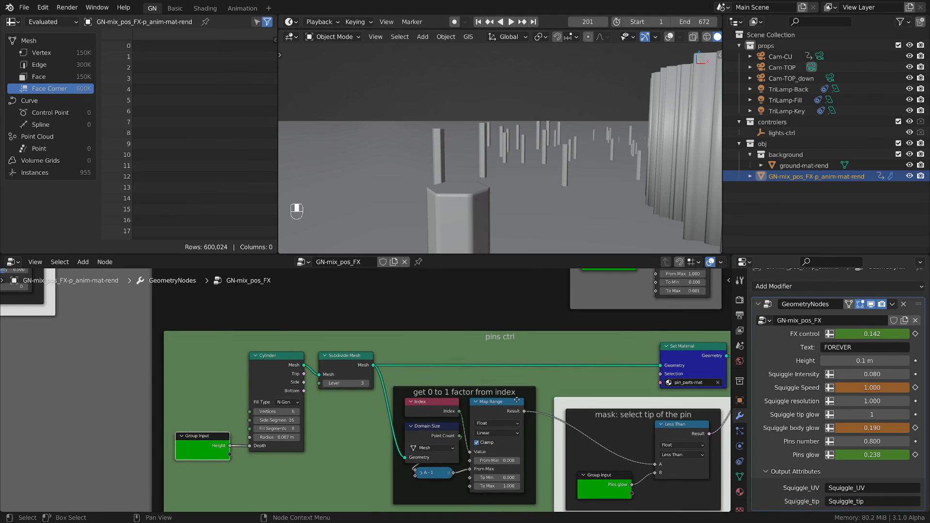
Step: Switch the viewport to Material Preview shading to show the pins with their materials
{"action": "middle_click_drag", "start_coordinate": [540, 437], "coordinate": [393, 405]}
{"action": "scroll", "coordinate": [484, 356], "scroll_direction": "up", "scroll_amount": 2}
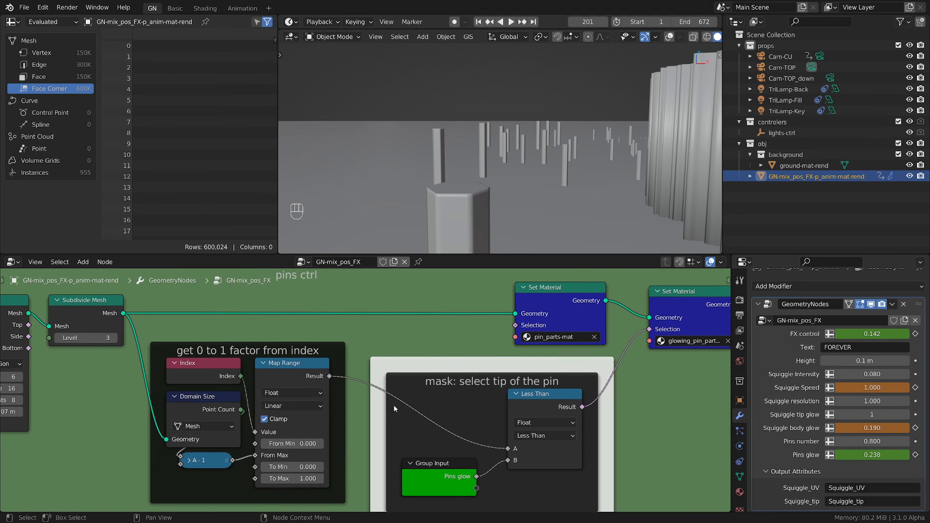
{"action": "key", "text": "z"}
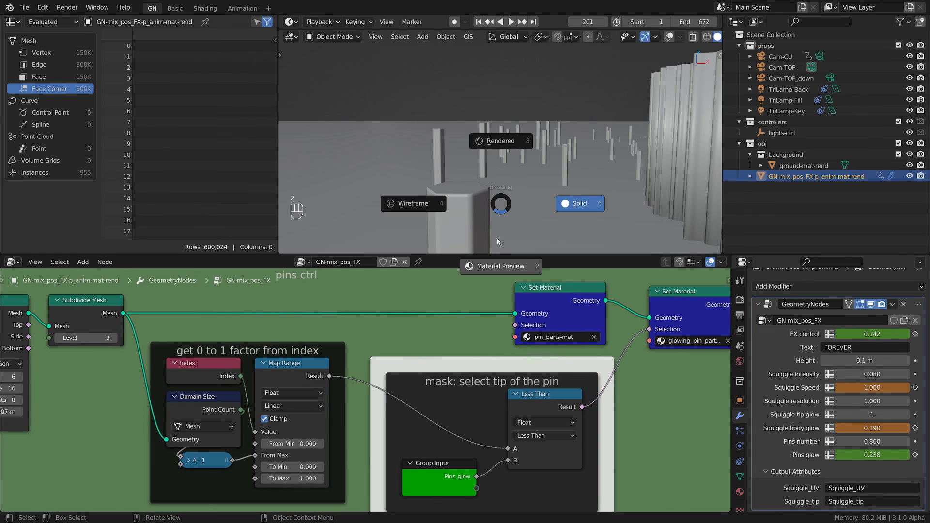
{"action": "left_click", "coordinate": [497, 270]}
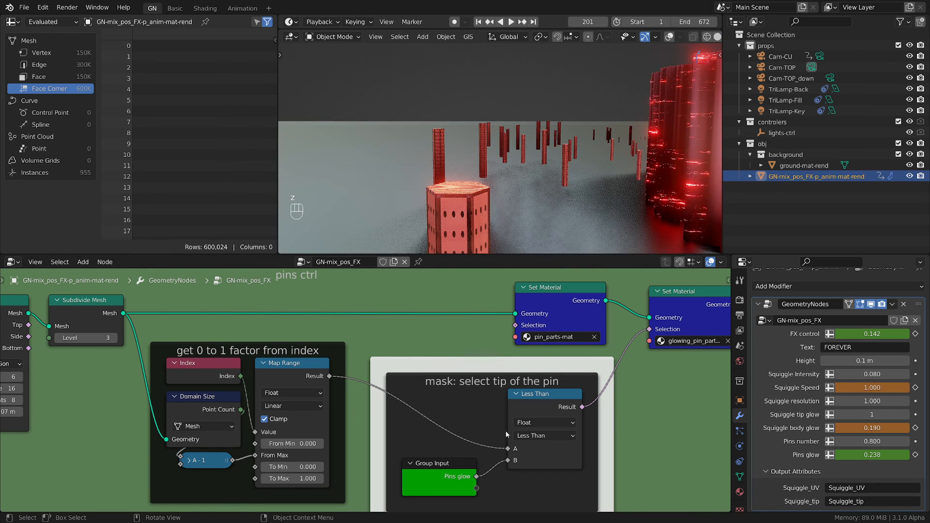
Step: Examine the Index, Domain Size and A - 1 nodes in the pins' get 0 to 1 factor from index frame
{"action": "left_click", "coordinate": [205, 371]}
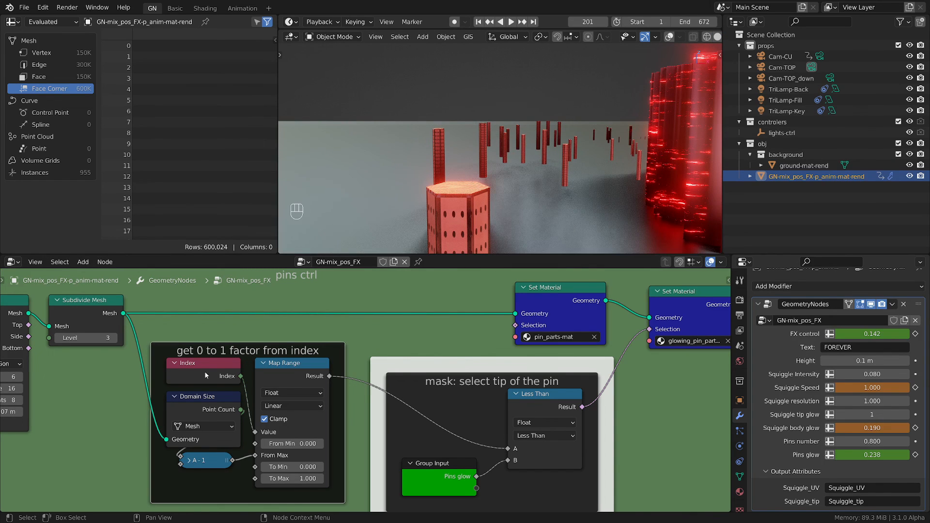
{"action": "left_click", "coordinate": [211, 409]}
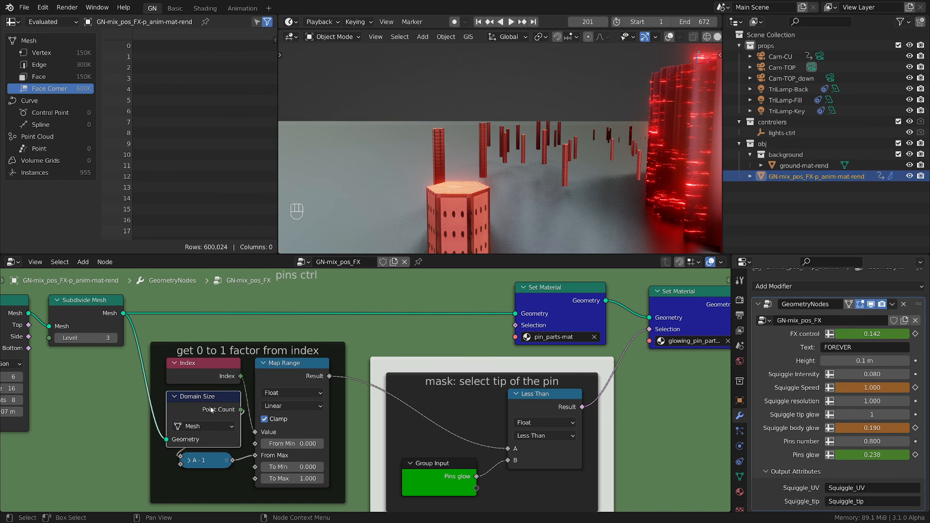
{"action": "left_click", "coordinate": [212, 466]}
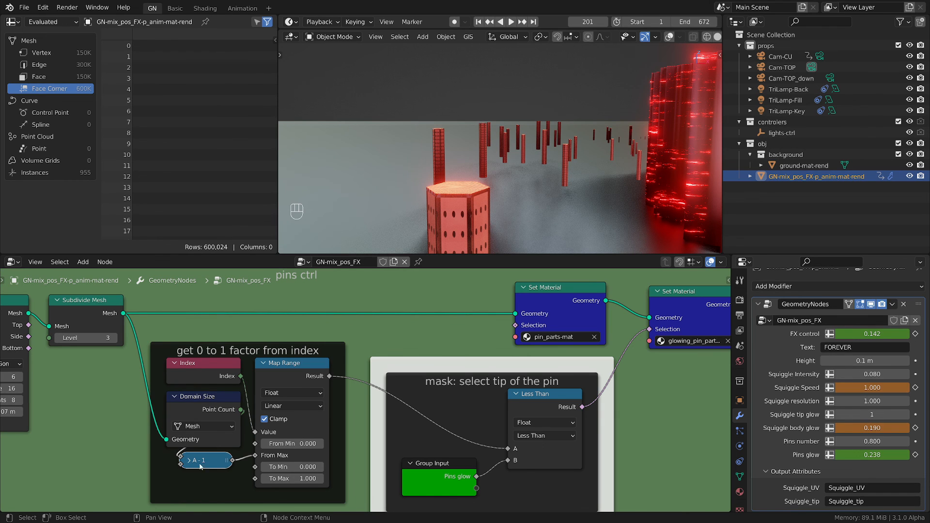
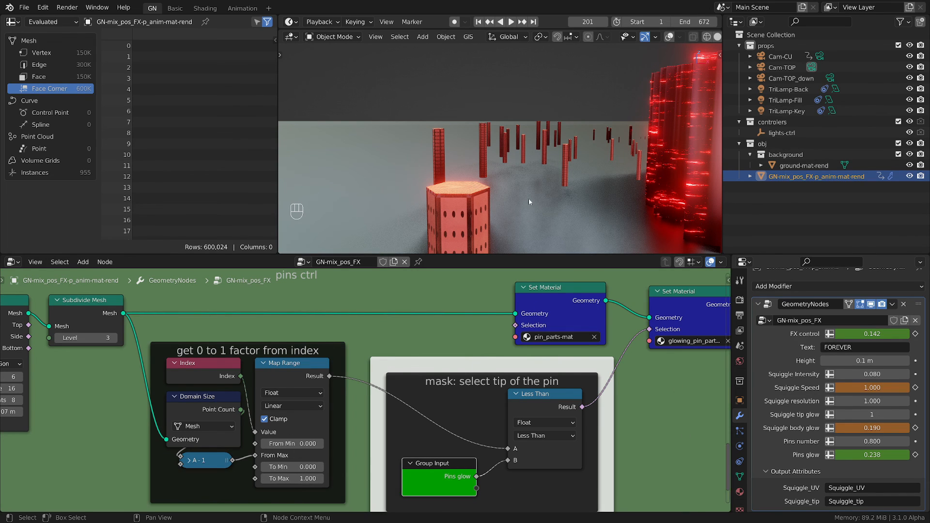
Step: Try Pins glow at 1.000 while inspecting the pins up close, and set it to 0.400
{"action": "left_click_drag", "start_coordinate": [867, 455], "coordinate": [896, 455]}
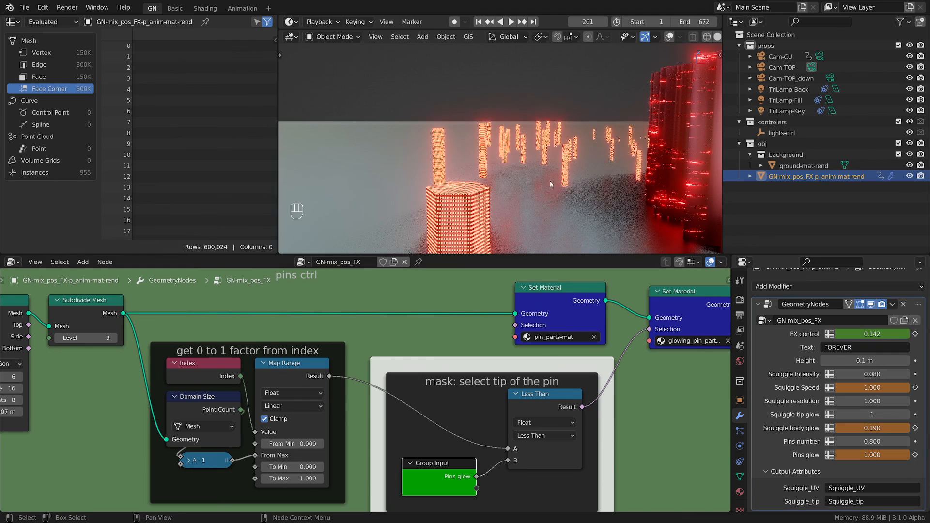
{"action": "middle_click_drag", "start_coordinate": [551, 184], "coordinate": [515, 176]}
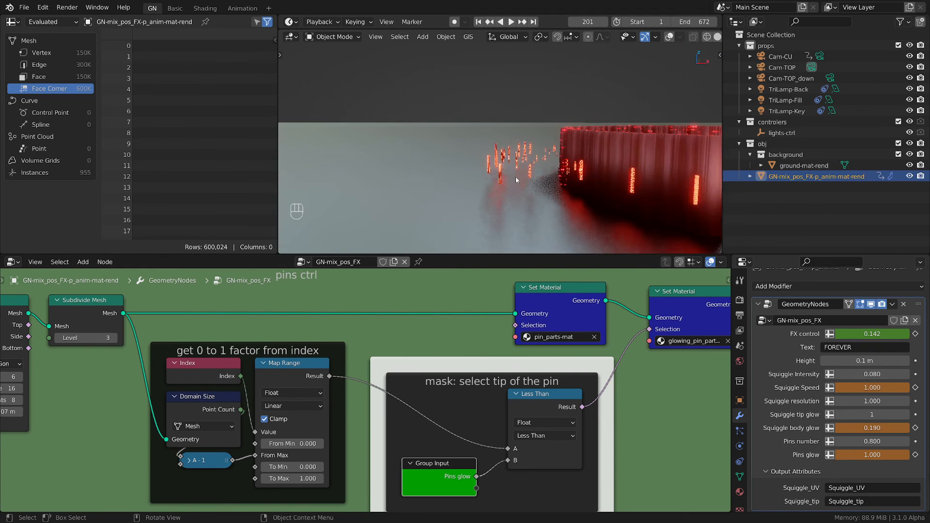
{"action": "scroll", "coordinate": [516, 177], "scroll_direction": "up", "scroll_amount": 6}
{"action": "scroll", "coordinate": [505, 177], "scroll_direction": "down", "scroll_amount": 3}
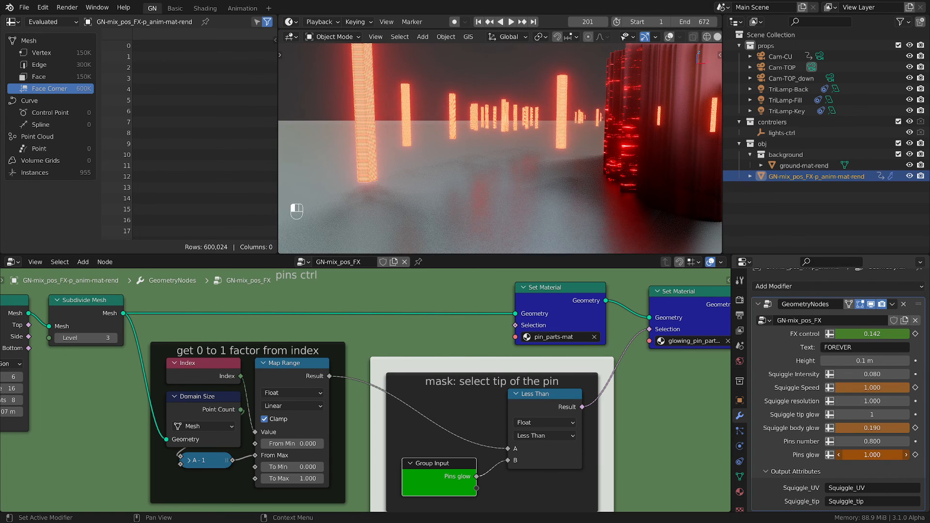
{"action": "left_click_drag", "start_coordinate": [872, 455], "coordinate": [726, 455]}
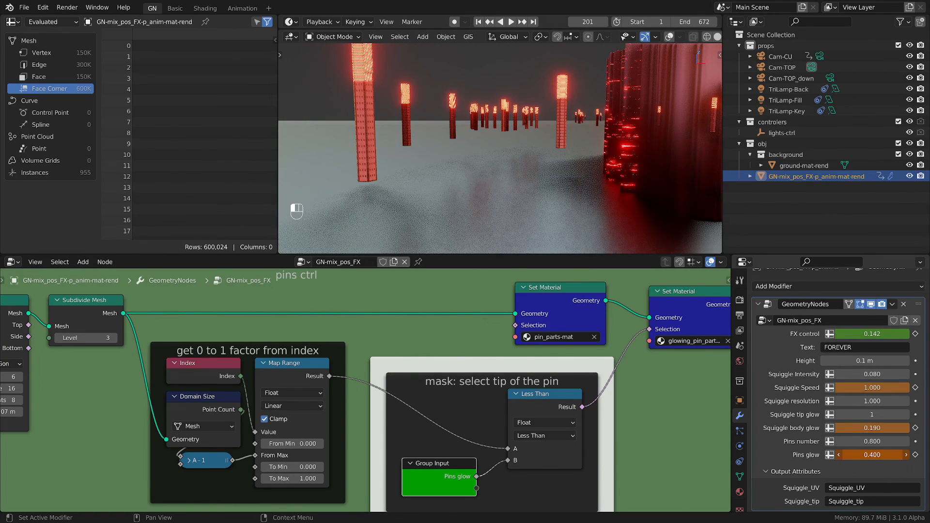
Step: Examine the two Set Material nodes in the pins ctrl frame that assign the base pin material and the glowing tip material
{"action": "scroll", "coordinate": [674, 389], "scroll_direction": "down", "scroll_amount": 3}
{"action": "middle_click_drag", "start_coordinate": [673, 389], "coordinate": [524, 420]}
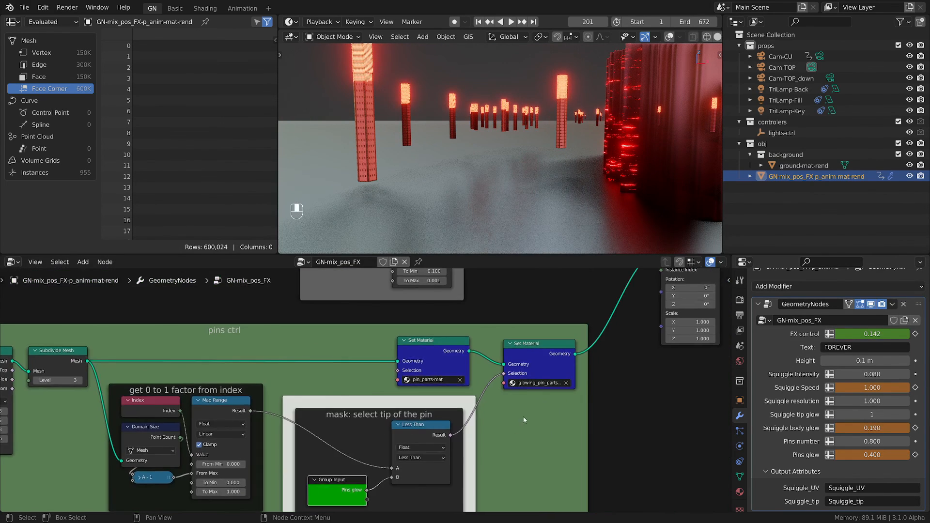
{"action": "scroll", "coordinate": [523, 420], "scroll_direction": "up", "scroll_amount": 2}
{"action": "left_click", "coordinate": [406, 322]}
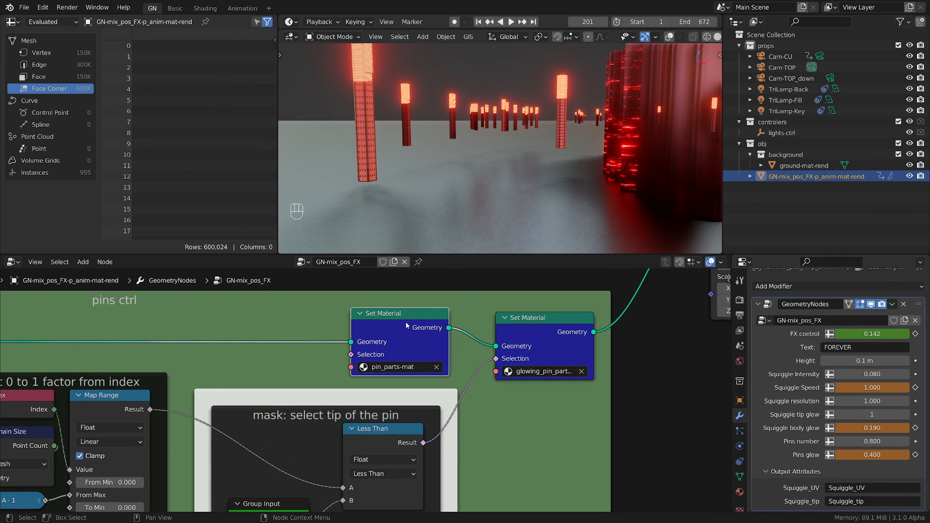
{"action": "left_click", "coordinate": [541, 349]}
{"action": "scroll", "coordinate": [576, 430], "scroll_direction": "down", "scroll_amount": 1}
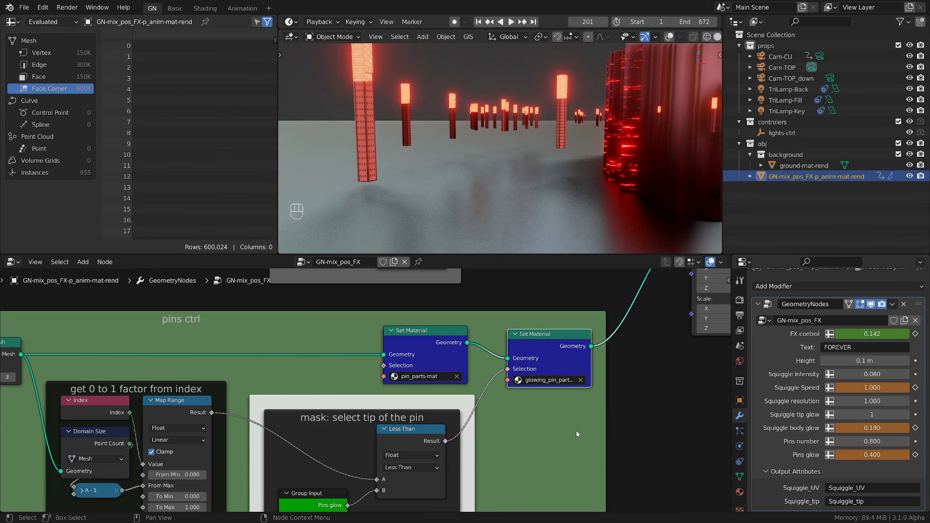
Step: Maximize the node editor and trace the get position output into the Mix node of the mix FX: translation frame
{"action": "key", "text": "ctrl+space"}
{"action": "scroll", "coordinate": [627, 359], "scroll_direction": "down", "scroll_amount": 3}
{"action": "middle_click_drag", "start_coordinate": [695, 304], "coordinate": [60, 419]}
{"action": "scroll", "coordinate": [512, 324], "scroll_direction": "down", "scroll_amount": 6}
{"action": "middle_click_drag", "start_coordinate": [695, 304], "coordinate": [450, 348]}
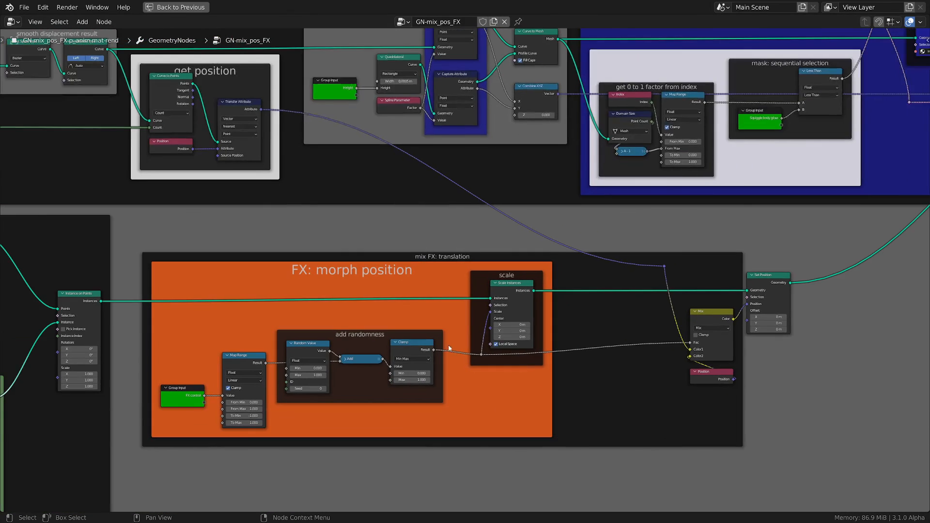
{"action": "middle_click_drag", "start_coordinate": [324, 133], "coordinate": [374, 168]}
{"action": "mouse_move", "coordinate": [299, 100]}
{"action": "left_mouse_down"}
{"action": "mouse_move", "coordinate": [292, 112]}
{"action": "mouse_move", "coordinate": [301, 104]}
{"action": "left_mouse_up"}
{"action": "scroll", "coordinate": [688, 411], "scroll_direction": "up", "scroll_amount": 1}
{"action": "scroll", "coordinate": [716, 376], "scroll_direction": "down", "scroll_amount": 1}
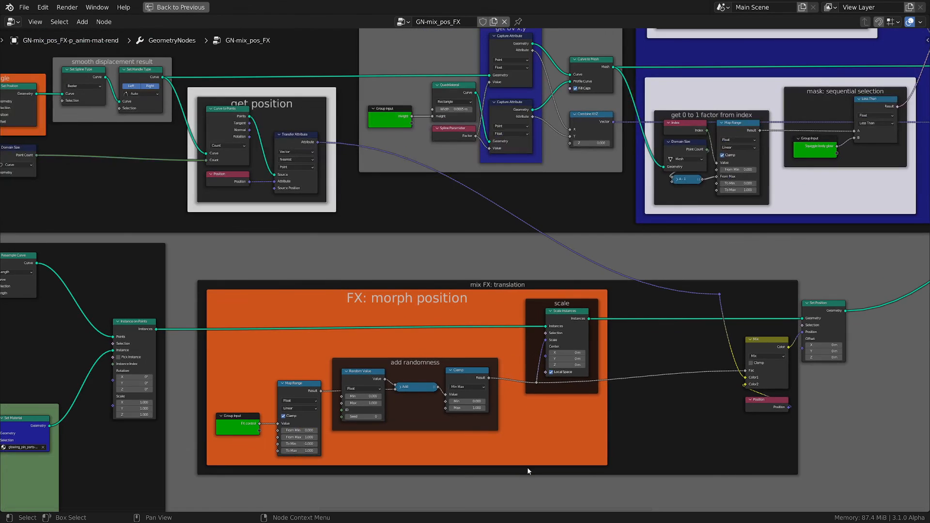
{"action": "scroll", "coordinate": [541, 454], "scroll_direction": "up", "scroll_amount": 1}
{"action": "left_click", "coordinate": [809, 348]}
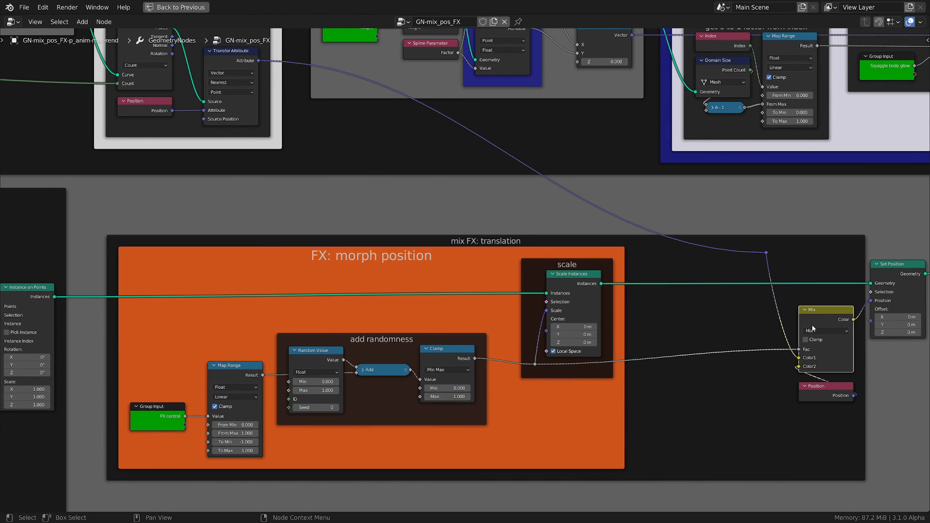
Step: Examine the FX: morph position frame from the FX control input through the Add and Clamp nodes of the add randomness frame
{"action": "left_click", "coordinate": [394, 349]}
{"action": "scroll", "coordinate": [334, 381], "scroll_direction": "up", "scroll_amount": 1}
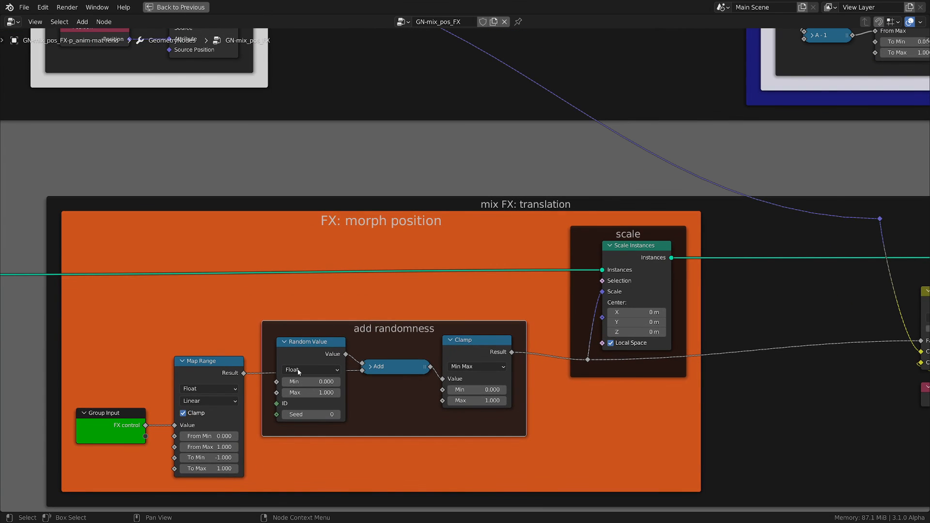
{"action": "middle_click_drag", "start_coordinate": [293, 473], "coordinate": [389, 442]}
{"action": "scroll", "coordinate": [388, 442], "scroll_direction": "up", "scroll_amount": 1}
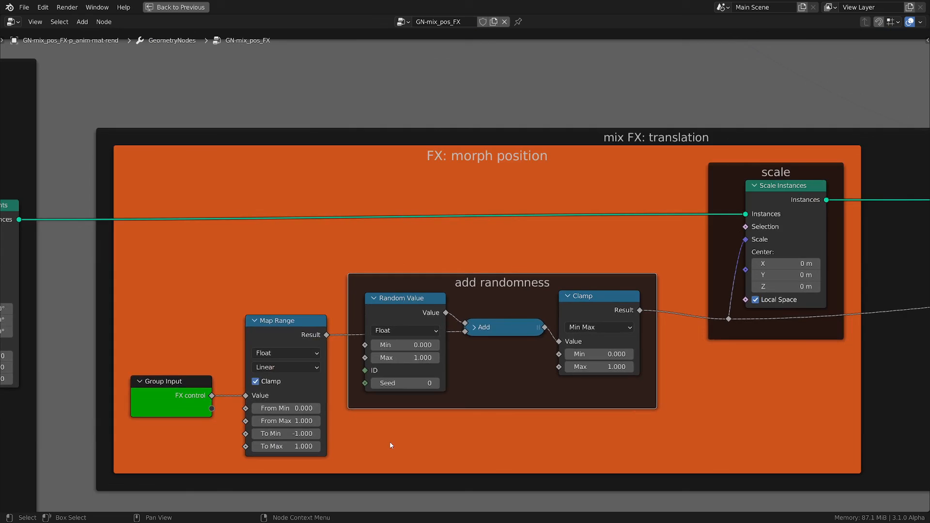
{"action": "left_click", "coordinate": [188, 389]}
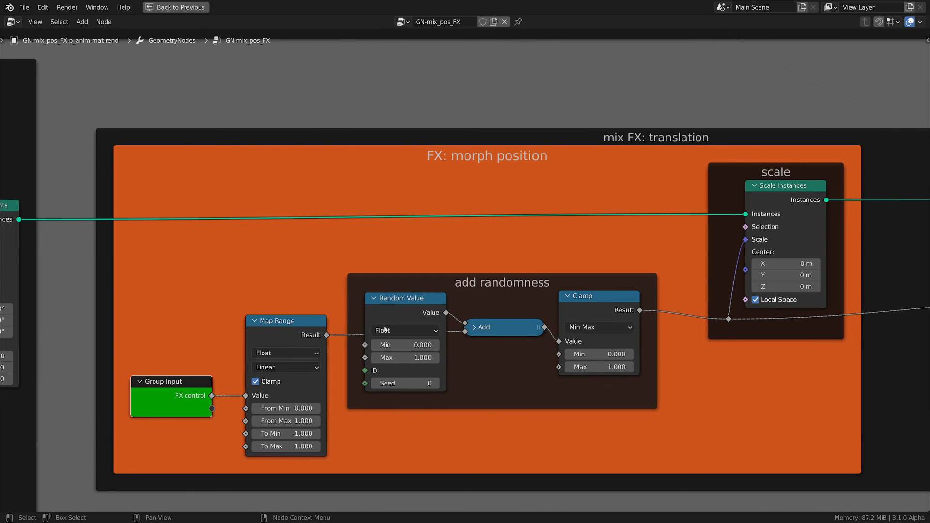
{"action": "left_click", "coordinate": [503, 327]}
{"action": "left_click", "coordinate": [589, 303]}
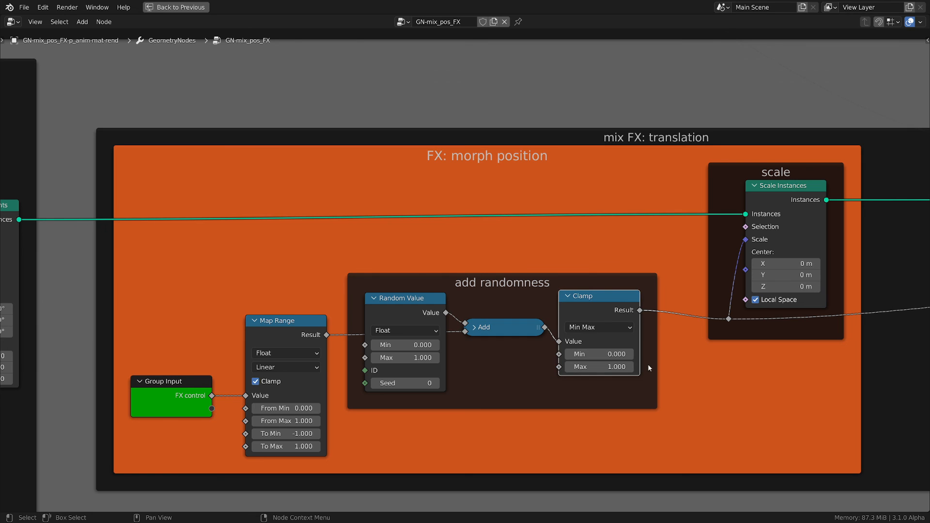
Step: Review how the clamped factor feeds Scale Instances and the Mix node ahead of Set Position
{"action": "middle_click_drag", "start_coordinate": [766, 394], "coordinate": [515, 406]}
{"action": "scroll", "coordinate": [517, 406], "scroll_direction": "down", "scroll_amount": 5}
{"action": "middle_click_drag", "start_coordinate": [454, 407], "coordinate": [224, 426]}
{"action": "middle_click_drag", "start_coordinate": [603, 392], "coordinate": [434, 420]}
{"action": "scroll", "coordinate": [457, 397], "scroll_direction": "down", "scroll_amount": 3}
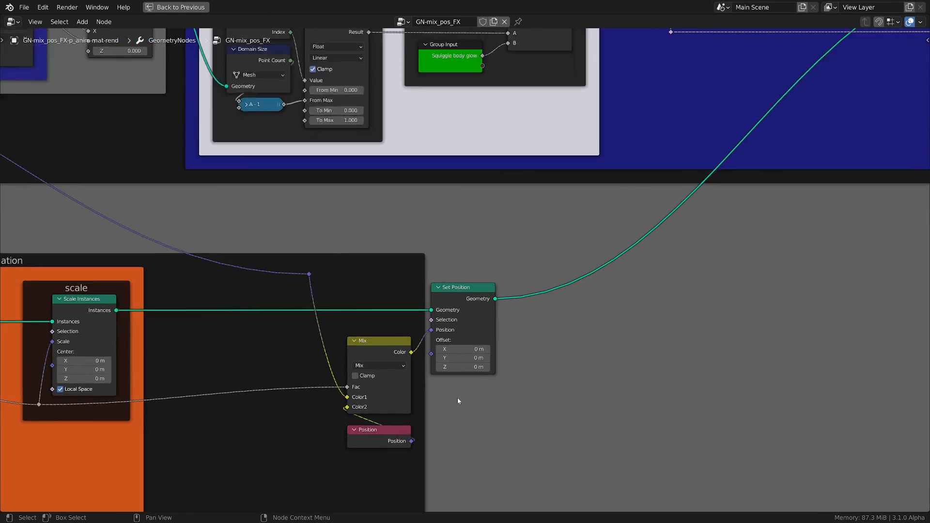
{"action": "scroll", "coordinate": [301, 393], "scroll_direction": "up", "scroll_amount": 4}
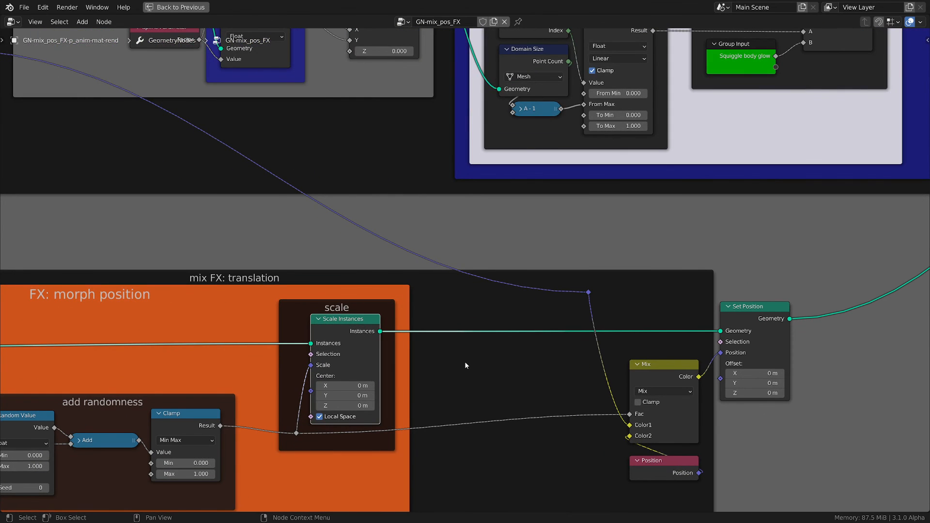
{"action": "left_click", "coordinate": [296, 433]}
Step: Restore the full editor layout and inspect from above the glowing pins scattered along the letter wall
{"action": "key", "text": "ctrl+space"}
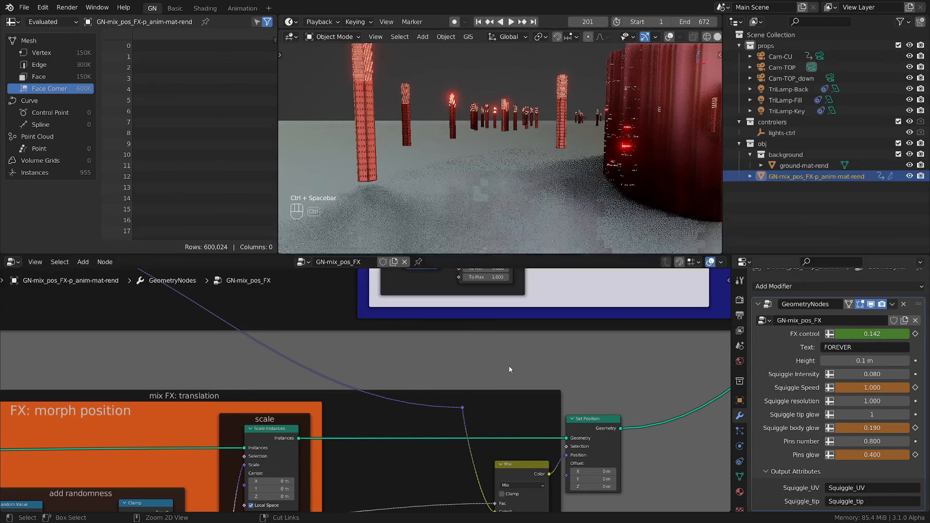
{"action": "middle_click_drag", "start_coordinate": [574, 145], "coordinate": [636, 135]}
{"action": "scroll", "coordinate": [636, 136], "scroll_direction": "up", "scroll_amount": 3}
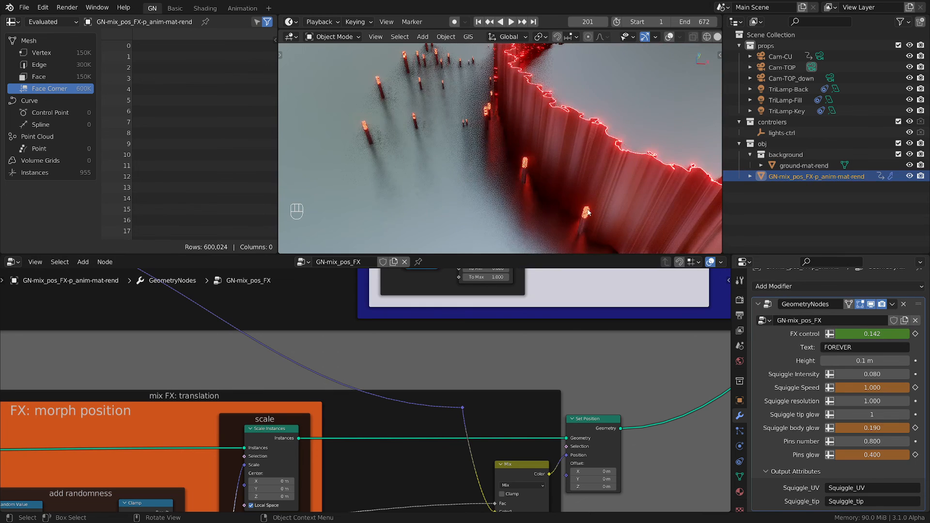
{"action": "scroll", "coordinate": [590, 209], "scroll_direction": "up", "scroll_amount": 5}
{"action": "scroll", "coordinate": [608, 175], "scroll_direction": "down", "scroll_amount": 4}
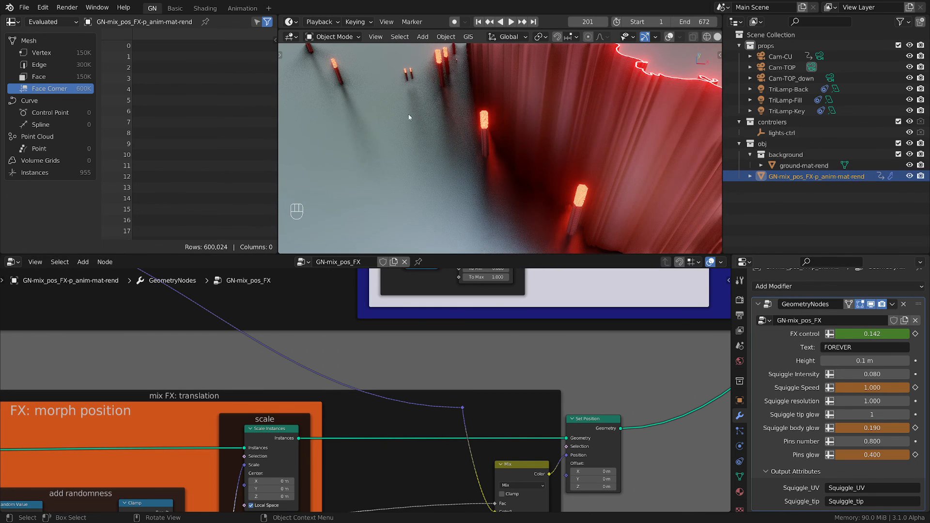
{"action": "scroll", "coordinate": [411, 118], "scroll_direction": "down", "scroll_amount": 2}
{"action": "scroll", "coordinate": [575, 168], "scroll_direction": "down", "scroll_amount": 2}
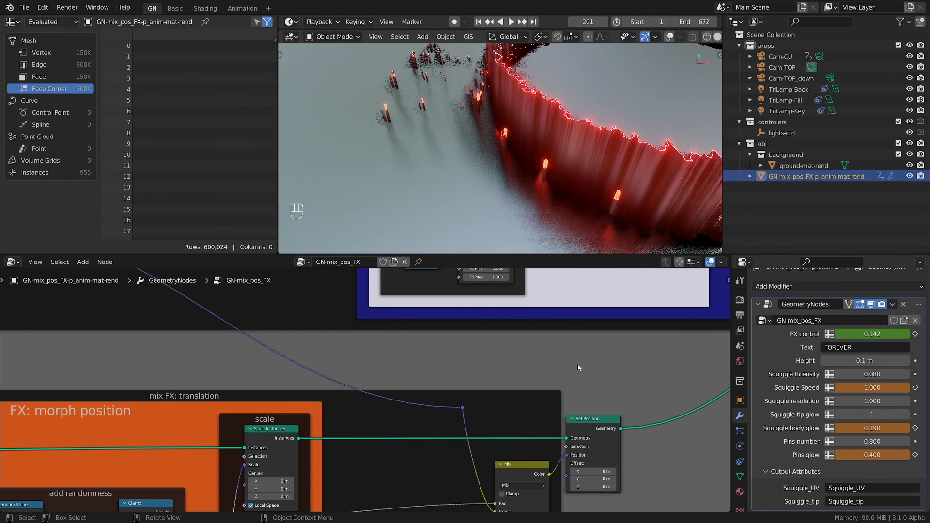
Step: Review the final nodes from joining the geometry through the set origin to Z = 0 frame to the Group Output
{"action": "scroll", "coordinate": [577, 367], "scroll_direction": "down", "scroll_amount": 3}
{"action": "middle_click_drag", "start_coordinate": [578, 366], "coordinate": [240, 491]}
{"action": "middle_click_drag", "start_coordinate": [465, 412], "coordinate": [374, 404]}
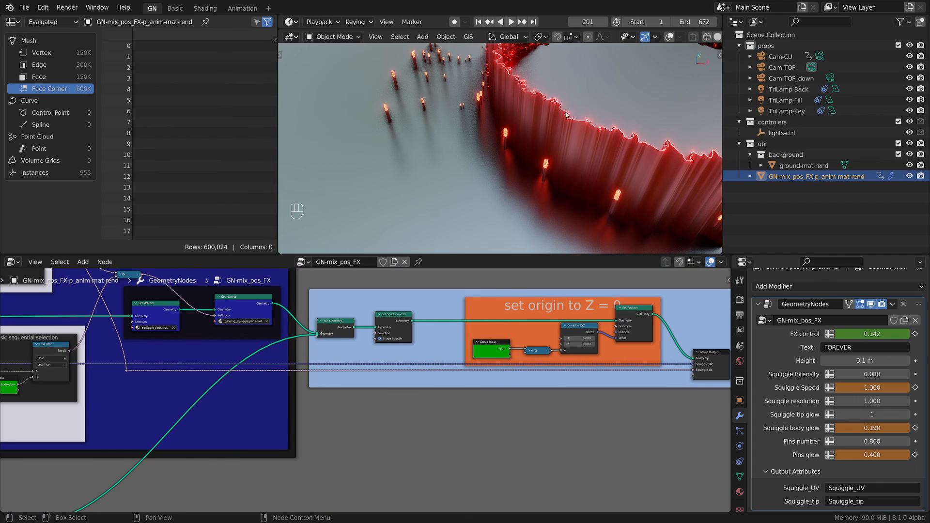
{"action": "scroll", "coordinate": [455, 151], "scroll_direction": "down", "scroll_amount": 2}
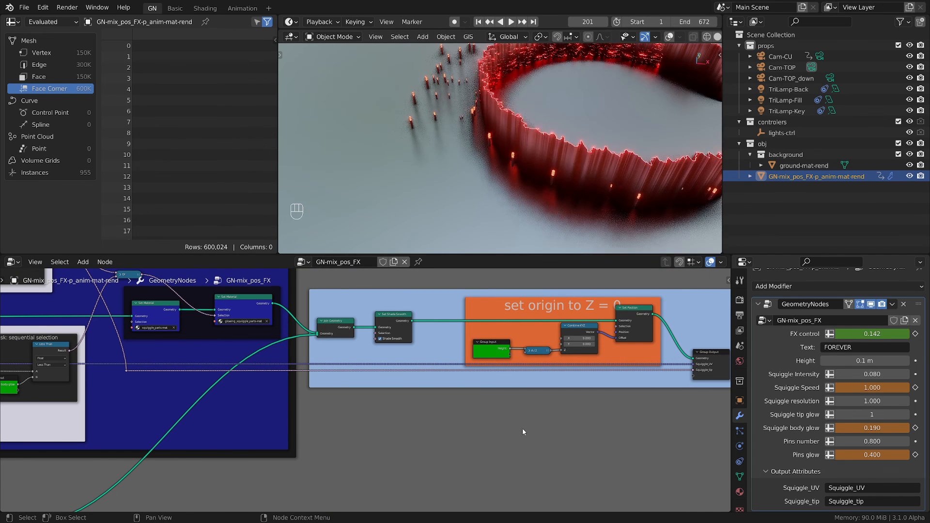
{"action": "scroll", "coordinate": [522, 428], "scroll_direction": "down", "scroll_amount": 1}
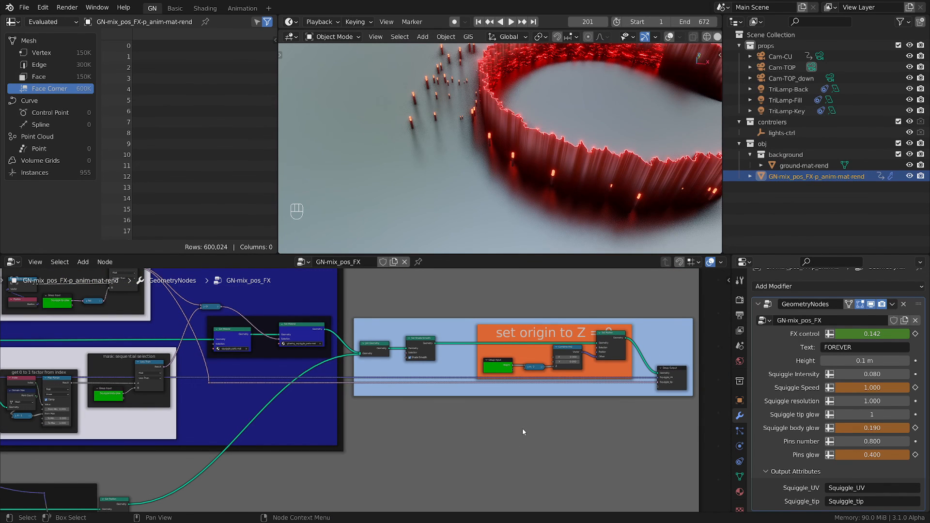